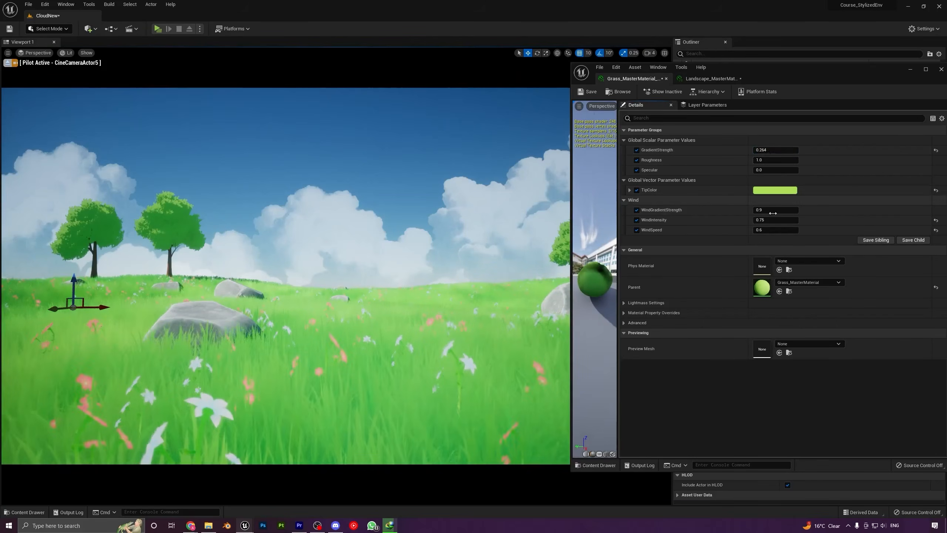
pyautogui.moveTo(762, 219); pyautogui.dragTo(769, 219)
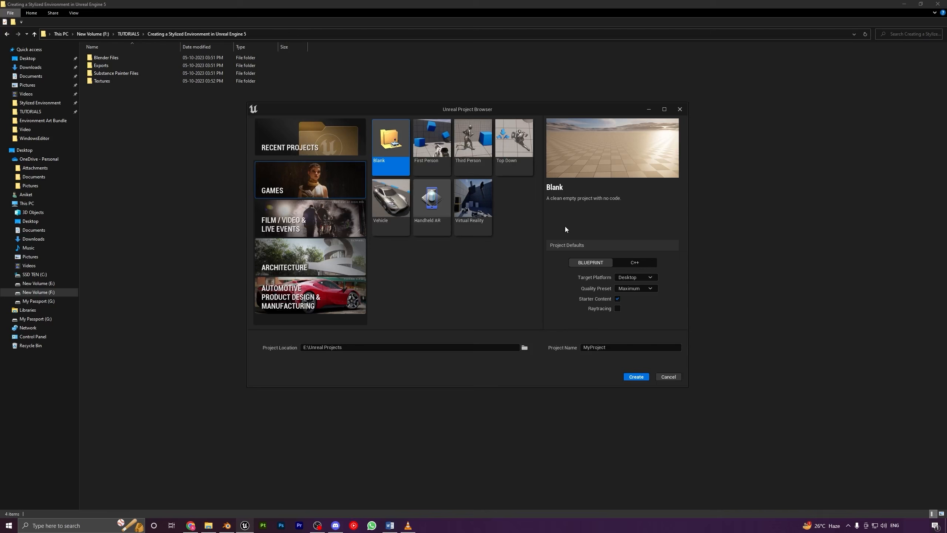
# Name the blank Games project Course_StylizedEnv and create it
pyautogui.doubleClick(627, 348)
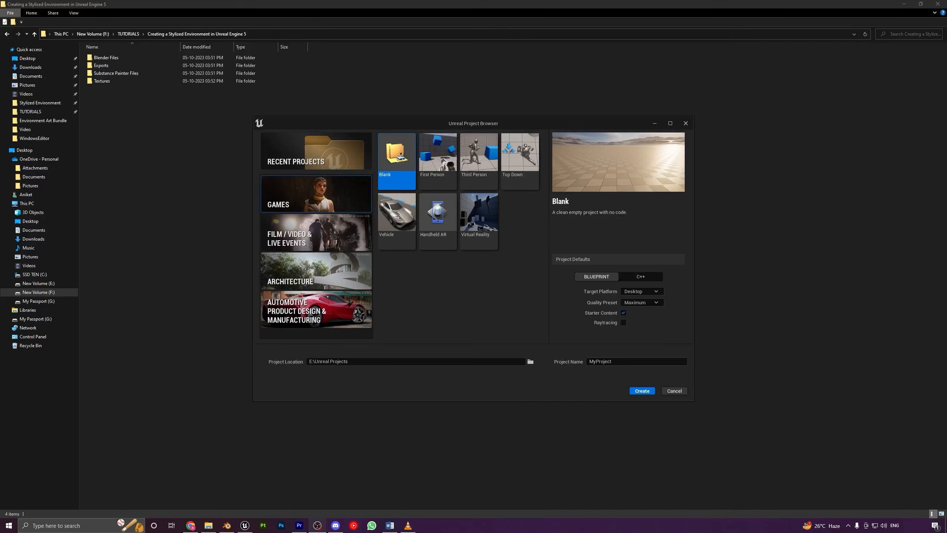
pyautogui.doubleClick(625, 361)
pyautogui.write('Course_StylizedEnv')
pyautogui.click(643, 390)
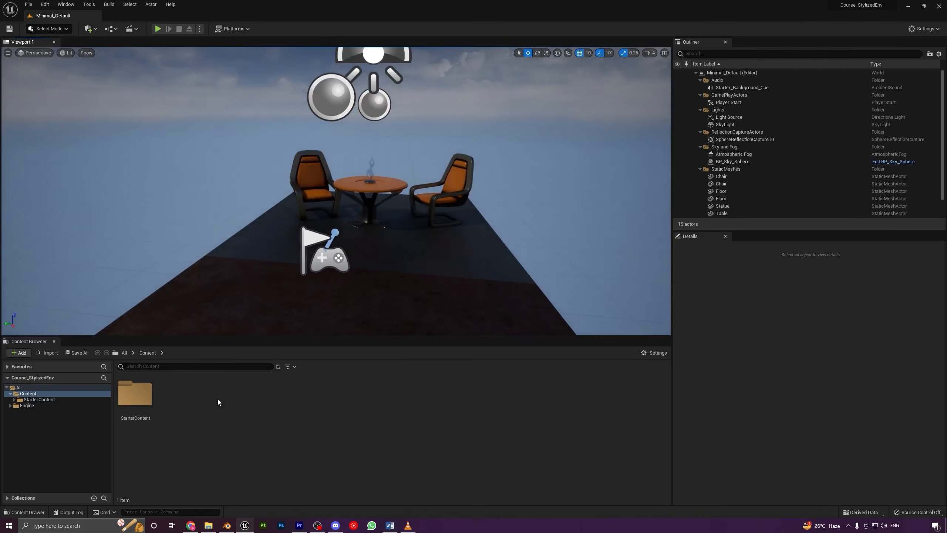
pyautogui.rightClick(215, 398)
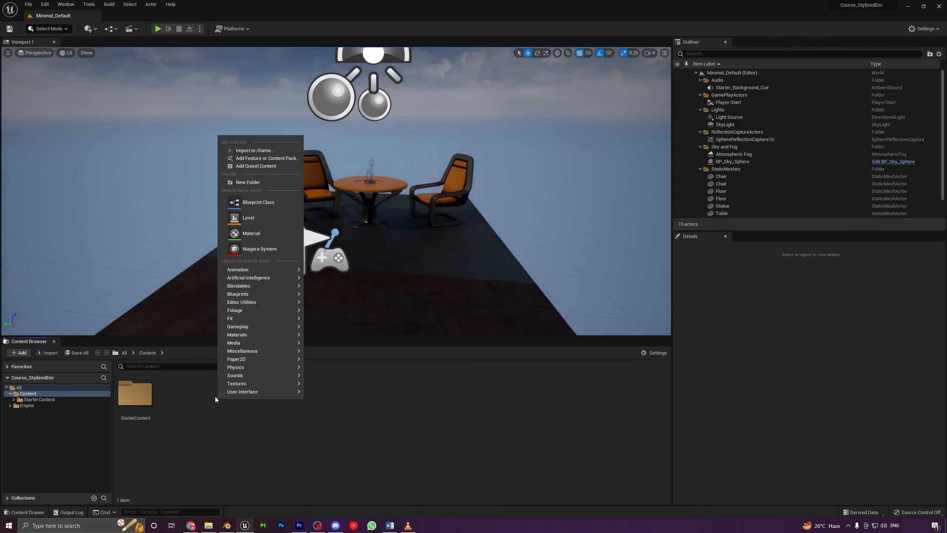
pyautogui.click(235, 453)
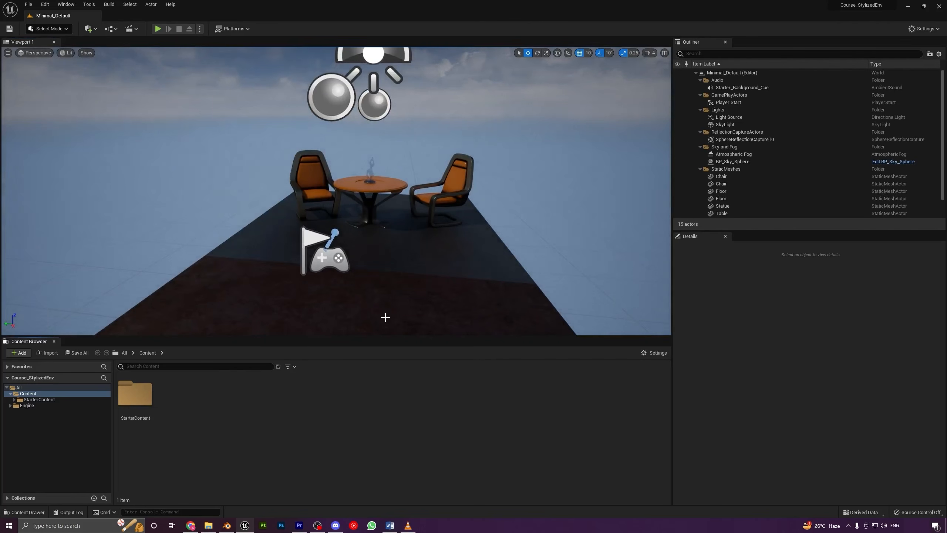
pyautogui.click(332, 306)
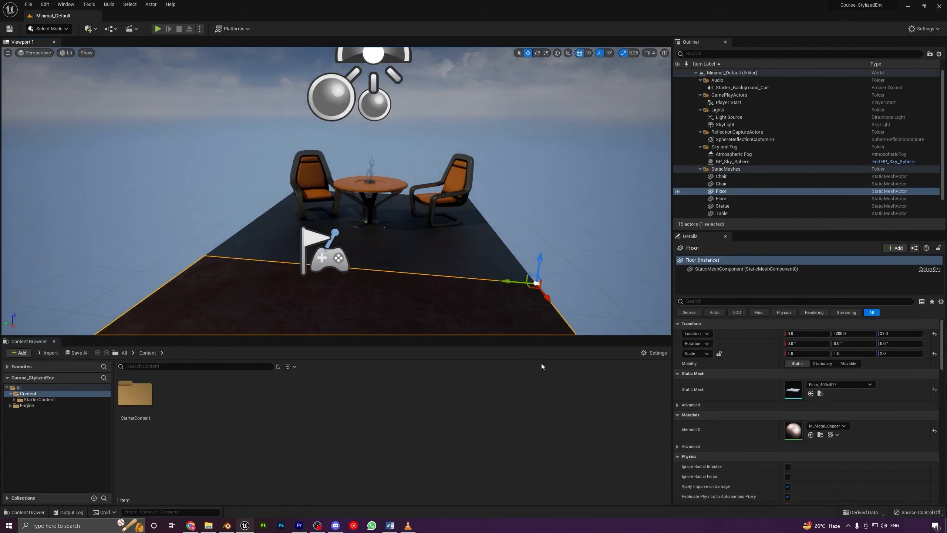
# Dock the content drawer in the layout and make the Content Browser slightly taller
pyautogui.hotkey('ctrl', 'space')
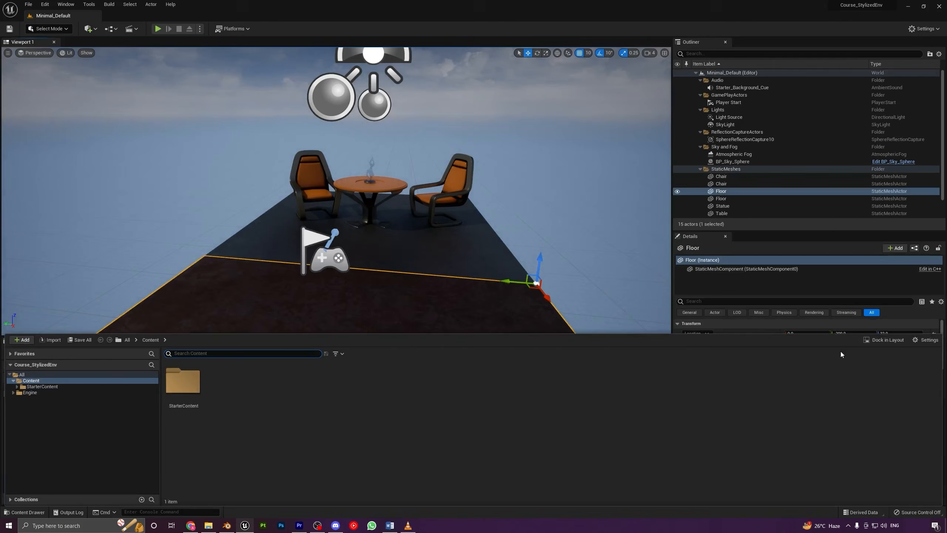
pyautogui.click(884, 340)
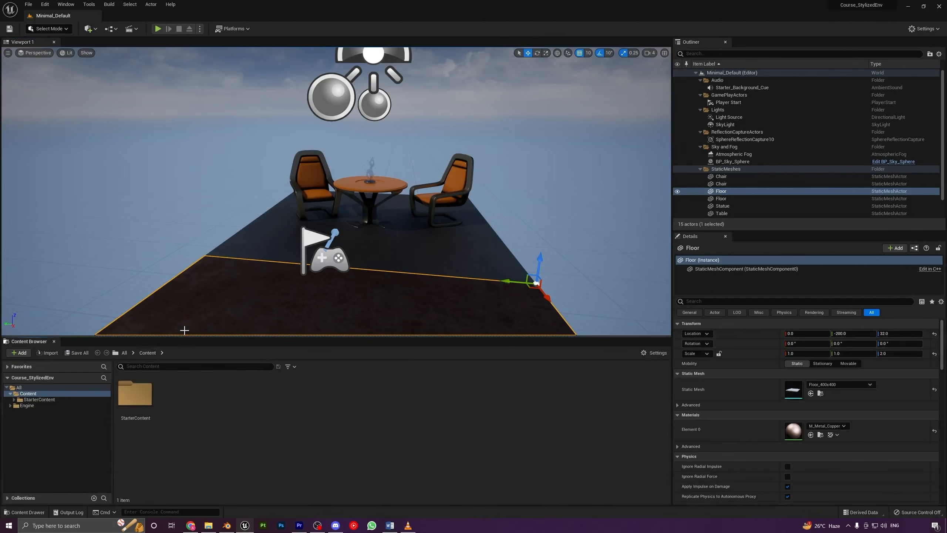
pyautogui.moveTo(185, 330); pyautogui.dragTo(184, 318)
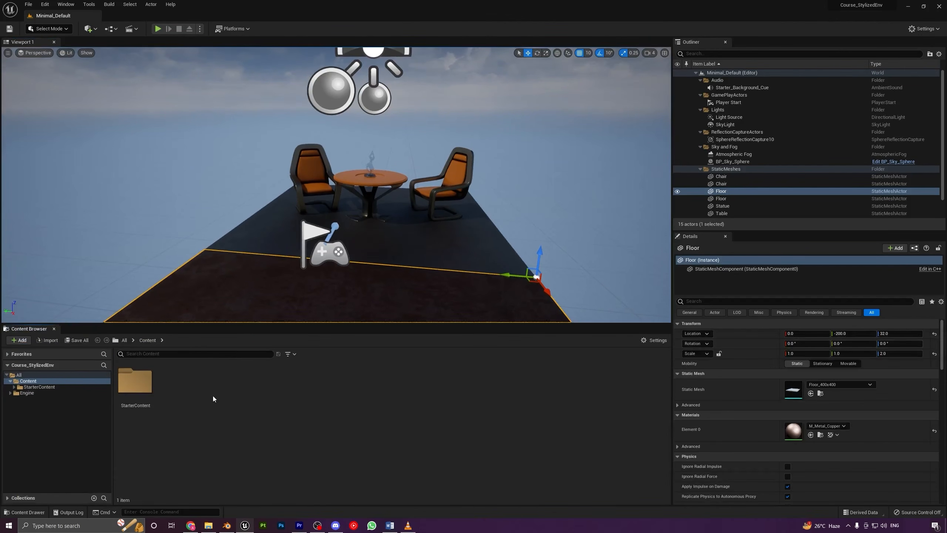
# Create a level named NewWorld in the Content folder, then save and open it with an enlarged viewport
pyautogui.rightClick(214, 395)
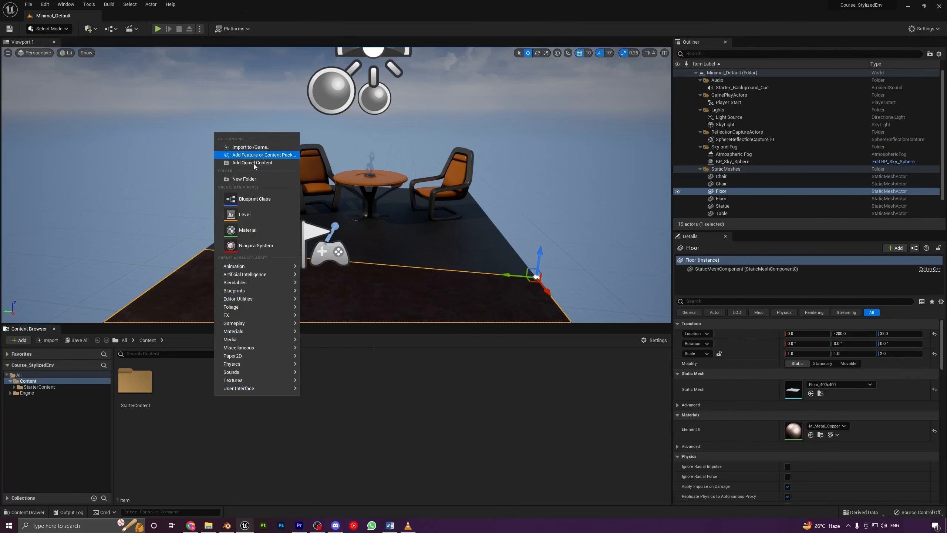
pyautogui.click(260, 214)
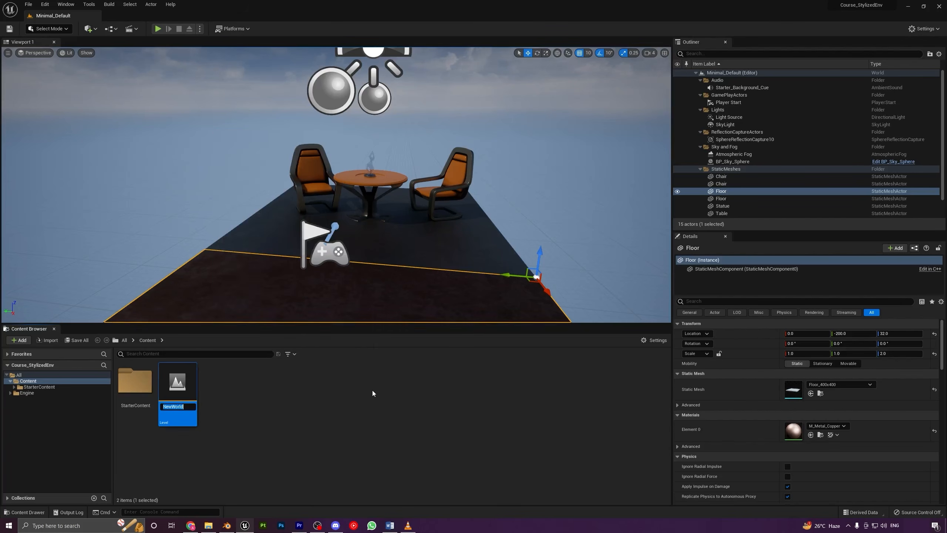
pyautogui.press('Return')
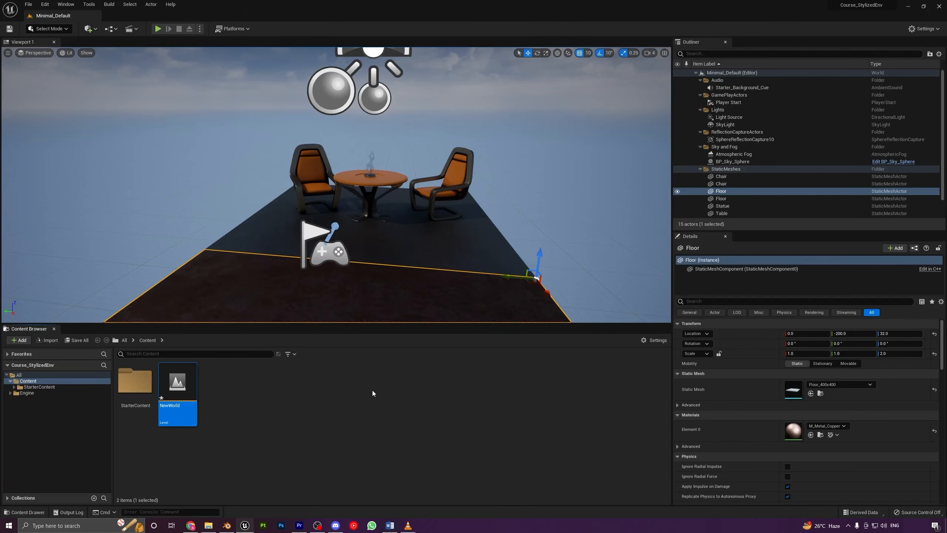
pyautogui.doubleClick(187, 385)
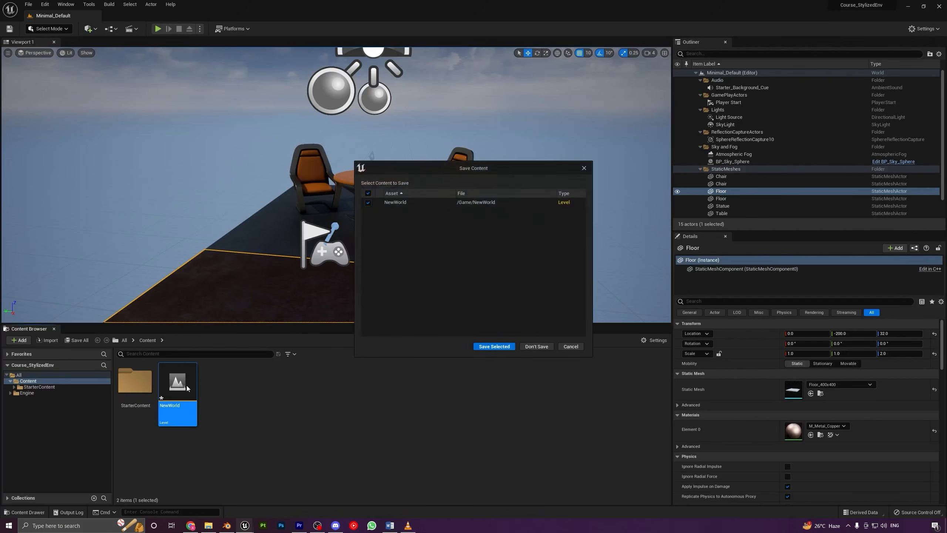
pyautogui.click(494, 347)
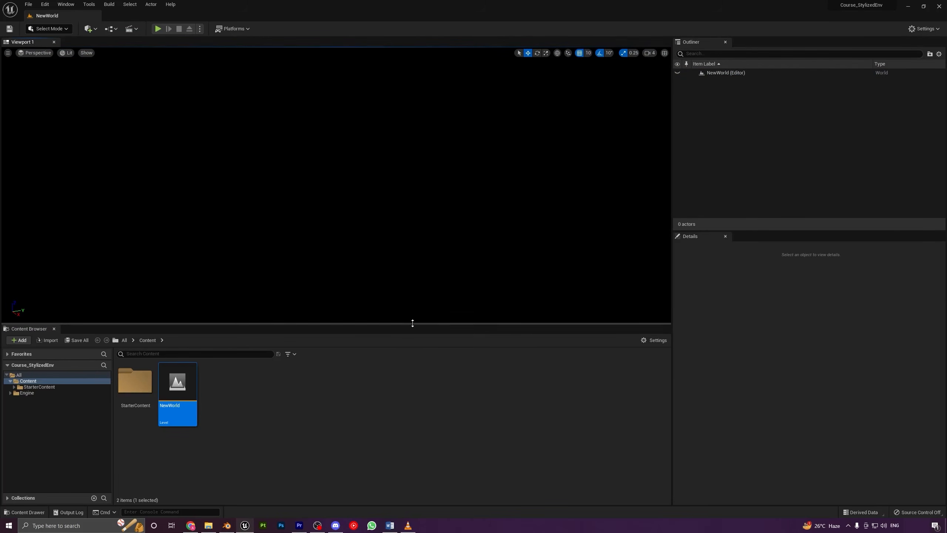
pyautogui.moveTo(412, 322); pyautogui.dragTo(421, 370)
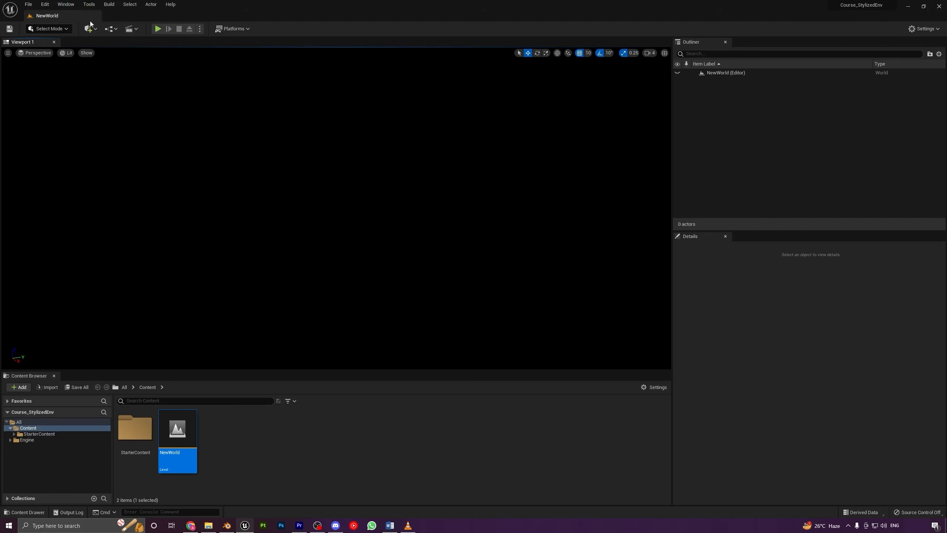
# Show the list of placeable actors, find the Directional Light and place it in the empty level
pyautogui.click(65, 4)
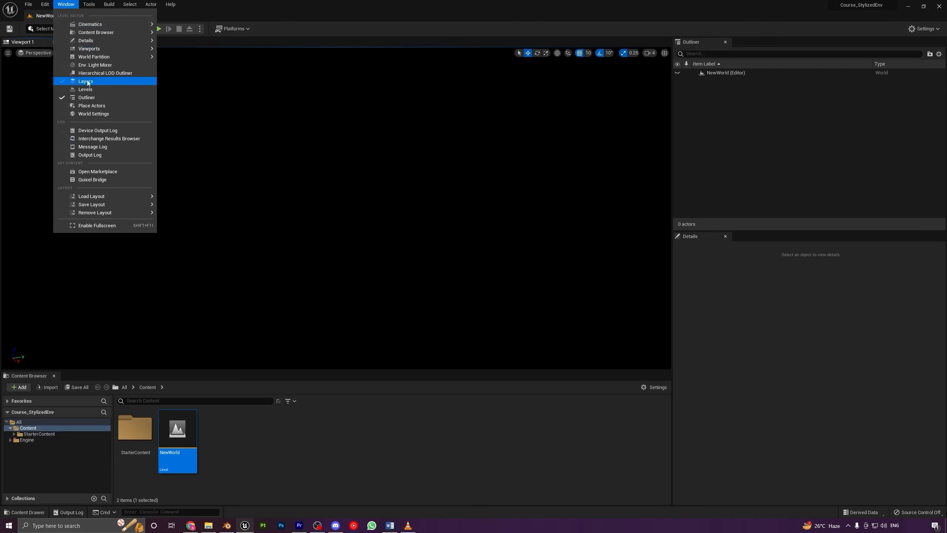
pyautogui.click(94, 107)
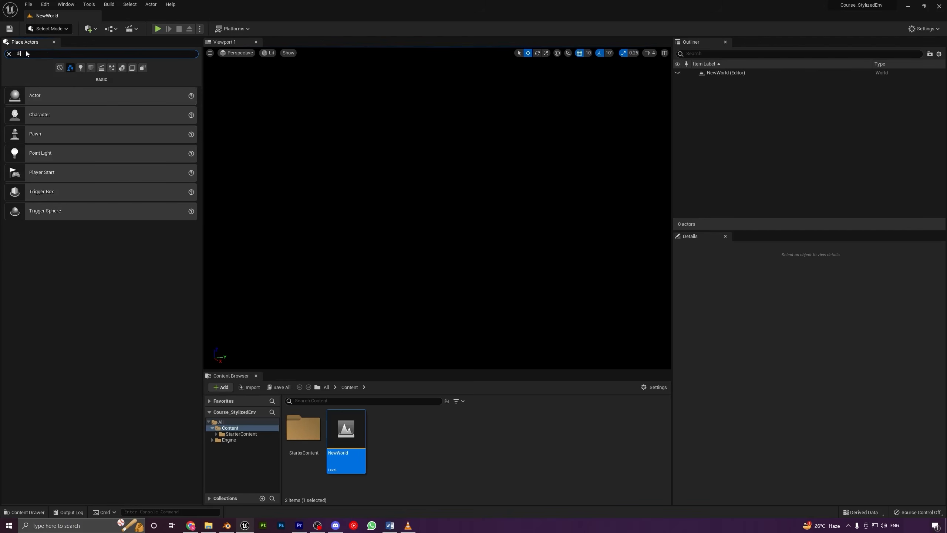
pyautogui.write('rection')
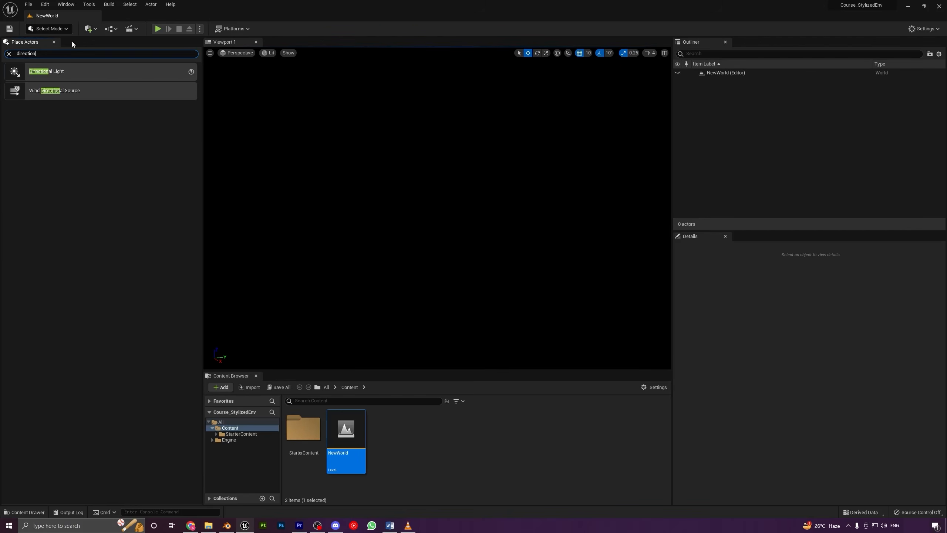
pyautogui.moveTo(63, 71); pyautogui.dragTo(416, 216)
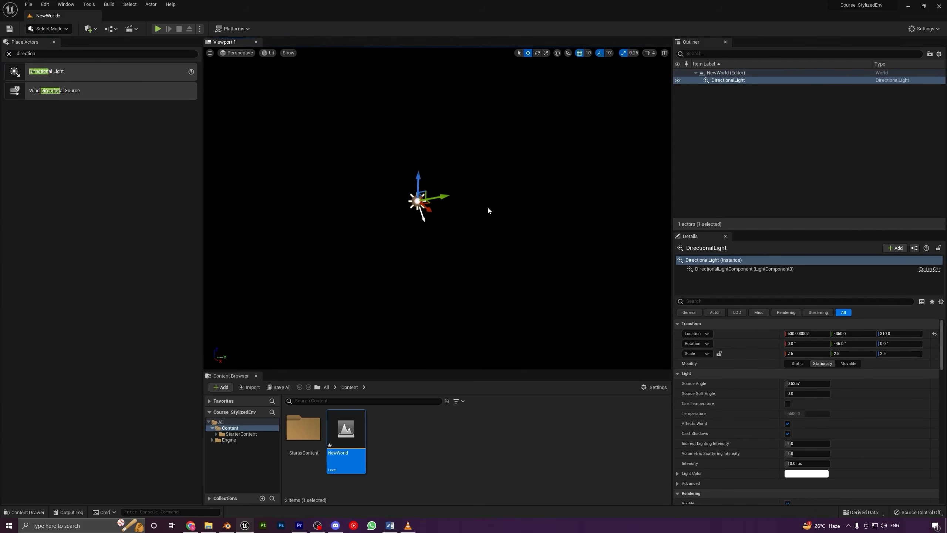
# Find the Sky Atmosphere actor and place it in the level near the directional light
pyautogui.click(44, 55)
pyautogui.write('at')
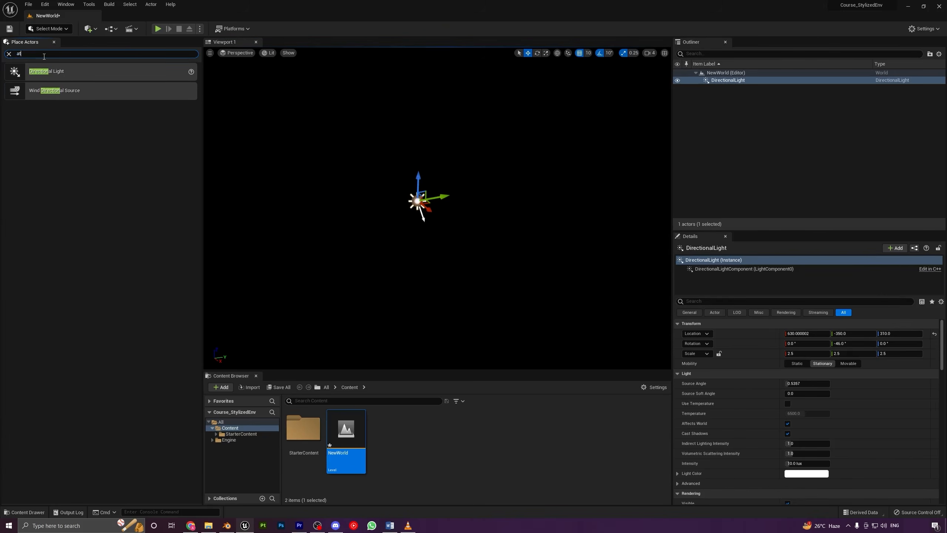
pyautogui.write('mos')
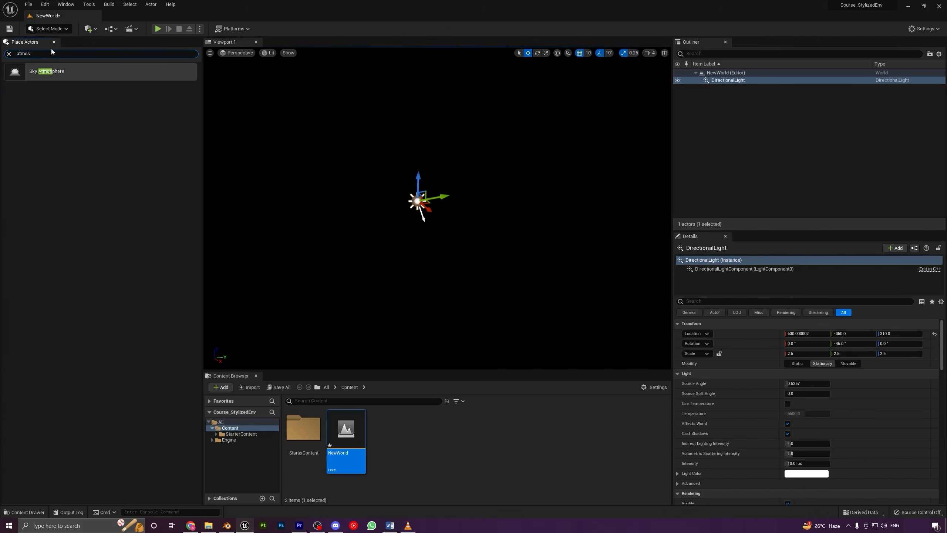
pyautogui.moveTo(47, 71); pyautogui.dragTo(451, 153)
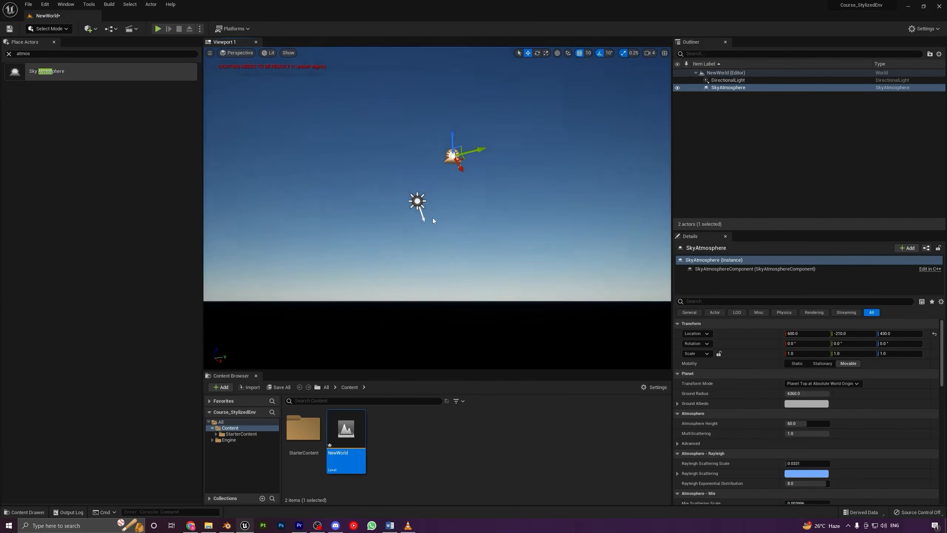
pyautogui.moveTo(433, 220); pyautogui.dragTo(407, 224, button='right')
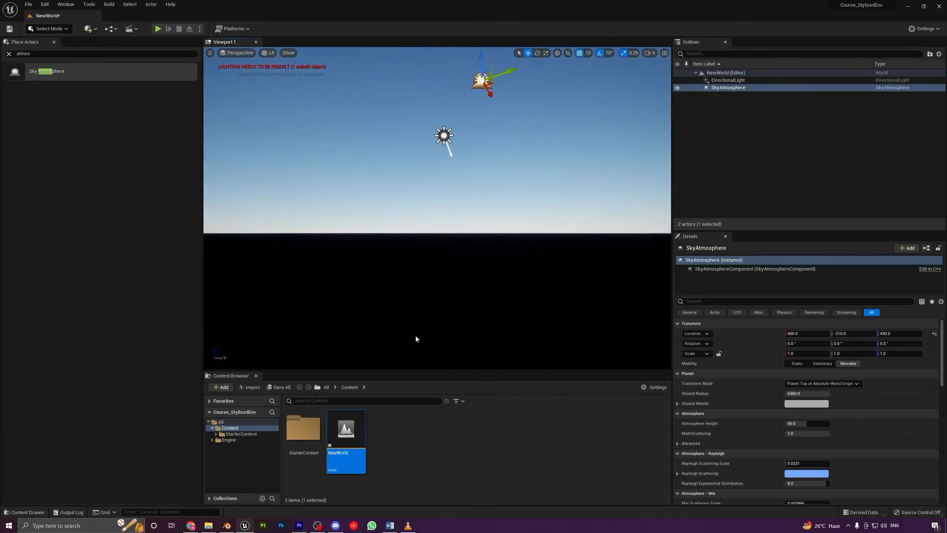
pyautogui.moveTo(466, 170)
pyautogui.mouseDown(button='right')
pyautogui.moveTo(453, 170)
pyautogui.moveTo(454, 157)
pyautogui.moveTo(466, 170)
pyautogui.mouseUp(button='right')
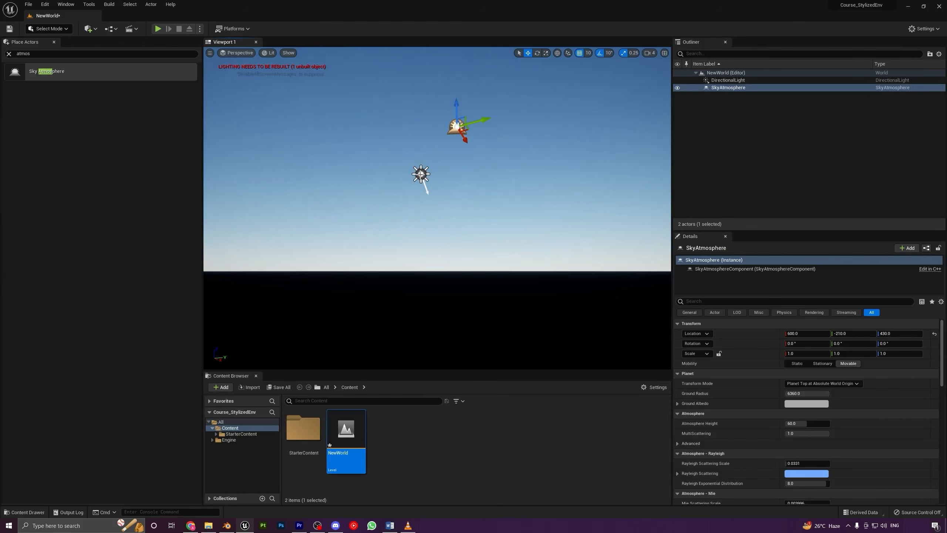
# Filter the directional light's properties for atmosphere and switch Atmosphere Sun Light off and on to check its effect on the sky
pyautogui.click(420, 174)
pyautogui.click(729, 302)
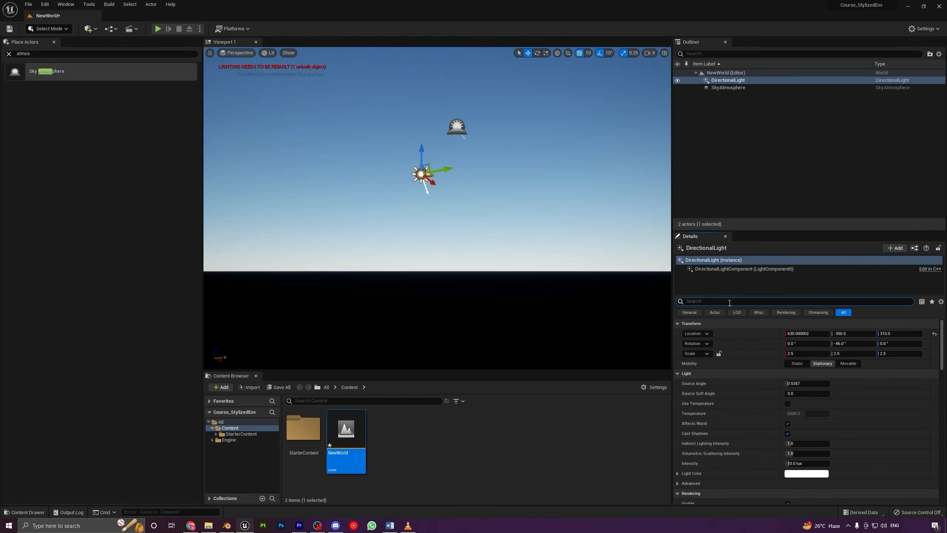
pyautogui.write('atmospher')
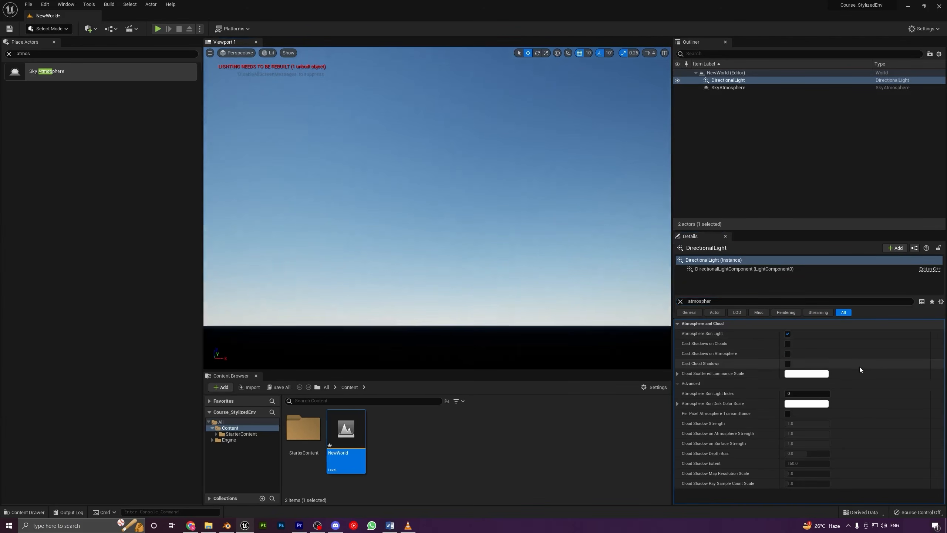
pyautogui.click(788, 333)
pyautogui.click(787, 333)
pyautogui.click(787, 333)
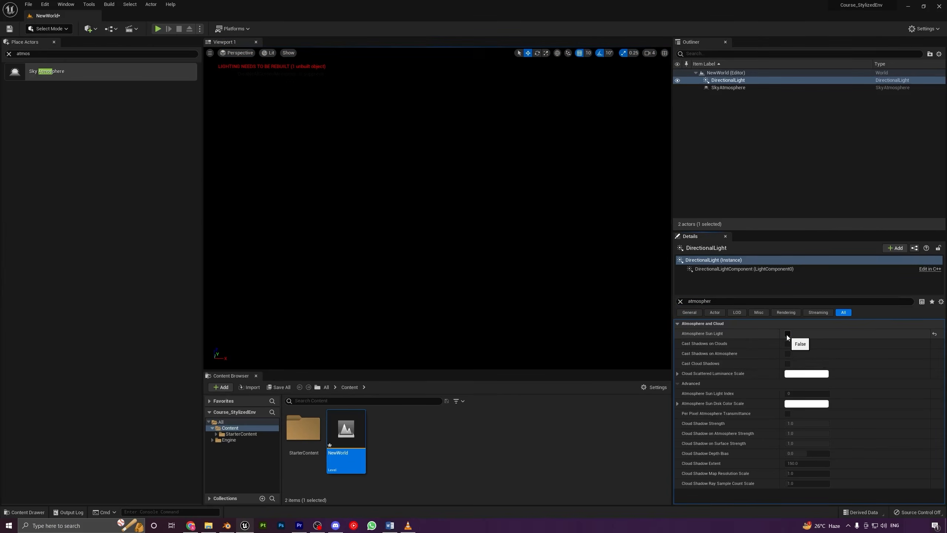
pyautogui.click(788, 334)
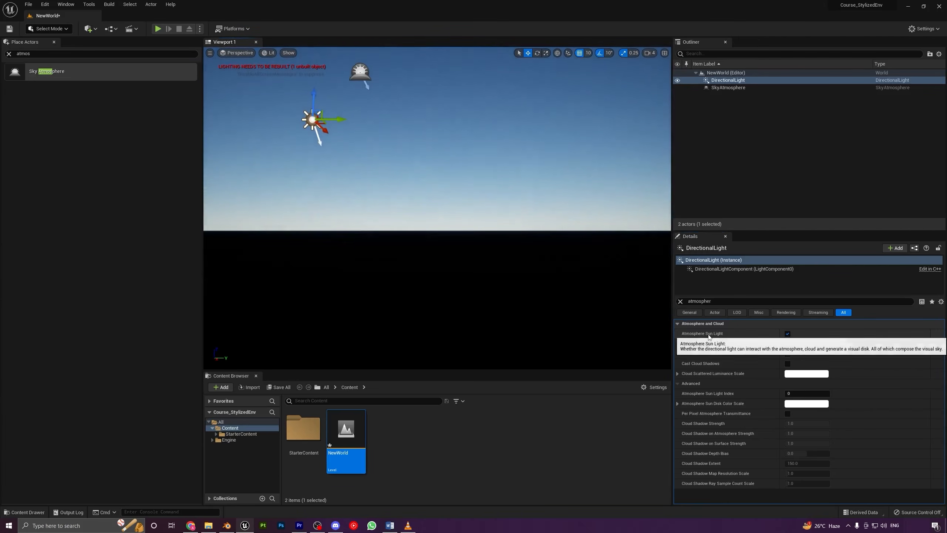
pyautogui.moveTo(552, 149); pyautogui.dragTo(336, 100, button='right')
pyautogui.moveTo(335, 134); pyautogui.dragTo(486, 264, button='right')
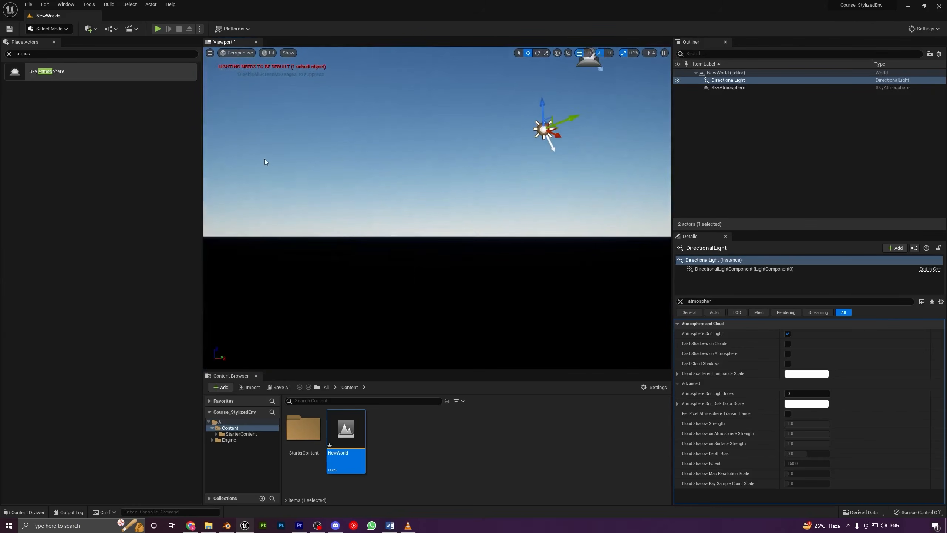
# Find the Exponential Height Fog actor and place it in the level
pyautogui.click(49, 55)
pyautogui.write('expon')
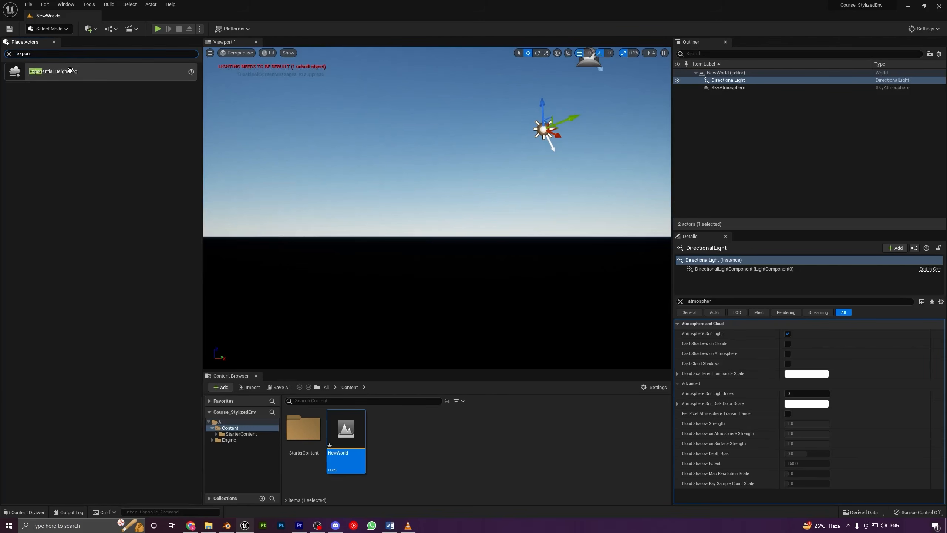
pyautogui.moveTo(69, 70); pyautogui.dragTo(455, 211)
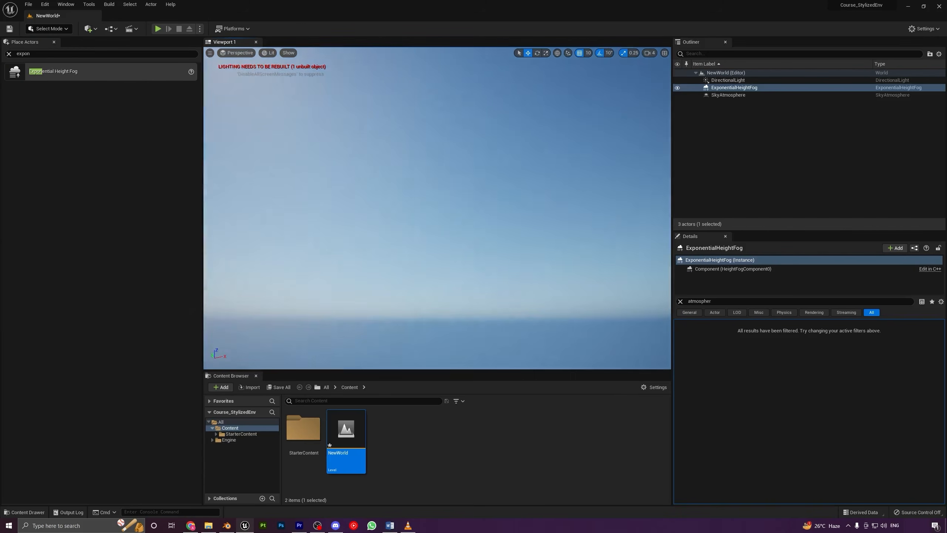
pyautogui.moveTo(491, 238); pyautogui.dragTo(458, 205, button='right')
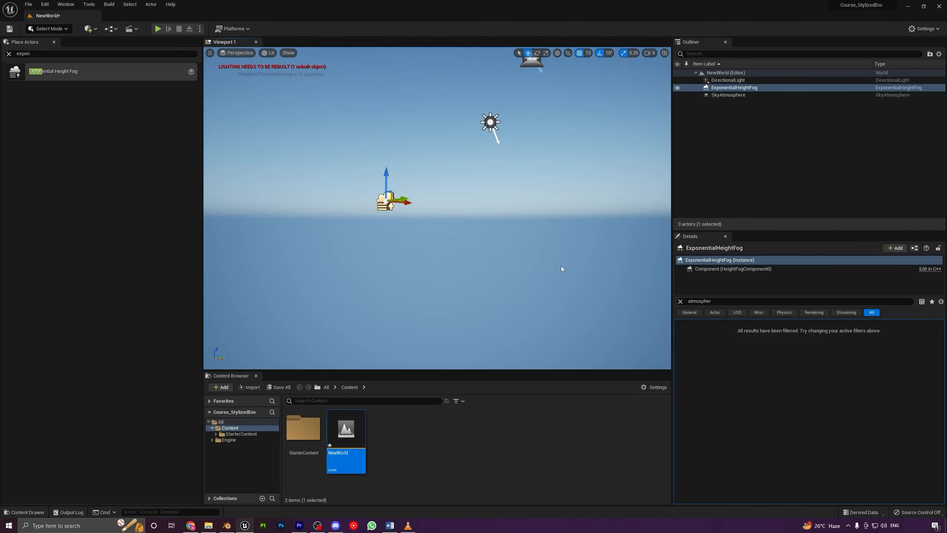
# Clear the property filter and set the height fog's Fog Density to 0.0001
pyautogui.click(680, 302)
pyautogui.moveTo(798, 383)
pyautogui.mouseDown()
pyautogui.moveTo(817, 383)
pyautogui.moveTo(805, 383)
pyautogui.mouseUp()
pyautogui.click(805, 383)
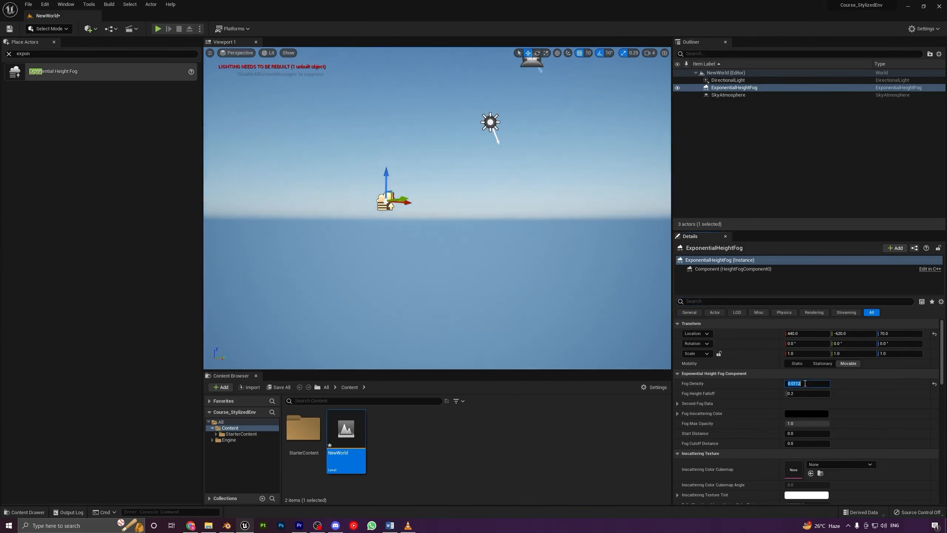
pyautogui.write('00')
pyautogui.press('Return')
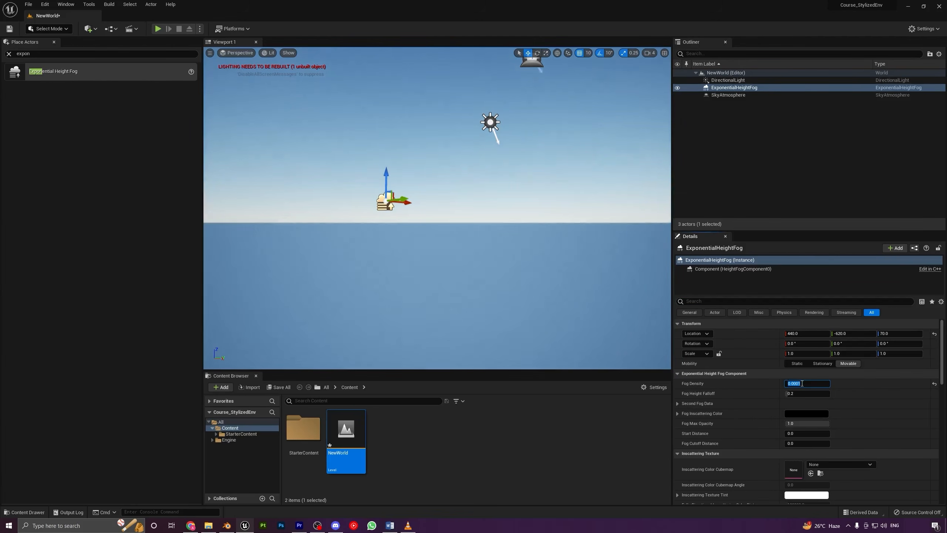
pyautogui.moveTo(491, 228); pyautogui.dragTo(455, 225, button='right')
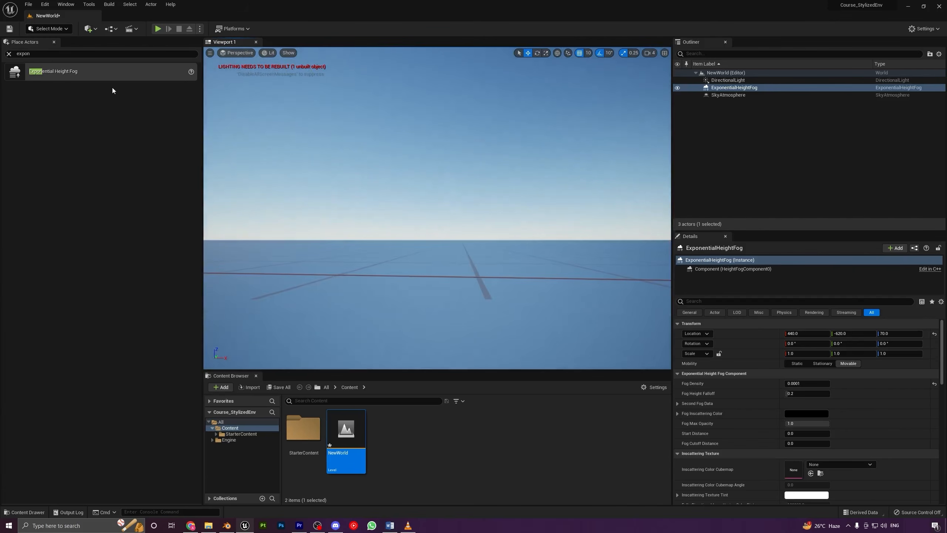
# Find the Sky Light actor, place it in the level near the height fog, and turn on its Real Time Capture
pyautogui.click(48, 54)
pyautogui.write('skyli')
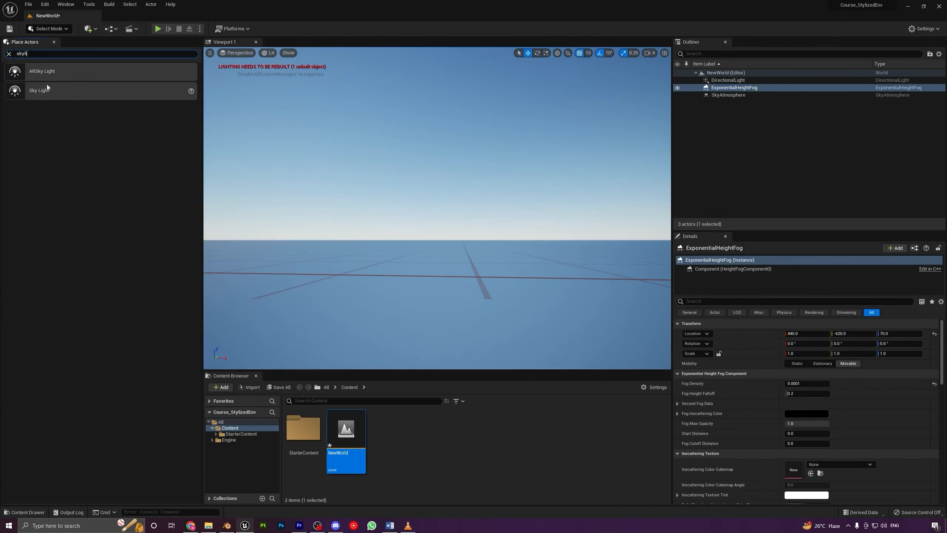
pyautogui.moveTo(48, 89); pyautogui.dragTo(427, 201)
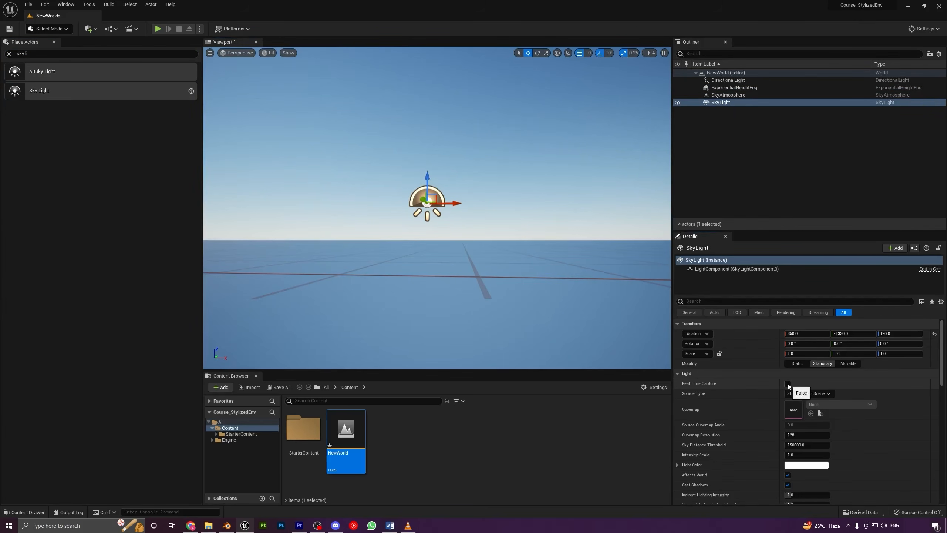
pyautogui.click(788, 384)
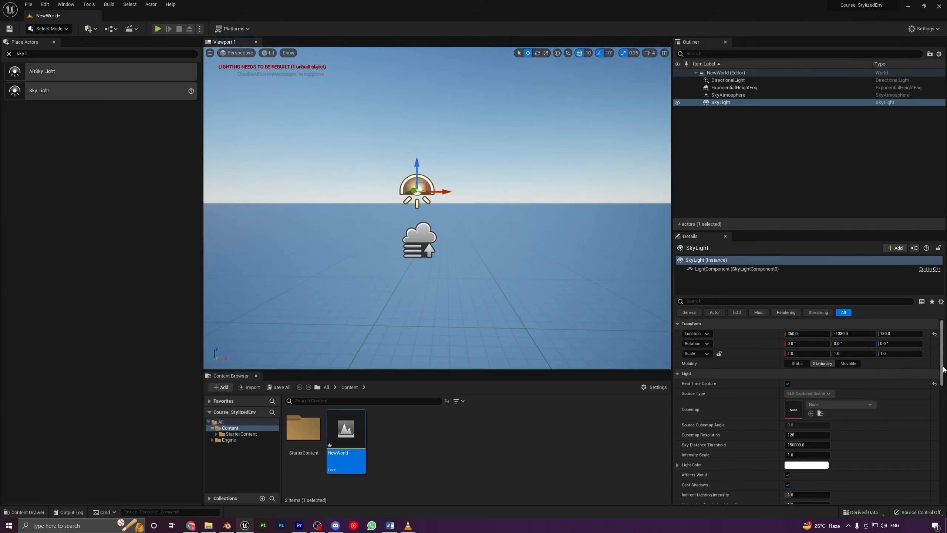
pyautogui.moveTo(366, 268)
pyautogui.mouseDown(button='right')
pyautogui.moveTo(242, 226)
pyautogui.moveTo(364, 260)
pyautogui.mouseUp(button='right')
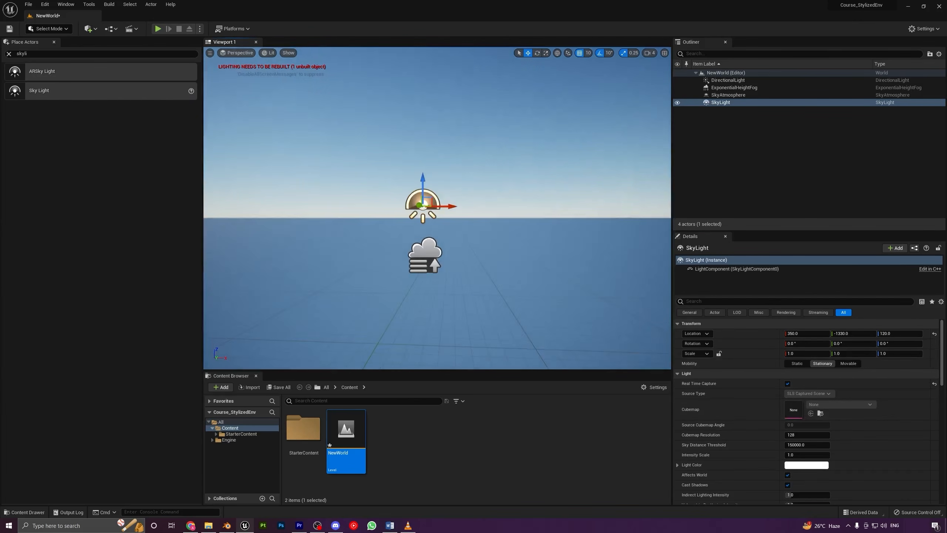
# Find the Volumetric Cloud actor, place it in the level above the sky light, and deselect it
pyautogui.click(51, 55)
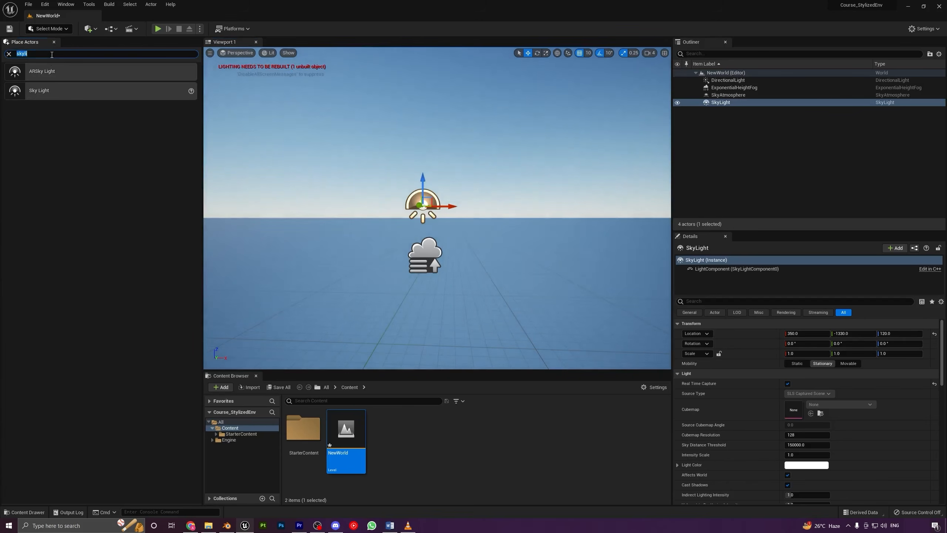
pyautogui.write('volumet')
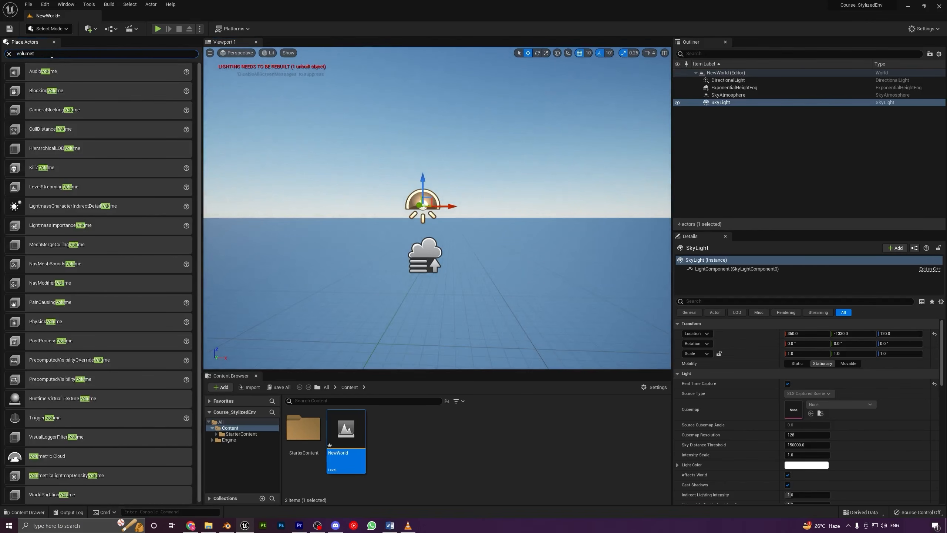
pyautogui.write('r')
pyautogui.moveTo(68, 72); pyautogui.dragTo(411, 138)
pyautogui.moveTo(411, 138); pyautogui.dragTo(263, 135, button='right')
pyautogui.moveTo(533, 164); pyautogui.dragTo(557, 185, button='right')
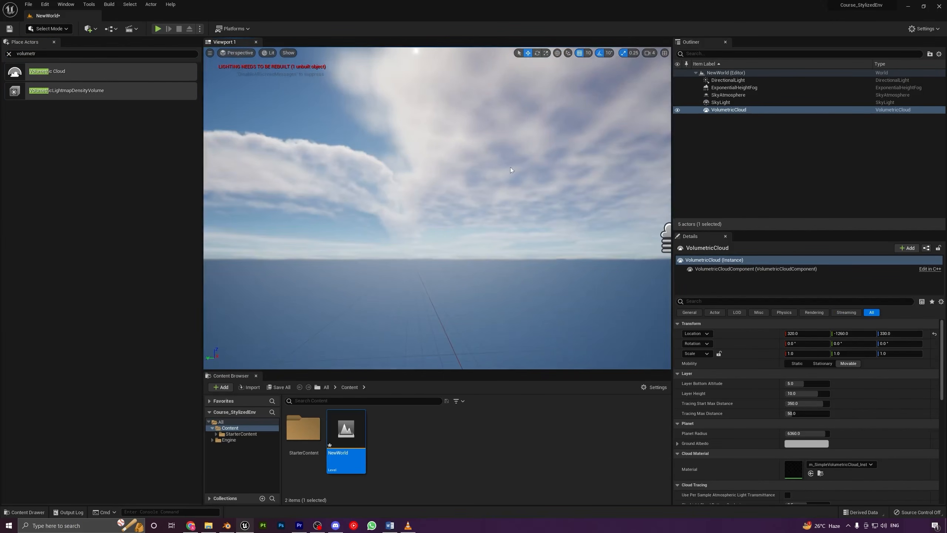
pyautogui.moveTo(494, 163); pyautogui.dragTo(522, 172, button='right')
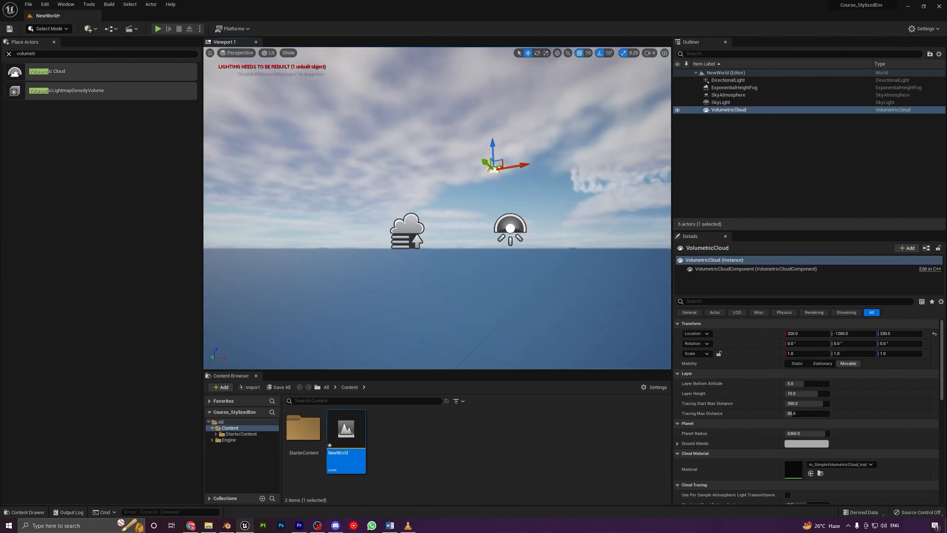
pyautogui.click(806, 149)
pyautogui.moveTo(466, 179); pyautogui.dragTo(414, 168, button='right')
pyautogui.press('w')
pyautogui.moveTo(450, 215); pyautogui.dragTo(457, 219, button='right')
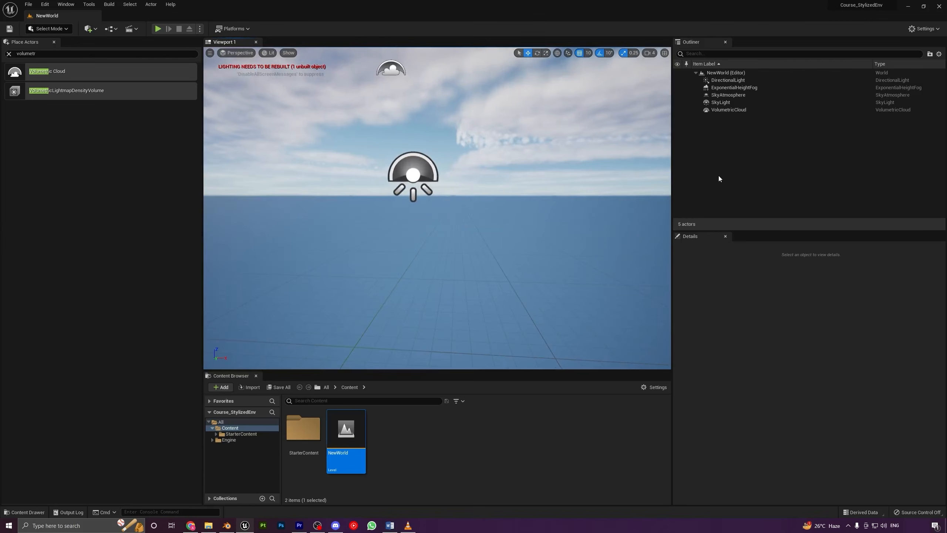
# Group all five lighting and sky actors, from DirectionalLight to VolumetricCloud, in a new Outliner folder named Lights
pyautogui.click(725, 80)
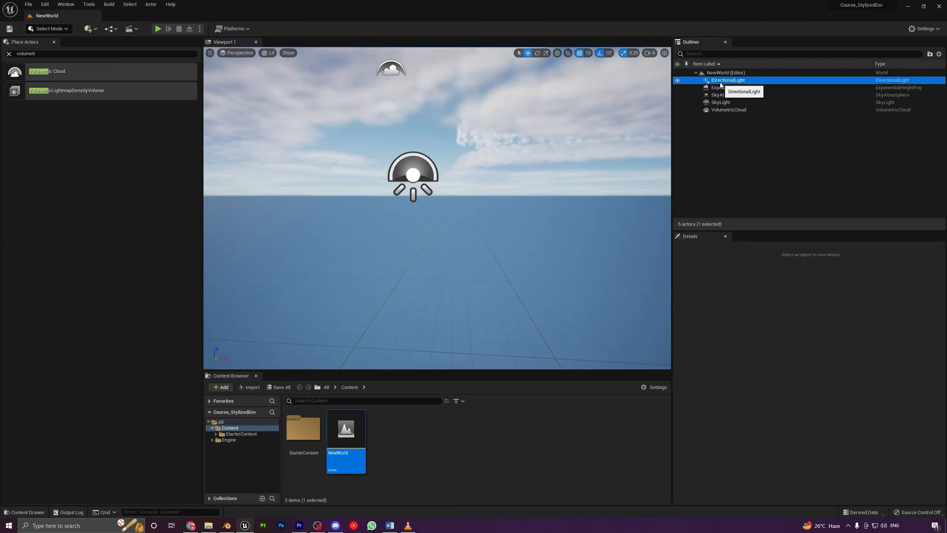
pyautogui.keyDown('shift'); pyautogui.click(727, 109); pyautogui.keyUp('shift')
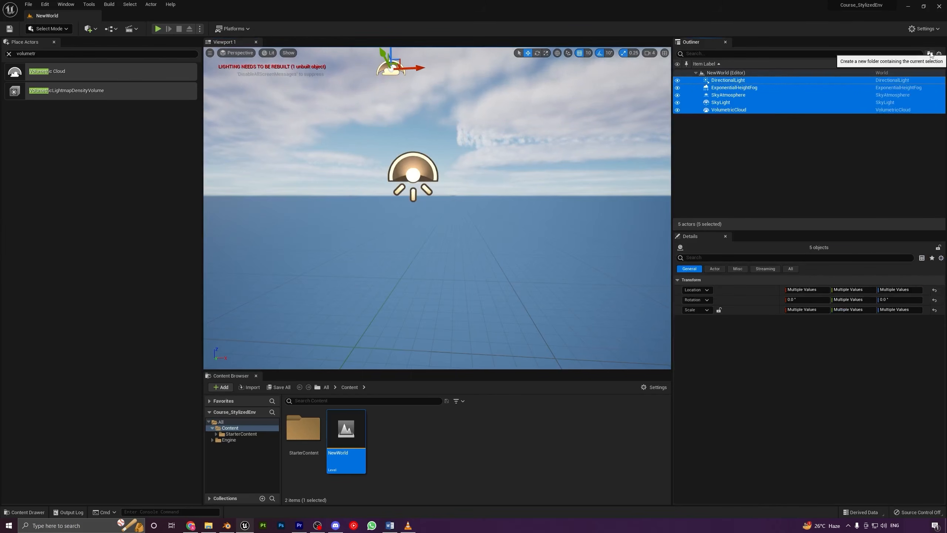
pyautogui.click(930, 54)
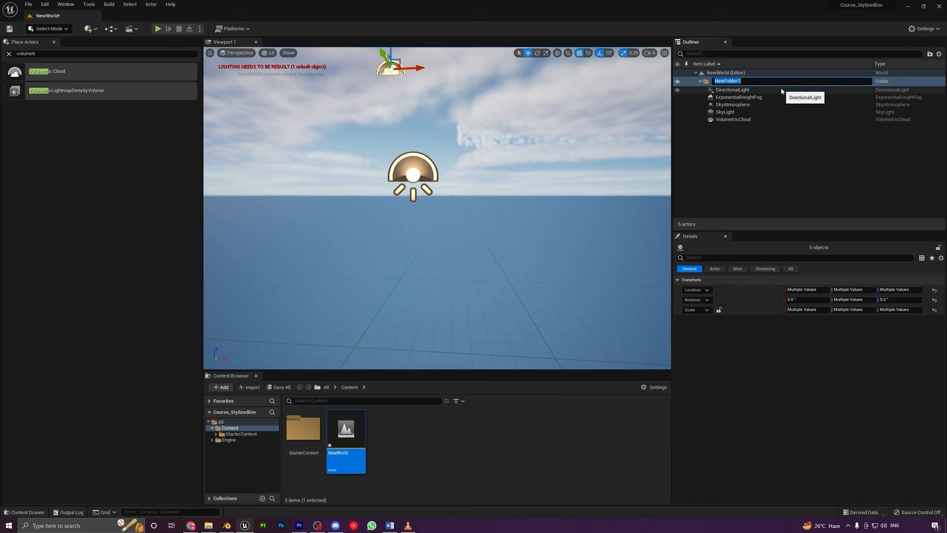
pyautogui.write('Lights')
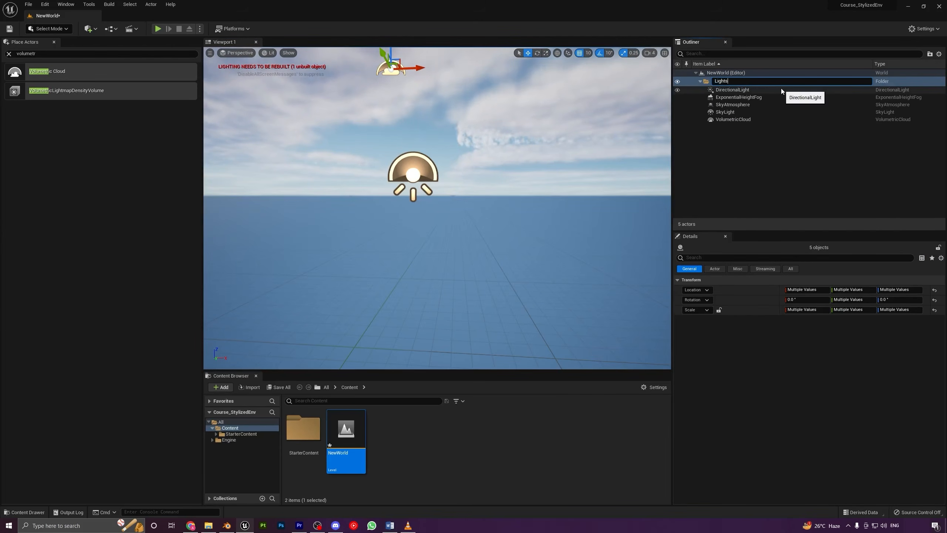
pyautogui.press('Return')
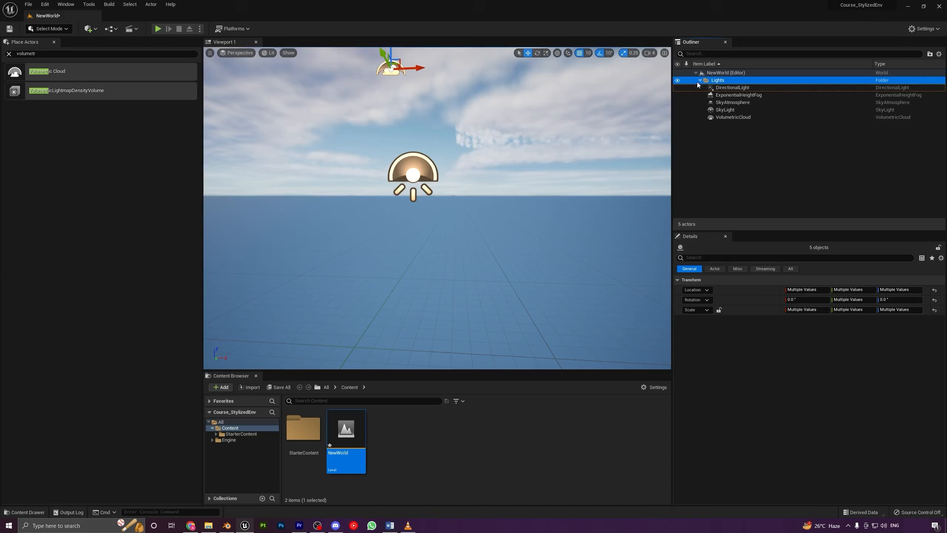
pyautogui.click(700, 81)
pyautogui.click(700, 81)
pyautogui.moveTo(531, 203); pyautogui.dragTo(488, 198, button='right')
pyautogui.press('d')
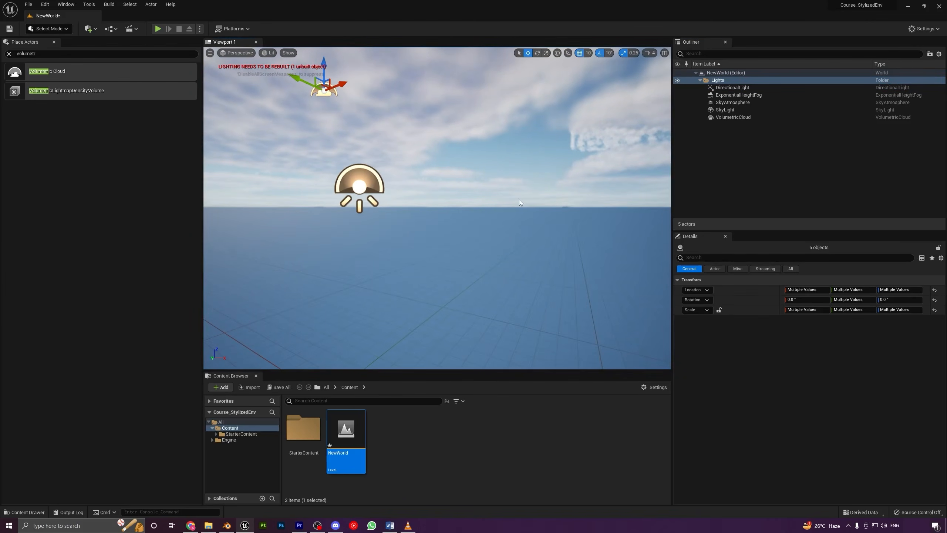
# Rearrange the editor layout by closing Place Actors and making the Content Browser taller beneath the viewport
pyautogui.moveTo(420, 371); pyautogui.dragTo(419, 342)
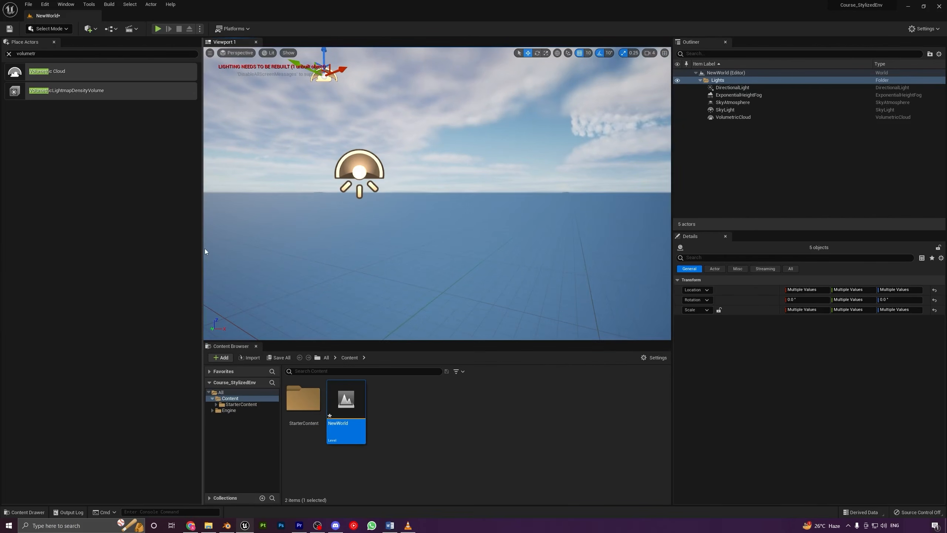
pyautogui.moveTo(202, 247); pyautogui.dragTo(183, 245)
pyautogui.moveTo(417, 193); pyautogui.dragTo(429, 194, button='right')
pyautogui.press('s')
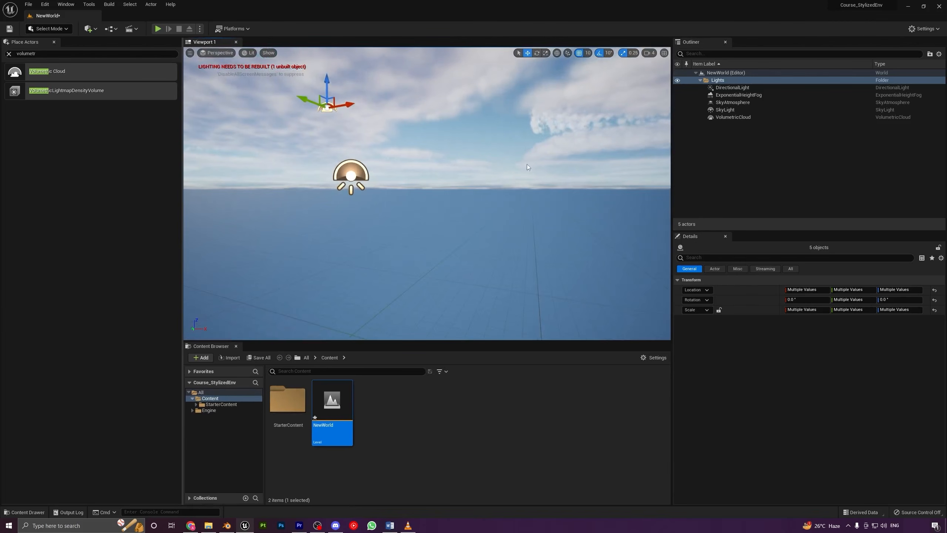
pyautogui.moveTo(505, 169); pyautogui.dragTo(446, 158, button='right')
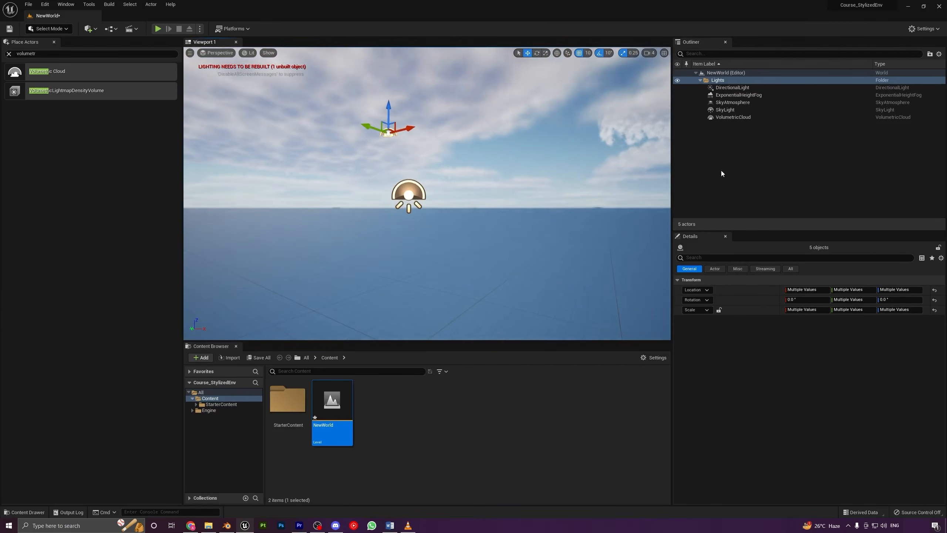
pyautogui.click(9, 53)
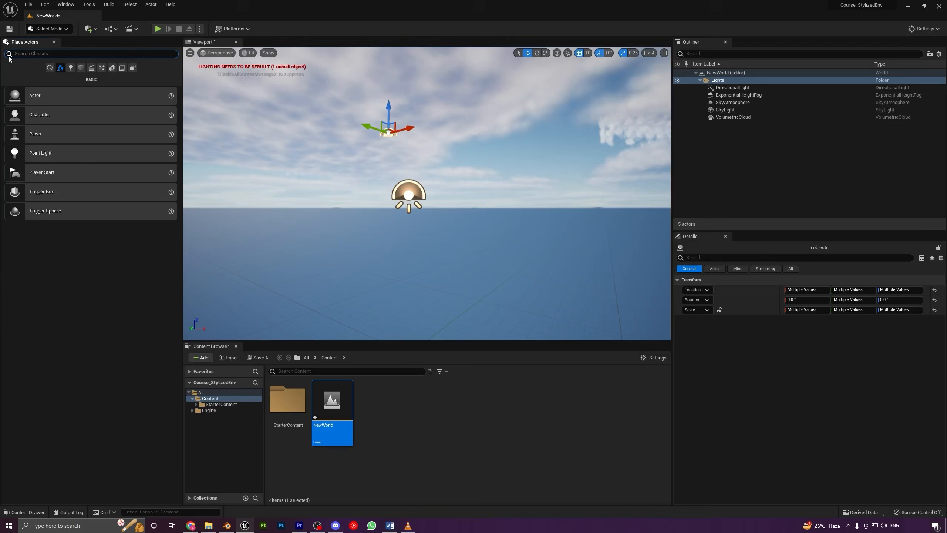
pyautogui.click(54, 41)
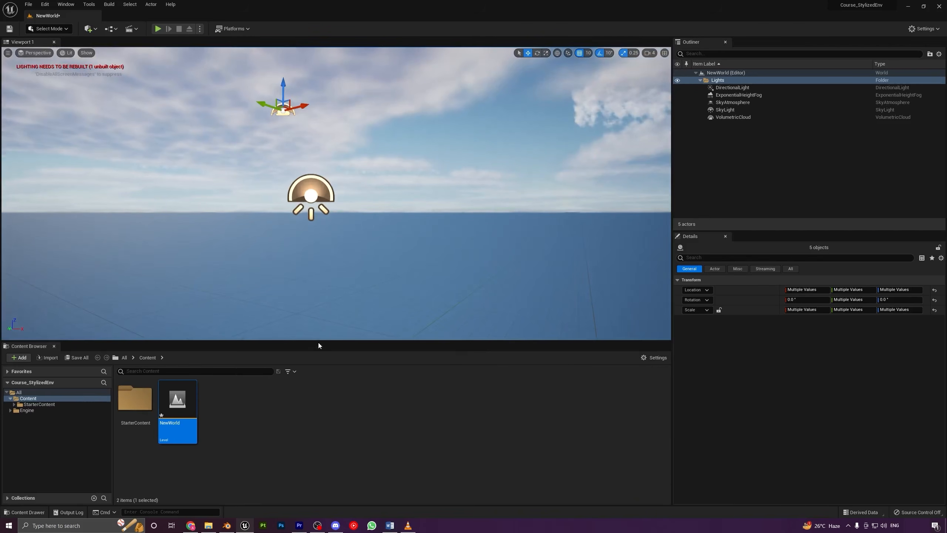
pyautogui.moveTo(319, 335); pyautogui.dragTo(321, 314)
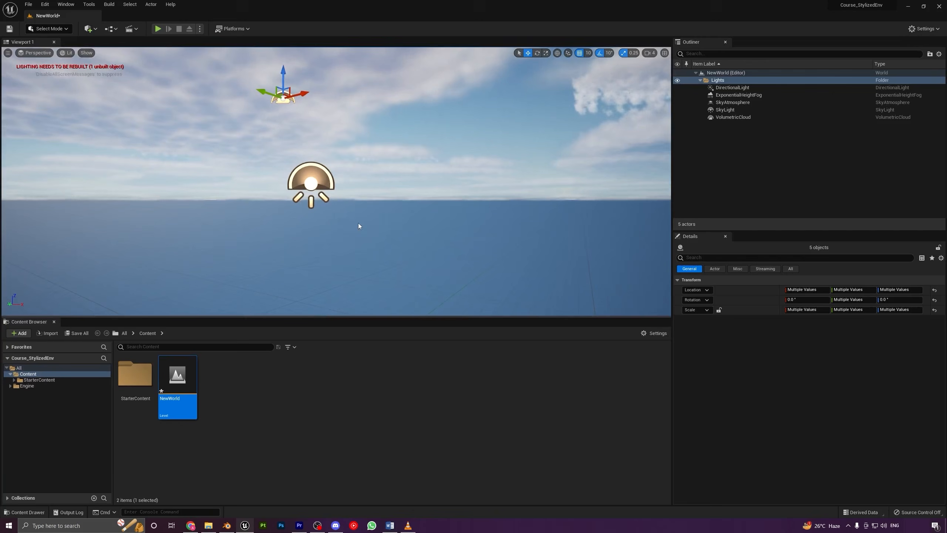
# Switch to Landscape mode and inspect the preview grid of the new landscape
pyautogui.moveTo(358, 223); pyautogui.dragTo(373, 213, button='right')
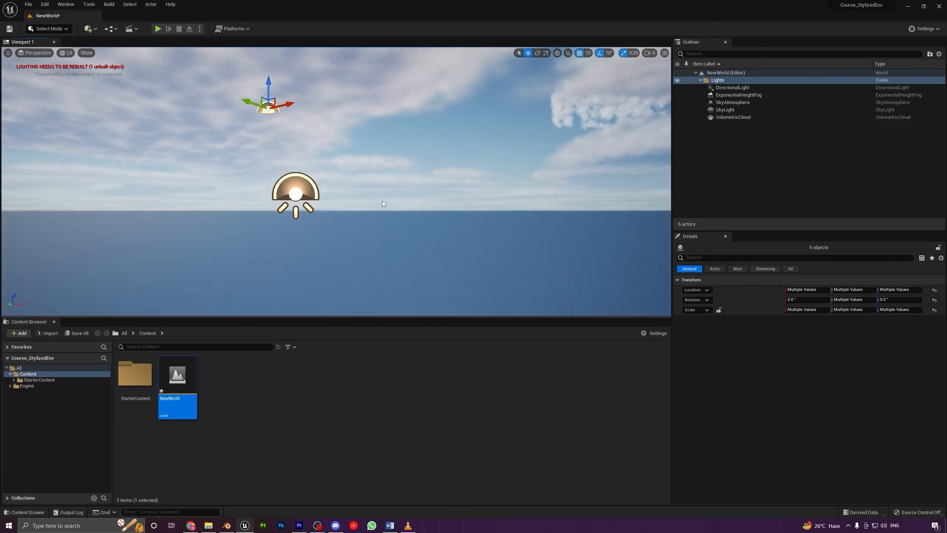
pyautogui.moveTo(396, 201)
pyautogui.mouseDown(button='right')
pyautogui.moveTo(389, 231)
pyautogui.moveTo(388, 213)
pyautogui.mouseUp(button='right')
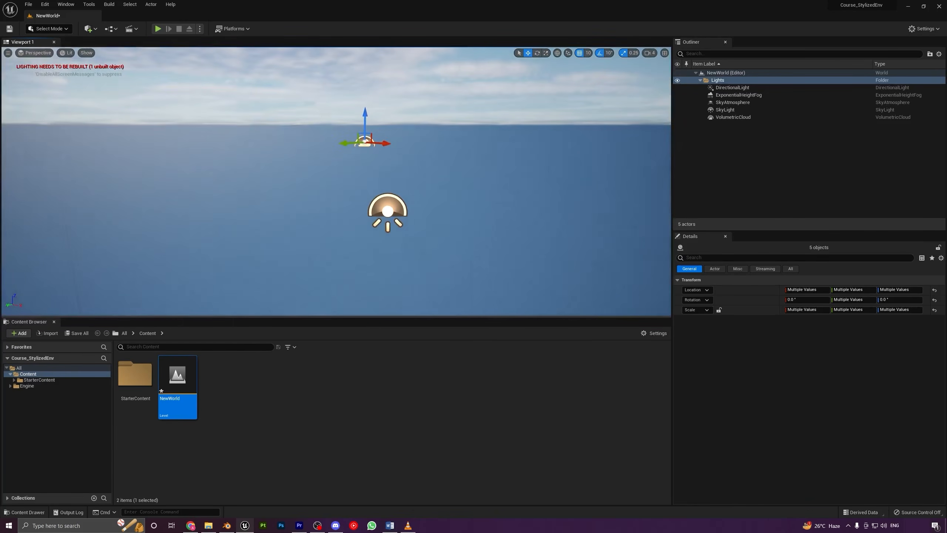
pyautogui.click(61, 29)
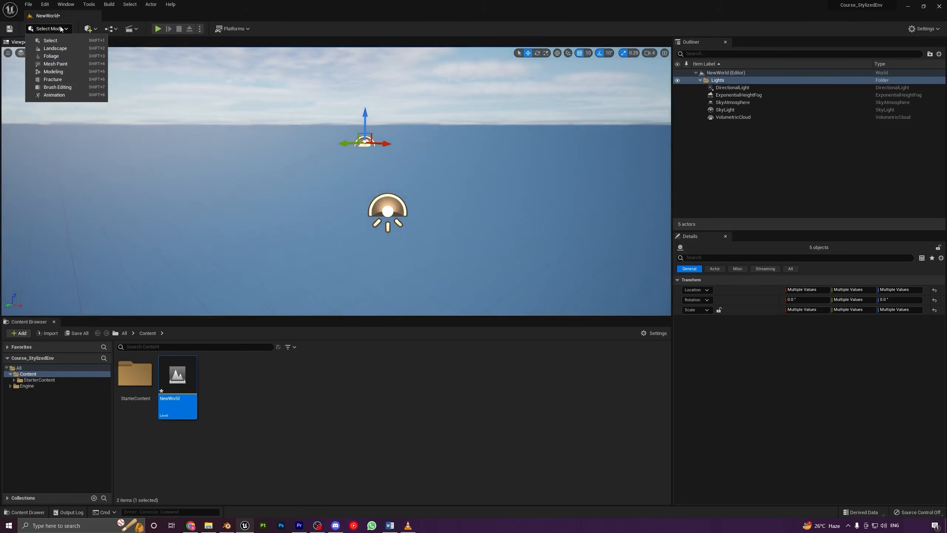
pyautogui.click(57, 50)
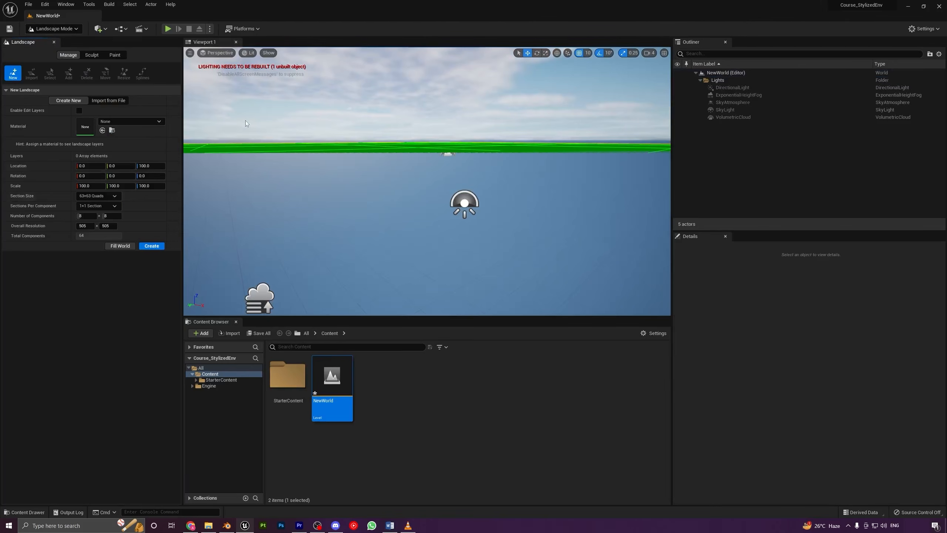
pyautogui.moveTo(434, 160); pyautogui.dragTo(477, 151, button='right')
pyautogui.press('s')
pyautogui.press('s')
pyautogui.press('s')
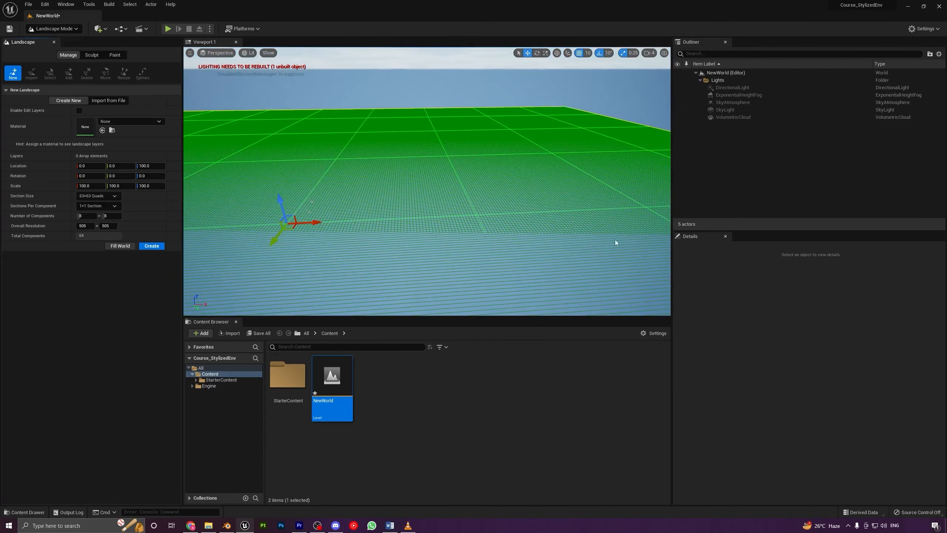
pyautogui.moveTo(615, 242); pyautogui.dragTo(600, 240, button='right')
pyautogui.moveTo(548, 162); pyautogui.dragTo(518, 127, button='right')
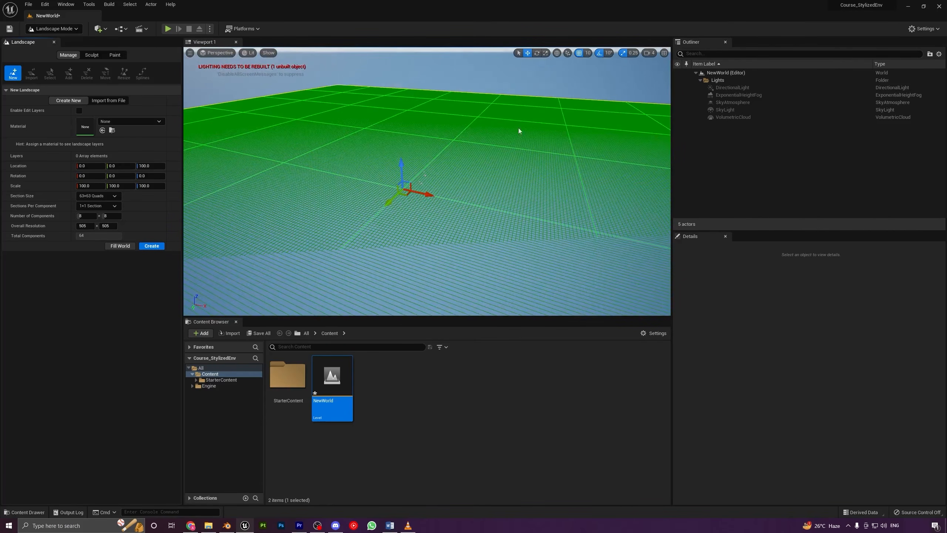
pyautogui.moveTo(471, 151); pyautogui.dragTo(452, 148, button='right')
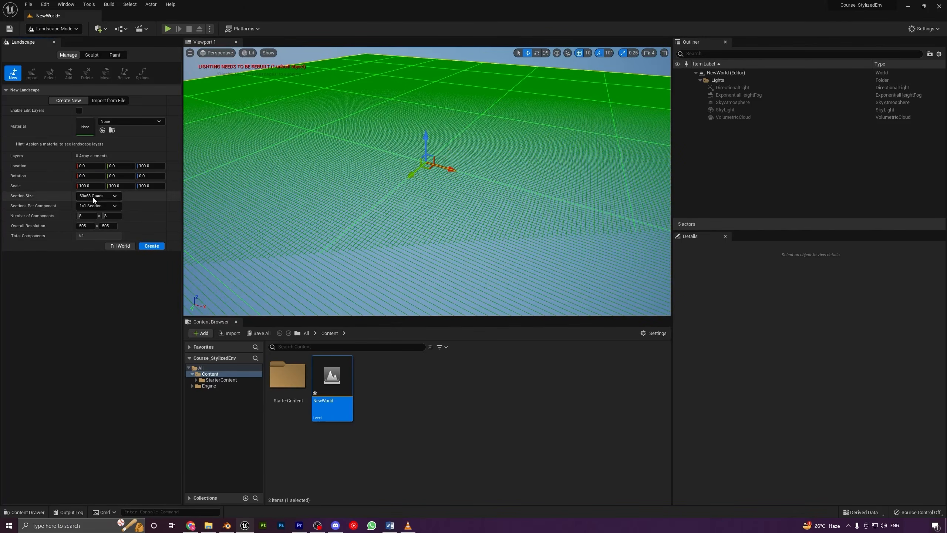
# Set the new landscape's Section Size to 15×15 quads and create the landscape
pyautogui.click(93, 196)
pyautogui.click(100, 214)
pyautogui.click(111, 196)
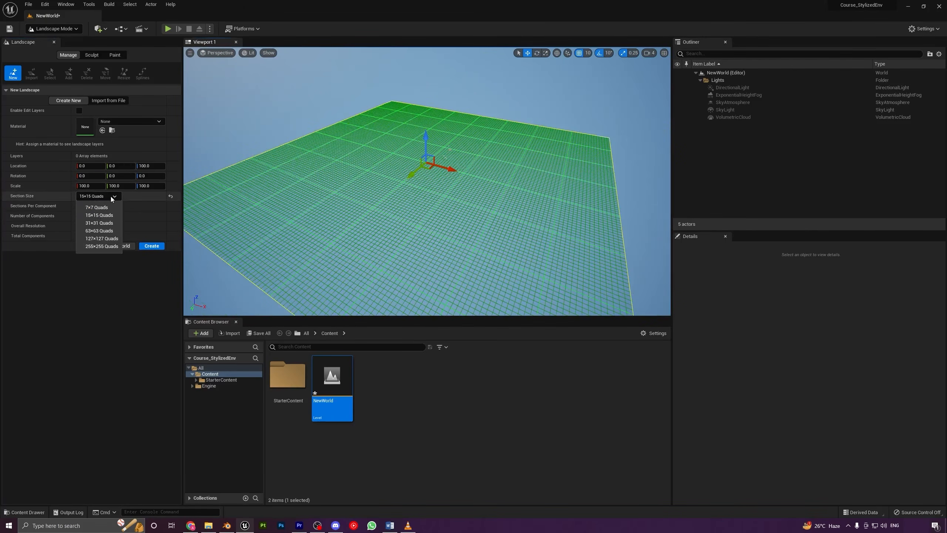
pyautogui.click(108, 207)
pyautogui.click(106, 195)
pyautogui.click(99, 215)
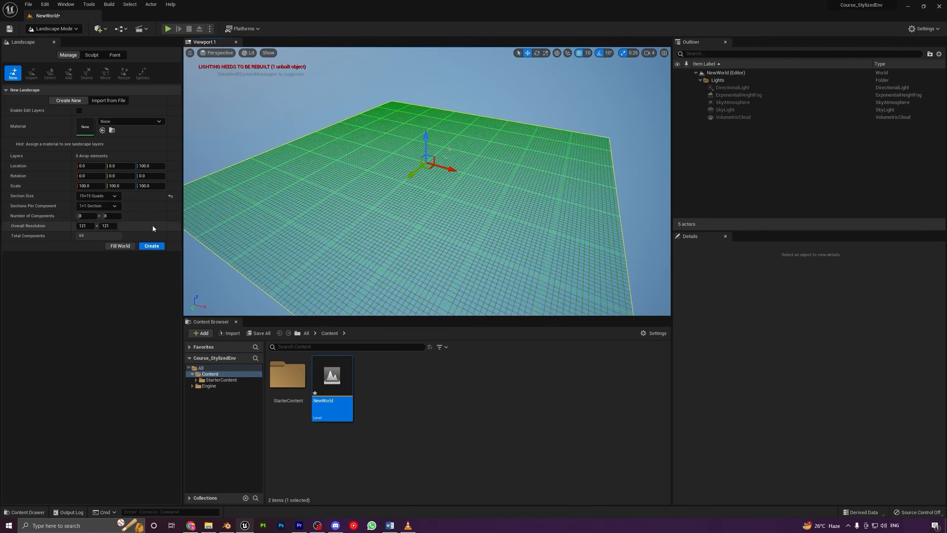
pyautogui.click(152, 246)
pyautogui.scroll(5, 463, 202)
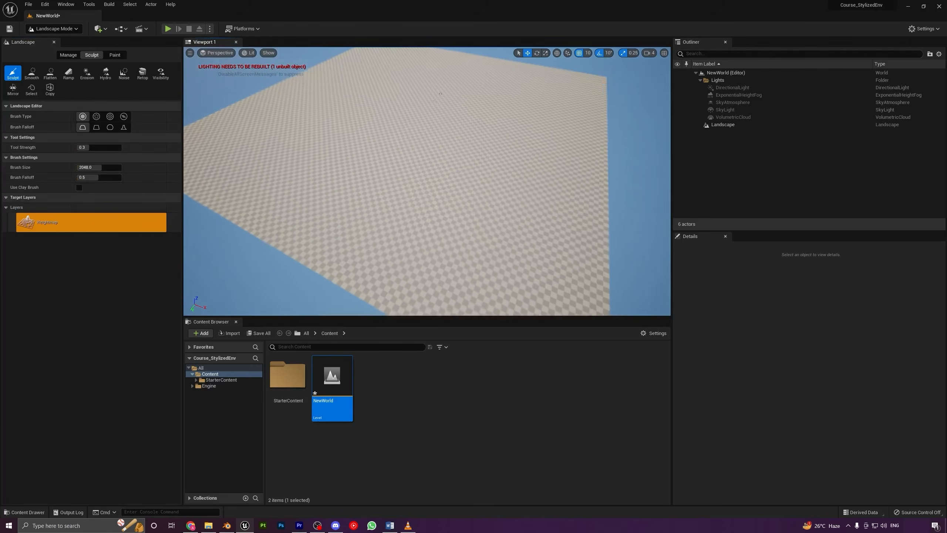
# Try a sculpt stroke across the landscape, and undo it together with the landscape's creation
pyautogui.moveTo(463, 202)
pyautogui.mouseDown()
pyautogui.moveTo(317, 148)
pyautogui.moveTo(582, 106)
pyautogui.moveTo(369, 58)
pyautogui.moveTo(427, 121)
pyautogui.moveTo(359, 142)
pyautogui.mouseUp()
pyautogui.moveTo(388, 127)
pyautogui.mouseDown(button='right')
pyautogui.moveTo(474, 125)
pyautogui.moveTo(475, 109)
pyautogui.mouseUp(button='right')
pyautogui.hotkey('ctrl', 'z')
pyautogui.hotkey('ctrl', 'z')
pyautogui.hotkey('ctrl', 'z')
pyautogui.hotkey('ctrl', 'z')
pyautogui.hotkey('ctrl', 'z')
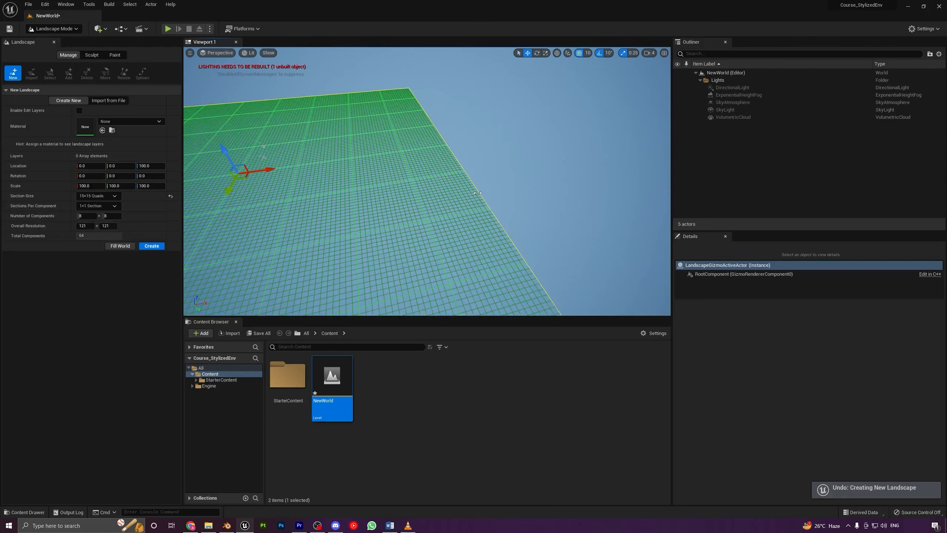
# Set the new landscape's Section Size to 7×7 quads
pyautogui.moveTo(390, 139); pyautogui.dragTo(330, 153, button='right')
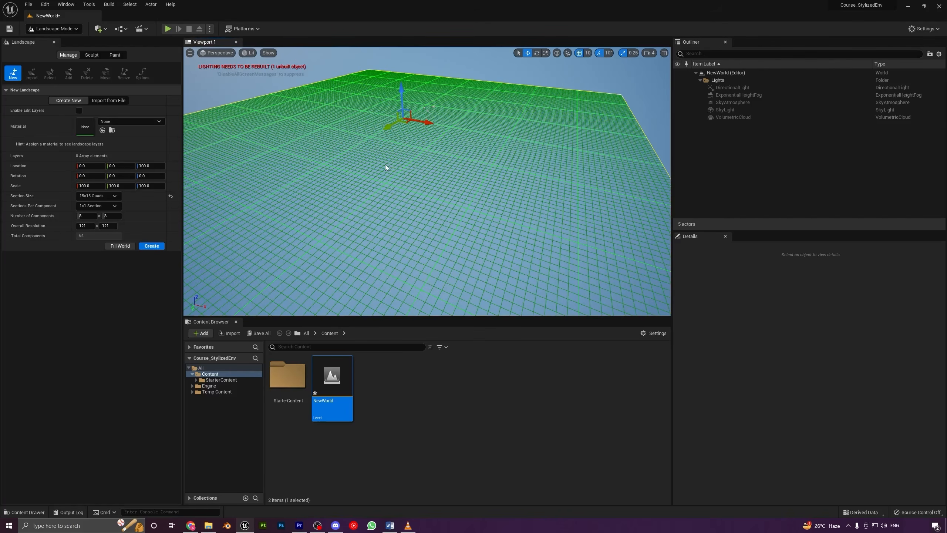
pyautogui.click(108, 196)
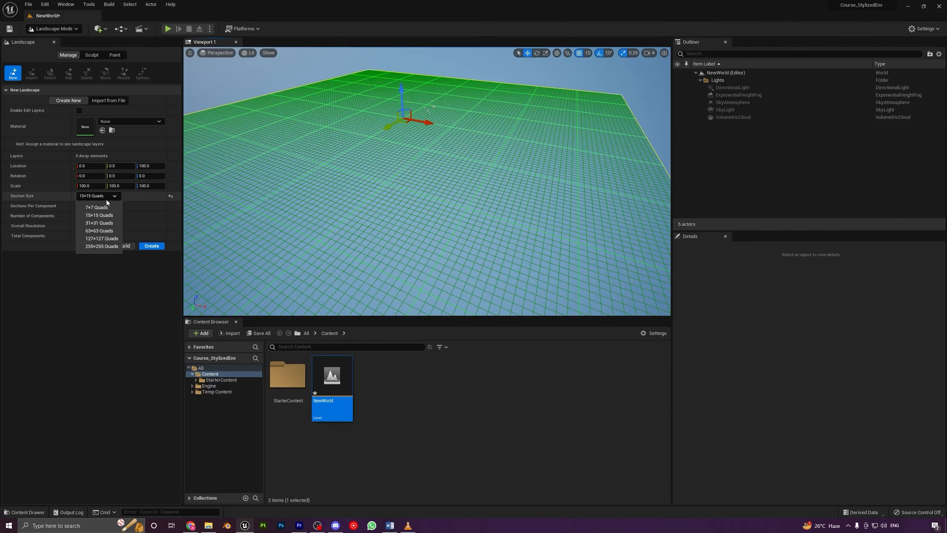
pyautogui.click(97, 207)
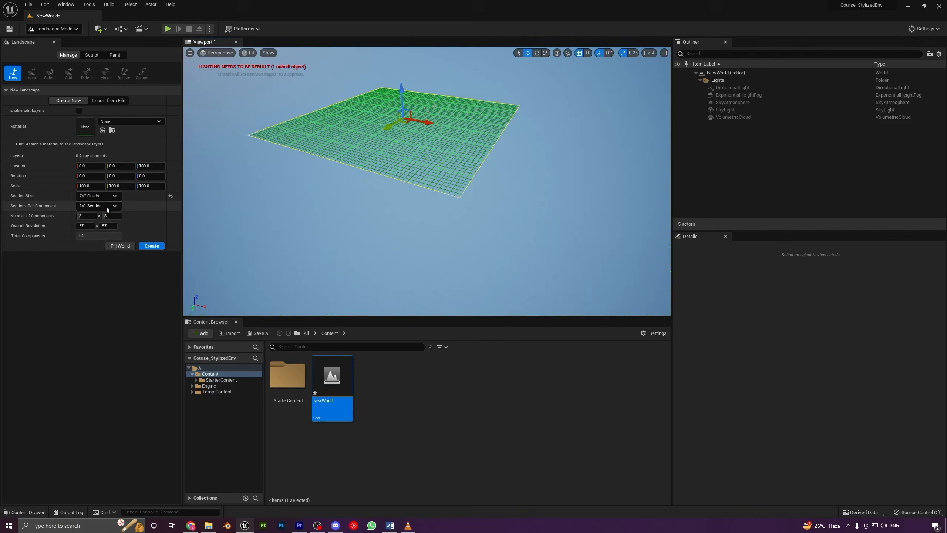
# Set the new landscape's Number of Components to 32×32 and its X and Y scale to 25
pyautogui.moveTo(86, 219); pyautogui.dragTo(135, 216)
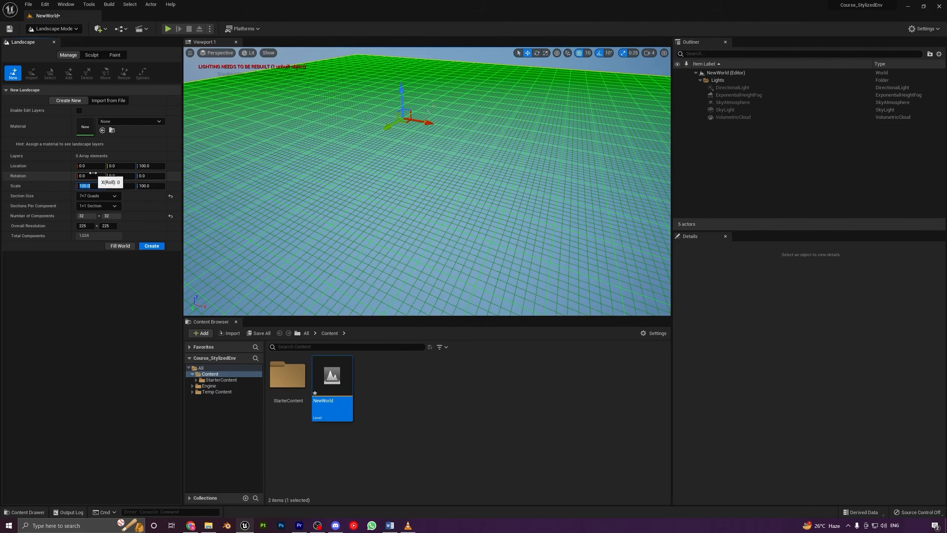
pyautogui.press('Return')
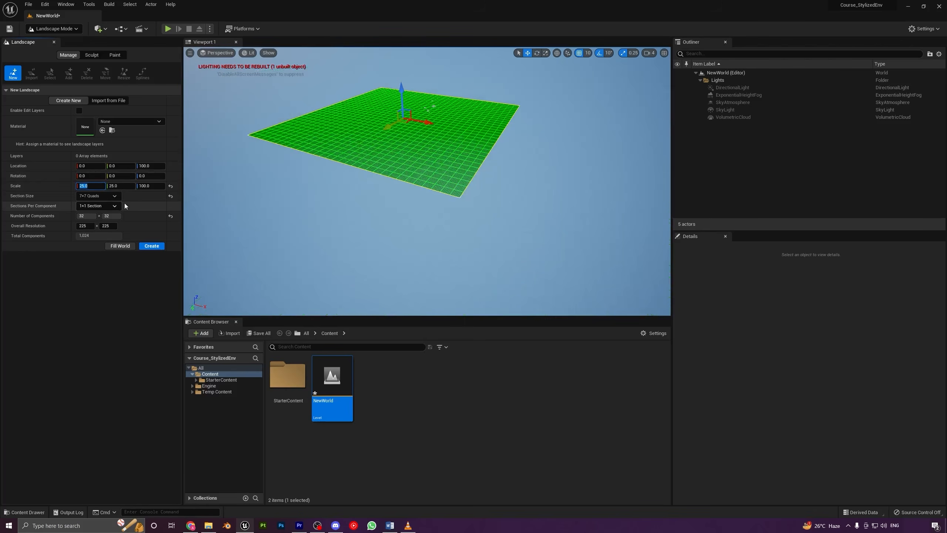
# Check the extent of the preview grid in the viewport and create the landscape
pyautogui.moveTo(441, 152); pyautogui.dragTo(445, 91, button='right')
pyautogui.press('w')
pyautogui.press('w')
pyautogui.press('w')
pyautogui.press('s')
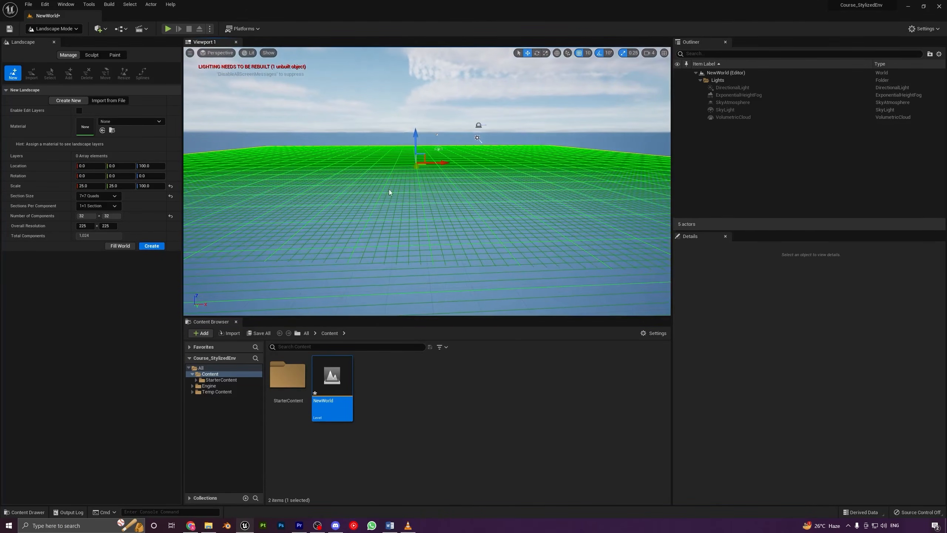
pyautogui.moveTo(389, 193); pyautogui.dragTo(390, 188, button='right')
pyautogui.moveTo(456, 183); pyautogui.dragTo(434, 197, button='right')
pyautogui.moveTo(431, 164)
pyautogui.mouseDown(button='right')
pyautogui.moveTo(422, 148)
pyautogui.moveTo(438, 150)
pyautogui.mouseUp(button='right')
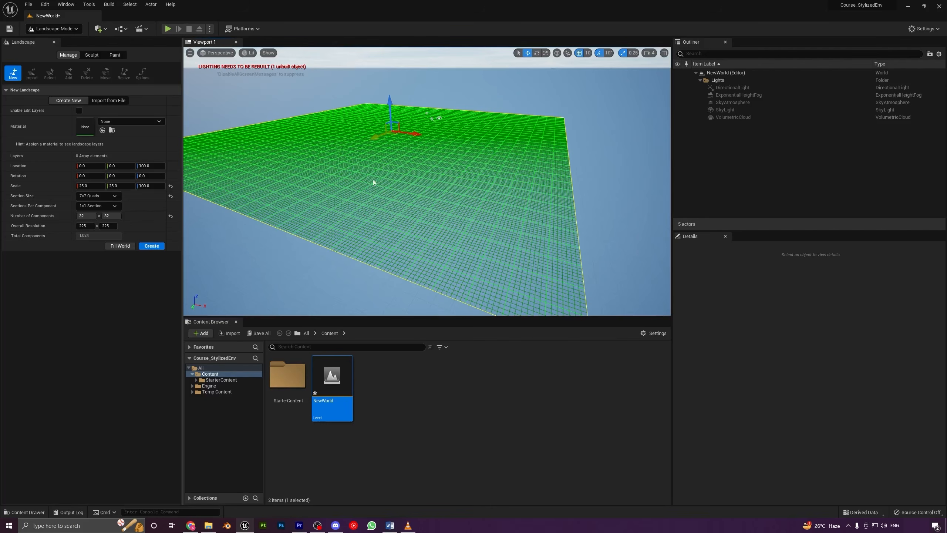
pyautogui.click(157, 247)
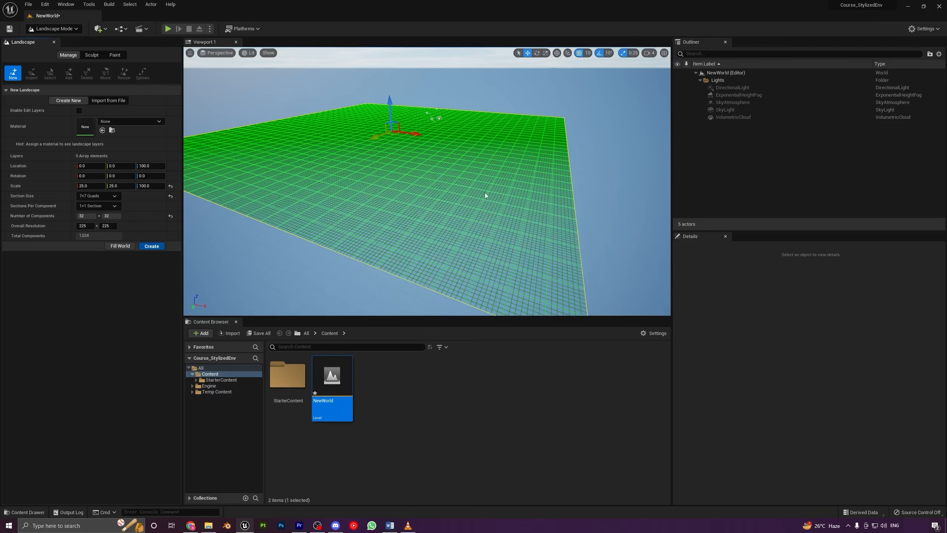
# Try raising hills across the landscape with the Sculpt brush at a size of about 620
pyautogui.press('w')
pyautogui.moveTo(427, 182)
pyautogui.mouseDown(button='right')
pyautogui.moveTo(421, 169)
pyautogui.moveTo(447, 196)
pyautogui.moveTo(479, 194)
pyautogui.mouseUp(button='right')
pyautogui.press('s')
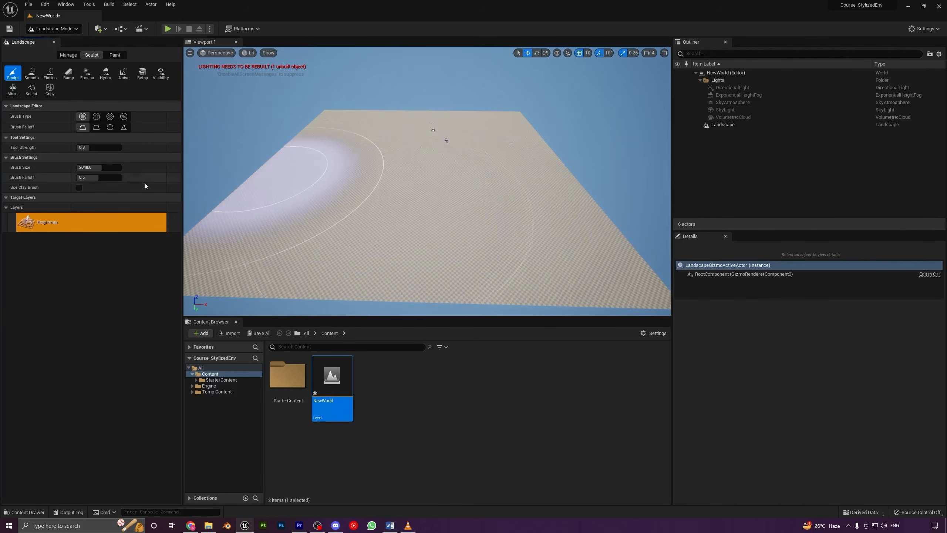
pyautogui.moveTo(112, 168); pyautogui.dragTo(86, 168)
pyautogui.moveTo(253, 233)
pyautogui.mouseDown()
pyautogui.moveTo(465, 253)
pyautogui.moveTo(381, 251)
pyautogui.mouseUp()
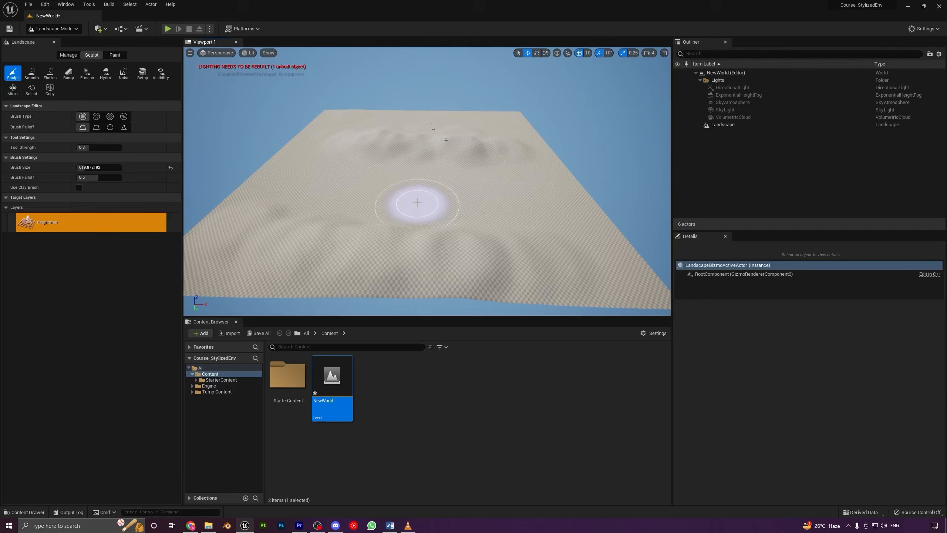
pyautogui.moveTo(397, 195)
pyautogui.mouseDown()
pyautogui.moveTo(452, 208)
pyautogui.moveTo(289, 189)
pyautogui.moveTo(379, 196)
pyautogui.mouseUp()
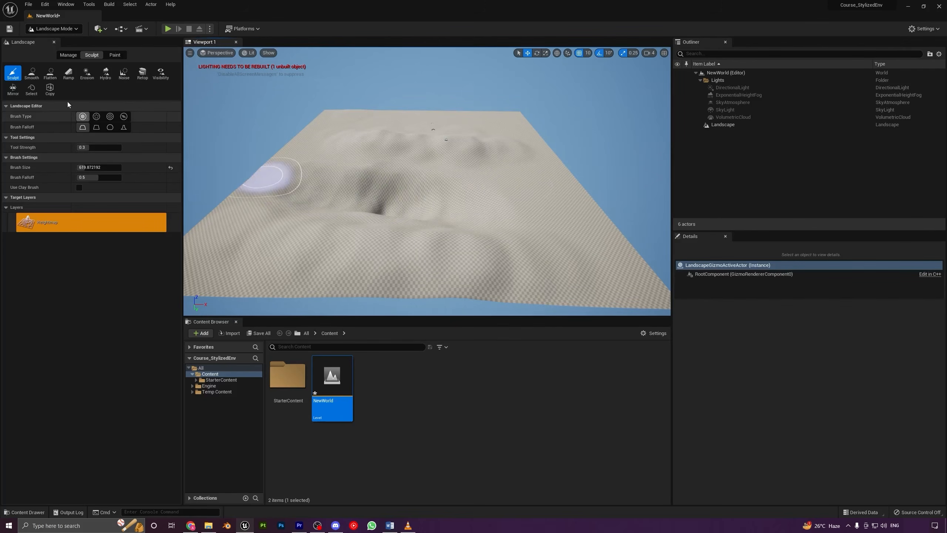
# Try smoothing the raised hills and flattening the middle of the landscape
pyautogui.click(31, 73)
pyautogui.moveTo(317, 254)
pyautogui.mouseDown()
pyautogui.moveTo(338, 227)
pyautogui.moveTo(444, 243)
pyautogui.moveTo(328, 190)
pyautogui.moveTo(454, 208)
pyautogui.moveTo(319, 182)
pyautogui.moveTo(464, 147)
pyautogui.mouseUp()
pyautogui.click(49, 72)
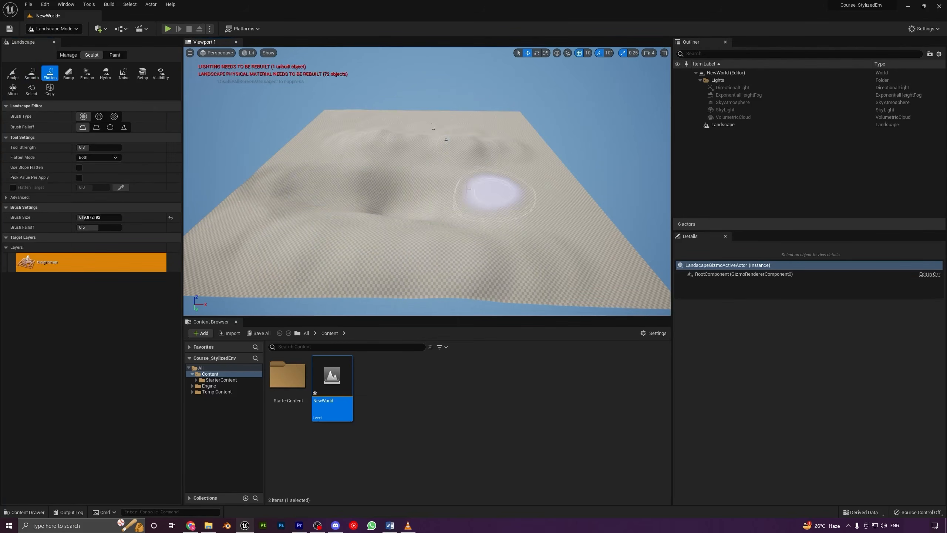
pyautogui.moveTo(418, 201)
pyautogui.mouseDown()
pyautogui.moveTo(530, 208)
pyautogui.moveTo(401, 198)
pyautogui.moveTo(412, 202)
pyautogui.moveTo(387, 207)
pyautogui.moveTo(497, 254)
pyautogui.moveTo(371, 248)
pyautogui.moveTo(399, 241)
pyautogui.moveTo(351, 212)
pyautogui.mouseUp()
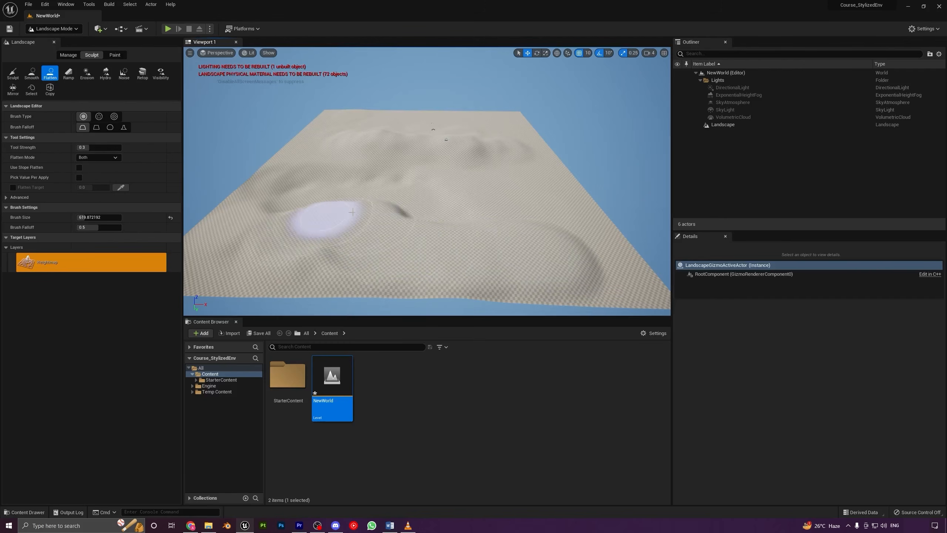
# Try Hydro erosion strokes across the hills and the far side of the landscape
pyautogui.click(104, 76)
pyautogui.click(116, 76)
pyautogui.click(111, 77)
pyautogui.moveTo(413, 206)
pyautogui.mouseDown()
pyautogui.moveTo(338, 233)
pyautogui.moveTo(391, 250)
pyautogui.moveTo(328, 248)
pyautogui.mouseUp()
pyautogui.moveTo(264, 245)
pyautogui.mouseDown()
pyautogui.moveTo(220, 262)
pyautogui.moveTo(304, 235)
pyautogui.moveTo(314, 137)
pyautogui.mouseUp()
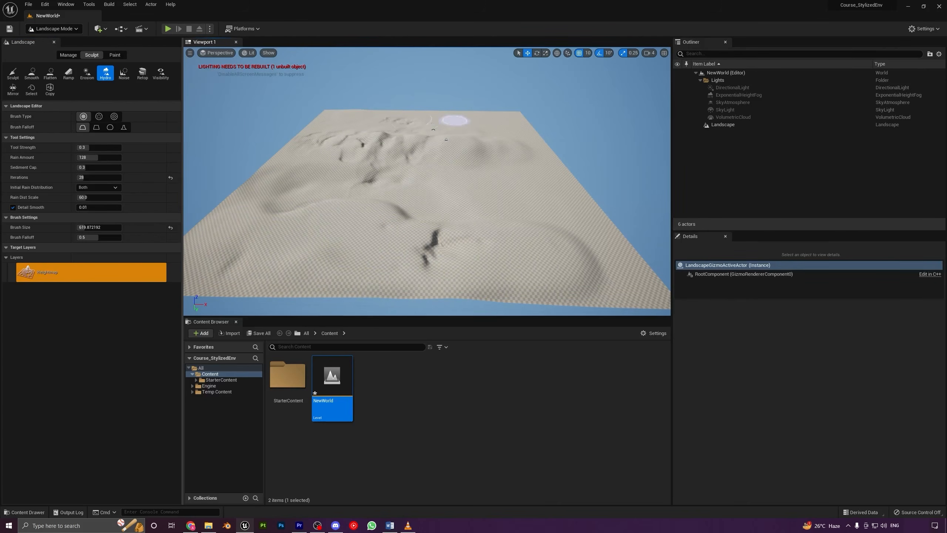
pyautogui.moveTo(468, 159)
pyautogui.mouseDown()
pyautogui.moveTo(481, 153)
pyautogui.moveTo(444, 162)
pyautogui.moveTo(487, 187)
pyautogui.moveTo(420, 235)
pyautogui.moveTo(444, 265)
pyautogui.moveTo(593, 248)
pyautogui.mouseUp()
# Switch to the Noise tool and undo all terrain edits back to the flat landscape
pyautogui.click(124, 74)
pyautogui.moveTo(474, 180)
pyautogui.mouseDown(button='right')
pyautogui.moveTo(488, 206)
pyautogui.moveTo(481, 192)
pyautogui.mouseUp(button='right')
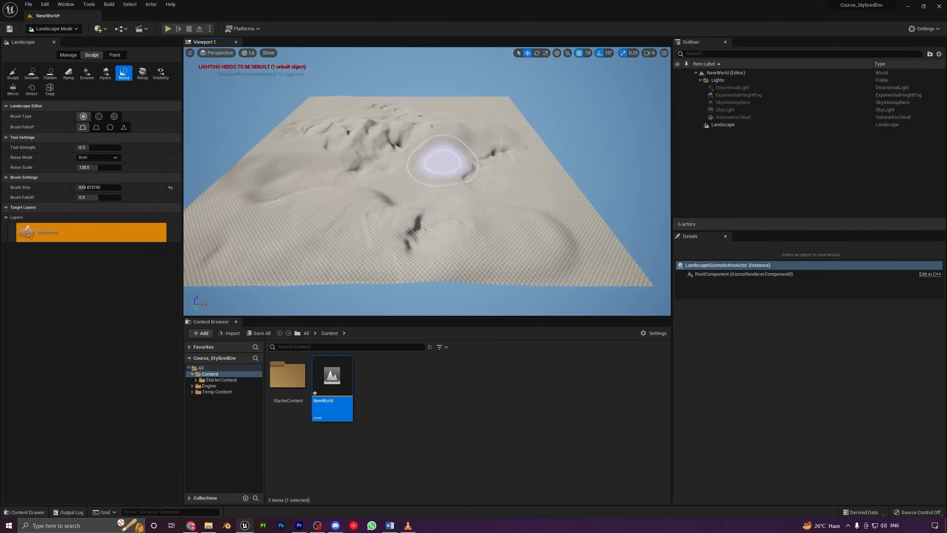
pyautogui.hotkey('ctrl', 'z')
pyautogui.hotkey('ctrl', 'z')
pyautogui.hotkey('ctrl', 'z')
pyautogui.hotkey('ctrl', 'z')
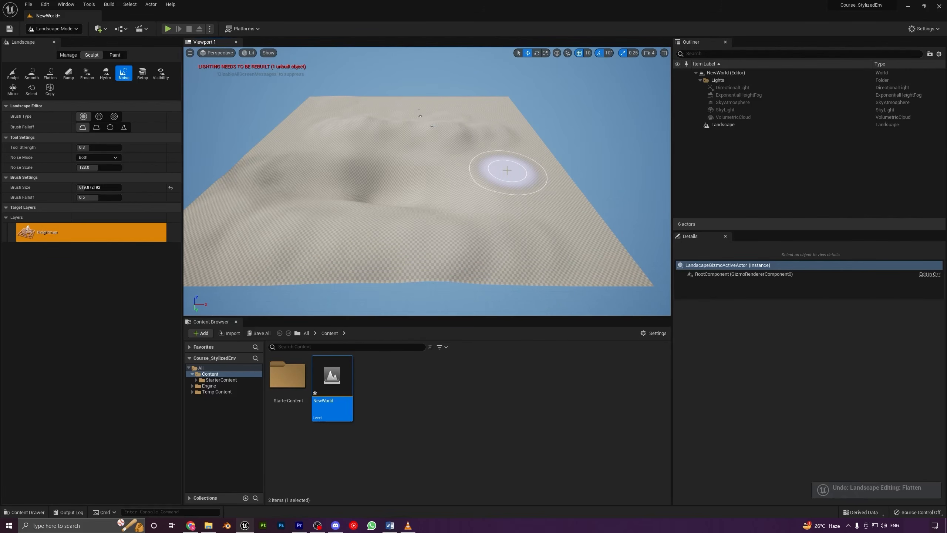
pyautogui.hotkey('ctrl', 'z')
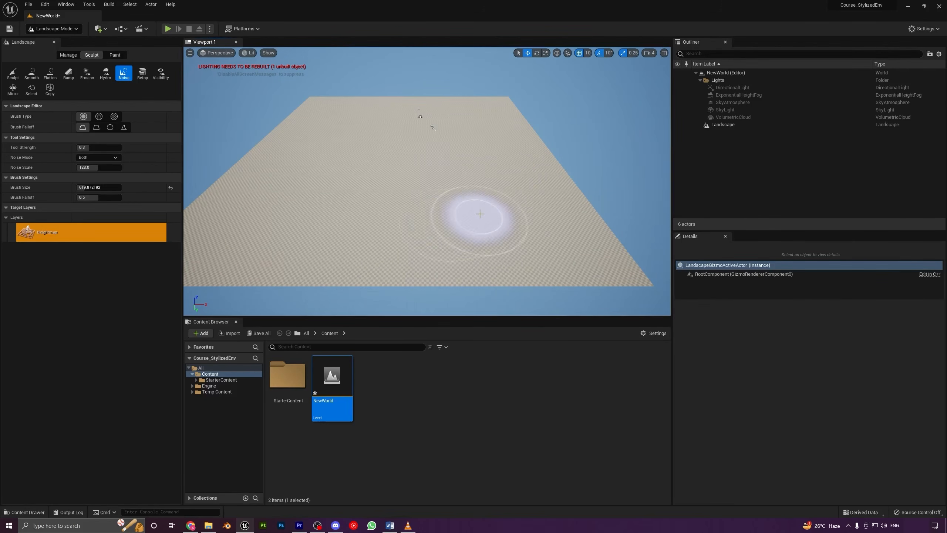
# Set the landscape brush size to about 724 and the tool strength to 0.2
pyautogui.moveTo(480, 213)
pyautogui.mouseDown(button='right')
pyautogui.moveTo(425, 213)
pyautogui.moveTo(485, 215)
pyautogui.moveTo(447, 233)
pyautogui.moveTo(421, 179)
pyautogui.moveTo(350, 192)
pyautogui.moveTo(415, 133)
pyautogui.mouseUp(button='right')
pyautogui.moveTo(529, 149); pyautogui.dragTo(577, 133, button='right')
pyautogui.moveTo(495, 173); pyautogui.dragTo(537, 202, button='right')
pyautogui.moveTo(373, 142)
pyautogui.mouseDown(button='right')
pyautogui.moveTo(366, 161)
pyautogui.moveTo(364, 138)
pyautogui.moveTo(388, 140)
pyautogui.moveTo(369, 138)
pyautogui.moveTo(371, 103)
pyautogui.moveTo(369, 159)
pyautogui.moveTo(370, 136)
pyautogui.moveTo(370, 145)
pyautogui.mouseUp(button='right')
pyautogui.press('w')
pyautogui.press('s')
pyautogui.press('s')
pyautogui.moveTo(90, 187); pyautogui.dragTo(90, 187)
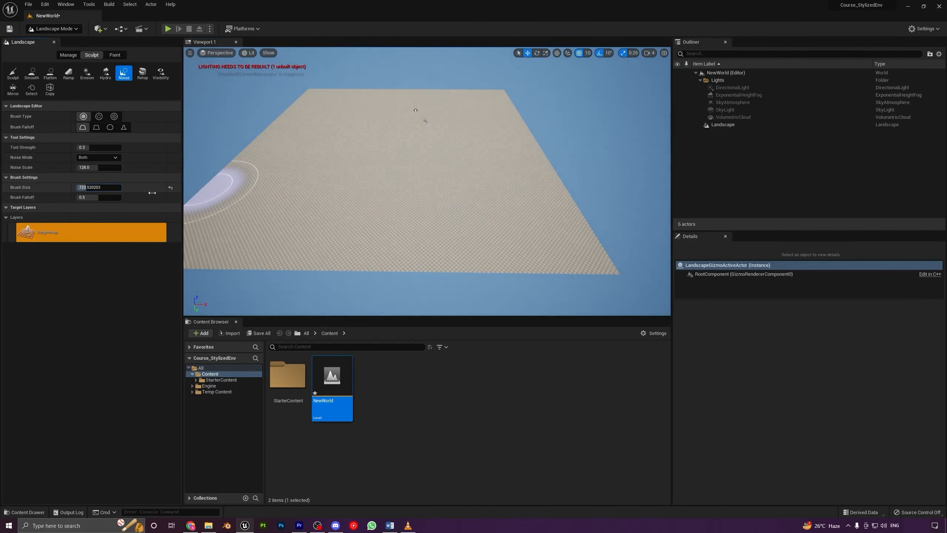
pyautogui.moveTo(324, 209); pyautogui.dragTo(311, 209, button='right')
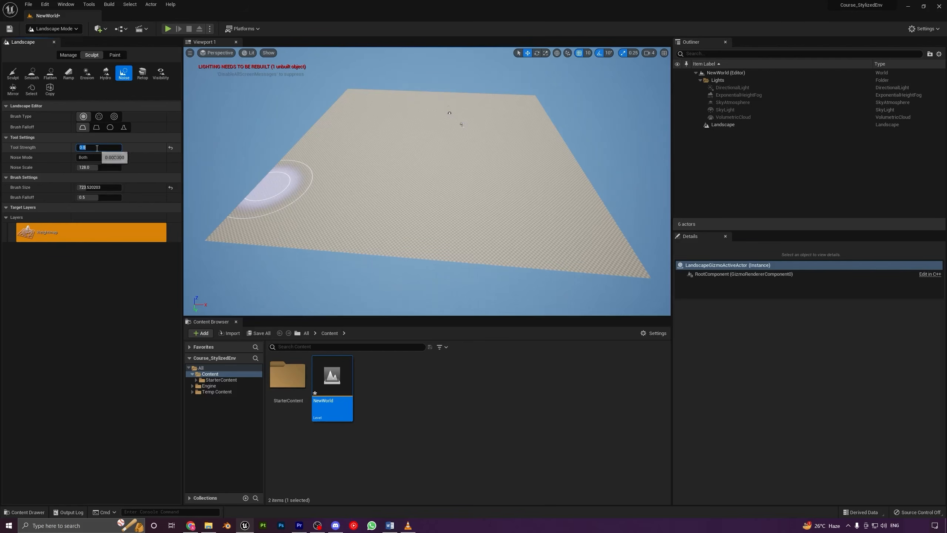
pyautogui.write('0')
pyautogui.press('Return')
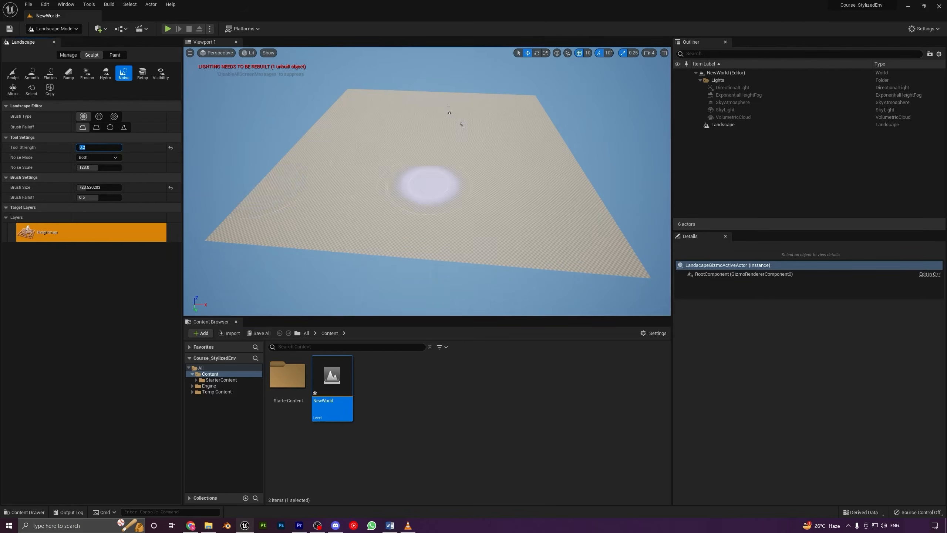
# Raise gentle hills over the middle and along the edges of the landscape with the Sculpt tool
pyautogui.click(13, 74)
pyautogui.moveTo(328, 179)
pyautogui.mouseDown(button='right')
pyautogui.moveTo(353, 179)
pyautogui.moveTo(326, 179)
pyautogui.mouseUp(button='right')
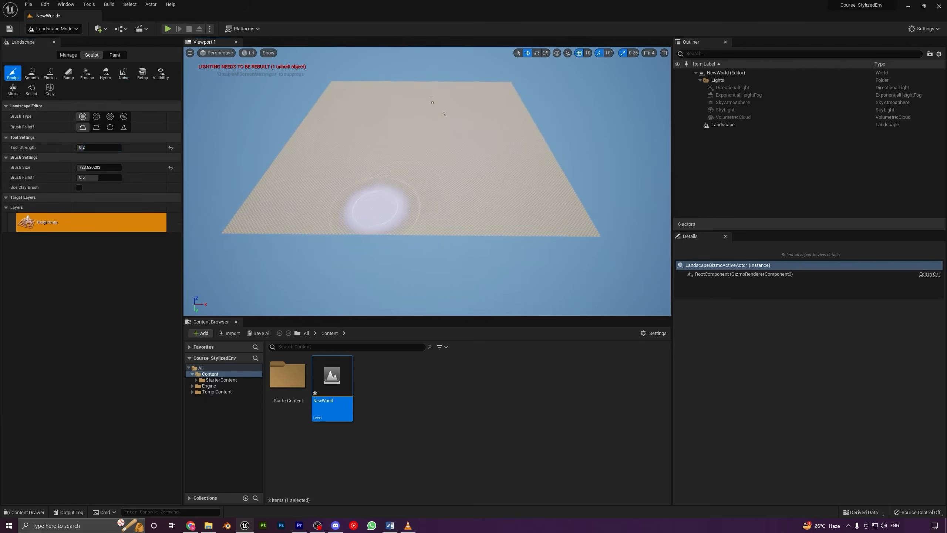
pyautogui.moveTo(380, 210)
pyautogui.mouseDown()
pyautogui.moveTo(477, 218)
pyautogui.moveTo(318, 186)
pyautogui.moveTo(534, 160)
pyautogui.mouseUp()
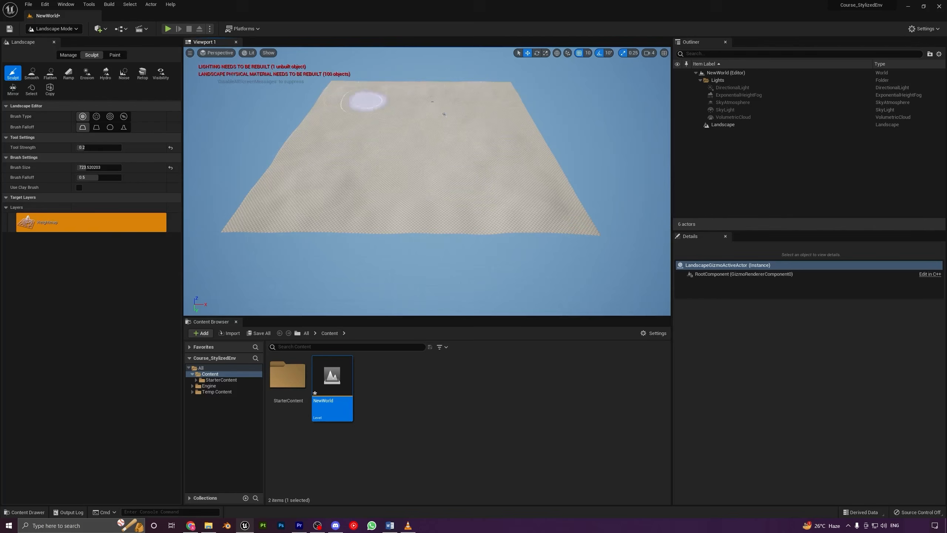
pyautogui.moveTo(393, 86); pyautogui.dragTo(444, 98)
pyautogui.moveTo(444, 98); pyautogui.dragTo(371, 93, button='right')
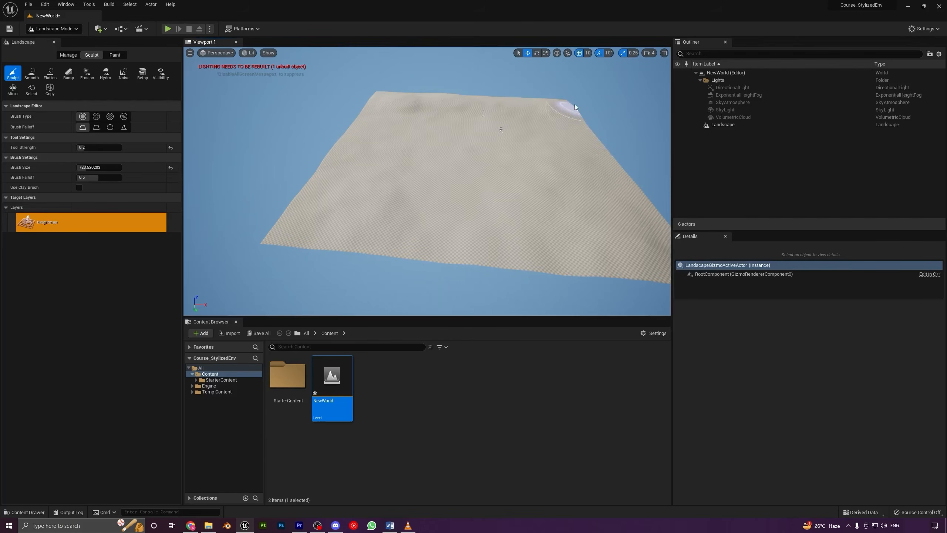
pyautogui.moveTo(374, 150)
pyautogui.mouseDown()
pyautogui.moveTo(314, 224)
pyautogui.moveTo(484, 231)
pyautogui.moveTo(622, 185)
pyautogui.moveTo(567, 135)
pyautogui.moveTo(574, 198)
pyautogui.moveTo(559, 194)
pyautogui.mouseUp()
pyautogui.moveTo(559, 194)
pyautogui.mouseDown(button='right')
pyautogui.moveTo(592, 200)
pyautogui.moveTo(580, 133)
pyautogui.moveTo(588, 159)
pyautogui.moveTo(581, 133)
pyautogui.moveTo(597, 123)
pyautogui.moveTo(540, 108)
pyautogui.moveTo(544, 157)
pyautogui.moveTo(541, 131)
pyautogui.moveTo(541, 149)
pyautogui.mouseUp(button='right')
pyautogui.press('w')
# Apply thermal erosion strokes to the hills from the near side to the far edge of the landscape
pyautogui.click(86, 74)
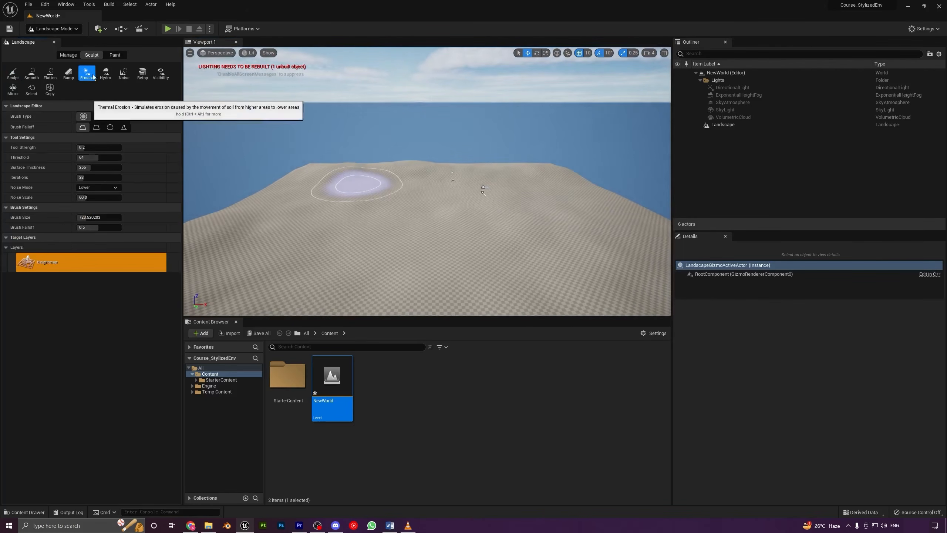
pyautogui.moveTo(410, 168); pyautogui.dragTo(410, 152, button='right')
pyautogui.moveTo(462, 187)
pyautogui.mouseDown(button='right')
pyautogui.moveTo(455, 205)
pyautogui.moveTo(447, 196)
pyautogui.moveTo(472, 203)
pyautogui.mouseUp(button='right')
pyautogui.press('s')
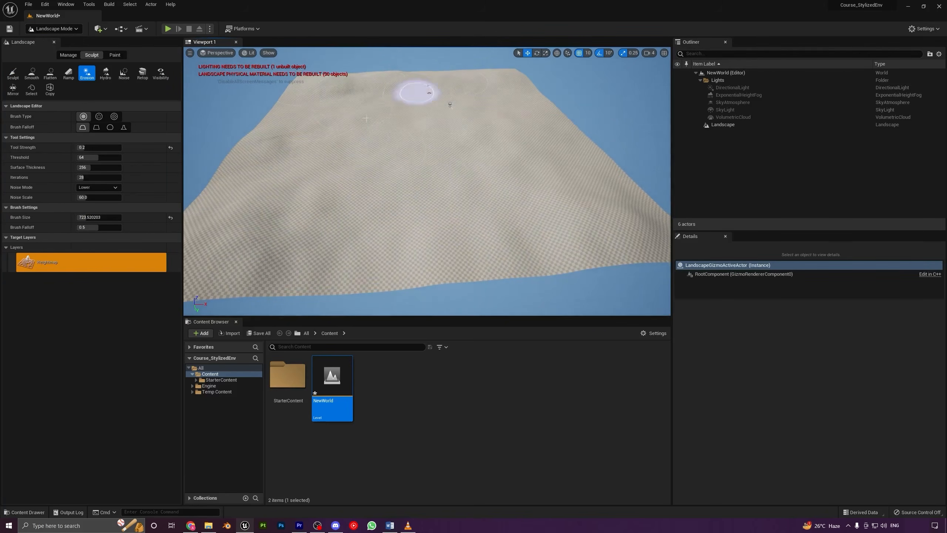
pyautogui.moveTo(509, 233); pyautogui.dragTo(489, 220, button='right')
pyautogui.press('s')
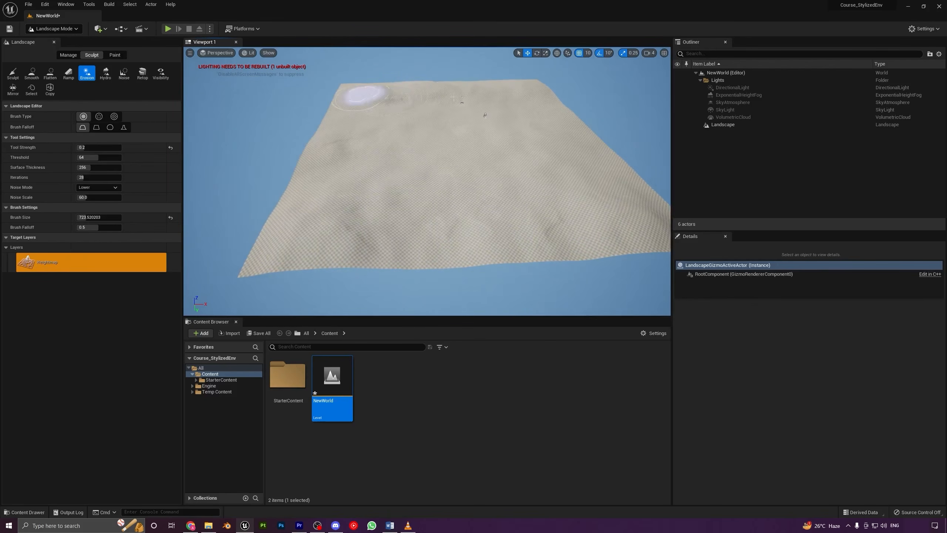
pyautogui.moveTo(552, 239)
pyautogui.mouseDown()
pyautogui.moveTo(470, 228)
pyautogui.moveTo(554, 222)
pyautogui.moveTo(313, 228)
pyautogui.moveTo(388, 81)
pyautogui.mouseUp()
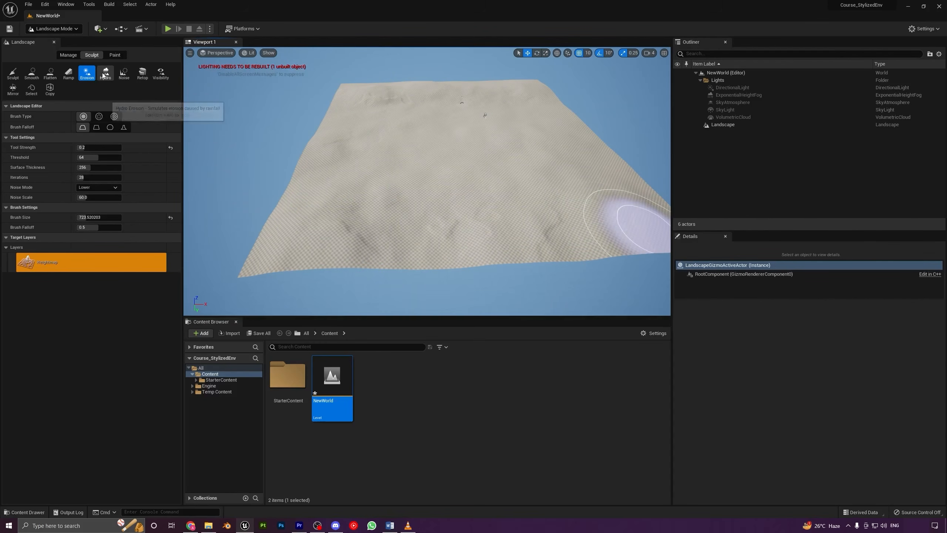
# Add Noise strokes to the landscape and brush Hydro erosion over its hills
pyautogui.click(128, 79)
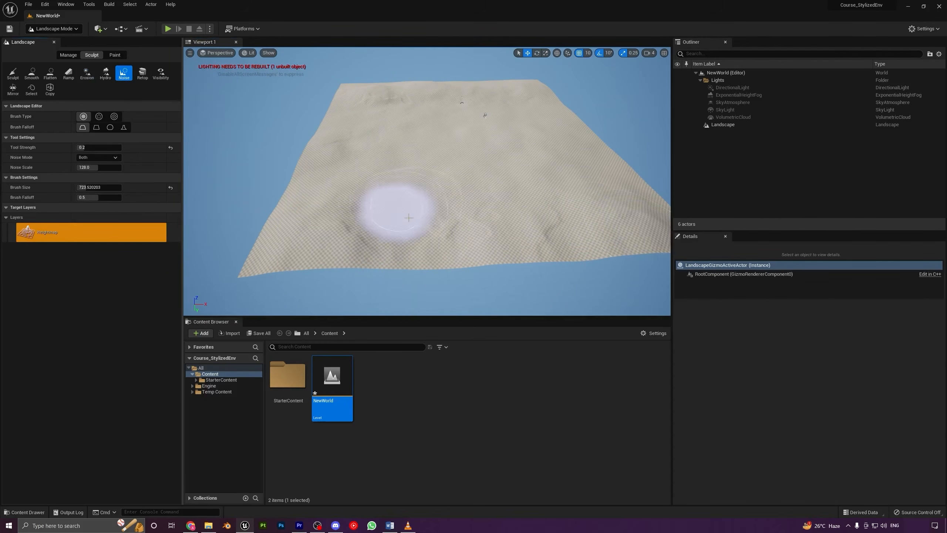
pyautogui.moveTo(396, 212)
pyautogui.mouseDown()
pyautogui.moveTo(582, 233)
pyautogui.moveTo(439, 203)
pyautogui.moveTo(364, 135)
pyautogui.mouseUp()
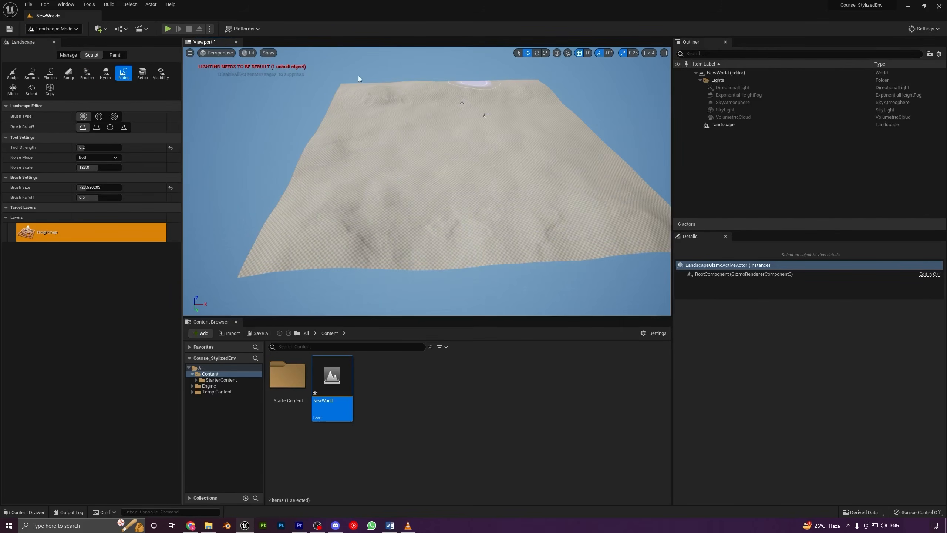
pyautogui.moveTo(375, 101)
pyautogui.mouseDown()
pyautogui.moveTo(624, 228)
pyautogui.moveTo(507, 147)
pyautogui.moveTo(374, 103)
pyautogui.mouseUp()
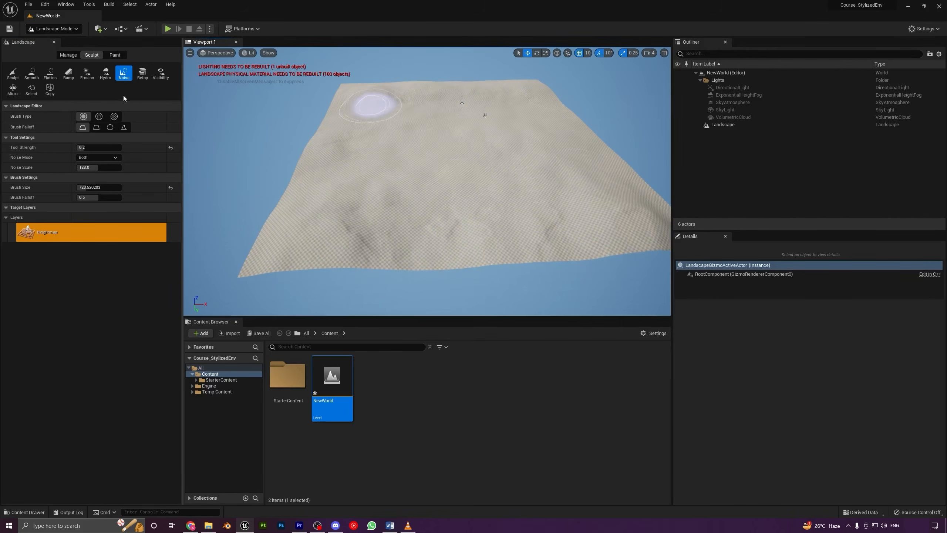
pyautogui.click(105, 74)
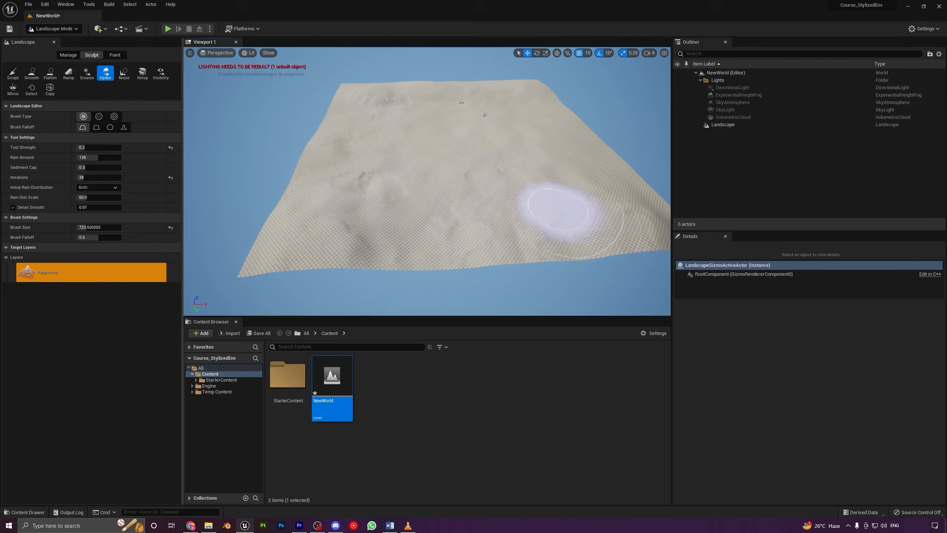
pyautogui.moveTo(514, 99)
pyautogui.mouseDown()
pyautogui.moveTo(499, 121)
pyautogui.moveTo(551, 161)
pyautogui.moveTo(544, 190)
pyautogui.moveTo(432, 156)
pyautogui.moveTo(417, 135)
pyautogui.moveTo(553, 158)
pyautogui.mouseUp()
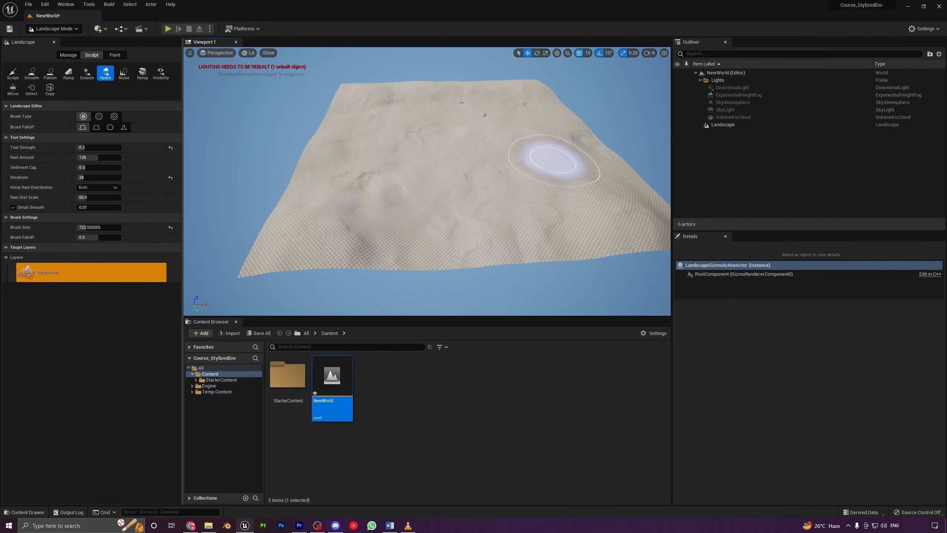
# Flatten the bumpy area around the landscape's far corner
pyautogui.moveTo(490, 190)
pyautogui.mouseDown(button='right')
pyautogui.moveTo(511, 183)
pyautogui.moveTo(500, 158)
pyautogui.moveTo(504, 107)
pyautogui.moveTo(494, 135)
pyautogui.moveTo(484, 112)
pyautogui.moveTo(484, 157)
pyautogui.mouseUp(button='right')
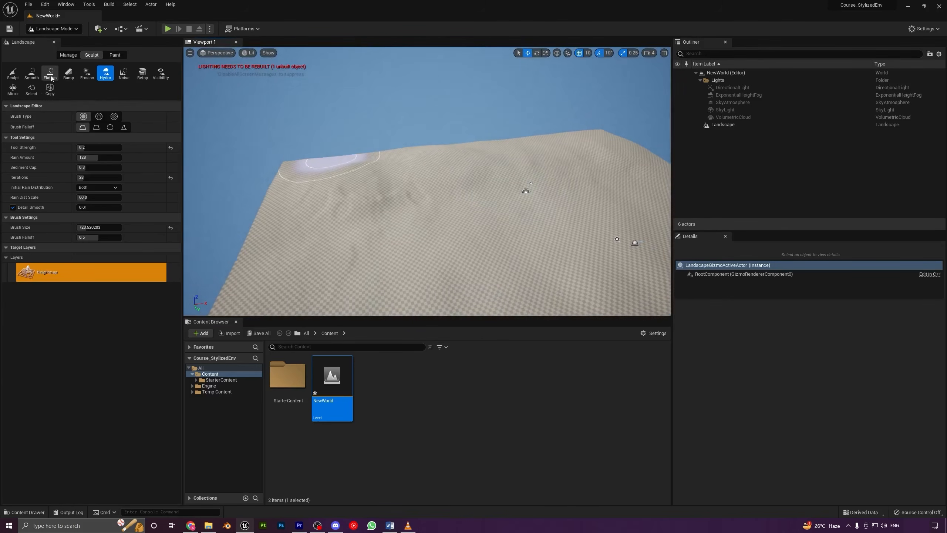
pyautogui.click(50, 75)
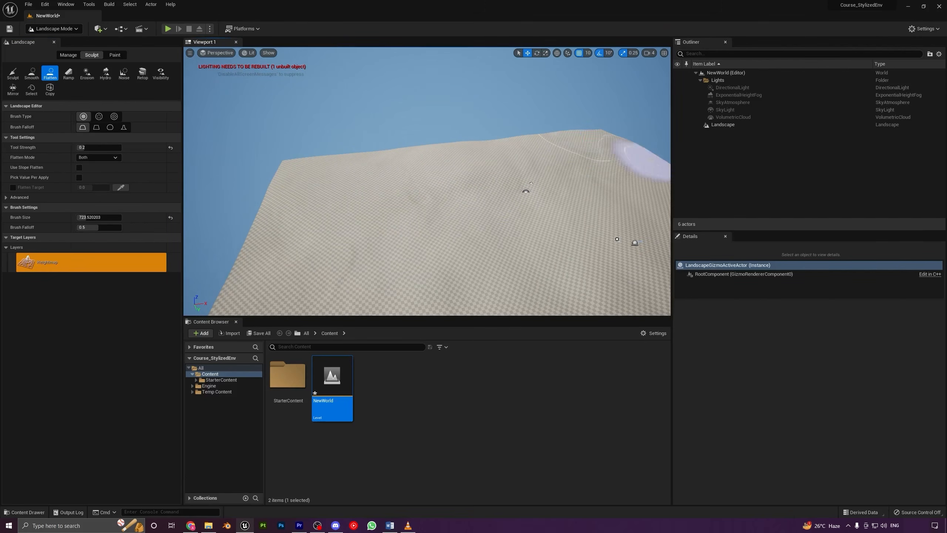
pyautogui.moveTo(429, 158)
pyautogui.mouseDown(button='right')
pyautogui.moveTo(500, 177)
pyautogui.moveTo(575, 177)
pyautogui.mouseUp(button='right')
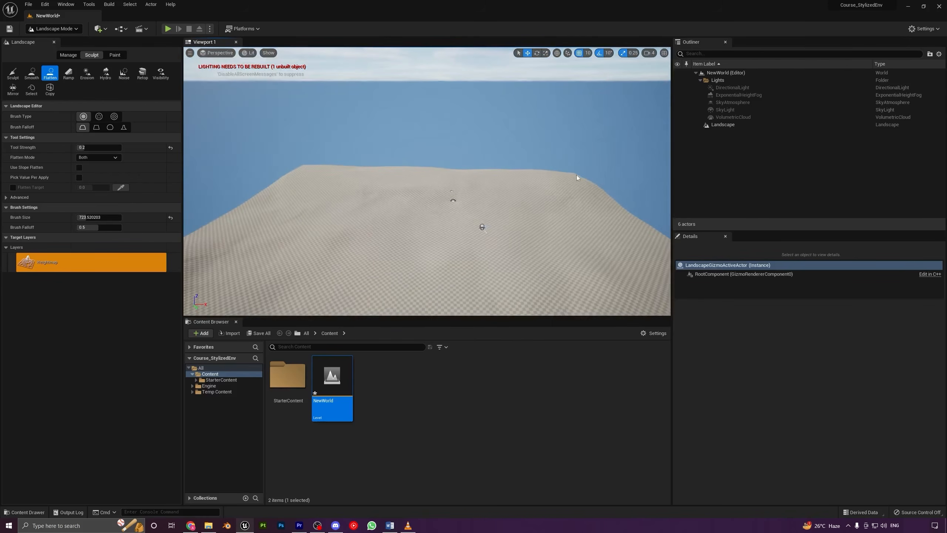
# Roughen the flattened far part of the landscape with thermal Erosion strokes and review the whole terrain
pyautogui.click(105, 75)
pyautogui.click(84, 77)
pyautogui.moveTo(495, 212)
pyautogui.mouseDown()
pyautogui.moveTo(294, 198)
pyautogui.moveTo(431, 177)
pyautogui.mouseUp()
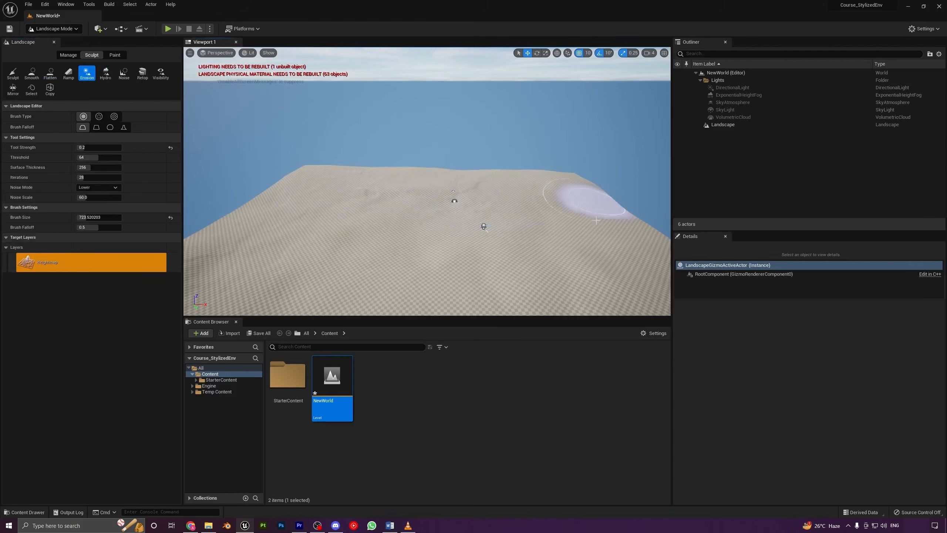
pyautogui.moveTo(511, 190)
pyautogui.mouseDown(button='right')
pyautogui.moveTo(537, 190)
pyautogui.moveTo(563, 209)
pyautogui.mouseUp(button='right')
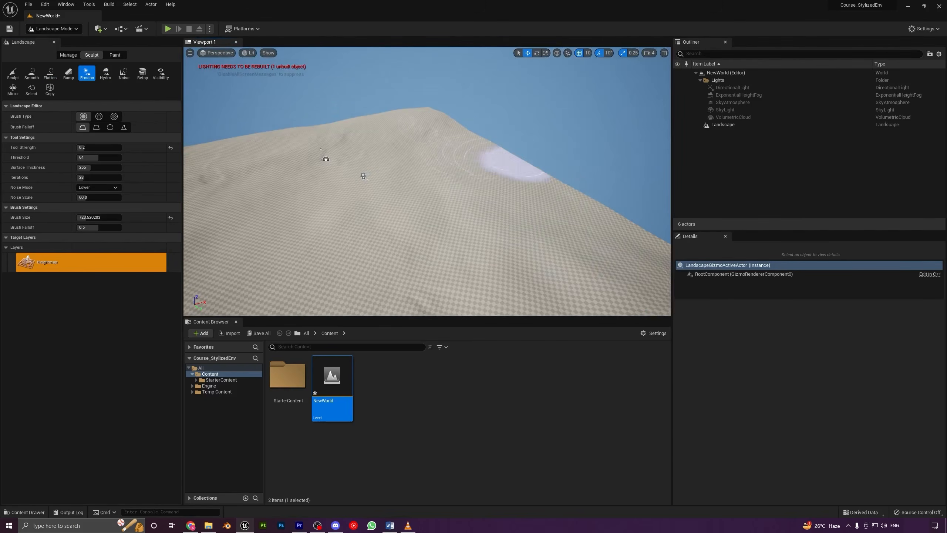
pyautogui.moveTo(550, 175)
pyautogui.mouseDown(button='right')
pyautogui.moveTo(612, 187)
pyautogui.moveTo(630, 179)
pyautogui.moveTo(550, 175)
pyautogui.mouseUp(button='right')
pyautogui.moveTo(330, 149); pyautogui.dragTo(246, 151, button='right')
pyautogui.moveTo(408, 180); pyautogui.dragTo(436, 183, button='right')
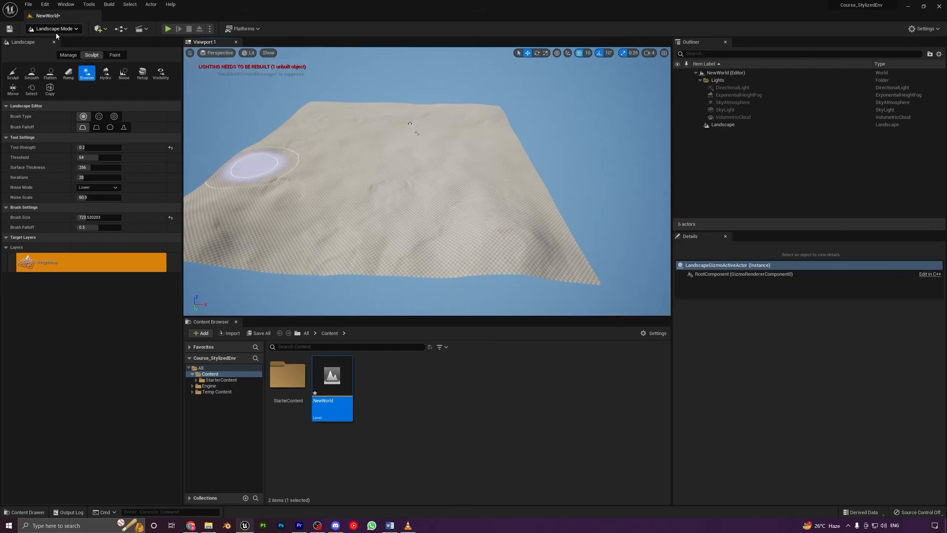
# Flatten the slope along one side of the landscape and smooth its near part
pyautogui.click(50, 73)
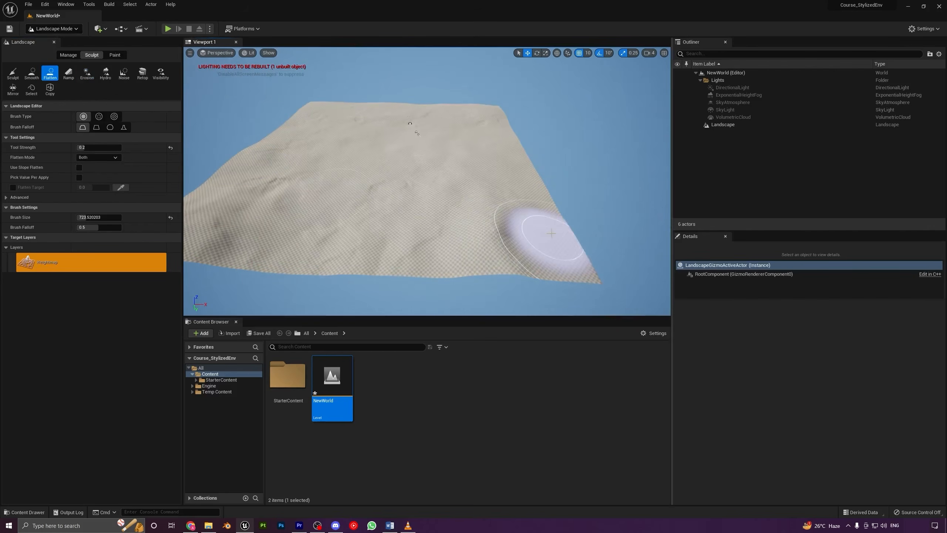
pyautogui.moveTo(273, 224); pyautogui.dragTo(290, 215, button='right')
pyautogui.moveTo(290, 215)
pyautogui.mouseDown()
pyautogui.moveTo(315, 199)
pyautogui.moveTo(328, 168)
pyautogui.moveTo(367, 196)
pyautogui.moveTo(341, 144)
pyautogui.mouseUp()
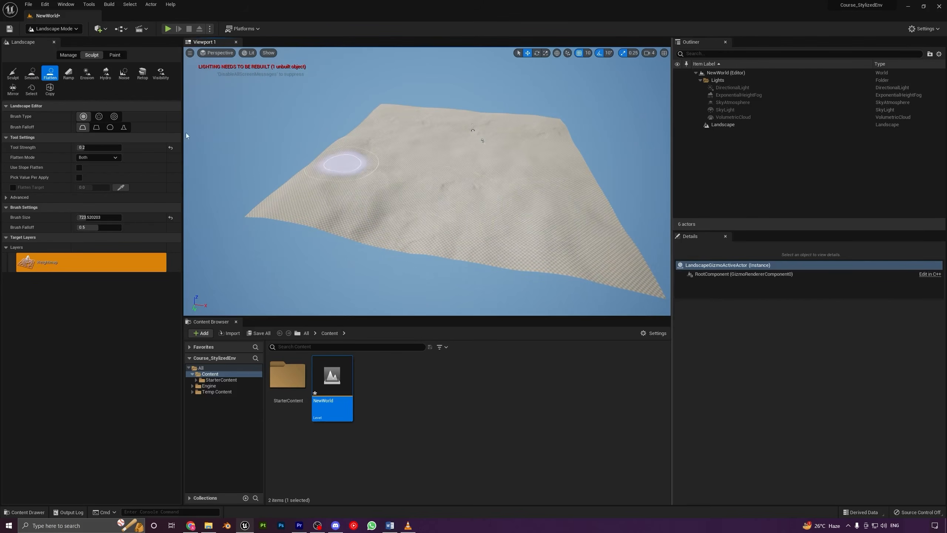
pyautogui.click(33, 74)
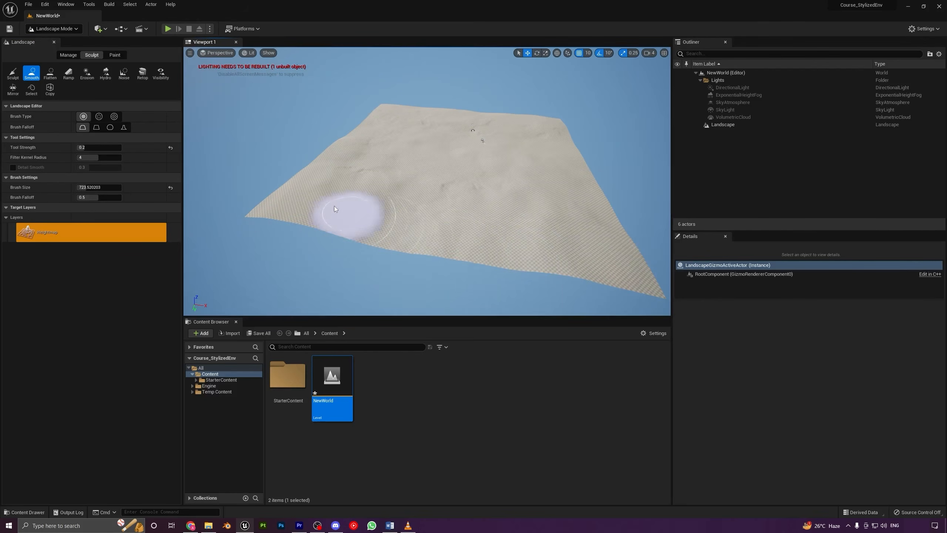
pyautogui.moveTo(347, 213)
pyautogui.mouseDown(button='right')
pyautogui.moveTo(407, 197)
pyautogui.moveTo(490, 258)
pyautogui.moveTo(332, 211)
pyautogui.mouseUp(button='right')
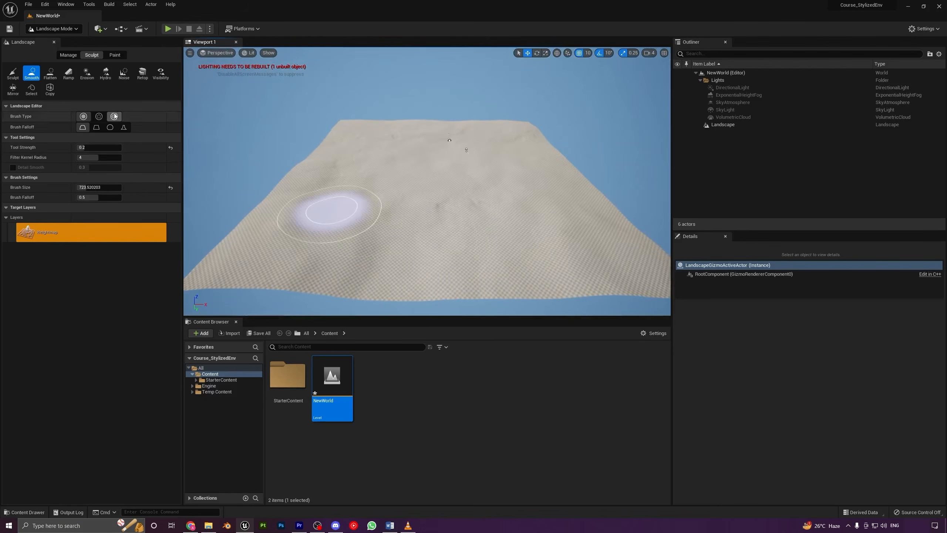
# Brush Erosion over the landscape's near slope and view the terrain from ground level
pyautogui.click(87, 73)
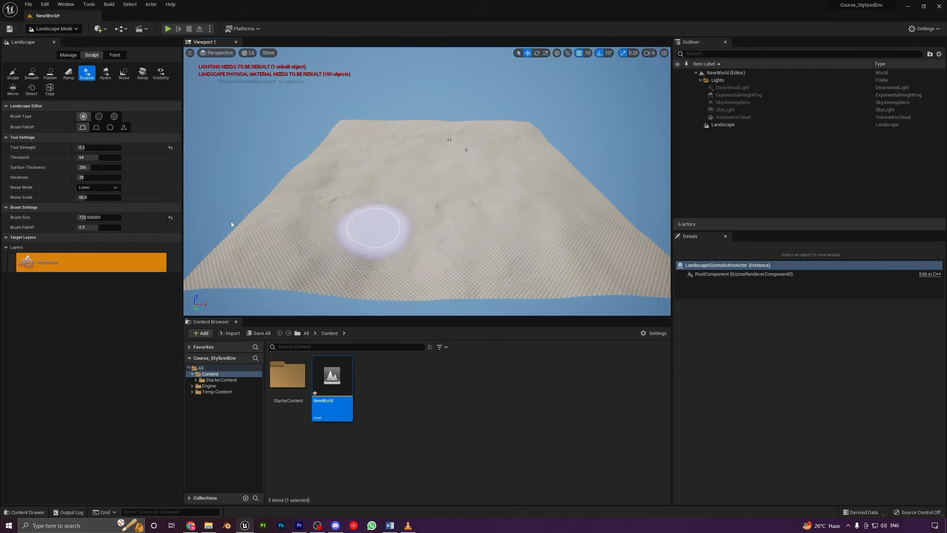
pyautogui.moveTo(512, 283)
pyautogui.mouseDown(button='right')
pyautogui.moveTo(576, 297)
pyautogui.moveTo(502, 285)
pyautogui.moveTo(519, 289)
pyautogui.moveTo(518, 194)
pyautogui.moveTo(530, 174)
pyautogui.mouseUp(button='right')
pyautogui.press('w')
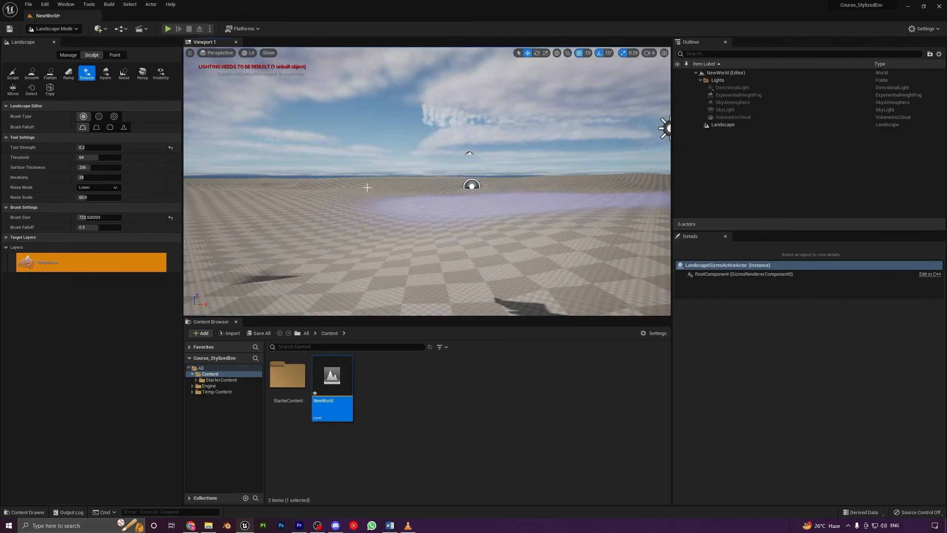
pyautogui.moveTo(471, 187)
pyautogui.mouseDown(button='right')
pyautogui.moveTo(481, 239)
pyautogui.moveTo(486, 207)
pyautogui.mouseUp(button='right')
# Activate the Sculpt tool and examine the shape of the distant hills from ground level
pyautogui.click(13, 73)
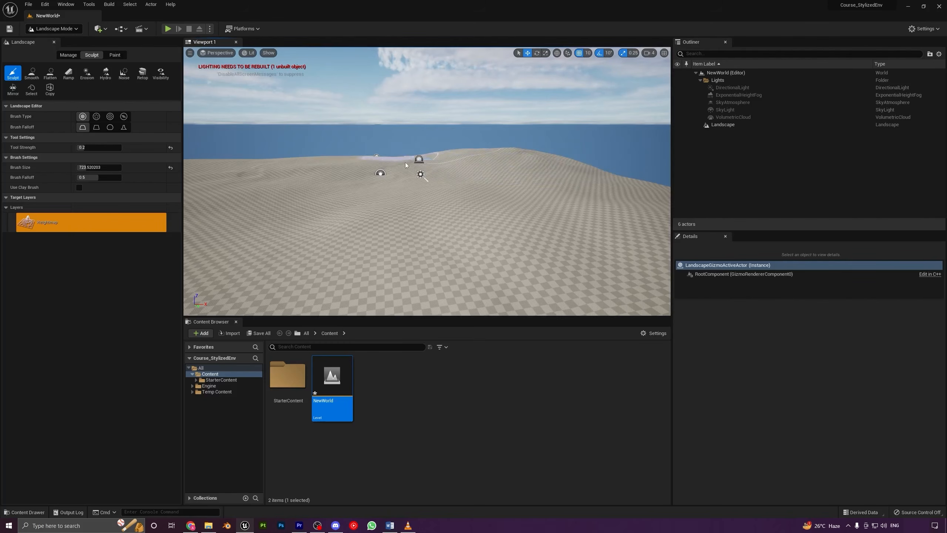
pyautogui.moveTo(409, 159); pyautogui.dragTo(346, 156, button='right')
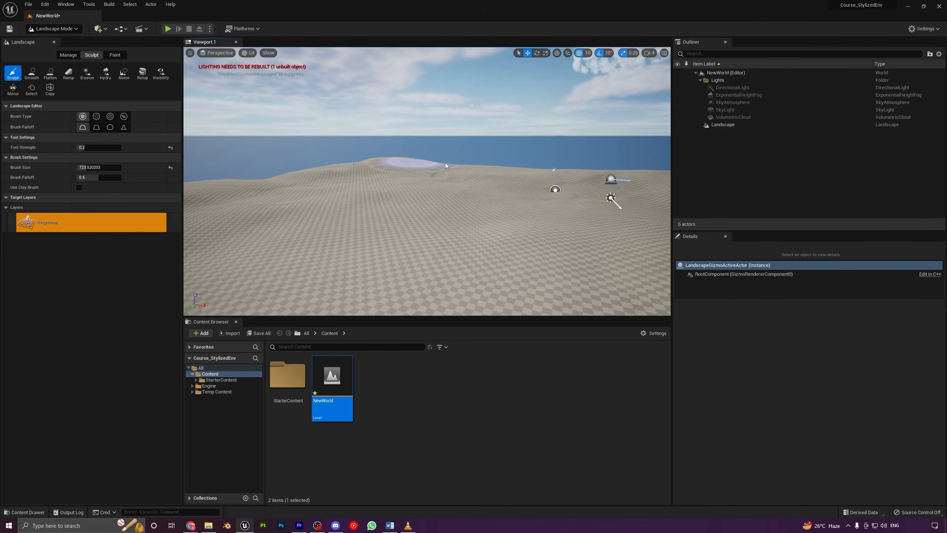
pyautogui.moveTo(520, 165)
pyautogui.mouseDown(button='right')
pyautogui.moveTo(582, 187)
pyautogui.moveTo(581, 261)
pyautogui.moveTo(574, 123)
pyautogui.moveTo(572, 206)
pyautogui.mouseUp(button='right')
pyautogui.press('w')
pyautogui.press('w')
pyautogui.press('s')
pyautogui.press('w')
pyautogui.press('e')
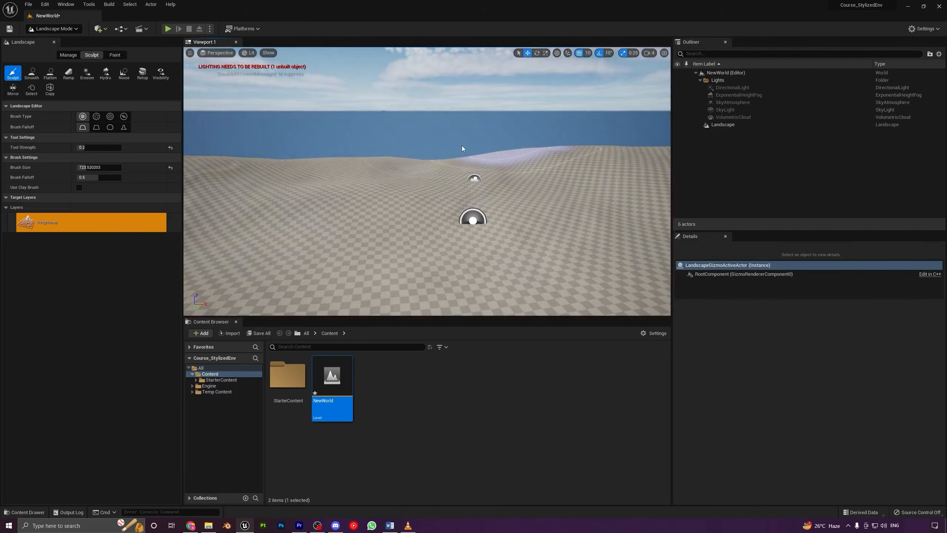
# Smooth the dip between the distant hills and return to Select mode with the whole landscape in view
pyautogui.click(30, 77)
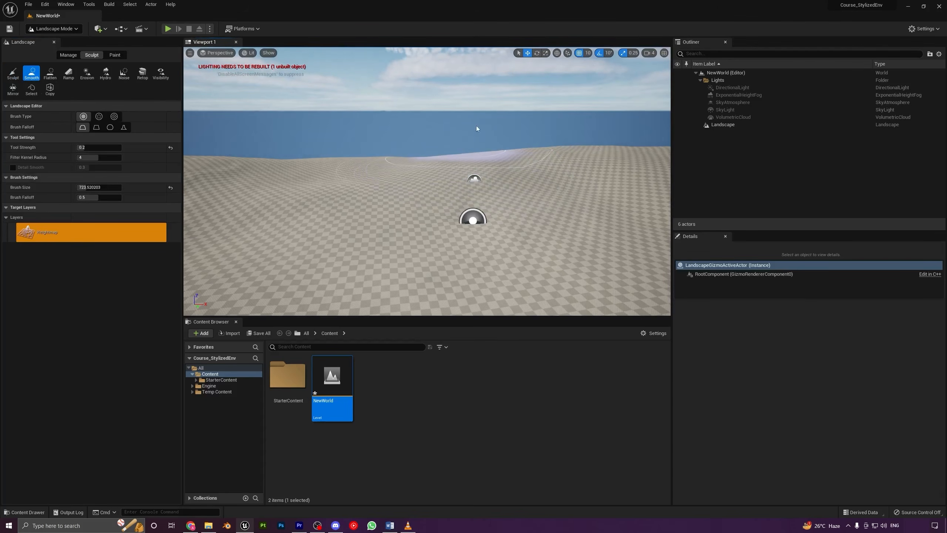
pyautogui.moveTo(620, 135); pyautogui.dragTo(575, 142, button='right')
pyautogui.click(63, 29)
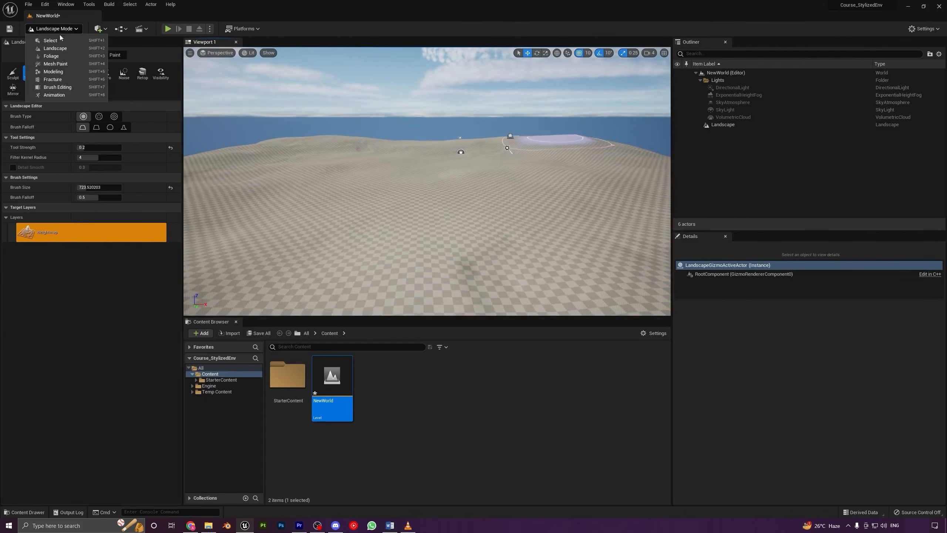
pyautogui.click(59, 37)
pyautogui.moveTo(335, 179); pyautogui.dragTo(336, 194, button='right')
pyautogui.press('s')
pyautogui.moveTo(403, 134); pyautogui.dragTo(433, 153, button='right')
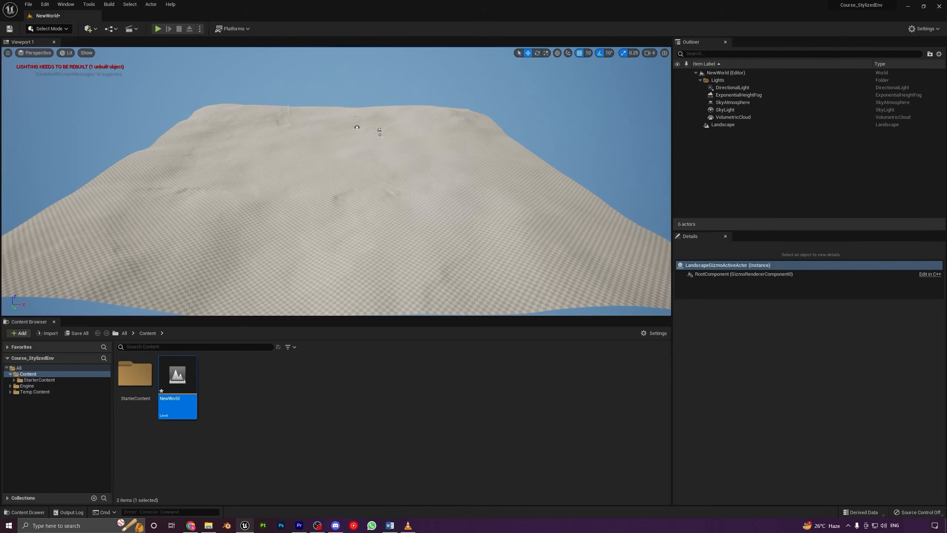
# Find the virtual texture options in the project settings and enable virtual texture support
pyautogui.click(45, 5)
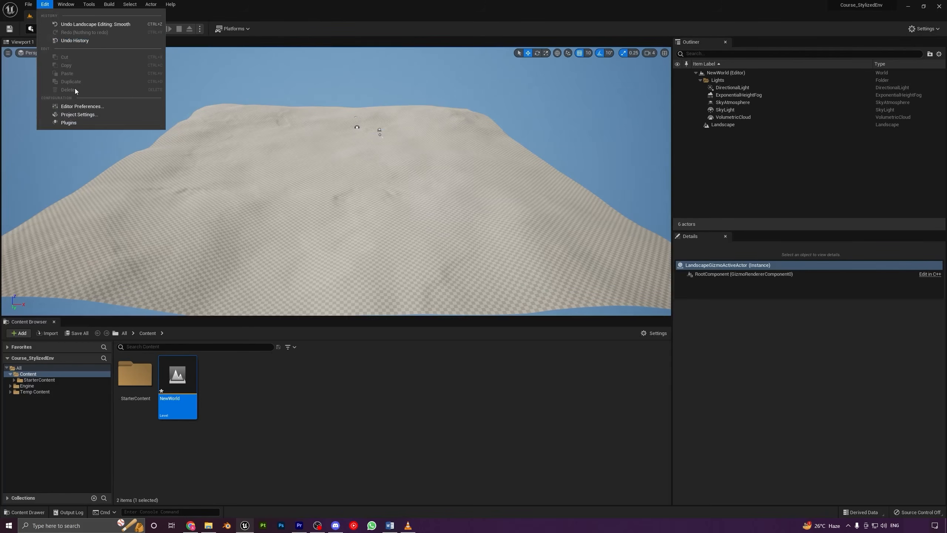
pyautogui.click(89, 116)
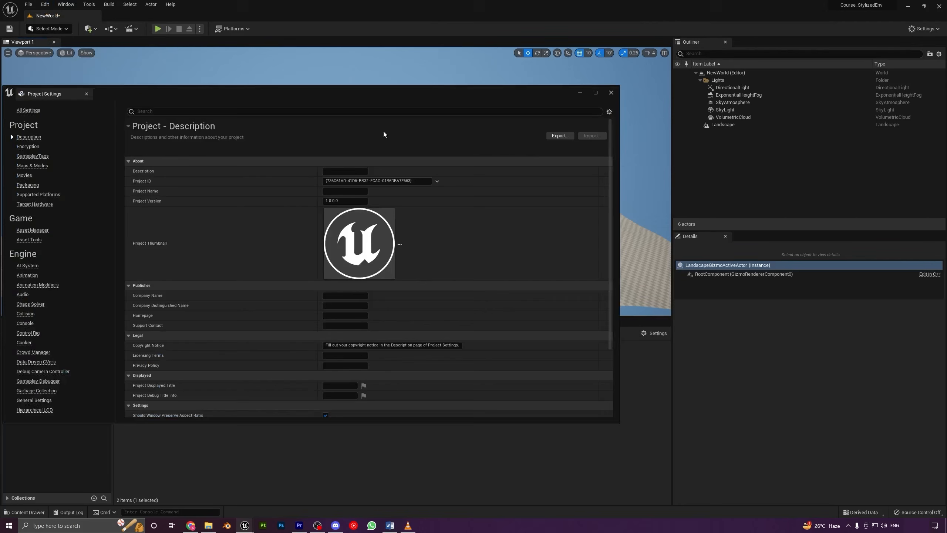
pyautogui.moveTo(220, 96); pyautogui.dragTo(407, 105)
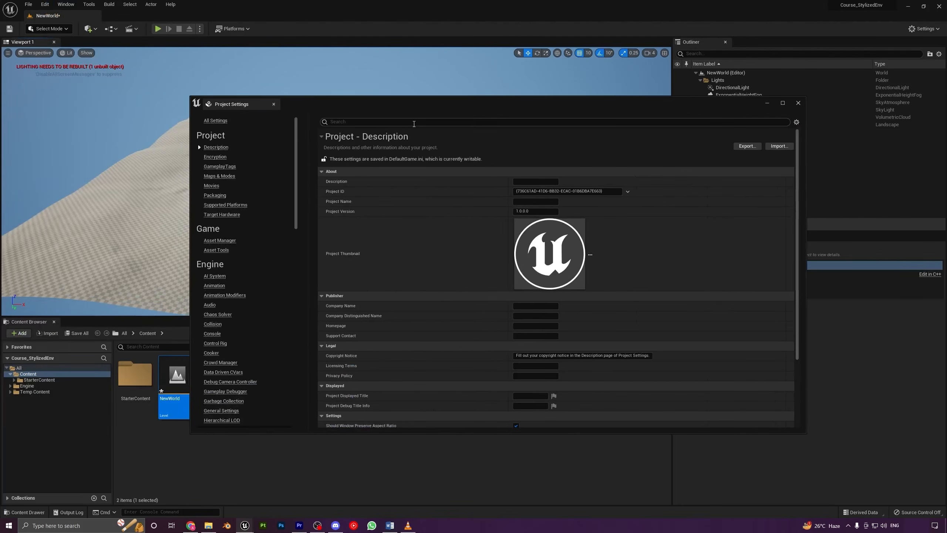
pyautogui.click(414, 123)
pyautogui.write('virtua')
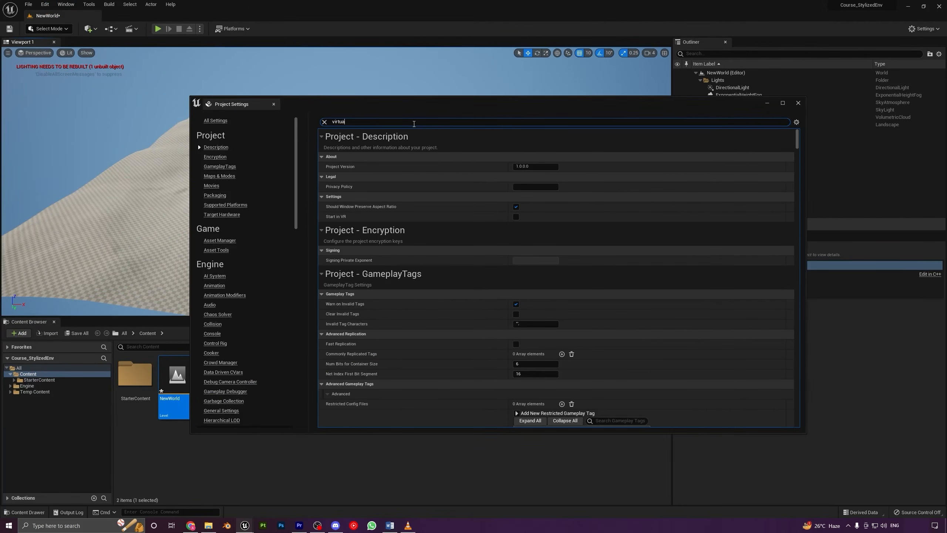
pyautogui.write('l textu')
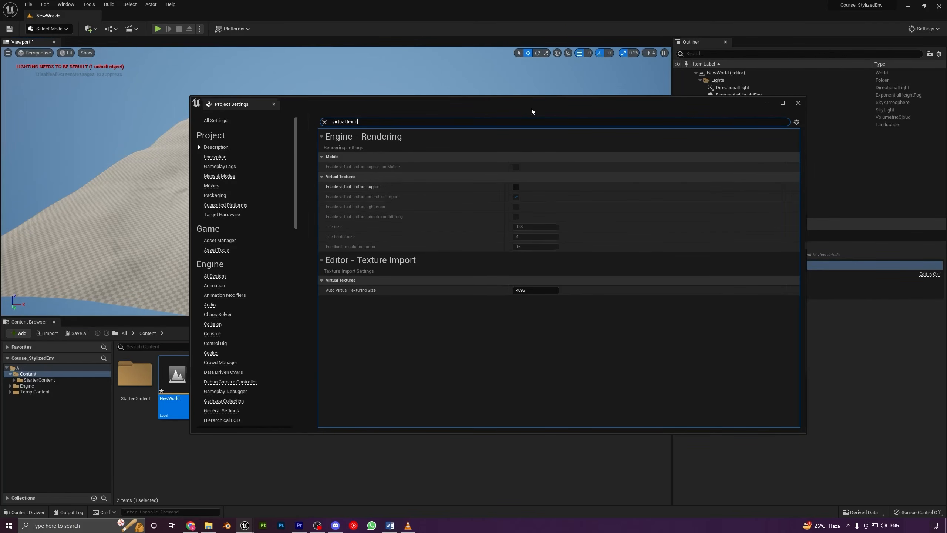
pyautogui.moveTo(532, 108); pyautogui.dragTo(449, 102)
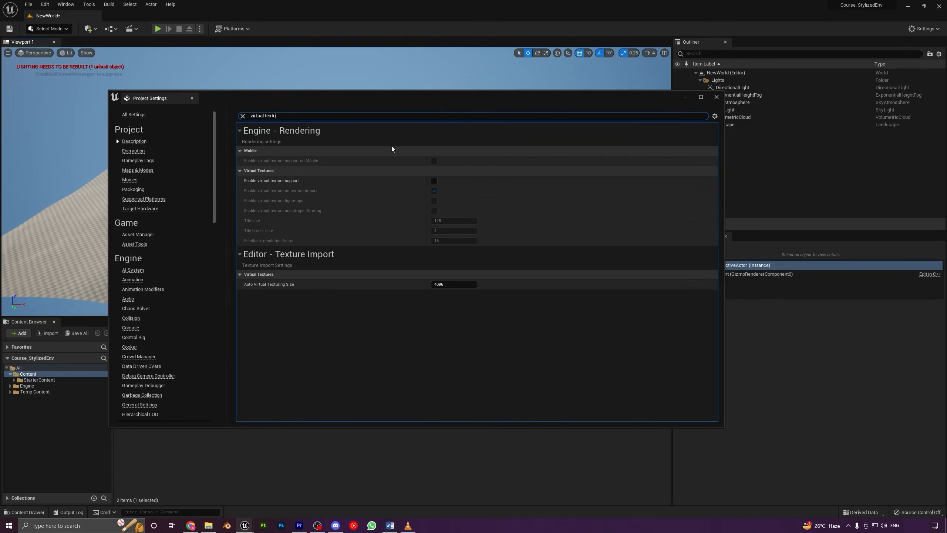
pyautogui.click(434, 181)
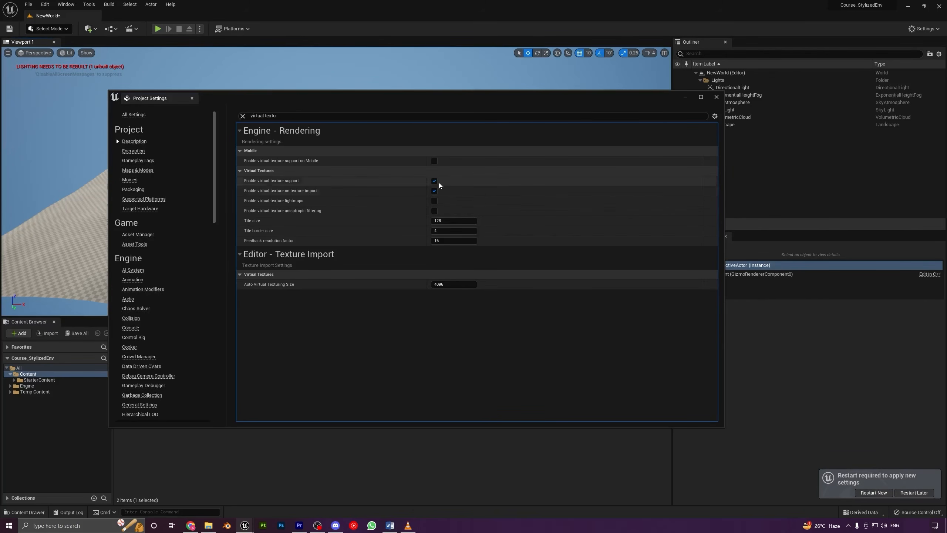
# Restart the editor, saving NewWorld, and reopen the NewWorld level with the project settings closed
pyautogui.click(873, 493)
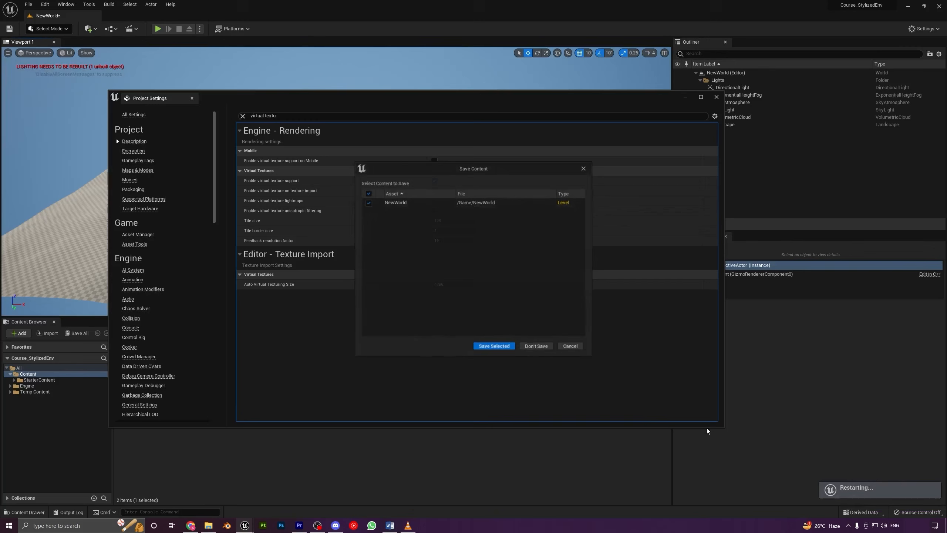
pyautogui.click(494, 346)
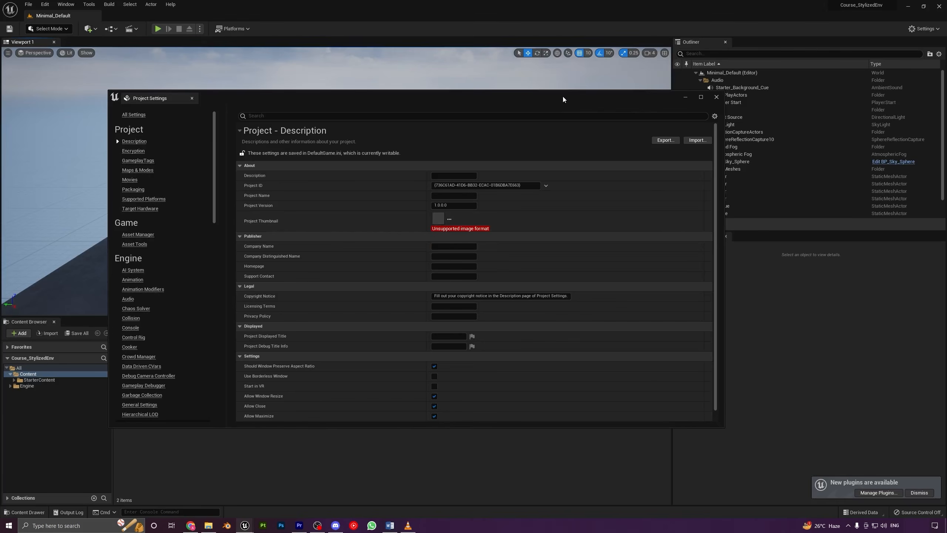
pyautogui.moveTo(562, 96); pyautogui.dragTo(578, 101)
pyautogui.click(732, 103)
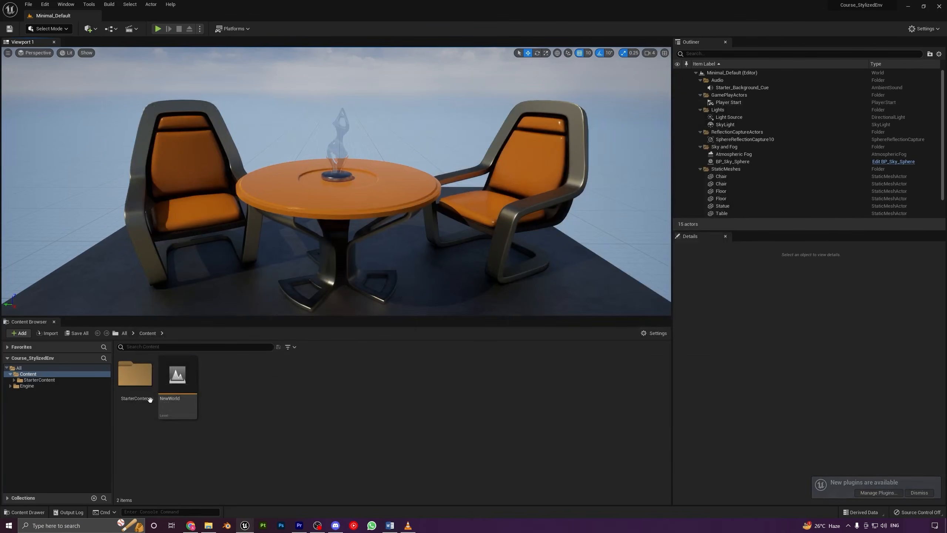
pyautogui.doubleClick(179, 390)
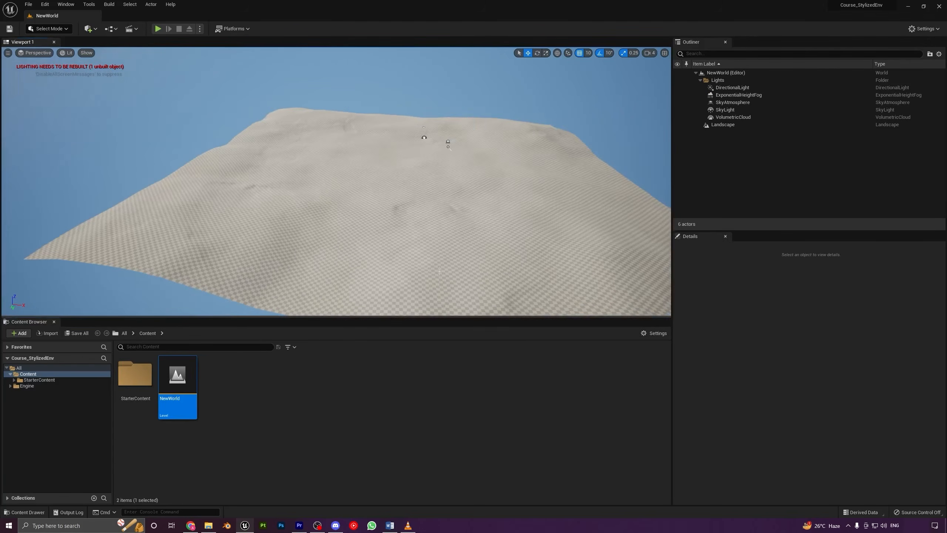
# Create a folder named RVTs in the project's Content folder
pyautogui.rightClick(280, 375)
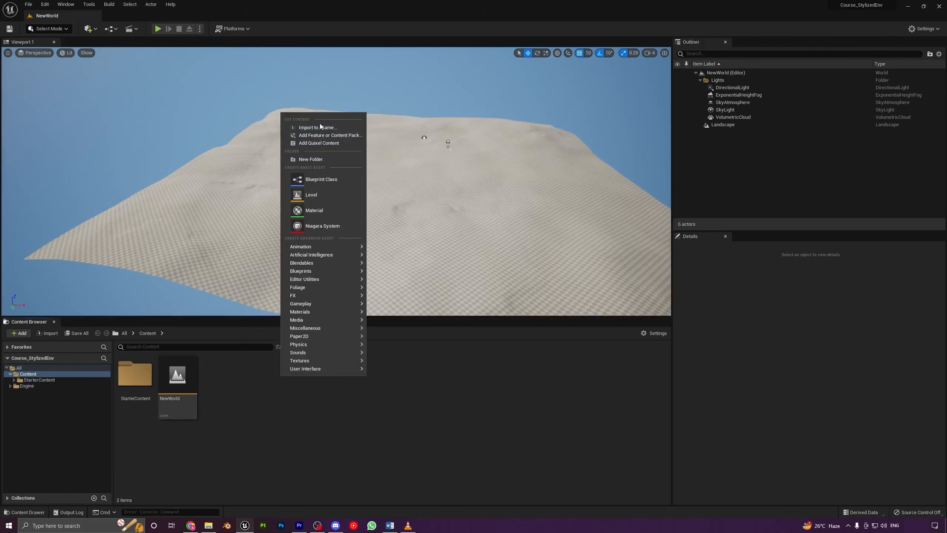
pyautogui.click(311, 159)
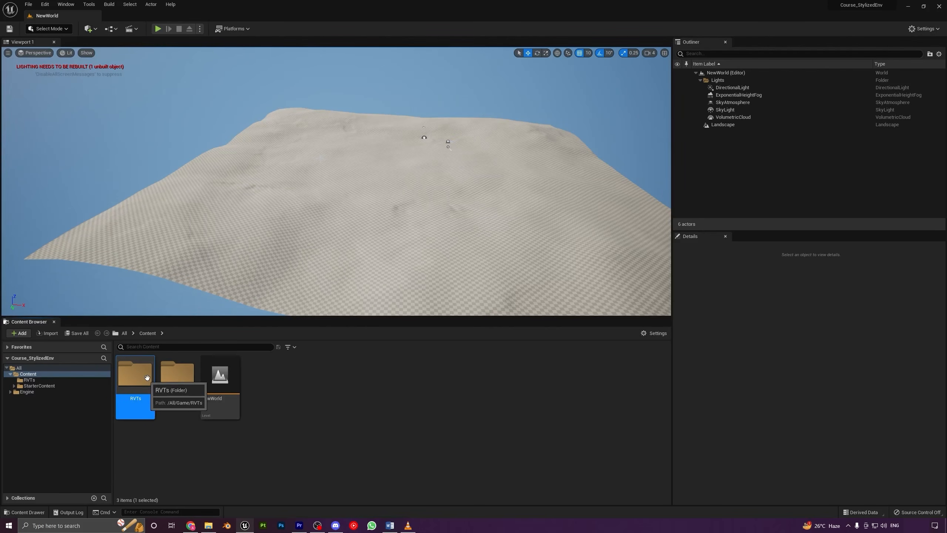
pyautogui.press('s')
pyautogui.moveTo(328, 223); pyautogui.dragTo(388, 221, button='right')
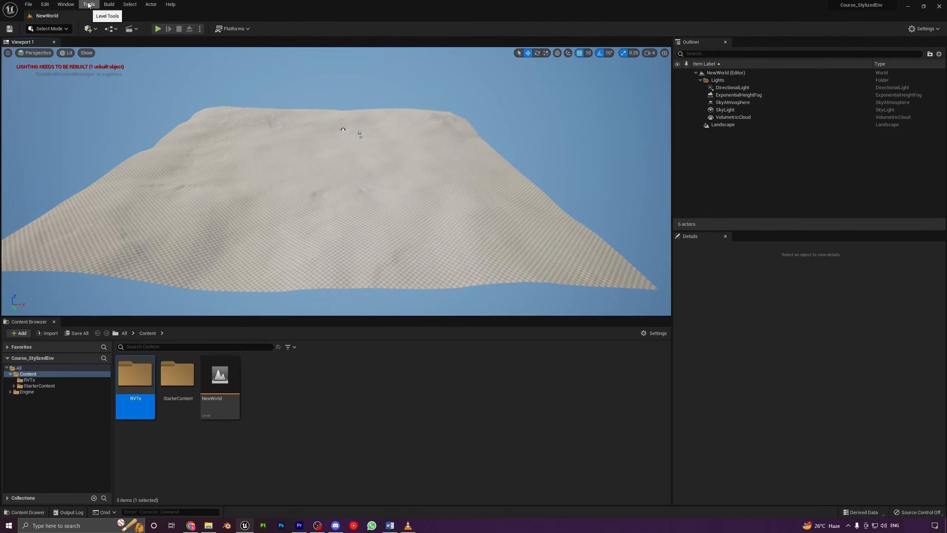
# Find the Runtime Virtual Texture Volume actor and place it on the landscape
pyautogui.click(66, 5)
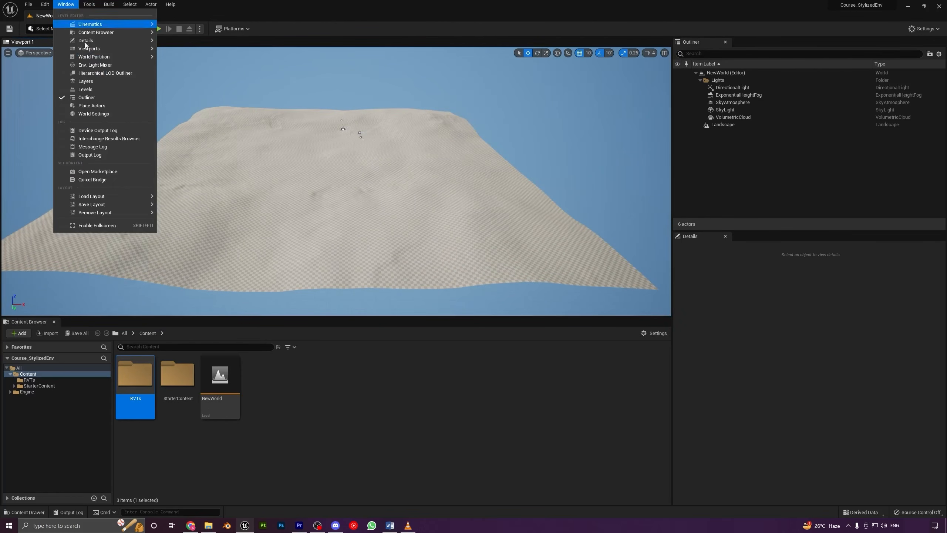
pyautogui.click(96, 105)
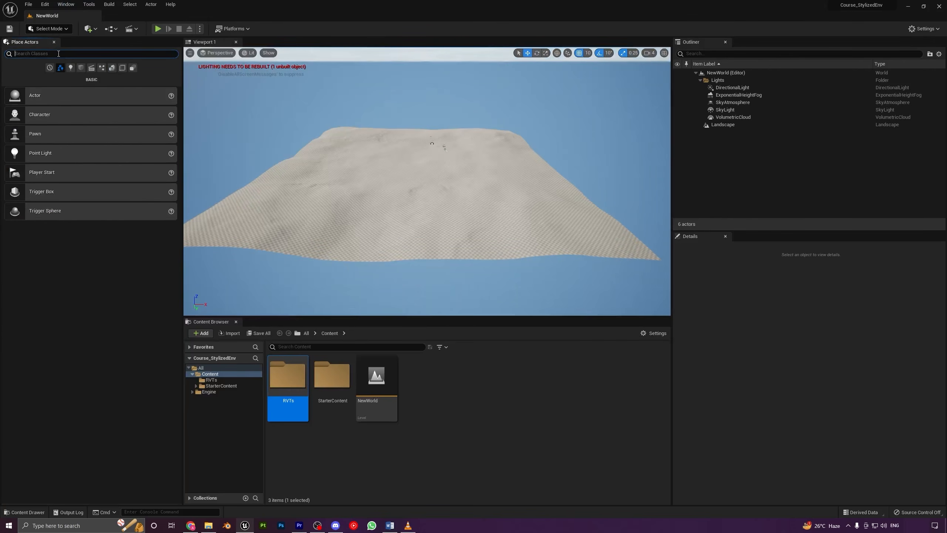
pyautogui.write('runtime')
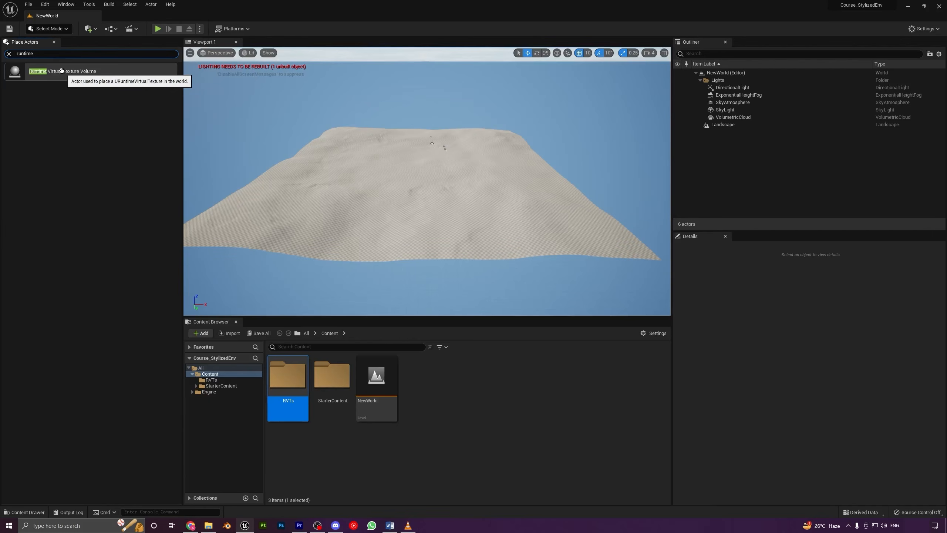
pyautogui.moveTo(61, 72); pyautogui.dragTo(389, 141)
pyautogui.moveTo(418, 178); pyautogui.dragTo(418, 177)
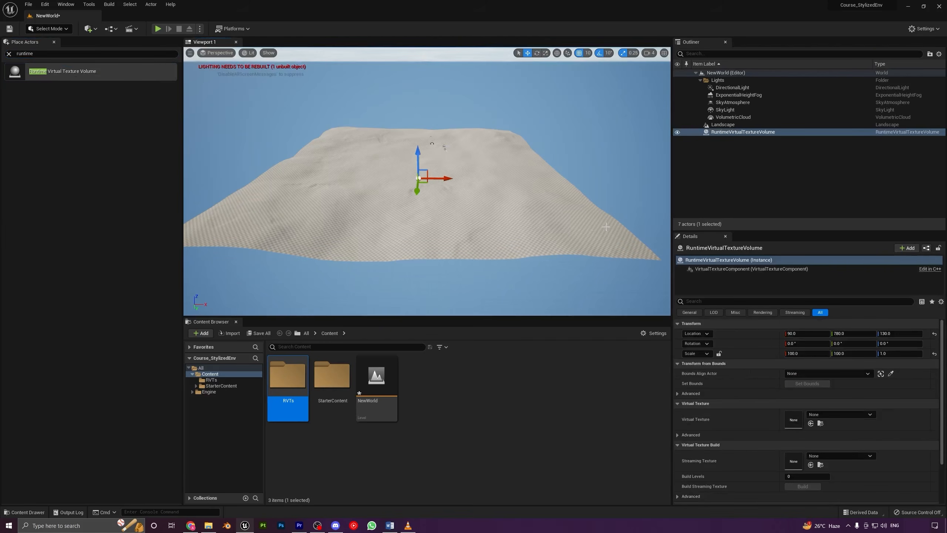
# Raise the runtime virtual texture volume slightly above the ground to a Z location of 160
pyautogui.moveTo(418, 178); pyautogui.dragTo(447, 163, button='right')
pyautogui.press('w')
pyautogui.press('a')
pyautogui.press('w')
pyautogui.press('d')
pyautogui.moveTo(323, 169); pyautogui.dragTo(313, 168, button='right')
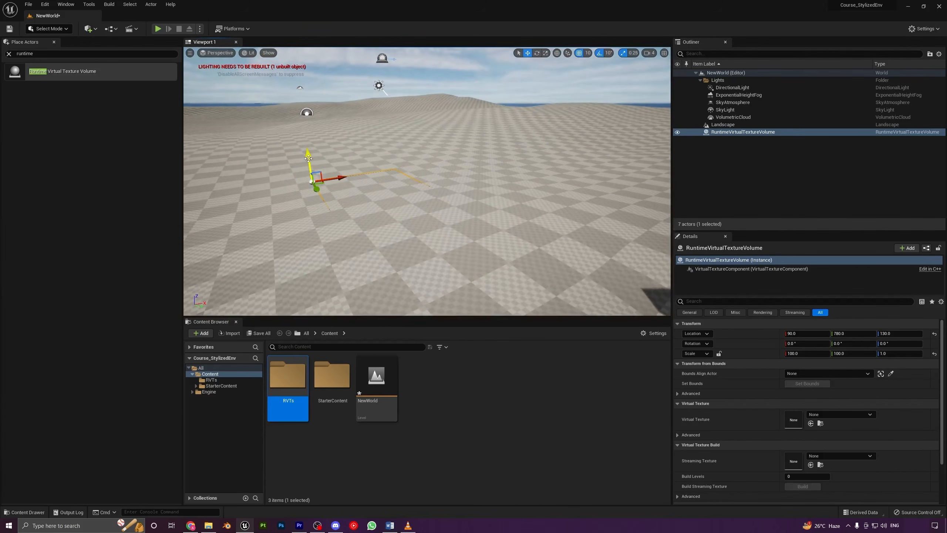
pyautogui.press('w')
pyautogui.moveTo(388, 163); pyautogui.dragTo(383, 151, button='right')
pyautogui.press('s')
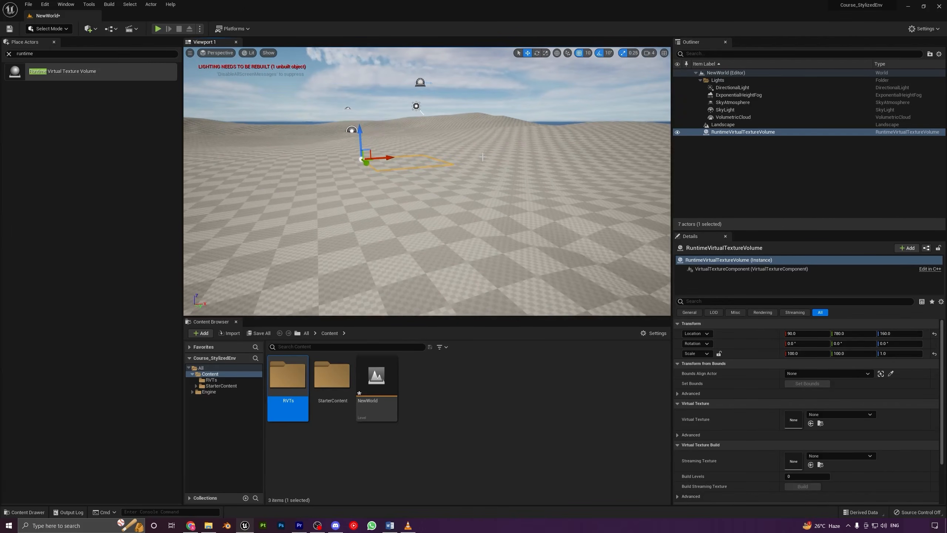
# Inspect the volume's outline over the terrain and select the volume for a focused view
pyautogui.moveTo(482, 158); pyautogui.dragTo(364, 132, button='right')
pyautogui.moveTo(448, 137); pyautogui.dragTo(408, 169, button='right')
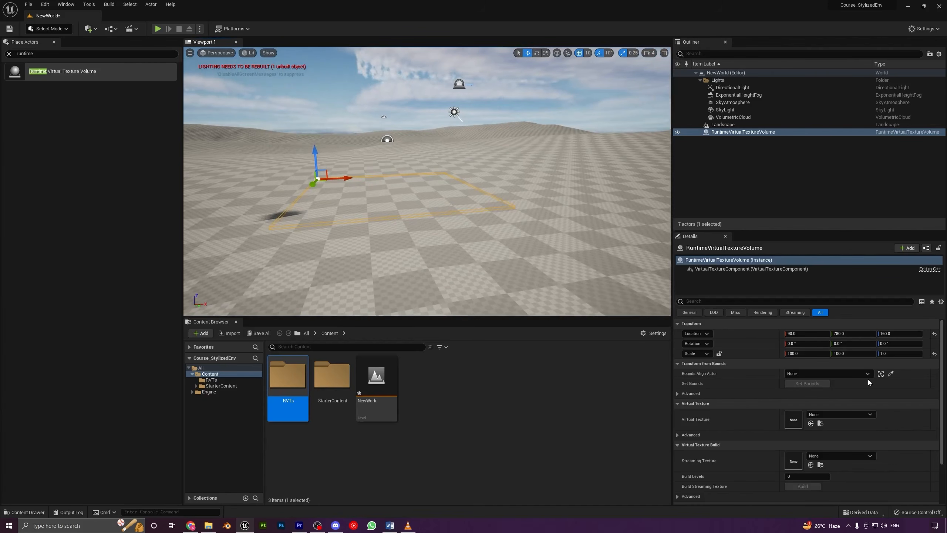
pyautogui.moveTo(398, 191); pyautogui.dragTo(374, 198, button='right')
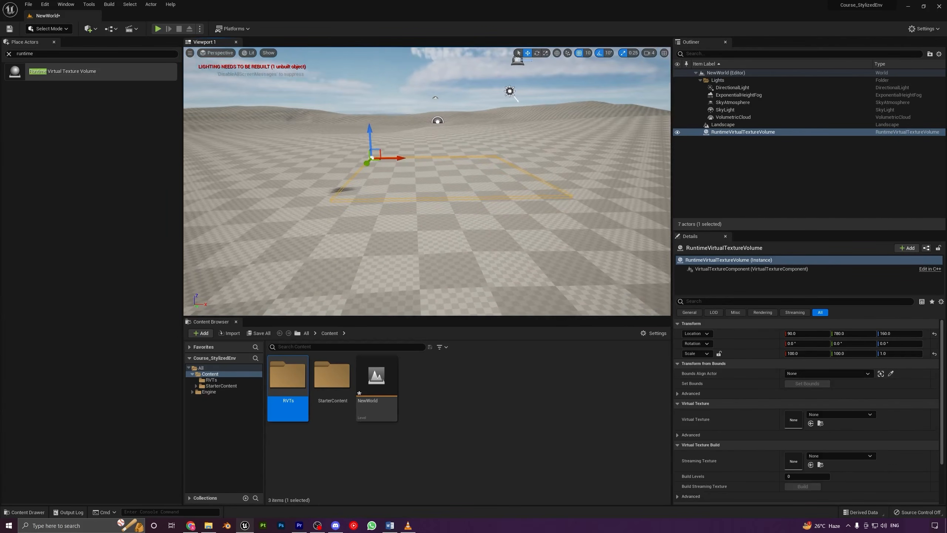
pyautogui.doubleClick(773, 132)
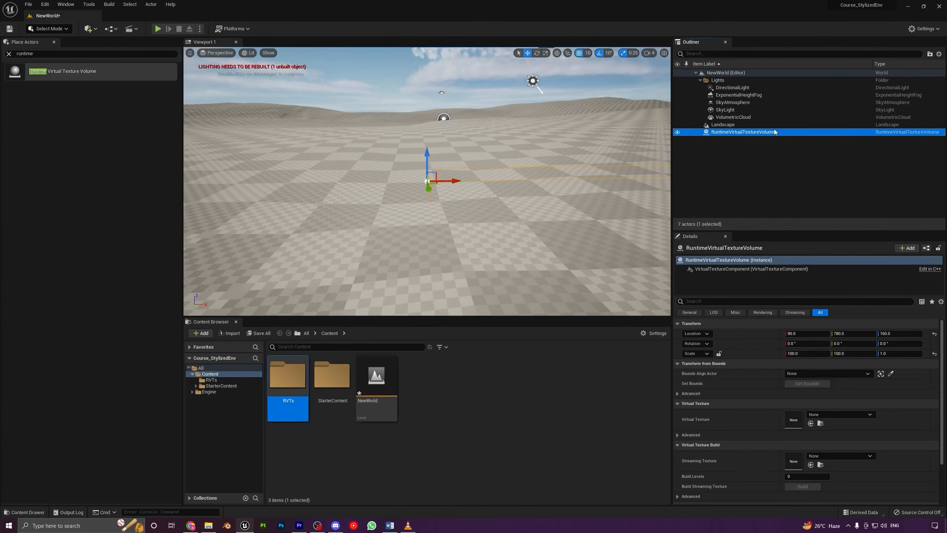
# Rename the runtime virtual texture volume to RuntimeVirtualTextureVolume_BaseColor
pyautogui.click(778, 133)
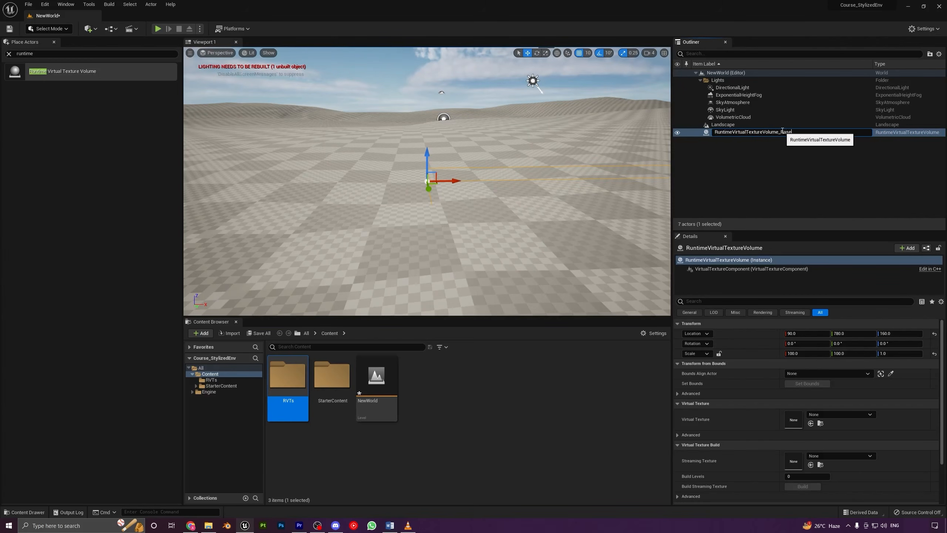
pyautogui.write('_BaseColor')
pyautogui.press('Return')
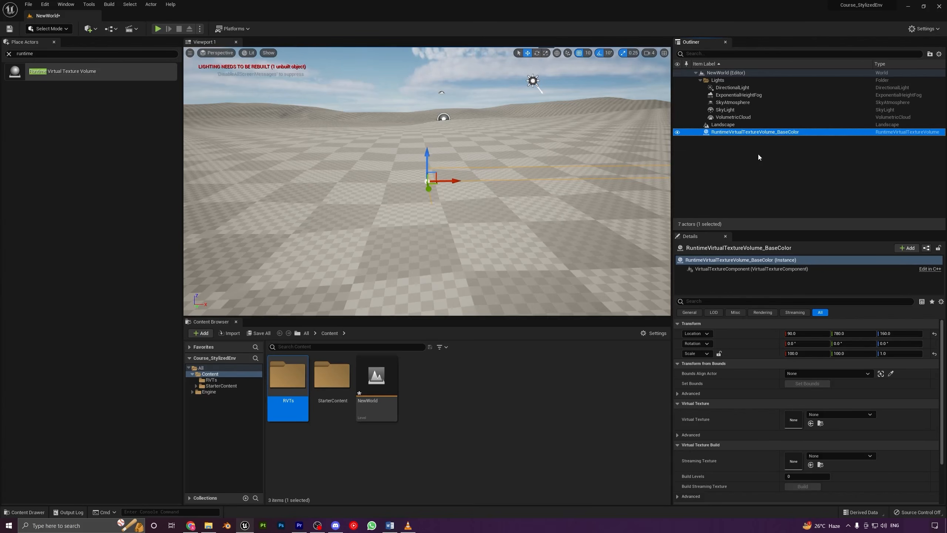
# Duplicate the BaseColor virtual texture volume and rename the copy to RuntimeVirtualTextureVolume_Height
pyautogui.hotkey('ctrl', 'd')
pyautogui.moveTo(500, 181)
pyautogui.mouseDown(button='right')
pyautogui.moveTo(540, 182)
pyautogui.moveTo(458, 174)
pyautogui.moveTo(485, 174)
pyautogui.mouseUp(button='right')
pyautogui.press('w')
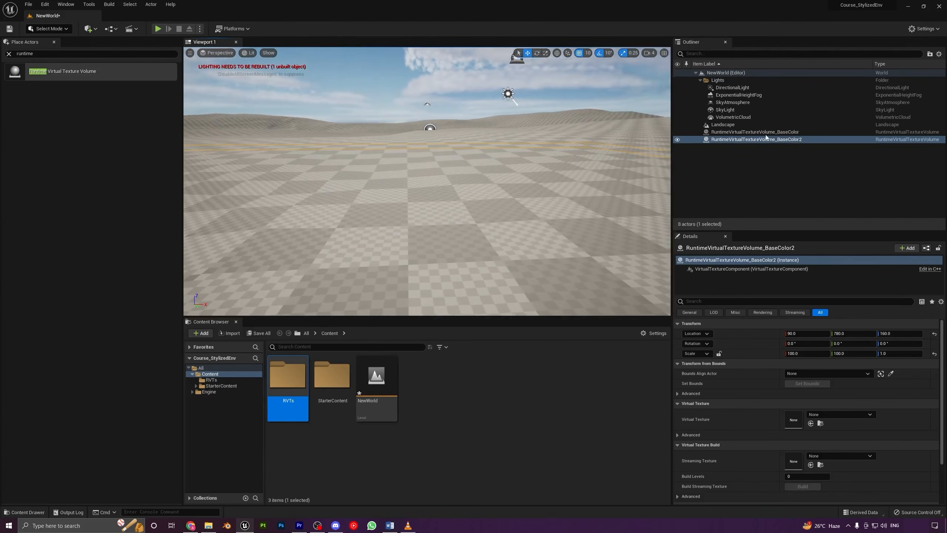
pyautogui.doubleClick(812, 141)
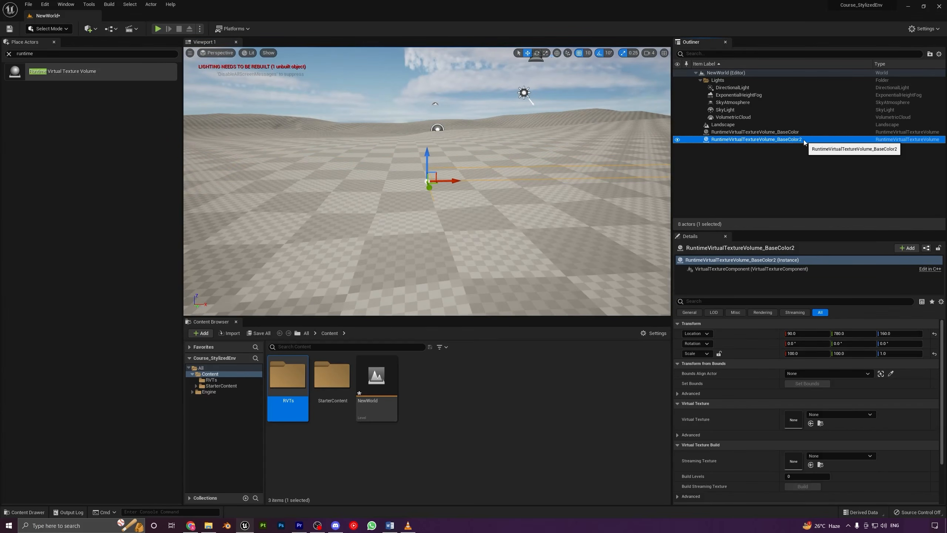
pyautogui.click(803, 140)
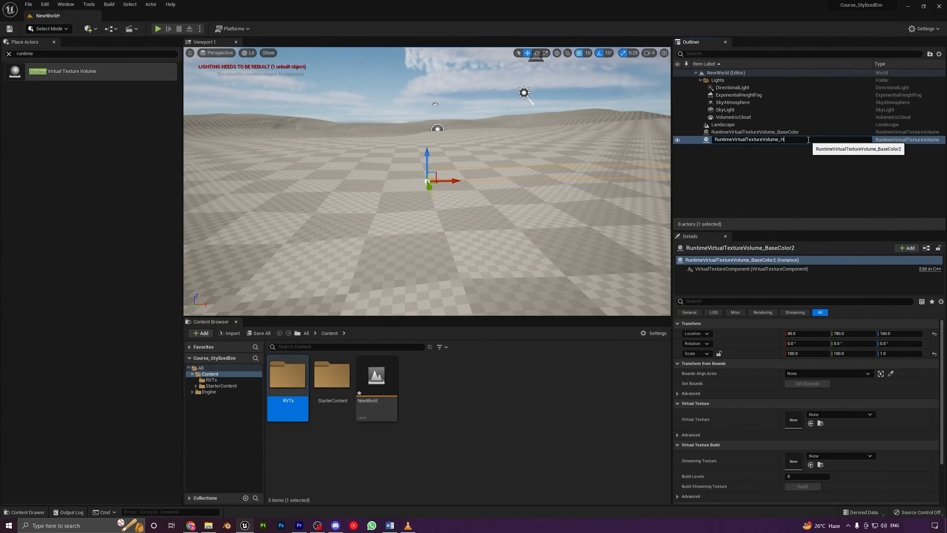
pyautogui.write('Height')
pyautogui.press('Return')
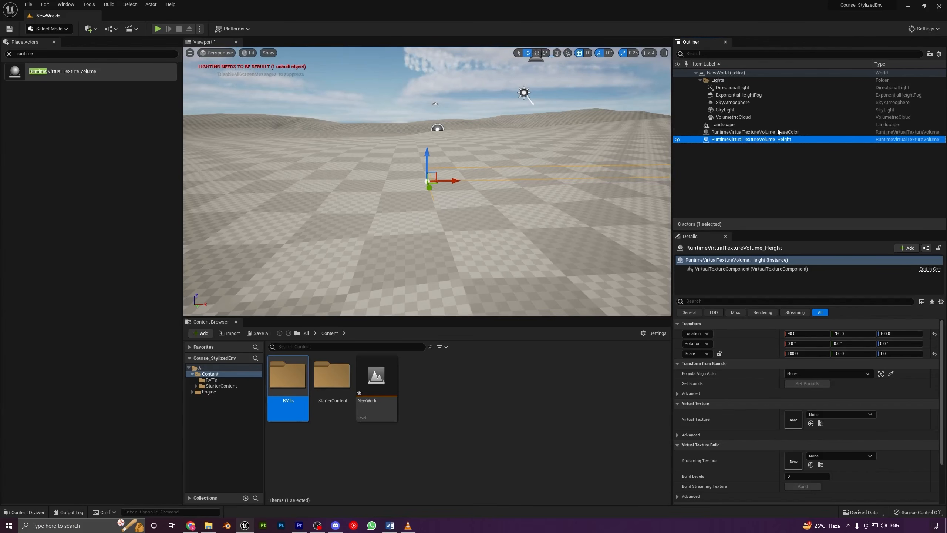
# Create a Runtime Virtual Texture asset named BaseColor in the RVTs folder
pyautogui.doubleClick(287, 376)
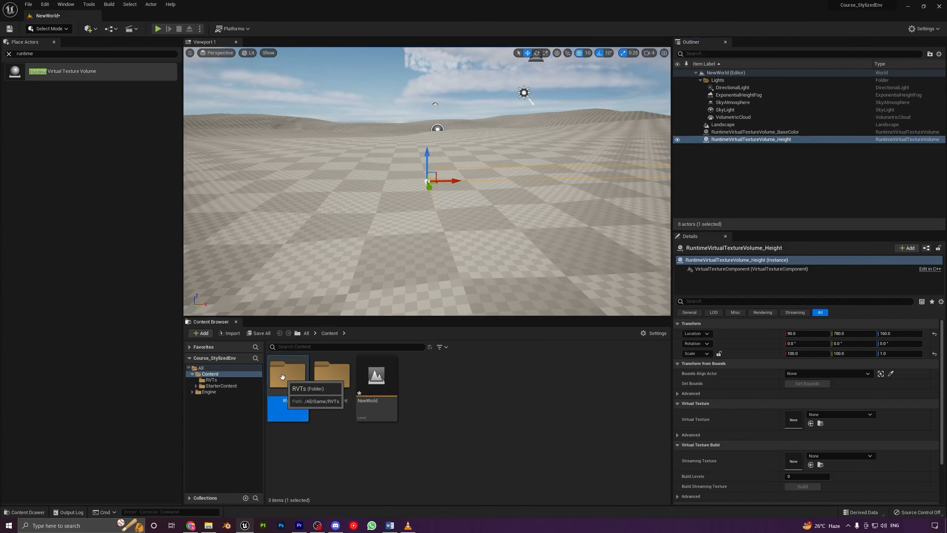
pyautogui.click(54, 42)
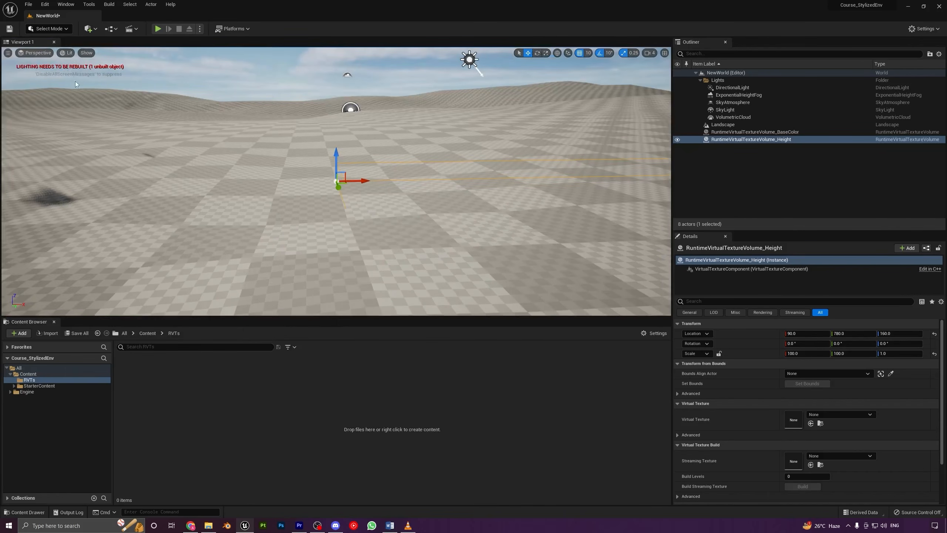
pyautogui.rightClick(187, 380)
pyautogui.moveTo(207, 367)
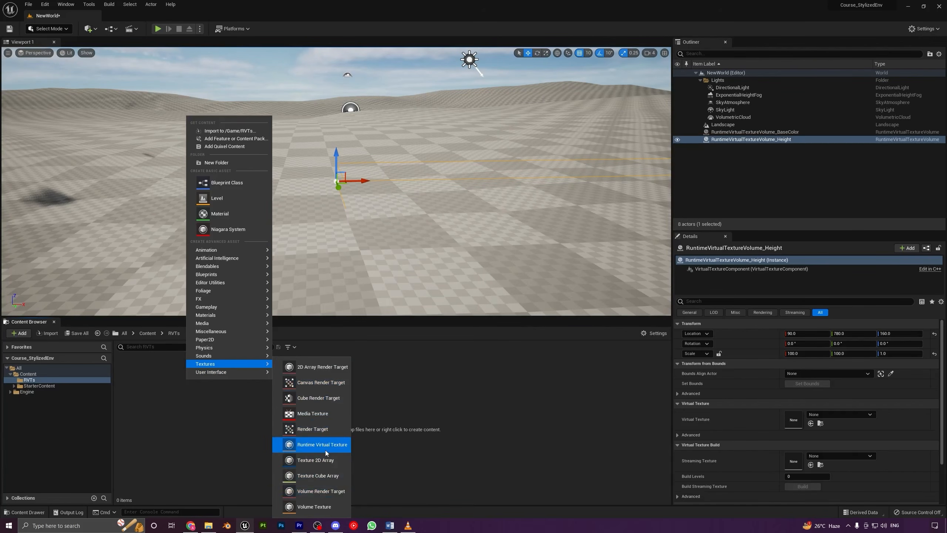
pyautogui.click(315, 447)
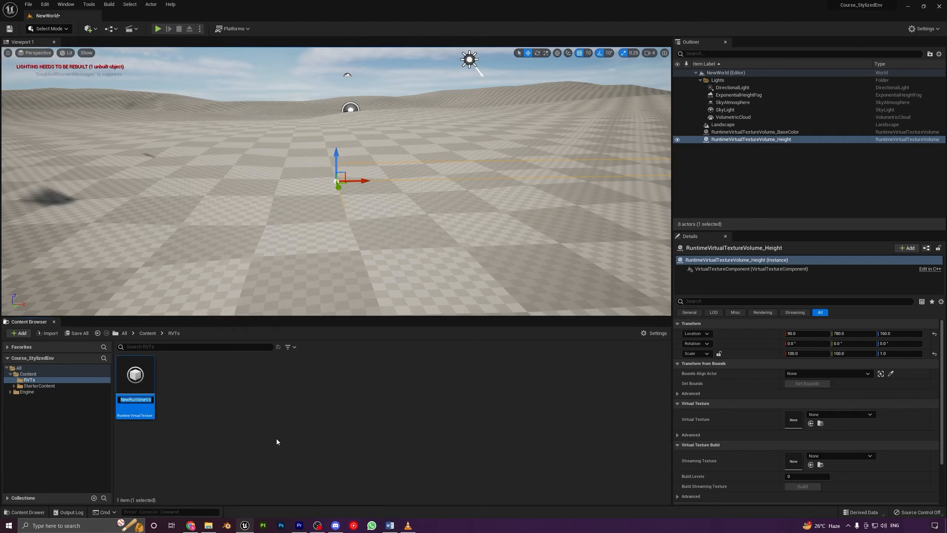
pyautogui.click(143, 377)
# Create a second Runtime Virtual Texture asset named Height in the RVTs folder
pyautogui.rightClick(243, 393)
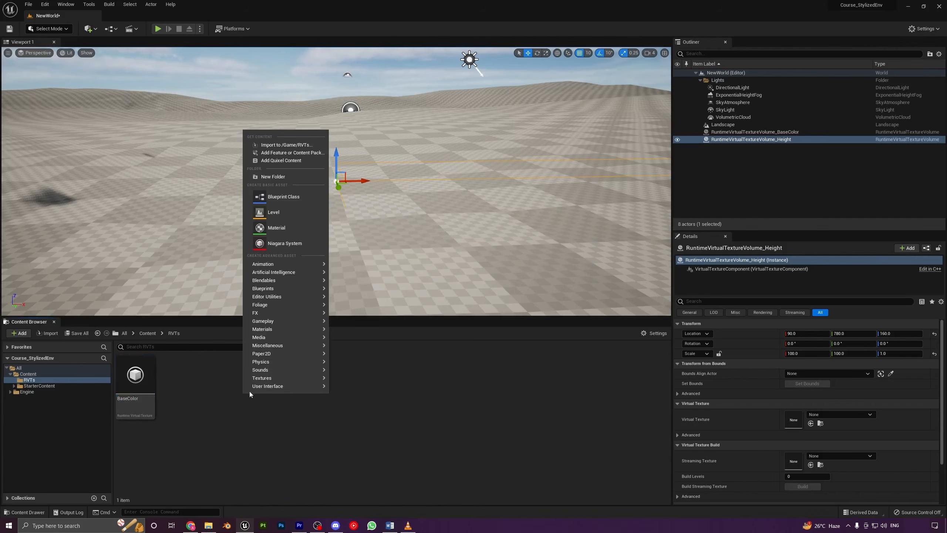
pyautogui.moveTo(251, 387)
pyautogui.moveTo(299, 378)
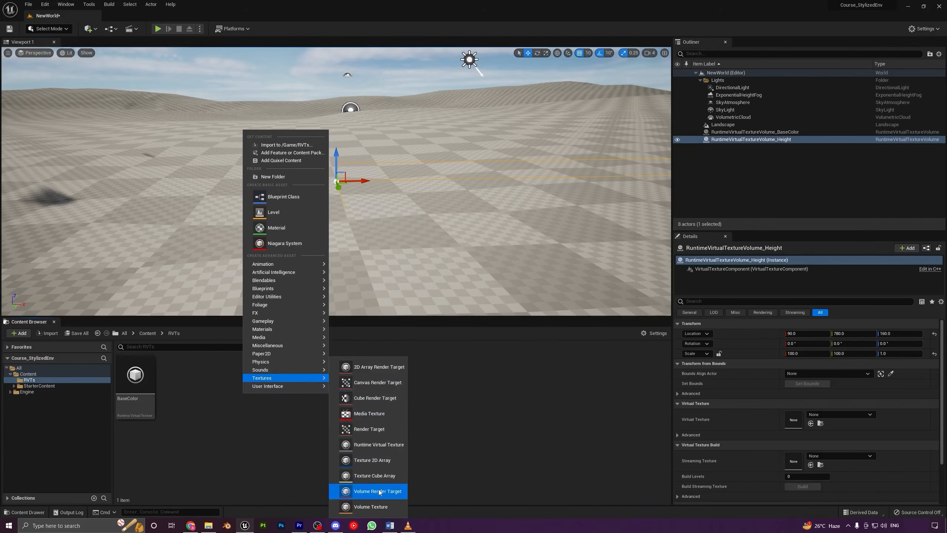
pyautogui.click(379, 444)
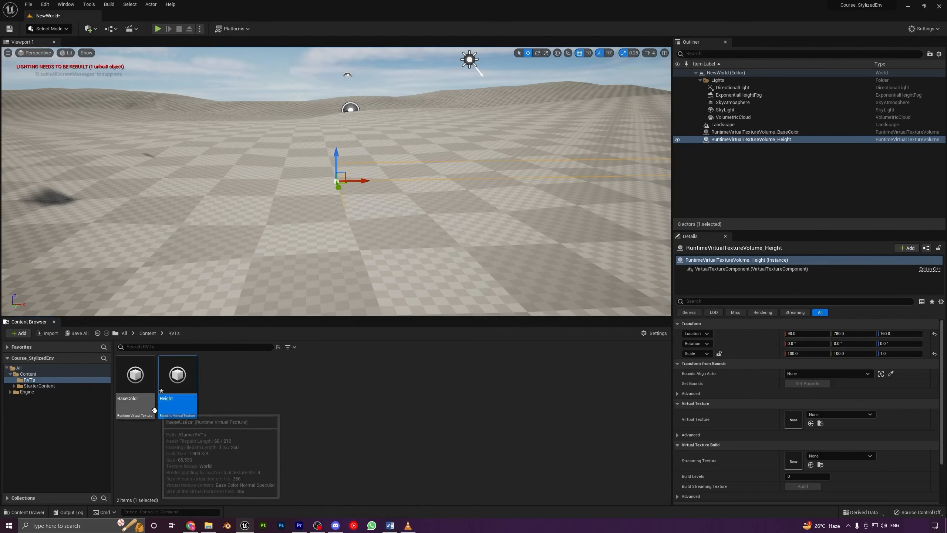
# Assign the BaseColor virtual texture to the BaseColor volume and the Height virtual texture to the Height volume
pyautogui.click(745, 133)
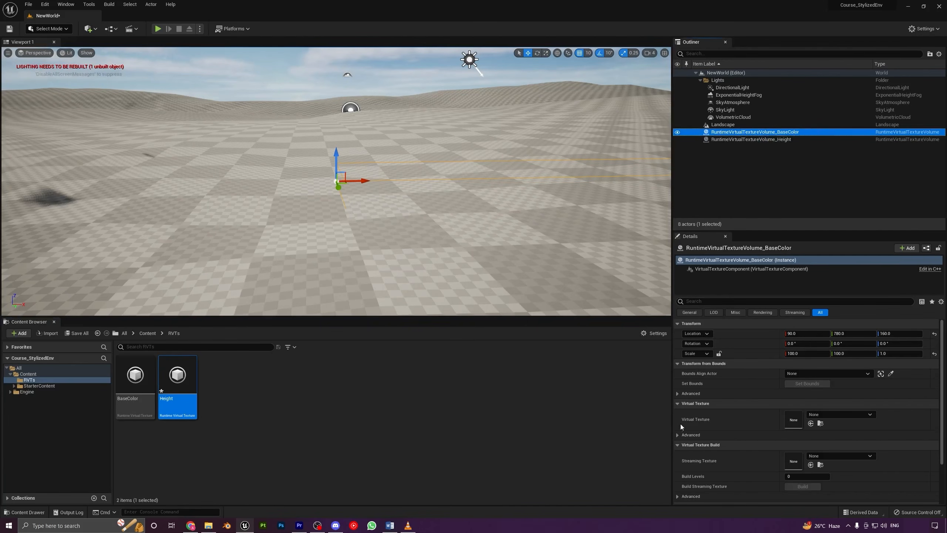
pyautogui.click(838, 414)
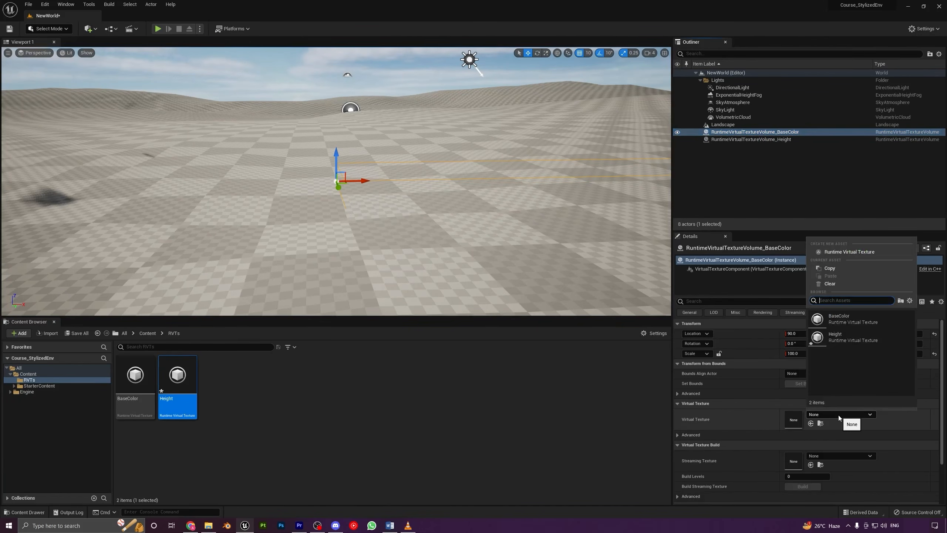
pyautogui.click(847, 316)
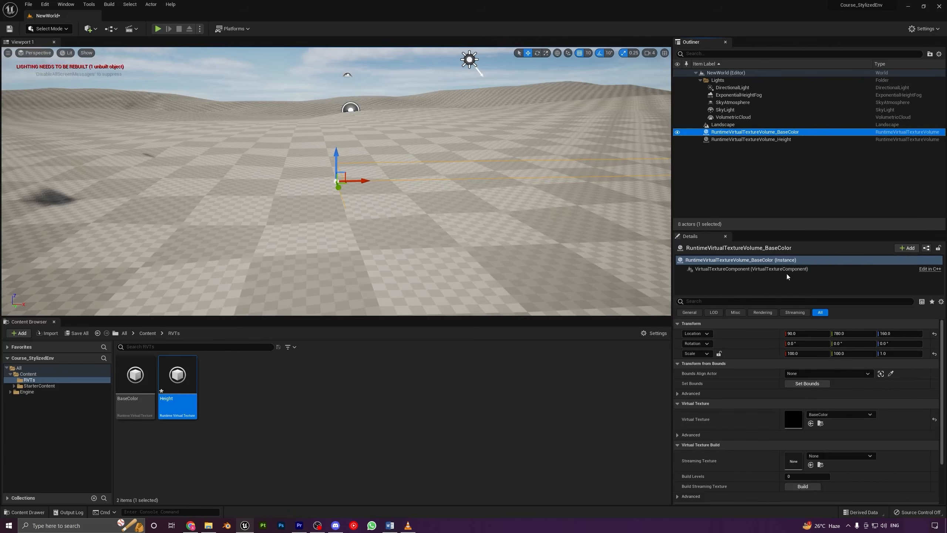
pyautogui.click(763, 140)
pyautogui.click(838, 414)
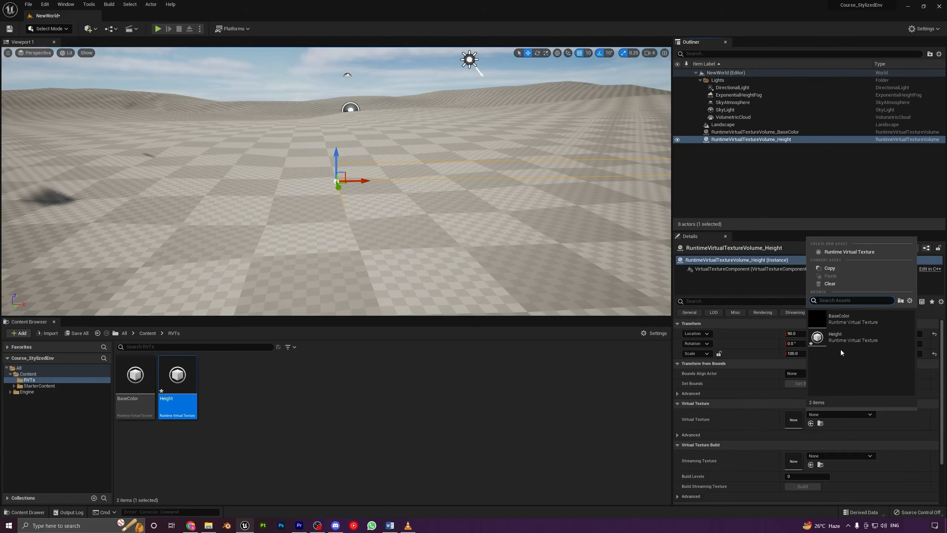
pyautogui.click(844, 338)
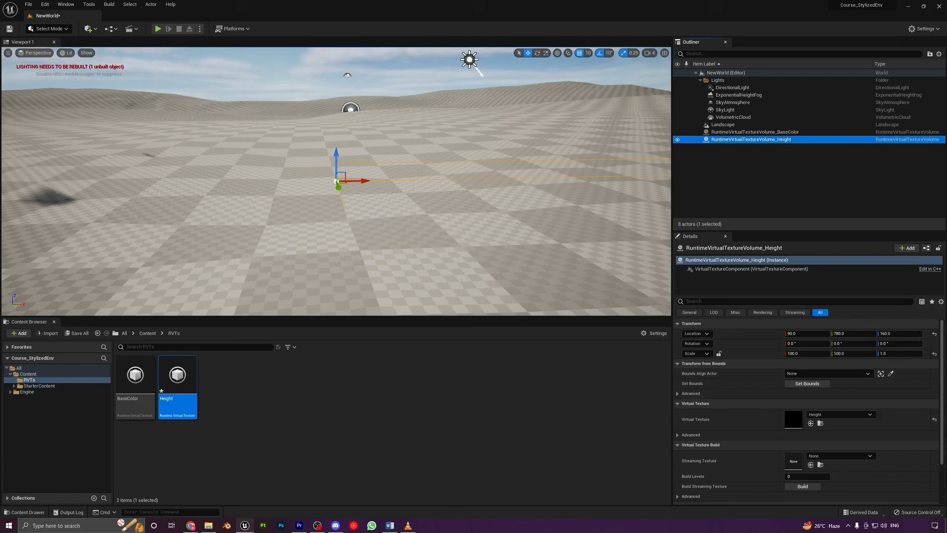
# Set Landscape as the BaseColor volume's bounds align actor and fit the volume's bounds to it
pyautogui.moveTo(524, 170); pyautogui.dragTo(552, 163, button='right')
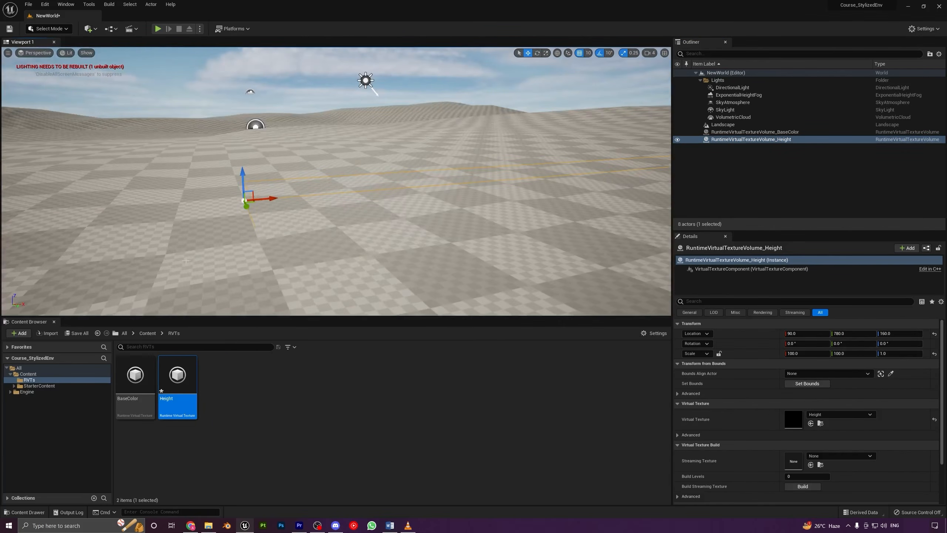
pyautogui.click(760, 133)
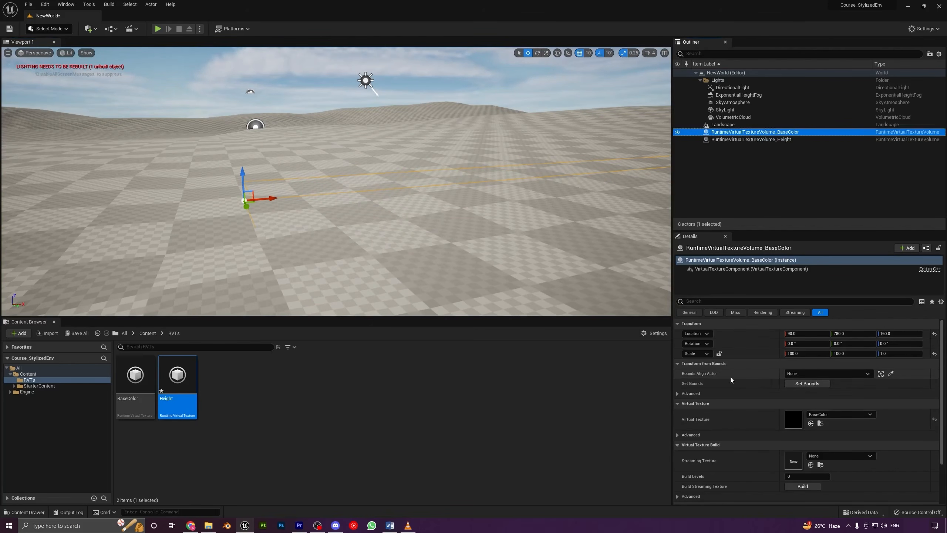
pyautogui.click(891, 373)
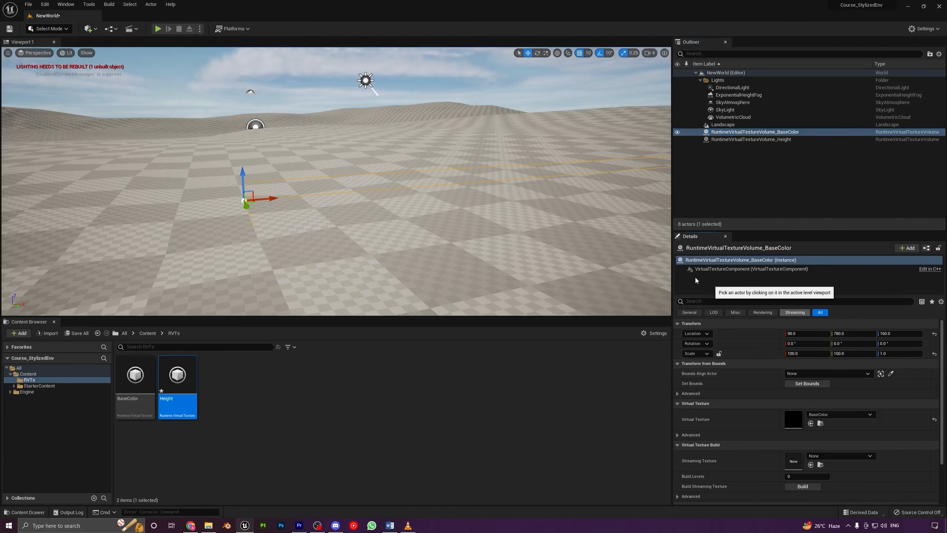
pyautogui.click(162, 161)
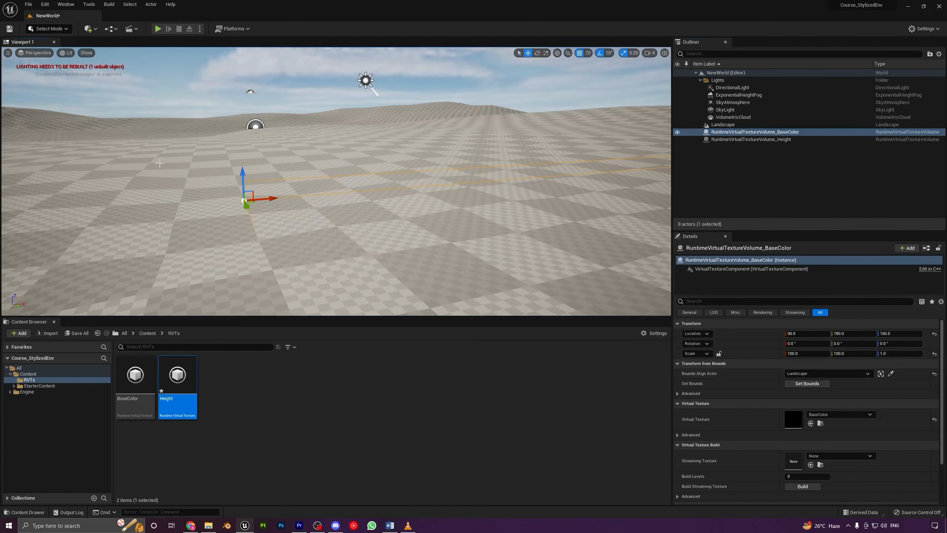
pyautogui.click(807, 384)
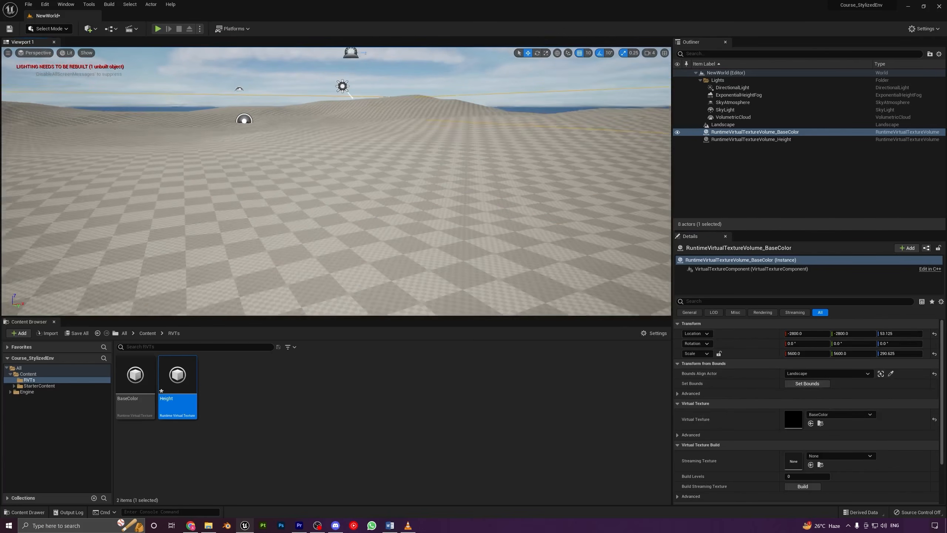
pyautogui.moveTo(336, 181); pyautogui.dragTo(110, 152, button='right')
pyautogui.moveTo(476, 172); pyautogui.dragTo(452, 162, button='right')
# Set Landscape as the Height volume's bounds align actor and fit the volume's bounds to it
pyautogui.click(783, 139)
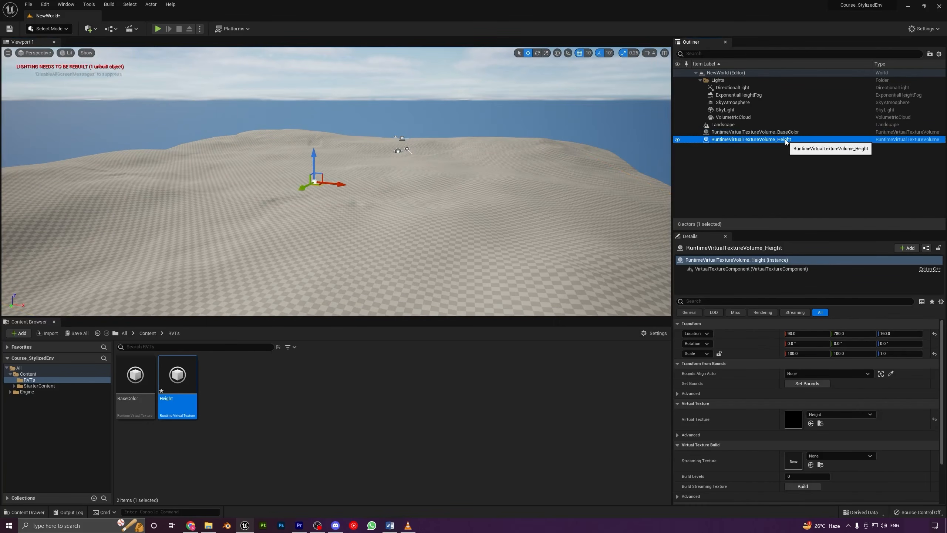
pyautogui.click(890, 373)
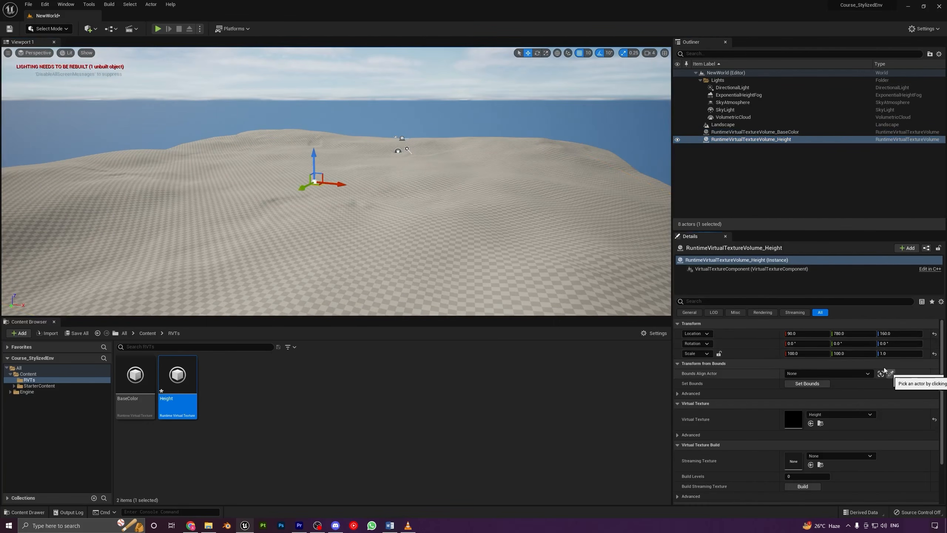
pyautogui.click(513, 226)
pyautogui.click(807, 383)
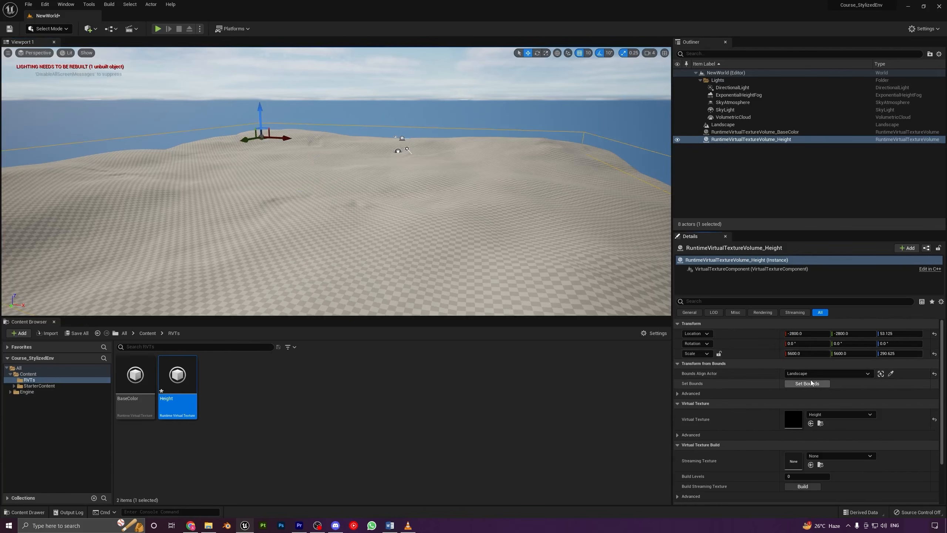
pyautogui.moveTo(410, 187)
pyautogui.mouseDown(button='right')
pyautogui.moveTo(510, 175)
pyautogui.moveTo(498, 192)
pyautogui.moveTo(376, 159)
pyautogui.moveTo(408, 168)
pyautogui.mouseUp(button='right')
pyautogui.press('w')
pyautogui.moveTo(345, 228); pyautogui.dragTo(462, 238, button='right')
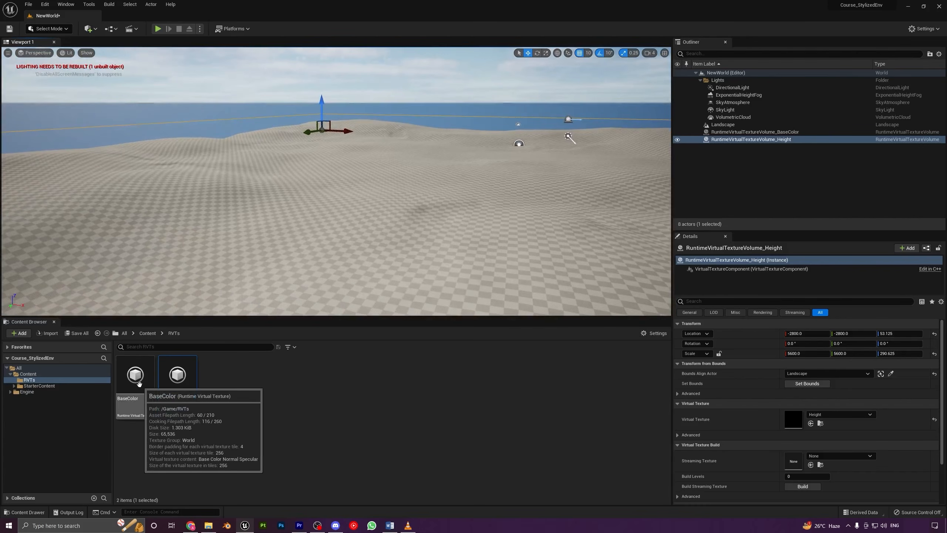
# Set the BaseColor virtual texture's content to Base Color, its size to 4096 tiles and each tile to 1024, then save and close it
pyautogui.click(275, 402)
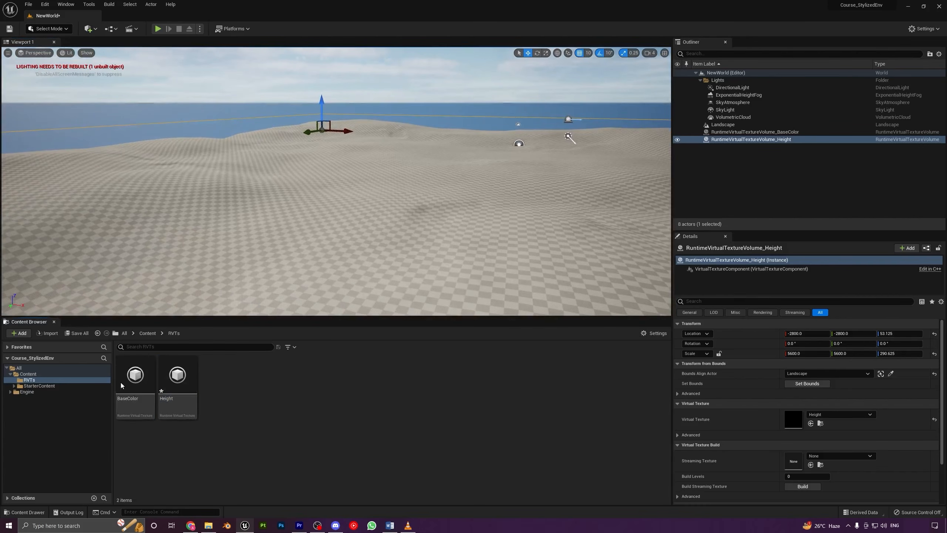
pyautogui.click(145, 384)
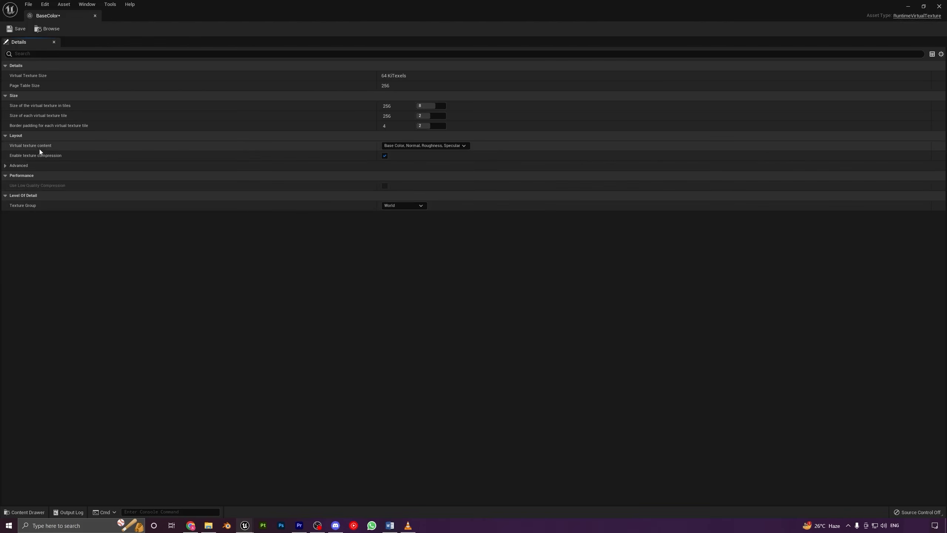
pyautogui.click(404, 145)
pyautogui.click(399, 153)
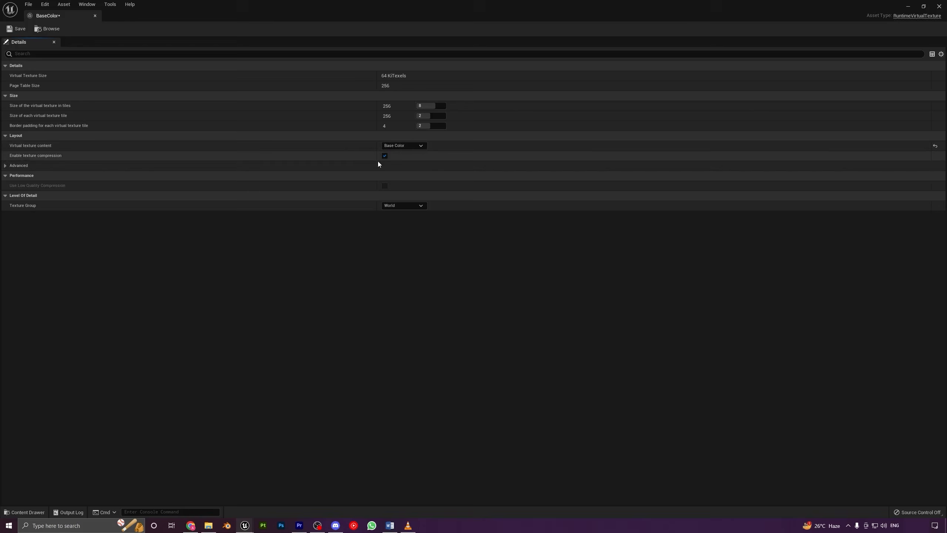
pyautogui.click(391, 146)
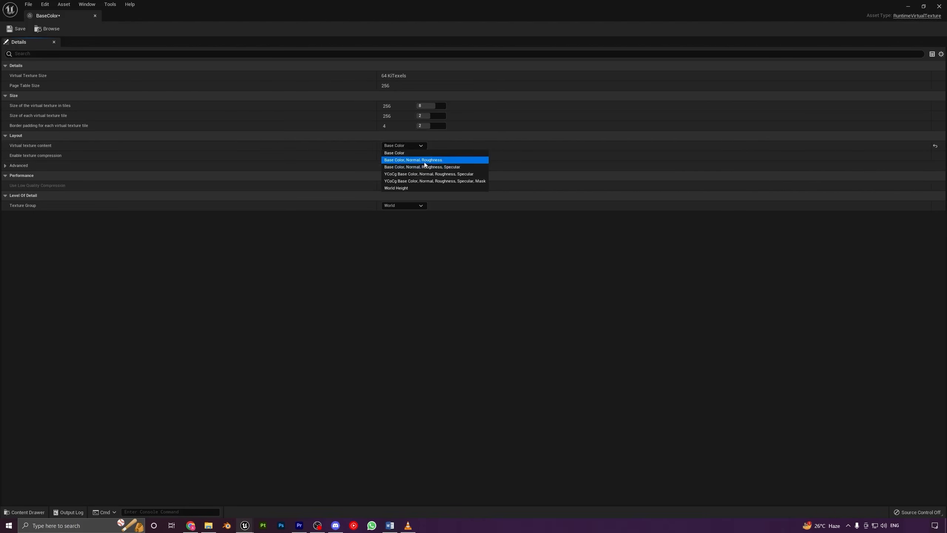
pyautogui.click(409, 153)
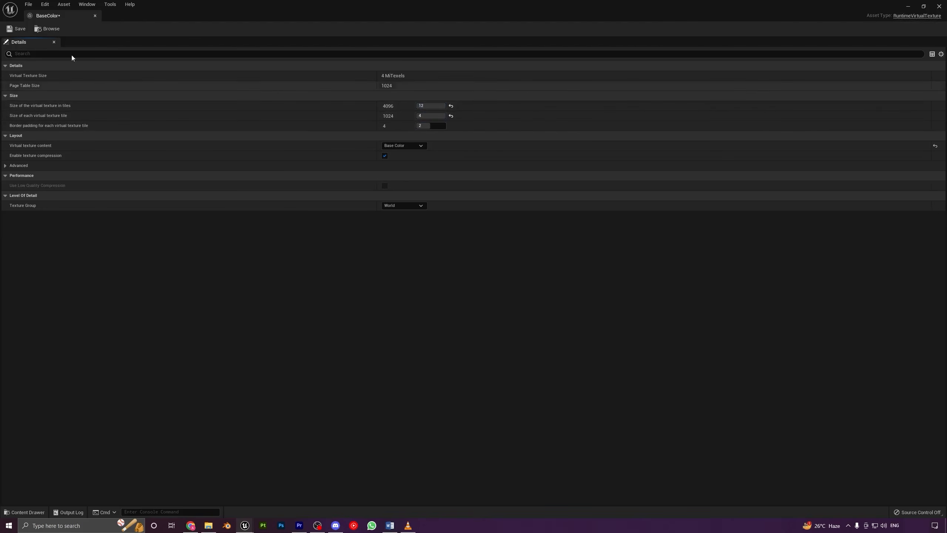
pyautogui.click(15, 29)
pyautogui.click(94, 16)
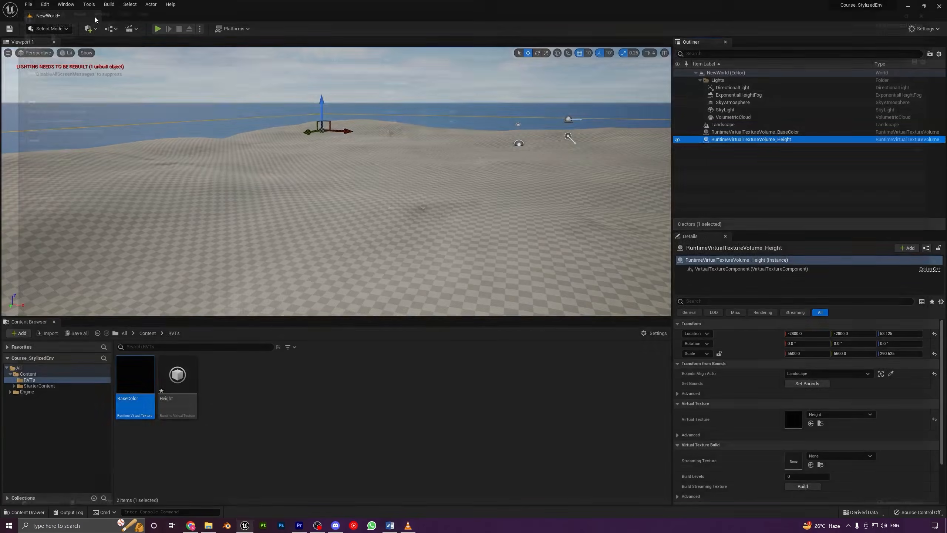
# Set the Height virtual texture's content to World Height, its size to 4096 tiles and each tile to 1024, then save and close it
pyautogui.doubleClick(176, 376)
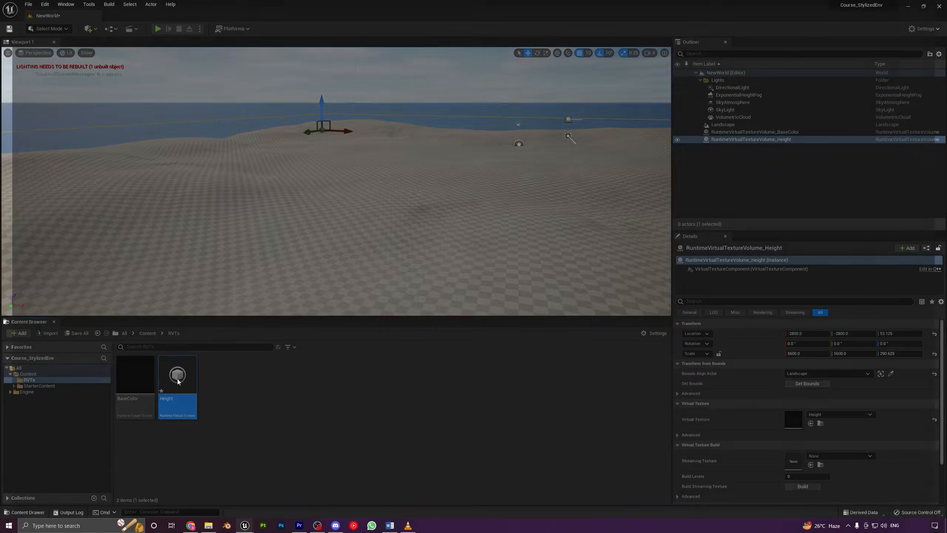
pyautogui.click(417, 147)
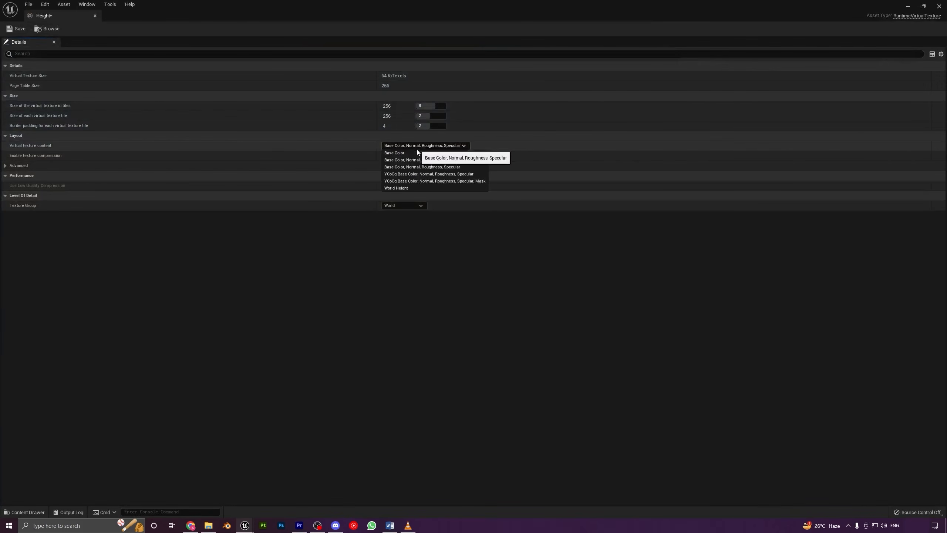
pyautogui.click(407, 188)
pyautogui.moveTo(434, 108)
pyautogui.mouseDown()
pyautogui.moveTo(445, 106)
pyautogui.moveTo(426, 115)
pyautogui.mouseUp()
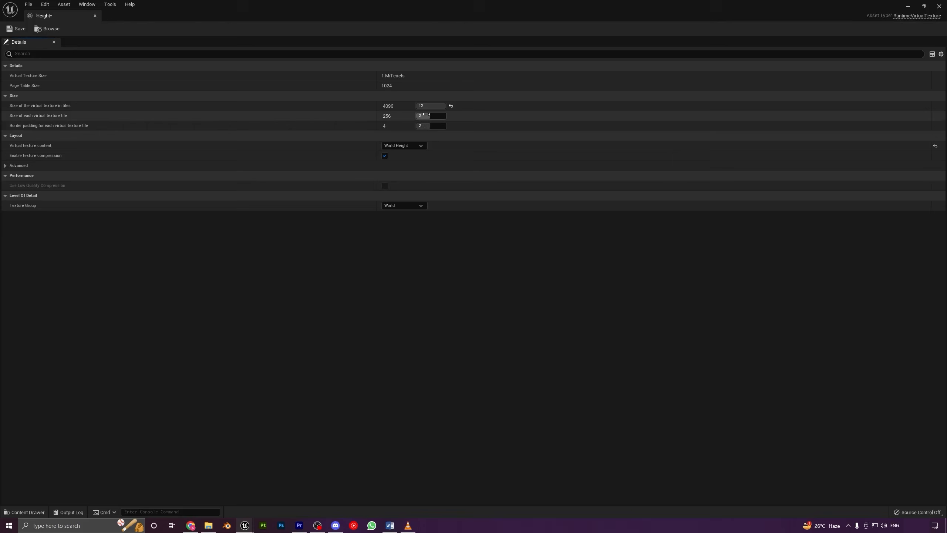
pyautogui.click(17, 29)
pyautogui.click(95, 15)
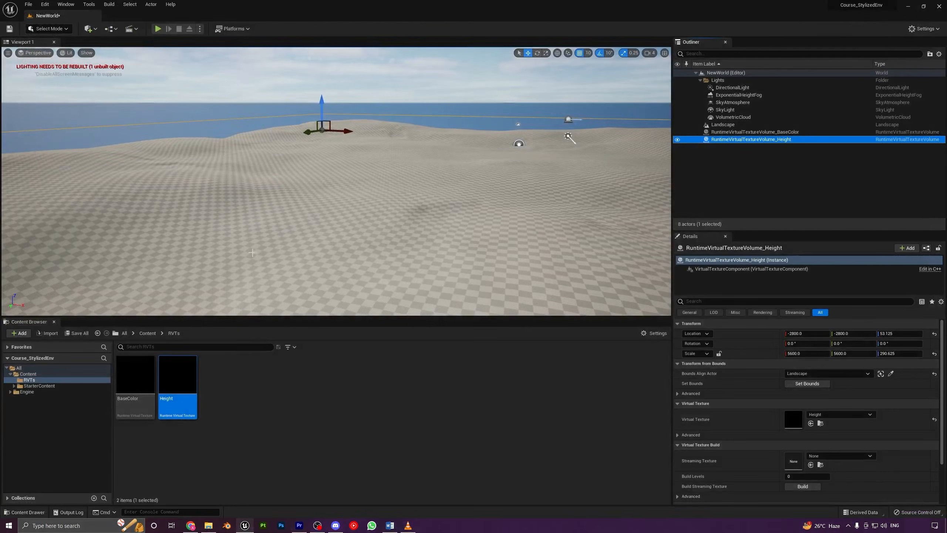
# Set the BaseColor virtual texture's content to Base Color, Normal, Roughness, Specular, then save and close it
pyautogui.doubleClick(136, 395)
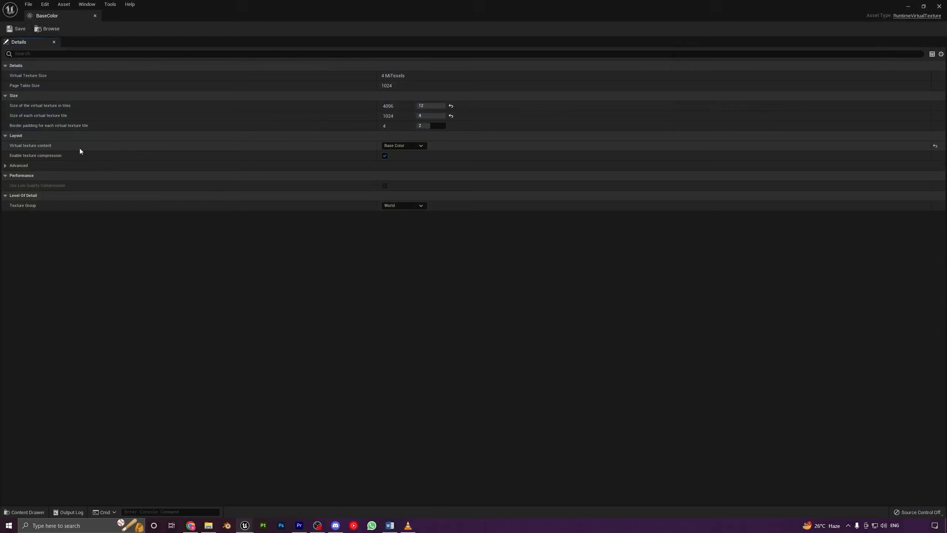
pyautogui.click(401, 146)
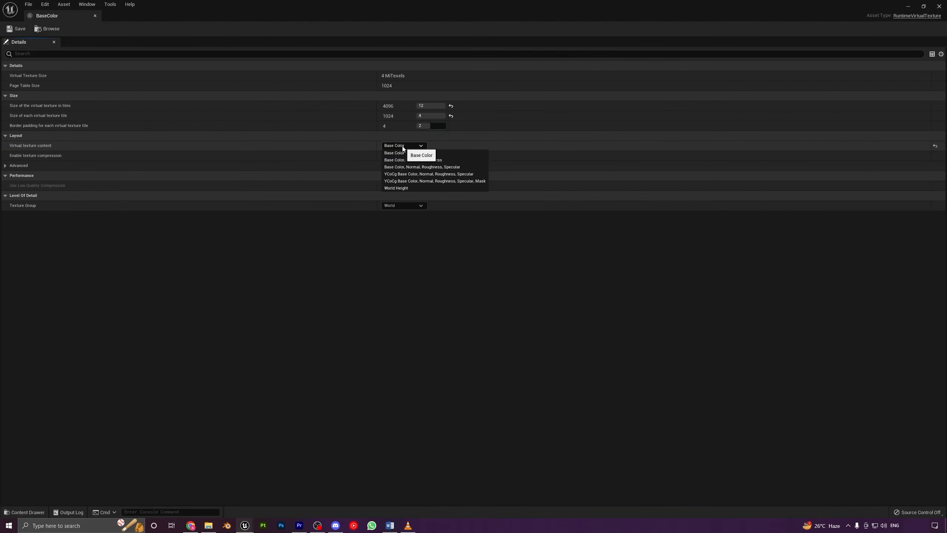
pyautogui.click(421, 166)
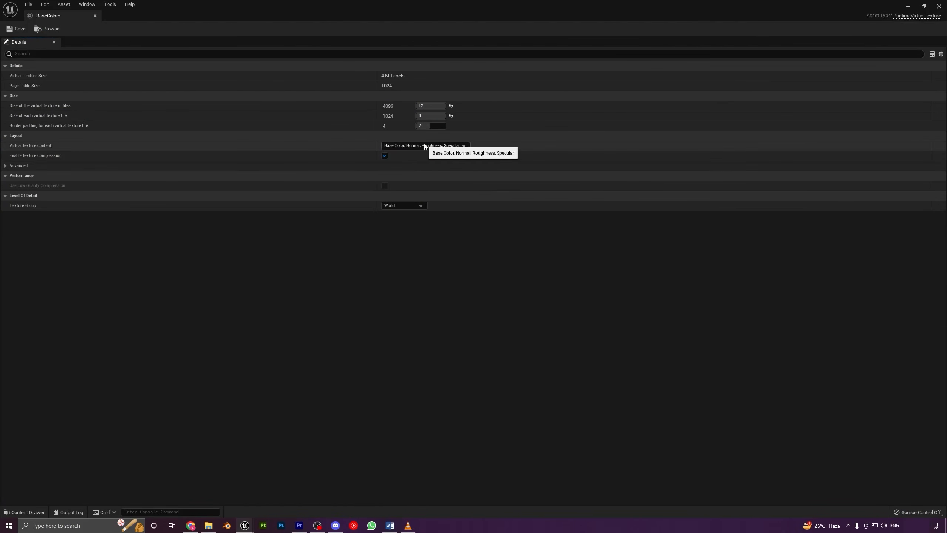
pyautogui.click(423, 146)
pyautogui.click(423, 146)
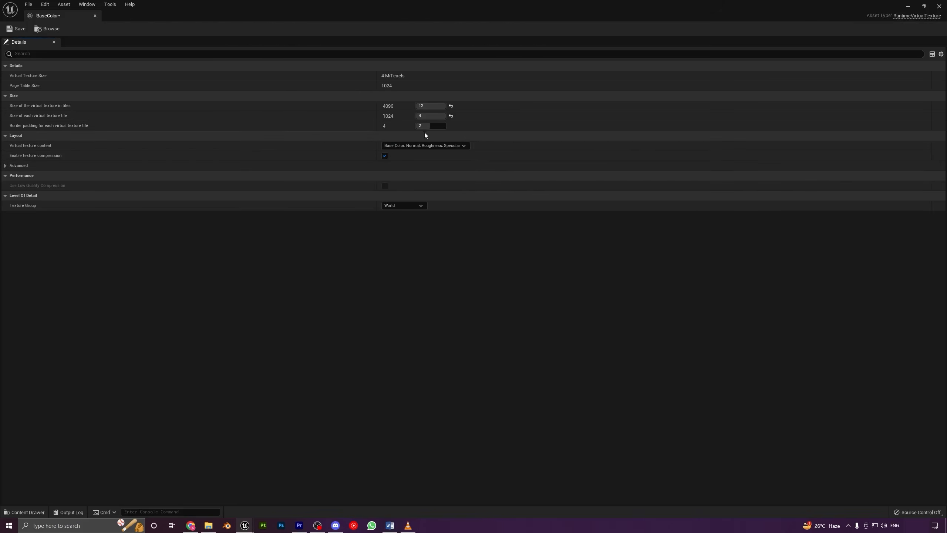
pyautogui.click(418, 147)
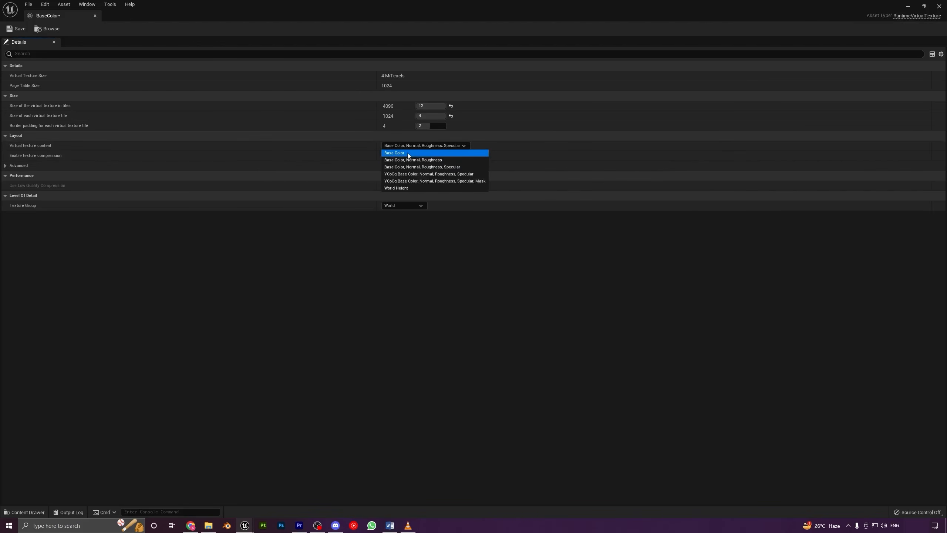
pyautogui.click(416, 167)
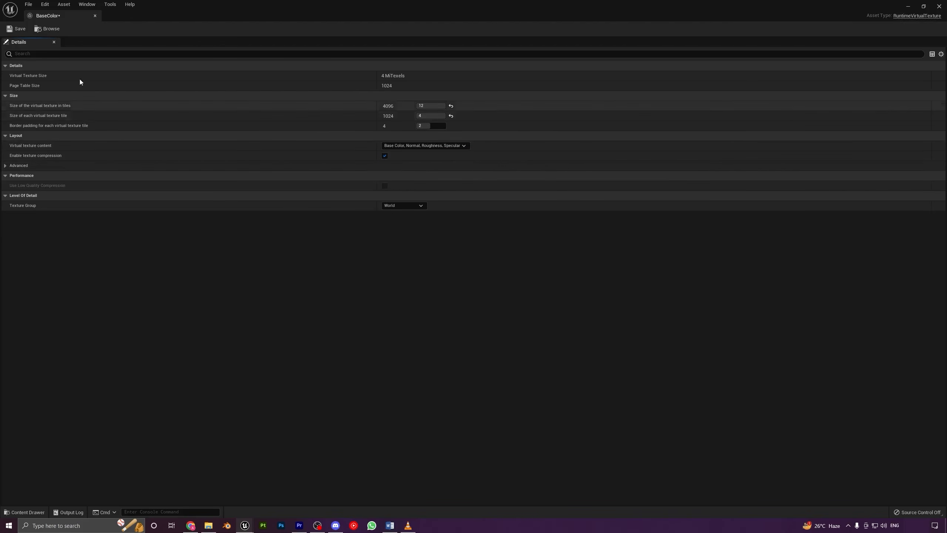
pyautogui.click(14, 32)
pyautogui.click(47, 28)
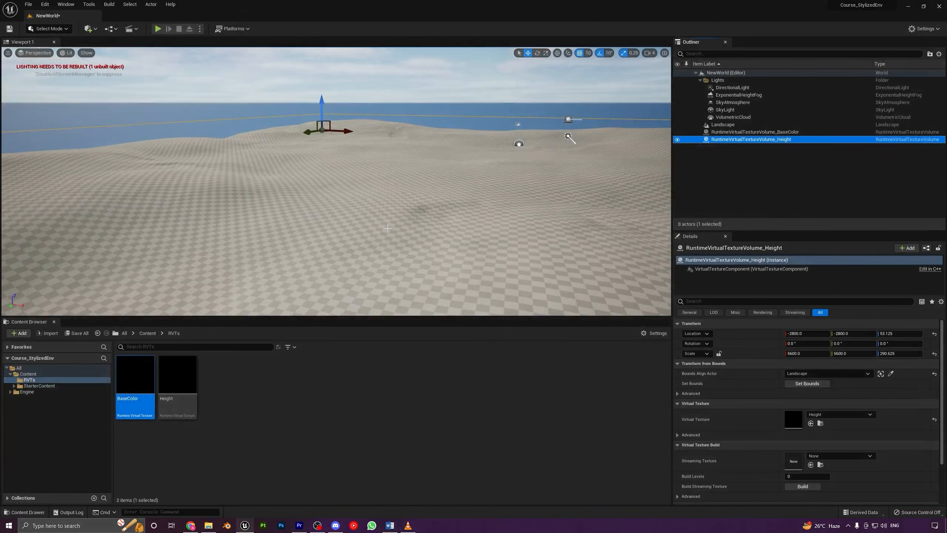
# Add the BaseColor and Height virtual textures as two elements of the landscape's Draw in Virtual Textures array
pyautogui.moveTo(519, 173); pyautogui.dragTo(558, 174, button='right')
pyautogui.click(518, 173)
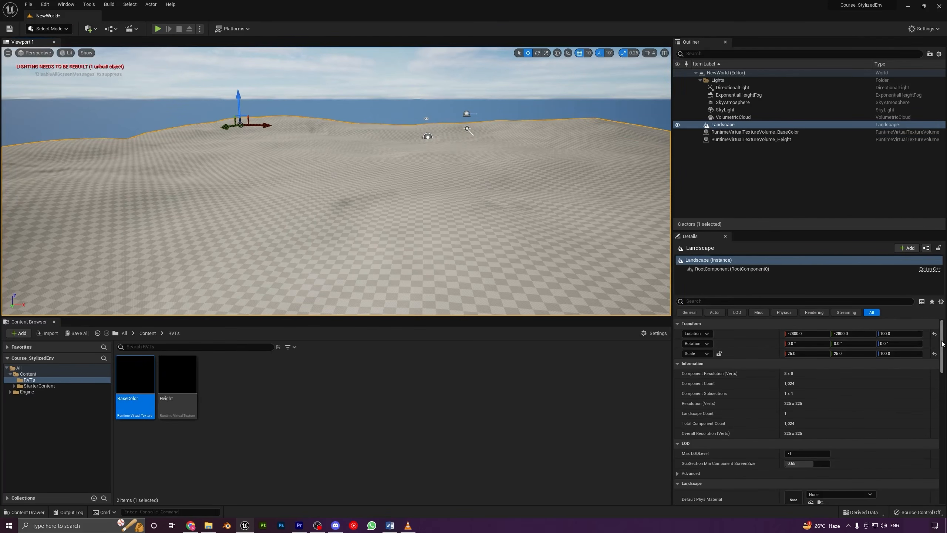
pyautogui.scroll(-3, 945, 367)
pyautogui.scroll(-10, 712, 386)
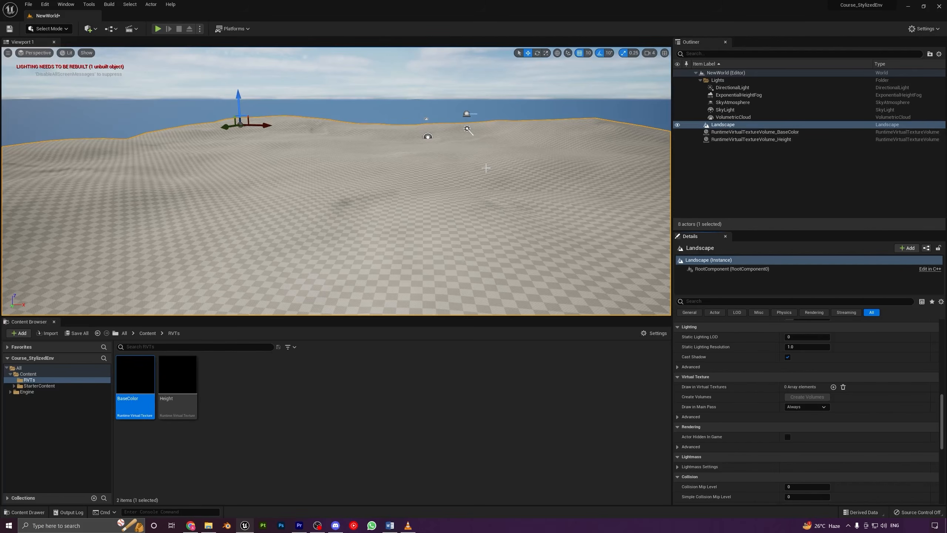
pyautogui.click(833, 387)
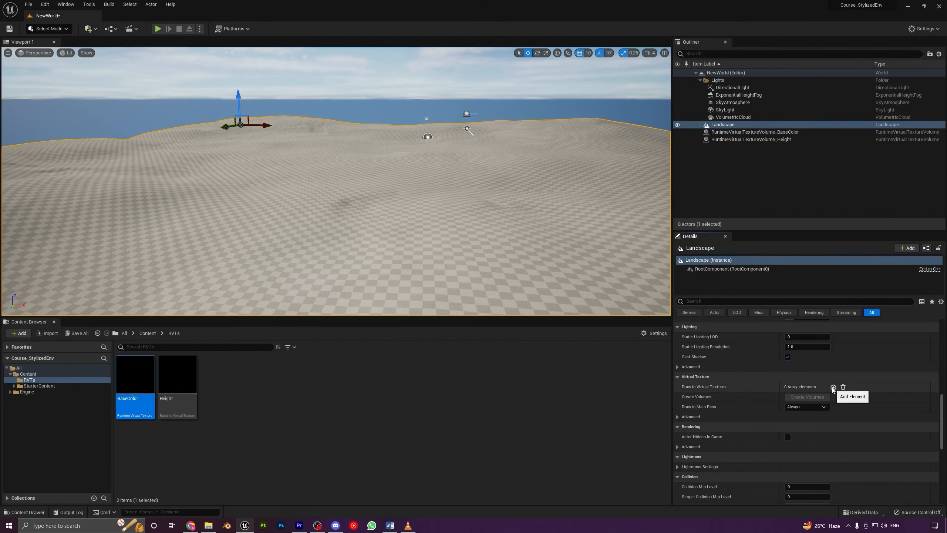
pyautogui.click(820, 398)
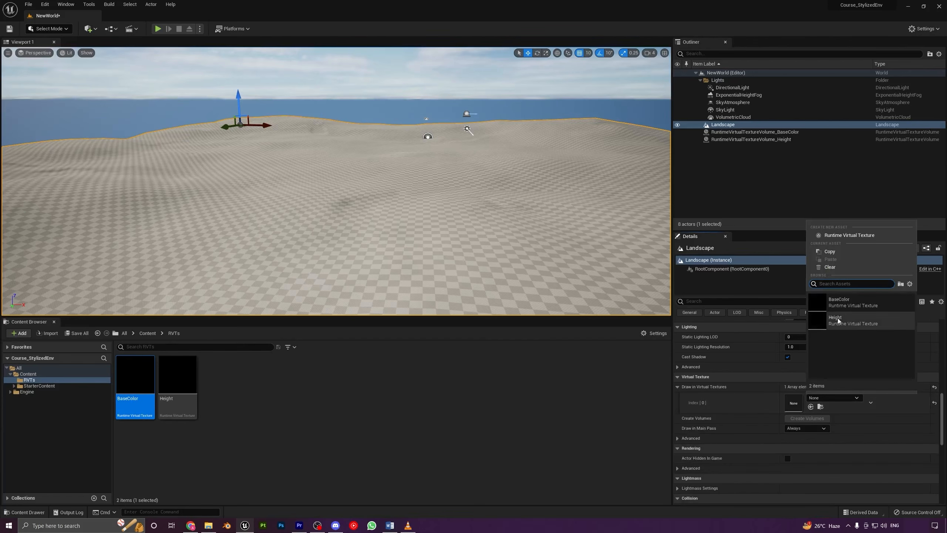
pyautogui.click(840, 305)
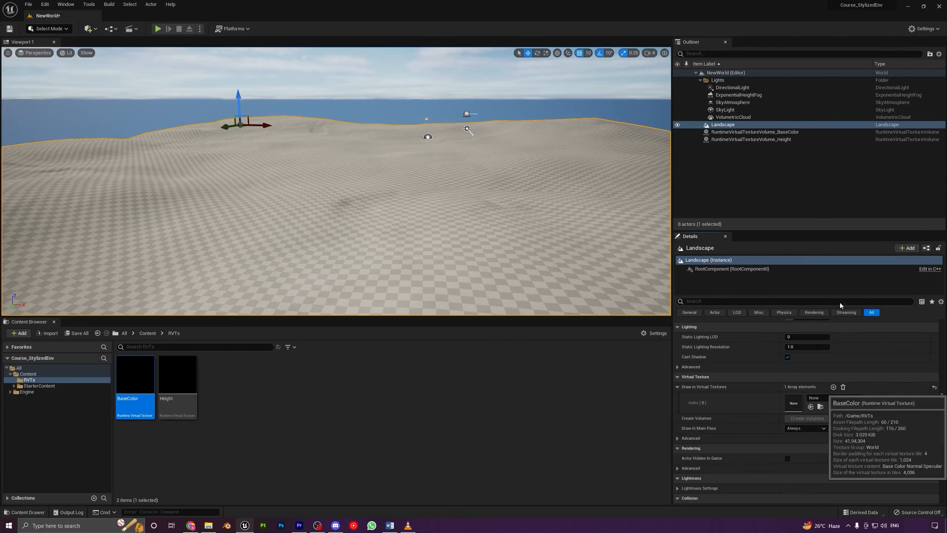
pyautogui.click(833, 387)
pyautogui.click(833, 418)
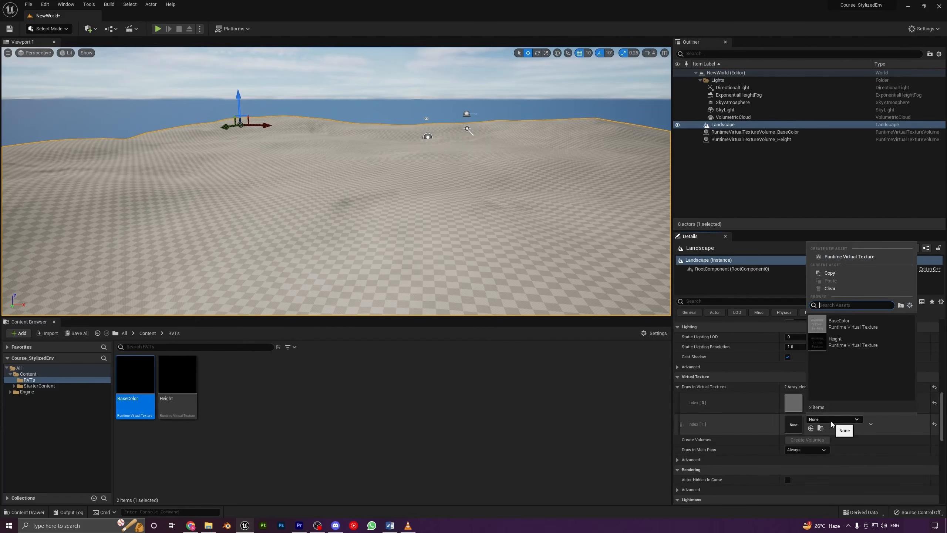
pyautogui.click(837, 341)
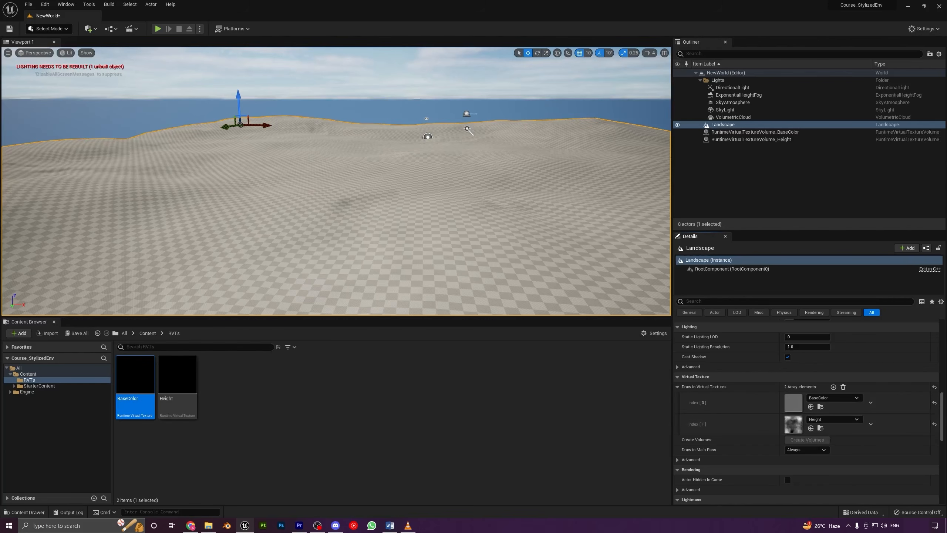
# Examine the entire landscape from farther away and compare its relief with the Height virtual texture's preview
pyautogui.press('s')
pyautogui.moveTo(447, 209); pyautogui.dragTo(416, 210, button='right')
pyautogui.press('d')
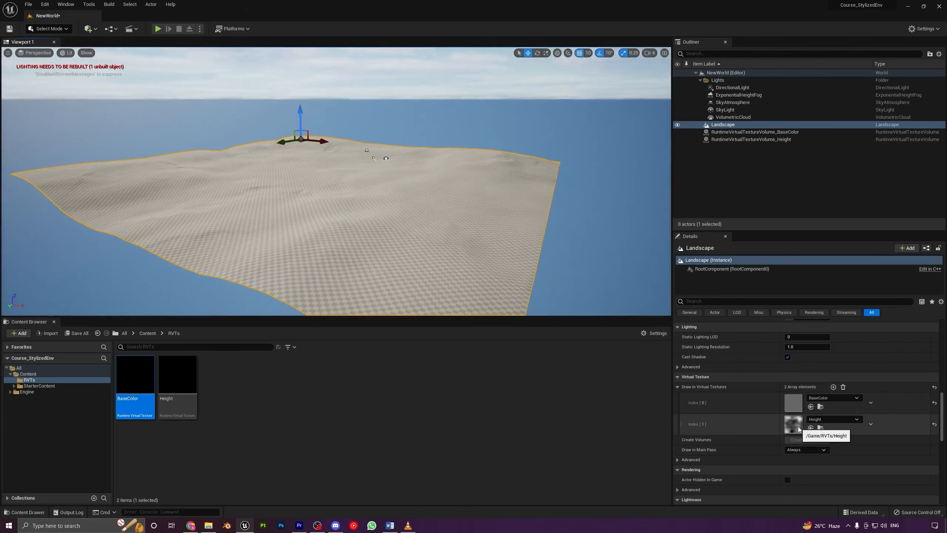
pyautogui.press('d')
pyautogui.moveTo(377, 199); pyautogui.dragTo(379, 199, button='right')
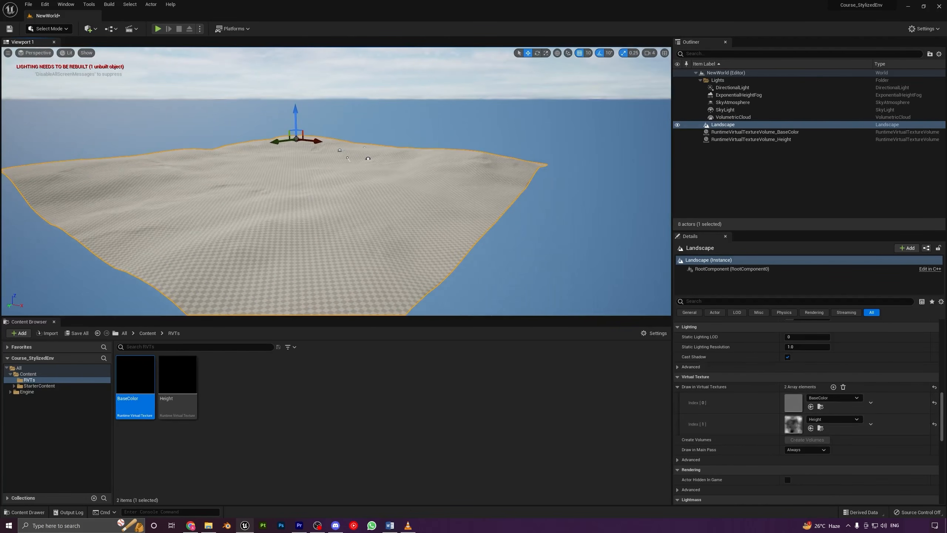
pyautogui.press('s')
pyautogui.moveTo(91, 172); pyautogui.dragTo(74, 170, button='right')
pyautogui.press('w')
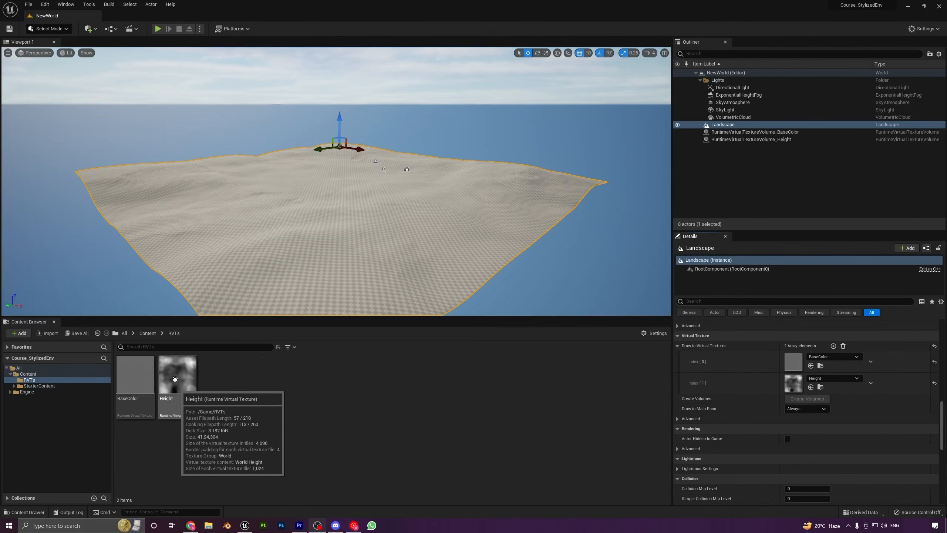
pyautogui.press('w')
pyautogui.moveTo(375, 200); pyautogui.dragTo(374, 208, button='right')
pyautogui.press('s')
# Switch to Landscape mode, set the Sculpt tool strength to 0.2 and try sculpting across the landscape as a height test
pyautogui.click(64, 30)
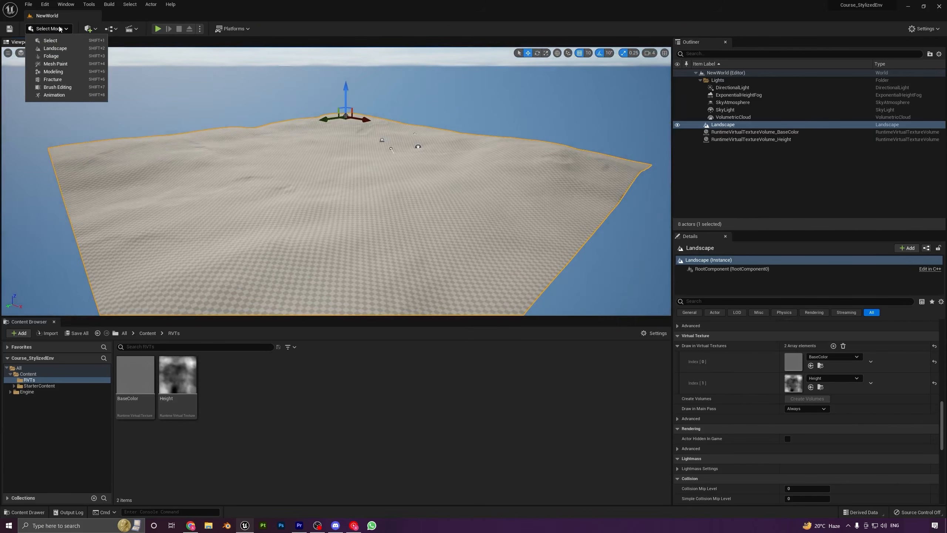
pyautogui.click(61, 49)
pyautogui.press('w')
pyautogui.moveTo(367, 173)
pyautogui.mouseDown(button='right')
pyautogui.moveTo(387, 195)
pyautogui.moveTo(369, 156)
pyautogui.mouseUp(button='right')
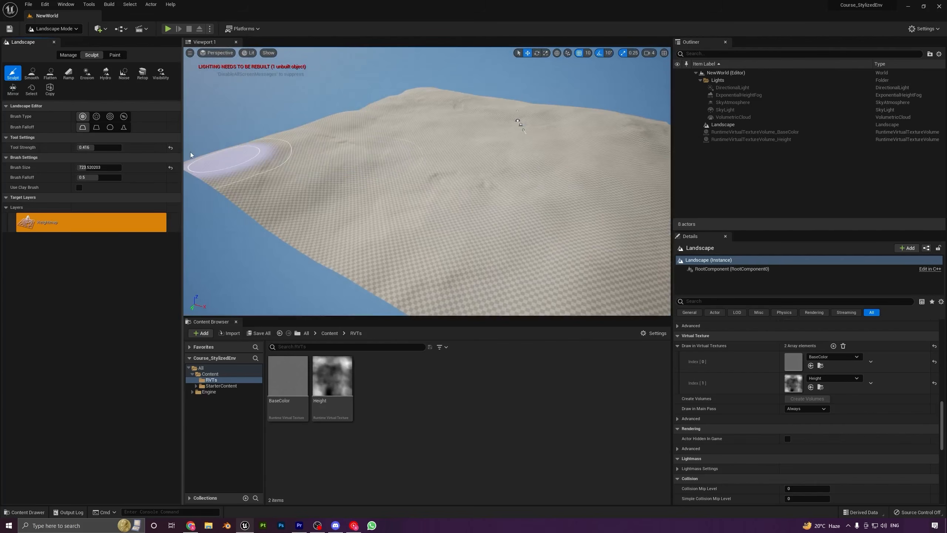
pyautogui.click(170, 149)
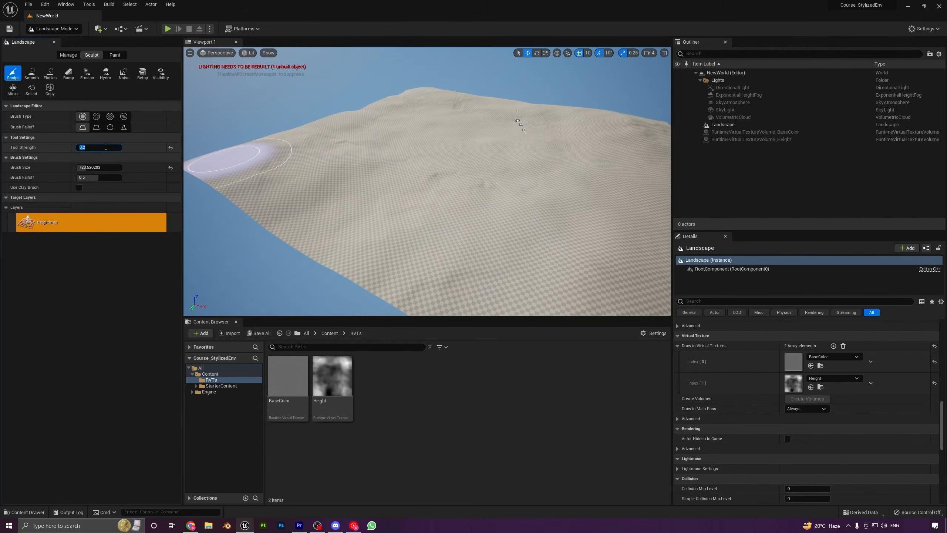
pyautogui.moveTo(389, 214)
pyautogui.mouseDown()
pyautogui.moveTo(446, 189)
pyautogui.moveTo(537, 247)
pyautogui.moveTo(528, 139)
pyautogui.mouseUp()
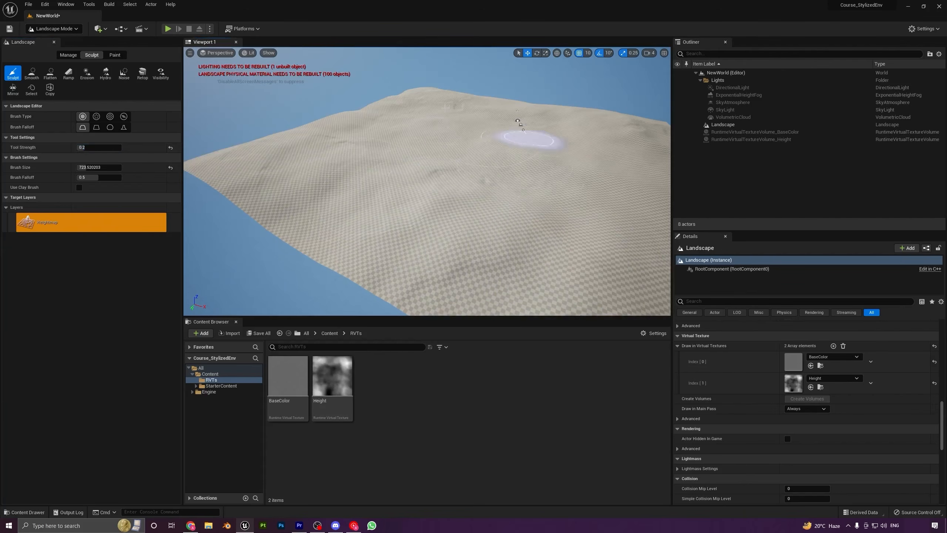
pyautogui.moveTo(525, 162); pyautogui.dragTo(530, 143, button='right')
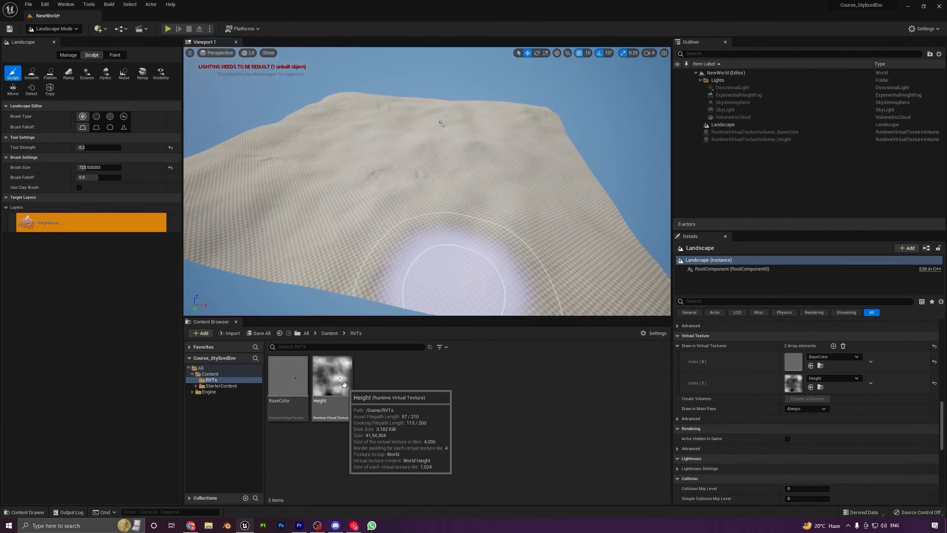
pyautogui.moveTo(466, 198)
pyautogui.mouseDown()
pyautogui.moveTo(543, 134)
pyautogui.moveTo(452, 115)
pyautogui.moveTo(274, 142)
pyautogui.moveTo(306, 202)
pyautogui.moveTo(549, 254)
pyautogui.moveTo(332, 144)
pyautogui.moveTo(373, 295)
pyautogui.mouseUp()
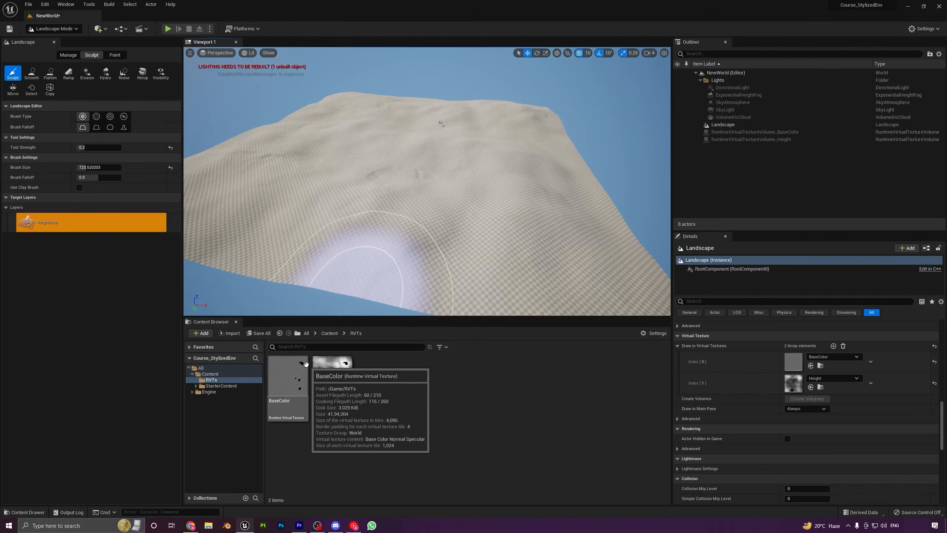
# Examine the sculpted hills and hollows from several angles against the BaseColor and Height texture thumbnails
pyautogui.moveTo(438, 261)
pyautogui.mouseDown(button='right')
pyautogui.moveTo(453, 238)
pyautogui.moveTo(447, 228)
pyautogui.mouseUp(button='right')
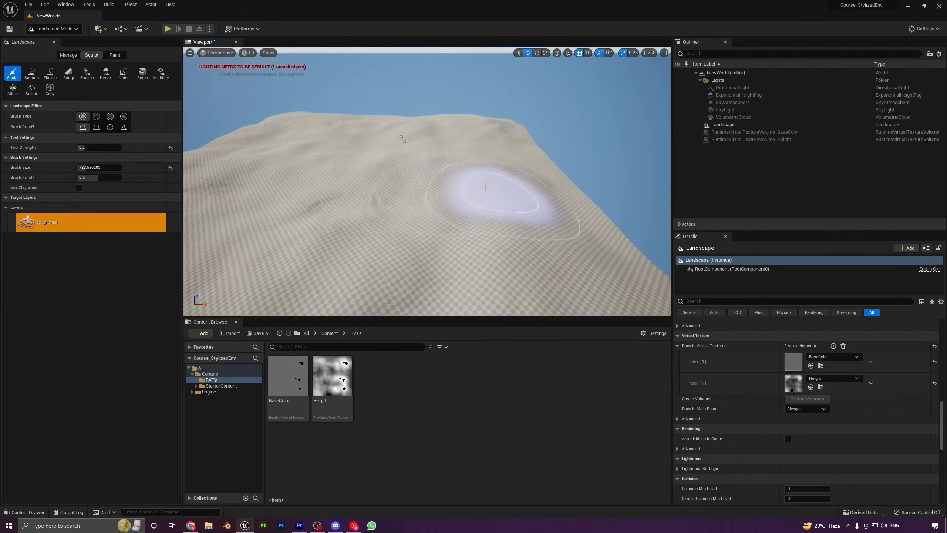
pyautogui.moveTo(513, 196)
pyautogui.mouseDown(button='right')
pyautogui.moveTo(527, 192)
pyautogui.moveTo(476, 193)
pyautogui.mouseUp(button='right')
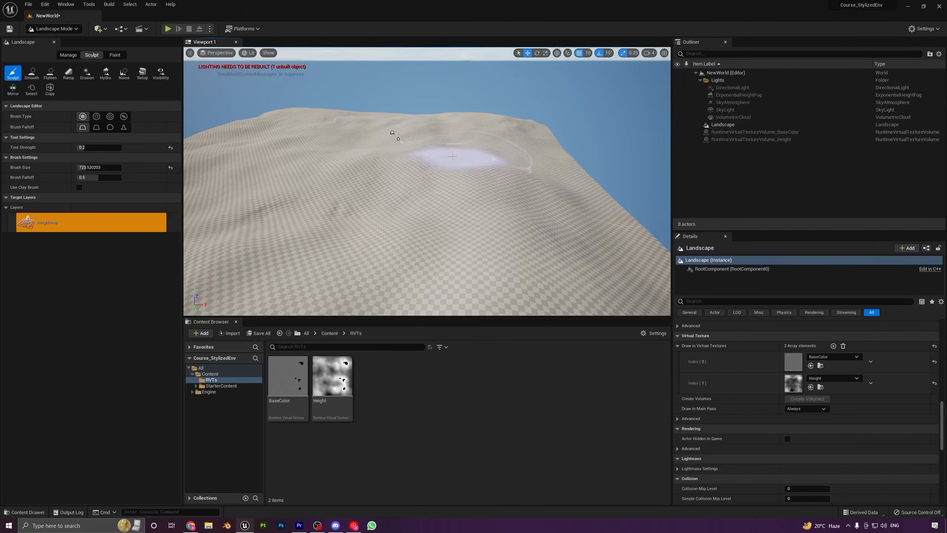
pyautogui.moveTo(455, 156); pyautogui.dragTo(451, 164, button='right')
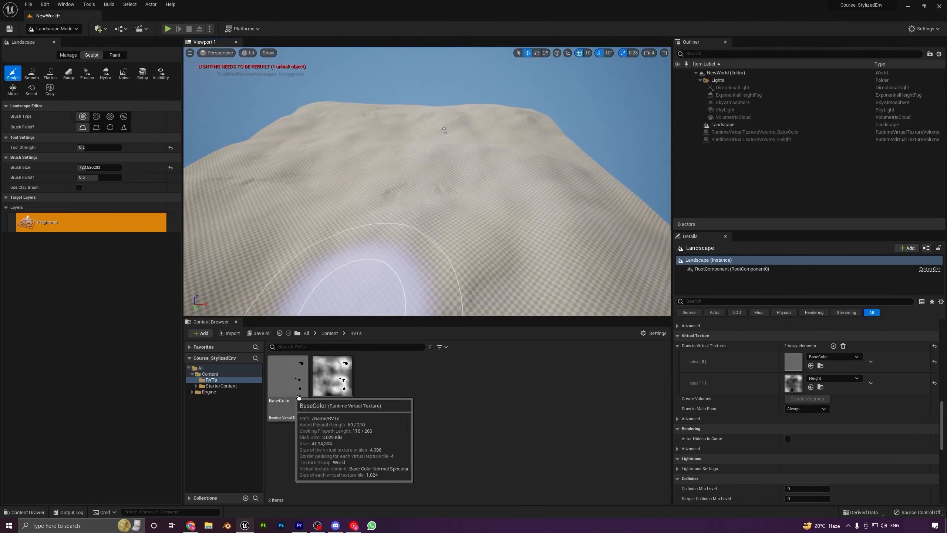
pyautogui.press('s')
pyautogui.moveTo(484, 192); pyautogui.dragTo(481, 195, button='right')
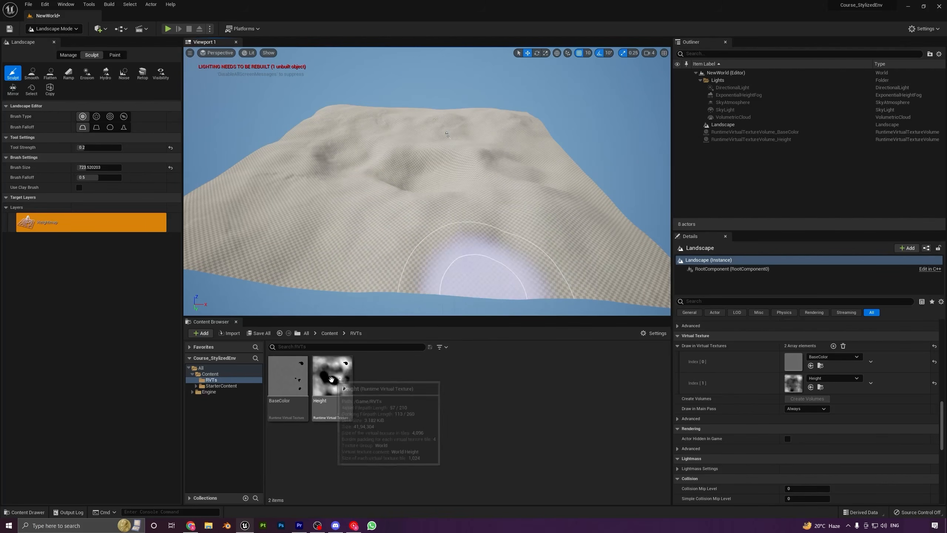
pyautogui.press('s')
pyautogui.moveTo(440, 258)
pyautogui.mouseDown(button='right')
pyautogui.moveTo(444, 232)
pyautogui.moveTo(488, 247)
pyautogui.moveTo(452, 272)
pyautogui.mouseUp(button='right')
pyautogui.press('w')
pyautogui.press('w')
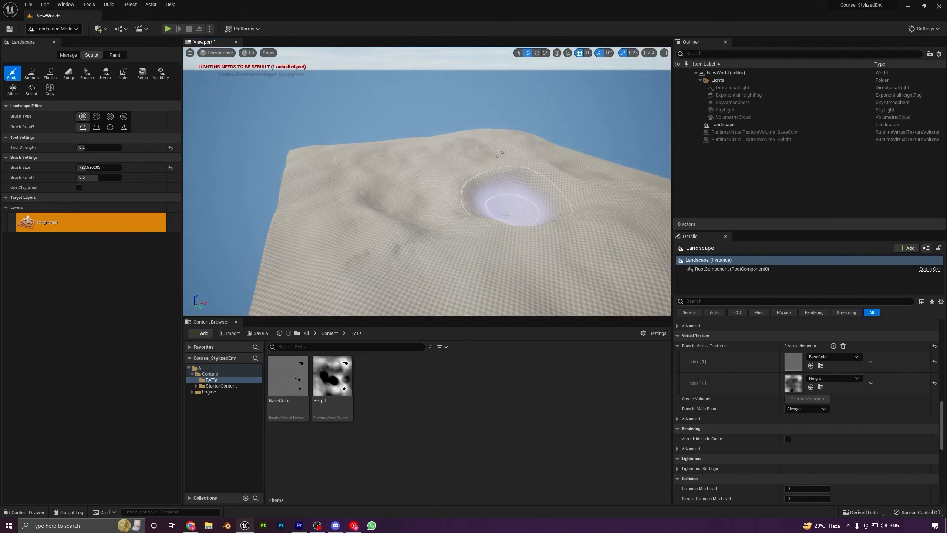
pyautogui.moveTo(479, 198)
pyautogui.mouseDown(button='right')
pyautogui.moveTo(446, 199)
pyautogui.moveTo(485, 206)
pyautogui.mouseUp(button='right')
pyautogui.press('s')
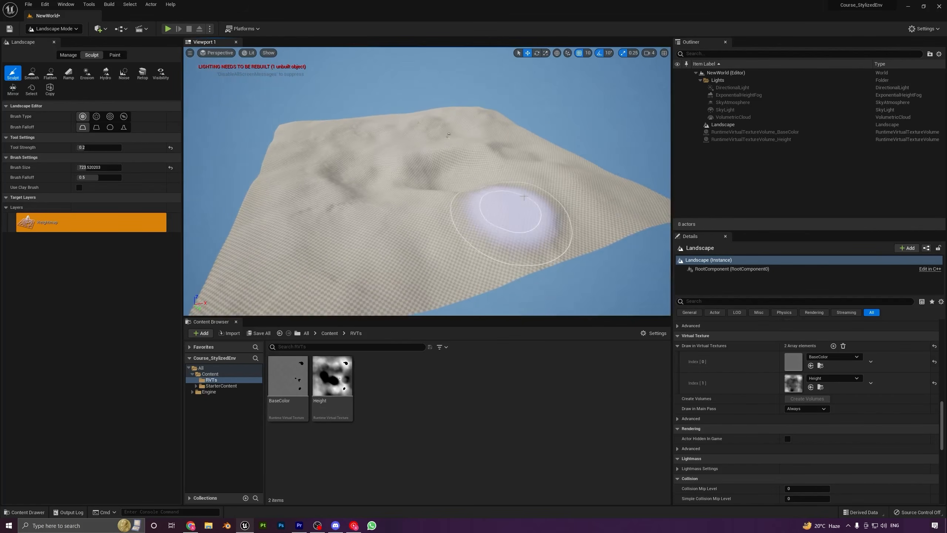
# Undo the test sculpting strokes on the landscape
pyautogui.hotkey('ctrl', 'z')
pyautogui.hotkey('ctrl', 'z')
pyautogui.moveTo(612, 143)
pyautogui.mouseDown(button='right')
pyautogui.moveTo(630, 148)
pyautogui.moveTo(548, 143)
pyautogui.mouseUp(button='right')
pyautogui.hotkey('ctrl', 'z')
pyautogui.hotkey('ctrl', 'z')
# Check the landscape's overall shape from different viewpoints around the terrain
pyautogui.press('a')
pyautogui.moveTo(498, 170)
pyautogui.mouseDown(button='right')
pyautogui.moveTo(522, 169)
pyautogui.moveTo(508, 164)
pyautogui.moveTo(540, 147)
pyautogui.mouseUp(button='right')
pyautogui.press('w')
pyautogui.moveTo(373, 220)
pyautogui.mouseDown(button='right')
pyautogui.moveTo(389, 237)
pyautogui.moveTo(447, 255)
pyautogui.mouseUp(button='right')
pyautogui.press('a')
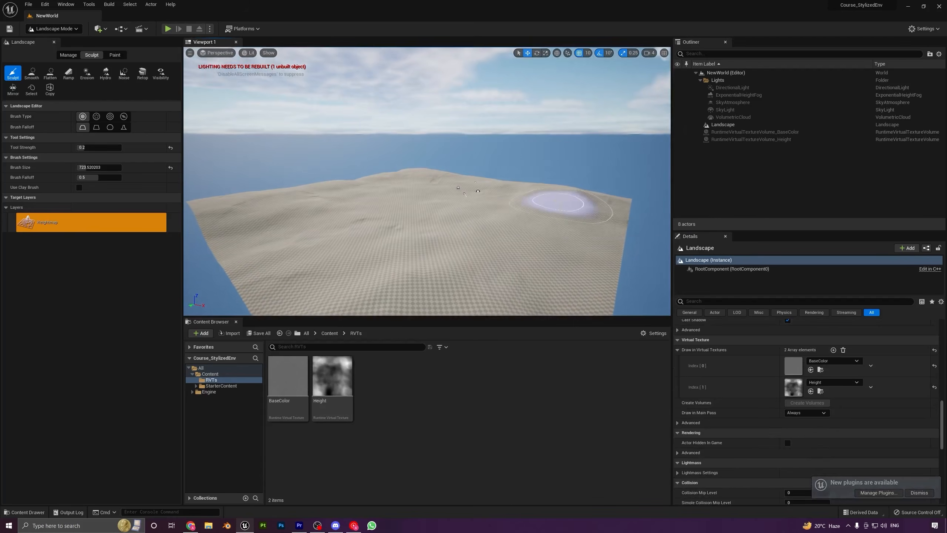
pyautogui.moveTo(510, 219)
pyautogui.mouseDown(button='right')
pyautogui.moveTo(517, 204)
pyautogui.moveTo(515, 232)
pyautogui.moveTo(530, 248)
pyautogui.moveTo(511, 219)
pyautogui.mouseUp(button='right')
pyautogui.press('w')
pyautogui.press('s')
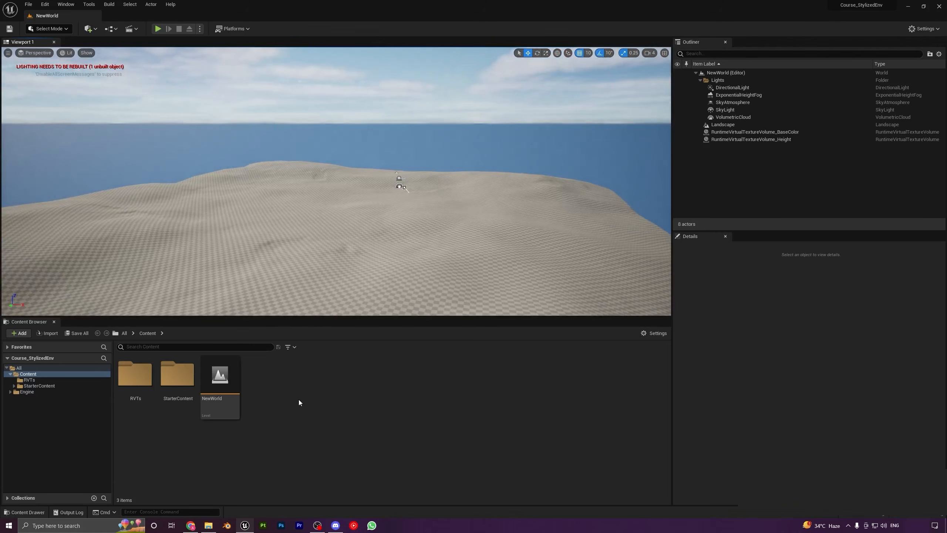
# Create a folder named Materials inside the Content folder and open it
pyautogui.rightClick(299, 399)
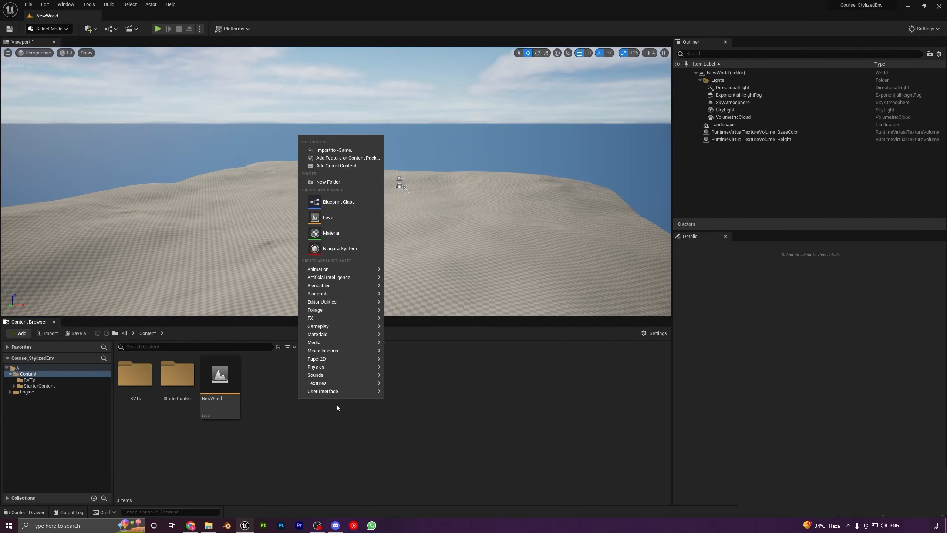
pyautogui.click(341, 181)
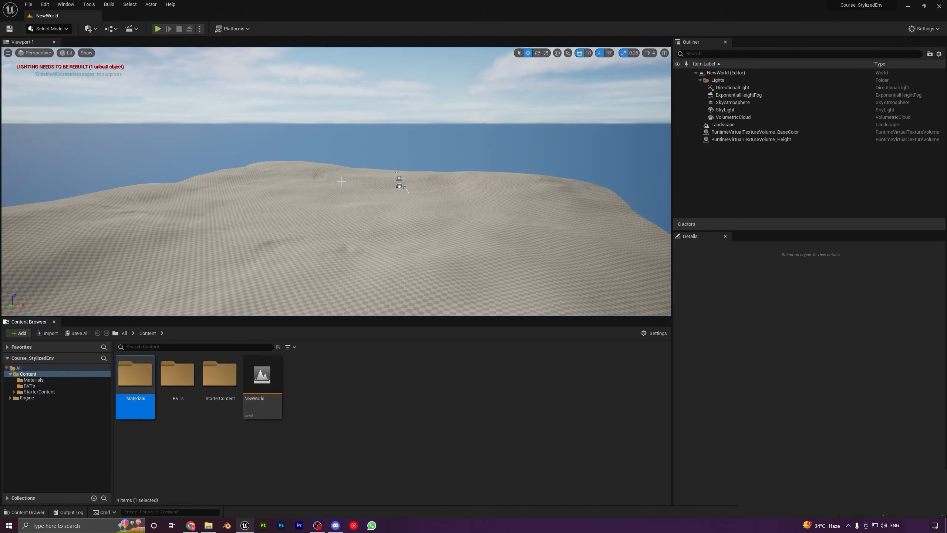
pyautogui.press('Return')
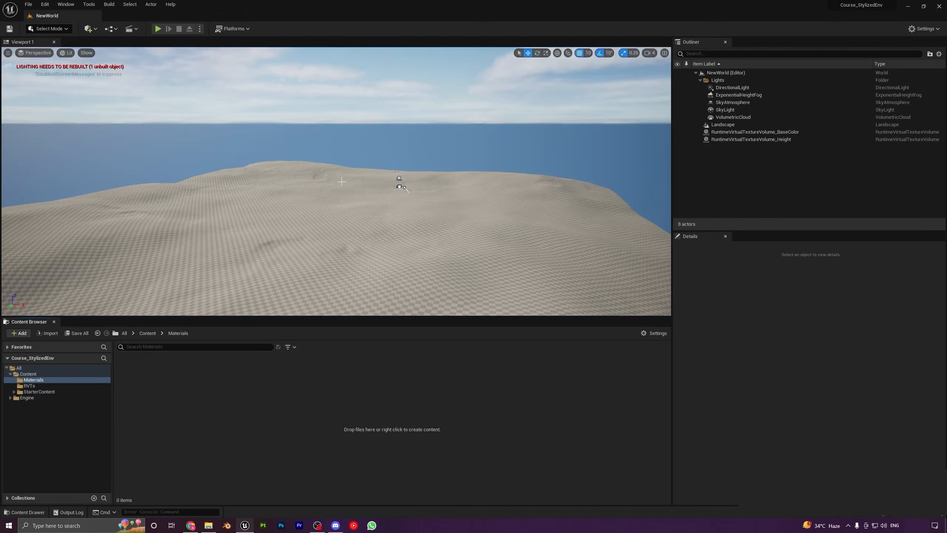
# Create a material named Landscape_MasterMaterial in the Materials folder and open it for editing
pyautogui.rightClick(195, 385)
pyautogui.click(242, 219)
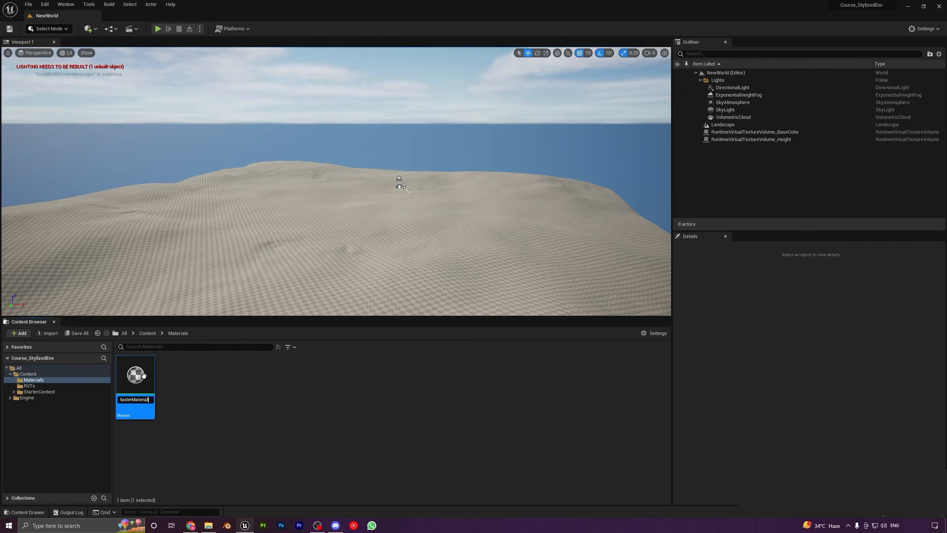
pyautogui.press('Return')
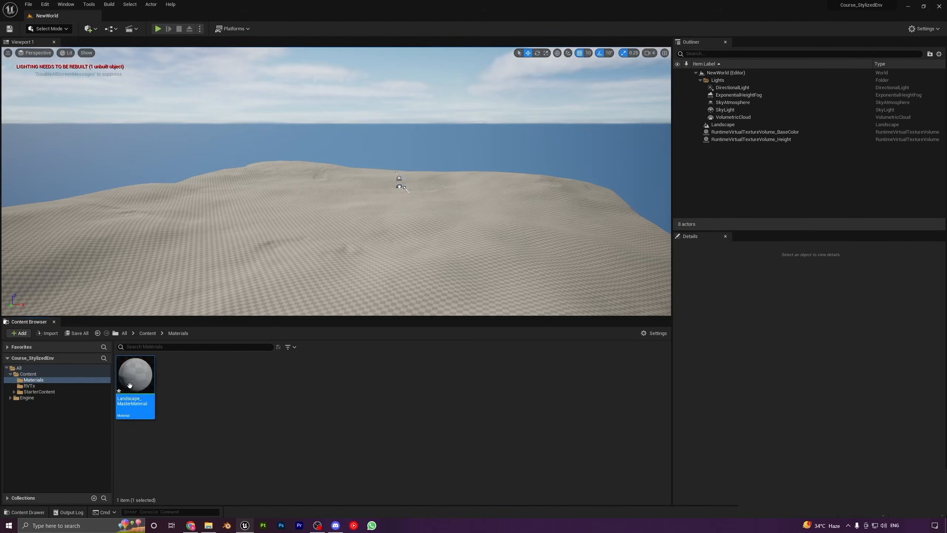
pyautogui.doubleClick(137, 375)
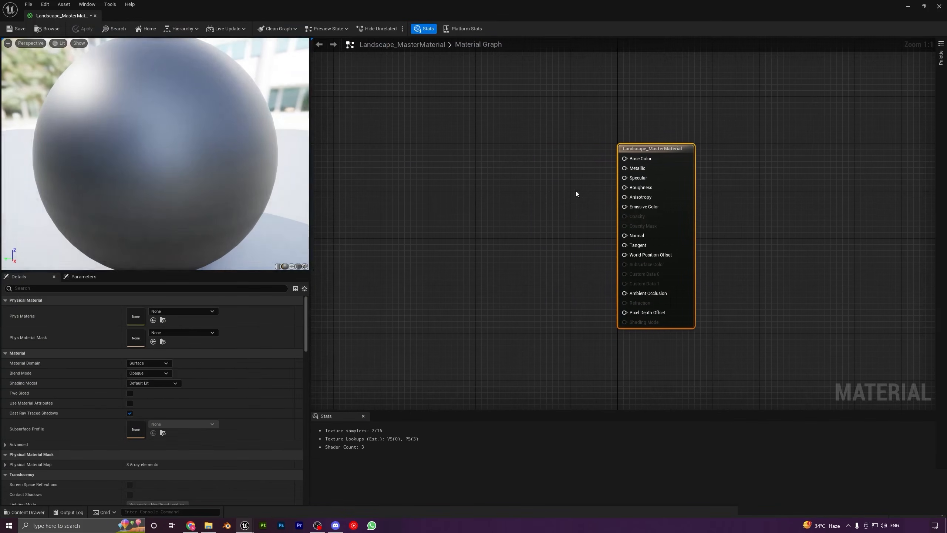
# Add a Runtime Virtual Texture Output node to the material graph and place it directly above the main material node
pyautogui.moveTo(515, 244); pyautogui.dragTo(524, 206, button='right')
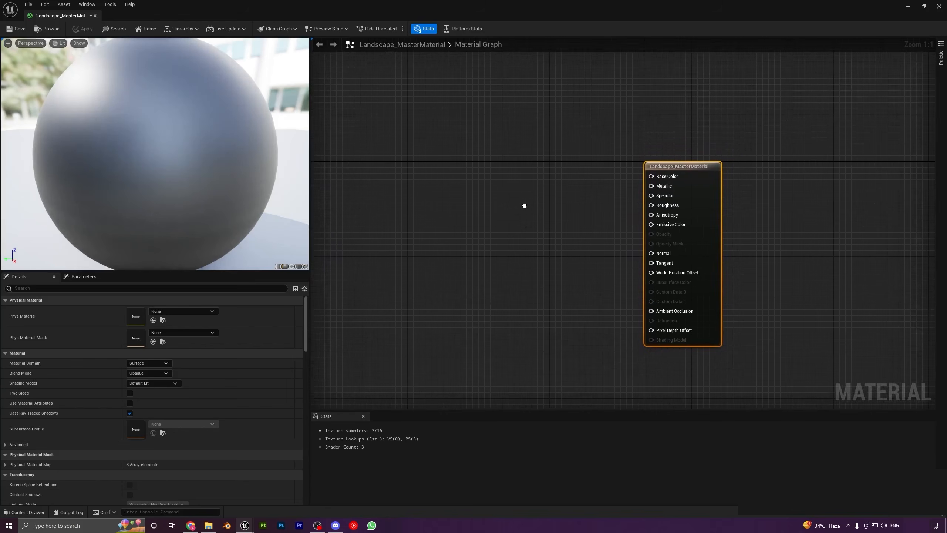
pyautogui.rightClick(423, 184)
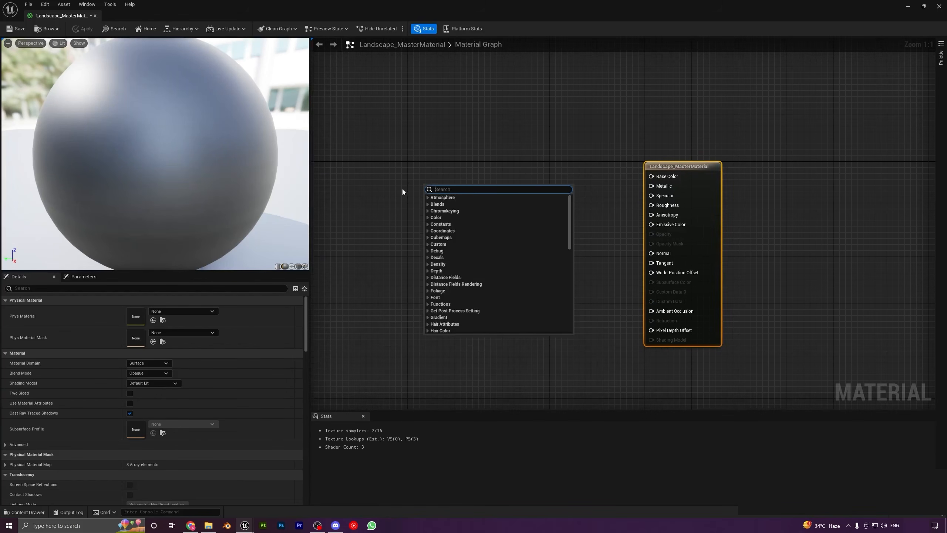
pyautogui.write('runt')
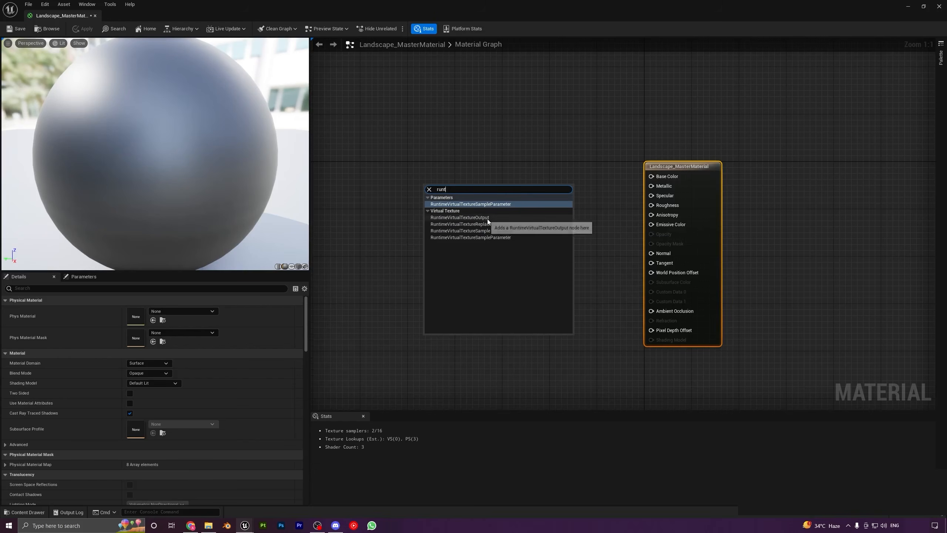
pyautogui.click(416, 180)
pyautogui.rightClick(417, 181)
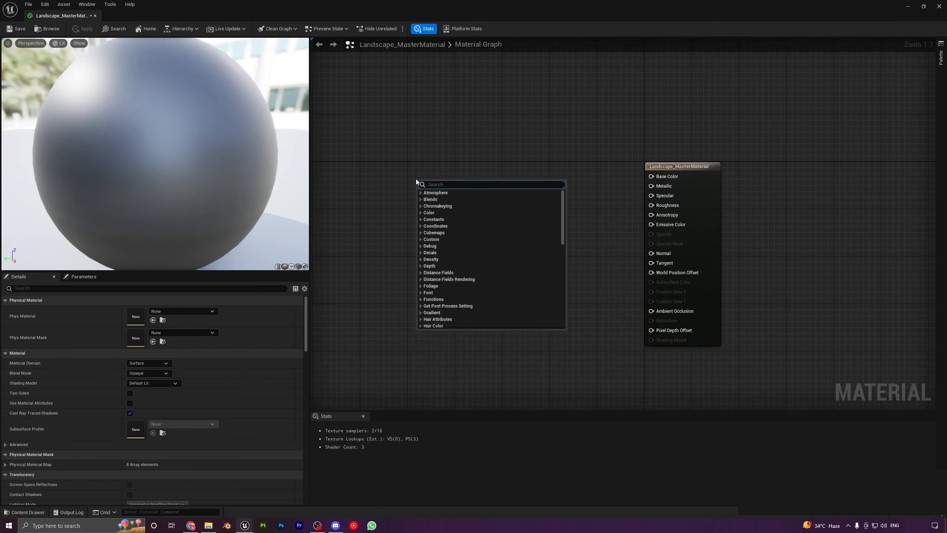
pyautogui.write('runtim')
pyautogui.press('Down')
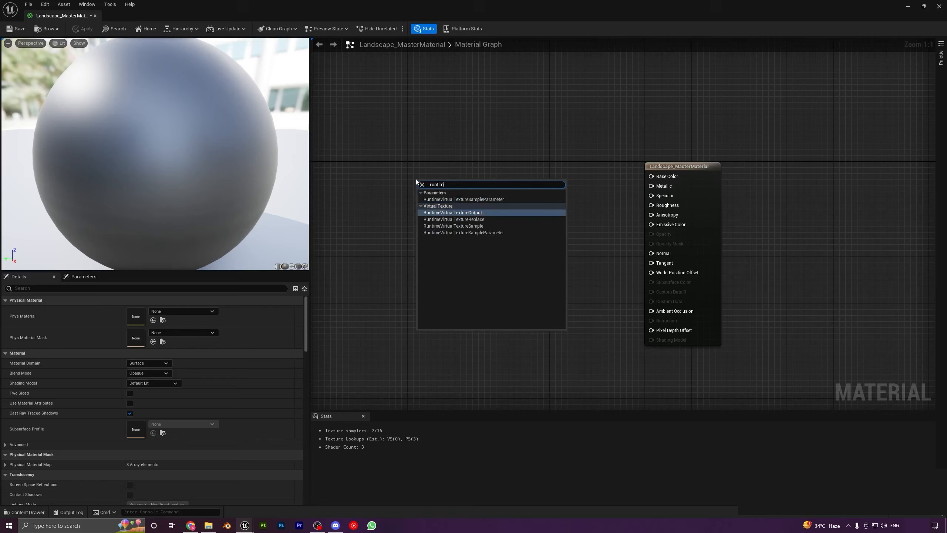
pyautogui.press('Return')
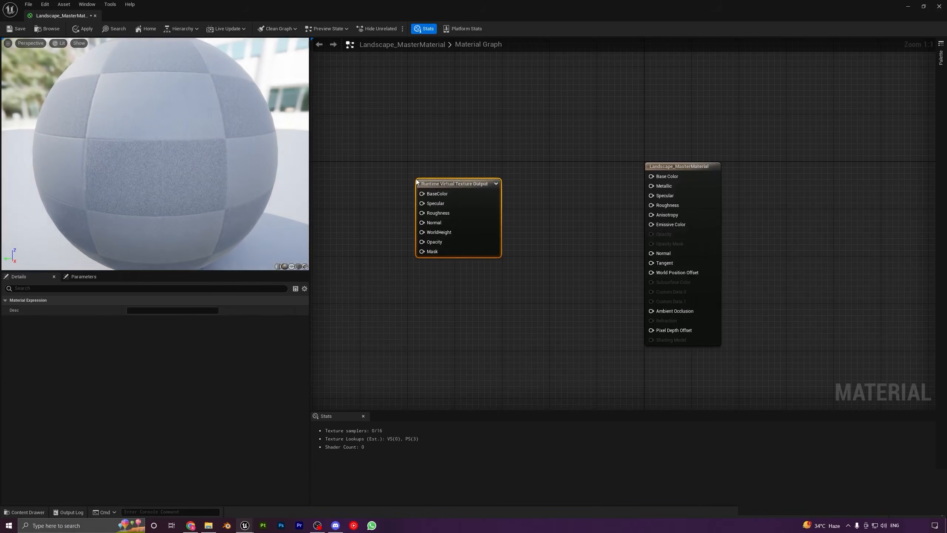
pyautogui.moveTo(462, 184); pyautogui.dragTo(683, 84)
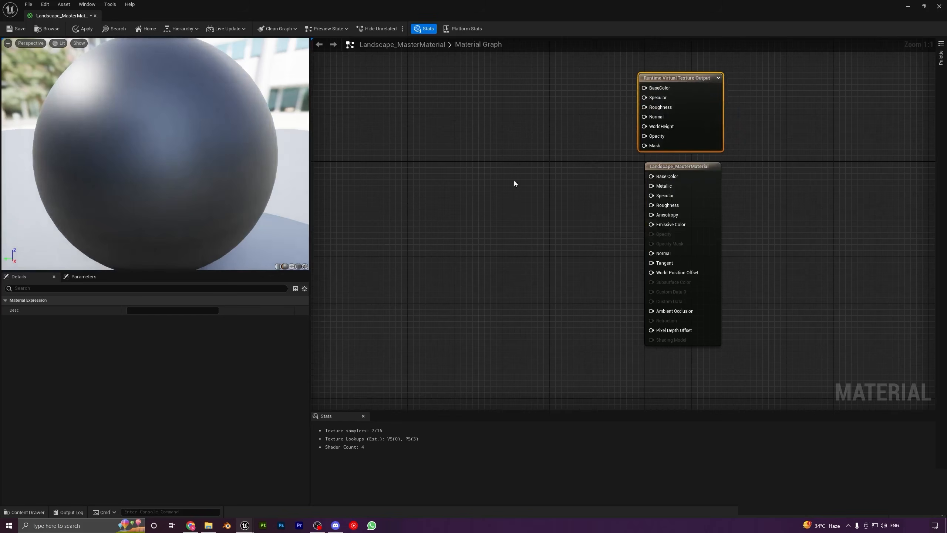
pyautogui.moveTo(514, 180); pyautogui.dragTo(514, 196, button='right')
pyautogui.moveTo(644, 198); pyautogui.dragTo(547, 190)
pyautogui.rightClick(469, 238)
pyautogui.click(382, 210)
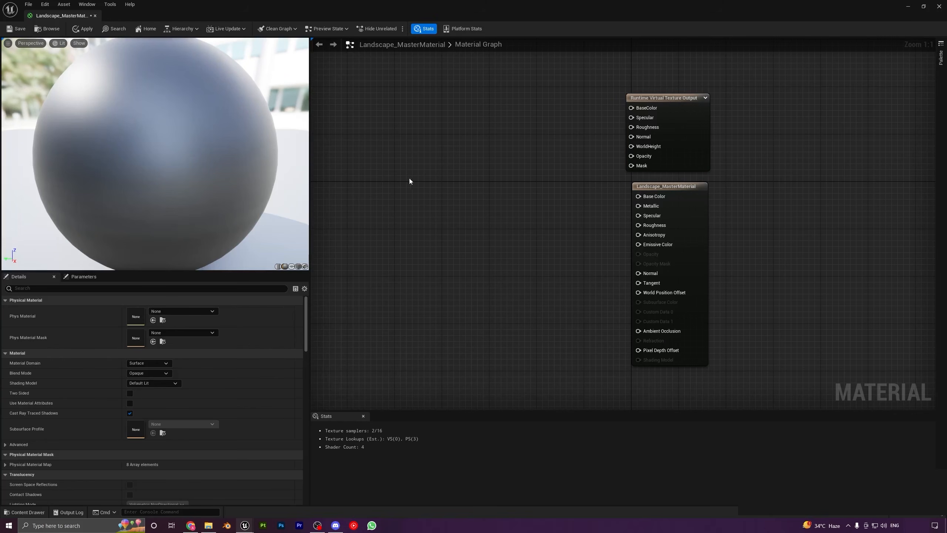
pyautogui.moveTo(409, 181); pyautogui.dragTo(423, 188, button='right')
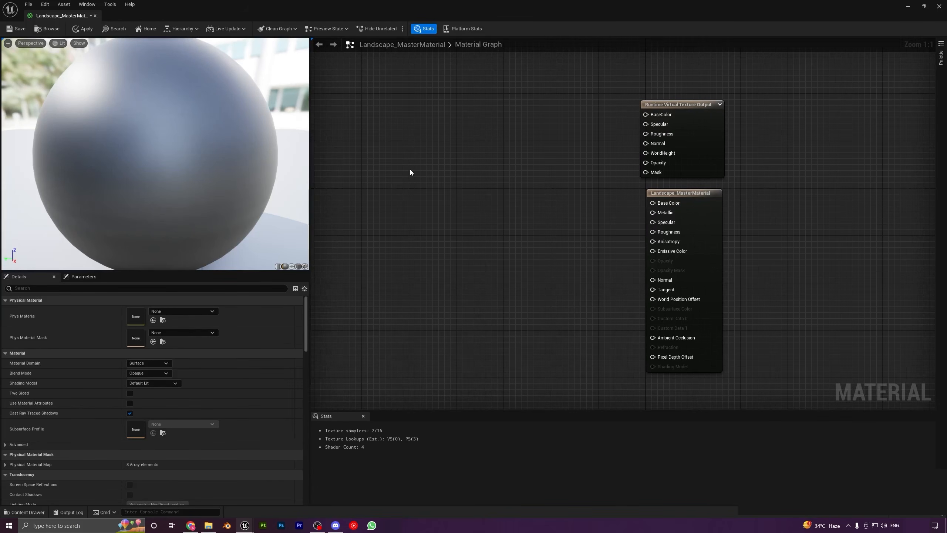
pyautogui.moveTo(449, 233); pyautogui.dragTo(416, 217, button='right')
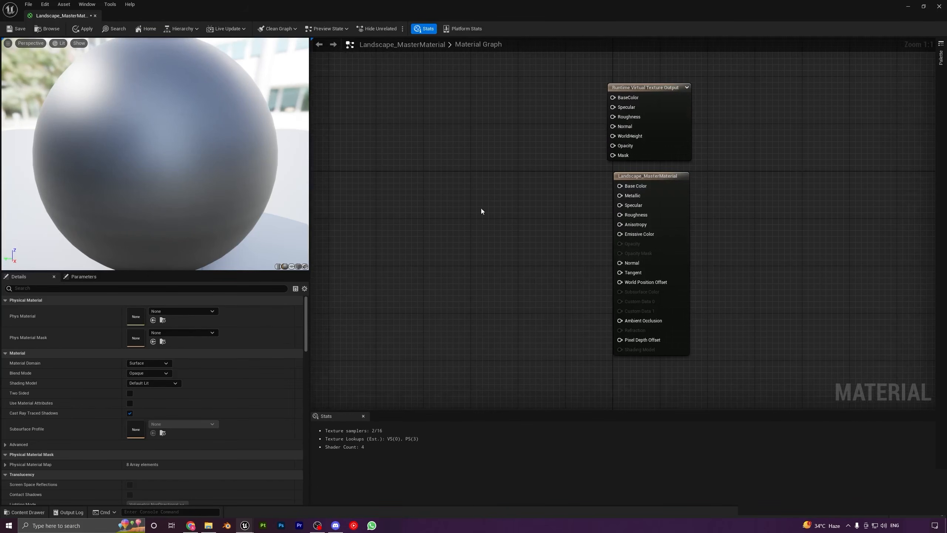
pyautogui.moveTo(418, 168); pyautogui.dragTo(471, 184, button='right')
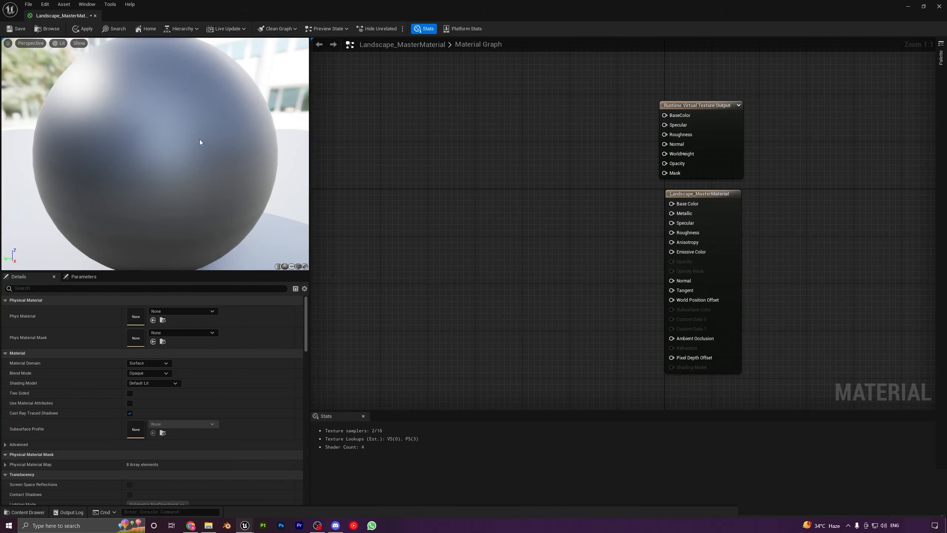
pyautogui.moveTo(160, 13); pyautogui.dragTo(518, 233)
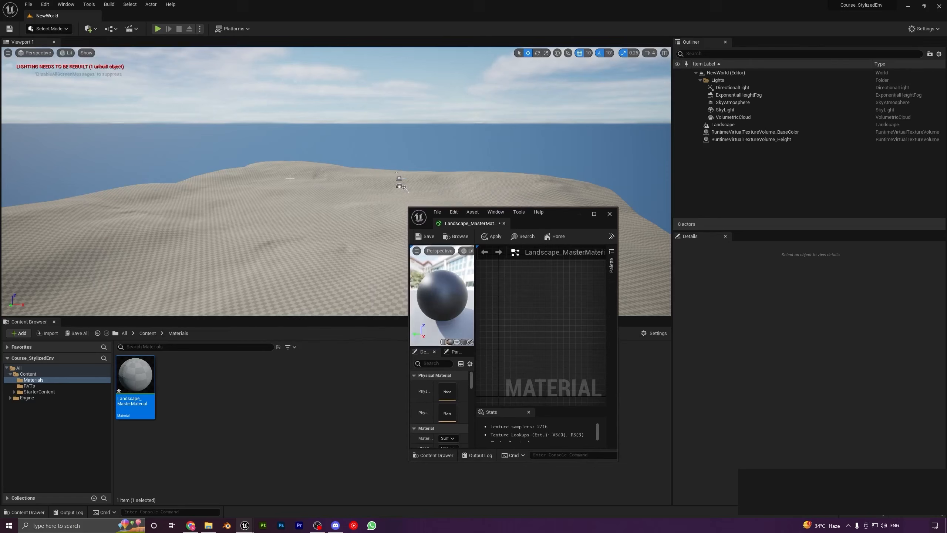
pyautogui.click(595, 215)
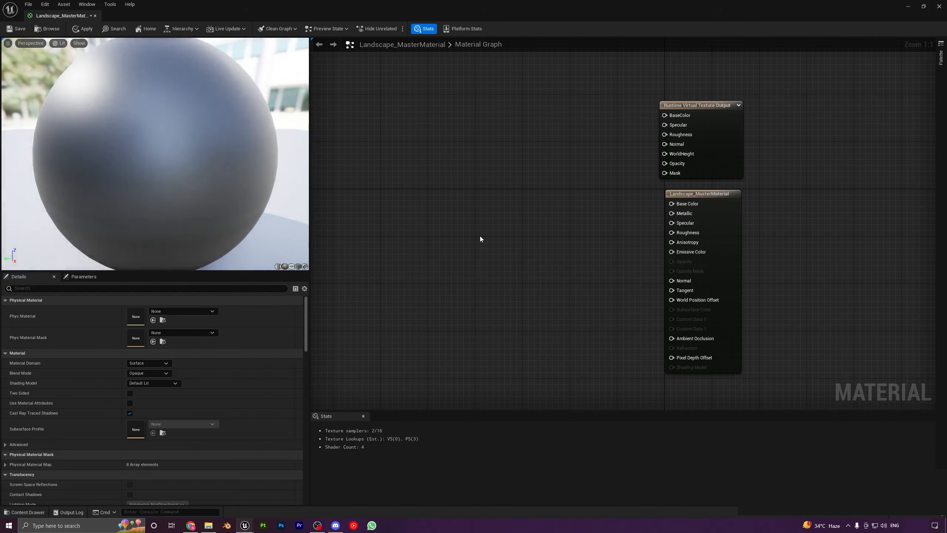
# Add a LandscapeLayerBlend node to the graph and position it beside the main material node's inputs
pyautogui.rightClick(479, 235)
pyautogui.write('lands')
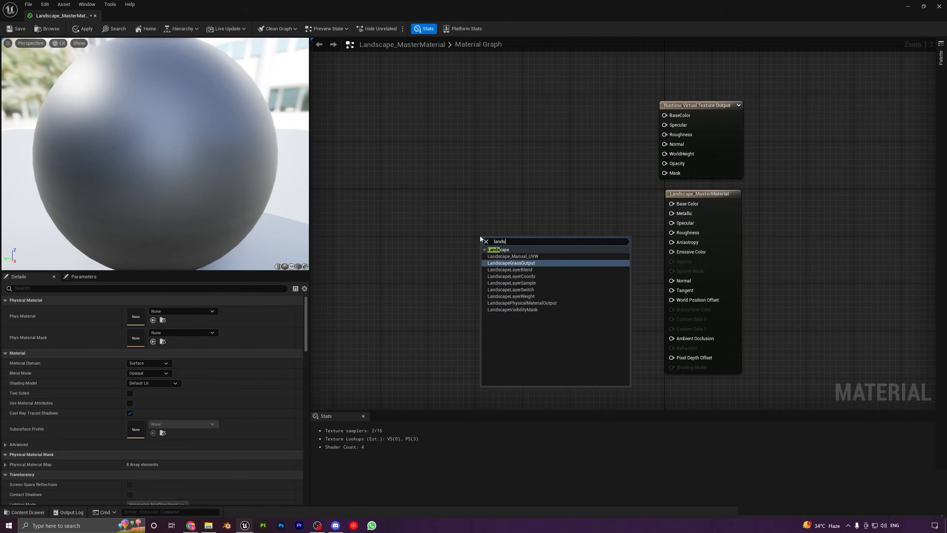
pyautogui.write('ca')
pyautogui.press('Down')
pyautogui.press('Return')
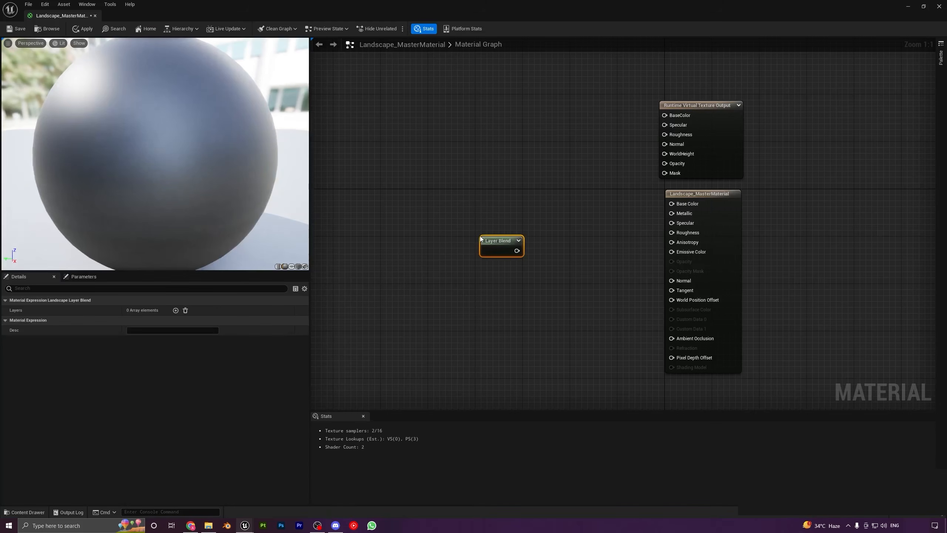
pyautogui.moveTo(511, 245); pyautogui.dragTo(501, 222)
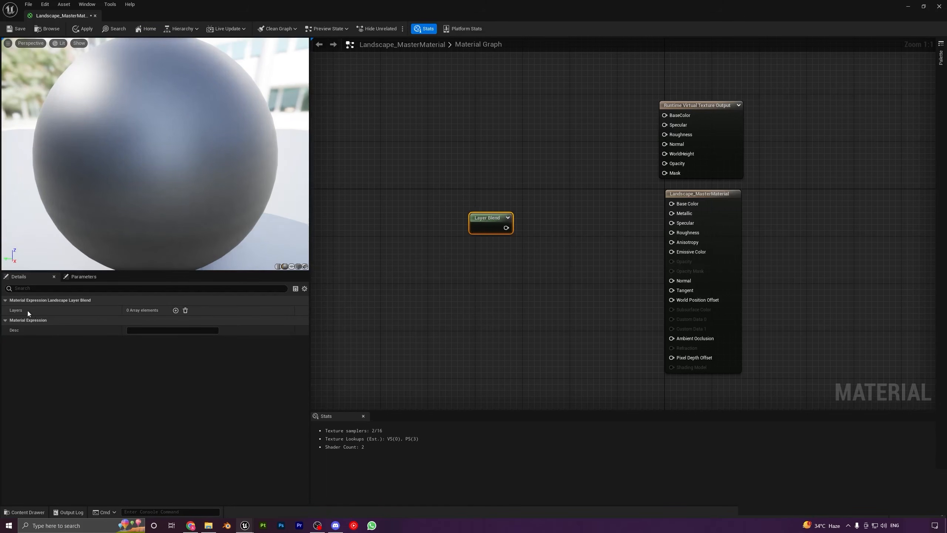
# Add four layers to the Layer Blend node and name the first one Ground
pyautogui.click(176, 310)
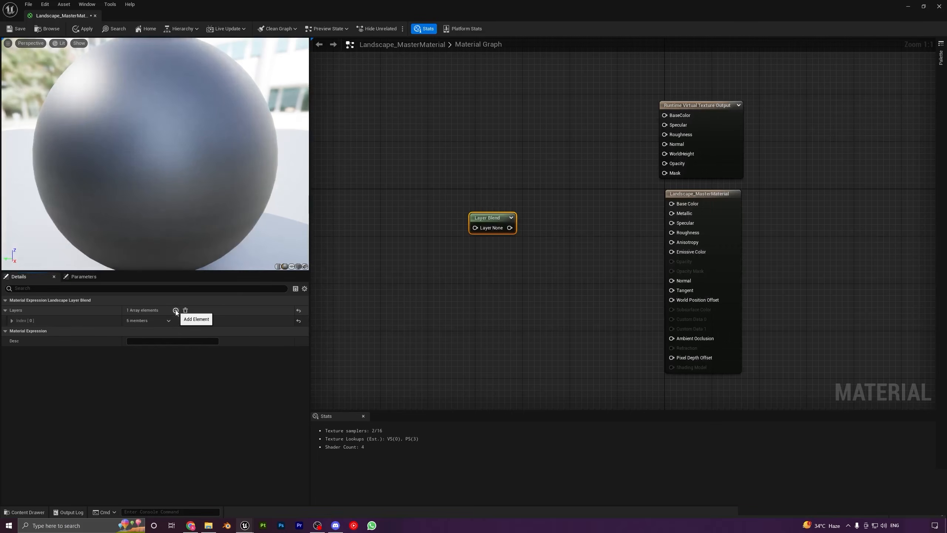
pyautogui.click(176, 310)
pyautogui.click(176, 311)
pyautogui.click(176, 310)
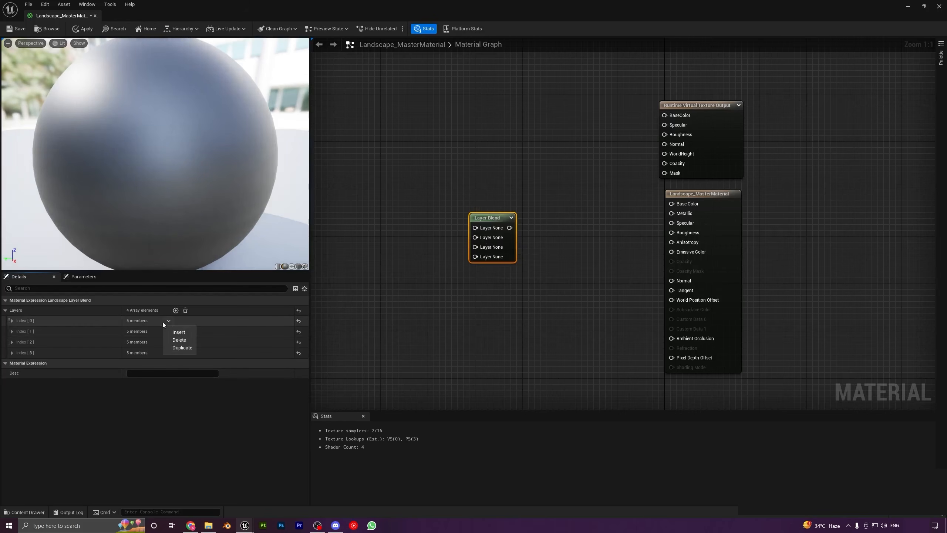
pyautogui.click(12, 320)
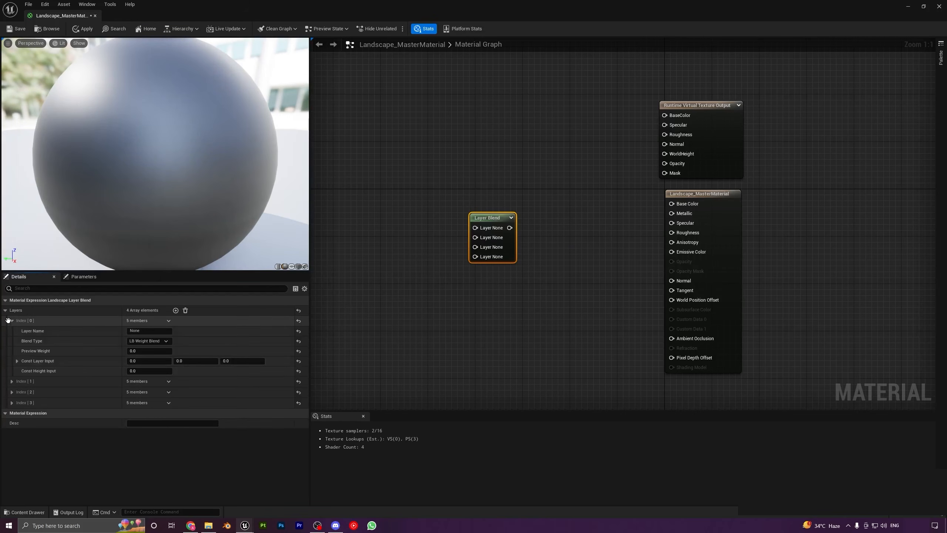
pyautogui.click(160, 330)
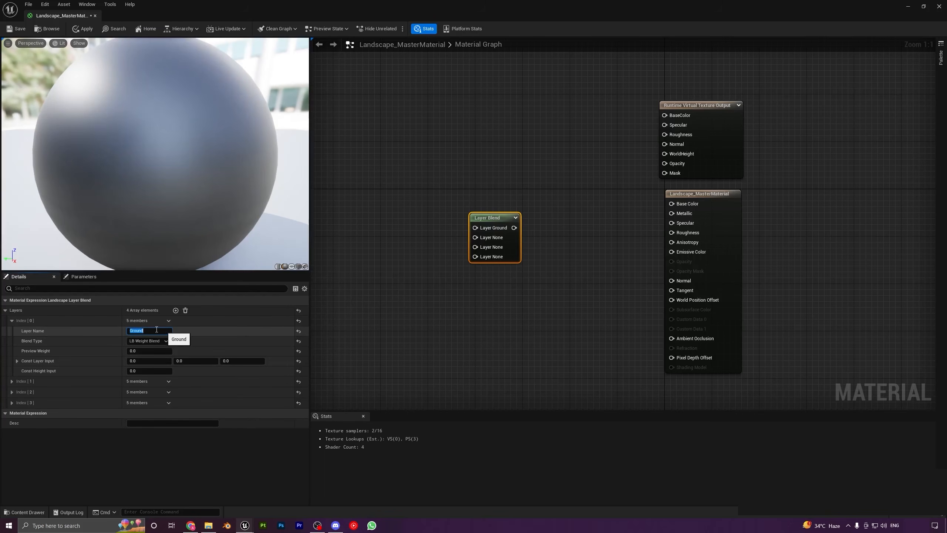
# Name the Layer Blend node's second layer Grass_Light and its third layer Grass
pyautogui.click(54, 381)
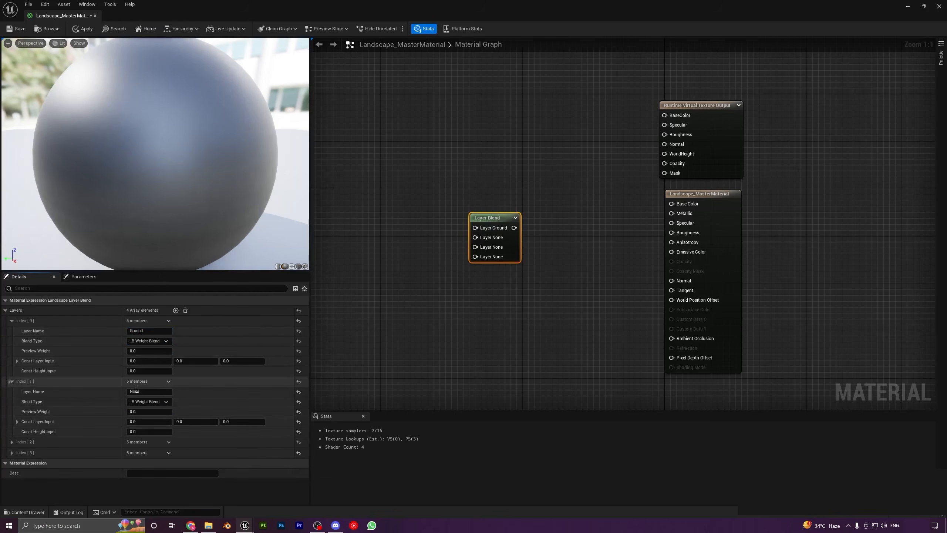
pyautogui.click(137, 390)
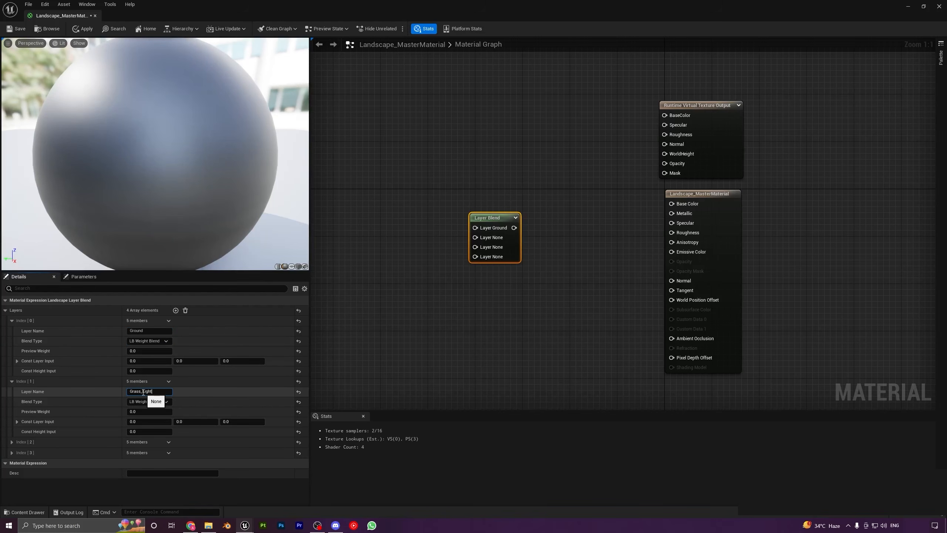
pyautogui.press('Return')
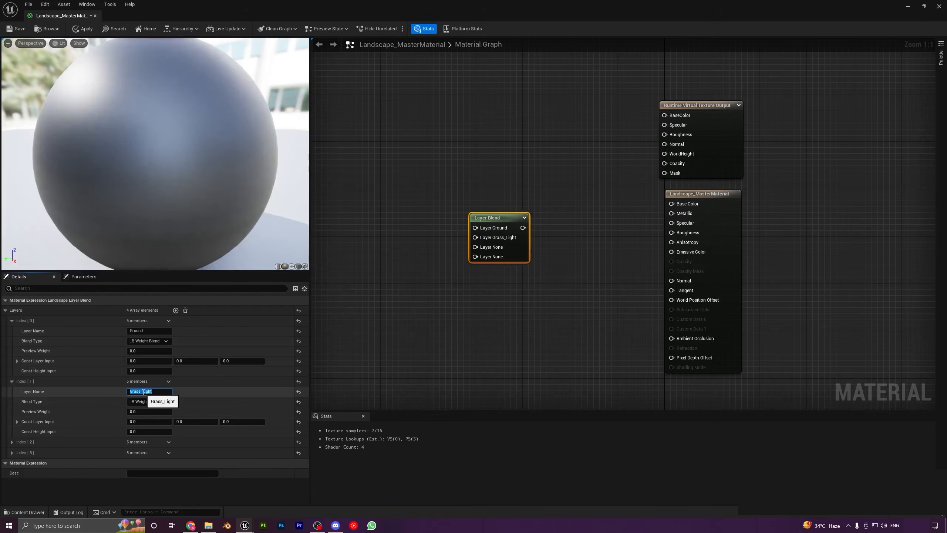
pyautogui.click(12, 442)
pyautogui.click(165, 451)
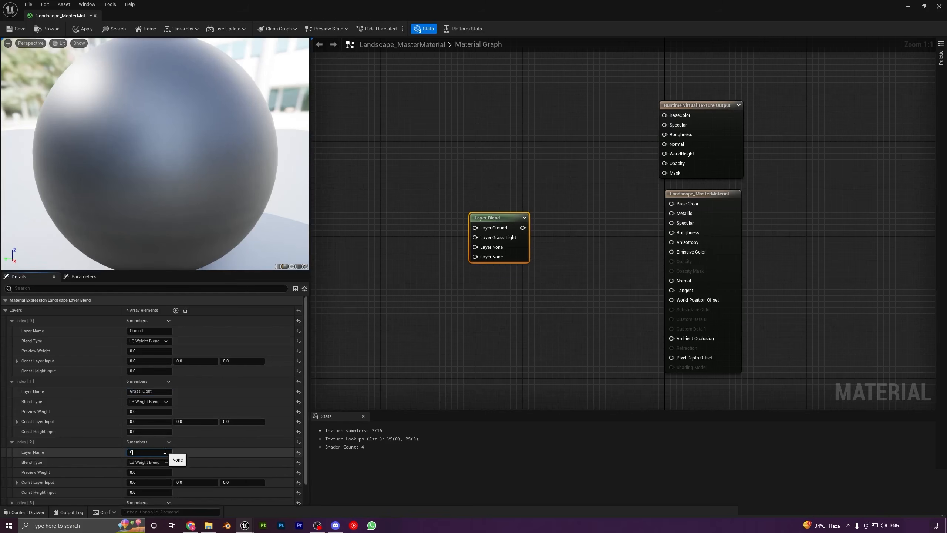
pyautogui.write('Grass')
pyautogui.press('Return')
# Name the Layer Blend node's fourth layer Grass_Dark
pyautogui.scroll(-2, 209, 426)
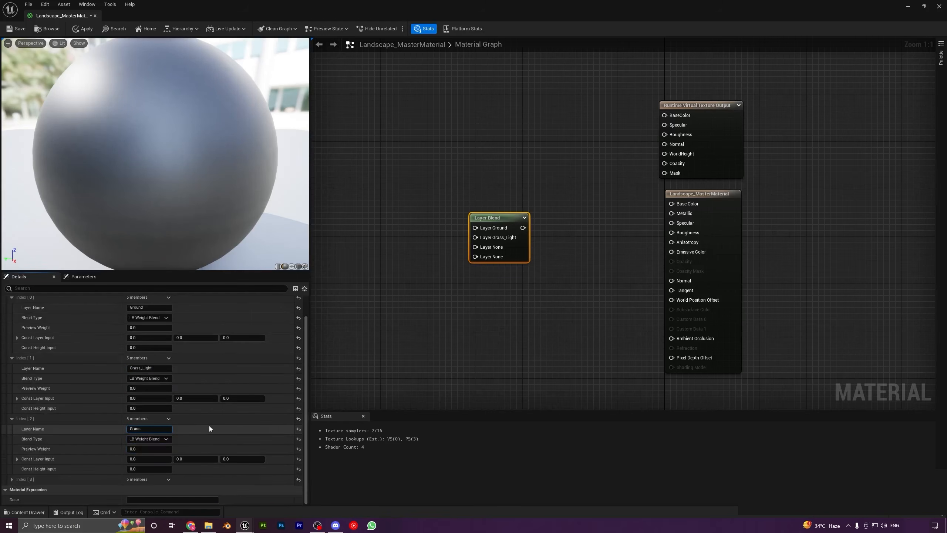
pyautogui.click(12, 479)
pyautogui.scroll(-3, 151, 436)
pyautogui.click(150, 441)
pyautogui.write('Grass_Dark')
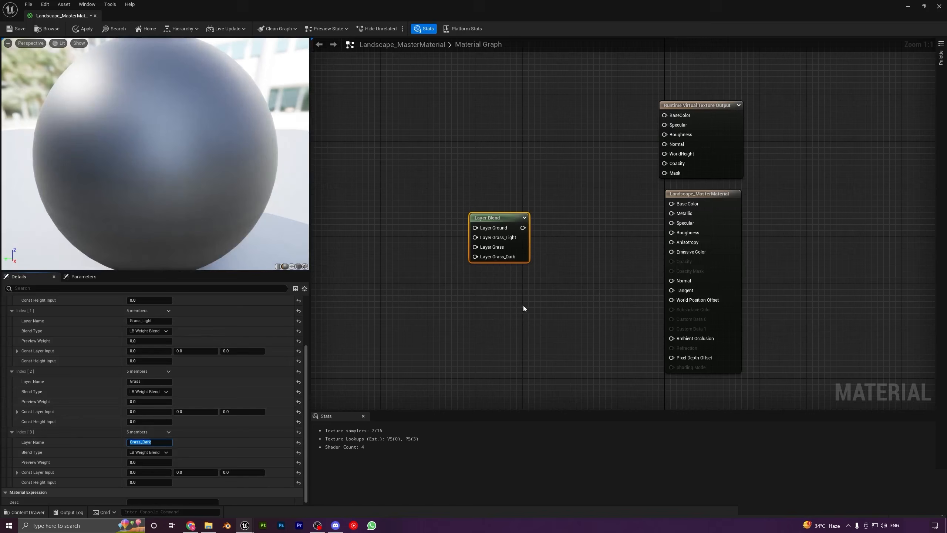
# Connect the Layer Blend output to the Base Color of Landscape_MasterMaterial and move the Layer Blend node closer to it
pyautogui.moveTo(523, 306); pyautogui.dragTo(485, 322, button='right')
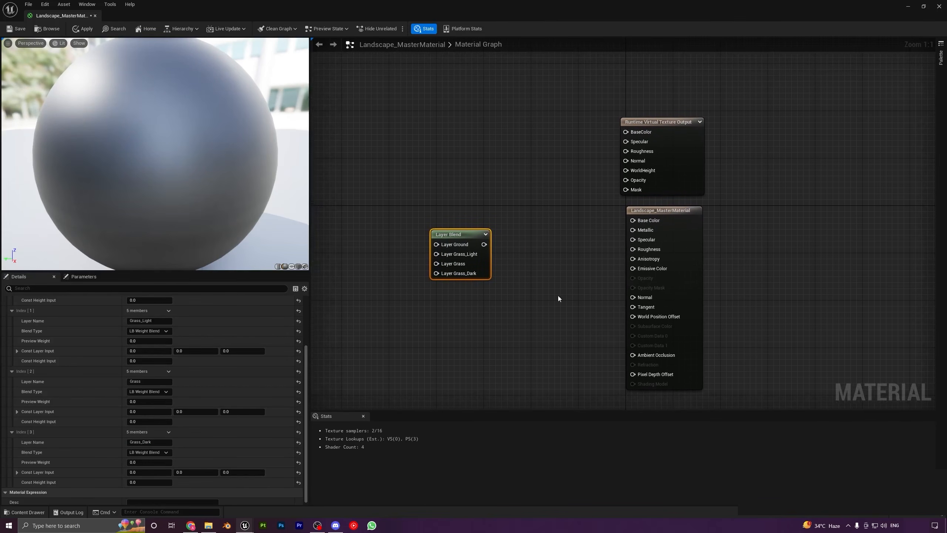
pyautogui.moveTo(484, 244); pyautogui.dragTo(633, 221)
pyautogui.moveTo(500, 268); pyautogui.dragTo(547, 277, button='right')
pyautogui.moveTo(503, 244); pyautogui.dragTo(557, 240)
pyautogui.moveTo(610, 291); pyautogui.dragTo(631, 292, button='right')
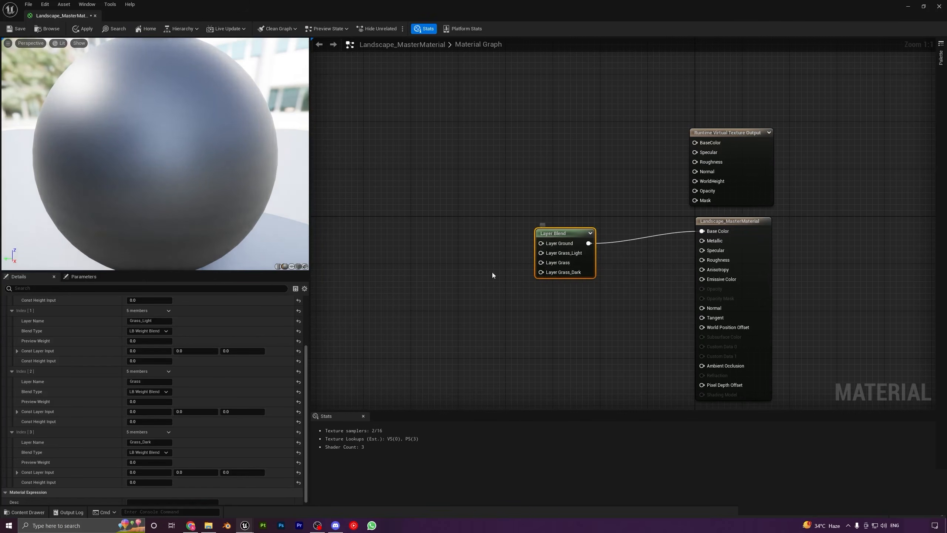
pyautogui.moveTo(449, 227); pyautogui.dragTo(460, 238, button='right')
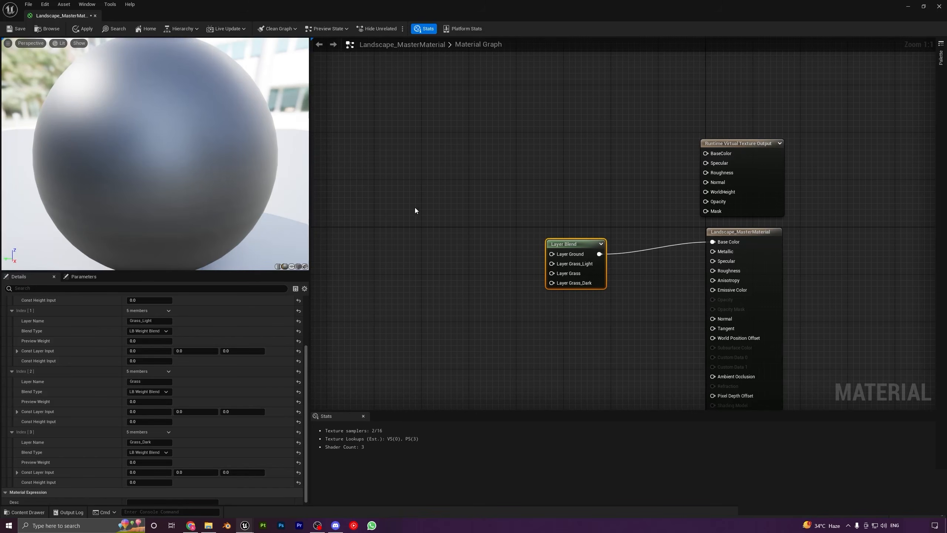
# Add a vector parameter named Ground and connect its output to the Layer Ground input of the Layer Blend node
pyautogui.click(401, 193)
pyautogui.write('vvvvvvvvvvvvvvv')
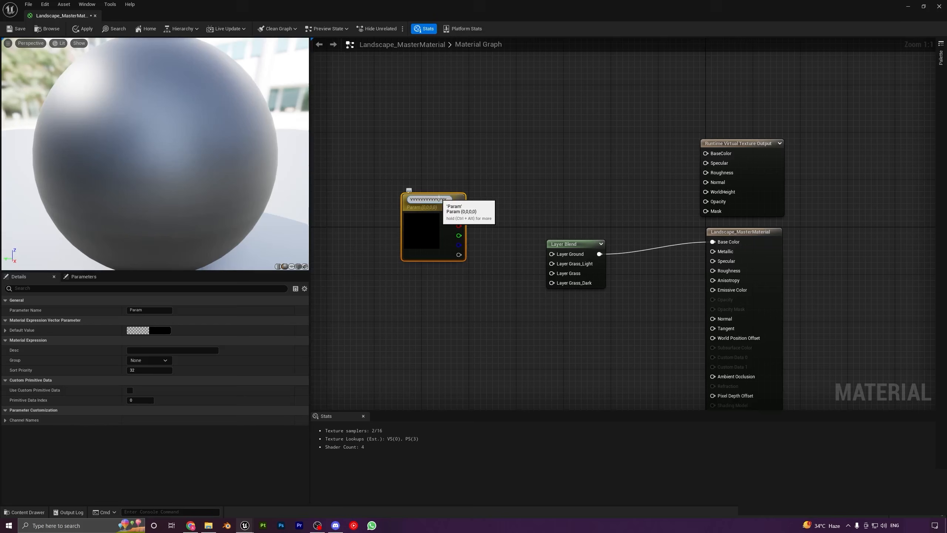
pyautogui.write('Grou')
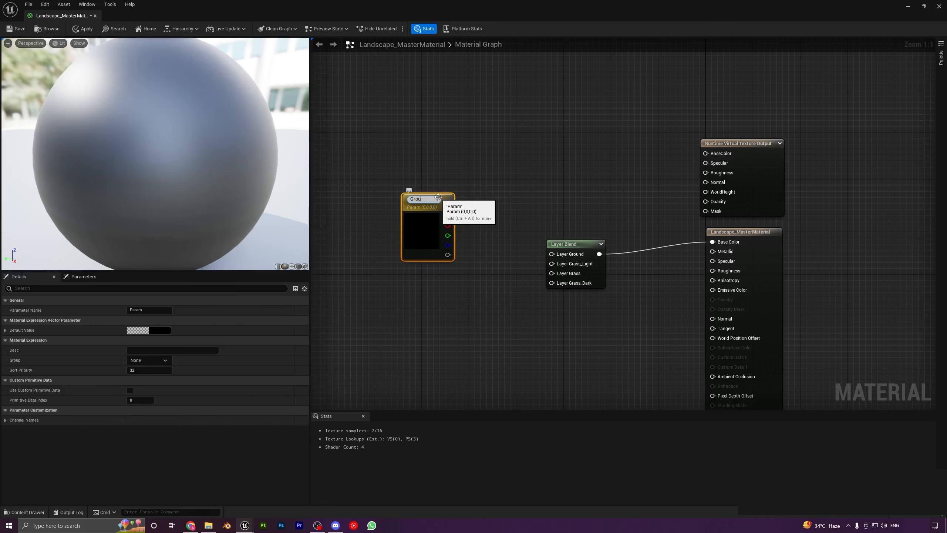
pyautogui.write('nd')
pyautogui.press('Return')
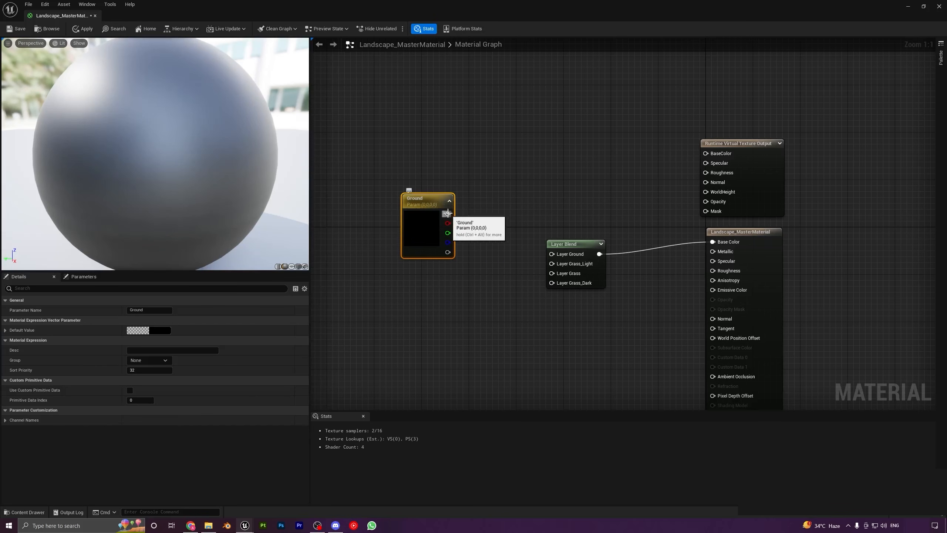
pyautogui.moveTo(448, 213); pyautogui.dragTo(405, 233)
# Duplicate the Ground parameter three times and arrange the copies beneath the original
pyautogui.hotkey('ctrl', 'd')
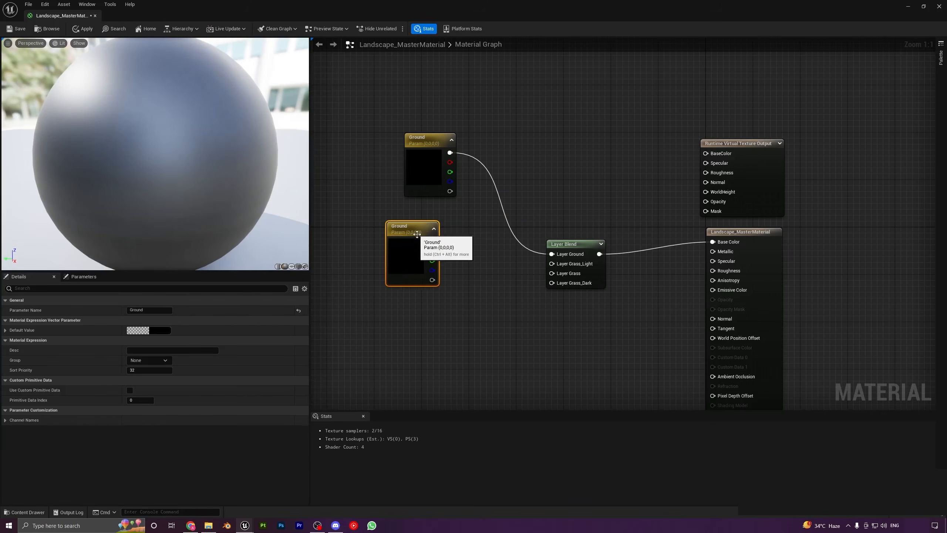
pyautogui.hotkey('ctrl', 'd')
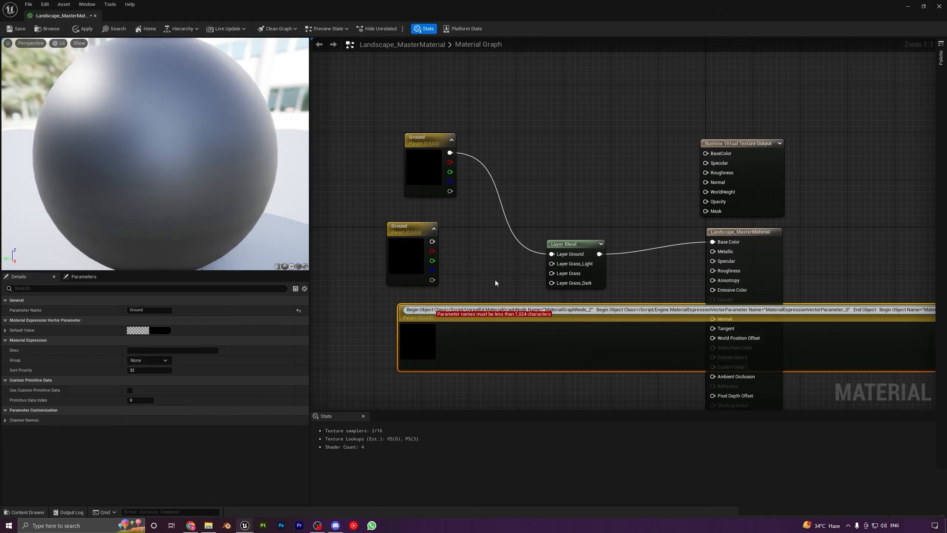
pyautogui.click(494, 279)
pyautogui.moveTo(449, 257); pyautogui.dragTo(432, 310)
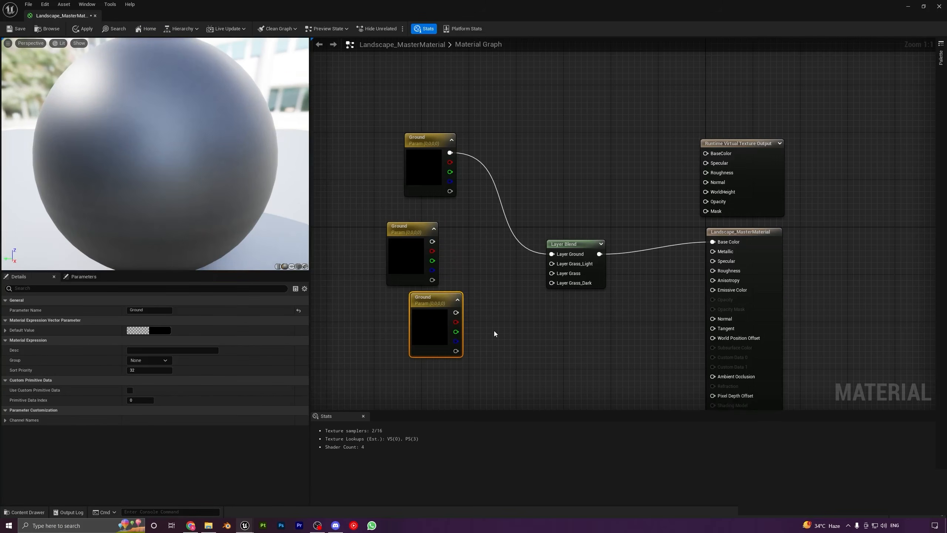
pyautogui.hotkey('ctrl', 'd')
pyautogui.moveTo(511, 337); pyautogui.dragTo(493, 348)
# Connect the three duplicated parameters to the Grass_Light, Grass and Grass_Dark inputs of the Layer Blend node
pyautogui.moveTo(432, 242); pyautogui.dragTo(566, 264)
pyautogui.moveTo(455, 312); pyautogui.dragTo(551, 273)
pyautogui.moveTo(521, 360); pyautogui.dragTo(551, 283)
# Rename the three duplicated parameters Grass_Light, Grass and Grass_Dark to match the layers they feed
pyautogui.click(411, 229)
pyautogui.click(158, 310)
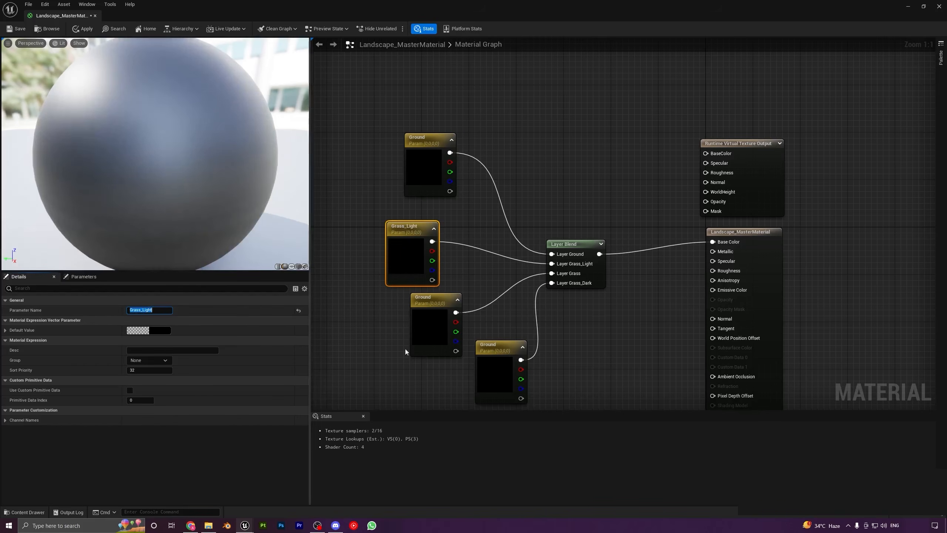
pyautogui.click(440, 313)
pyautogui.click(148, 311)
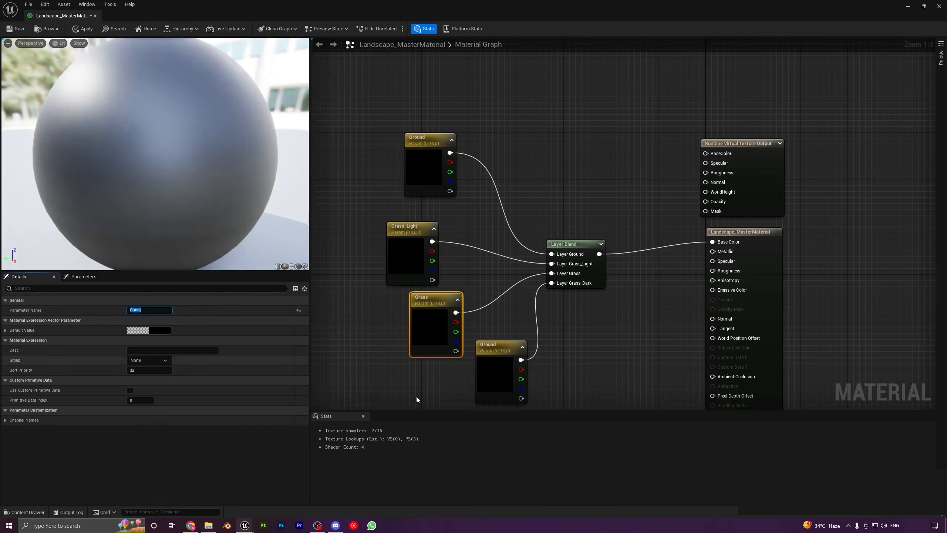
pyautogui.click(502, 357)
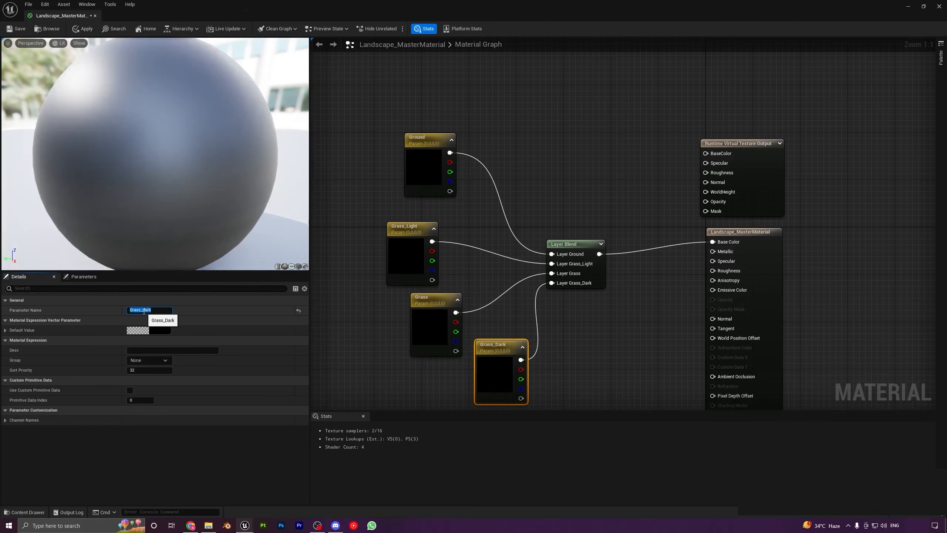
# Add a Constant3Vector node above the Layer Blend and set its colour to orange (0.906, 0.335, 0.144)
pyautogui.moveTo(554, 159); pyautogui.dragTo(476, 182, button='right')
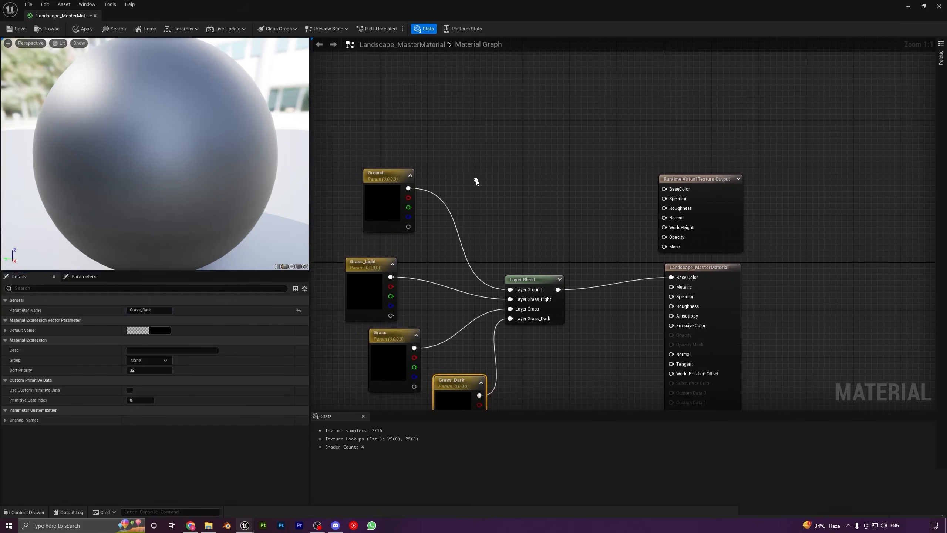
pyautogui.click(487, 148)
pyautogui.moveTo(498, 175); pyautogui.dragTo(497, 156)
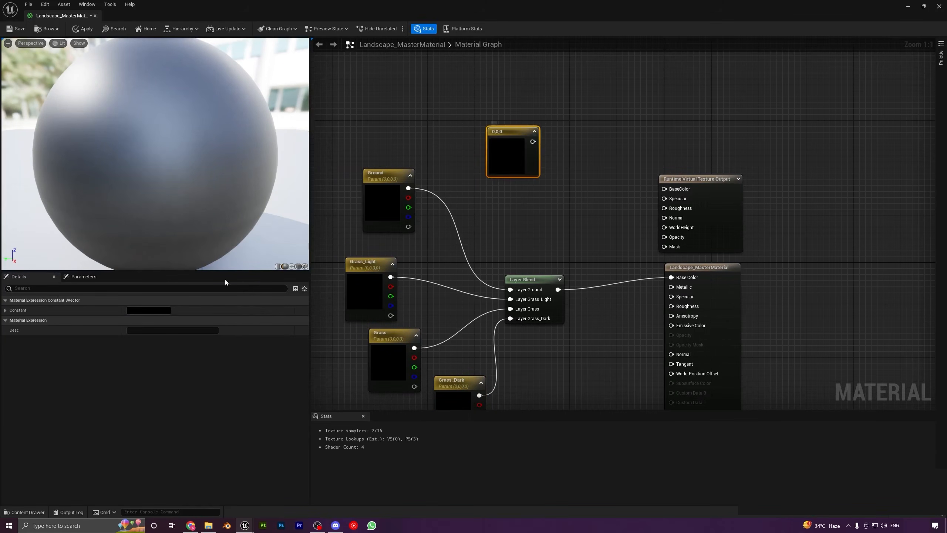
pyautogui.click(153, 311)
pyautogui.click(230, 387)
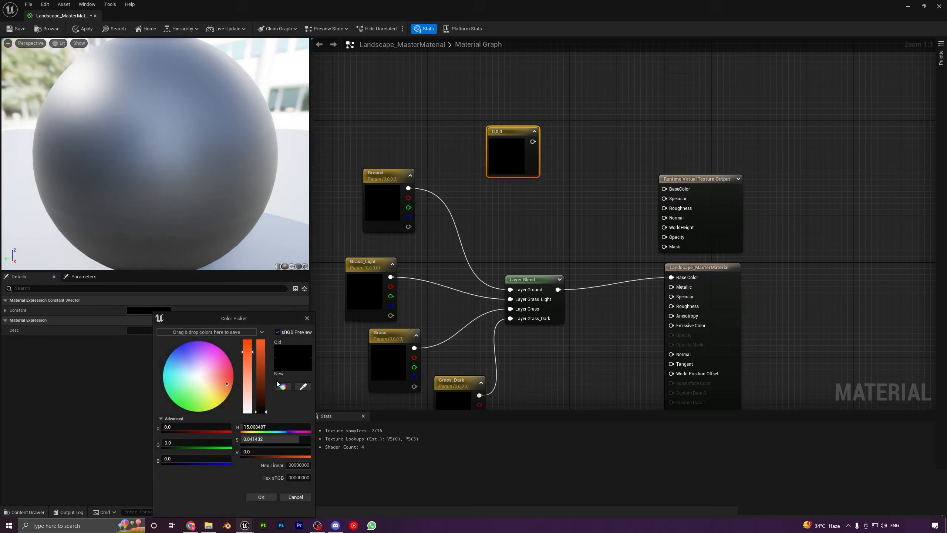
pyautogui.click(260, 347)
pyautogui.click(261, 497)
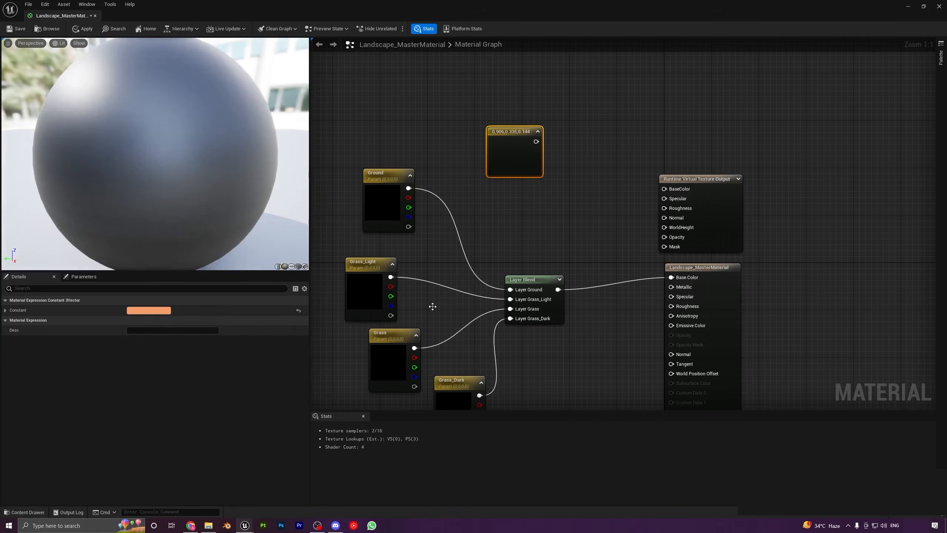
pyautogui.moveTo(504, 140); pyautogui.dragTo(498, 153)
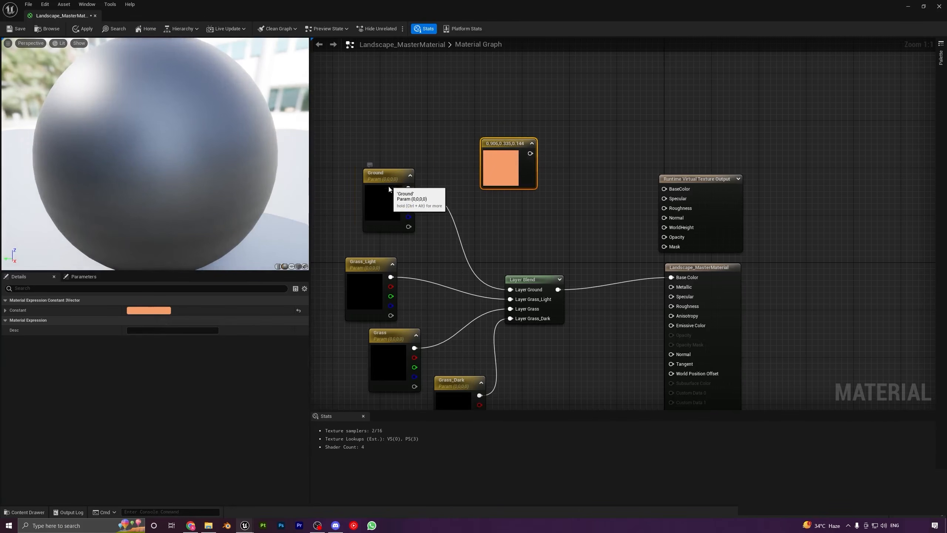
# Convert the orange constant to a parameter with the default name Param and delete it
pyautogui.moveTo(389, 189); pyautogui.dragTo(383, 177)
pyautogui.click(507, 162)
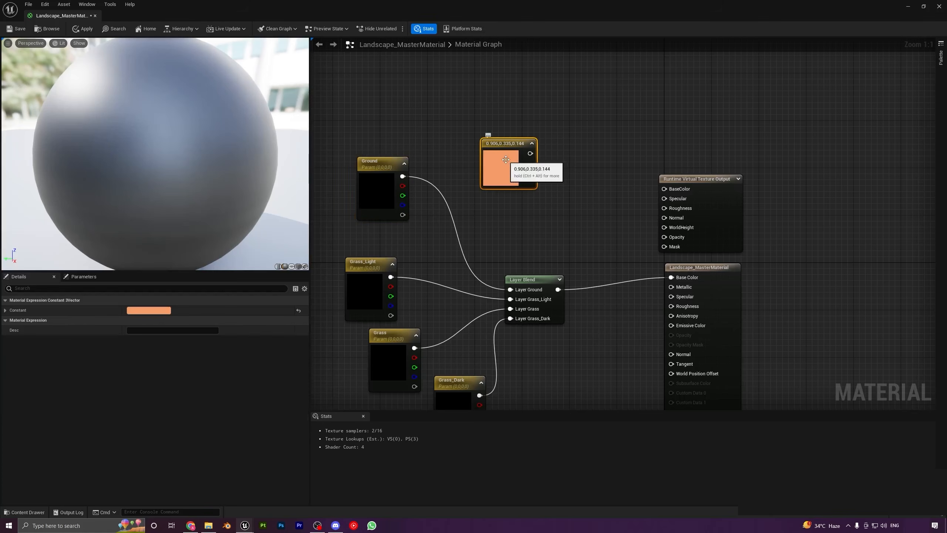
pyautogui.rightClick(507, 162)
pyautogui.click(533, 176)
pyautogui.press('Return')
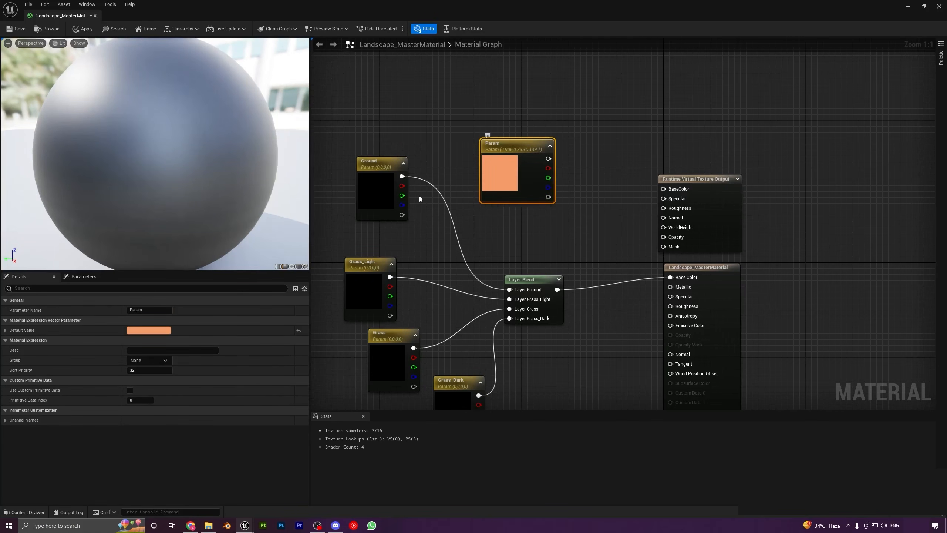
pyautogui.moveTo(516, 150); pyautogui.dragTo(498, 133)
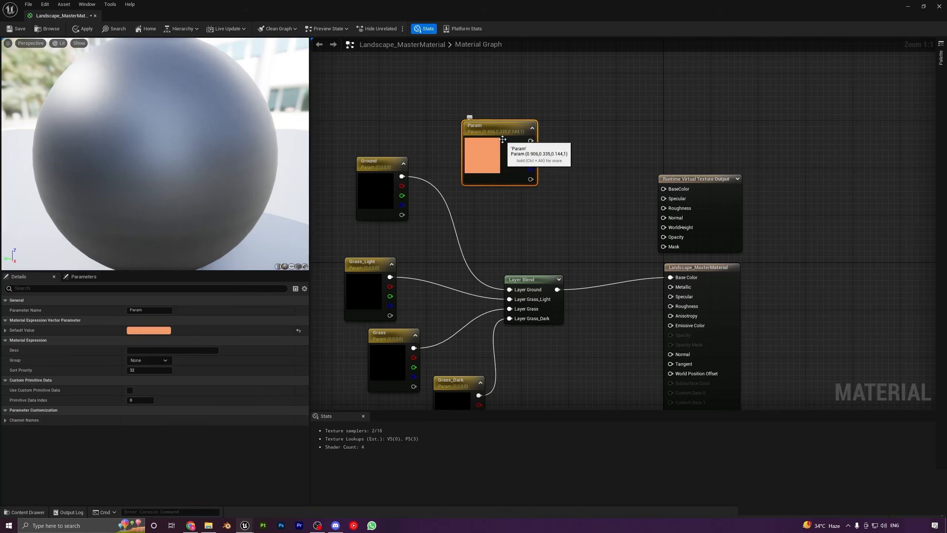
pyautogui.press('Delete')
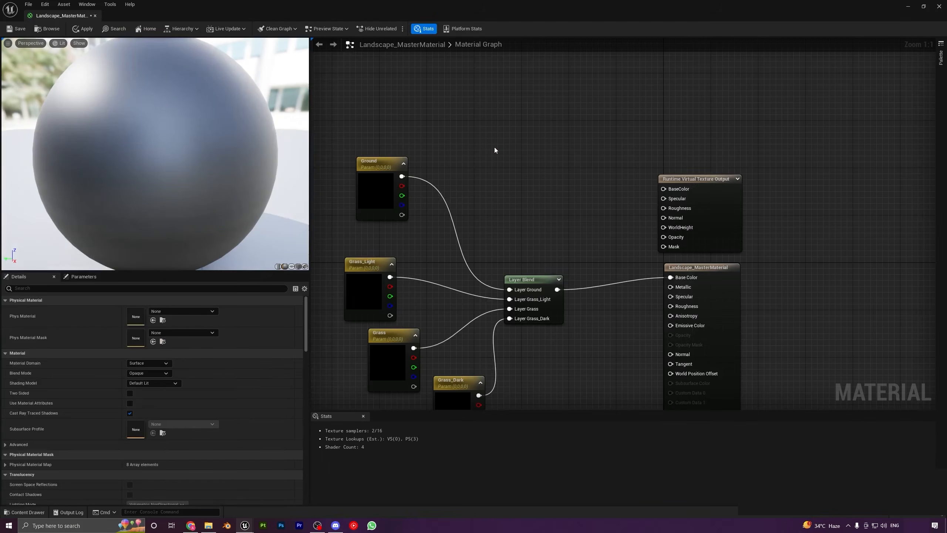
# Set the Ground parameter's default colour to yellow with R 0.684, G 0.708, B 0.118 and alpha 1.0
pyautogui.click(379, 176)
pyautogui.moveTo(508, 164); pyautogui.dragTo(529, 122, button='right')
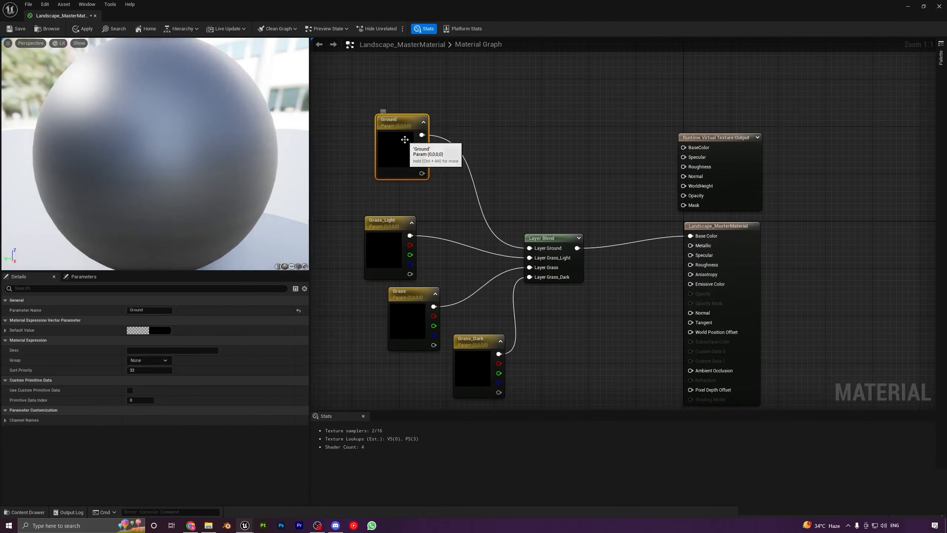
pyautogui.moveTo(417, 155)
pyautogui.mouseDown()
pyautogui.moveTo(425, 165)
pyautogui.moveTo(423, 154)
pyautogui.mouseUp()
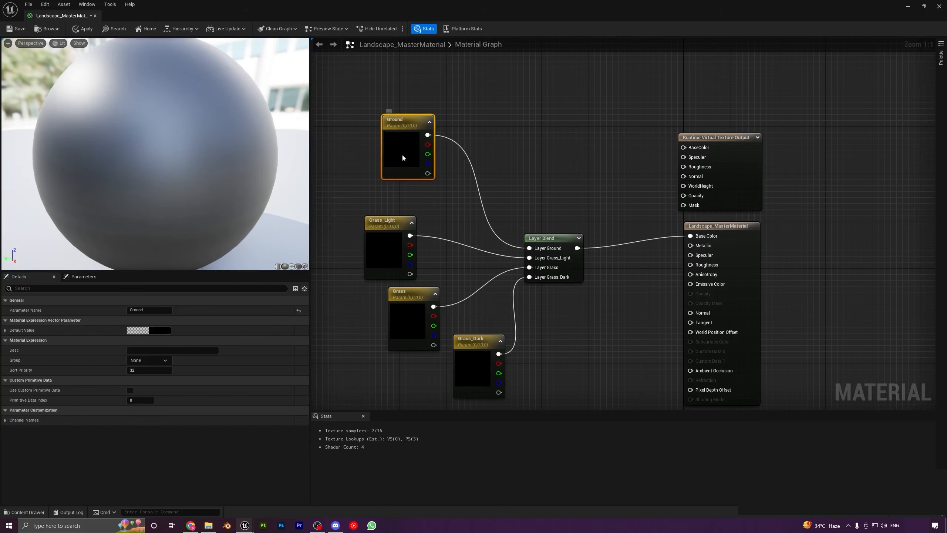
pyautogui.click(149, 330)
pyautogui.moveTo(245, 326); pyautogui.dragTo(593, 143)
pyautogui.moveTo(489, 301); pyautogui.dragTo(509, 295)
pyautogui.click(537, 230)
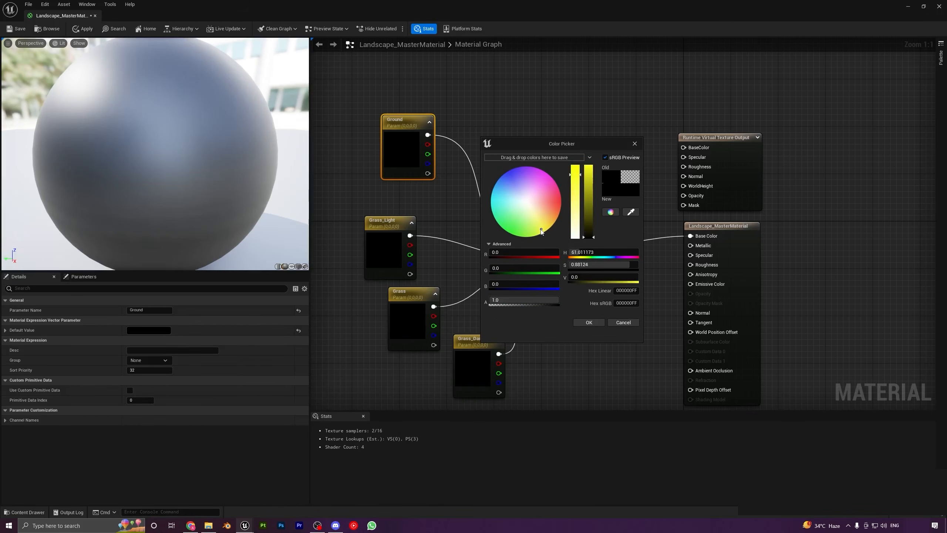
pyautogui.moveTo(590, 198); pyautogui.dragTo(590, 188)
pyautogui.click(576, 179)
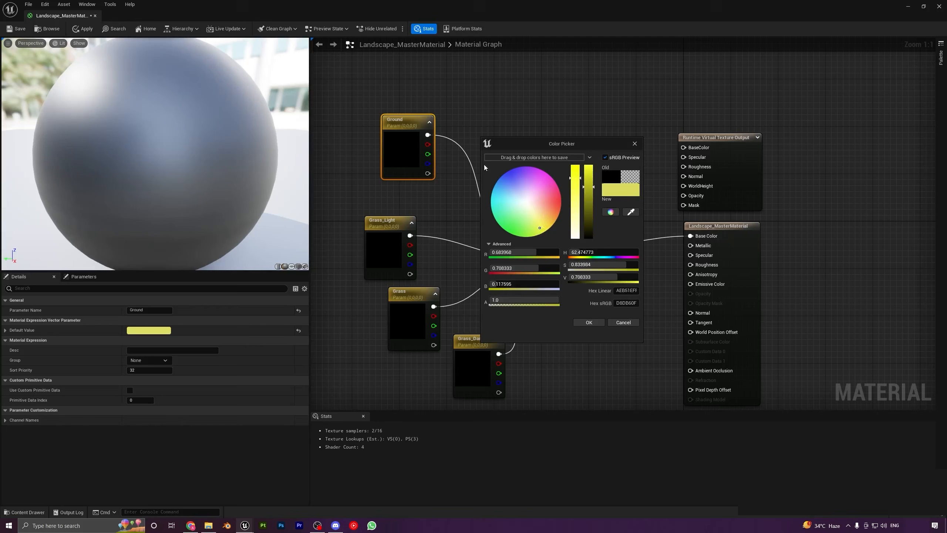
pyautogui.click(588, 322)
# Set the Grass_Light parameter's default colour to light green with R 0.395, G 0.734, B 0.084 and alpha 0.974
pyautogui.moveTo(419, 186); pyautogui.dragTo(405, 150, button='right')
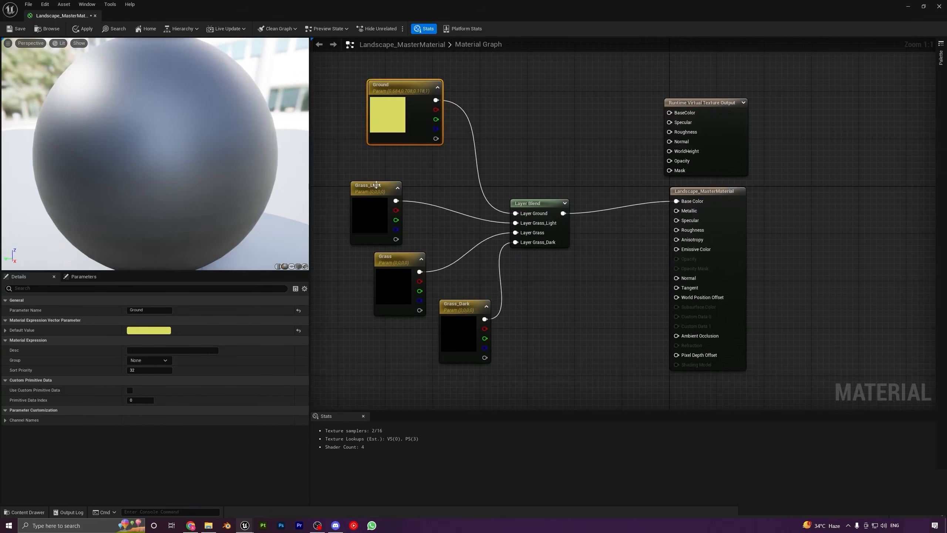
pyautogui.moveTo(377, 189); pyautogui.dragTo(387, 176)
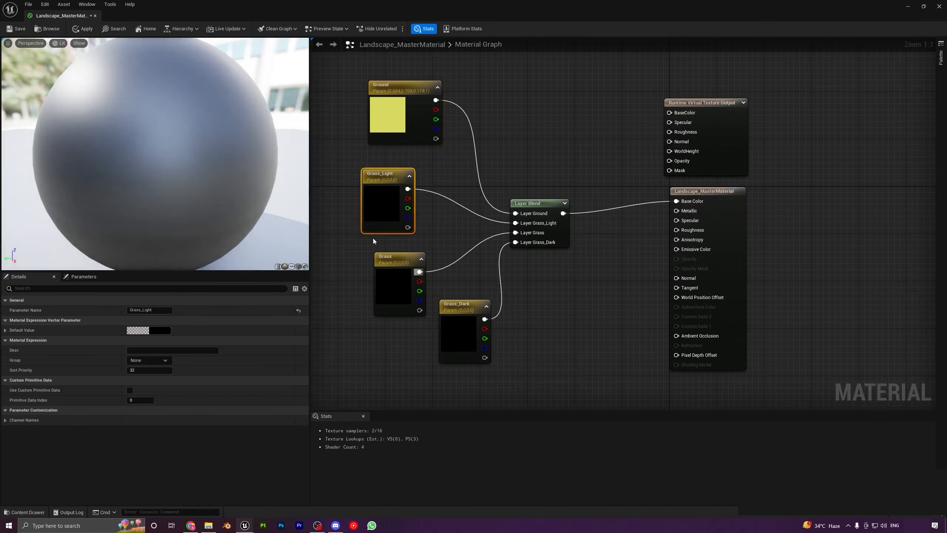
pyautogui.click(153, 330)
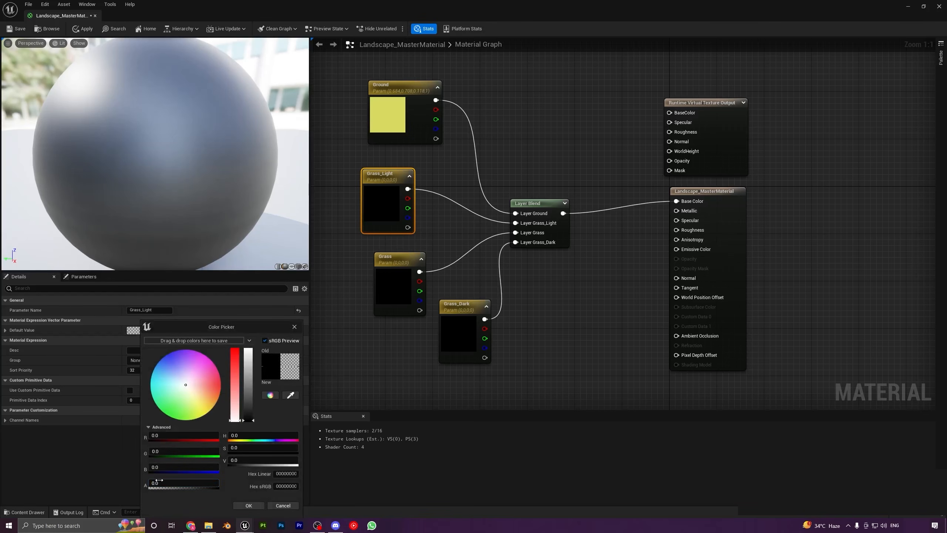
pyautogui.moveTo(158, 480); pyautogui.dragTo(217, 483)
pyautogui.click(186, 417)
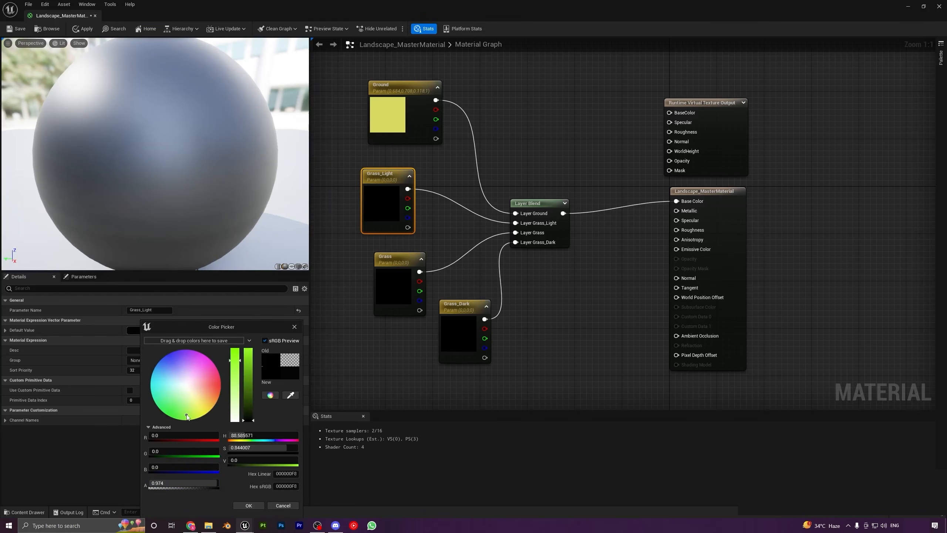
pyautogui.click(246, 369)
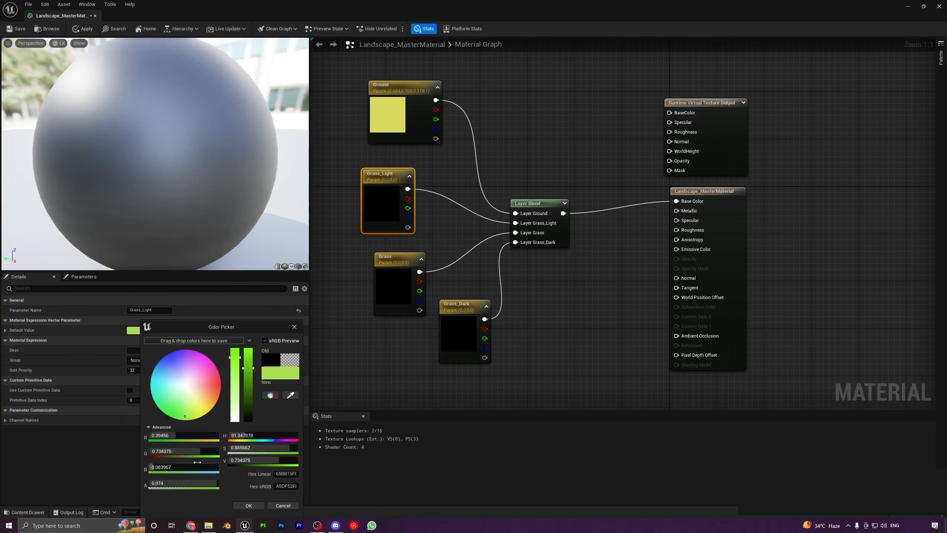
pyautogui.click(248, 506)
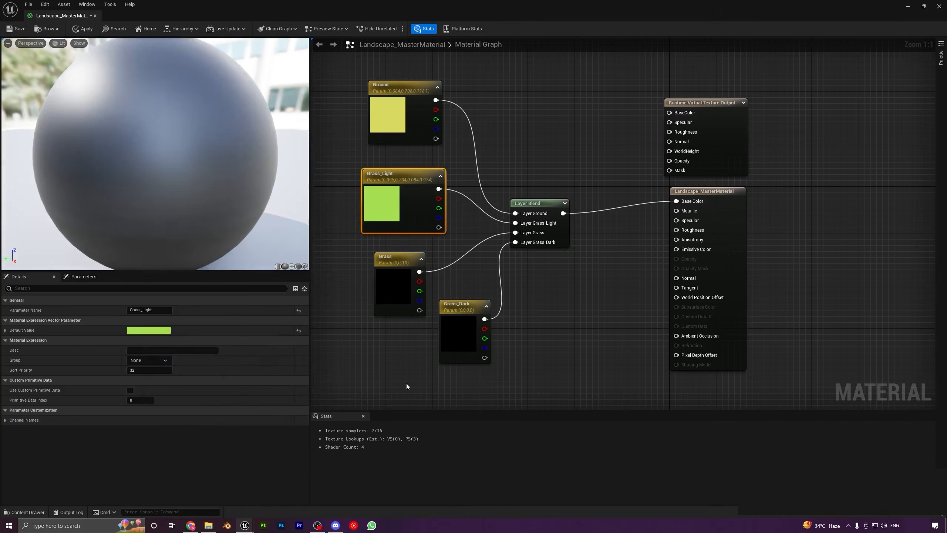
# Set Grass_Dark's default colour to dark green (R 0.036, G 0.234, B 0.031, alpha 1.0) and shift its node slightly lower
pyautogui.doubleClick(462, 338)
pyautogui.click(141, 333)
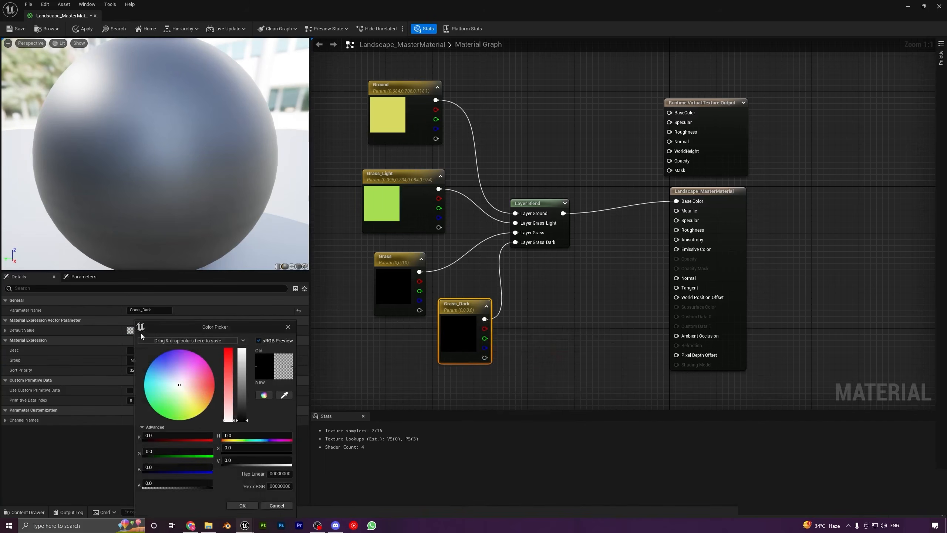
pyautogui.moveTo(163, 482); pyautogui.dragTo(183, 482)
pyautogui.click(165, 411)
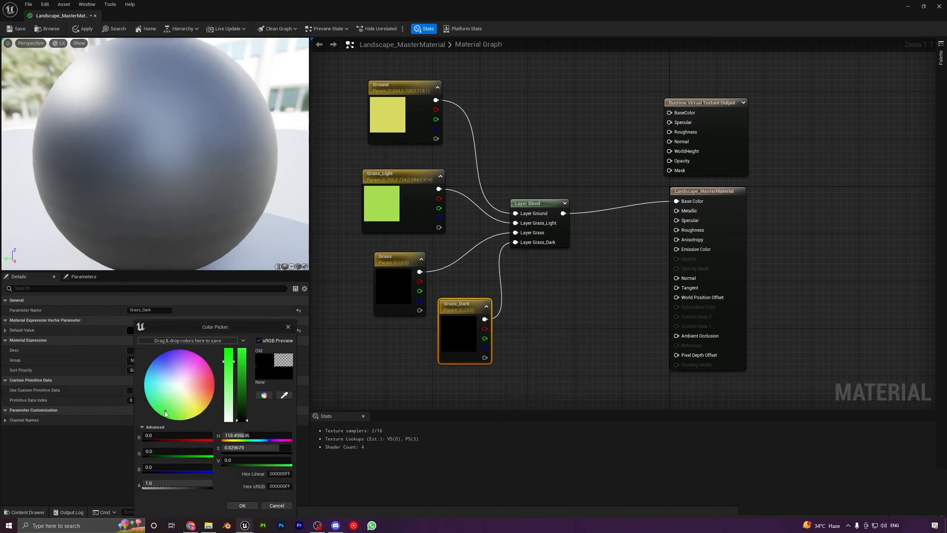
pyautogui.moveTo(245, 392); pyautogui.dragTo(242, 403)
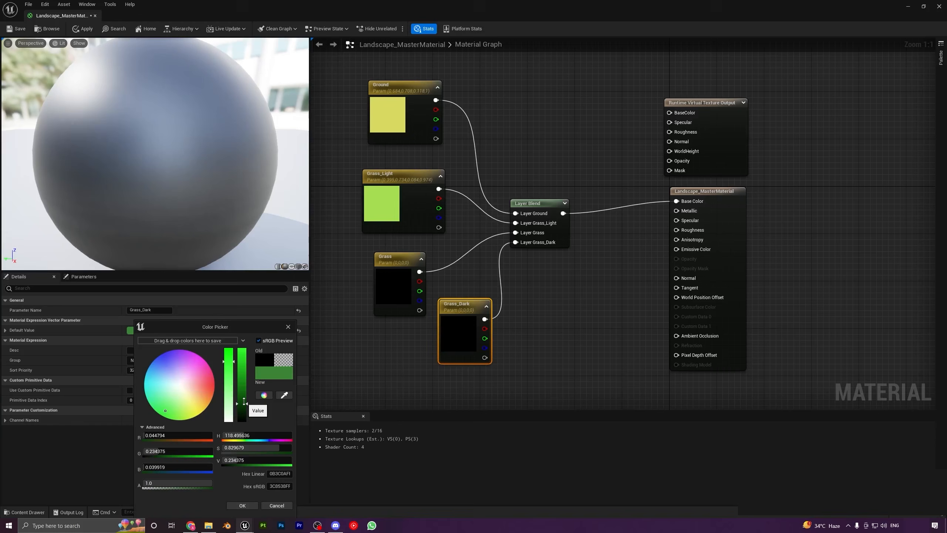
pyautogui.moveTo(226, 361); pyautogui.dragTo(225, 357)
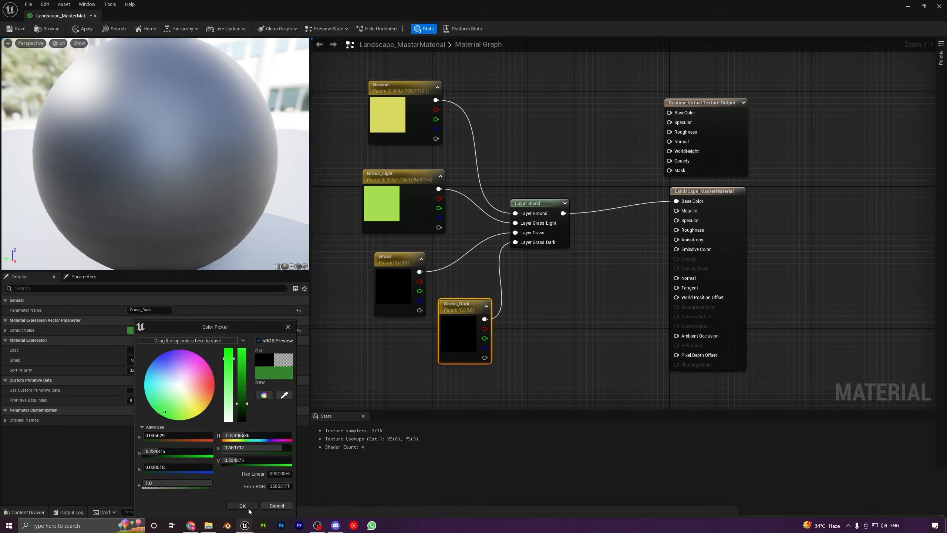
pyautogui.click(243, 505)
pyautogui.moveTo(463, 341); pyautogui.dragTo(464, 361)
# Set the Grass parameter's default colour to bright green with R 0.269, G 0.729, B 0.027 and alpha 0.0
pyautogui.click(395, 285)
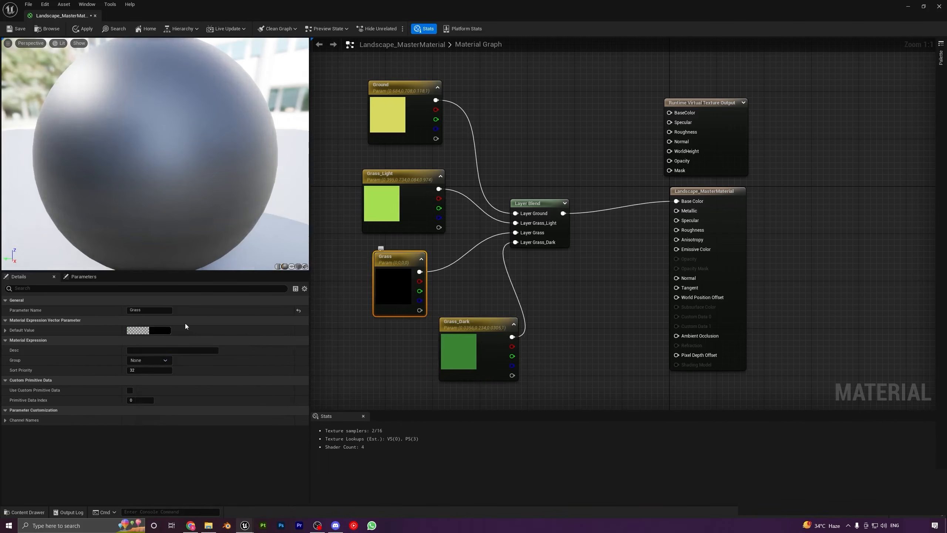
pyautogui.click(160, 330)
pyautogui.click(202, 413)
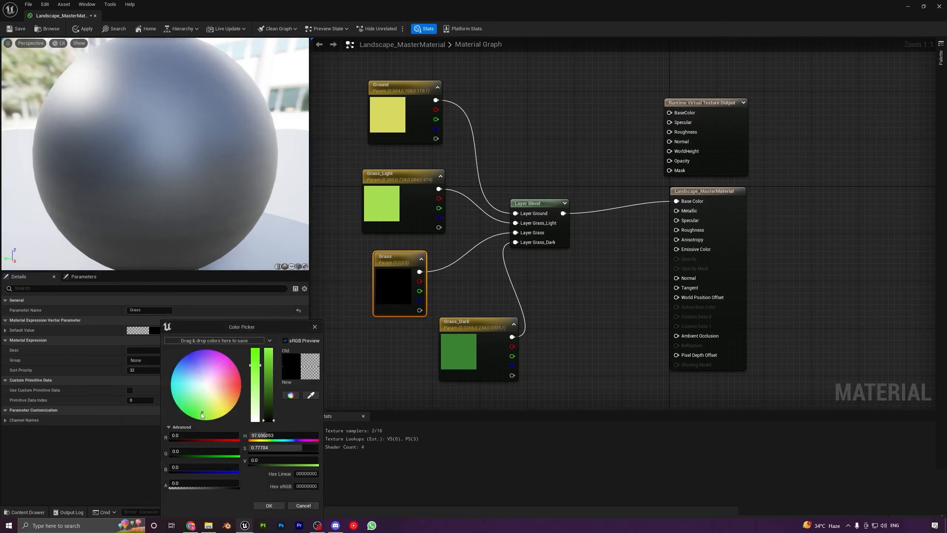
pyautogui.moveTo(263, 394); pyautogui.dragTo(256, 352)
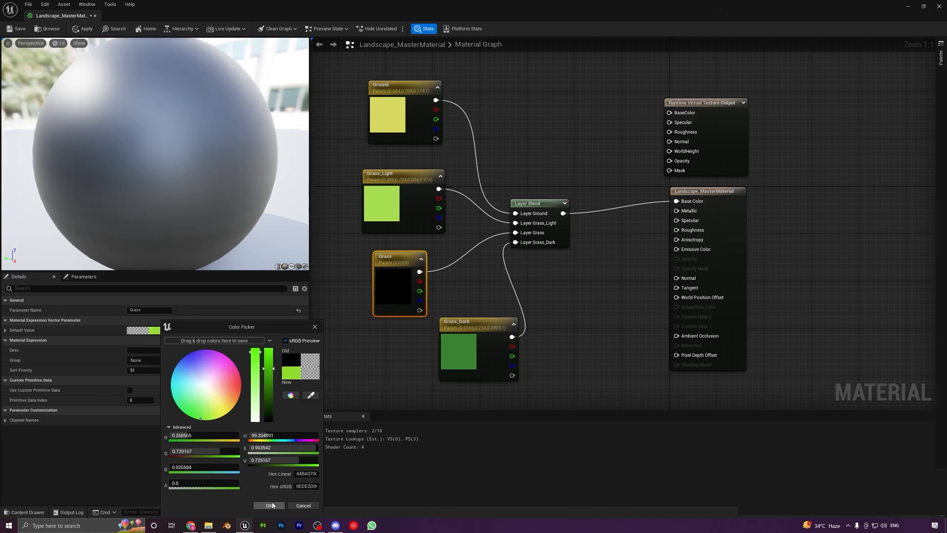
pyautogui.click(269, 505)
# Line up the Grass_Dark, Grass and Grass_Light nodes in a column below Ground and save the material
pyautogui.moveTo(466, 330); pyautogui.dragTo(407, 347)
pyautogui.moveTo(397, 263); pyautogui.dragTo(403, 263)
pyautogui.moveTo(390, 188); pyautogui.dragTo(408, 182)
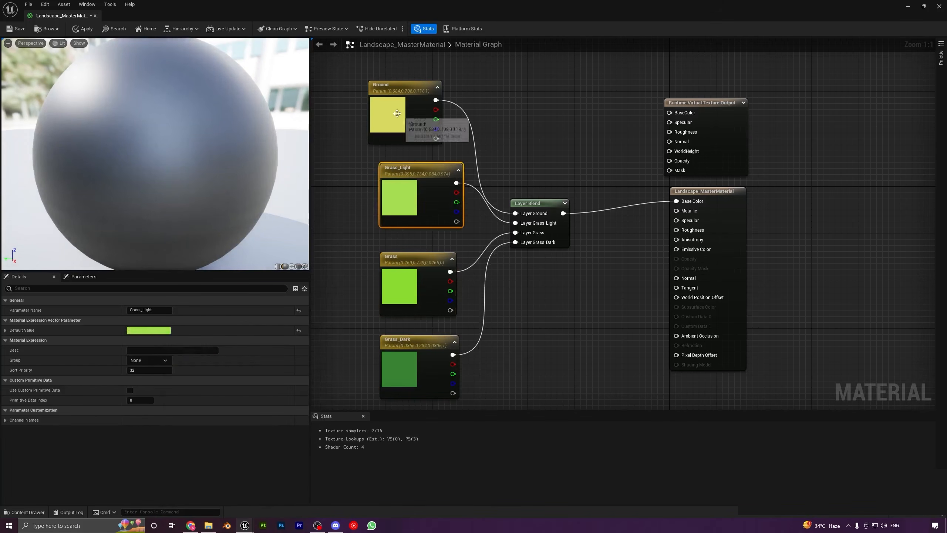
pyautogui.click(397, 113)
pyautogui.moveTo(498, 309); pyautogui.dragTo(468, 268, button='right')
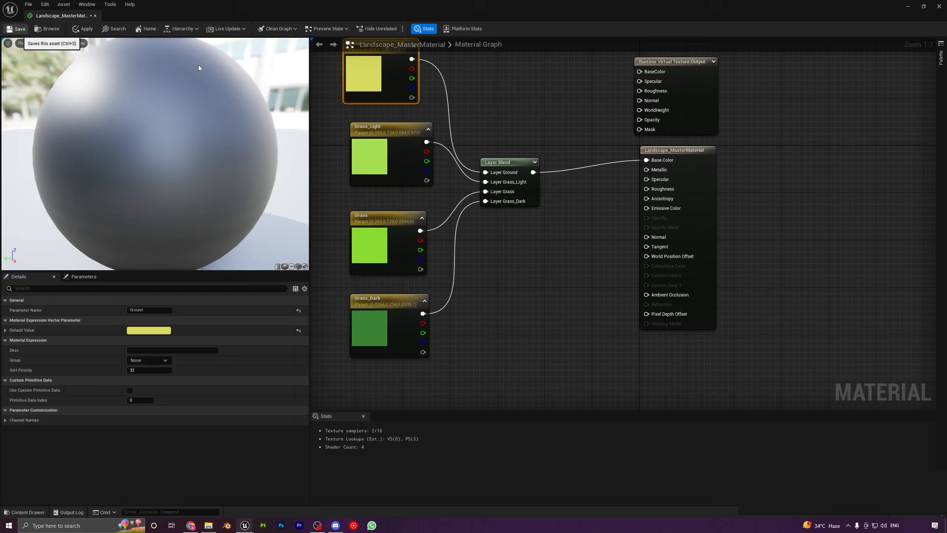
pyautogui.hotkey('ctrl', 's')
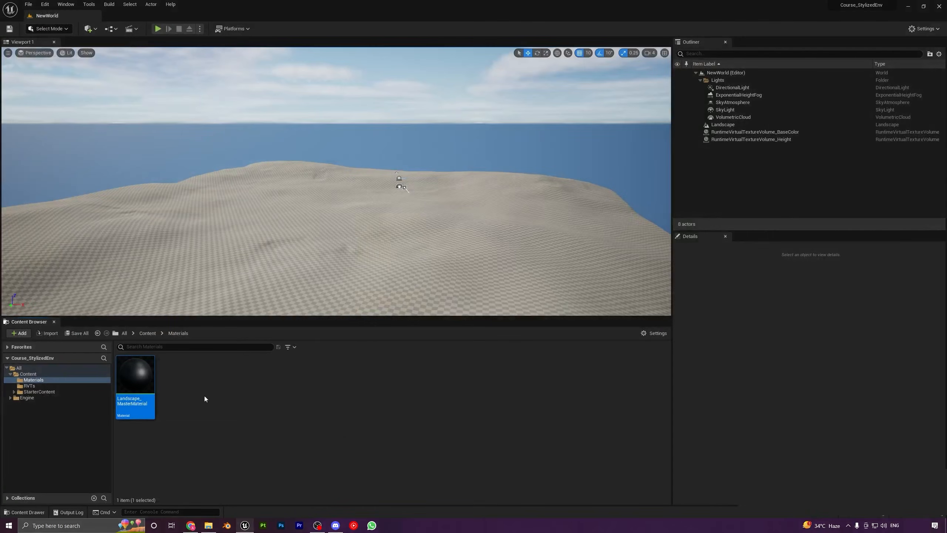
# Create a material instance of Landscape_MasterMaterial and open it in a smaller window beside the viewport
pyautogui.rightClick(135, 375)
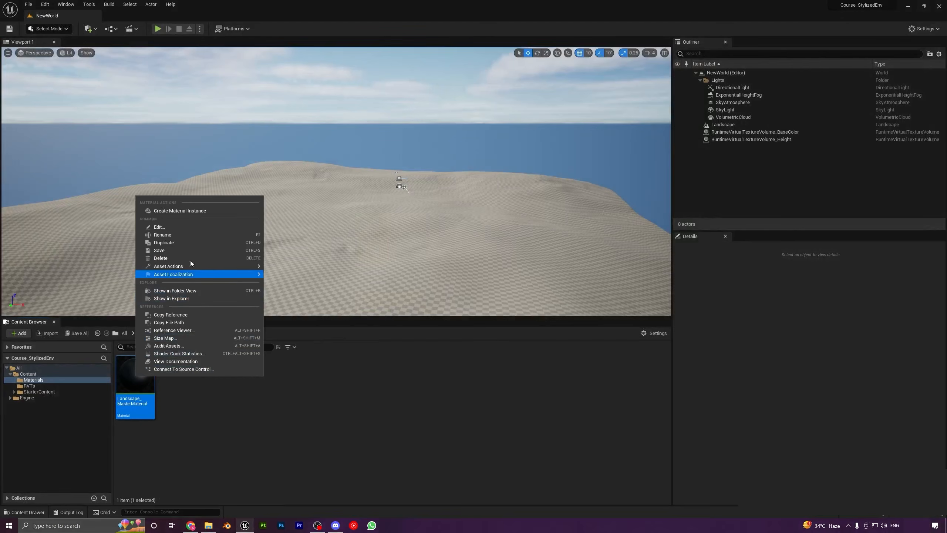
pyautogui.click(172, 211)
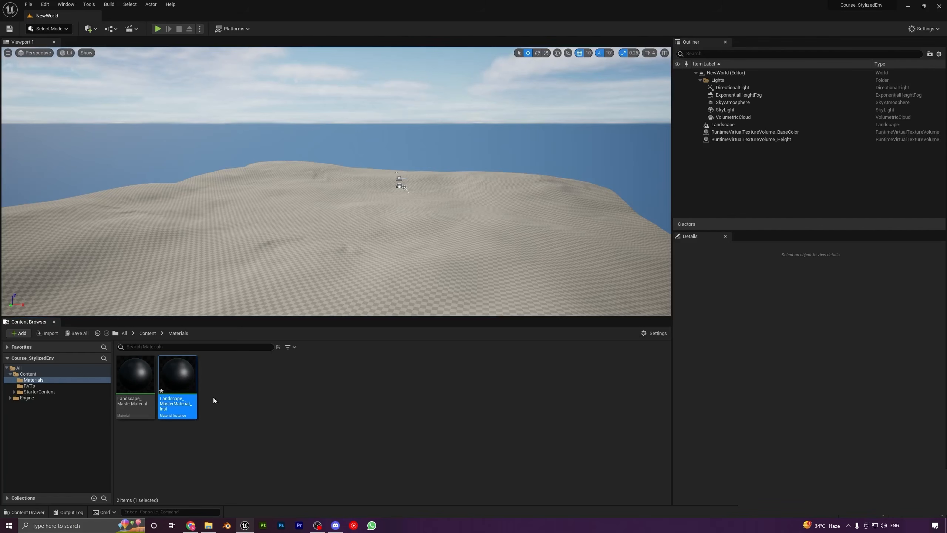
pyautogui.doubleClick(184, 378)
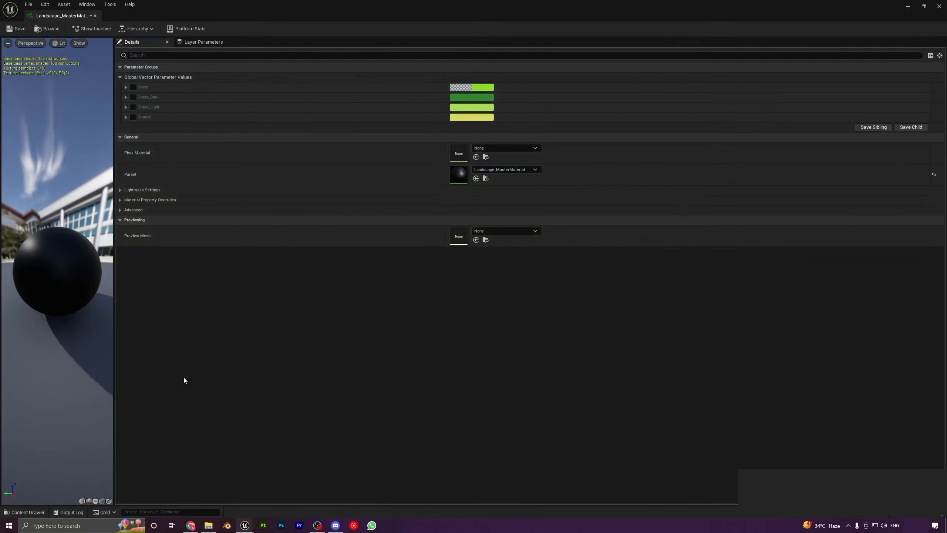
pyautogui.moveTo(436, 14); pyautogui.dragTo(647, 130)
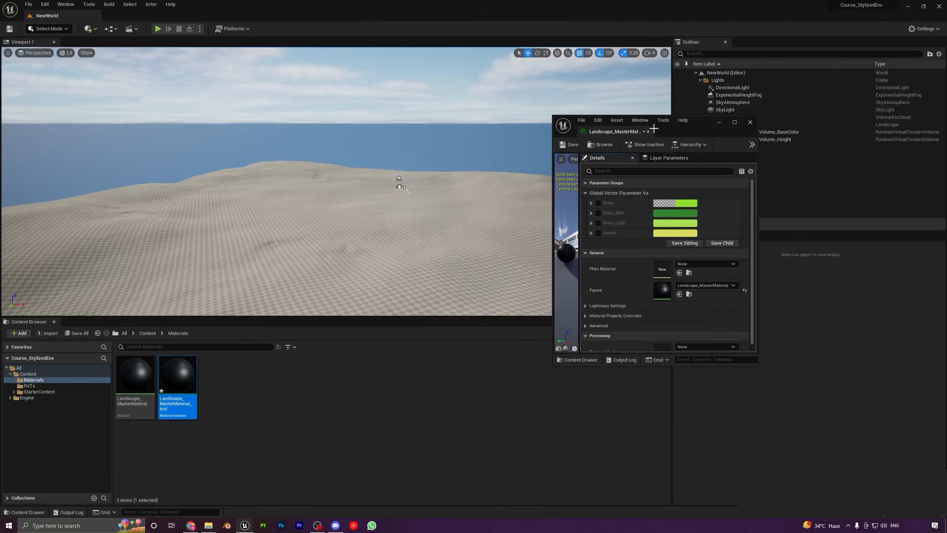
# Enable all four colour overrides in the instance, set Grass to R 0.532, G 0.729, B 0.233, and close the instance editor
pyautogui.click(598, 203)
pyautogui.click(599, 213)
pyautogui.click(598, 223)
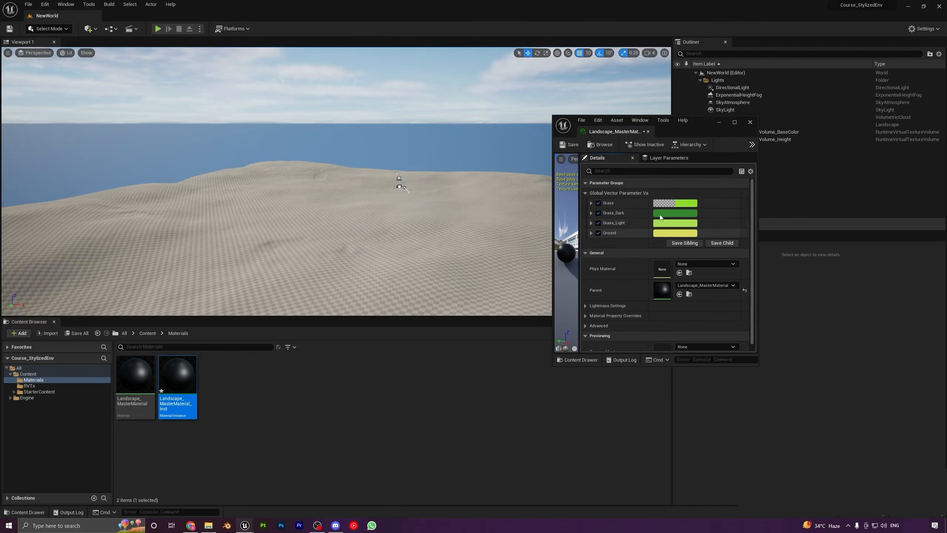
pyautogui.click(598, 233)
pyautogui.click(680, 206)
pyautogui.moveTo(713, 266)
pyautogui.mouseDown()
pyautogui.moveTo(744, 283)
pyautogui.moveTo(705, 287)
pyautogui.moveTo(719, 295)
pyautogui.mouseUp()
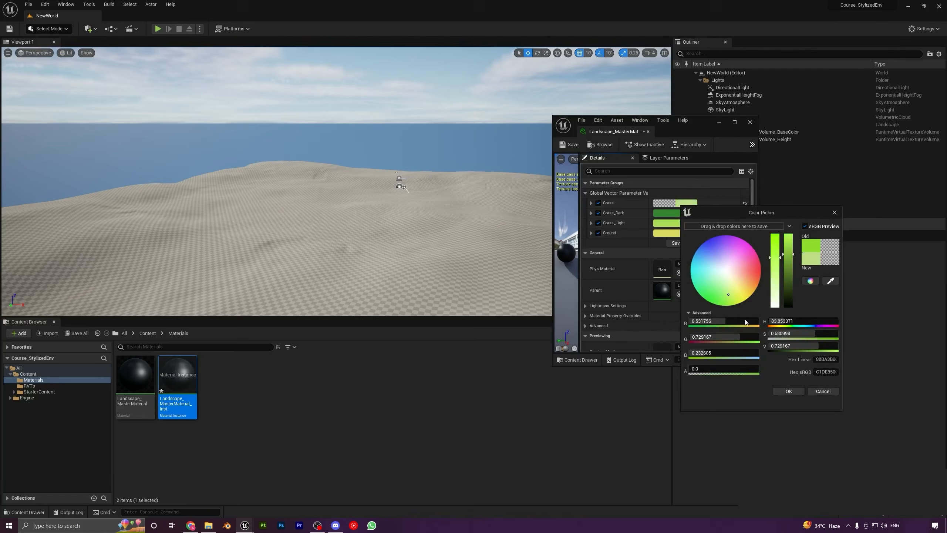
pyautogui.click(789, 391)
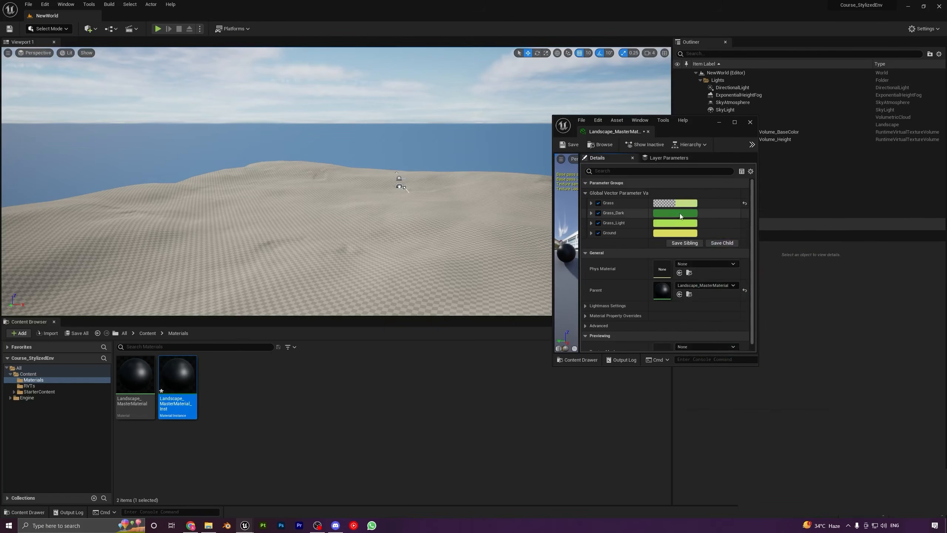
pyautogui.click(750, 122)
# Reopen Landscape_MasterMaterial, nudge the Grass_Light node towards alignment with Ground, and close the material with its changes applied
pyautogui.doubleClick(139, 373)
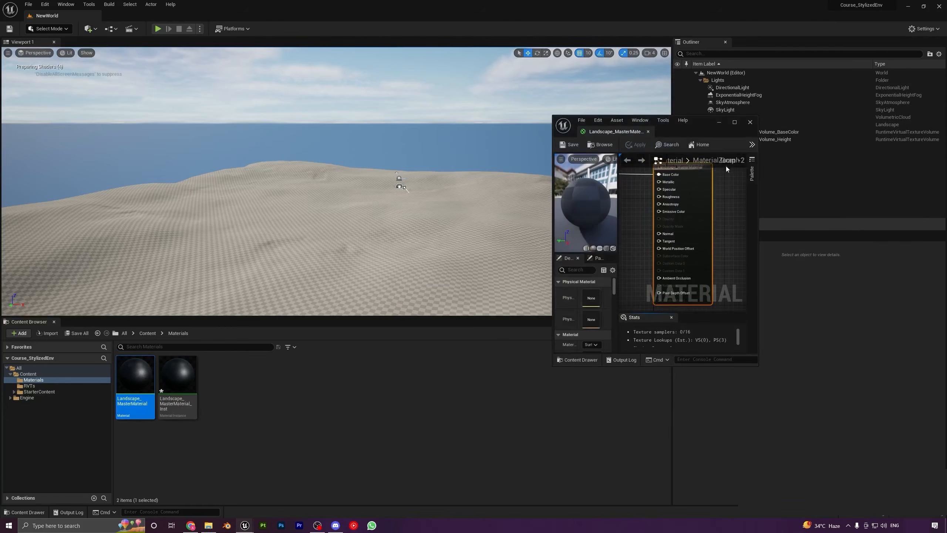
pyautogui.click(734, 122)
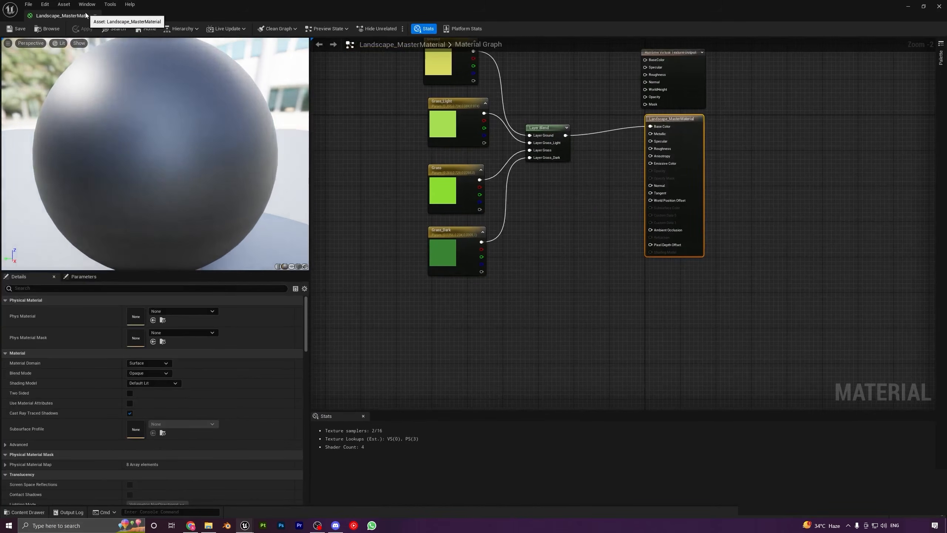
pyautogui.moveTo(514, 196); pyautogui.dragTo(521, 265, button='right')
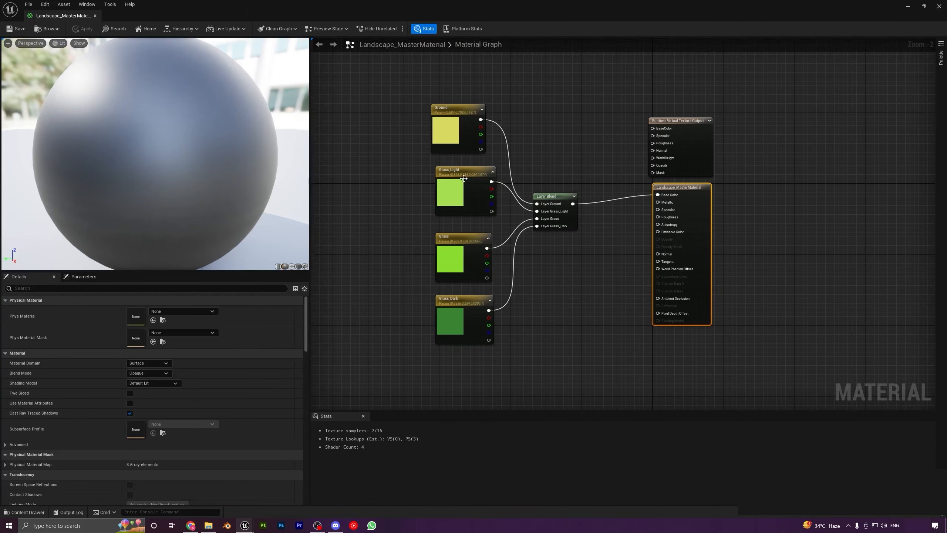
pyautogui.moveTo(534, 163); pyautogui.dragTo(517, 183, button='right')
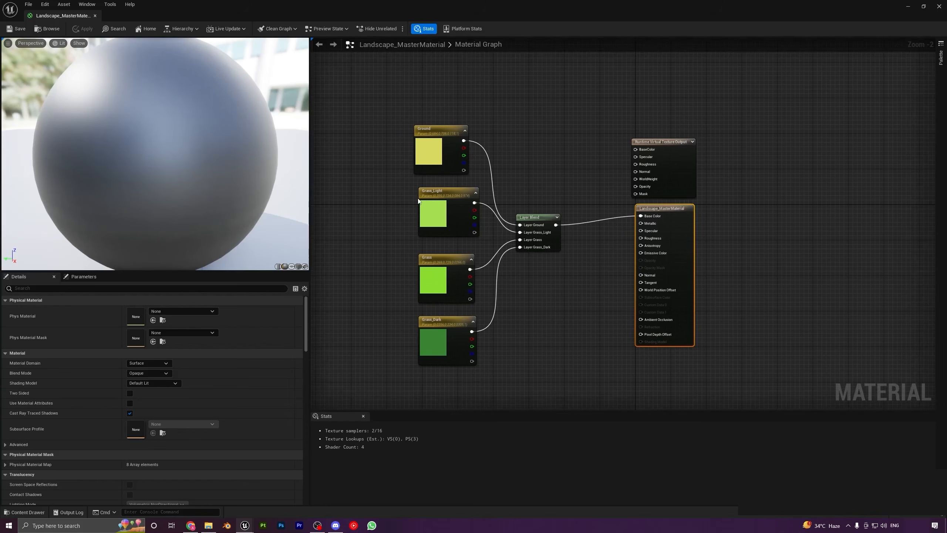
pyautogui.moveTo(418, 200); pyautogui.dragTo(414, 201)
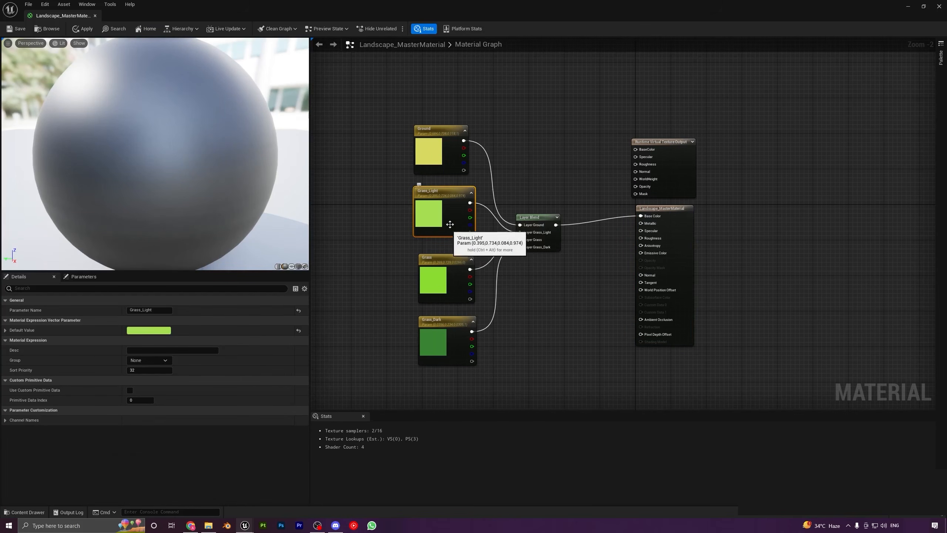
pyautogui.click(96, 15)
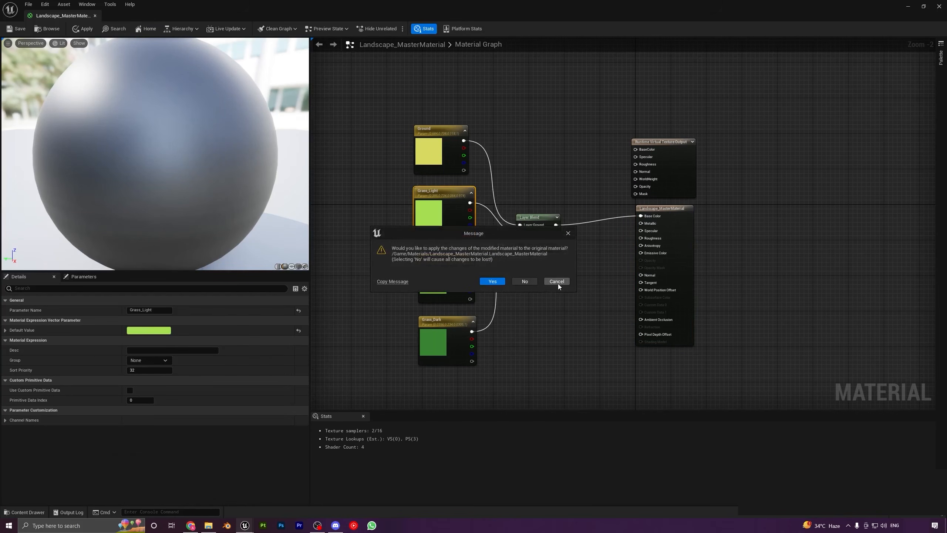
pyautogui.click(492, 282)
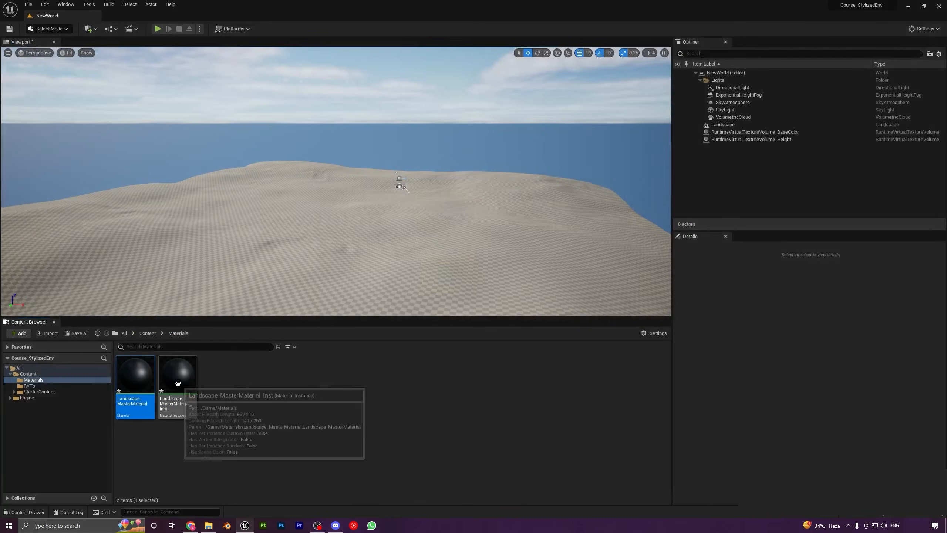
# Delete the Landscape_MasterMaterial_Inst asset from the Materials folder
pyautogui.press('Delete')
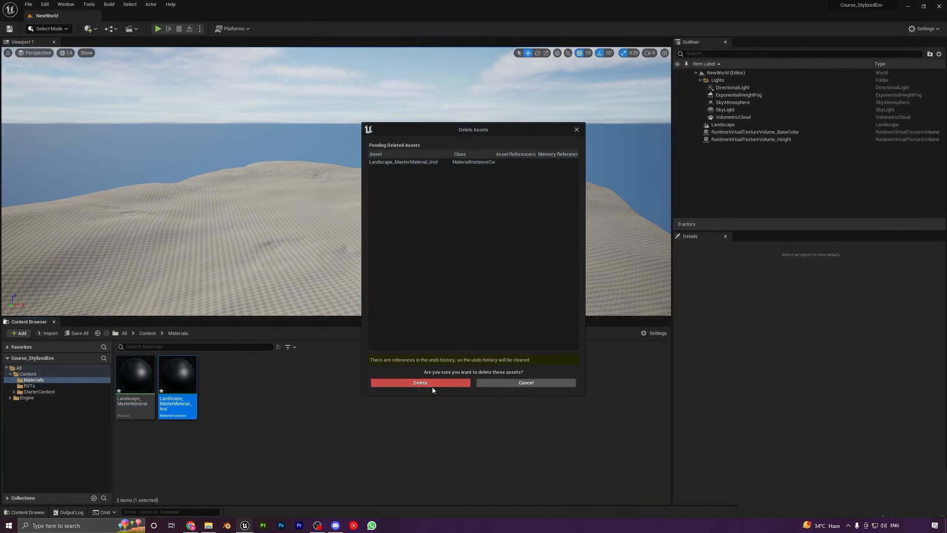
pyautogui.click(426, 382)
# Reopen Landscape_MasterMaterial and set the Grass parameter's default alpha to 1
pyautogui.doubleClick(135, 374)
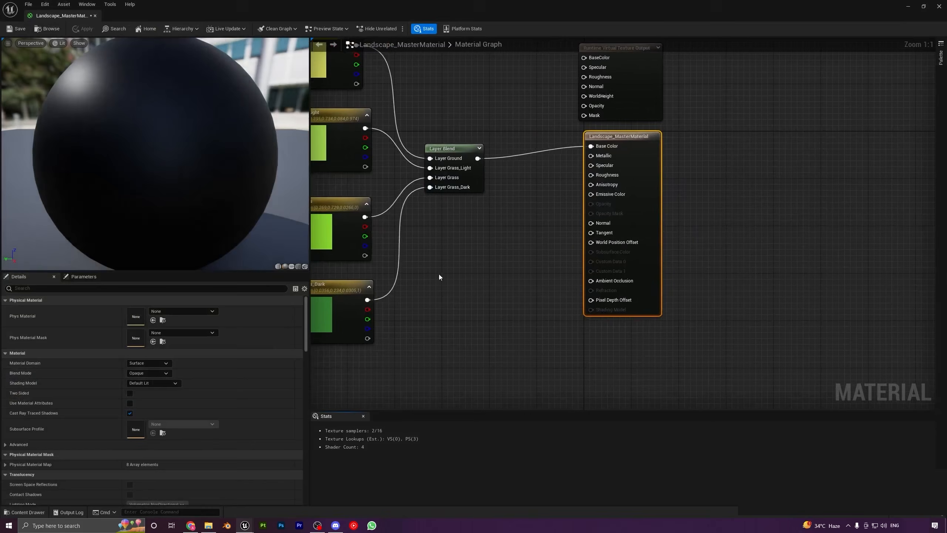
pyautogui.click(434, 263)
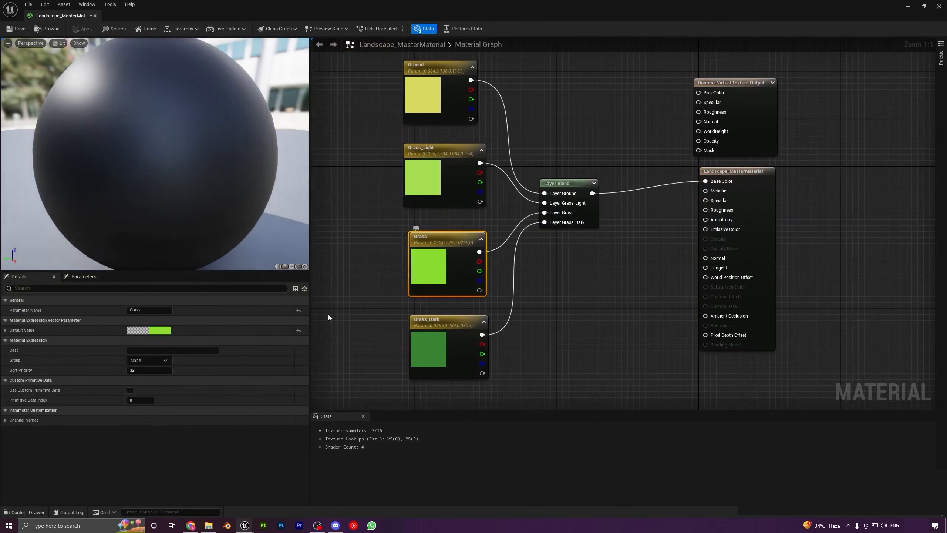
pyautogui.click(131, 331)
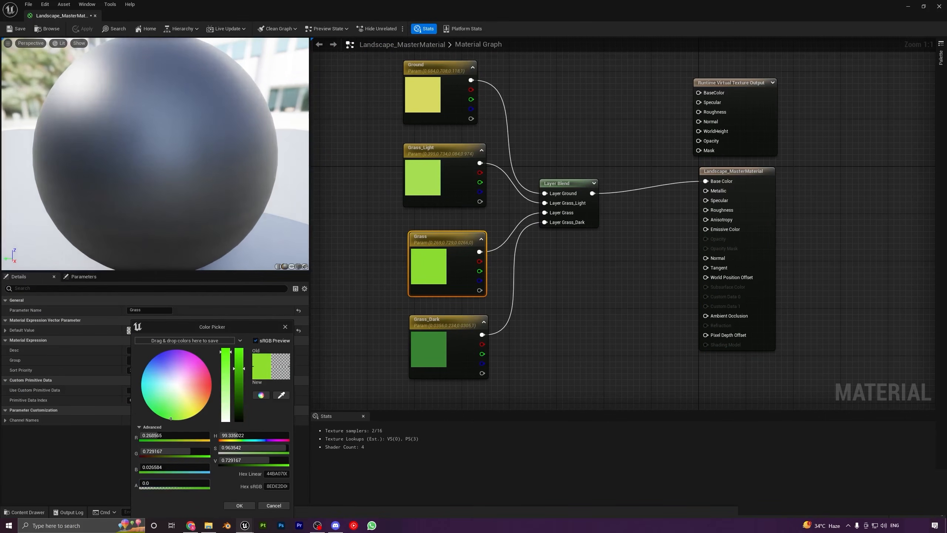
pyautogui.moveTo(156, 483); pyautogui.dragTo(208, 483)
pyautogui.click(237, 506)
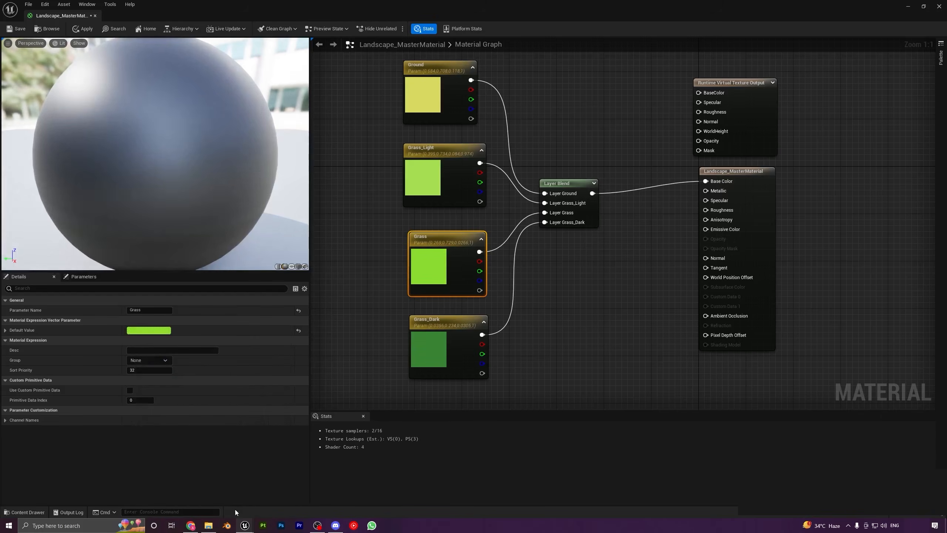
# Set the Grass_Light parameter's default alpha to 1
pyautogui.moveTo(627, 261); pyautogui.dragTo(615, 354, button='right')
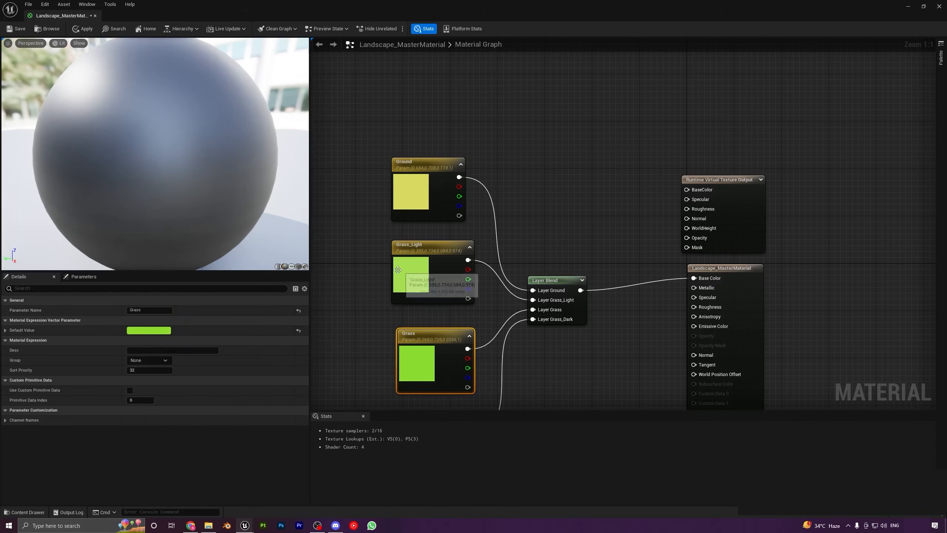
pyautogui.click(410, 268)
pyautogui.click(153, 330)
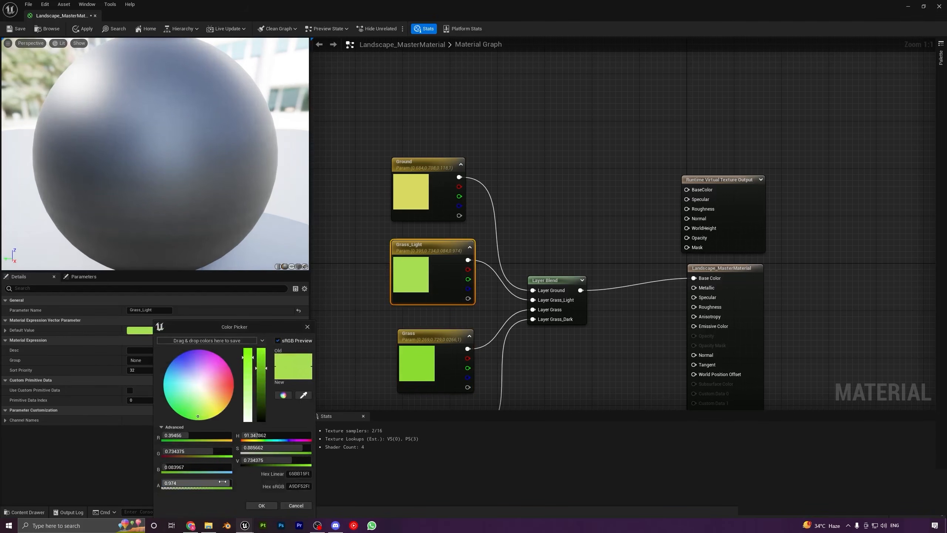
pyautogui.click(263, 505)
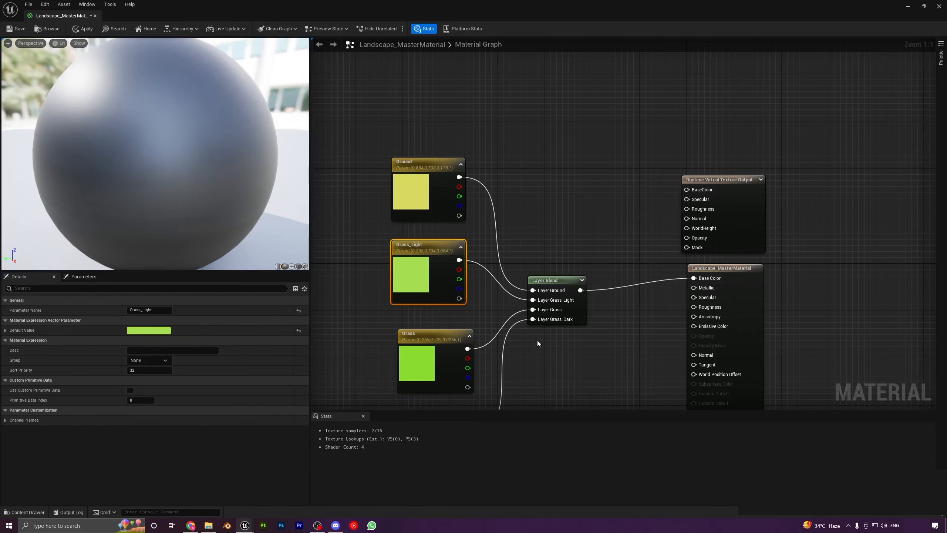
# Add two scalar constants beside the material output and connect one to Specular and the other to Roughness
pyautogui.moveTo(537, 341); pyautogui.dragTo(512, 261, button='right')
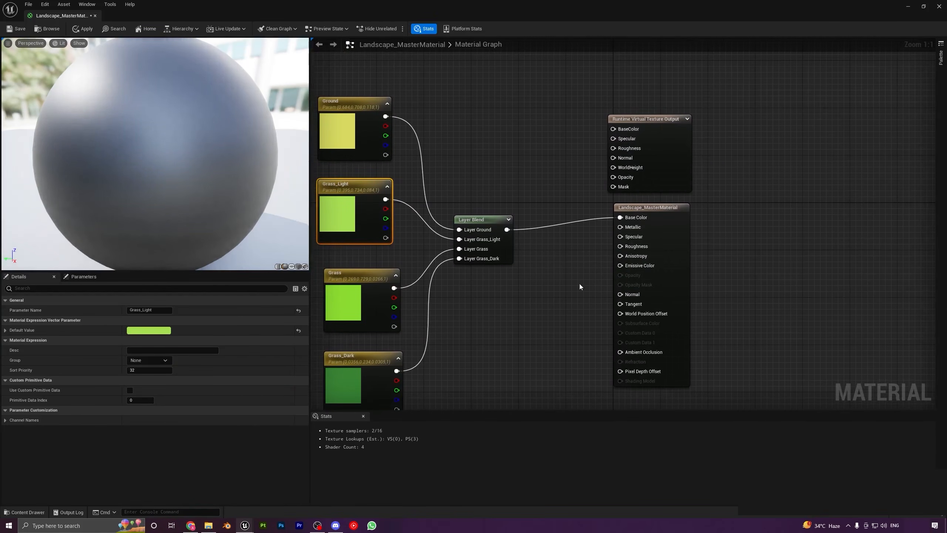
pyautogui.click(546, 279)
pyautogui.click(543, 323)
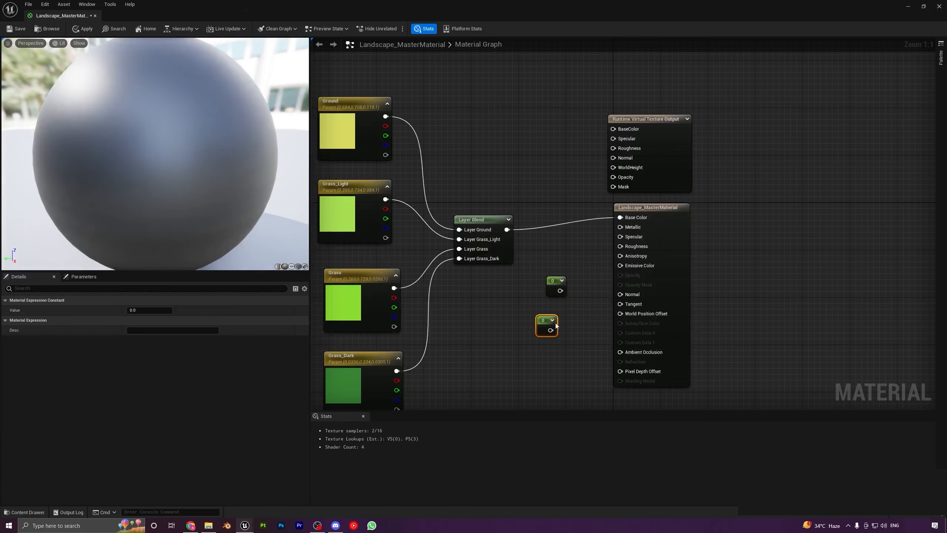
pyautogui.moveTo(550, 282); pyautogui.dragTo(543, 270)
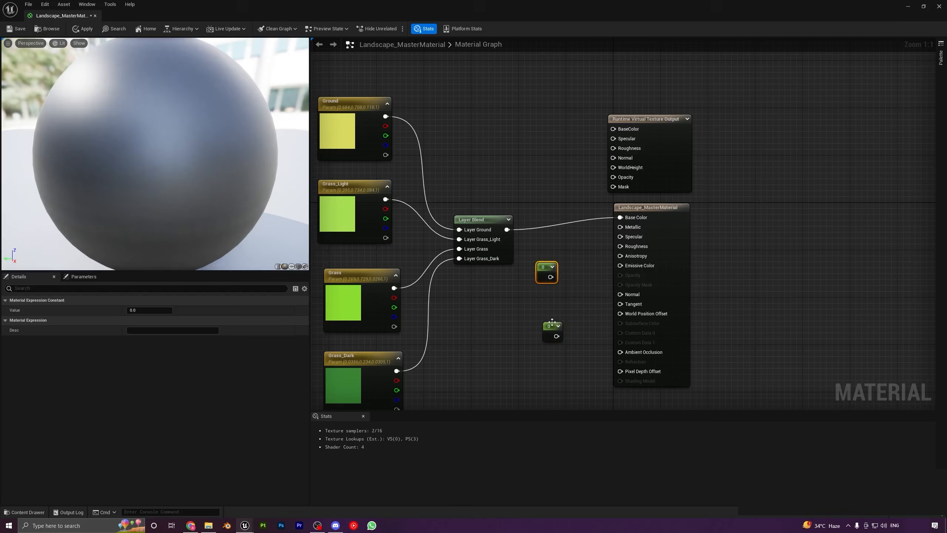
pyautogui.moveTo(553, 323); pyautogui.dragTo(620, 237)
pyautogui.moveTo(545, 313); pyautogui.dragTo(620, 246)
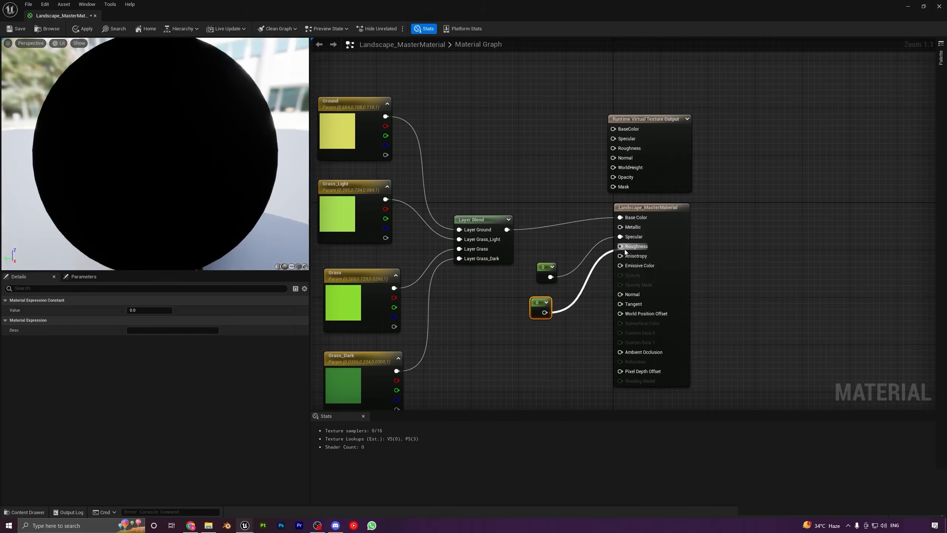
# Convert both scalar constants to parameters and move the one feeding Specular slightly away from the other
pyautogui.rightClick(542, 266)
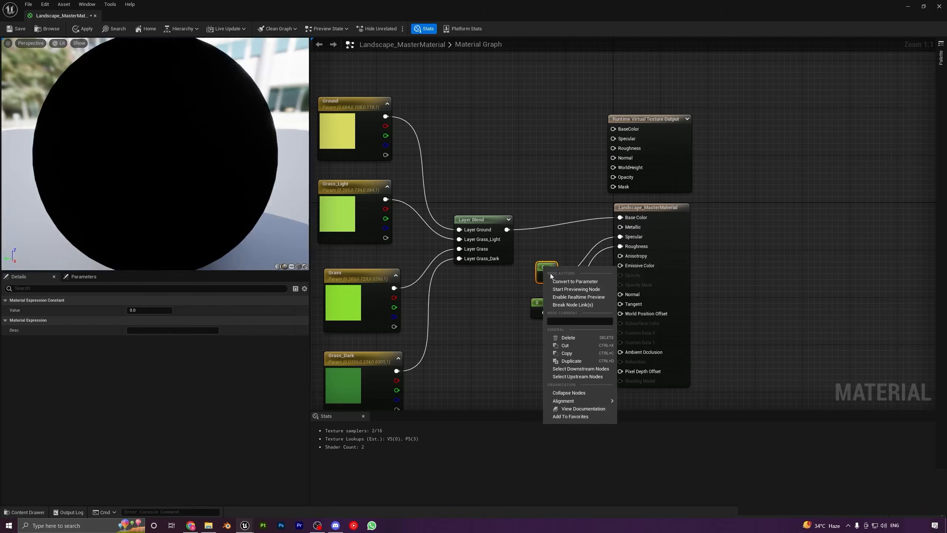
pyautogui.click(556, 277)
pyautogui.rightClick(542, 309)
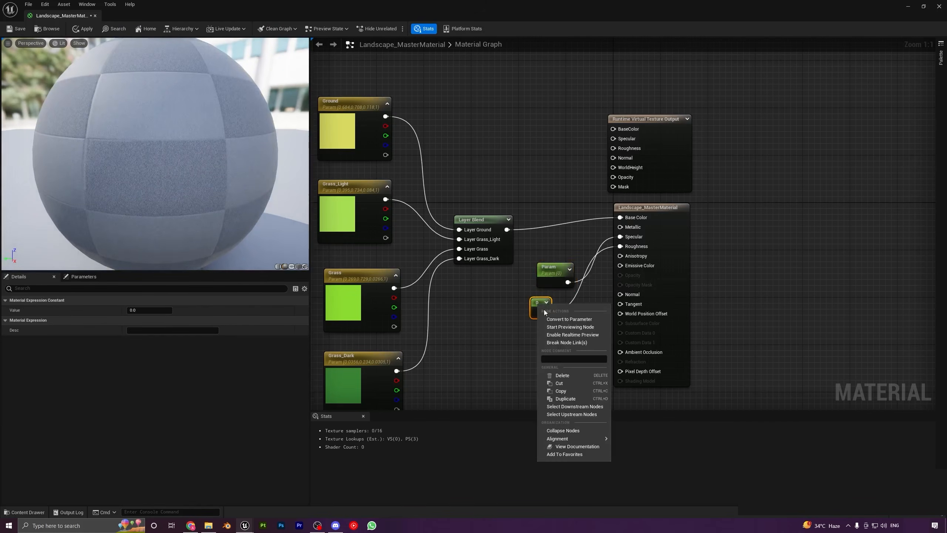
pyautogui.click(550, 315)
pyautogui.moveTo(557, 272); pyautogui.dragTo(546, 260)
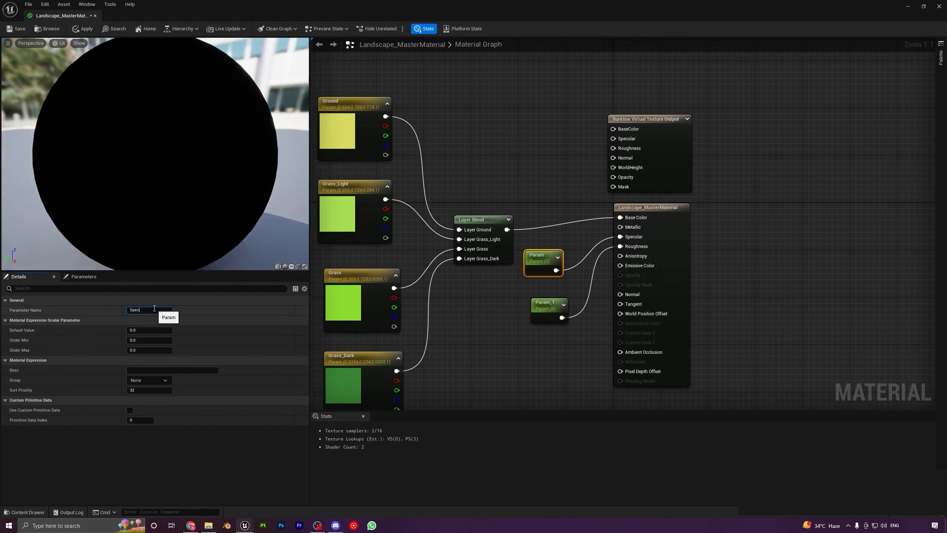
# Name the scalar parameter feeding Specular as Specular and the one feeding Roughness as Roughness
pyautogui.press('Return')
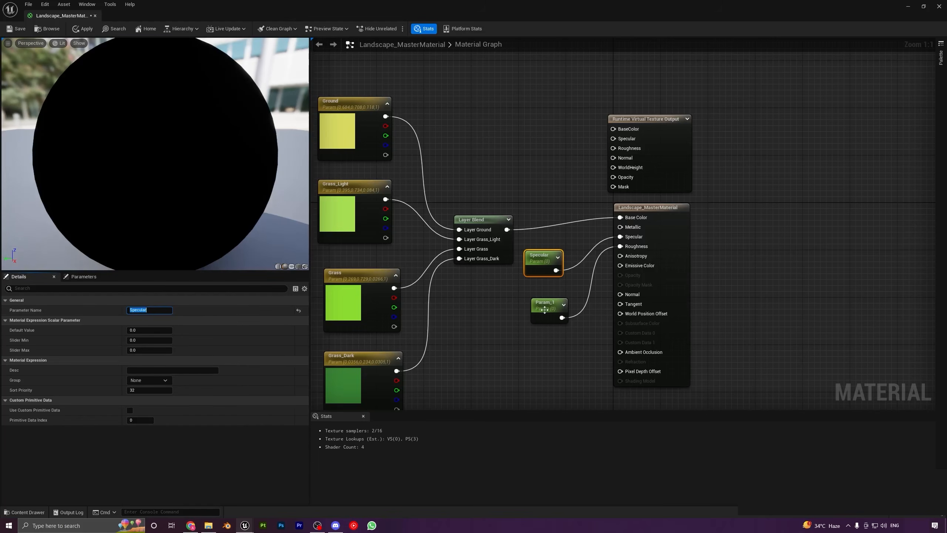
pyautogui.click(545, 309)
pyautogui.click(156, 310)
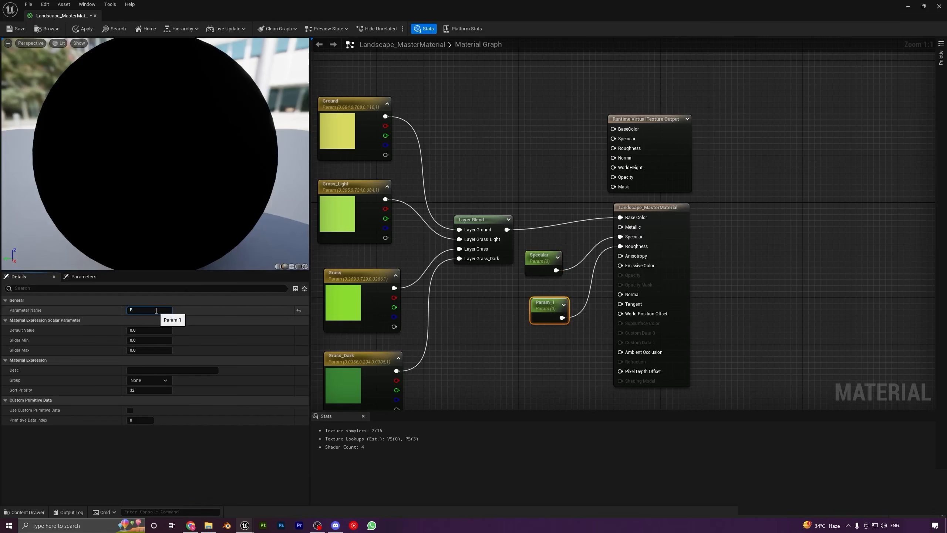
pyautogui.press('Return')
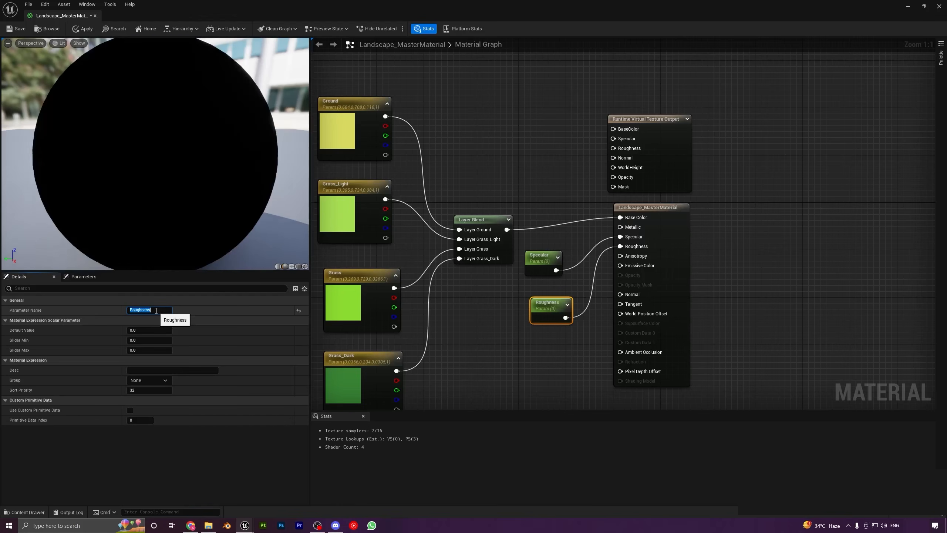
# Set the Roughness parameter's default value to 1
pyautogui.moveTo(104, 169); pyautogui.dragTo(139, 170)
pyautogui.scroll(-5, 104, 170)
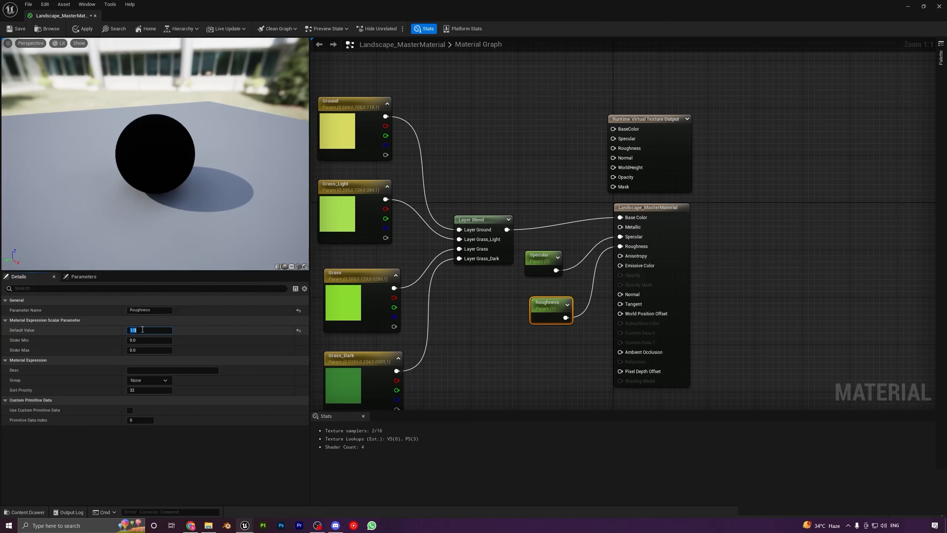
pyautogui.moveTo(160, 169); pyautogui.dragTo(178, 162)
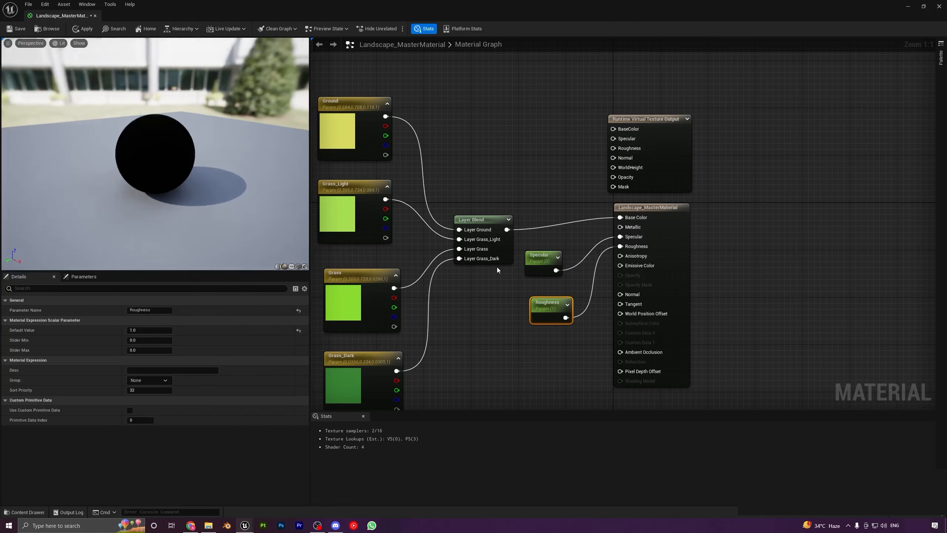
# Set the Specular parameter's default value to 0.1 and save the material
pyautogui.click(535, 260)
pyautogui.click(149, 329)
pyautogui.write('0.128')
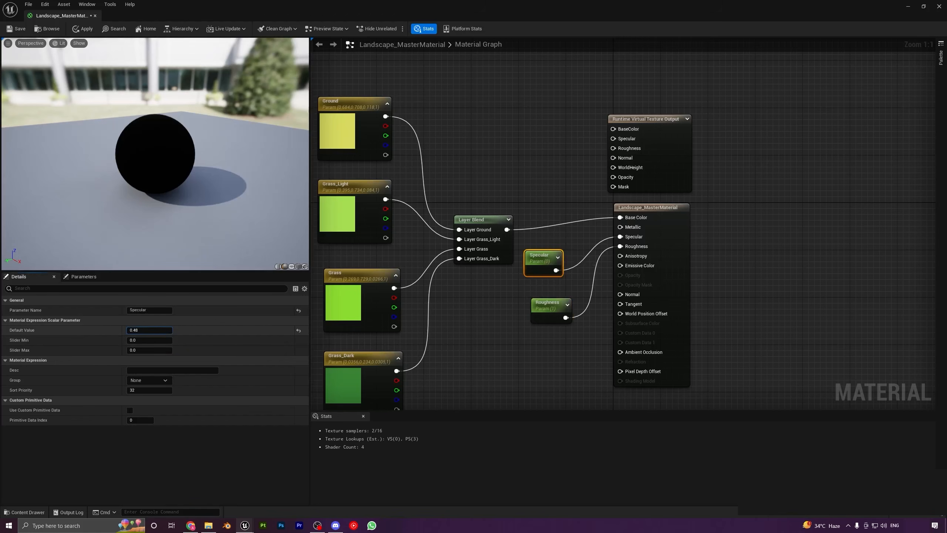
pyautogui.moveTo(144, 330); pyautogui.dragTo(147, 330)
pyautogui.moveTo(150, 182); pyautogui.dragTo(201, 176)
pyautogui.moveTo(147, 330); pyautogui.dragTo(154, 330)
pyautogui.click(154, 329)
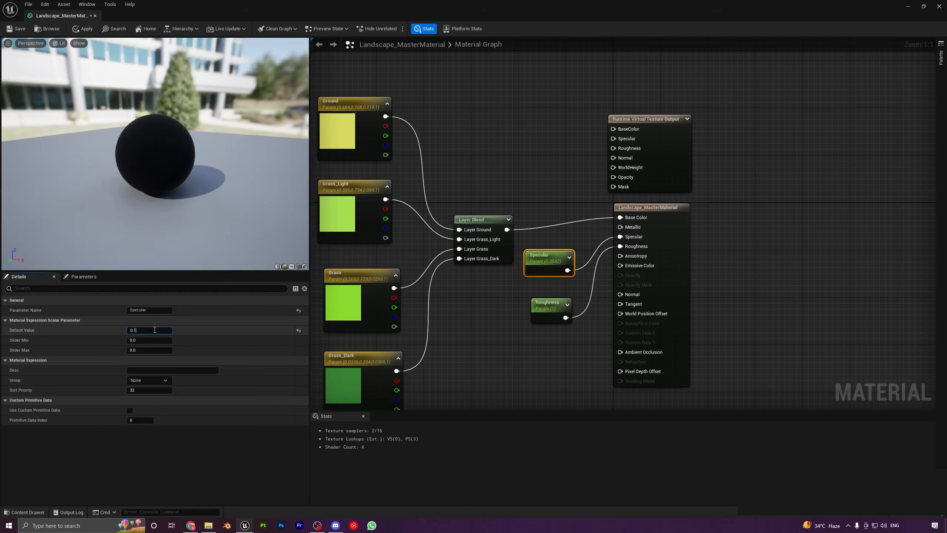
pyautogui.press('Return')
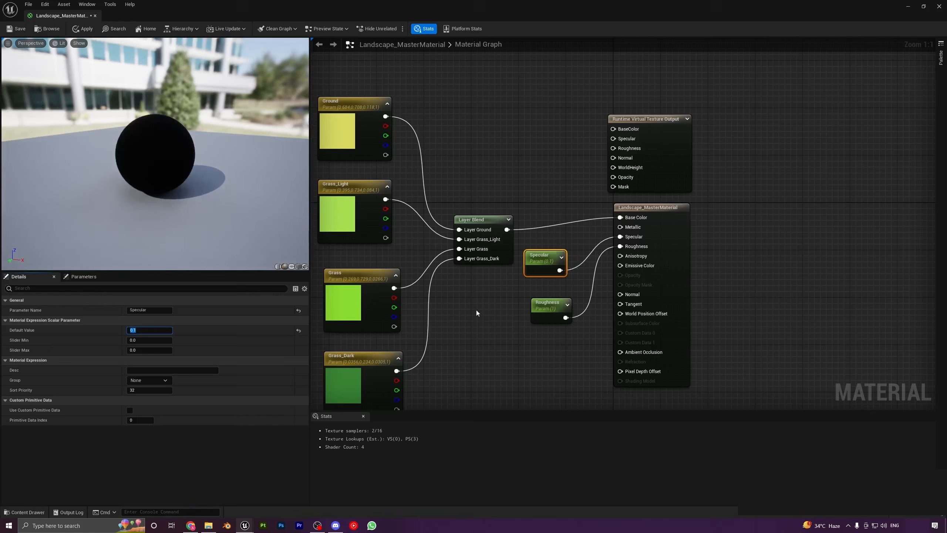
pyautogui.click(7, 32)
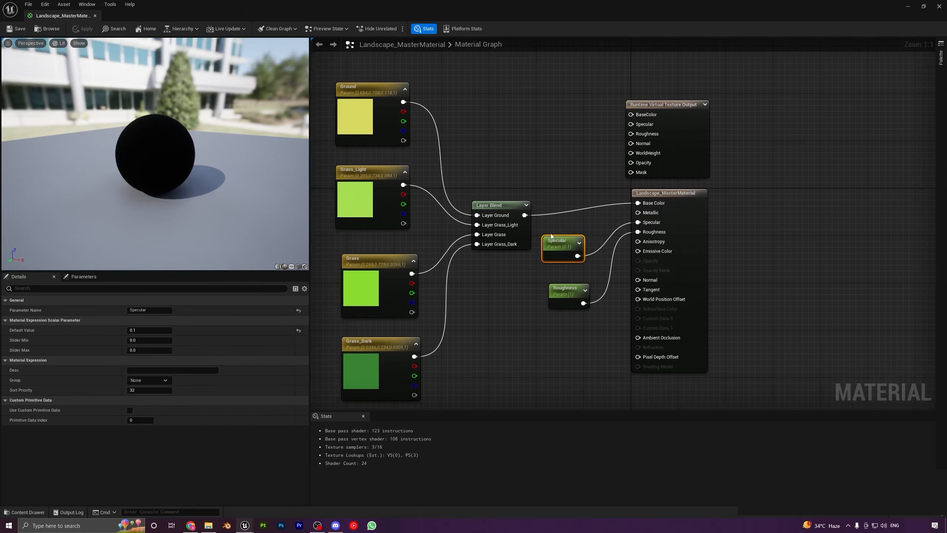
# Connect the Layer Blend output to BaseColor of the Runtime Virtual Texture Output and shift the Layer Blend node slightly up
pyautogui.moveTo(675, 154); pyautogui.dragTo(681, 148)
pyautogui.moveTo(698, 101)
pyautogui.mouseDown()
pyautogui.moveTo(707, 95)
pyautogui.moveTo(696, 89)
pyautogui.moveTo(691, 106)
pyautogui.mouseUp()
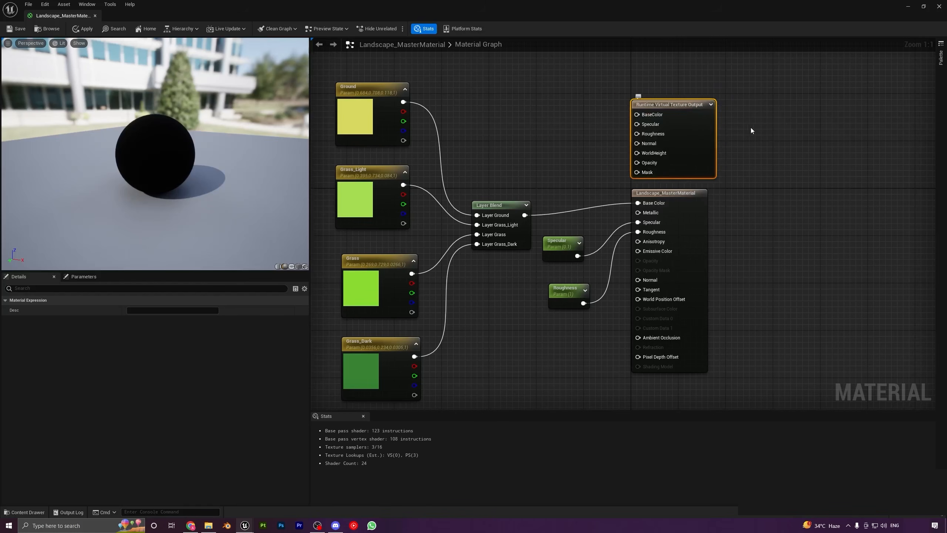
pyautogui.moveTo(755, 126); pyautogui.dragTo(767, 163, button='right')
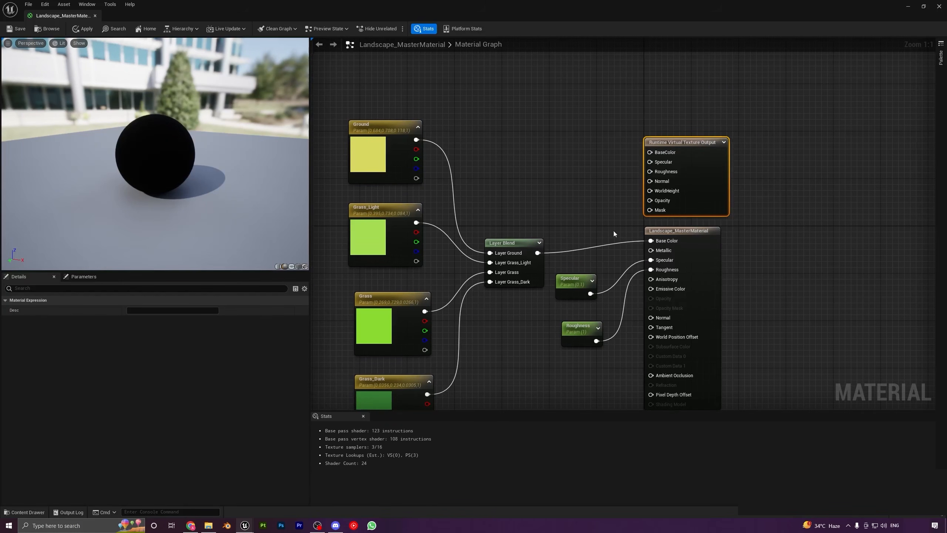
pyautogui.moveTo(515, 247); pyautogui.dragTo(514, 241)
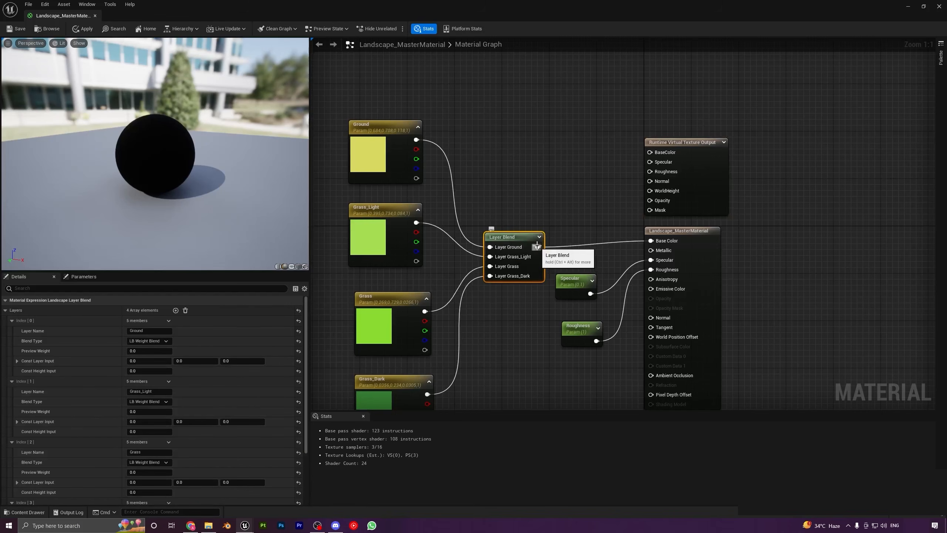
pyautogui.moveTo(537, 247); pyautogui.dragTo(651, 153)
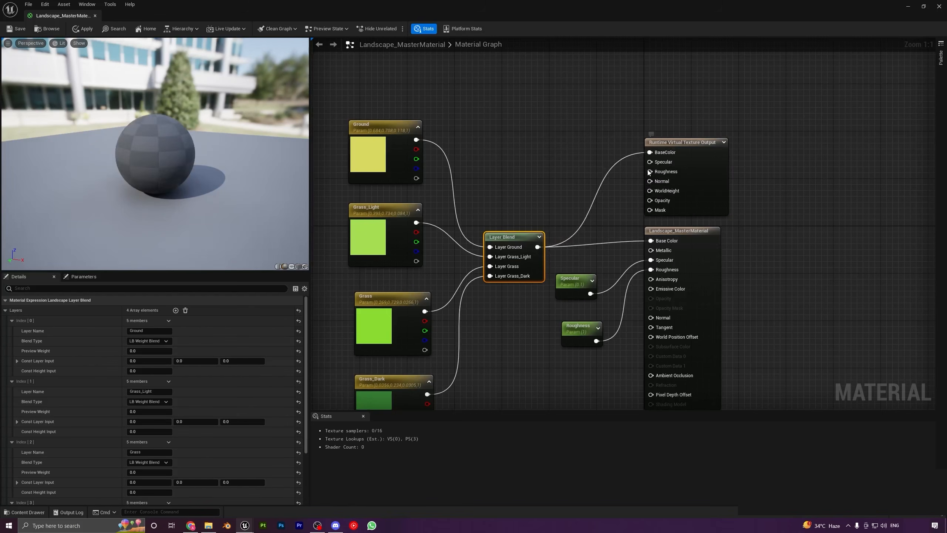
pyautogui.moveTo(494, 234); pyautogui.dragTo(488, 218)
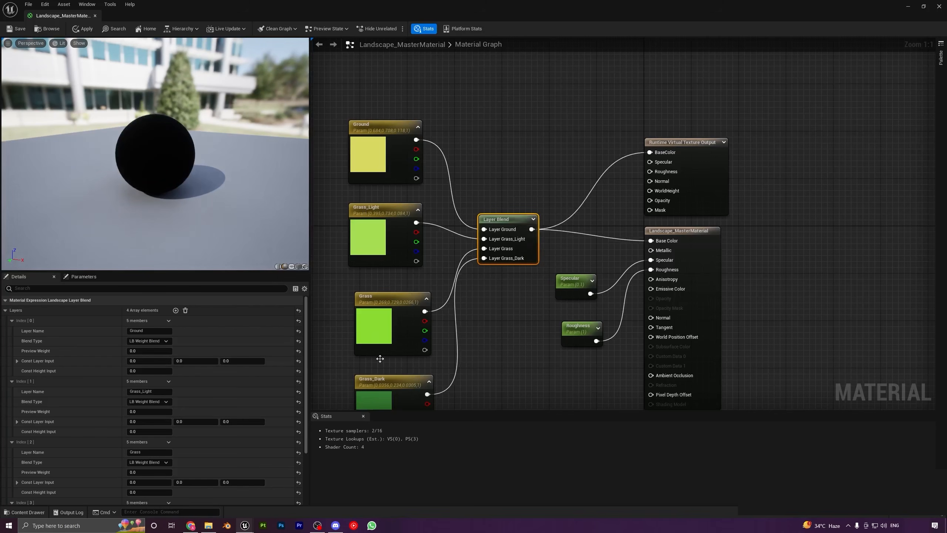
pyautogui.moveTo(513, 190); pyautogui.dragTo(521, 168, button='right')
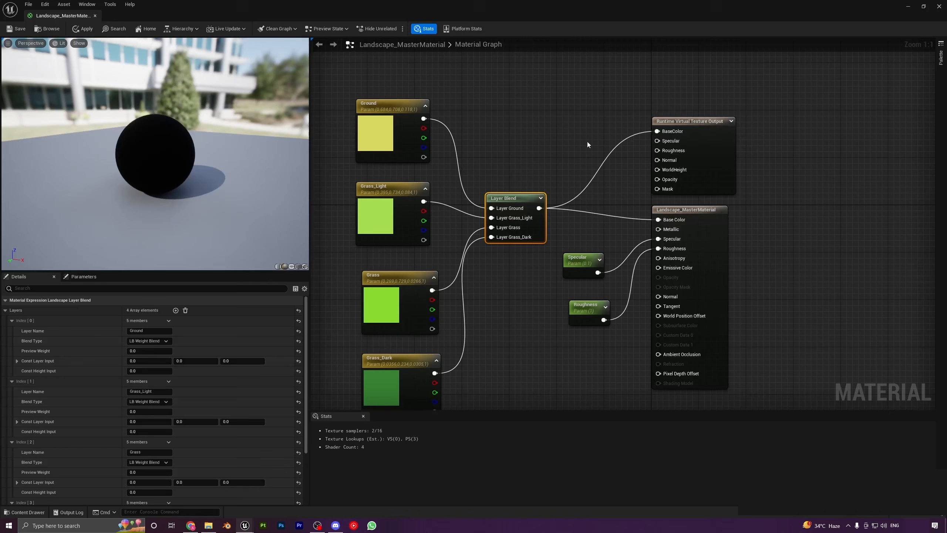
pyautogui.doubleClick(345, 7)
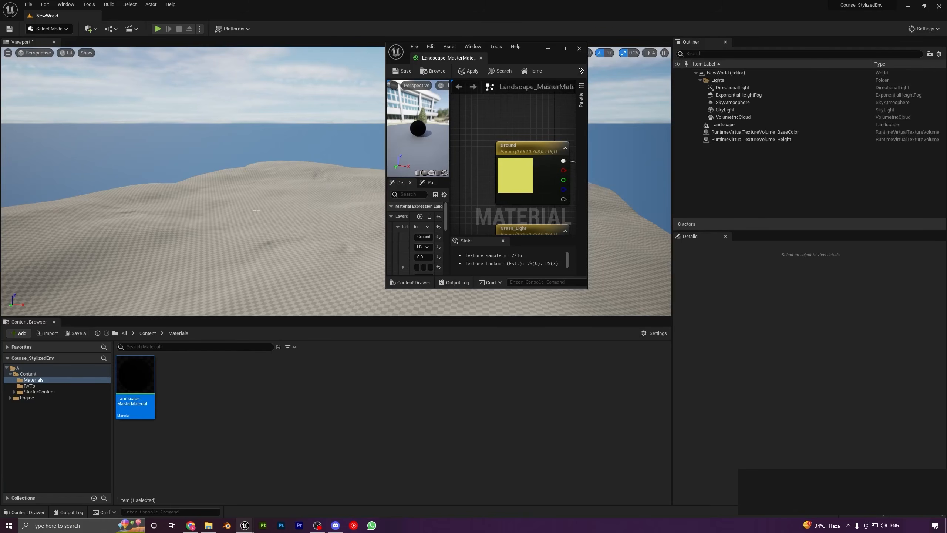
pyautogui.click(564, 49)
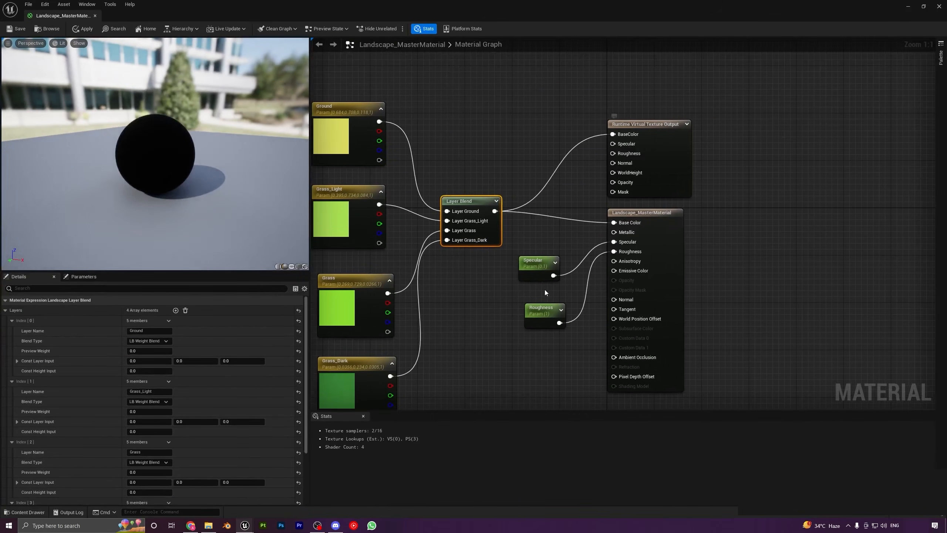
pyautogui.moveTo(554, 276); pyautogui.dragTo(613, 144)
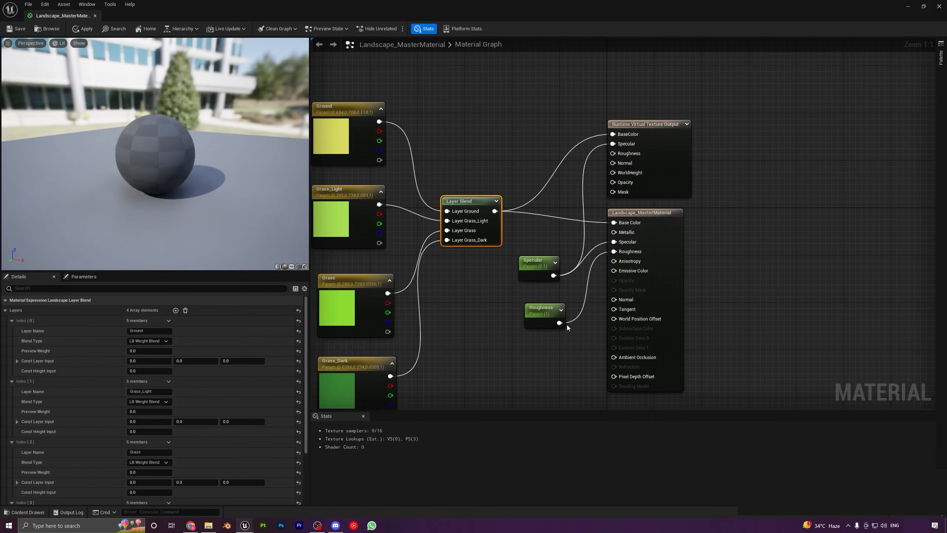
pyautogui.moveTo(560, 323); pyautogui.dragTo(613, 153)
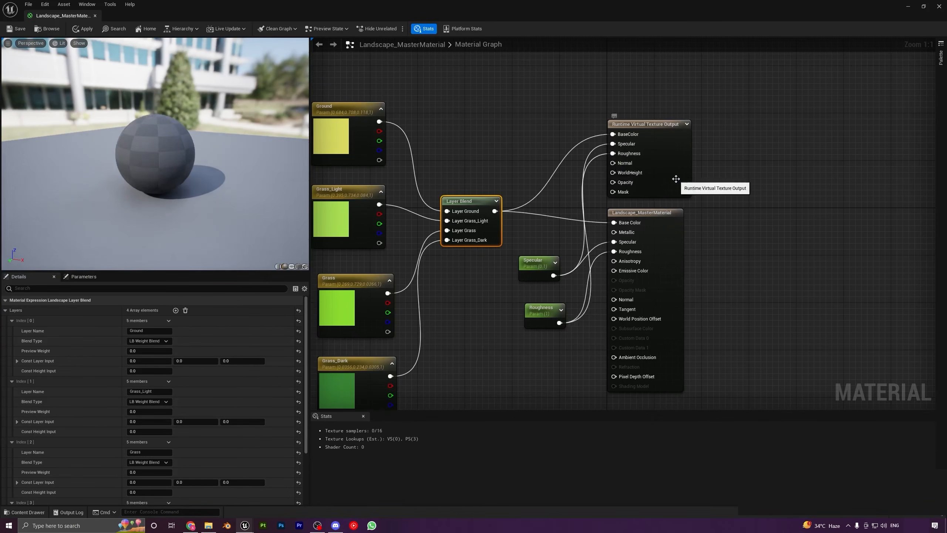
pyautogui.hotkey('ctrl', 'z')
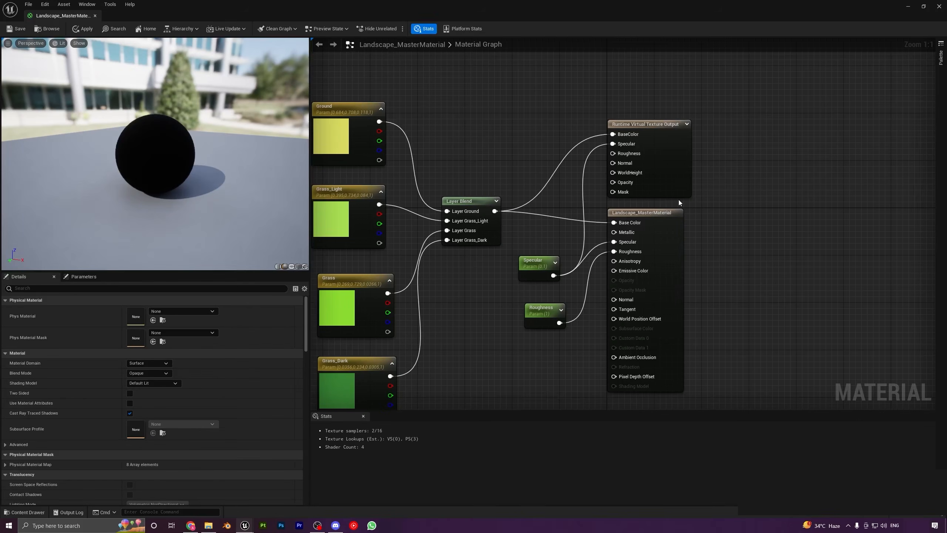
pyautogui.hotkey('ctrl', 'z')
# Move the Runtime Virtual Texture Output further above the material output and add a WorldPosition node in the free space beside it
pyautogui.moveTo(676, 165); pyautogui.dragTo(689, 123)
pyautogui.moveTo(598, 179); pyautogui.dragTo(545, 294, button='right')
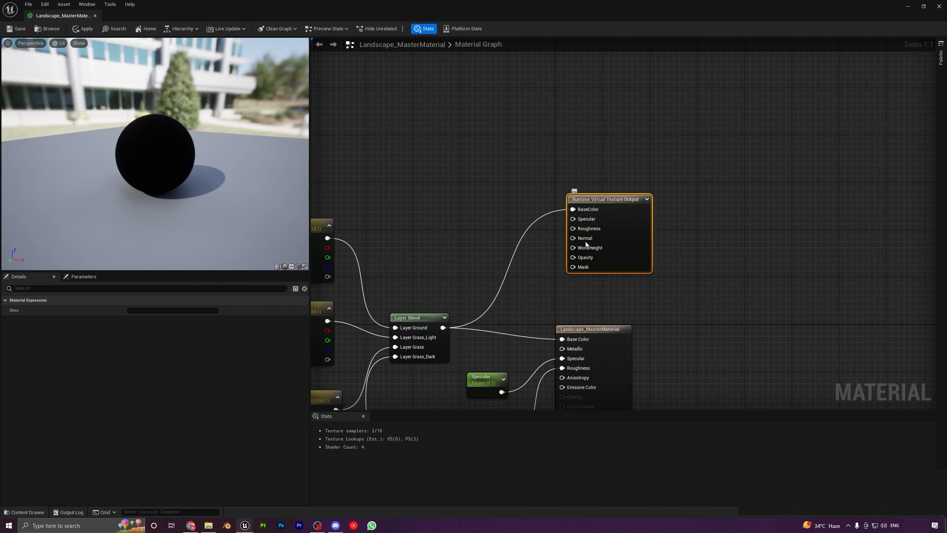
pyautogui.rightClick(550, 248)
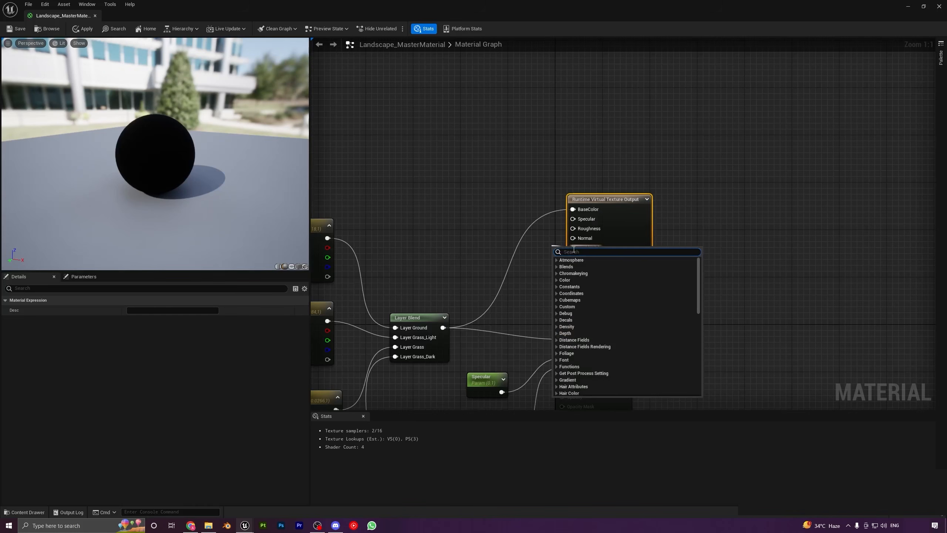
pyautogui.click(548, 265)
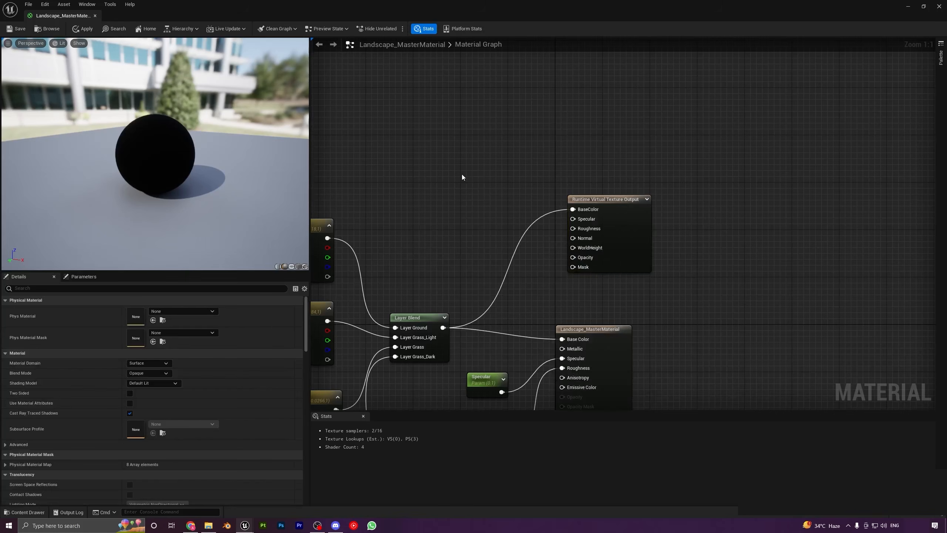
pyautogui.rightClick(428, 211)
pyautogui.press('Escape')
pyautogui.rightClick(410, 190)
pyautogui.write('wor')
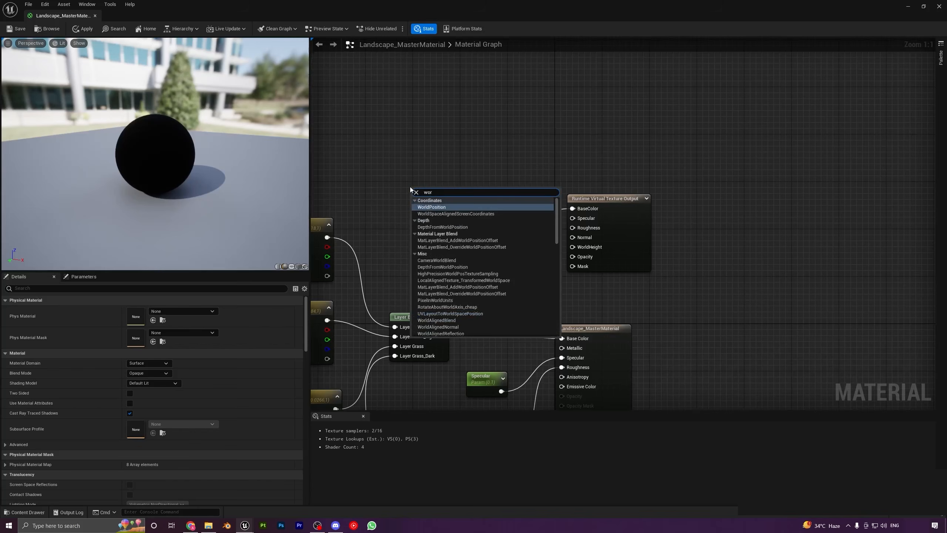
pyautogui.press('Return')
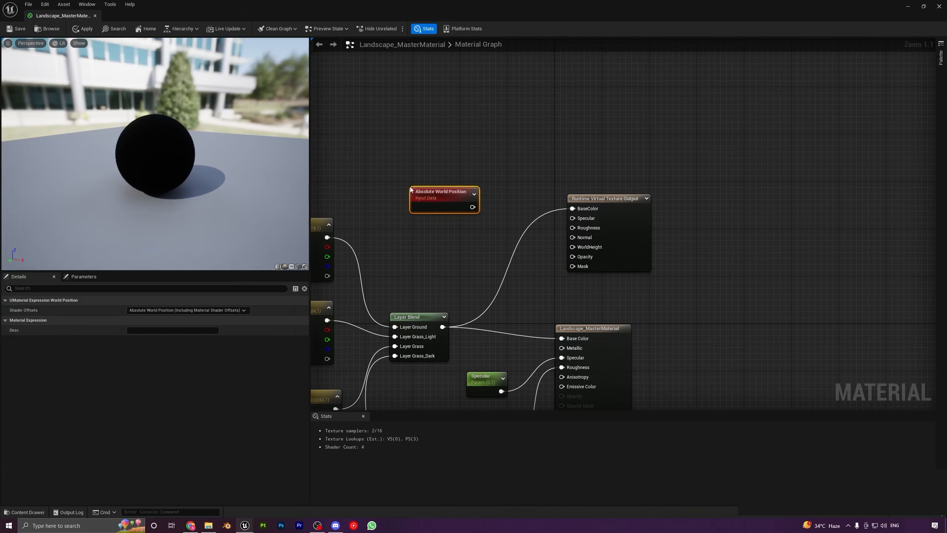
# Feed Absolute World Position into a new ComponentMask node and arrange the two nodes side by side
pyautogui.moveTo(442, 190); pyautogui.dragTo(475, 212)
pyautogui.write('mask')
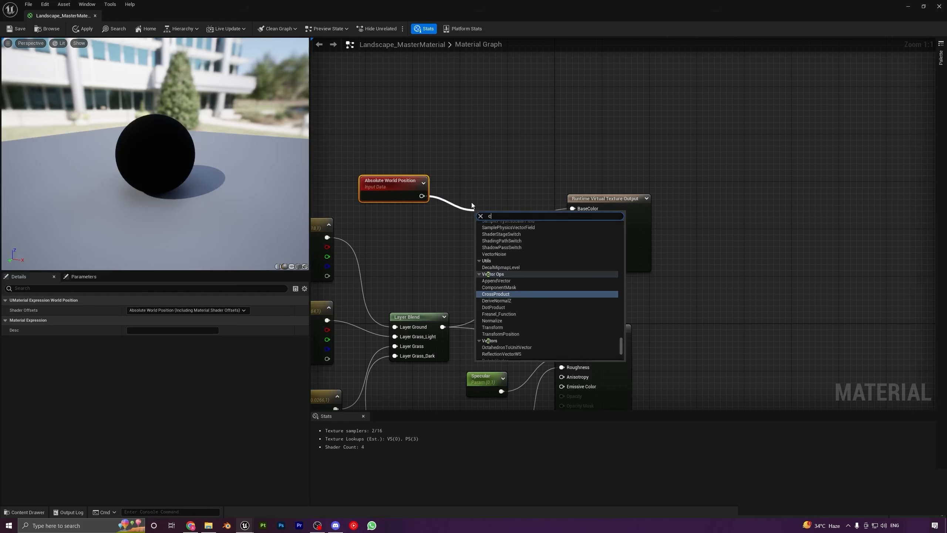
pyautogui.press('Return')
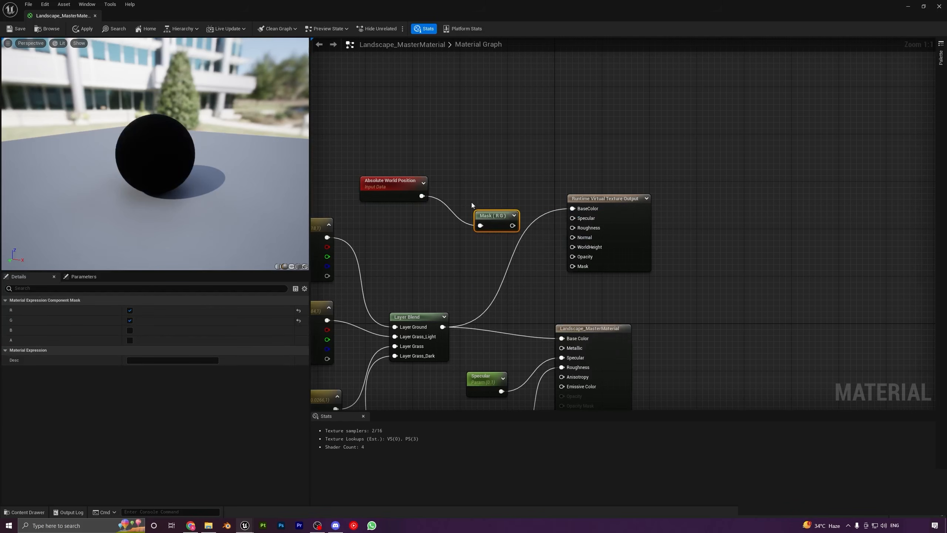
pyautogui.moveTo(494, 215); pyautogui.dragTo(491, 192)
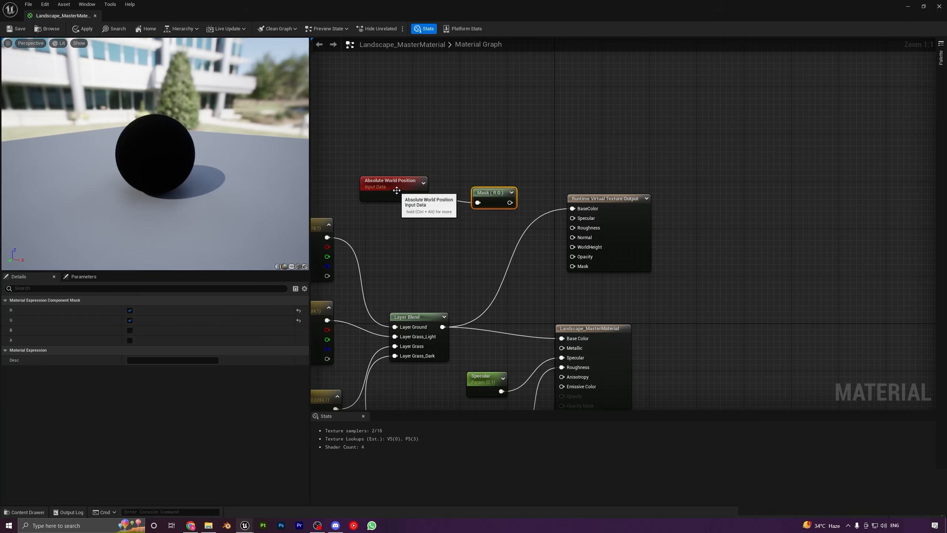
pyautogui.moveTo(393, 185); pyautogui.dragTo(380, 180)
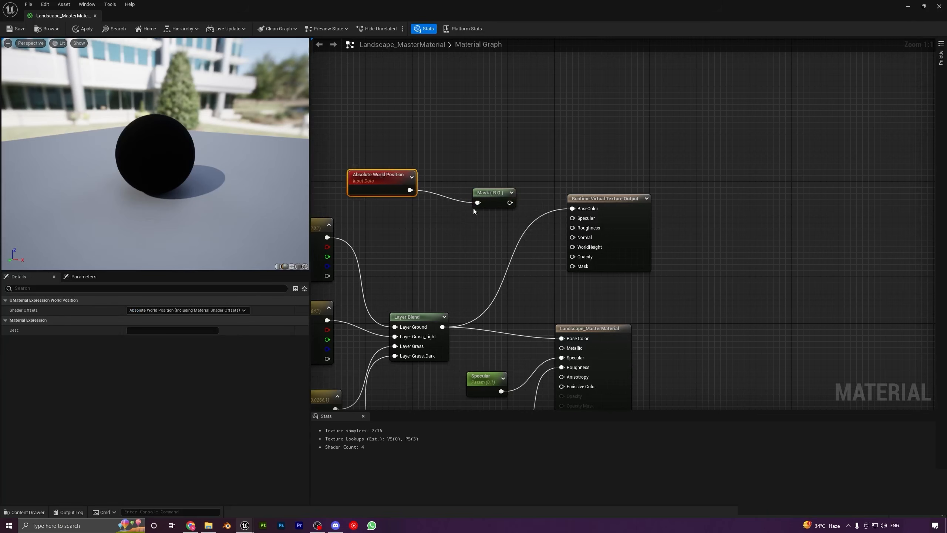
# Restrict the component mask to the B channel and connect its output to WorldHeight of the Runtime Virtual Texture Output
pyautogui.click(491, 193)
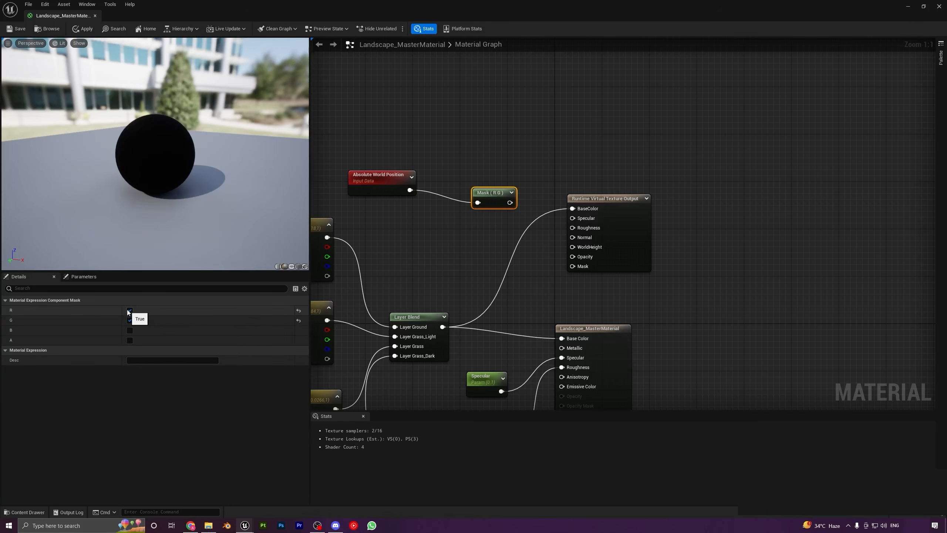
pyautogui.click(130, 320)
pyautogui.click(130, 310)
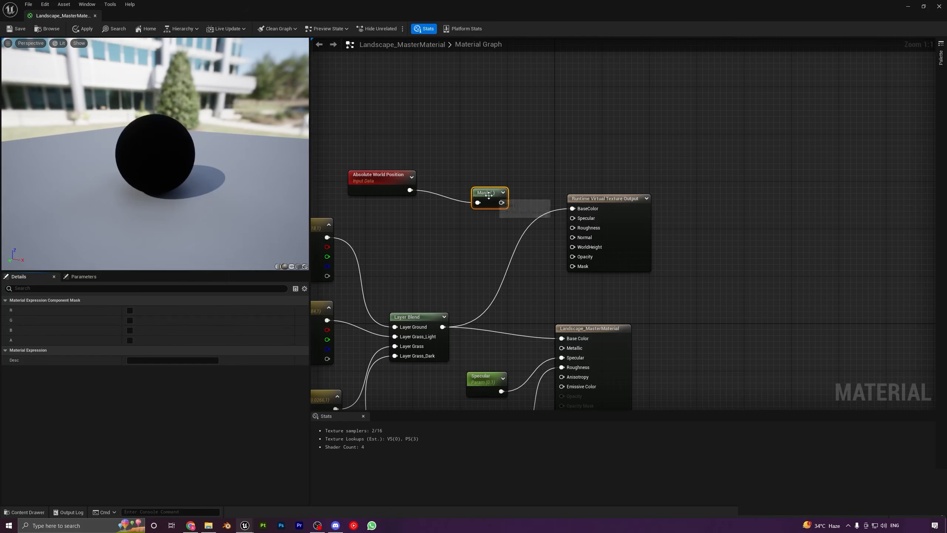
pyautogui.moveTo(495, 197); pyautogui.dragTo(484, 191)
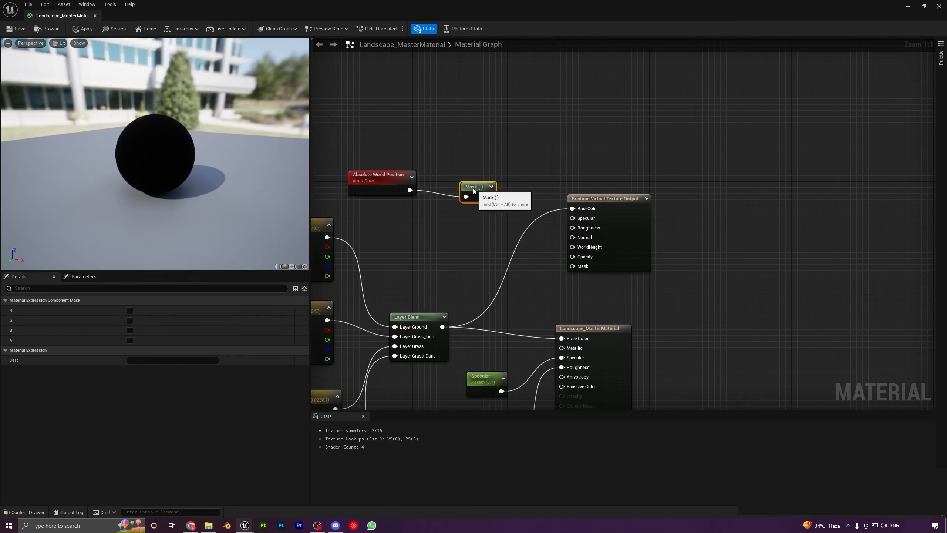
pyautogui.click(130, 330)
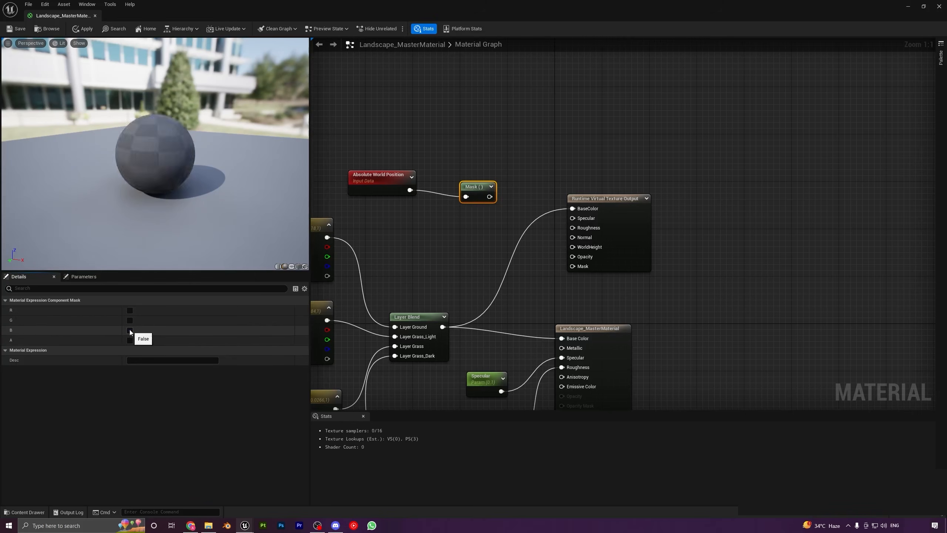
pyautogui.moveTo(462, 197); pyautogui.dragTo(457, 191)
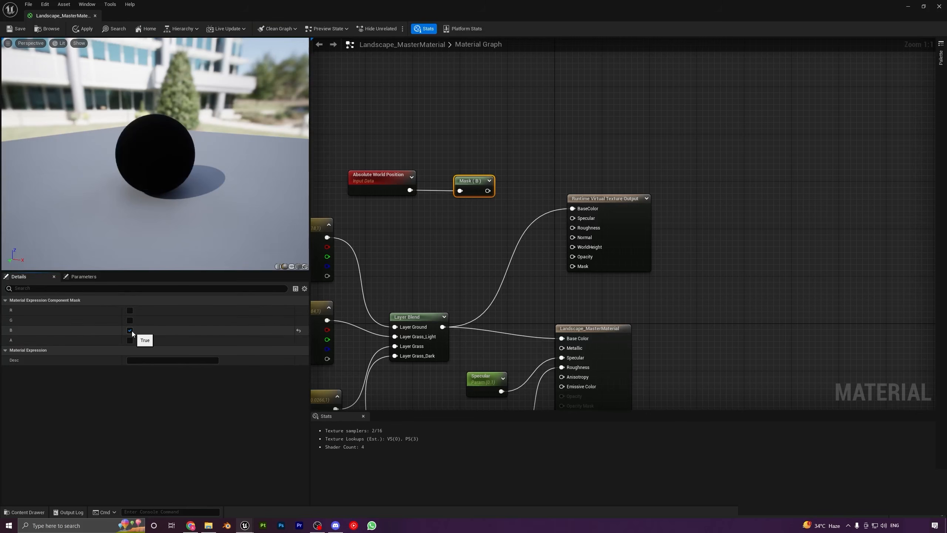
pyautogui.moveTo(486, 190); pyautogui.dragTo(573, 248)
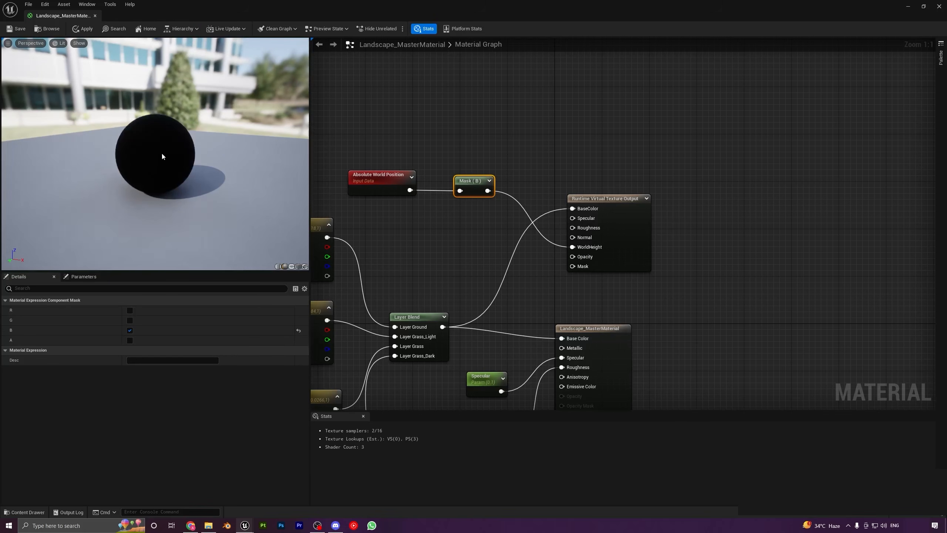
# Save the Landscape_MasterMaterial and close its material editor
pyautogui.scroll(-3, 537, 244)
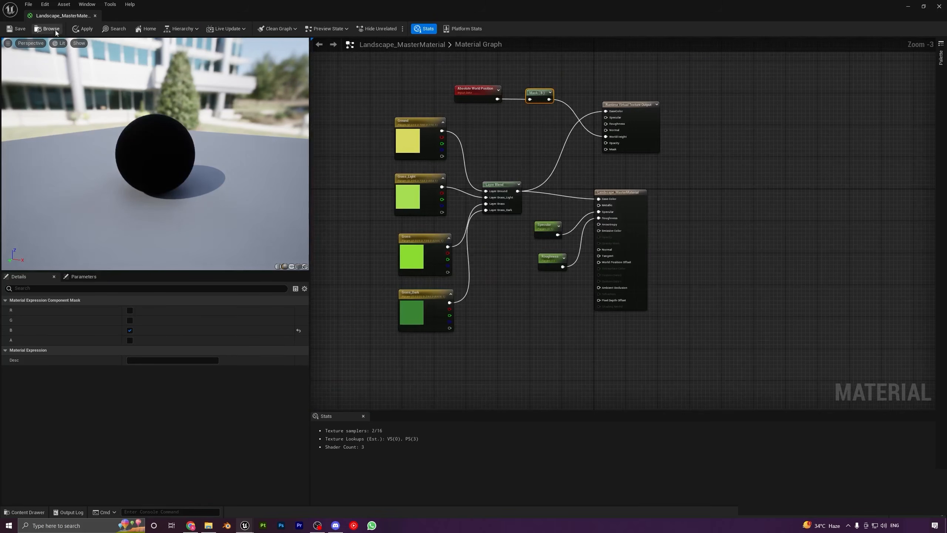
pyautogui.click(21, 31)
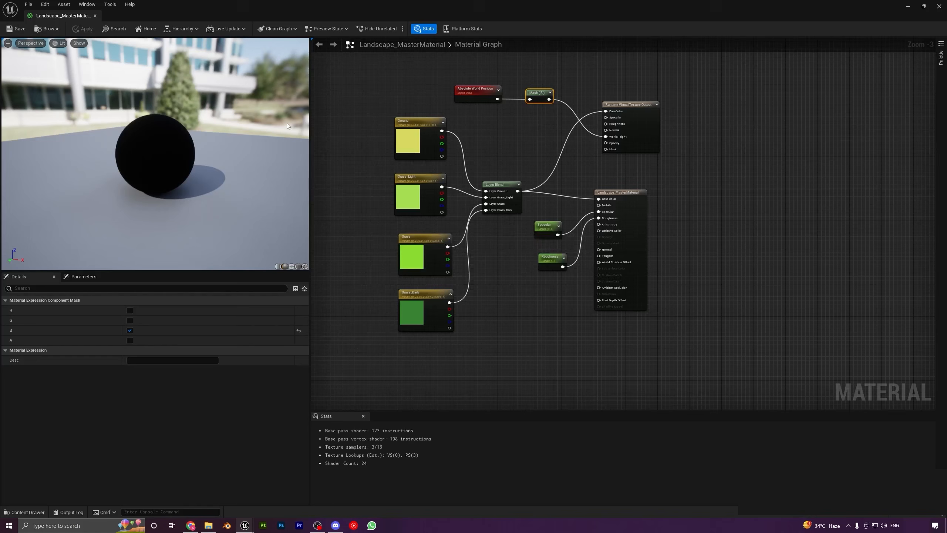
pyautogui.click(95, 16)
# Create a material instance of Landscape_MasterMaterial and assign it as the Landscape Material of the Landscape actor
pyautogui.rightClick(135, 375)
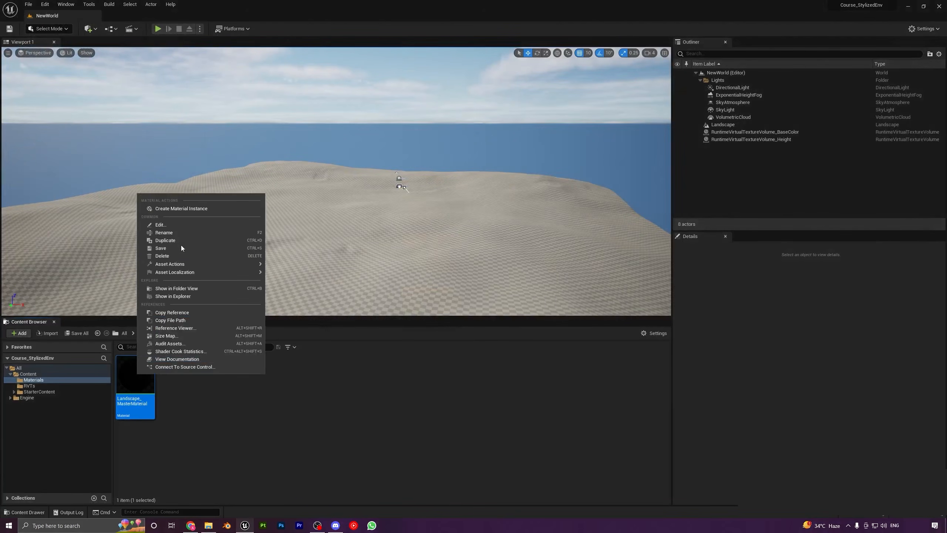
pyautogui.click(178, 209)
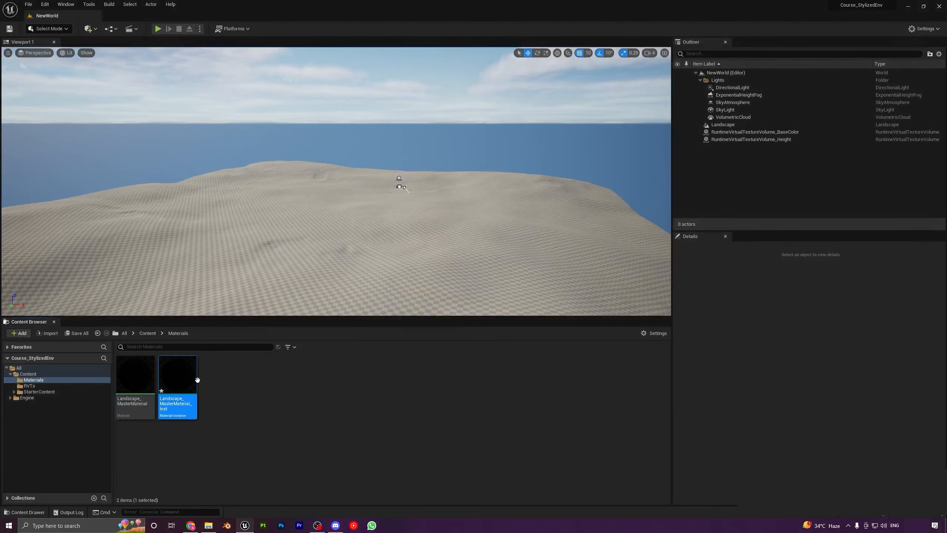
pyautogui.click(384, 232)
pyautogui.scroll(-5, 760, 384)
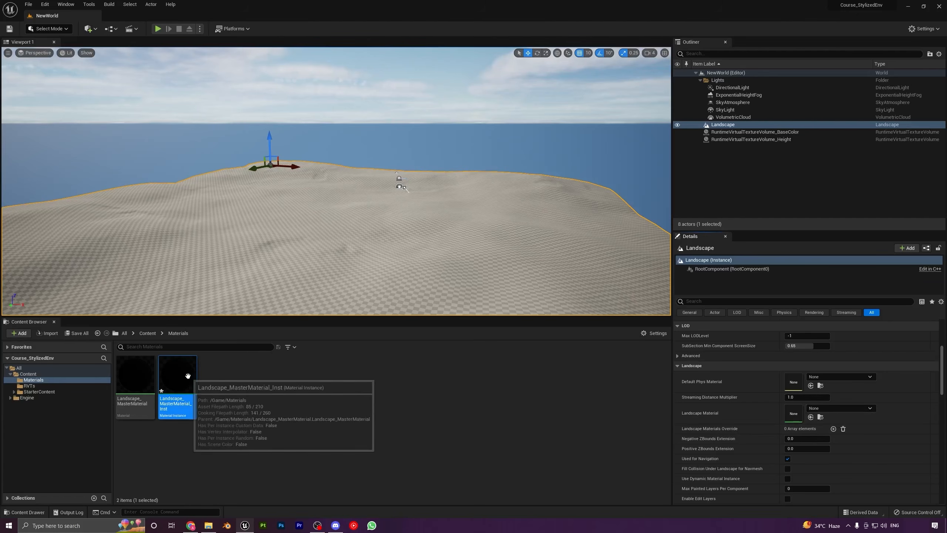
pyautogui.moveTo(185, 378); pyautogui.dragTo(813, 418)
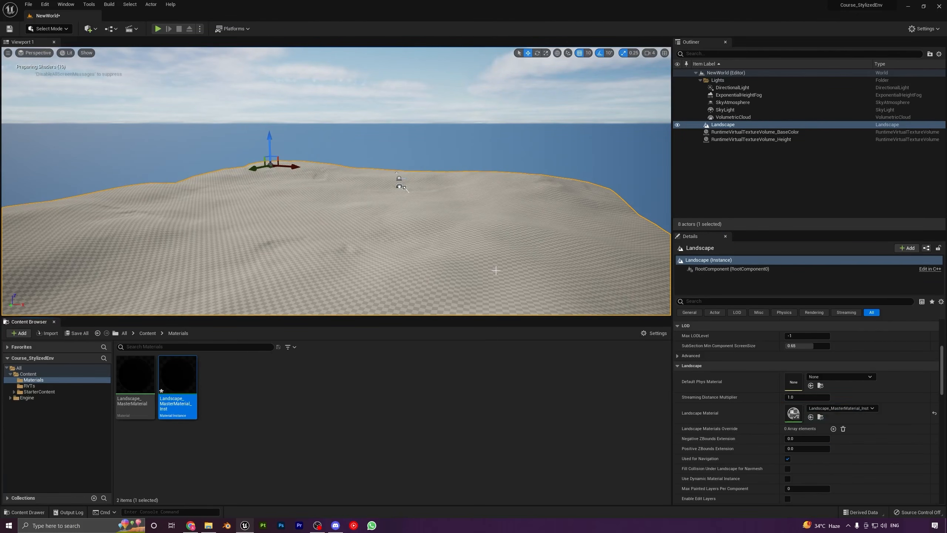
# Switch to the paint tools of Landscape Mode and try to paint the Ground layer on the terrain
pyautogui.moveTo(455, 212)
pyautogui.mouseDown(button='right')
pyautogui.moveTo(473, 204)
pyautogui.moveTo(429, 276)
pyautogui.moveTo(447, 269)
pyautogui.moveTo(449, 220)
pyautogui.moveTo(456, 240)
pyautogui.moveTo(425, 213)
pyautogui.moveTo(455, 211)
pyautogui.moveTo(425, 223)
pyautogui.moveTo(434, 220)
pyautogui.moveTo(380, 214)
pyautogui.moveTo(446, 213)
pyautogui.mouseUp(button='right')
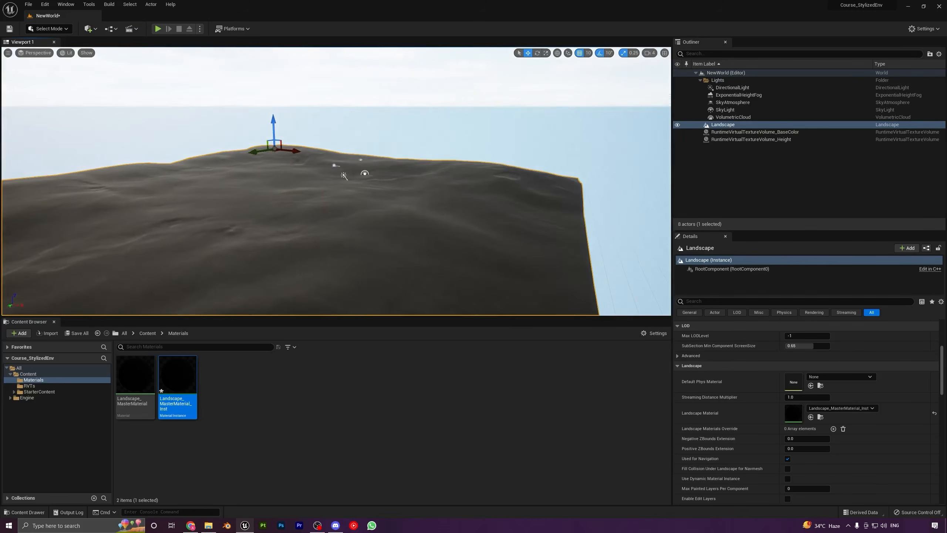
pyautogui.click(41, 29)
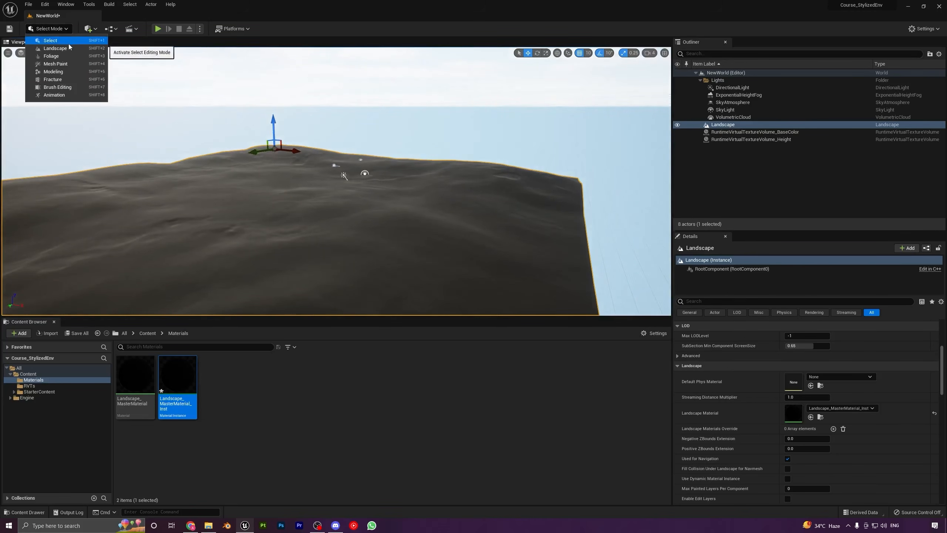
pyautogui.click(55, 49)
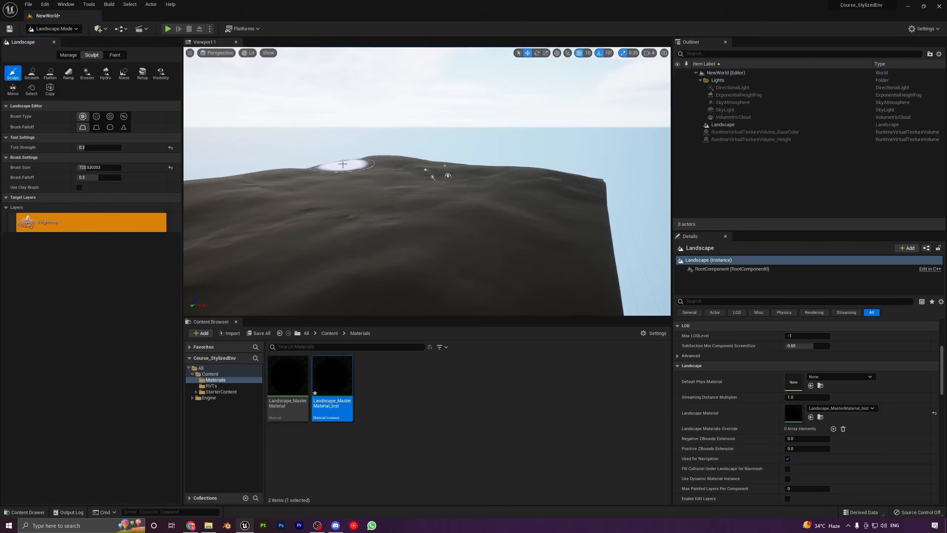
pyautogui.click(119, 55)
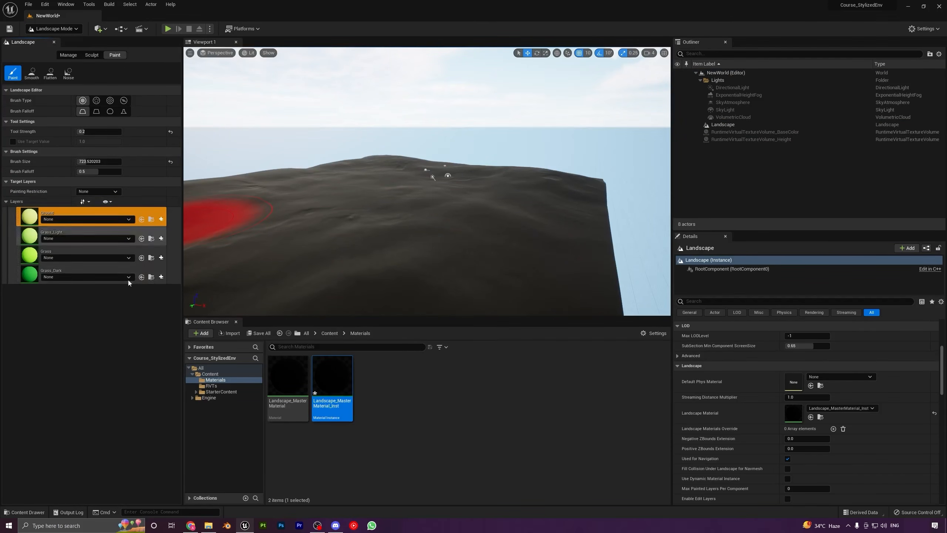
pyautogui.click(345, 220)
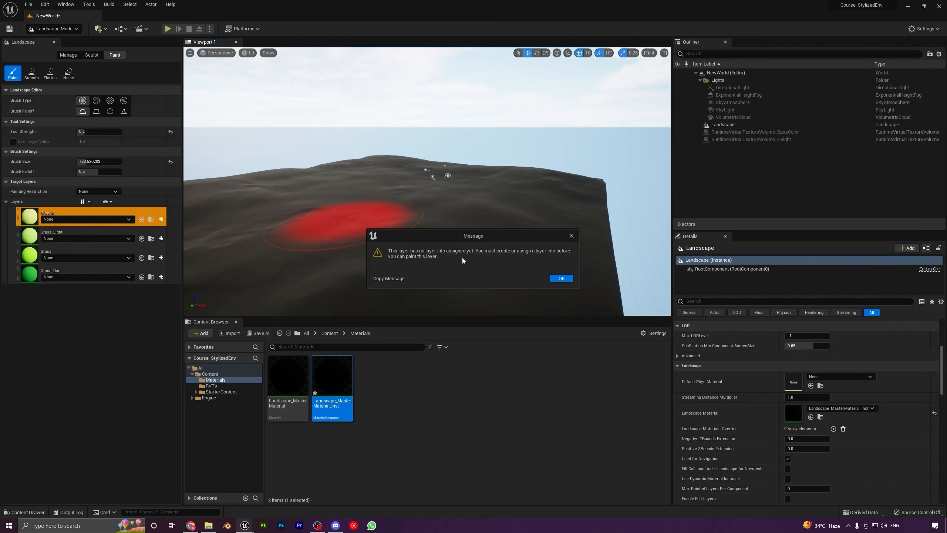
pyautogui.click(571, 236)
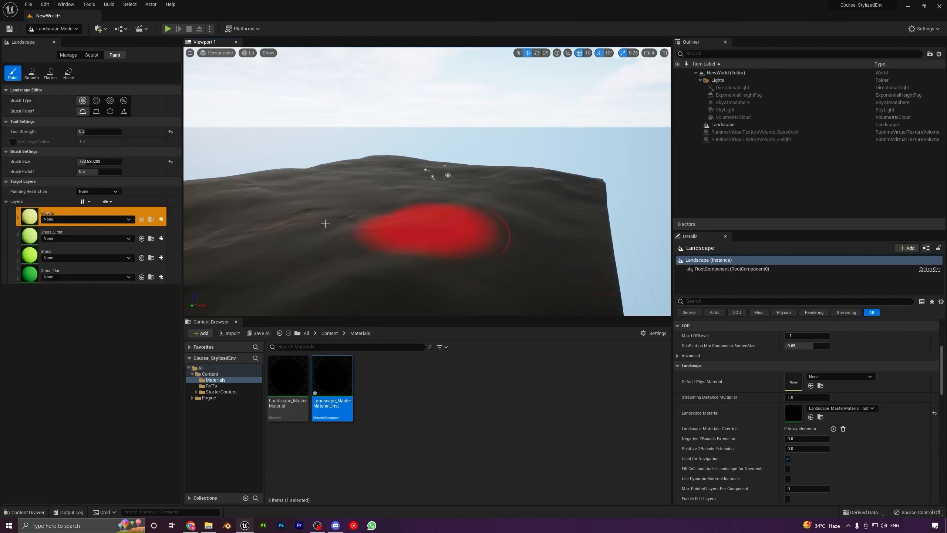
pyautogui.click(161, 219)
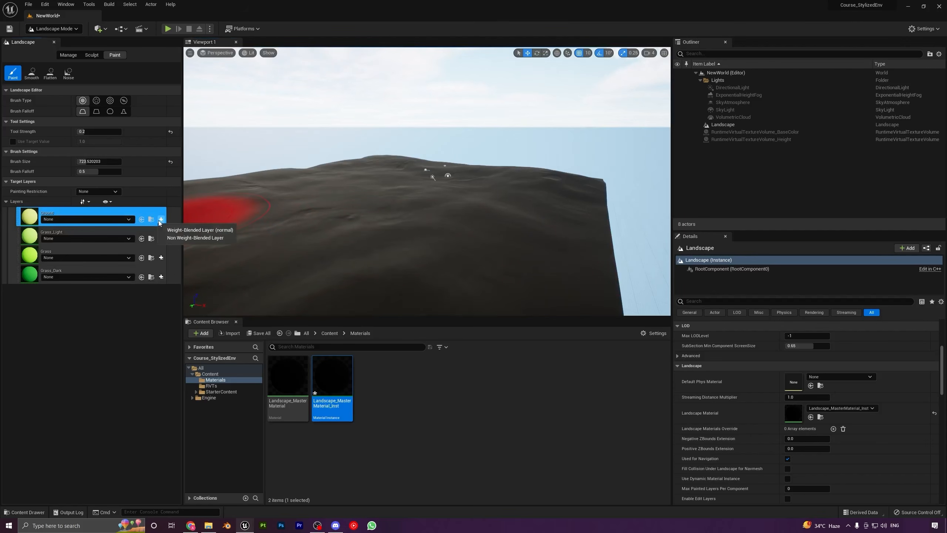
pyautogui.click(181, 230)
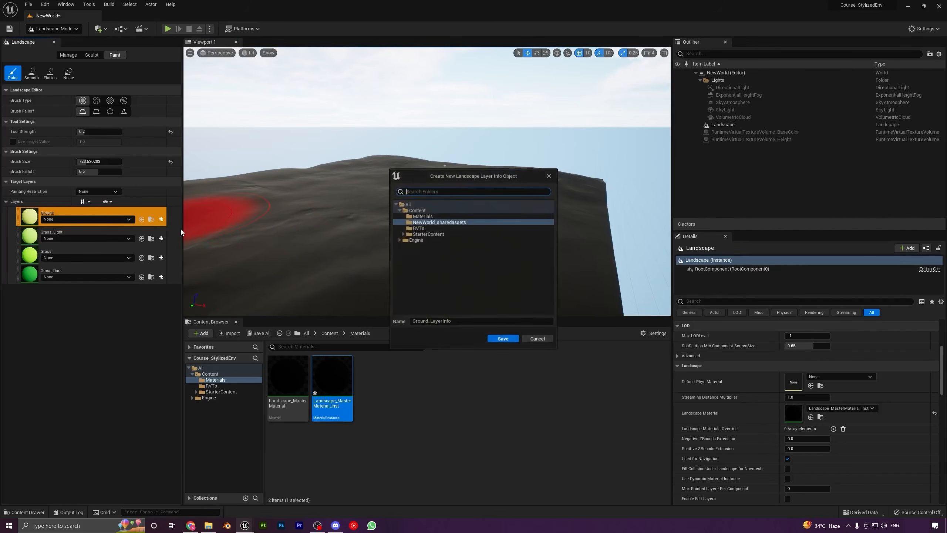
pyautogui.click(537, 338)
# Create a new folder named LayerInfo in the project's Content folder
pyautogui.click(330, 333)
pyautogui.rightClick(482, 390)
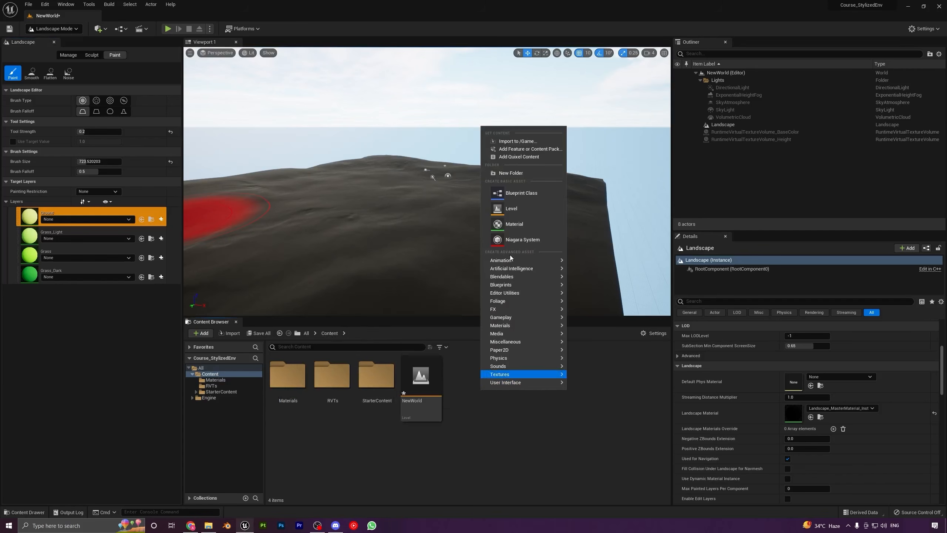
pyautogui.click(516, 175)
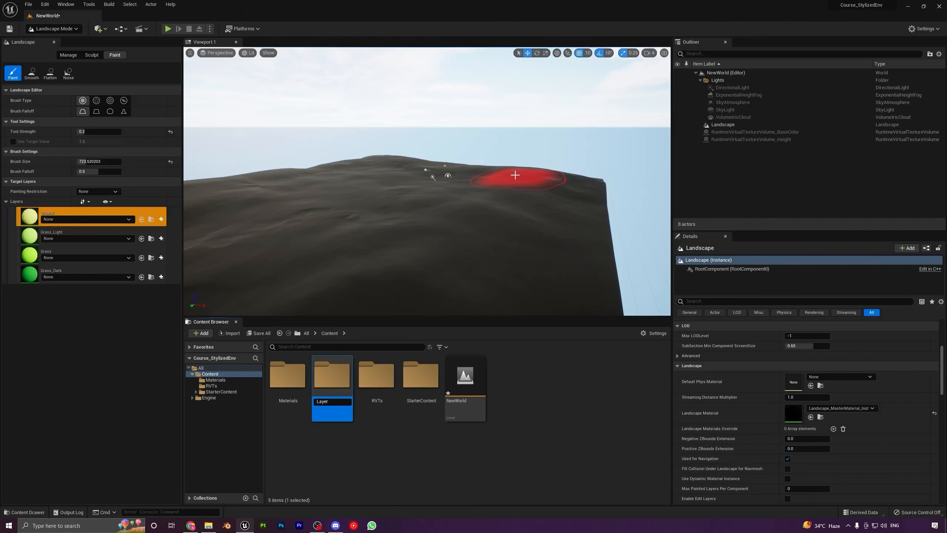
pyautogui.write('LayerInfo')
pyautogui.press('Return')
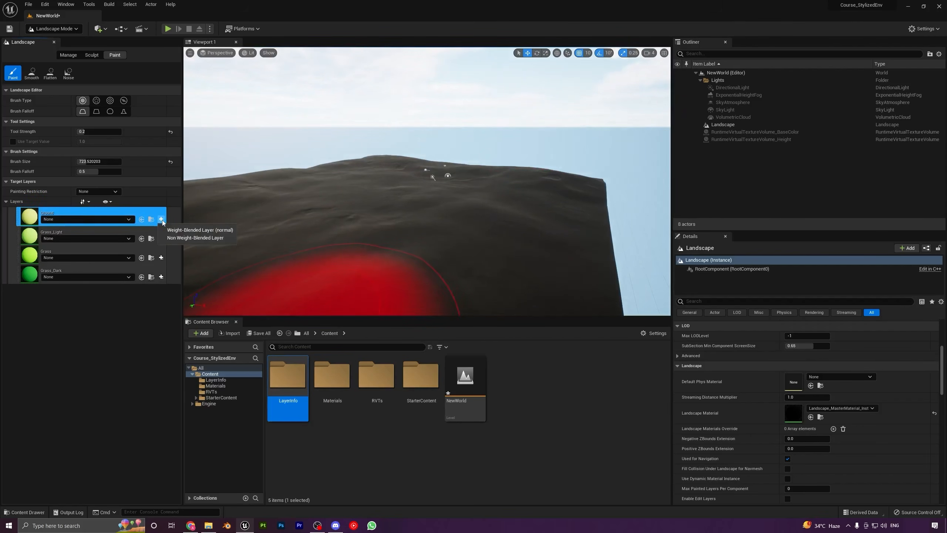
# Create weight-blended layer info objects for the Ground and Grass_Light layers, saving both in the LayerInfo folder
pyautogui.click(186, 230)
pyautogui.click(423, 216)
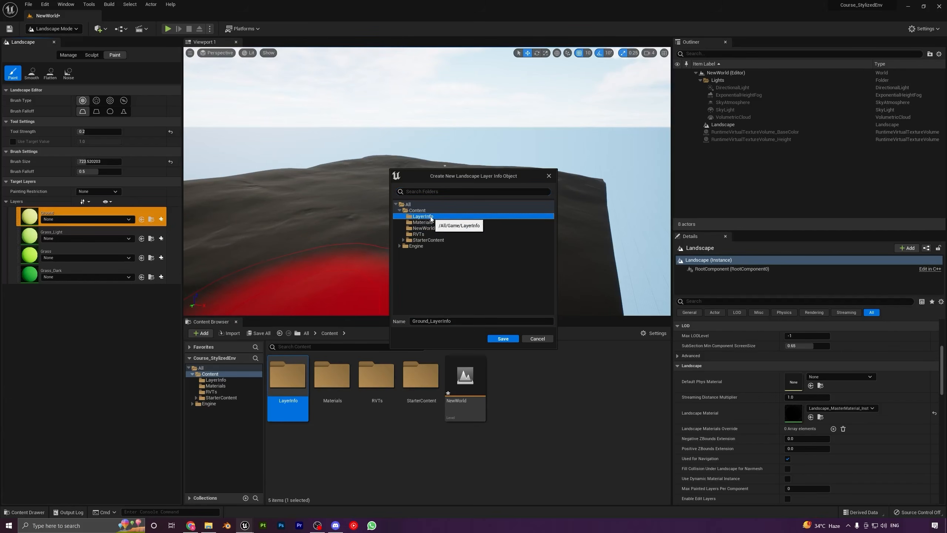
pyautogui.click(501, 339)
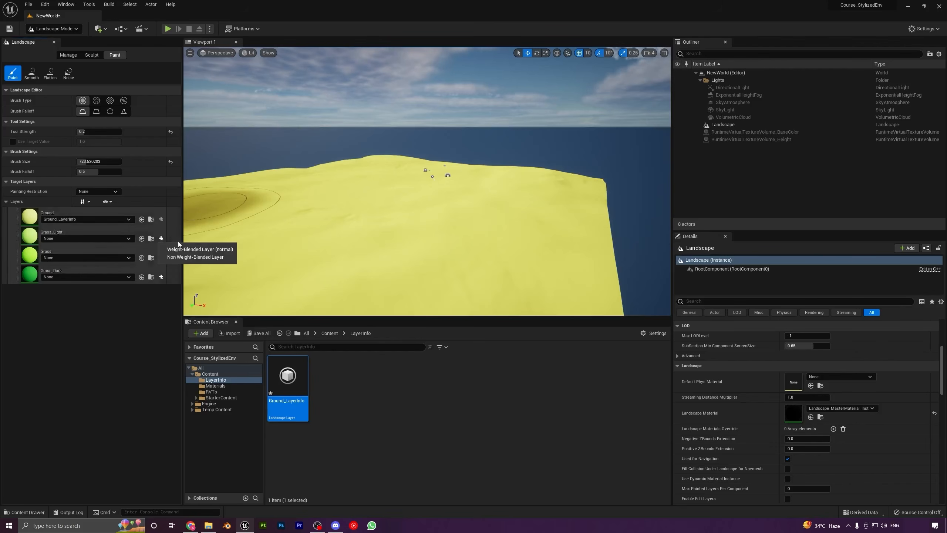
pyautogui.click(161, 238)
pyautogui.click(421, 217)
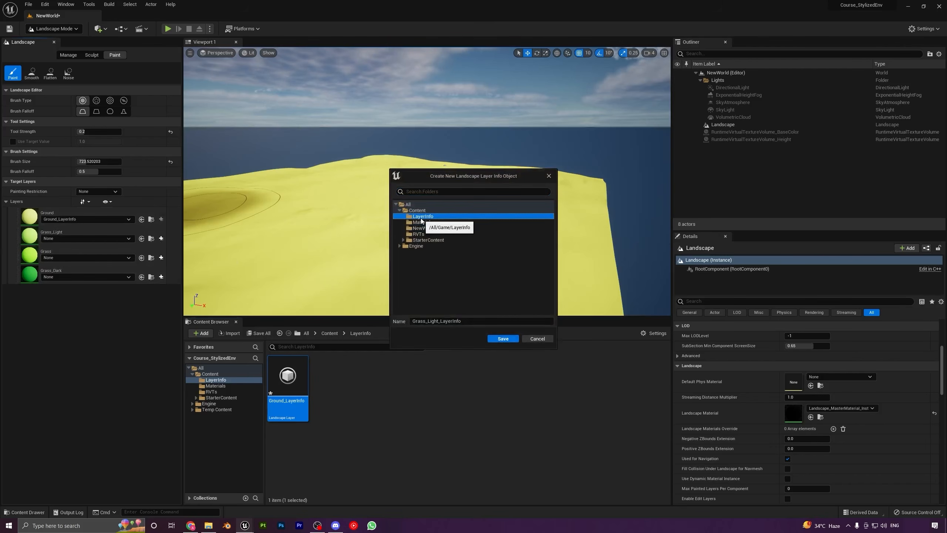
pyautogui.click(502, 338)
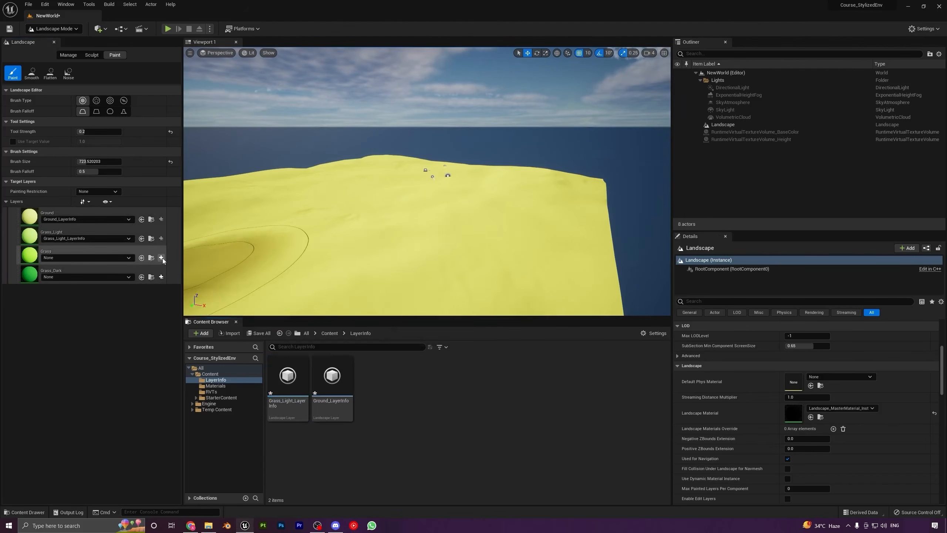
# Create weight-blended layer info objects for the Grass and Grass_Dark layers in the LayerInfo folder
pyautogui.click(161, 257)
pyautogui.click(226, 270)
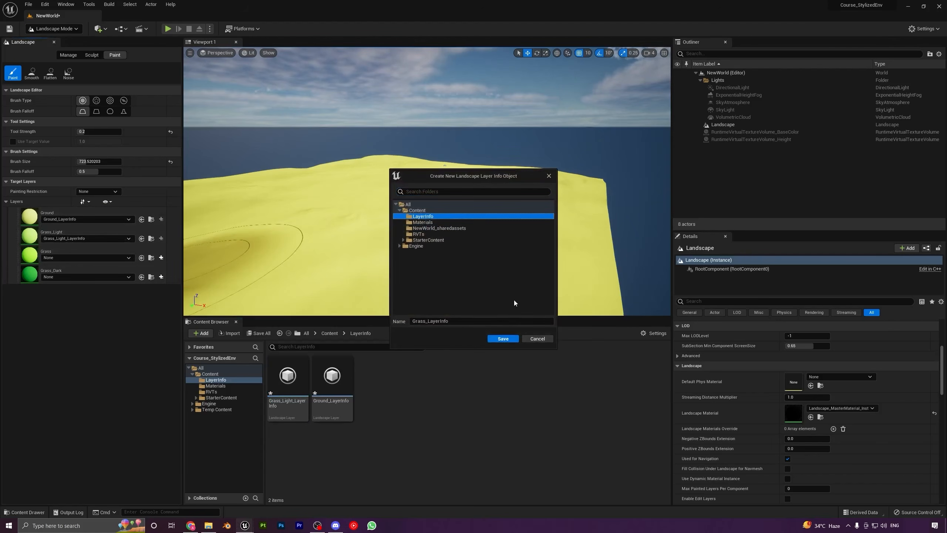
pyautogui.click(498, 340)
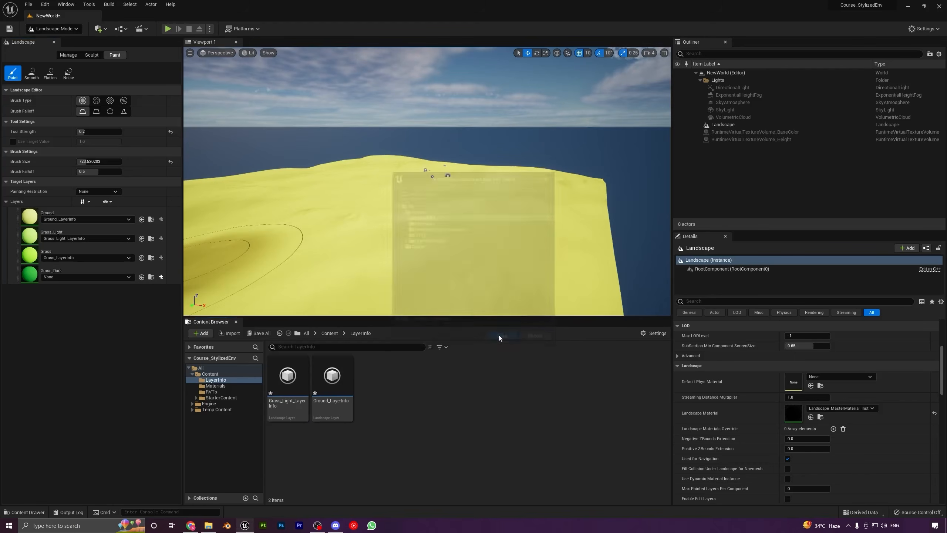
pyautogui.click(161, 276)
pyautogui.click(218, 287)
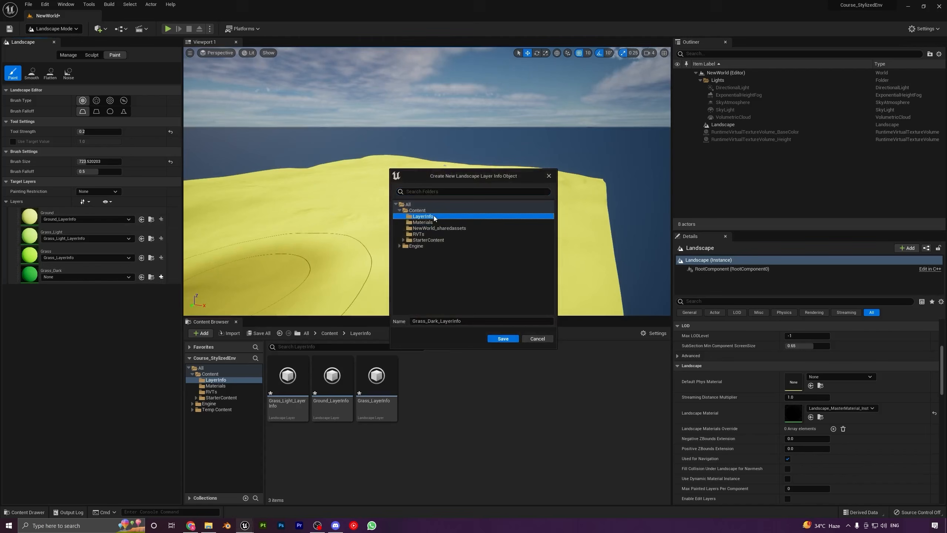
pyautogui.click(503, 339)
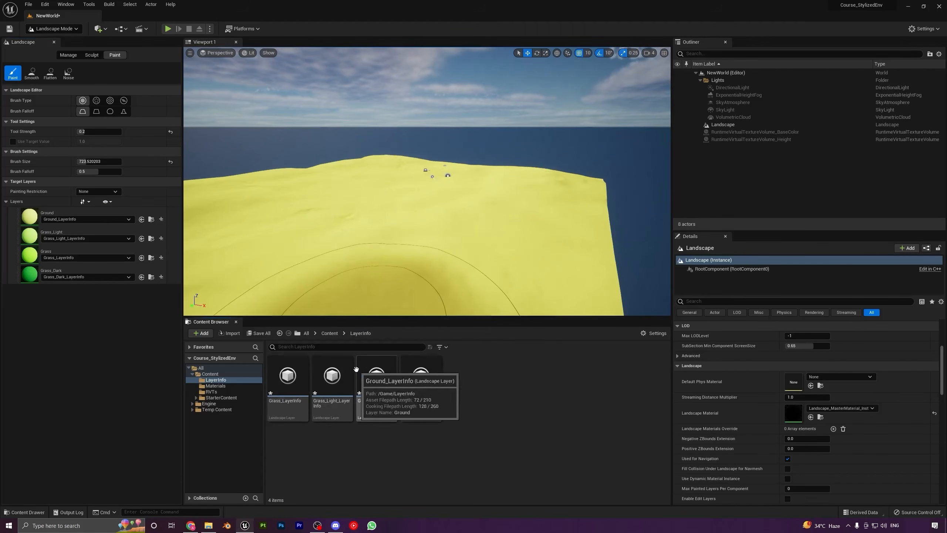
# Return to the Content folder and paint the Grass layer across the middle of the landscape
pyautogui.click(327, 335)
pyautogui.moveTo(384, 212); pyautogui.dragTo(385, 250, button='right')
pyautogui.click(29, 238)
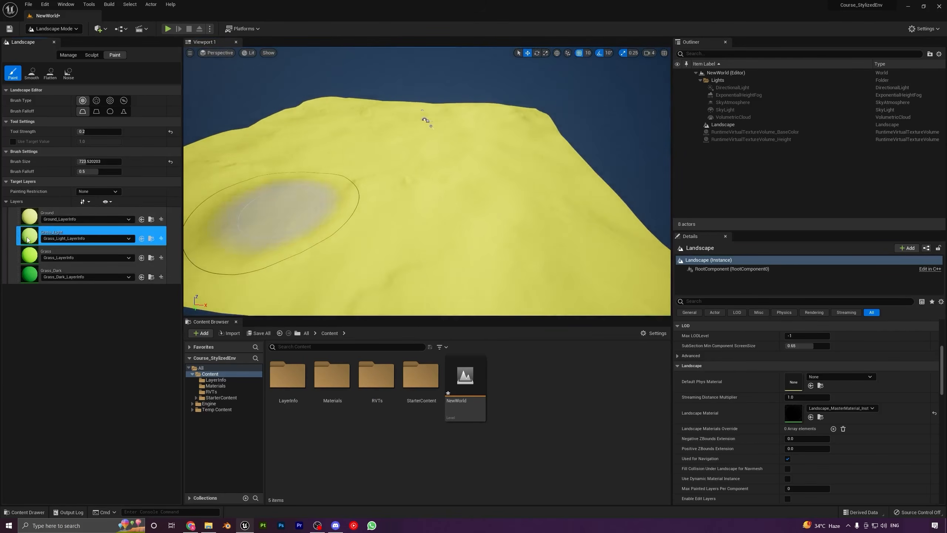
pyautogui.click(37, 258)
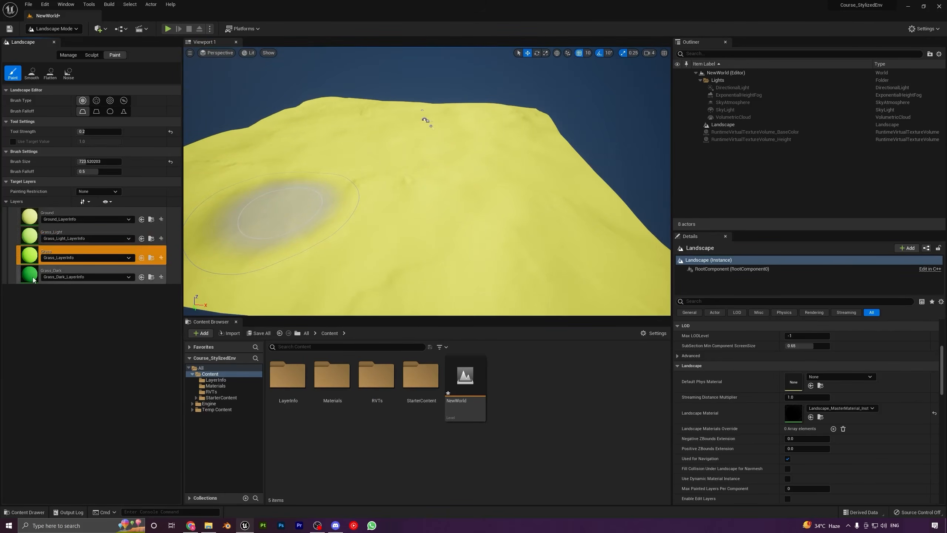
pyautogui.click(32, 277)
pyautogui.click(28, 241)
pyautogui.click(27, 258)
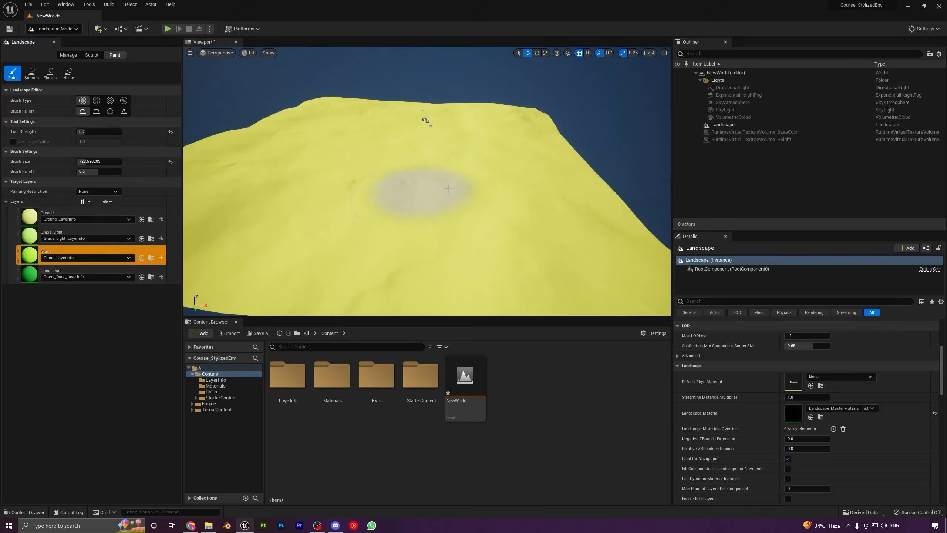
pyautogui.click(474, 196)
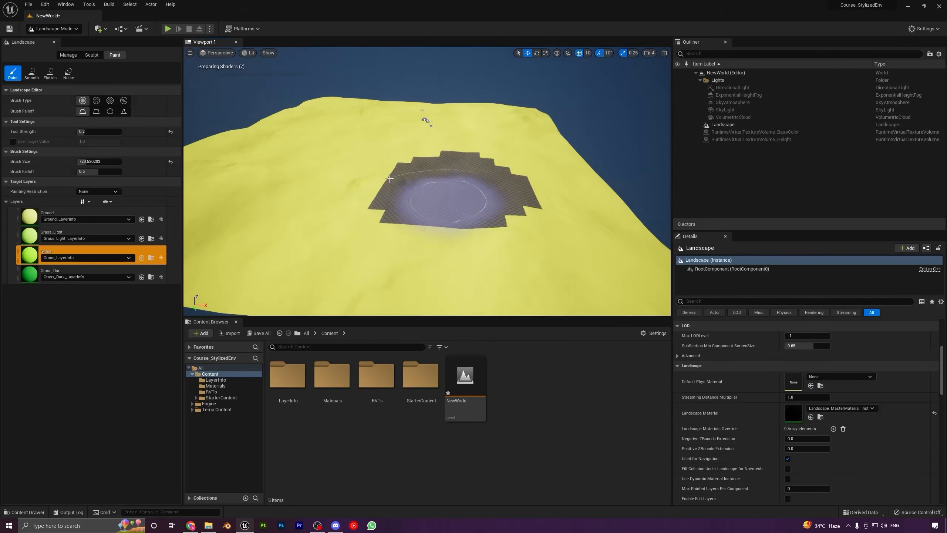
pyautogui.moveTo(369, 161)
pyautogui.mouseDown()
pyautogui.moveTo(311, 154)
pyautogui.moveTo(393, 180)
pyautogui.moveTo(391, 190)
pyautogui.moveTo(424, 204)
pyautogui.moveTo(391, 211)
pyautogui.moveTo(470, 205)
pyautogui.moveTo(363, 216)
pyautogui.moveTo(544, 258)
pyautogui.mouseUp()
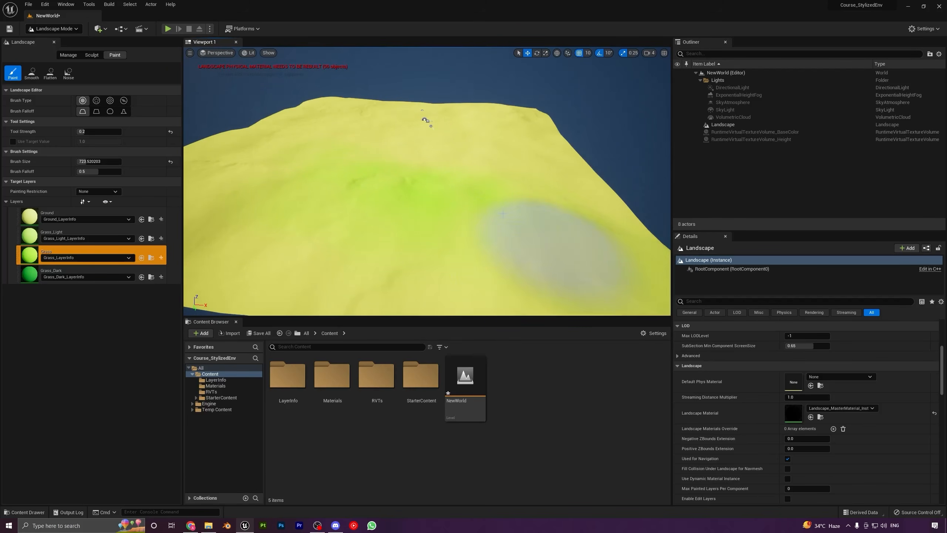
# Set the brush's tool strength to 0.712 and cover most of the landscape's front and rear with the Grass layer
pyautogui.moveTo(395, 186)
pyautogui.mouseDown(button='right')
pyautogui.moveTo(410, 187)
pyautogui.moveTo(347, 183)
pyautogui.moveTo(406, 181)
pyautogui.moveTo(372, 211)
pyautogui.mouseUp(button='right')
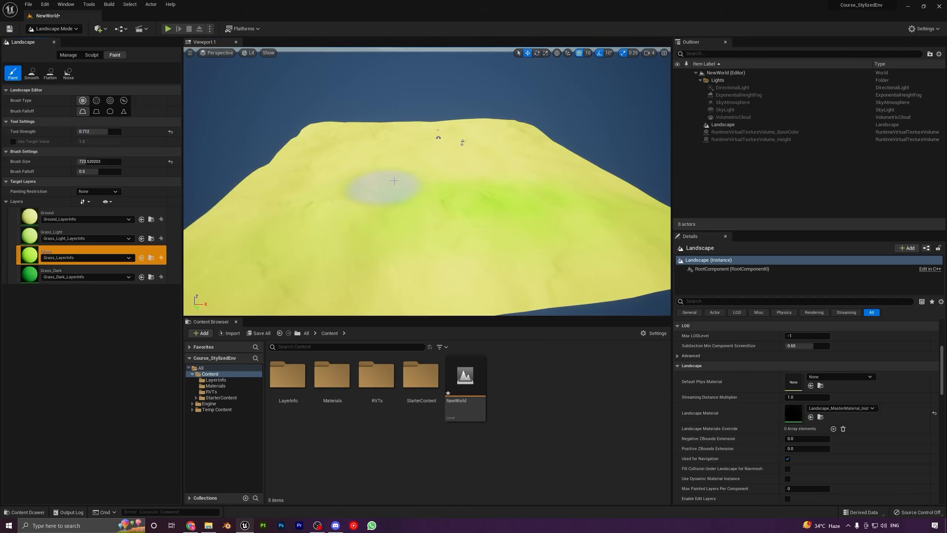
pyautogui.moveTo(391, 190)
pyautogui.mouseDown()
pyautogui.moveTo(387, 222)
pyautogui.moveTo(395, 214)
pyautogui.moveTo(454, 264)
pyautogui.moveTo(554, 218)
pyautogui.moveTo(490, 196)
pyautogui.mouseUp()
pyautogui.moveTo(493, 140)
pyautogui.mouseDown()
pyautogui.moveTo(512, 143)
pyautogui.moveTo(471, 142)
pyautogui.mouseUp()
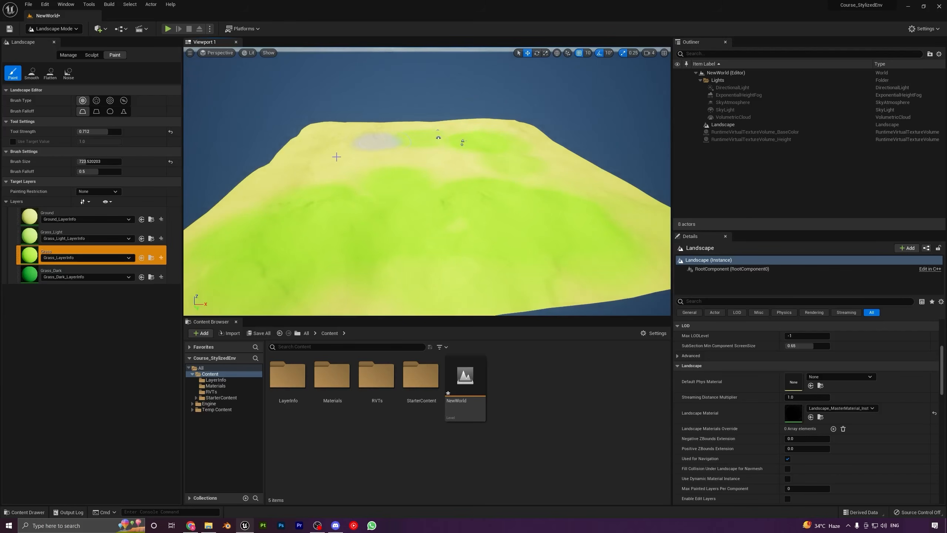
pyautogui.moveTo(328, 143)
pyautogui.mouseDown()
pyautogui.moveTo(296, 186)
pyautogui.moveTo(380, 164)
pyautogui.moveTo(446, 161)
pyautogui.mouseUp()
# Paint scattered Grass_Dark patches over the foreground, middle and far side of the landscape
pyautogui.click(42, 276)
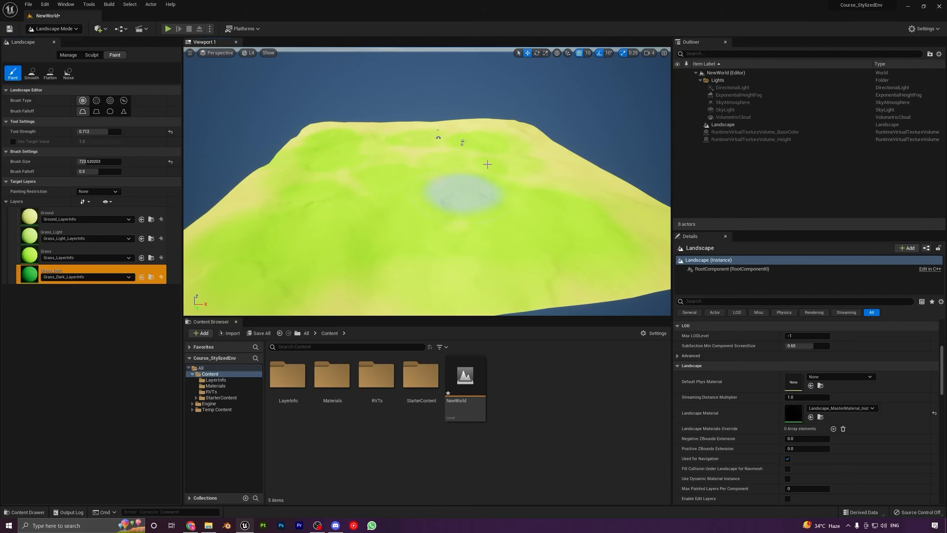
pyautogui.moveTo(398, 180)
pyautogui.mouseDown()
pyautogui.moveTo(487, 164)
pyautogui.moveTo(338, 258)
pyautogui.moveTo(349, 249)
pyautogui.moveTo(338, 258)
pyautogui.moveTo(383, 272)
pyautogui.moveTo(582, 222)
pyautogui.moveTo(570, 233)
pyautogui.moveTo(479, 156)
pyautogui.mouseUp()
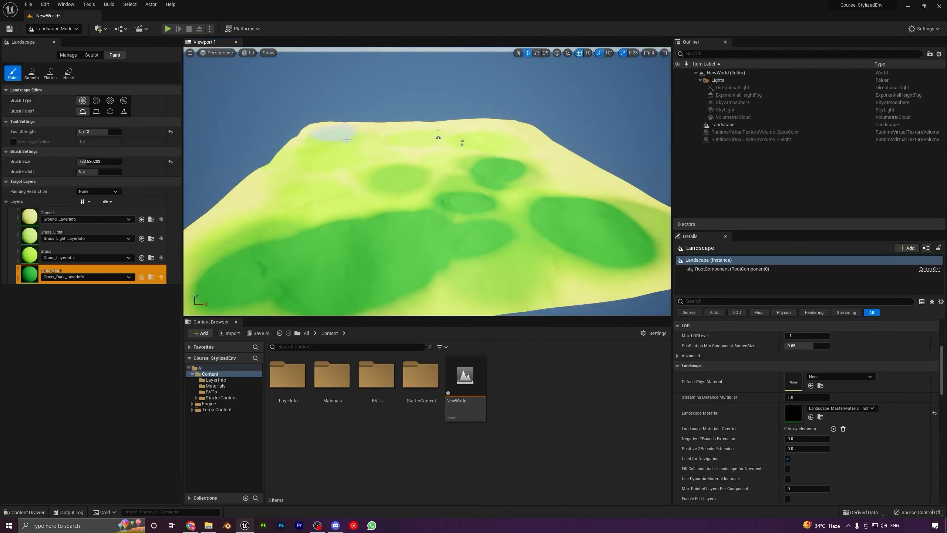
pyautogui.moveTo(350, 154)
pyautogui.mouseDown()
pyautogui.moveTo(340, 168)
pyautogui.moveTo(470, 132)
pyautogui.moveTo(481, 142)
pyautogui.mouseUp()
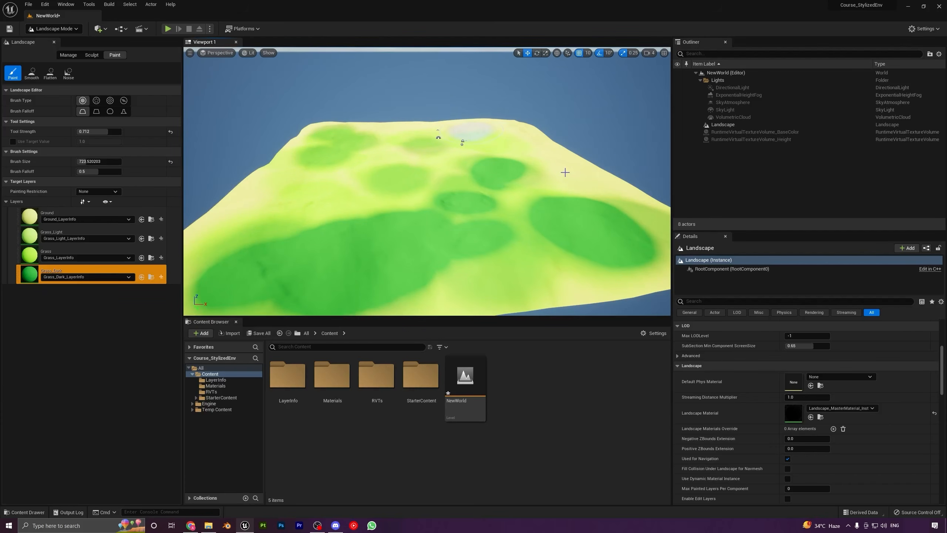
# Add a Grass_Dark patch in the foreground and paint Grass_Light patches over the darker areas across the landscape
pyautogui.moveTo(395, 154)
pyautogui.mouseDown(button='right')
pyautogui.moveTo(433, 157)
pyautogui.moveTo(375, 249)
pyautogui.mouseUp(button='right')
pyautogui.moveTo(350, 278); pyautogui.dragTo(249, 221)
pyautogui.click(23, 241)
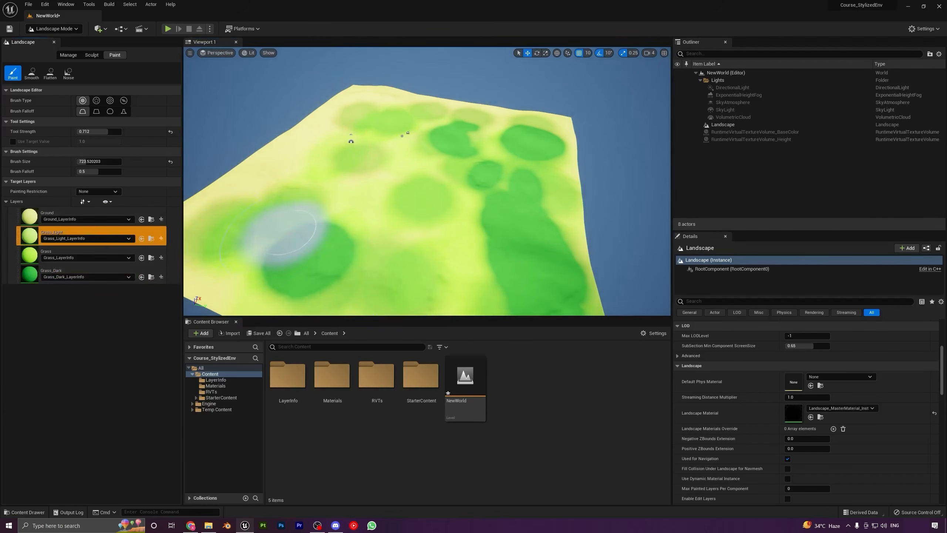
pyautogui.moveTo(291, 242); pyautogui.dragTo(269, 261)
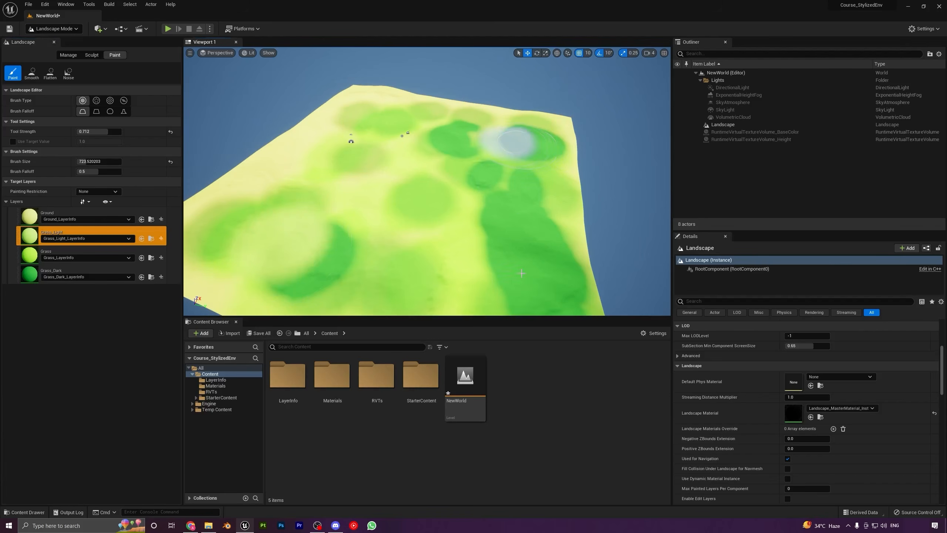
pyautogui.moveTo(522, 273); pyautogui.dragTo(510, 266)
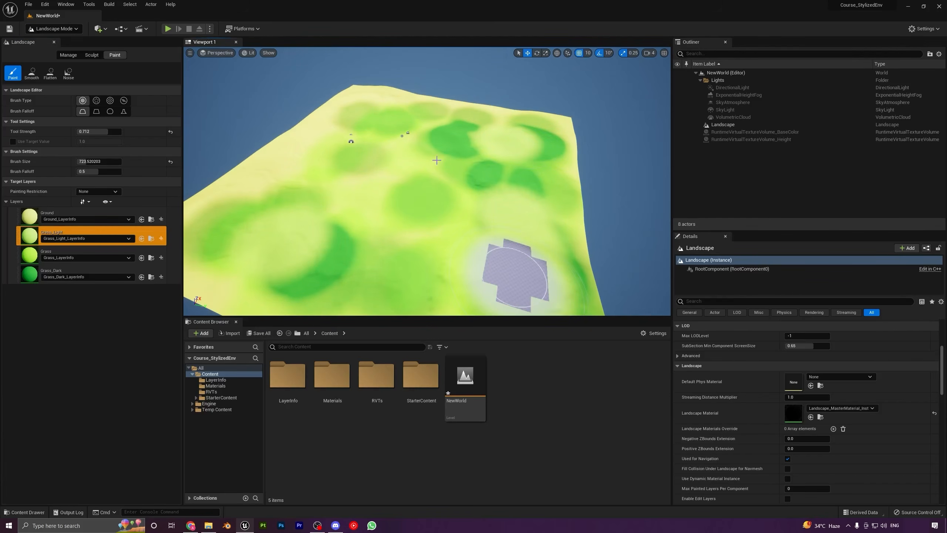
pyautogui.moveTo(497, 152); pyautogui.dragTo(337, 268)
pyautogui.click(363, 150)
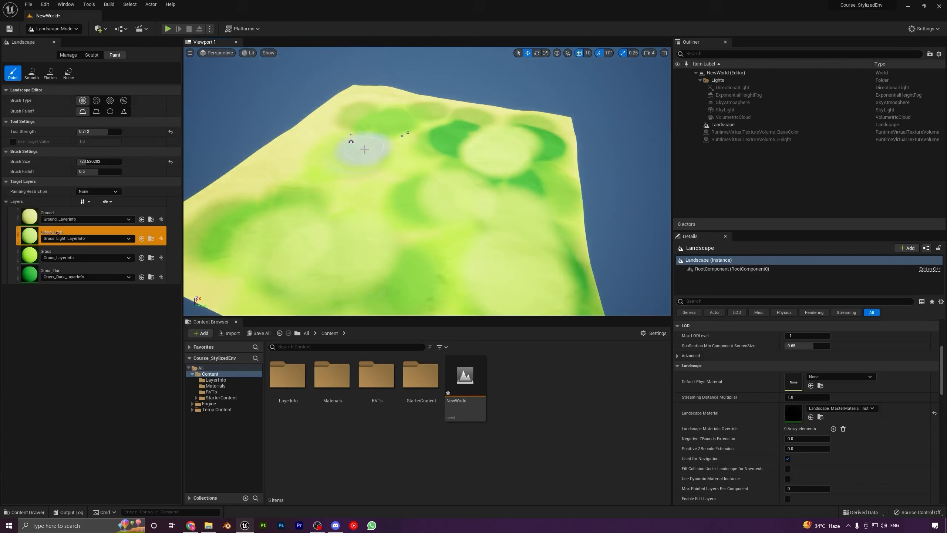
# Paint more Grass_Light patches on the landscape's far corner and over the remaining large Grass_Dark area
pyautogui.moveTo(363, 149)
pyautogui.mouseDown(button='right')
pyautogui.moveTo(399, 149)
pyautogui.moveTo(317, 149)
pyautogui.mouseUp(button='right')
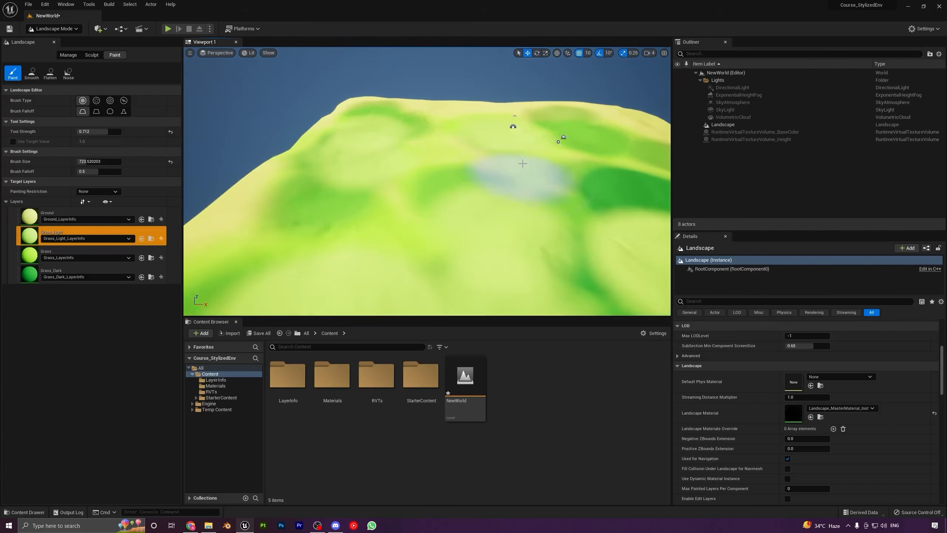
pyautogui.moveTo(373, 126); pyautogui.dragTo(371, 146)
pyautogui.moveTo(371, 147)
pyautogui.mouseDown(button='right')
pyautogui.moveTo(429, 164)
pyautogui.moveTo(429, 143)
pyautogui.mouseUp(button='right')
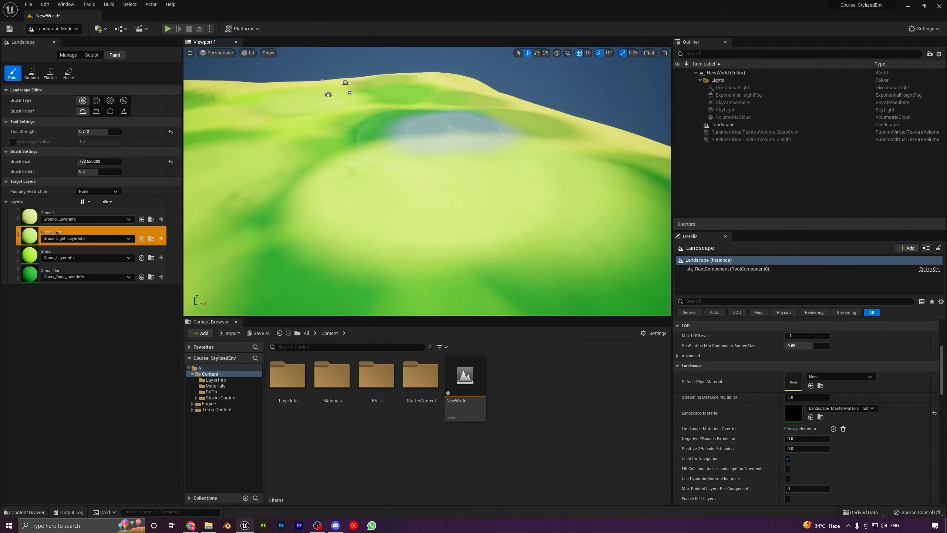
pyautogui.moveTo(389, 149); pyautogui.dragTo(447, 154, button='right')
pyautogui.moveTo(410, 197); pyautogui.dragTo(358, 194, button='right')
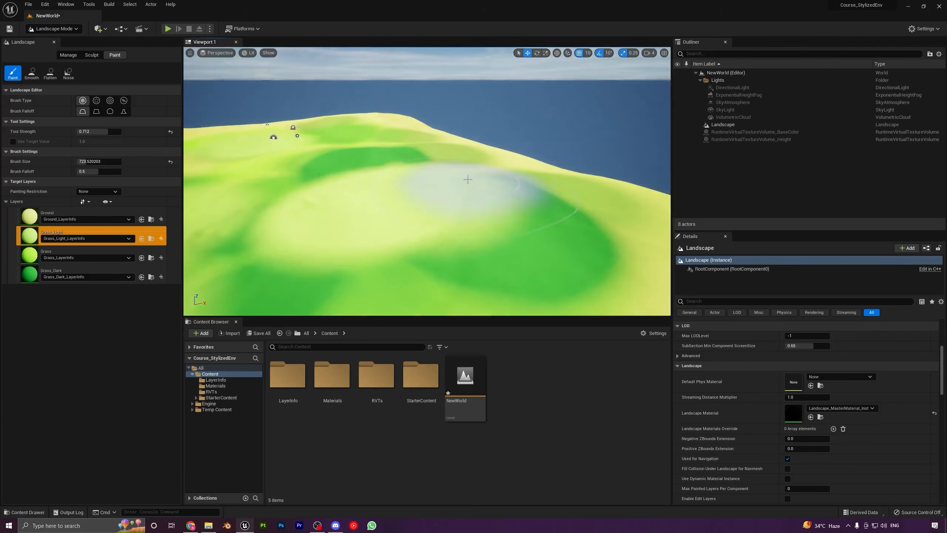
pyautogui.moveTo(377, 165); pyautogui.dragTo(403, 175)
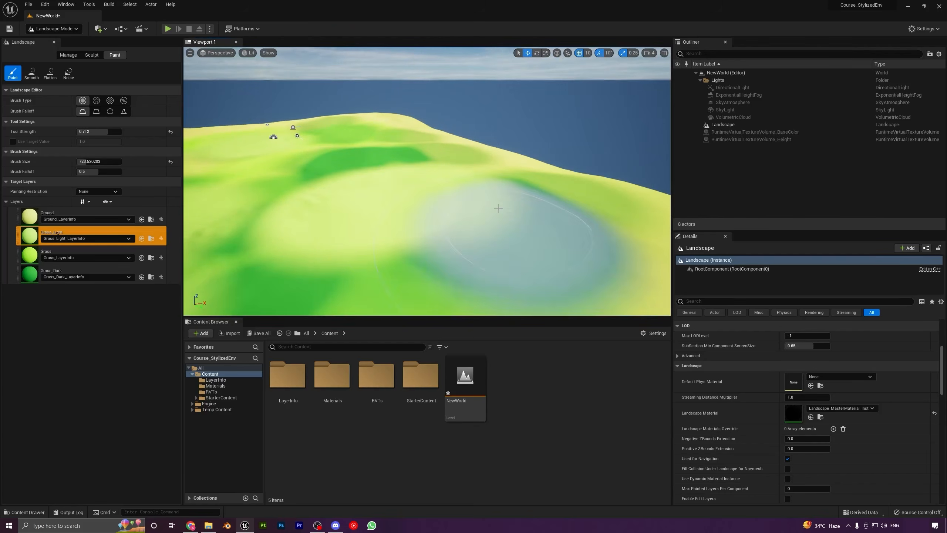
pyautogui.moveTo(500, 209)
pyautogui.mouseDown(button='right')
pyautogui.moveTo(365, 209)
pyautogui.moveTo(432, 235)
pyautogui.moveTo(403, 239)
pyautogui.moveTo(417, 194)
pyautogui.mouseUp(button='right')
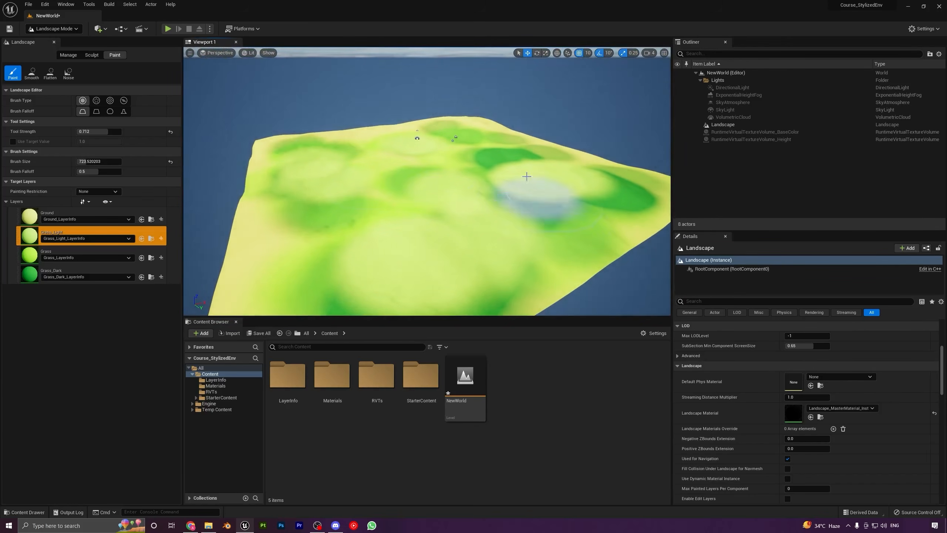
pyautogui.moveTo(447, 182)
pyautogui.mouseDown(button='right')
pyautogui.moveTo(444, 221)
pyautogui.moveTo(453, 224)
pyautogui.moveTo(440, 198)
pyautogui.mouseUp(button='right')
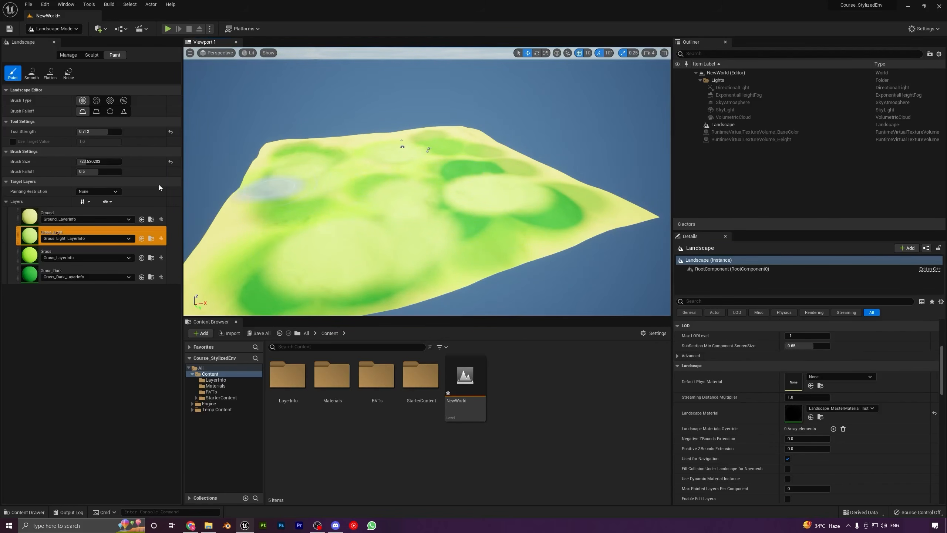
# Try the alpha brush type for painting and switch back to the circle brush
pyautogui.click(97, 100)
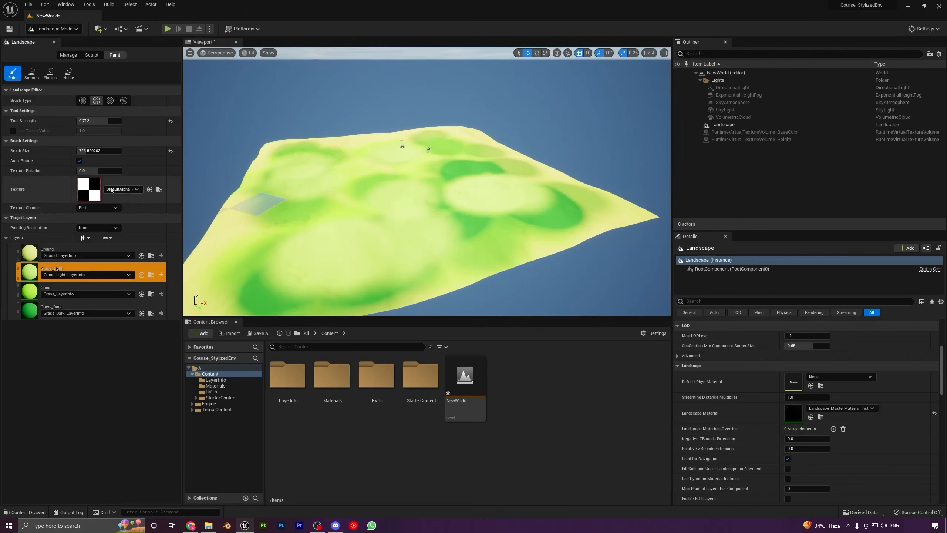
pyautogui.click(83, 101)
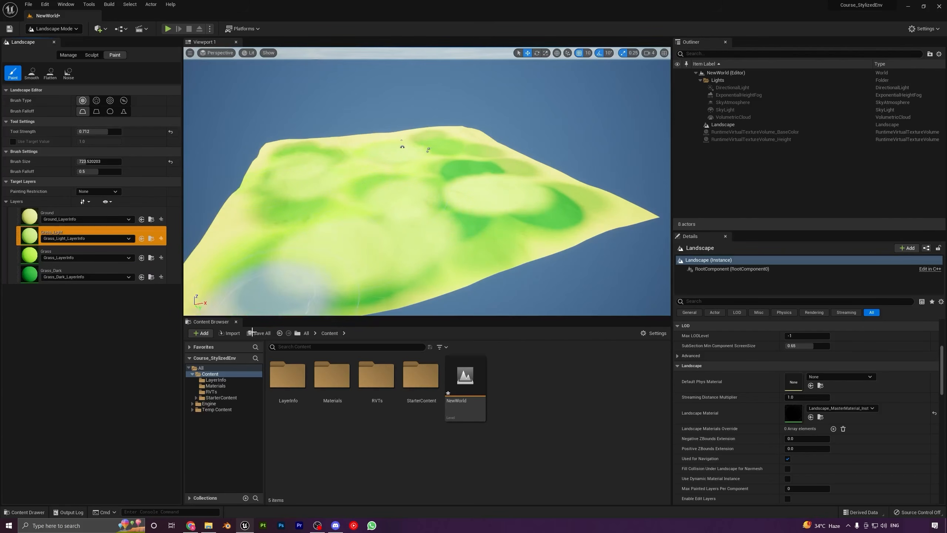
# Switch to File Explorer at the Creating a Stylized Environment in Unreal Engine 5 folder
pyautogui.click(208, 525)
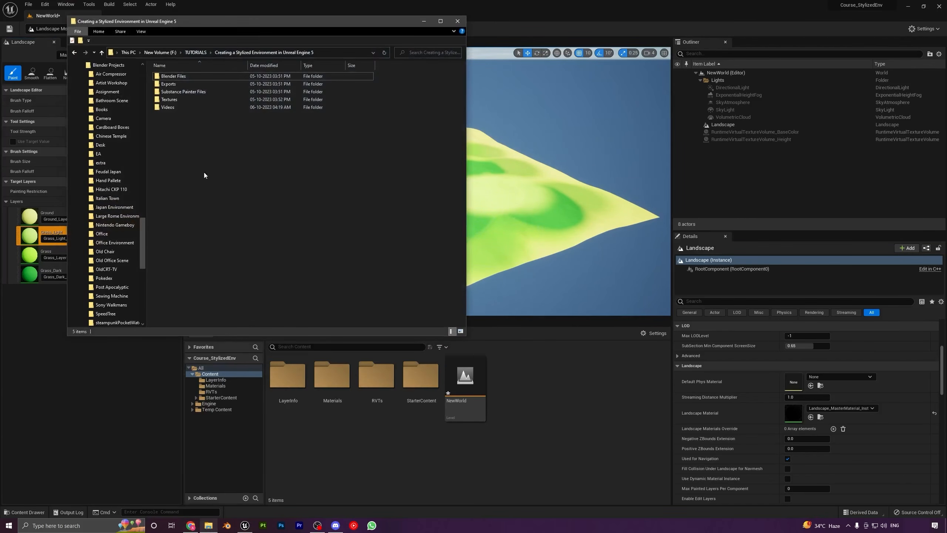
# Import LandscapeAlpha.jpg from the project's Textures folder on disk into the Content folder
pyautogui.doubleClick(185, 103)
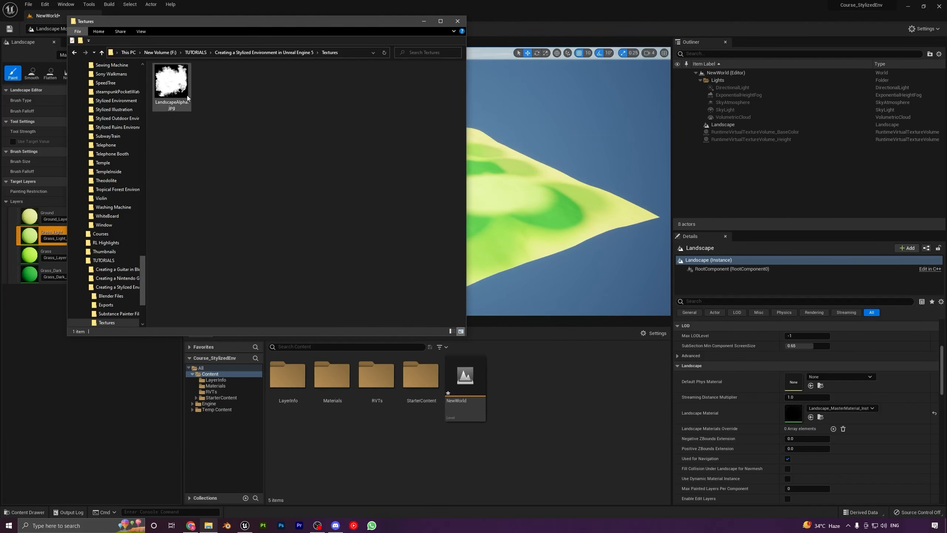
pyautogui.moveTo(188, 98); pyautogui.dragTo(544, 391)
pyautogui.click(424, 21)
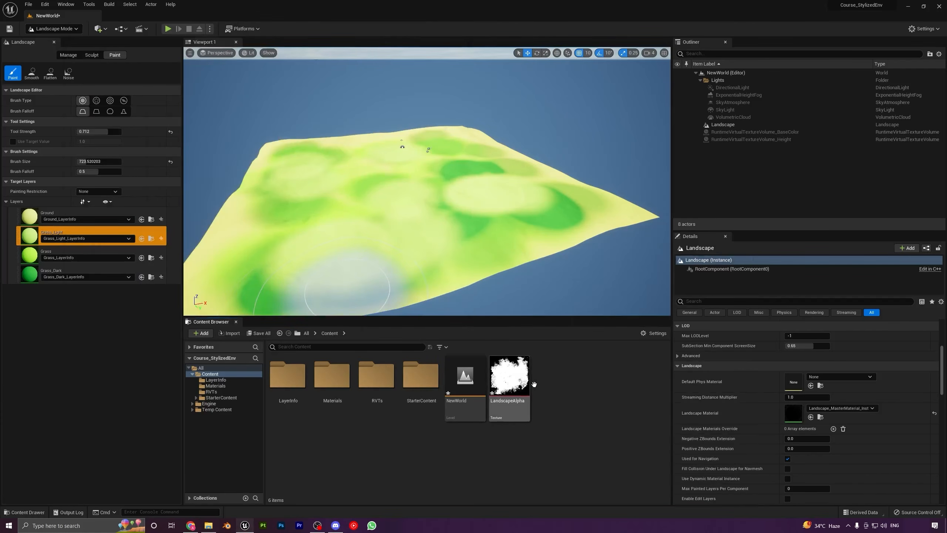
# Create a folder named Textures in Content and move the LandscapeAlpha texture into it
pyautogui.rightClick(552, 384)
pyautogui.click(581, 168)
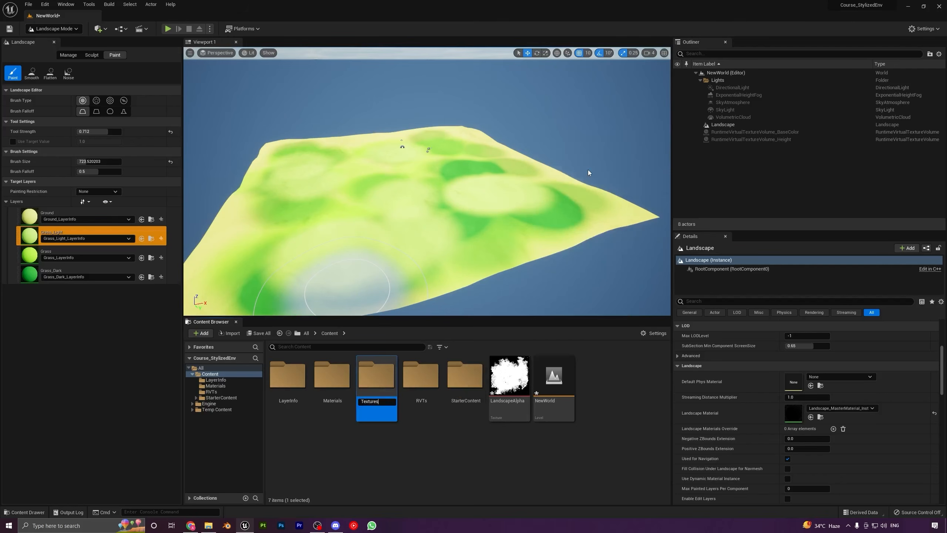
pyautogui.press('Return')
pyautogui.moveTo(504, 384); pyautogui.dragTo(470, 390)
pyautogui.click(484, 396)
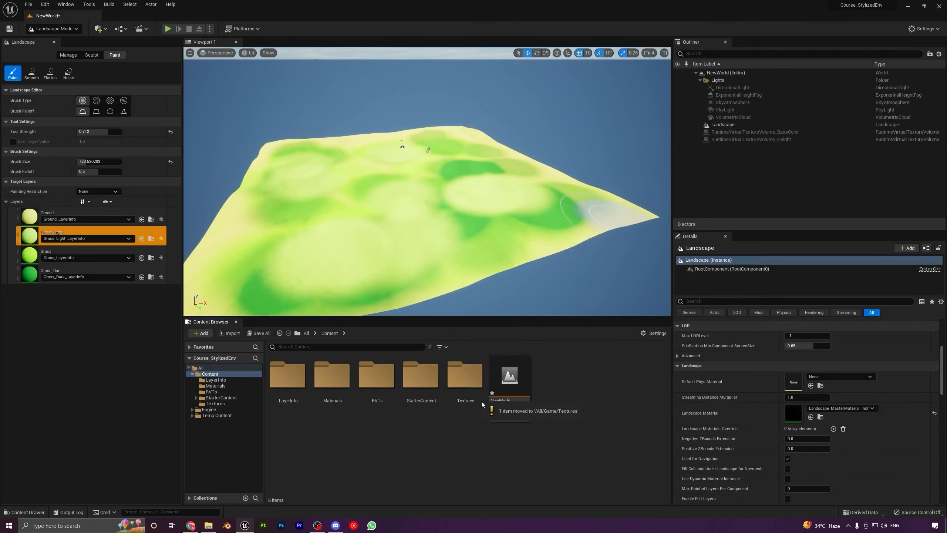
# Switch the landscape paint brush to Alpha with the LandscapeAlpha texture and paint a Grass_Light stroke across the middle of the terrain
pyautogui.doubleClick(466, 394)
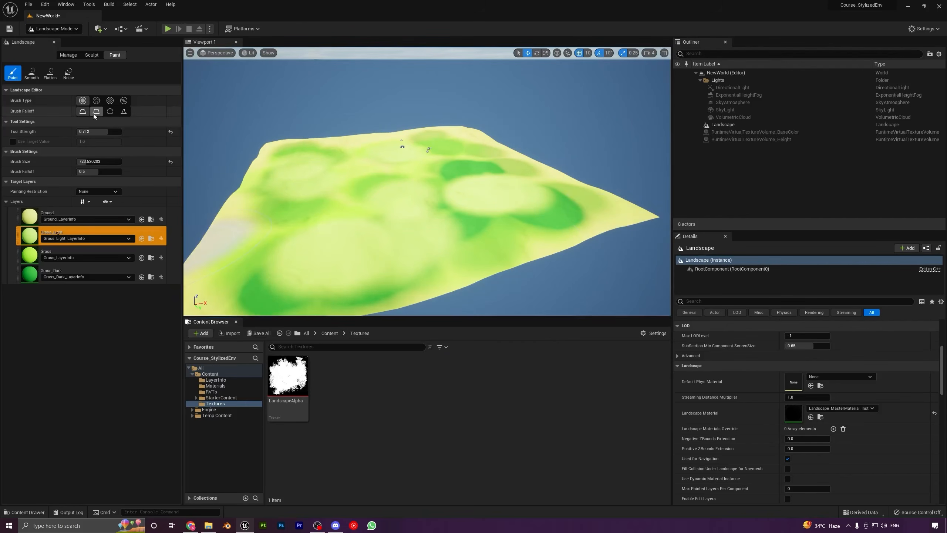
pyautogui.click(96, 100)
pyautogui.click(290, 385)
pyautogui.moveTo(289, 386)
pyautogui.mouseDown()
pyautogui.moveTo(113, 190)
pyautogui.moveTo(88, 189)
pyautogui.mouseUp()
pyautogui.moveTo(317, 243); pyautogui.dragTo(422, 202)
# Paint Grass_Dark patches over most of the landscape with the alpha brush, leaving lighter gaps between them
pyautogui.click(26, 314)
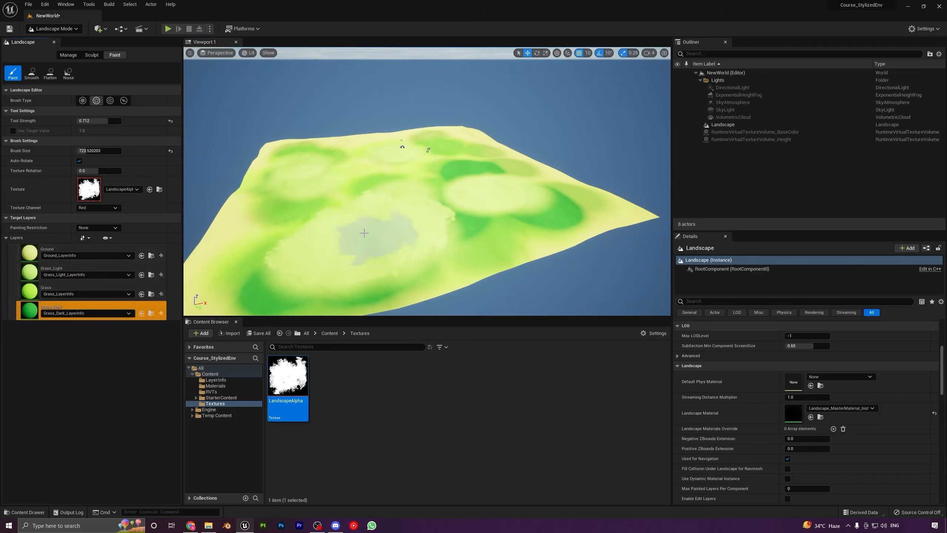
pyautogui.moveTo(283, 284)
pyautogui.mouseDown()
pyautogui.moveTo(313, 263)
pyautogui.moveTo(309, 252)
pyautogui.moveTo(392, 262)
pyautogui.moveTo(582, 213)
pyautogui.moveTo(330, 190)
pyautogui.moveTo(298, 220)
pyautogui.moveTo(238, 246)
pyautogui.moveTo(224, 239)
pyautogui.moveTo(298, 160)
pyautogui.moveTo(321, 179)
pyautogui.moveTo(373, 172)
pyautogui.moveTo(358, 165)
pyautogui.moveTo(429, 171)
pyautogui.moveTo(395, 151)
pyautogui.moveTo(410, 149)
pyautogui.moveTo(339, 145)
pyautogui.moveTo(503, 186)
pyautogui.moveTo(470, 195)
pyautogui.moveTo(536, 185)
pyautogui.moveTo(536, 193)
pyautogui.moveTo(473, 156)
pyautogui.moveTo(469, 143)
pyautogui.mouseUp()
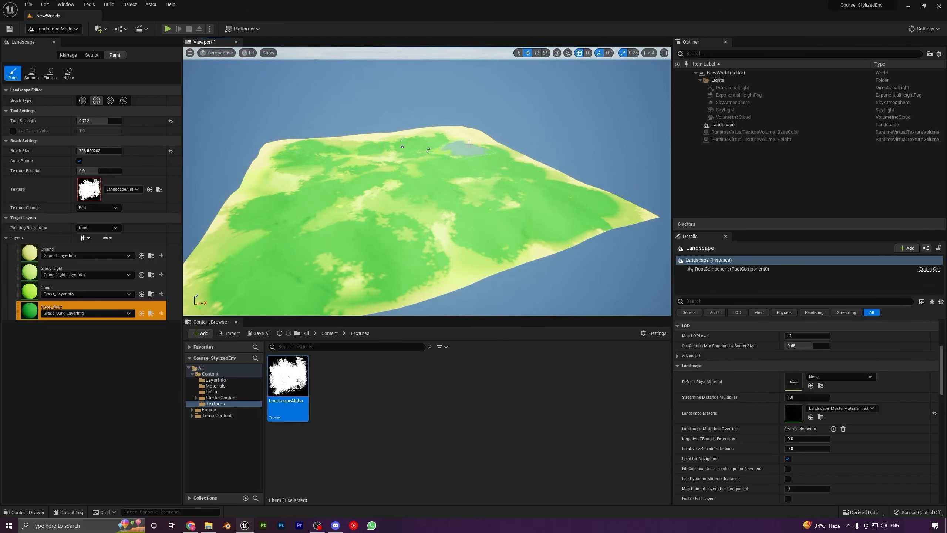
pyautogui.moveTo(253, 181); pyautogui.dragTo(226, 190)
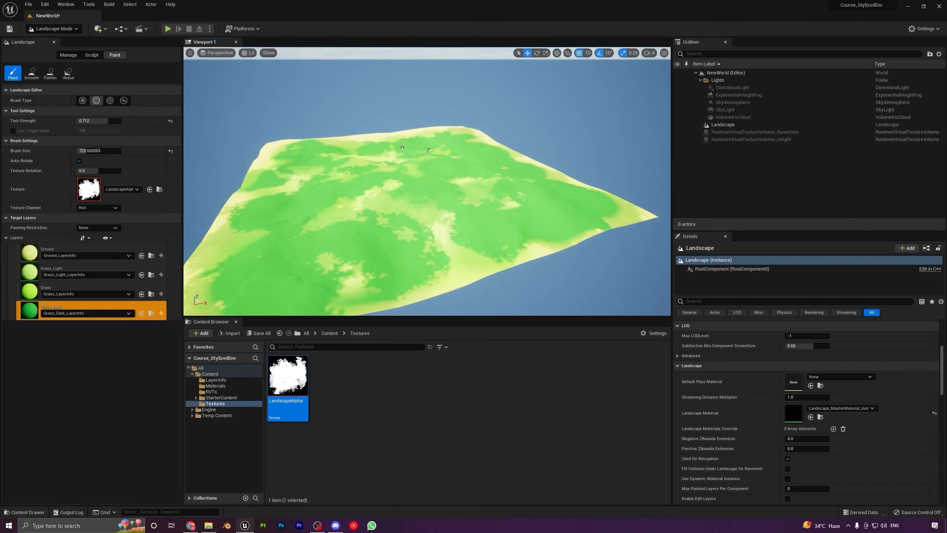
pyautogui.moveTo(227, 190)
pyautogui.mouseDown(button='right')
pyautogui.moveTo(267, 206)
pyautogui.moveTo(240, 189)
pyautogui.mouseUp(button='right')
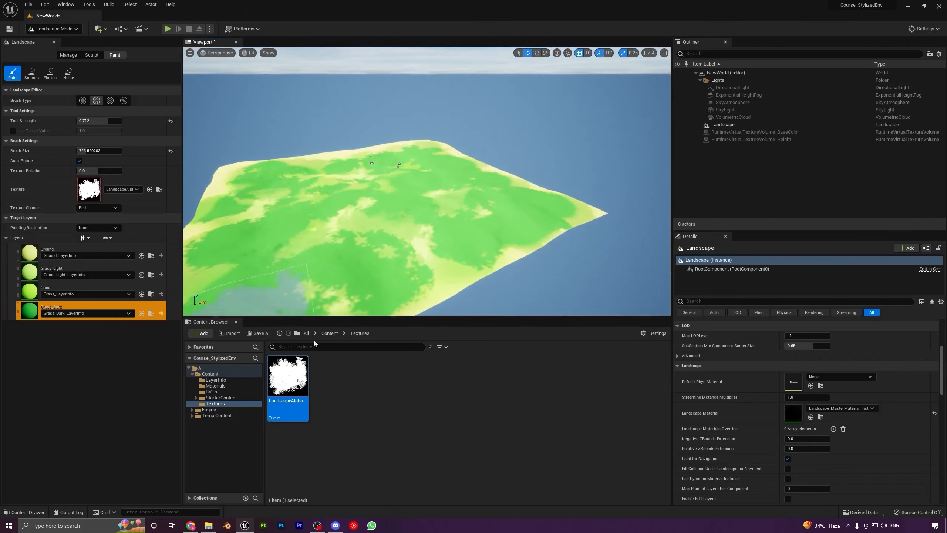
# Open Landscape_MasterMaterial_Inst beside the viewport and enable the override for its Ground color parameter
pyautogui.click(330, 333)
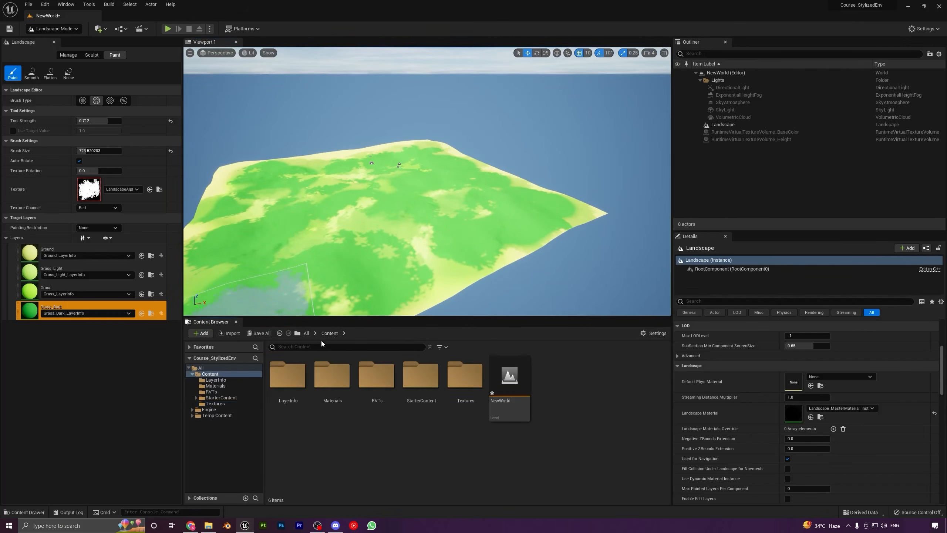
pyautogui.doubleClick(332, 376)
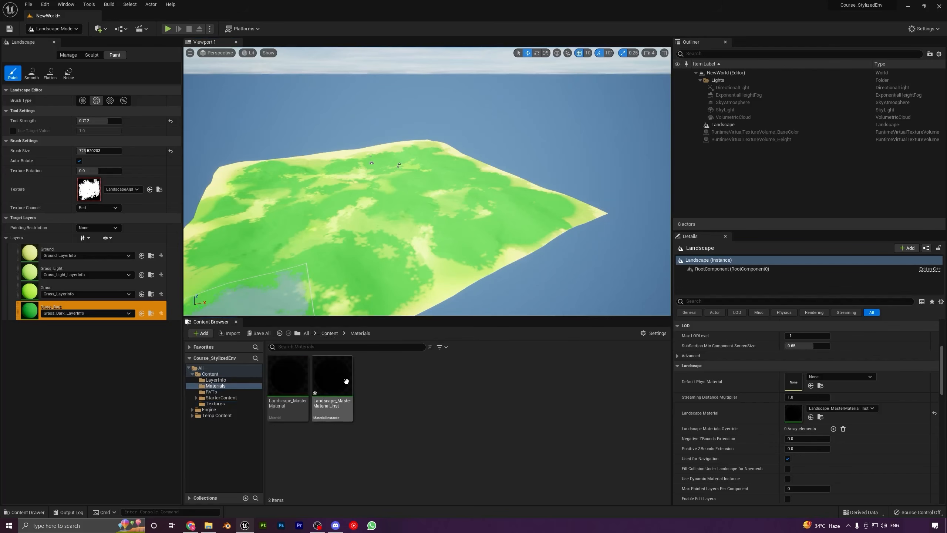
pyautogui.doubleClick(345, 381)
pyautogui.moveTo(500, 7); pyautogui.dragTo(721, 81)
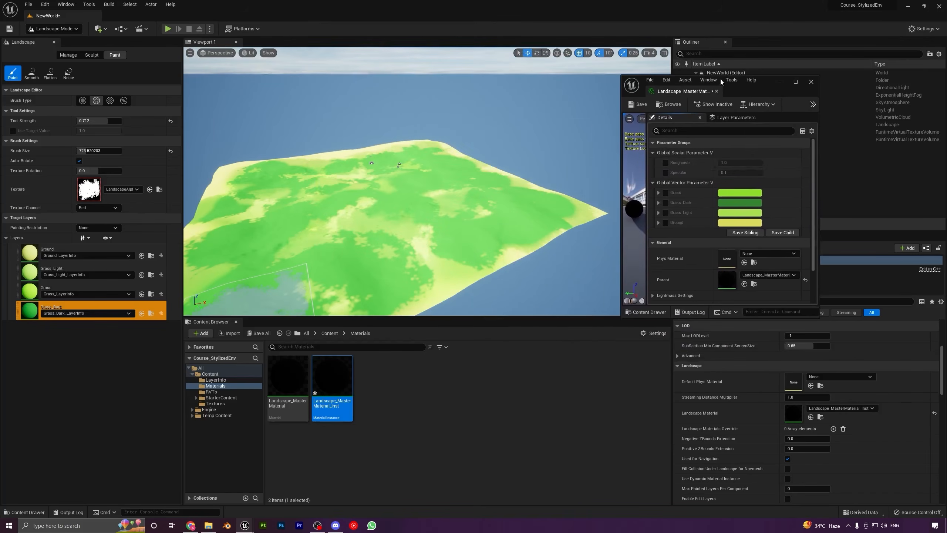
pyautogui.moveTo(895, 394); pyautogui.dragTo(922, 416)
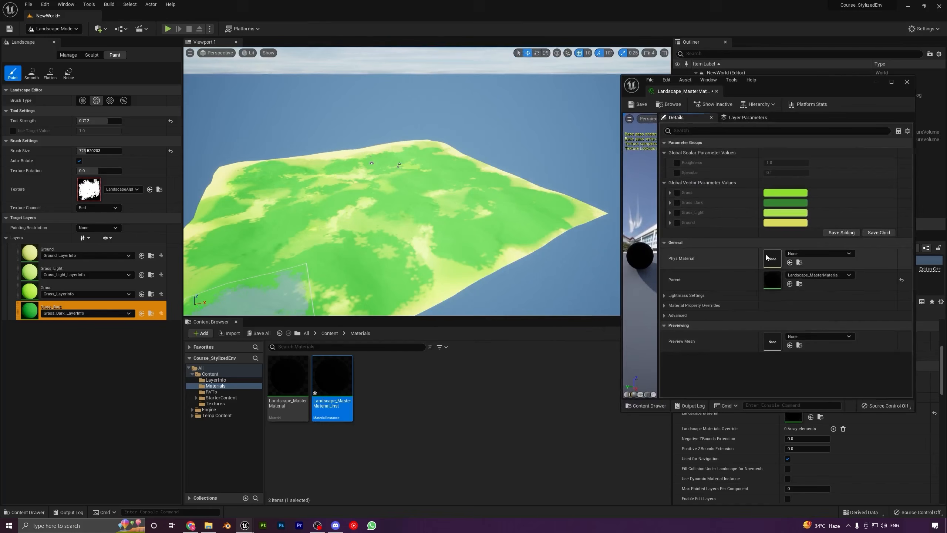
pyautogui.click(676, 222)
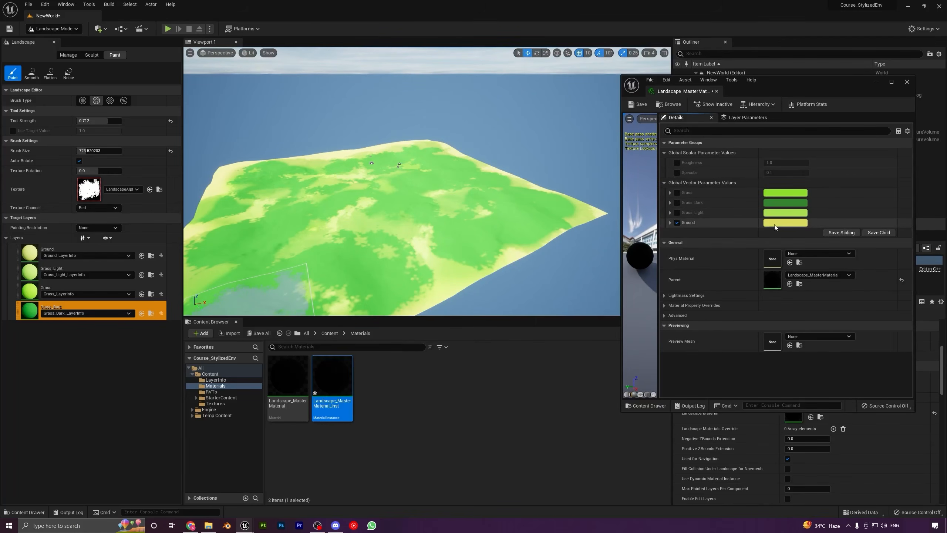
# Try a magenta Ground color on the landscape material instance and undo it
pyautogui.click(779, 222)
pyautogui.moveTo(834, 317); pyautogui.dragTo(850, 274)
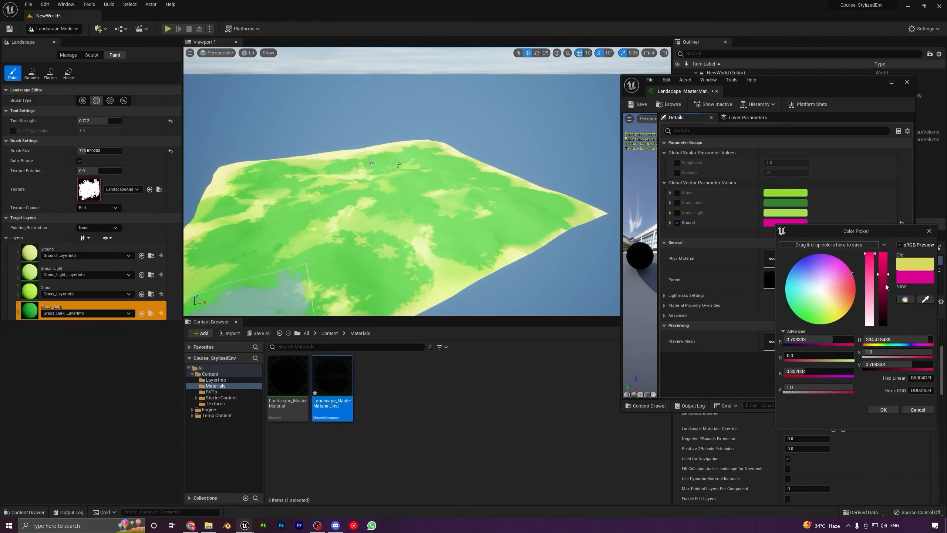
pyautogui.click(884, 410)
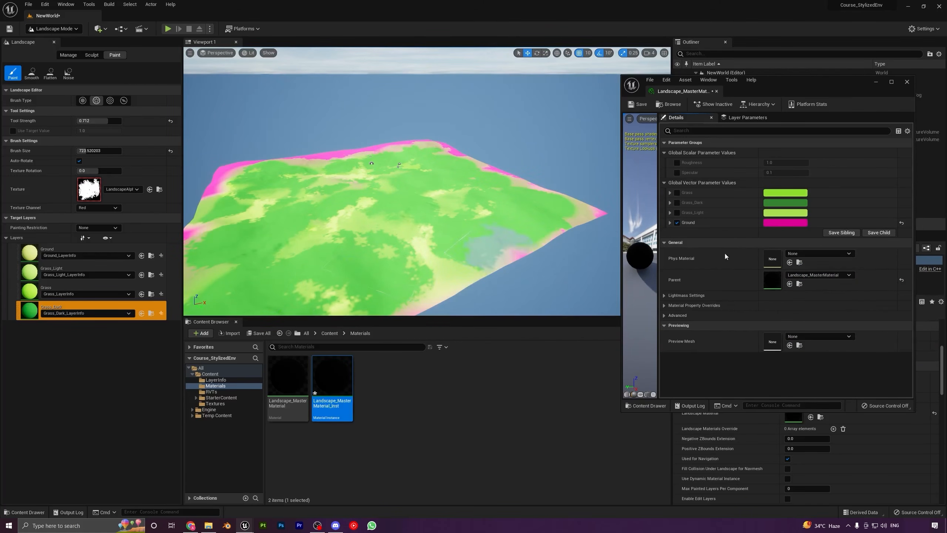
pyautogui.hotkey('ctrl', 'z')
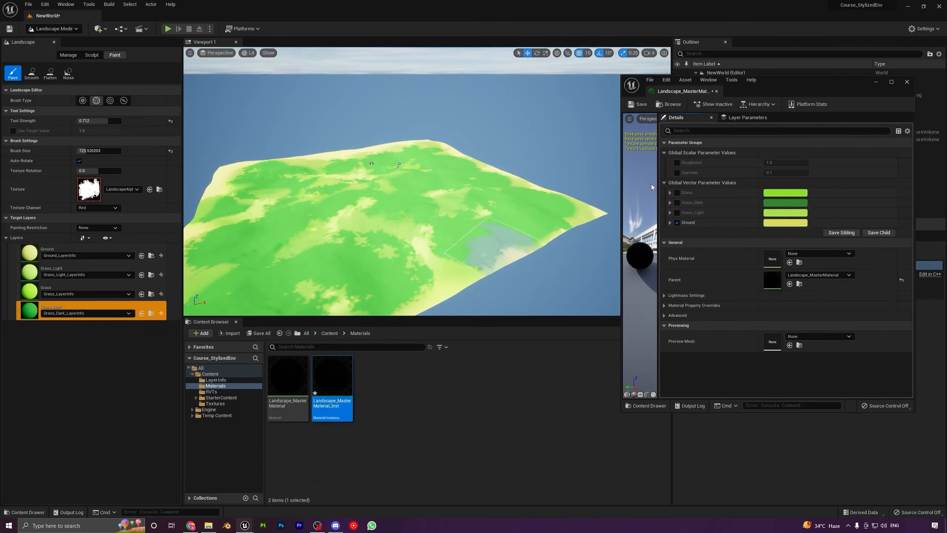
# Enable the Grass, Grass_Dark, Grass_Light, Roughness and Specular parameter overrides in the material instance
pyautogui.click(677, 193)
pyautogui.click(676, 203)
pyautogui.click(677, 213)
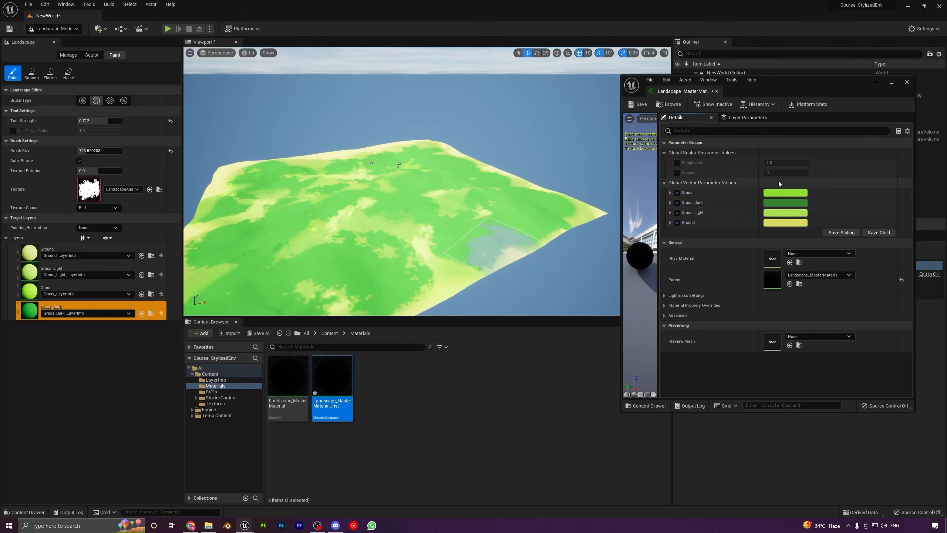
pyautogui.click(677, 163)
pyautogui.click(677, 172)
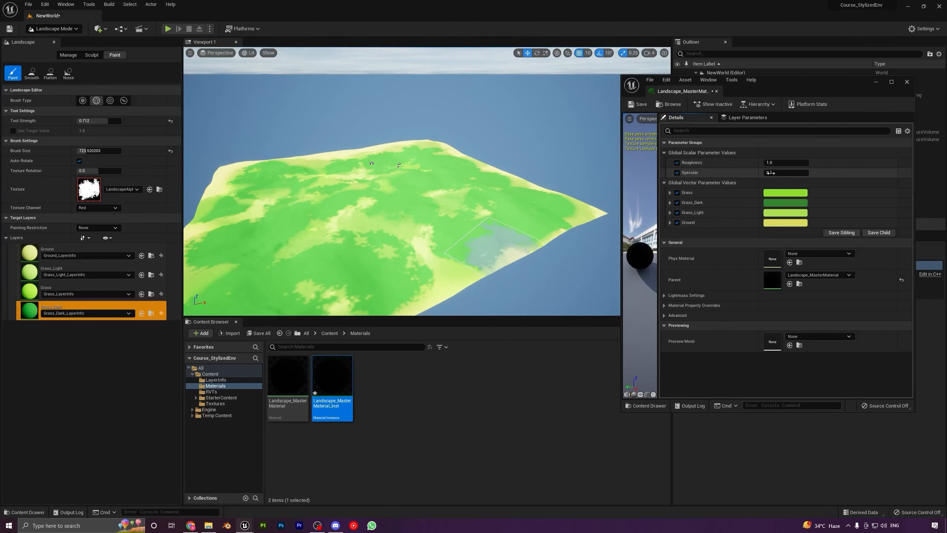
# Try Specular values of 1.0 and 0.0 in the material instance and compare them on the landscape
pyautogui.moveTo(771, 172); pyautogui.dragTo(770, 175)
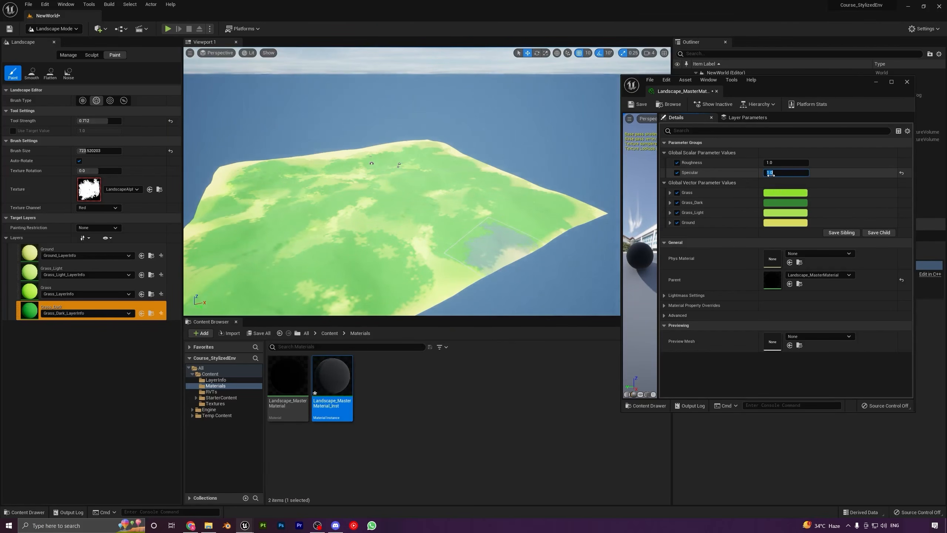
pyautogui.press('Return')
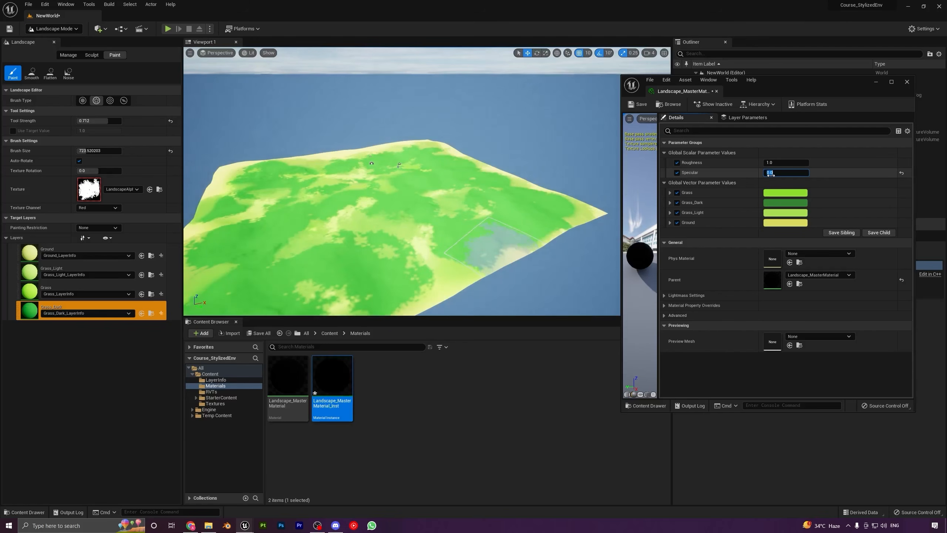
pyautogui.moveTo(364, 201)
pyautogui.mouseDown(button='right')
pyautogui.moveTo(388, 213)
pyautogui.moveTo(356, 204)
pyautogui.moveTo(355, 215)
pyautogui.mouseUp(button='right')
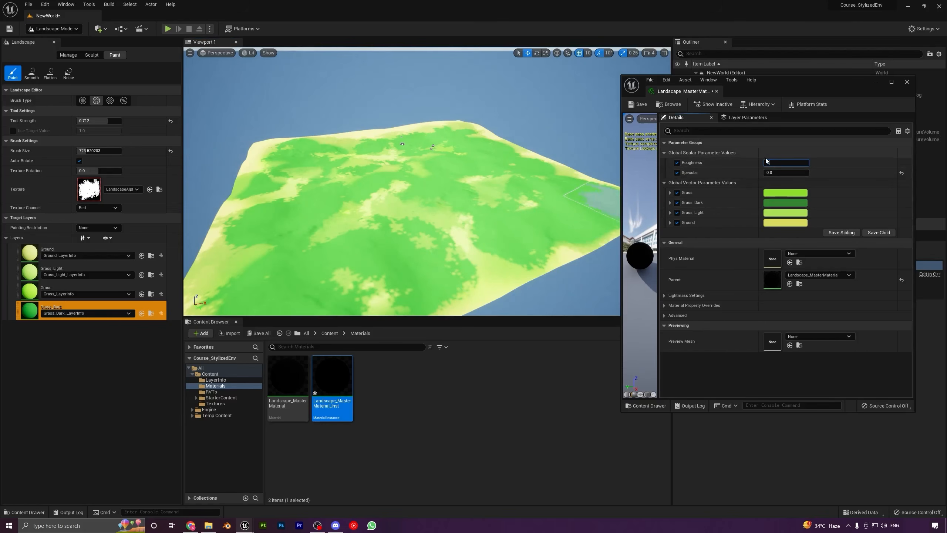
# Try a Roughness of 0.0 in the material instance and inspect the terrain surface up close
pyautogui.write('0')
pyautogui.press('Return')
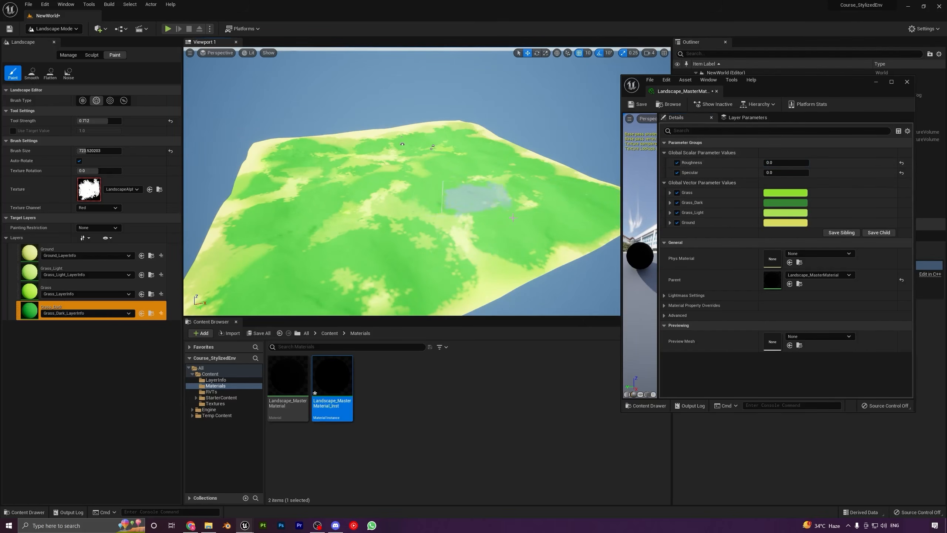
pyautogui.moveTo(444, 233)
pyautogui.mouseDown(button='right')
pyautogui.moveTo(504, 276)
pyautogui.moveTo(544, 202)
pyautogui.moveTo(484, 254)
pyautogui.moveTo(432, 224)
pyautogui.moveTo(392, 225)
pyautogui.mouseUp(button='right')
pyautogui.press('w')
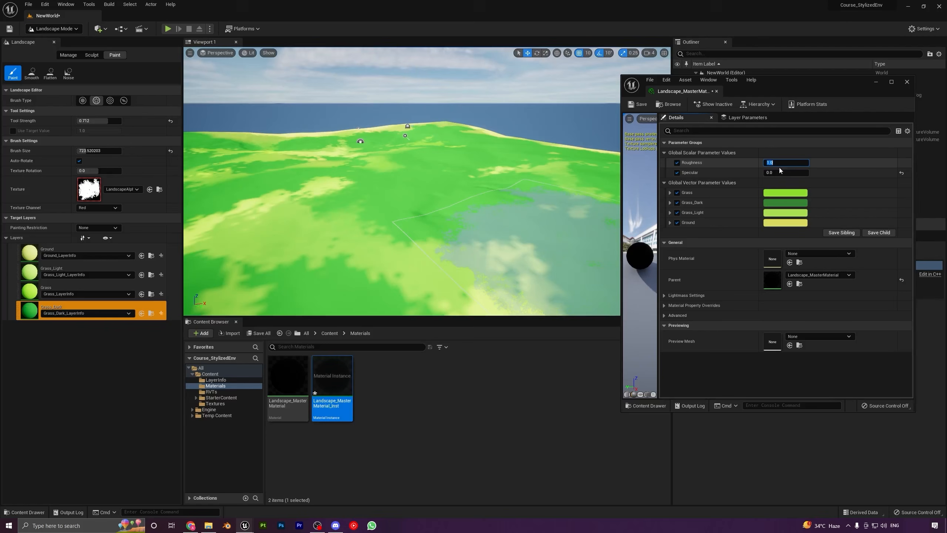
# Set the material instance's Roughness to 1.0 and Specular to 0.1
pyautogui.write('1')
pyautogui.click(778, 172)
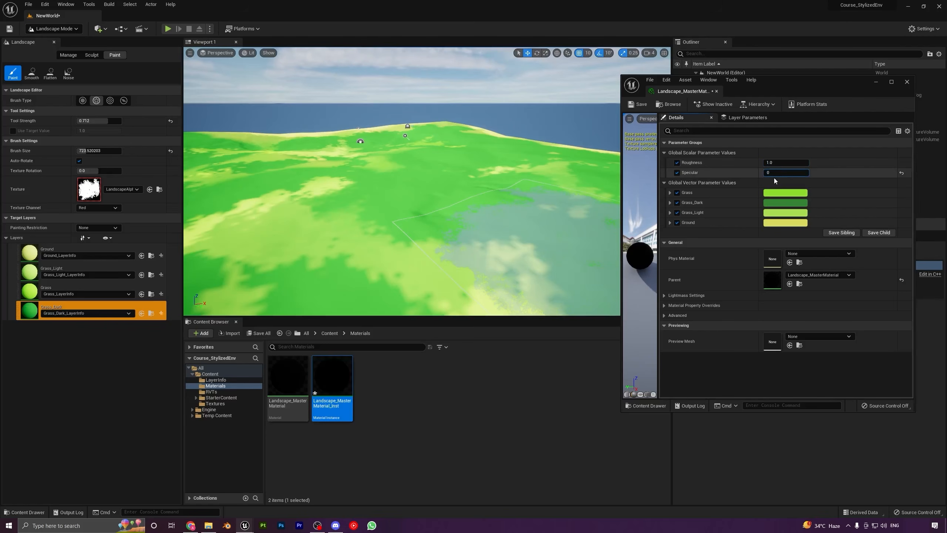
pyautogui.press('Return')
# Set the paint tool strength to 1.0 and cover nearly the whole landscape with the Grass_Dark layer
pyautogui.moveTo(522, 221); pyautogui.dragTo(522, 261, button='right')
pyautogui.moveTo(425, 194)
pyautogui.mouseDown(button='right')
pyautogui.moveTo(485, 209)
pyautogui.moveTo(462, 212)
pyautogui.moveTo(511, 205)
pyautogui.moveTo(448, 197)
pyautogui.moveTo(444, 217)
pyautogui.moveTo(470, 219)
pyautogui.mouseUp(button='right')
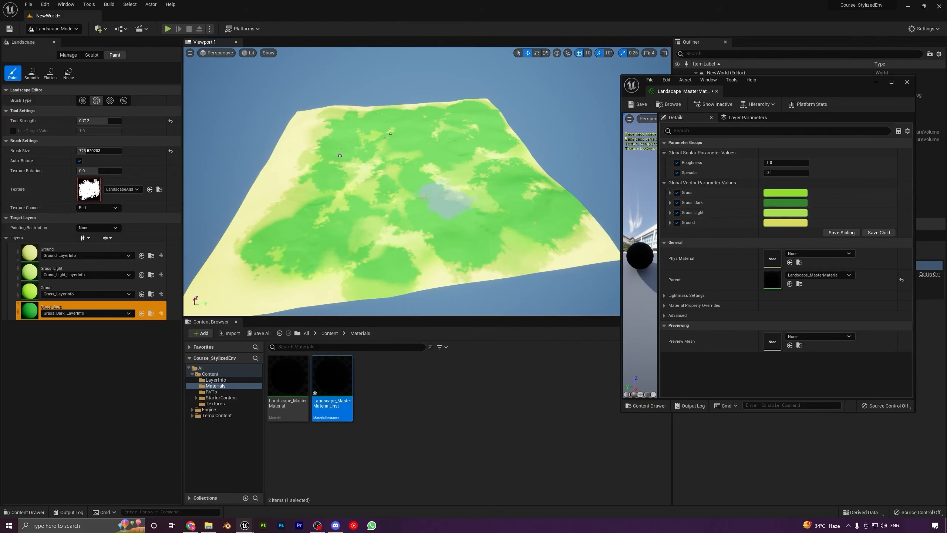
pyautogui.moveTo(396, 196)
pyautogui.mouseDown(button='right')
pyautogui.moveTo(421, 207)
pyautogui.moveTo(459, 203)
pyautogui.mouseUp(button='right')
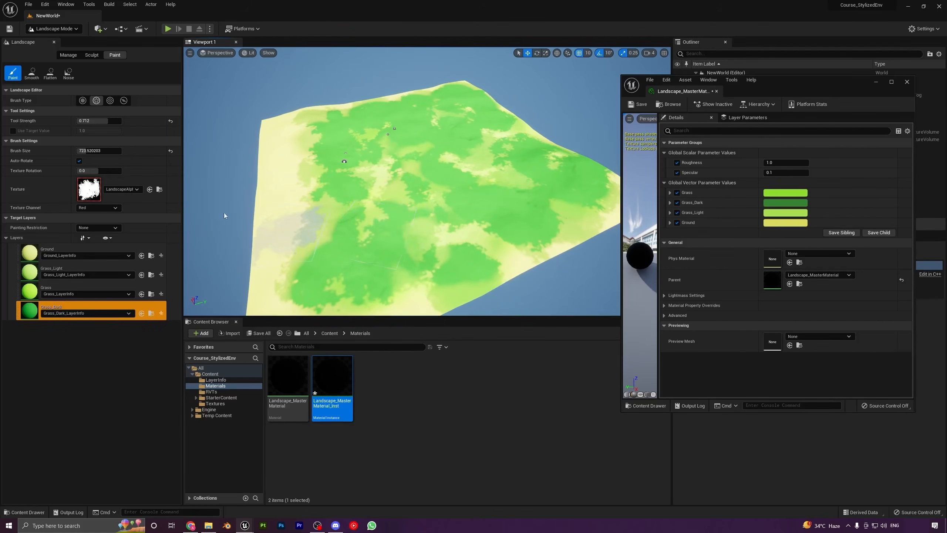
pyautogui.moveTo(395, 186); pyautogui.dragTo(481, 211, button='right')
pyautogui.moveTo(403, 244); pyautogui.dragTo(334, 238, button='right')
pyautogui.moveTo(558, 286)
pyautogui.mouseDown()
pyautogui.moveTo(243, 264)
pyautogui.moveTo(442, 269)
pyautogui.moveTo(377, 258)
pyautogui.moveTo(420, 277)
pyautogui.mouseUp()
pyautogui.moveTo(361, 234); pyautogui.dragTo(276, 211)
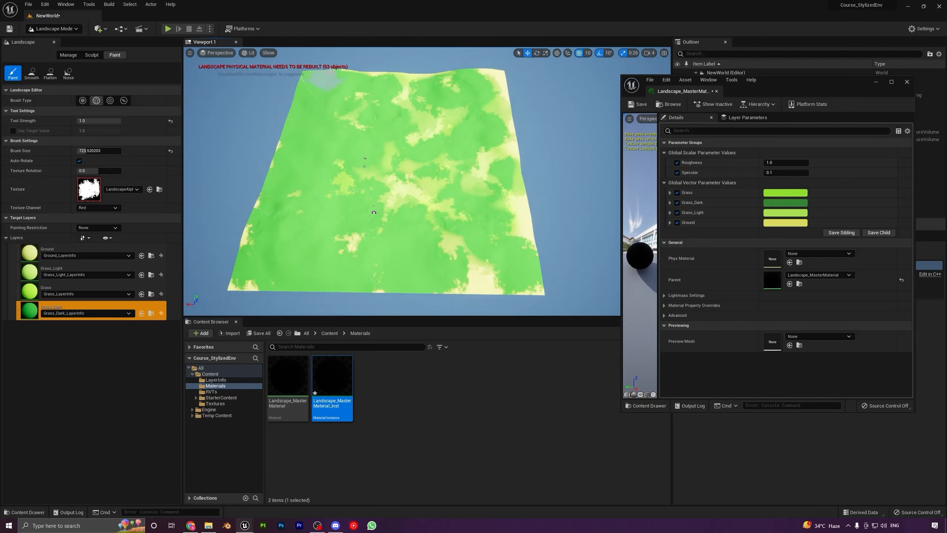
pyautogui.moveTo(507, 114)
pyautogui.mouseDown()
pyautogui.moveTo(516, 209)
pyautogui.moveTo(485, 223)
pyautogui.moveTo(361, 228)
pyautogui.mouseUp()
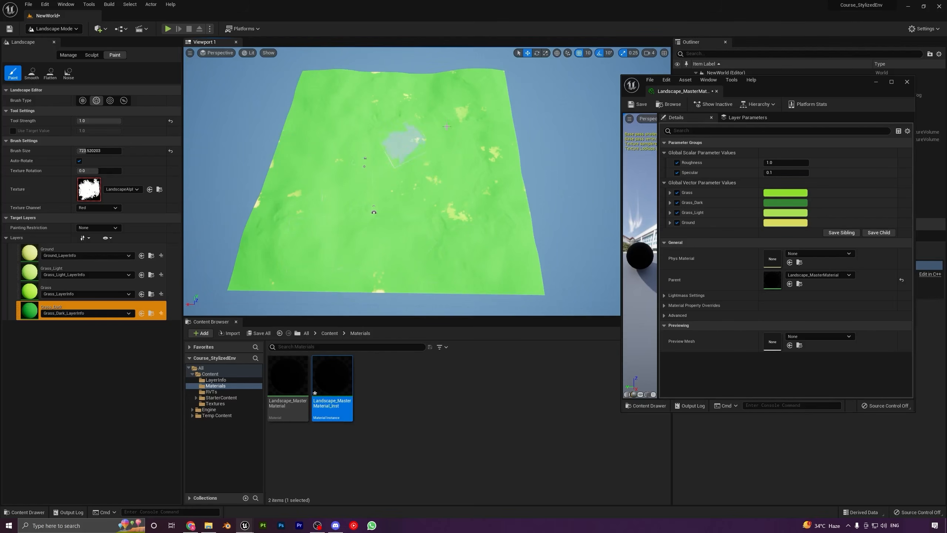
# Paint the Ground layer at tool strength 0.4 over most of the landscape, leaving scattered green patches
pyautogui.click(23, 255)
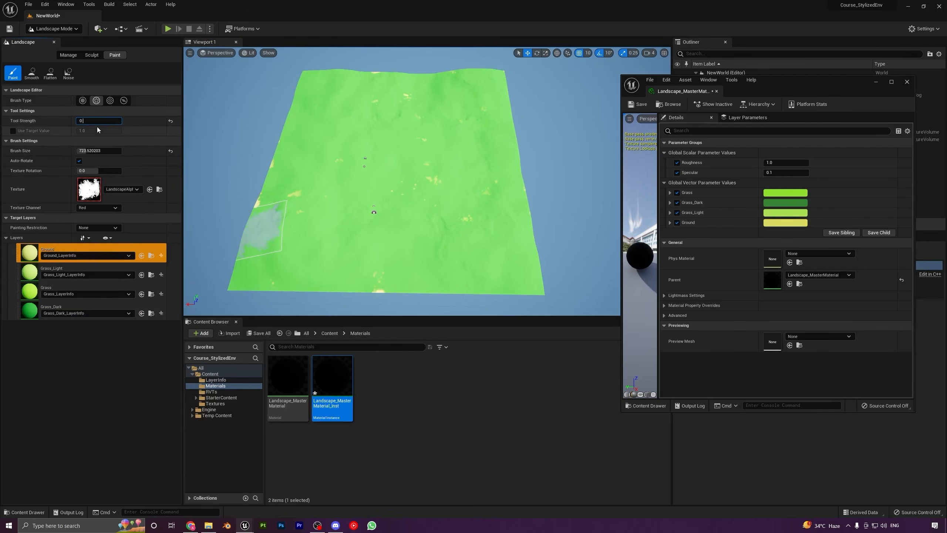
pyautogui.moveTo(347, 210); pyautogui.dragTo(347, 228)
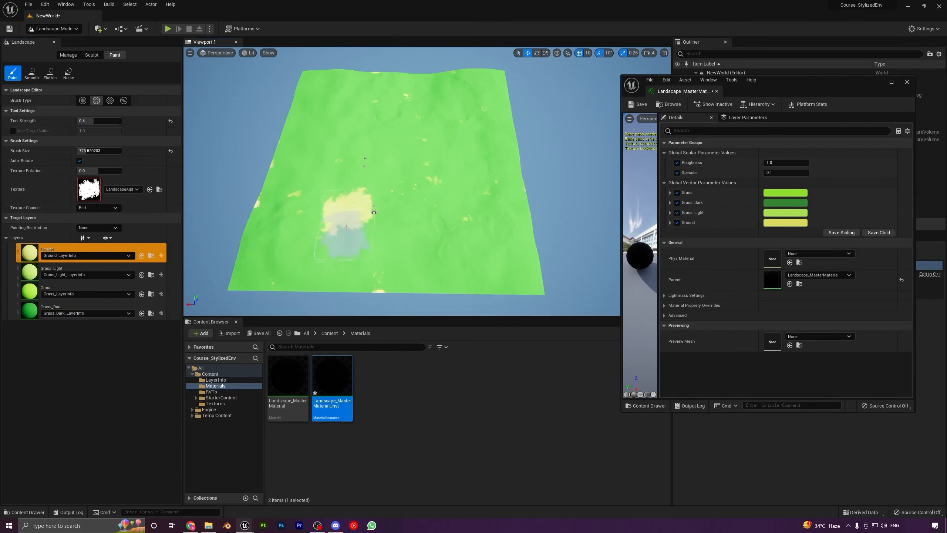
pyautogui.click(313, 151)
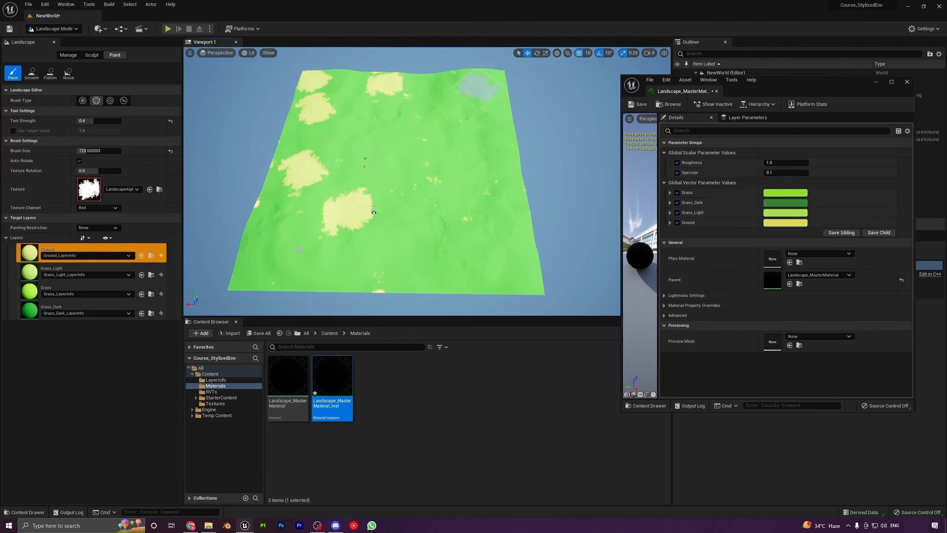
pyautogui.moveTo(376, 233)
pyautogui.mouseDown()
pyautogui.moveTo(364, 142)
pyautogui.moveTo(340, 94)
pyautogui.mouseUp()
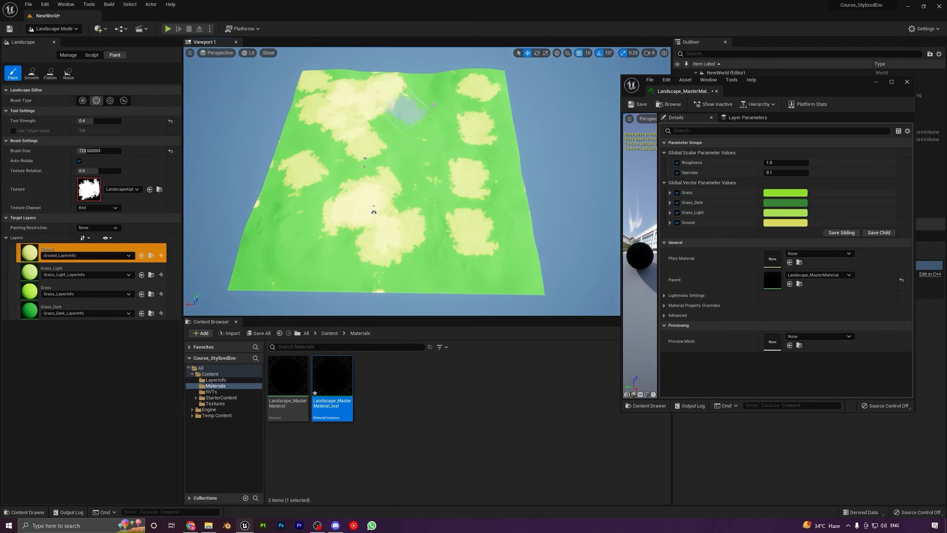
pyautogui.moveTo(412, 93); pyautogui.dragTo(428, 92)
pyautogui.moveTo(462, 118)
pyautogui.mouseDown()
pyautogui.moveTo(333, 132)
pyautogui.moveTo(304, 153)
pyautogui.moveTo(287, 258)
pyautogui.moveTo(328, 190)
pyautogui.moveTo(330, 147)
pyautogui.moveTo(418, 171)
pyautogui.moveTo(395, 170)
pyautogui.moveTo(432, 209)
pyautogui.moveTo(456, 264)
pyautogui.moveTo(519, 265)
pyautogui.moveTo(499, 105)
pyautogui.mouseUp()
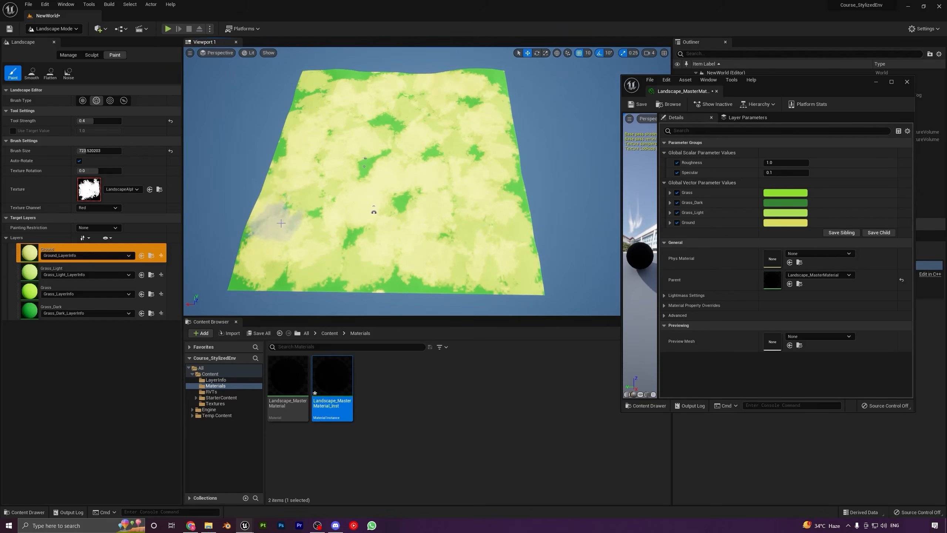
pyautogui.moveTo(379, 193)
pyautogui.mouseDown()
pyautogui.moveTo(364, 165)
pyautogui.moveTo(380, 126)
pyautogui.moveTo(401, 203)
pyautogui.moveTo(468, 223)
pyautogui.moveTo(494, 174)
pyautogui.moveTo(449, 160)
pyautogui.moveTo(350, 74)
pyautogui.mouseUp()
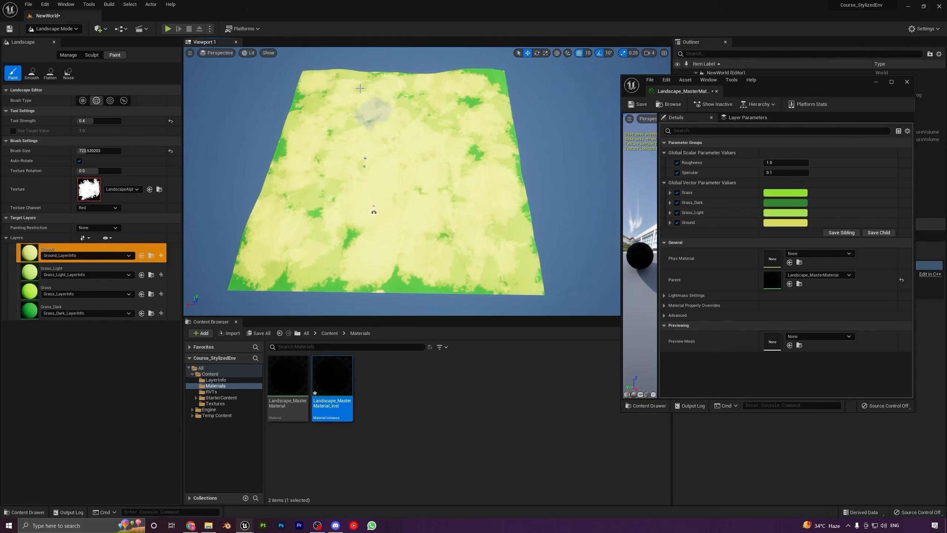
# Paint the Grass_Light layer at tool strength 0.6 over the whole landscape, covering the edges and the scattered green patches
pyautogui.click(34, 276)
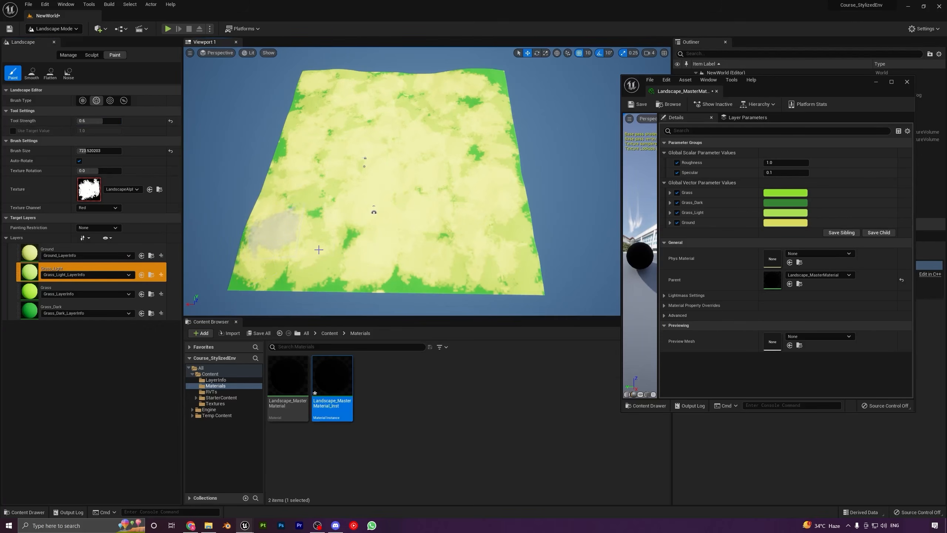
pyautogui.moveTo(311, 254); pyautogui.dragTo(278, 258)
pyautogui.moveTo(354, 255); pyautogui.dragTo(511, 278)
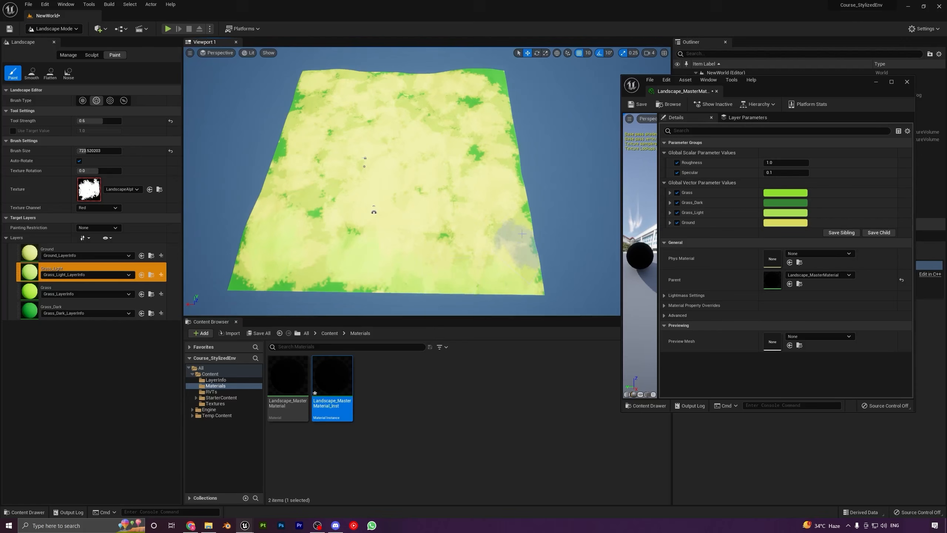
pyautogui.moveTo(517, 242); pyautogui.dragTo(497, 87)
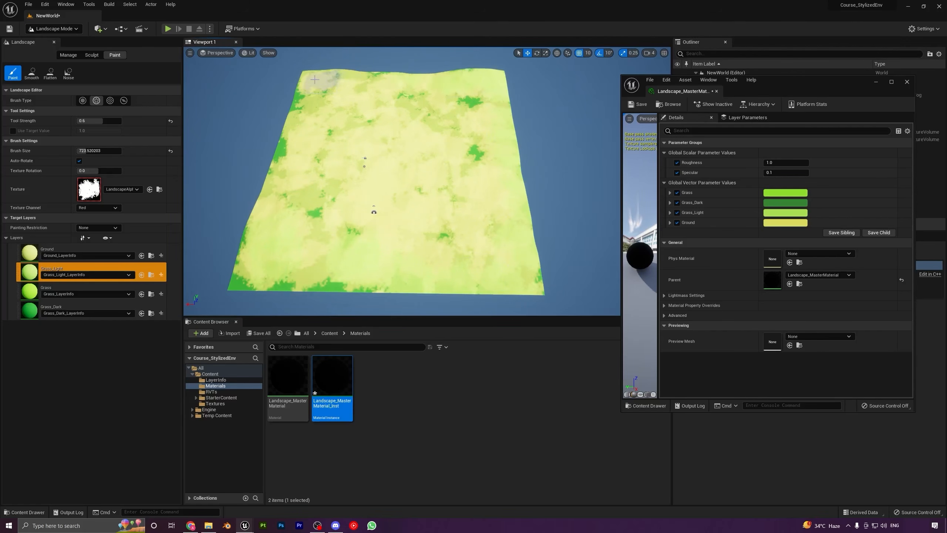
pyautogui.moveTo(282, 157)
pyautogui.mouseDown()
pyautogui.moveTo(253, 269)
pyautogui.moveTo(327, 284)
pyautogui.moveTo(369, 274)
pyautogui.moveTo(328, 225)
pyautogui.moveTo(317, 191)
pyautogui.moveTo(356, 175)
pyautogui.mouseUp()
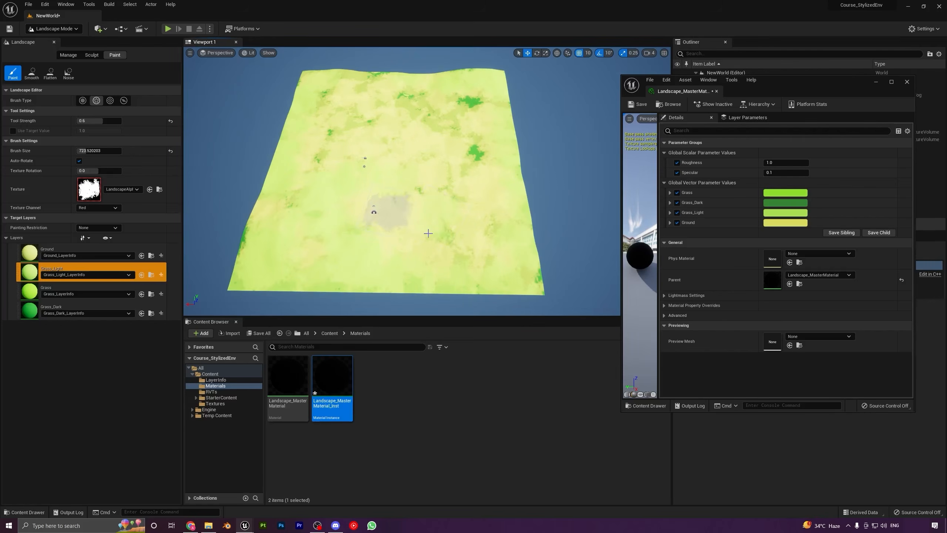
pyautogui.moveTo(479, 153)
pyautogui.mouseDown()
pyautogui.moveTo(466, 101)
pyautogui.moveTo(400, 107)
pyautogui.moveTo(342, 146)
pyautogui.moveTo(486, 186)
pyautogui.moveTo(364, 149)
pyautogui.moveTo(322, 159)
pyautogui.moveTo(333, 98)
pyautogui.mouseUp()
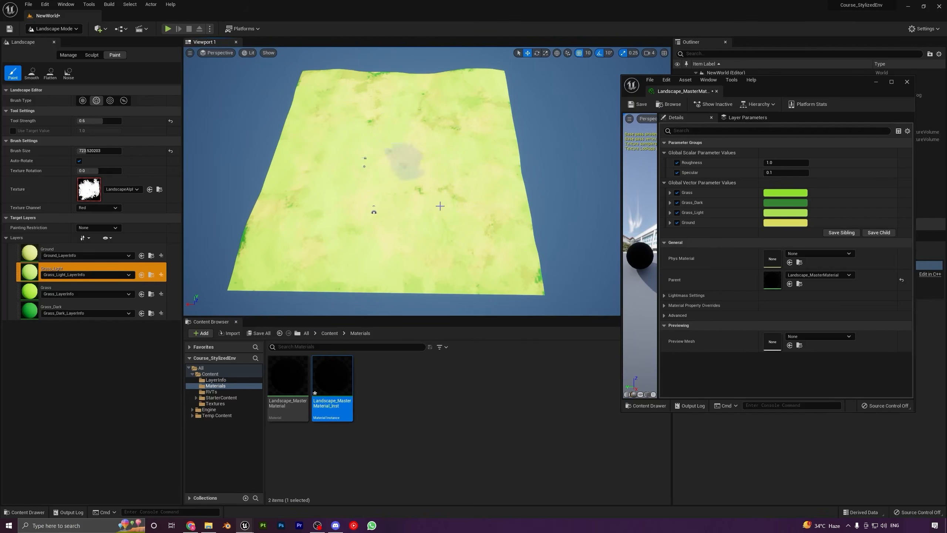
# Paint the Grass layer at tool strength 0.6 across the landscape to blend it into the lighter areas
pyautogui.click(108, 288)
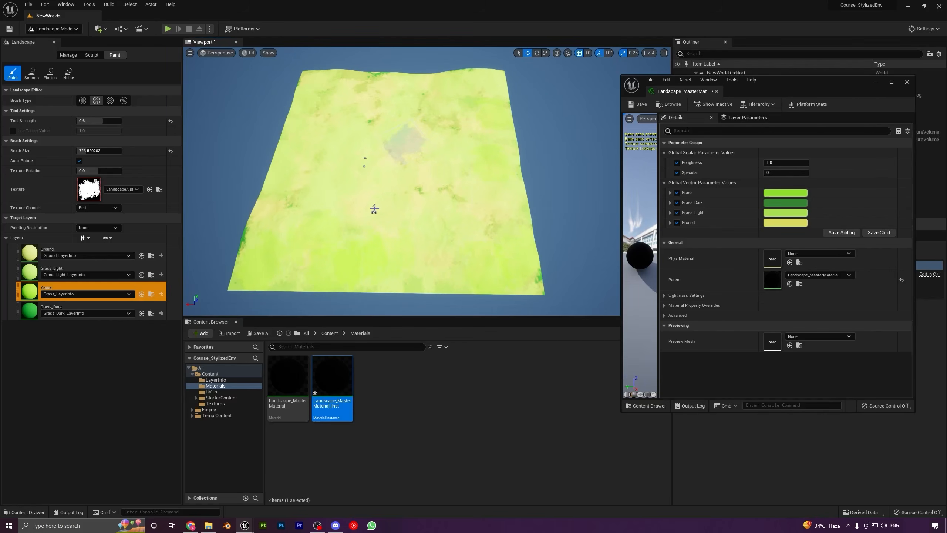
pyautogui.moveTo(374, 208); pyautogui.dragTo(444, 202)
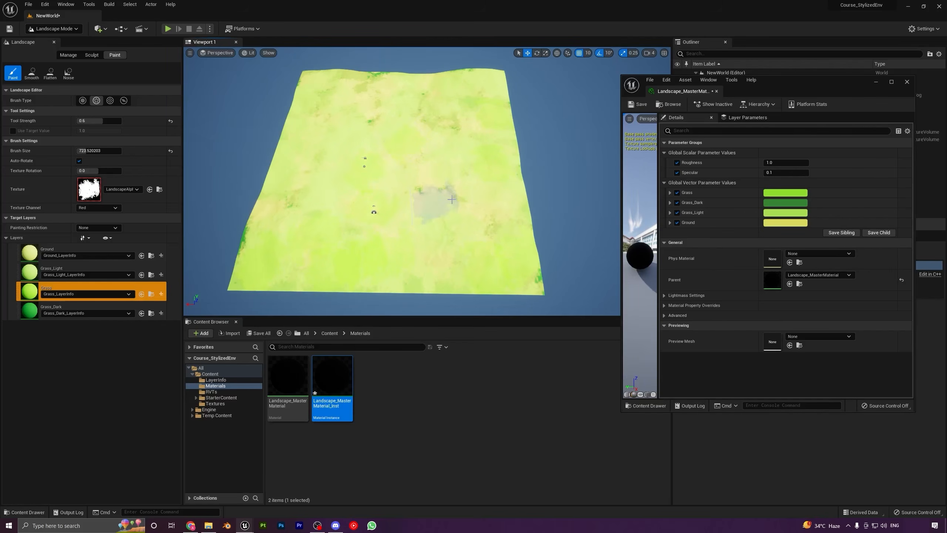
pyautogui.click(306, 192)
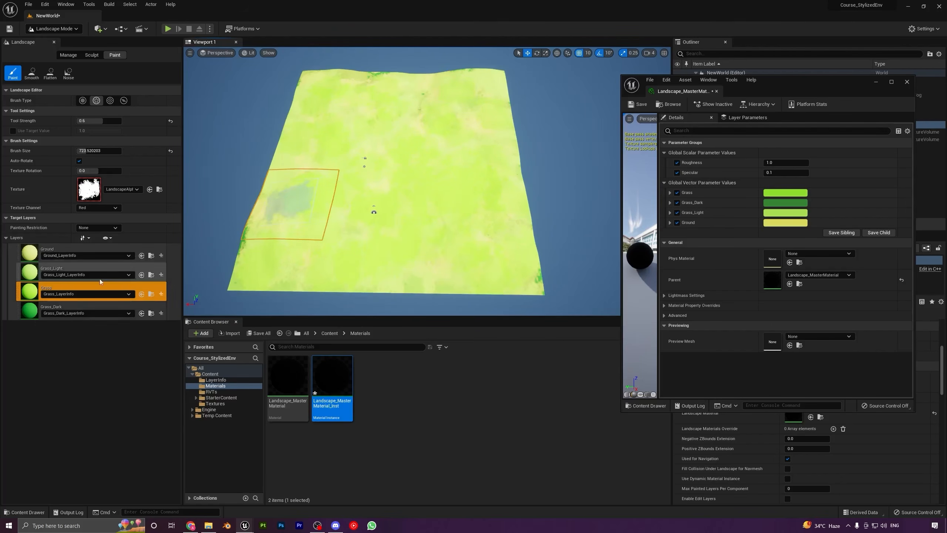
# Paint scattered Grass_Dark patches across the landscape at tool strength 0.288
pyautogui.click(60, 308)
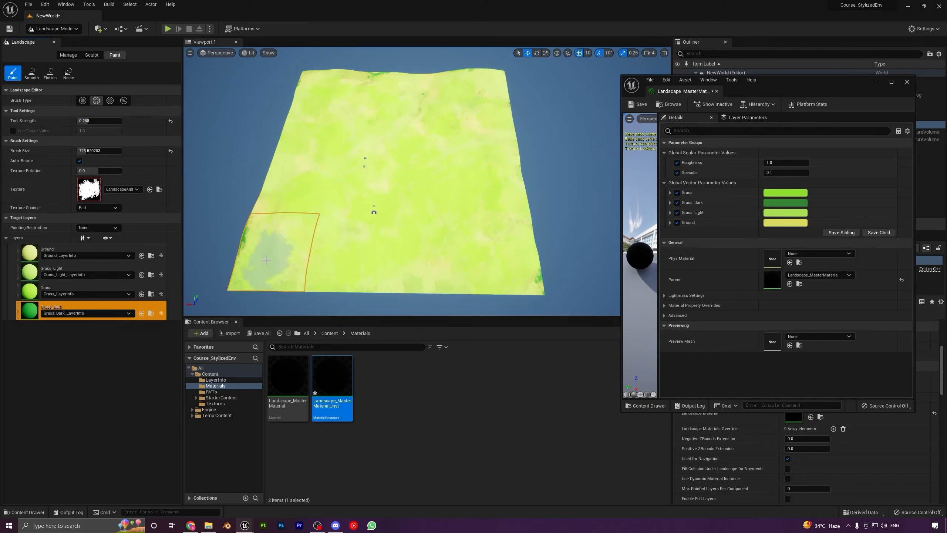
pyautogui.moveTo(281, 254)
pyautogui.mouseDown()
pyautogui.moveTo(504, 264)
pyautogui.moveTo(506, 254)
pyautogui.moveTo(431, 234)
pyautogui.moveTo(314, 224)
pyautogui.moveTo(328, 209)
pyautogui.moveTo(428, 209)
pyautogui.moveTo(456, 181)
pyautogui.moveTo(298, 168)
pyautogui.moveTo(325, 157)
pyautogui.moveTo(470, 156)
pyautogui.moveTo(334, 91)
pyautogui.moveTo(417, 113)
pyautogui.moveTo(338, 100)
pyautogui.moveTo(309, 145)
pyautogui.moveTo(433, 154)
pyautogui.moveTo(506, 194)
pyautogui.moveTo(479, 123)
pyautogui.moveTo(458, 106)
pyautogui.moveTo(514, 187)
pyautogui.moveTo(498, 78)
pyautogui.mouseUp()
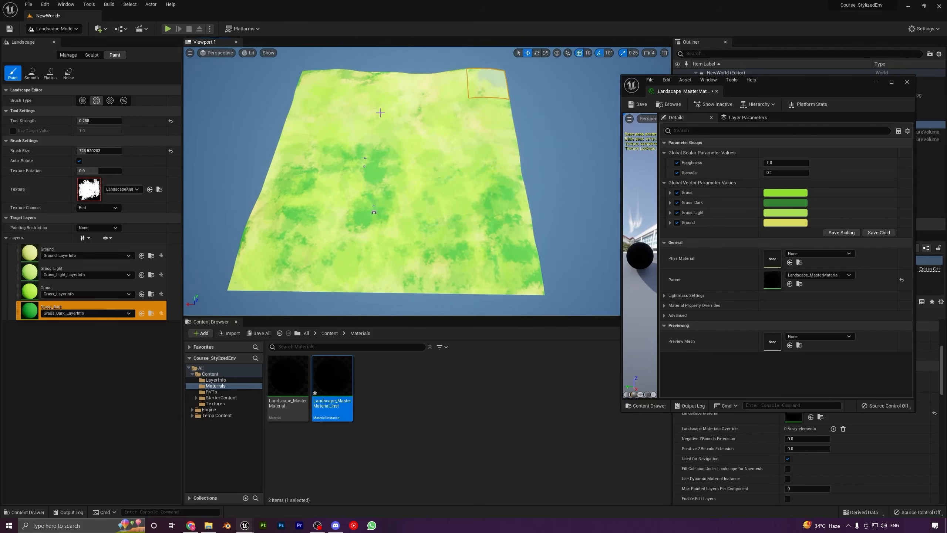
pyautogui.moveTo(384, 112)
pyautogui.mouseDown()
pyautogui.moveTo(313, 146)
pyautogui.moveTo(317, 129)
pyautogui.moveTo(384, 97)
pyautogui.moveTo(368, 89)
pyautogui.moveTo(430, 104)
pyautogui.mouseUp()
pyautogui.moveTo(441, 128)
pyautogui.mouseDown()
pyautogui.moveTo(452, 143)
pyautogui.moveTo(460, 135)
pyautogui.moveTo(436, 82)
pyautogui.moveTo(500, 130)
pyautogui.moveTo(492, 153)
pyautogui.moveTo(358, 261)
pyautogui.moveTo(348, 287)
pyautogui.moveTo(268, 250)
pyautogui.moveTo(284, 168)
pyautogui.moveTo(333, 120)
pyautogui.mouseUp()
pyautogui.moveTo(297, 89)
pyautogui.mouseDown()
pyautogui.moveTo(499, 83)
pyautogui.moveTo(513, 267)
pyautogui.moveTo(386, 265)
pyautogui.moveTo(404, 217)
pyautogui.moveTo(468, 183)
pyautogui.moveTo(421, 104)
pyautogui.mouseUp()
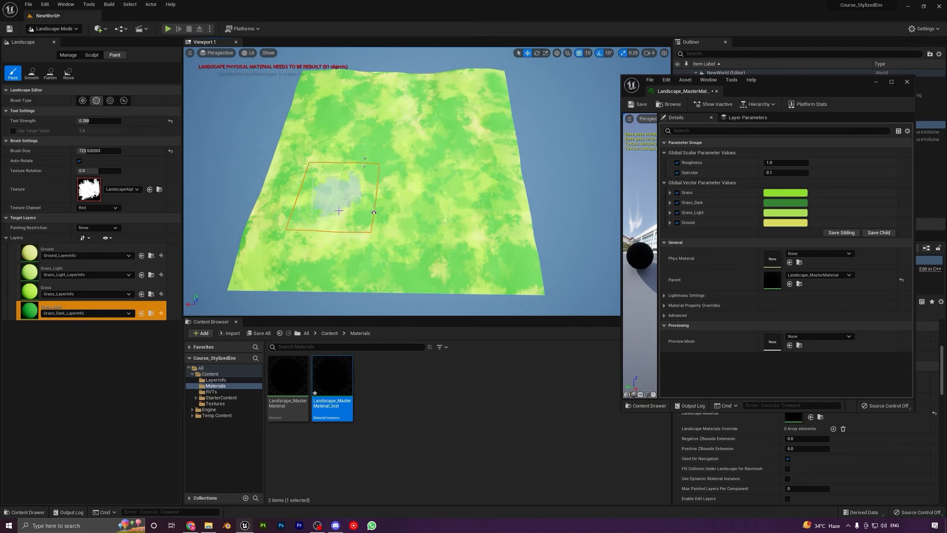
# Soften the dark patches by painting Grass_Light and Grass over the landscape at tool strength 0.288
pyautogui.click(32, 279)
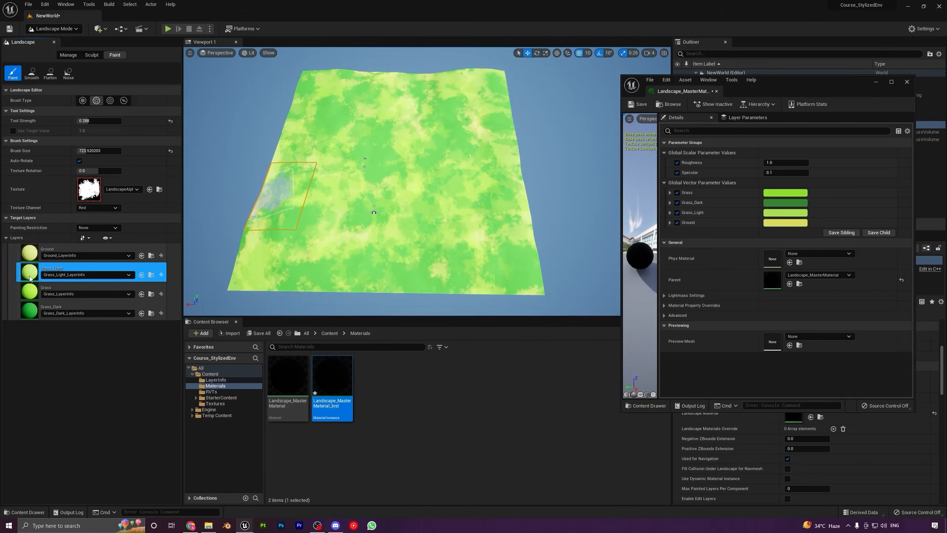
pyautogui.moveTo(295, 249)
pyautogui.mouseDown()
pyautogui.moveTo(317, 258)
pyautogui.moveTo(270, 258)
pyautogui.moveTo(457, 250)
pyautogui.moveTo(412, 228)
pyautogui.moveTo(429, 189)
pyautogui.moveTo(489, 177)
pyautogui.moveTo(455, 163)
pyautogui.moveTo(422, 114)
pyautogui.moveTo(337, 105)
pyautogui.moveTo(296, 190)
pyautogui.moveTo(445, 117)
pyautogui.moveTo(438, 157)
pyautogui.moveTo(497, 216)
pyautogui.moveTo(484, 166)
pyautogui.moveTo(427, 100)
pyautogui.mouseUp()
pyautogui.click(74, 287)
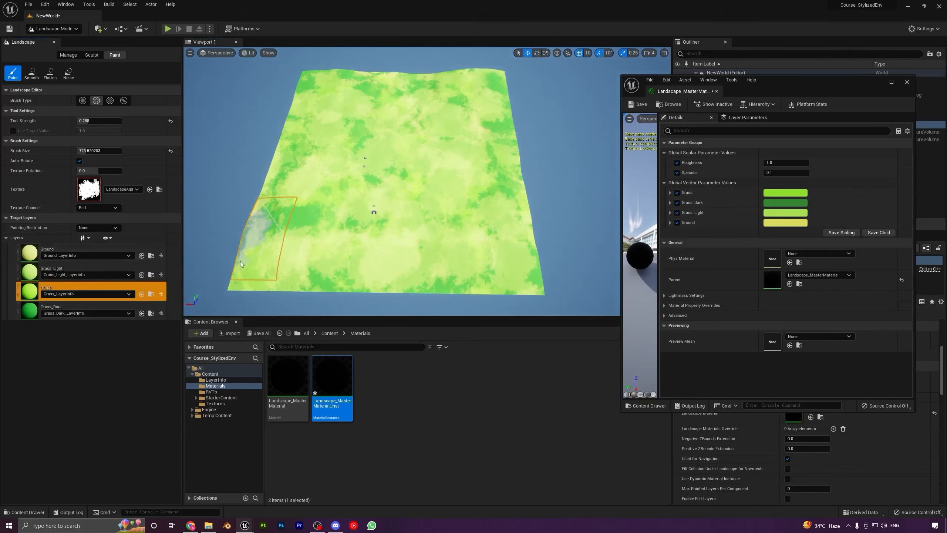
pyautogui.moveTo(305, 247)
pyautogui.mouseDown()
pyautogui.moveTo(392, 248)
pyautogui.moveTo(483, 191)
pyautogui.moveTo(490, 169)
pyautogui.moveTo(482, 116)
pyautogui.moveTo(407, 95)
pyautogui.moveTo(313, 95)
pyautogui.mouseUp()
pyautogui.moveTo(323, 151)
pyautogui.mouseDown()
pyautogui.moveTo(298, 175)
pyautogui.moveTo(395, 187)
pyautogui.moveTo(377, 194)
pyautogui.moveTo(482, 115)
pyautogui.moveTo(457, 98)
pyautogui.moveTo(495, 179)
pyautogui.mouseUp()
pyautogui.moveTo(529, 231)
pyautogui.mouseDown(button='right')
pyautogui.moveTo(530, 276)
pyautogui.moveTo(511, 274)
pyautogui.moveTo(522, 194)
pyautogui.moveTo(516, 263)
pyautogui.mouseUp(button='right')
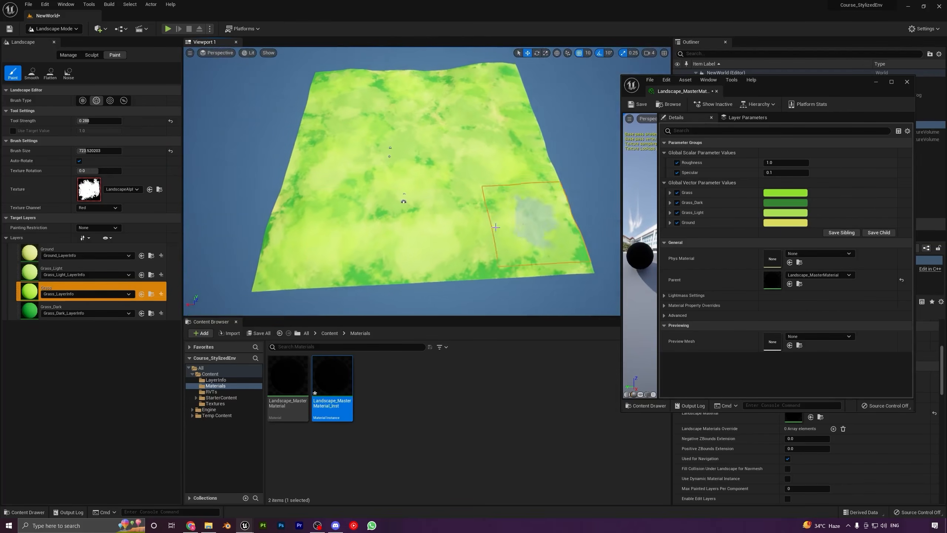
# Blend in faint touches of the Ground and Grass_Dark layers across the landscape at tool strength 0.096
pyautogui.click(33, 259)
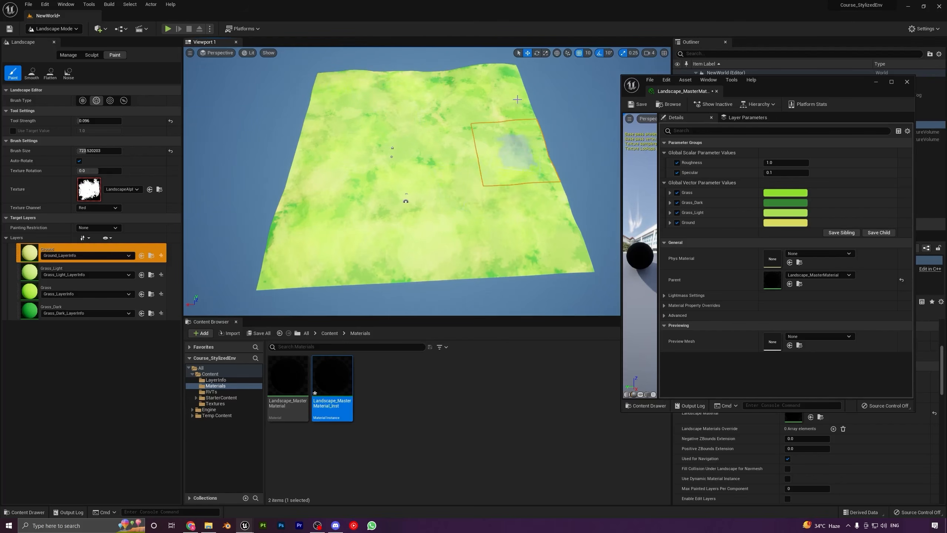
pyautogui.click(28, 312)
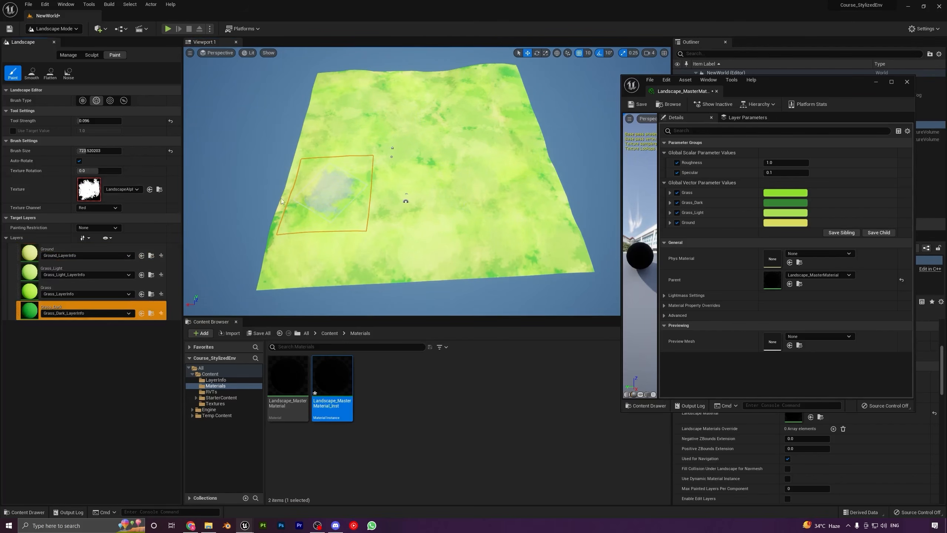
pyautogui.click(497, 257)
pyautogui.click(563, 252)
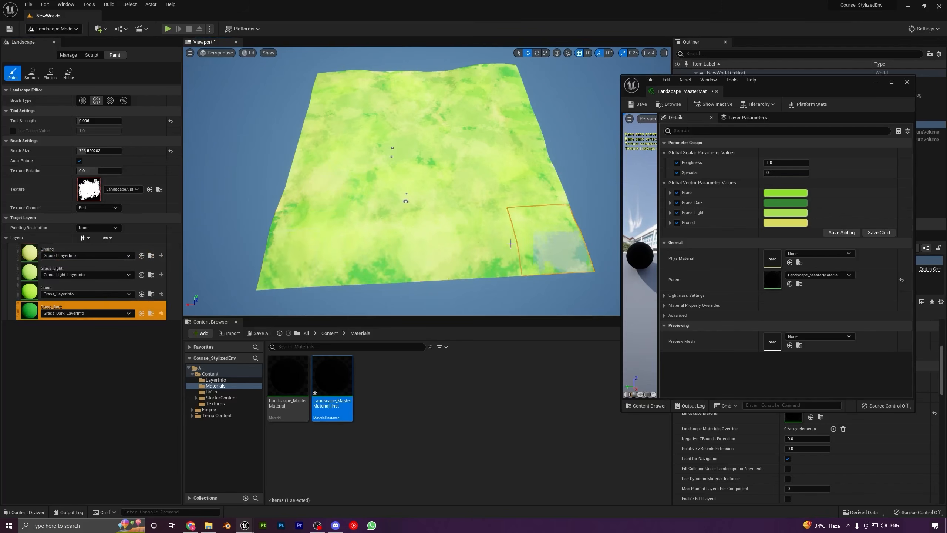
pyautogui.click(412, 181)
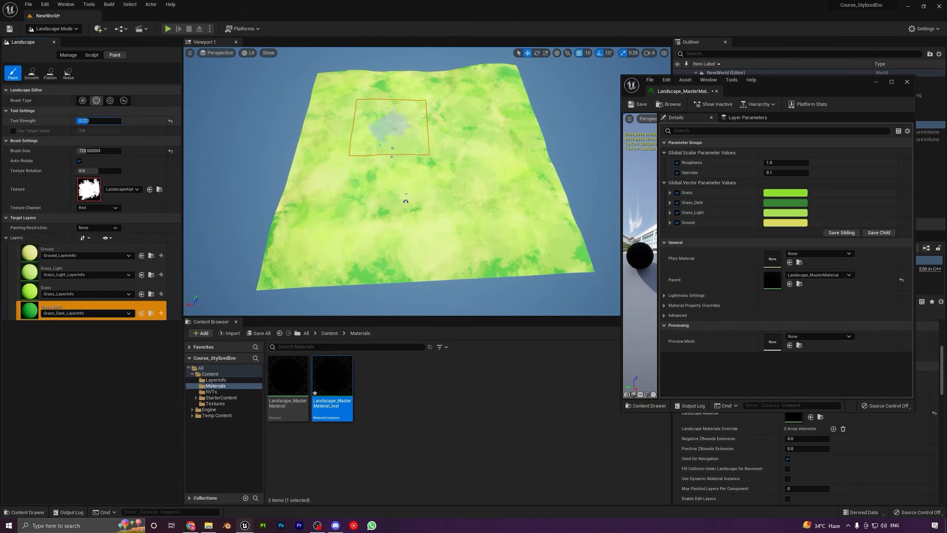
# Cover most of the landscape with Grass_Dark at tool strength 0.592, leaving scattered lighter patches
pyautogui.moveTo(333, 263)
pyautogui.mouseDown()
pyautogui.moveTo(525, 251)
pyautogui.moveTo(440, 229)
pyautogui.moveTo(414, 205)
pyautogui.moveTo(521, 211)
pyautogui.moveTo(516, 219)
pyautogui.moveTo(552, 225)
pyautogui.mouseUp()
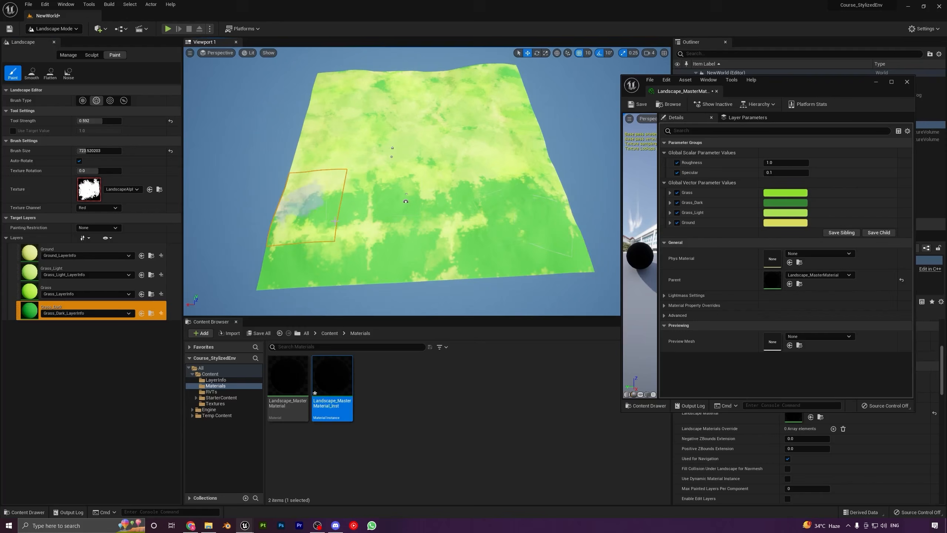
pyautogui.moveTo(293, 205)
pyautogui.mouseDown()
pyautogui.moveTo(364, 233)
pyautogui.moveTo(282, 217)
pyautogui.moveTo(328, 179)
pyautogui.moveTo(515, 157)
pyautogui.moveTo(510, 138)
pyautogui.moveTo(464, 120)
pyautogui.moveTo(465, 133)
pyautogui.moveTo(329, 143)
pyautogui.moveTo(317, 160)
pyautogui.moveTo(330, 100)
pyautogui.mouseUp()
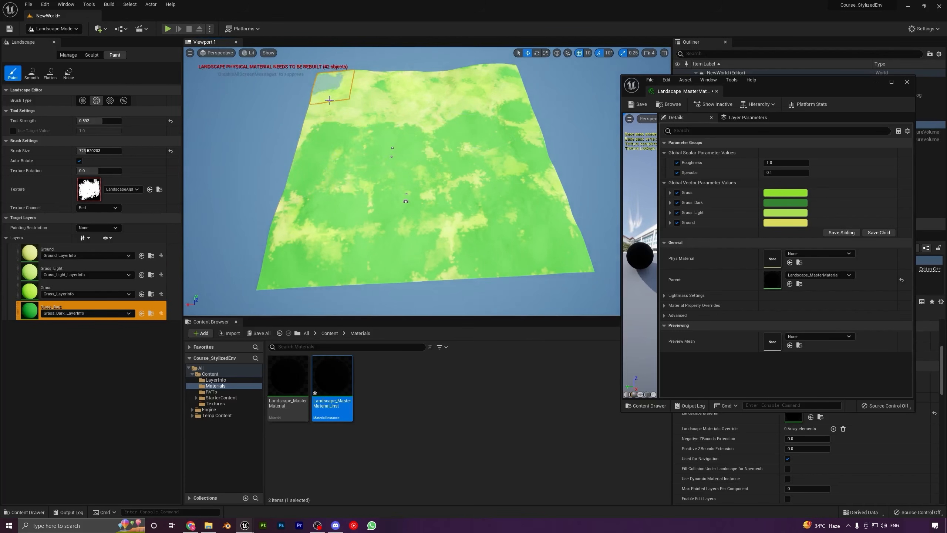
pyautogui.moveTo(384, 111)
pyautogui.mouseDown()
pyautogui.moveTo(369, 118)
pyautogui.moveTo(457, 116)
pyautogui.mouseUp()
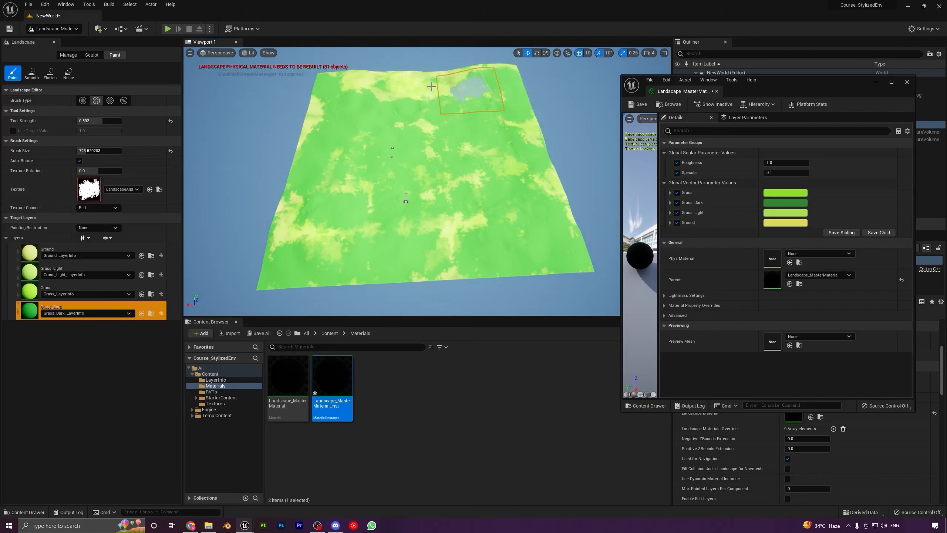
pyautogui.moveTo(352, 85); pyautogui.dragTo(335, 101)
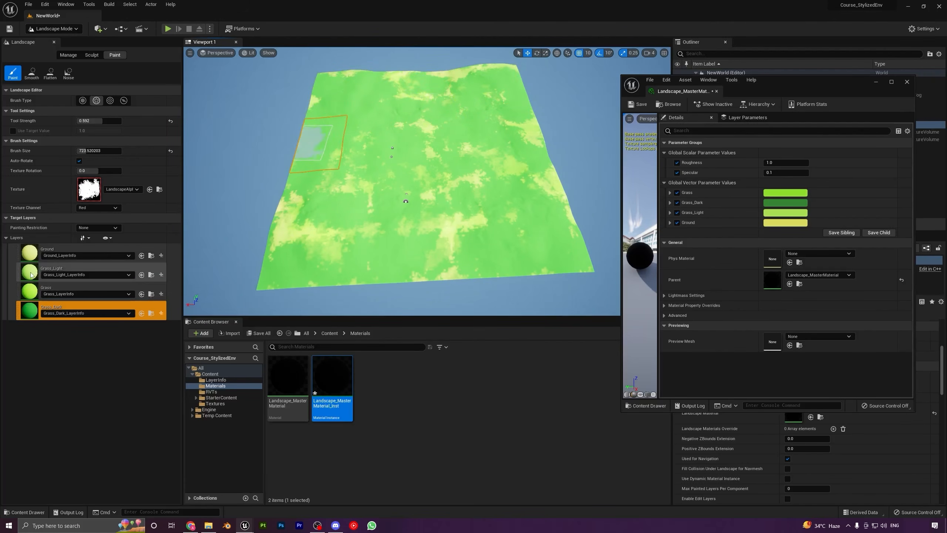
# Paint the Grass layer over the landscape at tool strength 0.16 to blend the dark areas, and save the level
pyautogui.click(90, 288)
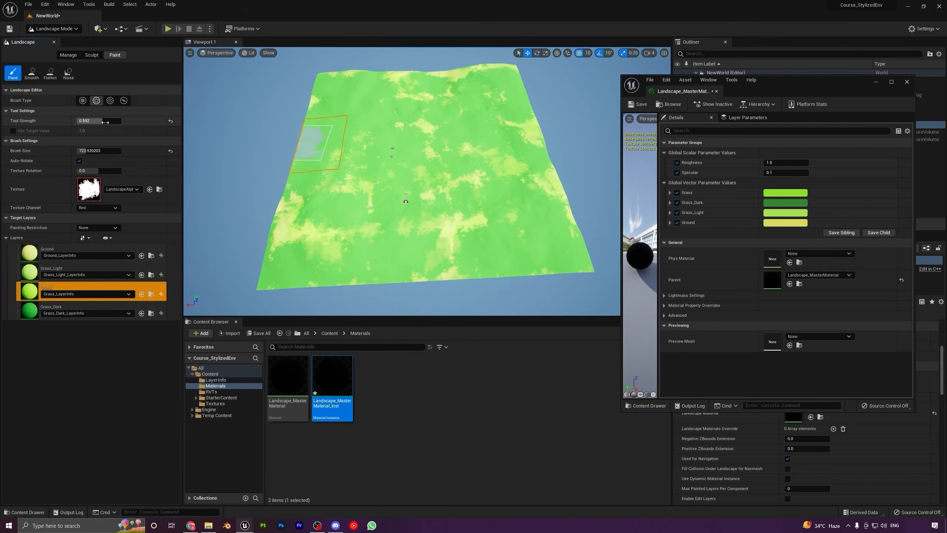
pyautogui.moveTo(303, 252)
pyautogui.mouseDown()
pyautogui.moveTo(510, 239)
pyautogui.moveTo(514, 198)
pyautogui.moveTo(326, 201)
pyautogui.moveTo(305, 231)
pyautogui.moveTo(298, 194)
pyautogui.moveTo(314, 168)
pyautogui.moveTo(416, 157)
pyautogui.moveTo(440, 164)
pyautogui.moveTo(523, 134)
pyautogui.moveTo(458, 123)
pyautogui.moveTo(343, 143)
pyautogui.moveTo(397, 133)
pyautogui.moveTo(324, 120)
pyautogui.moveTo(347, 103)
pyautogui.moveTo(395, 94)
pyautogui.moveTo(337, 83)
pyautogui.moveTo(431, 91)
pyautogui.moveTo(484, 82)
pyautogui.moveTo(481, 101)
pyautogui.mouseUp()
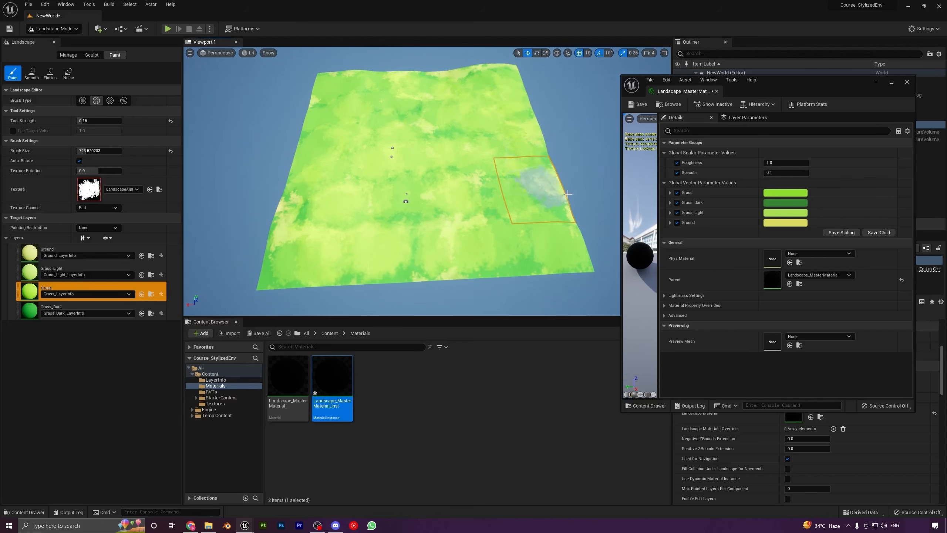
pyautogui.moveTo(536, 204)
pyautogui.mouseDown(button='right')
pyautogui.moveTo(615, 206)
pyautogui.moveTo(429, 207)
pyautogui.mouseUp(button='right')
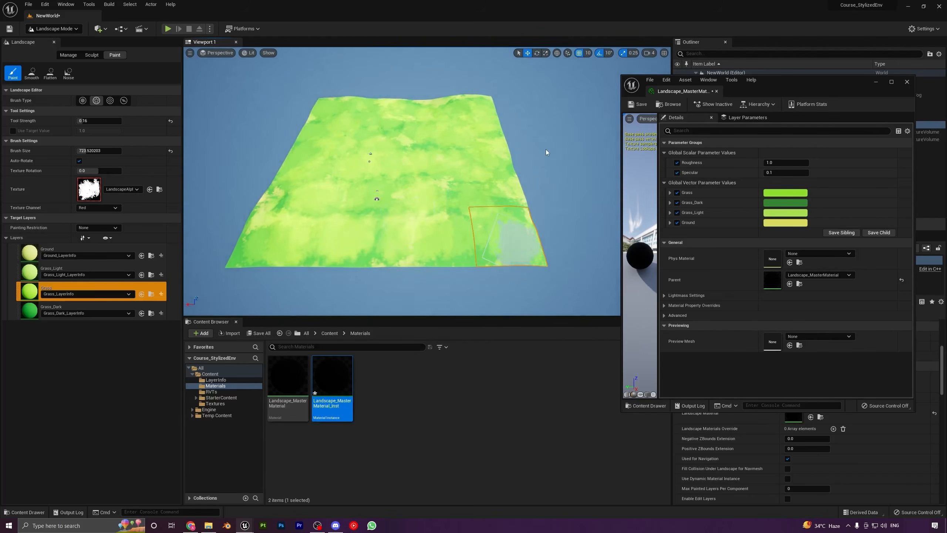
pyautogui.moveTo(531, 174); pyautogui.dragTo(500, 180, button='right')
pyautogui.hotkey('ctrl', 's')
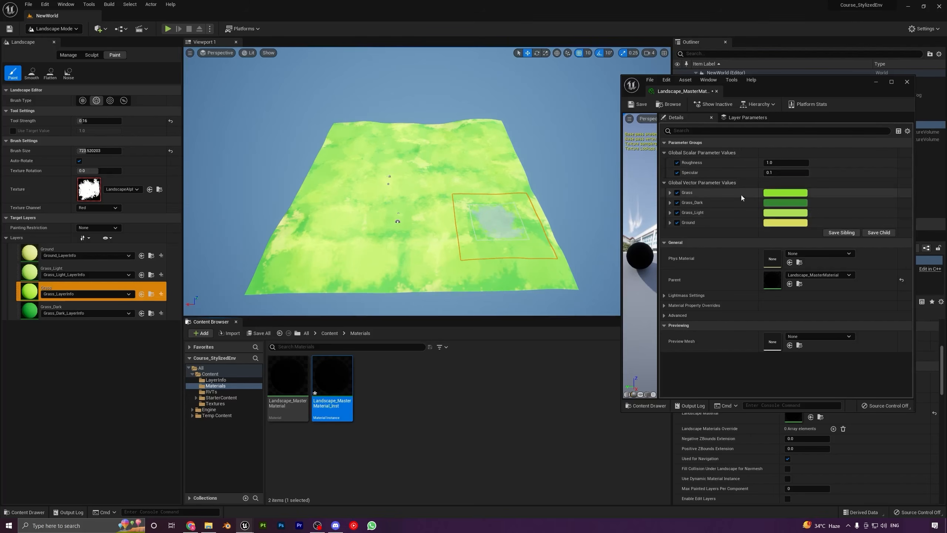
# Check the Grass colour in the material instance without changing it, and close the material instance editor
pyautogui.click(784, 193)
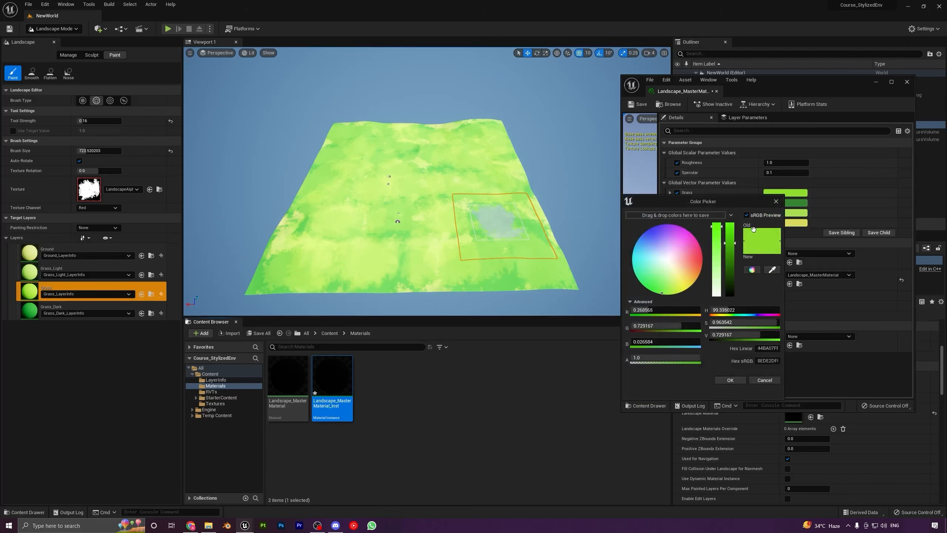
pyautogui.click(777, 204)
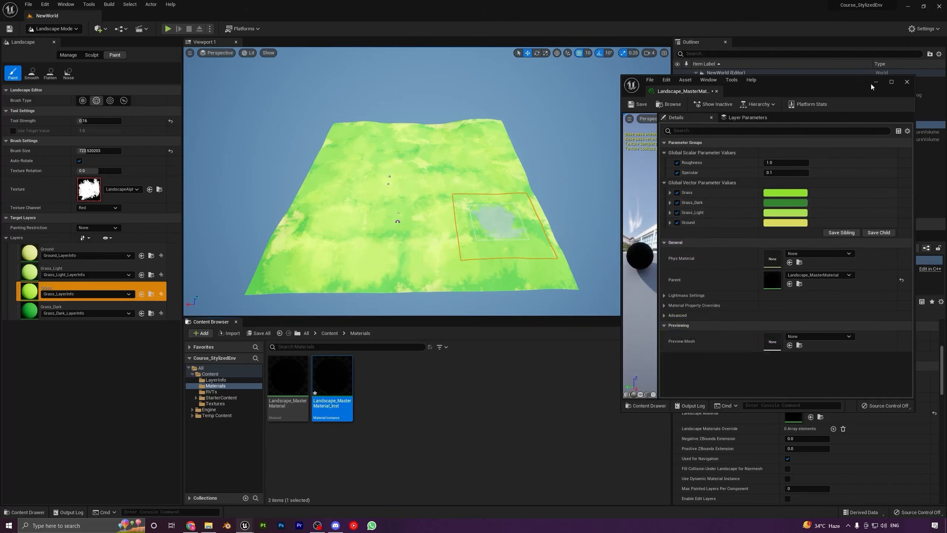
pyautogui.click(906, 82)
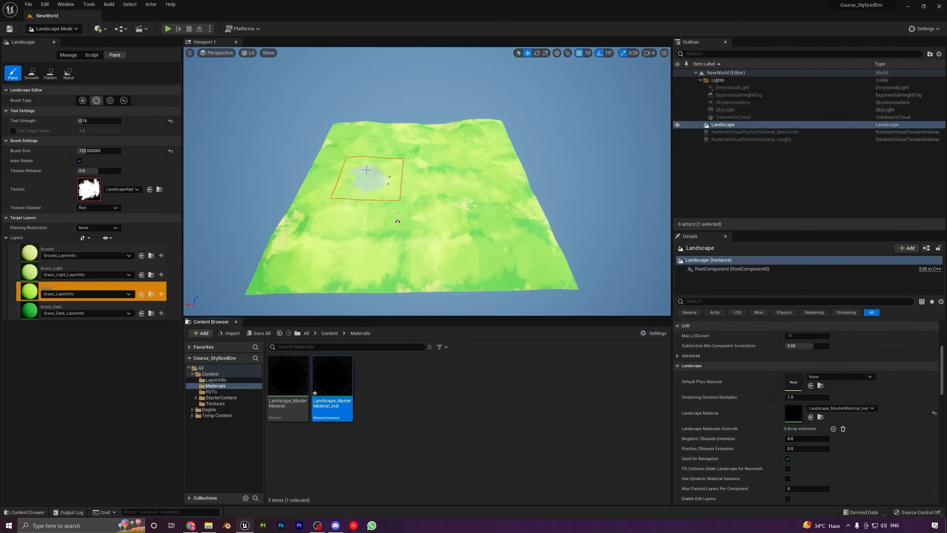
# Return the asset browser to the top-level Content folder and clear the folder selection
pyautogui.moveTo(427, 182)
pyautogui.mouseDown(button='right')
pyautogui.moveTo(423, 212)
pyautogui.moveTo(420, 198)
pyautogui.moveTo(438, 188)
pyautogui.moveTo(435, 163)
pyautogui.mouseUp(button='right')
pyautogui.press('w')
pyautogui.press('s')
pyautogui.moveTo(462, 215); pyautogui.dragTo(458, 217, button='right')
pyautogui.click(330, 333)
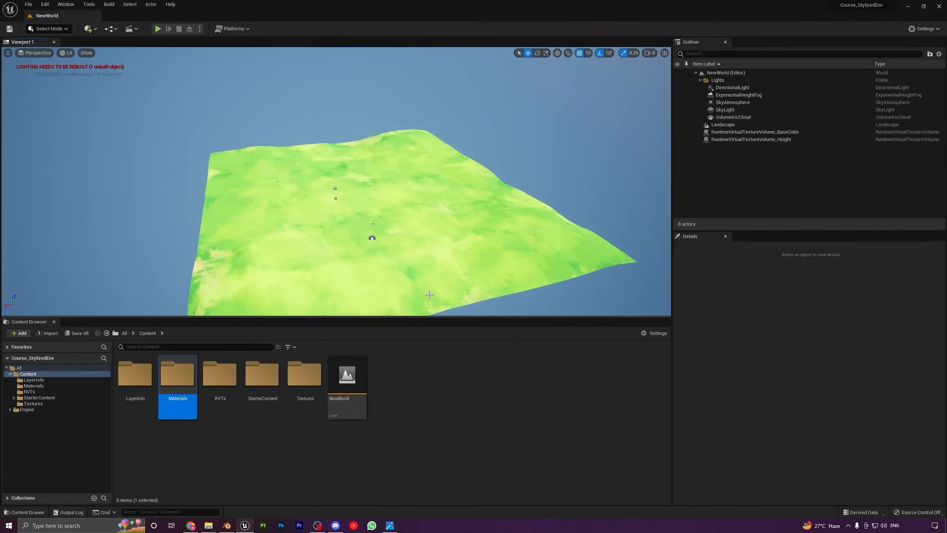
pyautogui.click(298, 428)
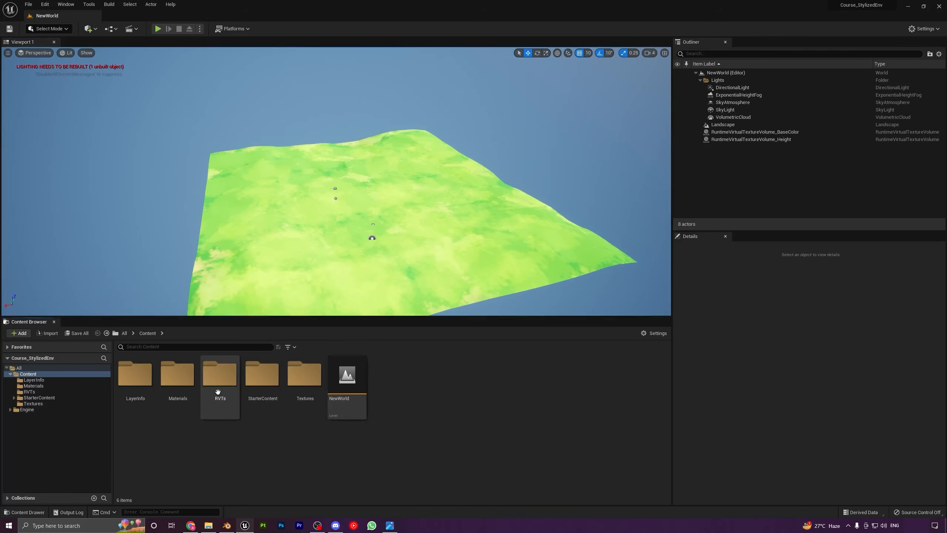
pyautogui.moveTo(461, 247); pyautogui.dragTo(435, 171, button='right')
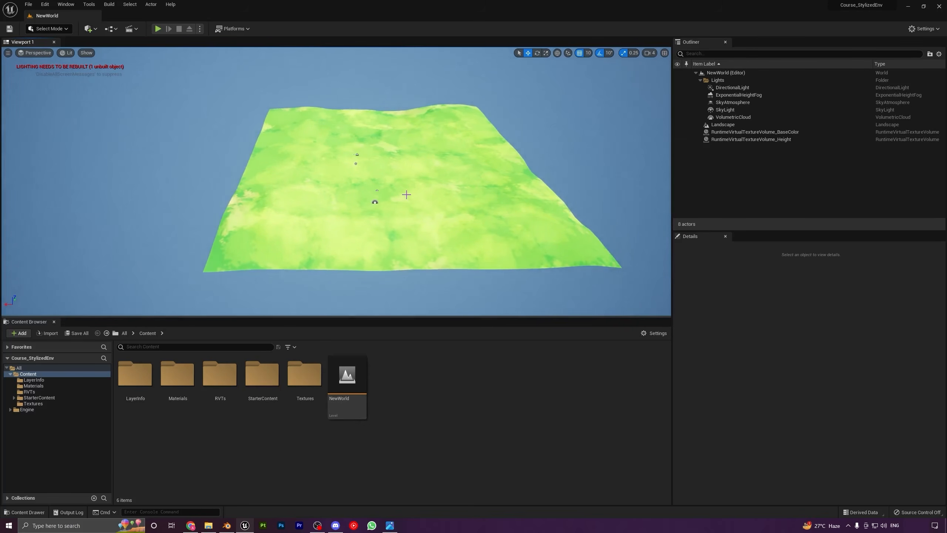
pyautogui.moveTo(394, 197); pyautogui.dragTo(490, 165, button='right')
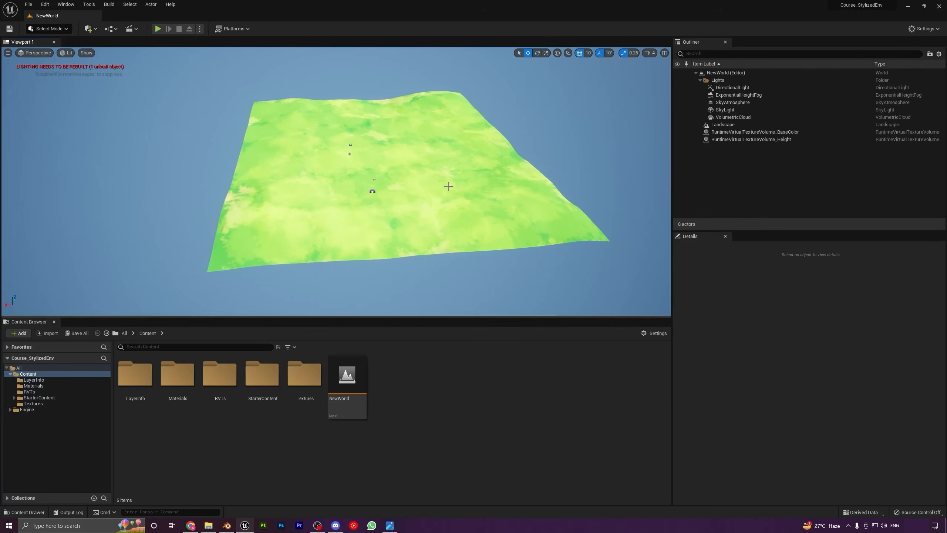
pyautogui.moveTo(440, 188); pyautogui.dragTo(436, 180, button='right')
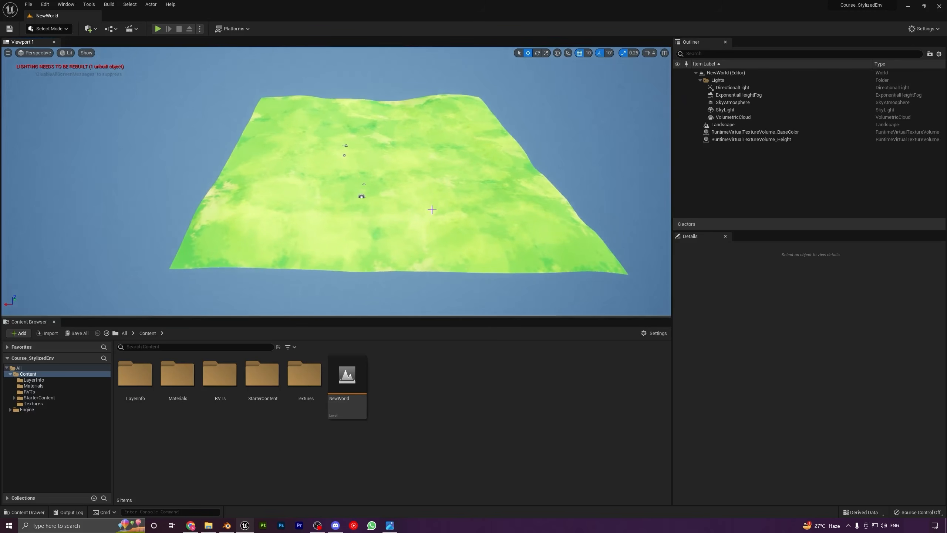
pyautogui.moveTo(357, 276)
pyautogui.mouseDown(button='right')
pyautogui.moveTo(388, 278)
pyautogui.moveTo(357, 276)
pyautogui.mouseUp(button='right')
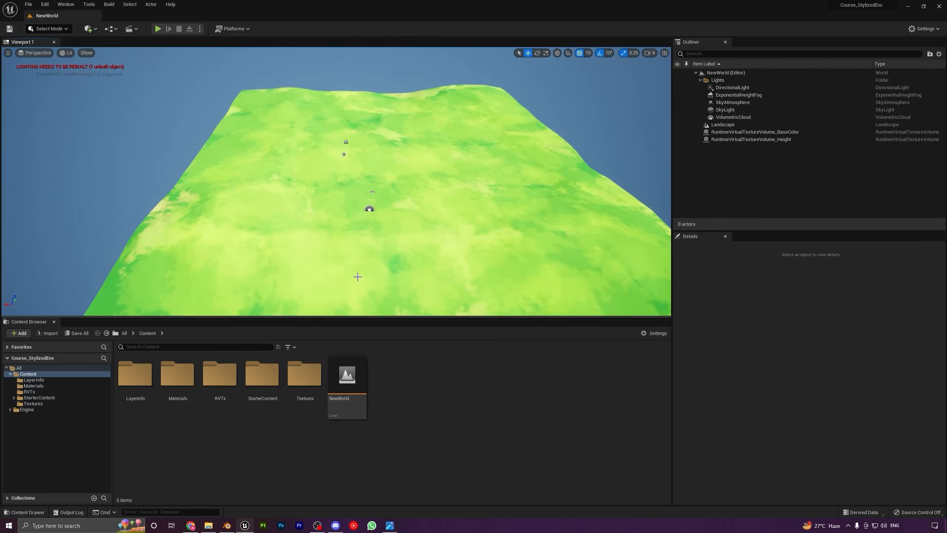
# Switch to Blender and delete the default camera, cube and light from the scene
pyautogui.click(226, 525)
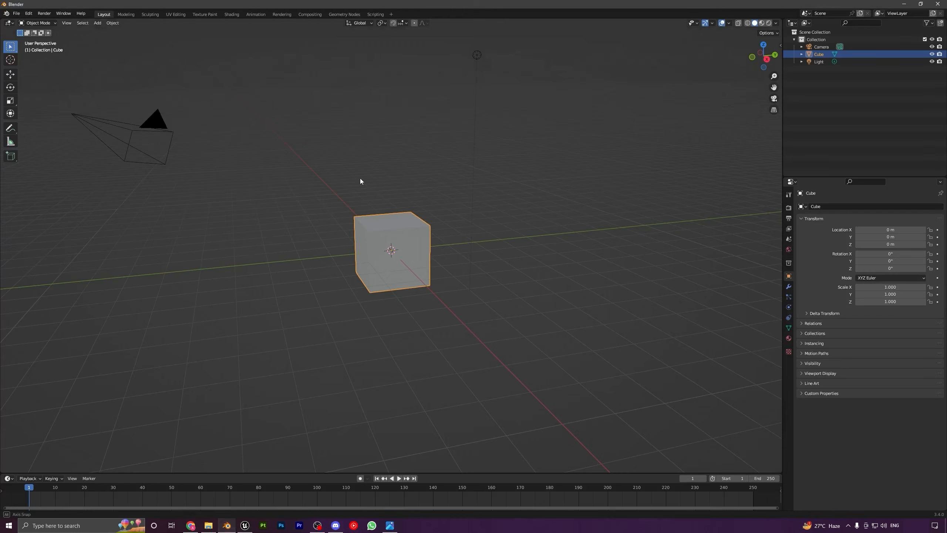
pyautogui.moveTo(361, 182); pyautogui.dragTo(432, 205, button='middle')
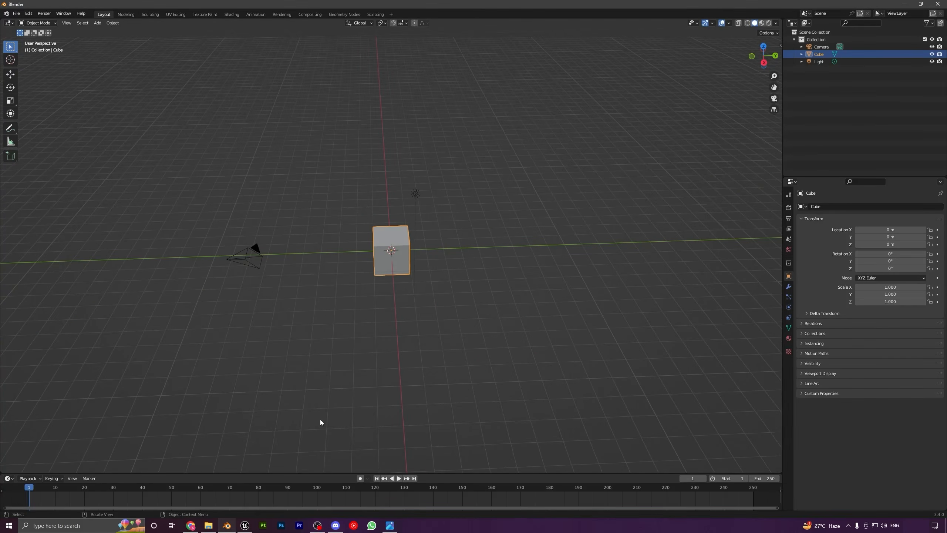
pyautogui.moveTo(370, 325); pyautogui.dragTo(444, 296, button='middle')
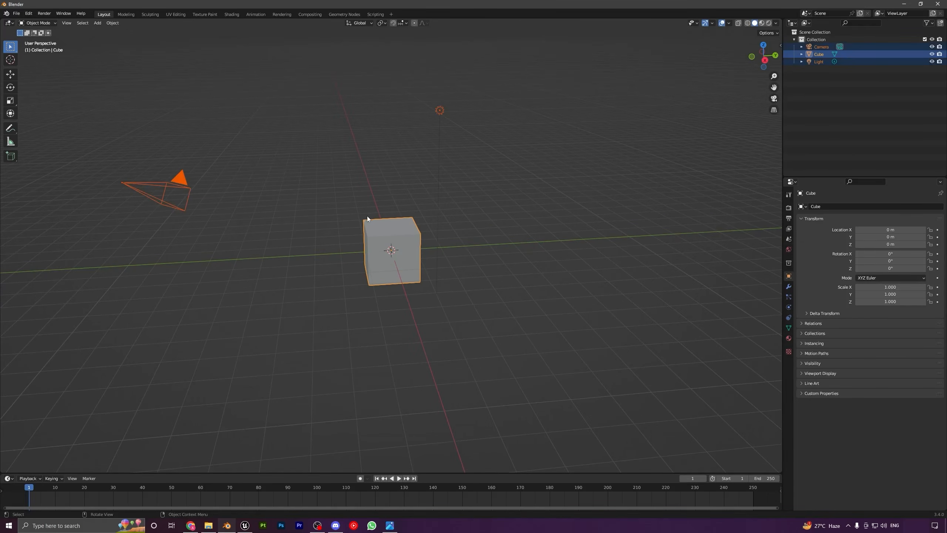
pyautogui.press('Delete')
pyautogui.moveTo(441, 224); pyautogui.dragTo(525, 227, button='middle')
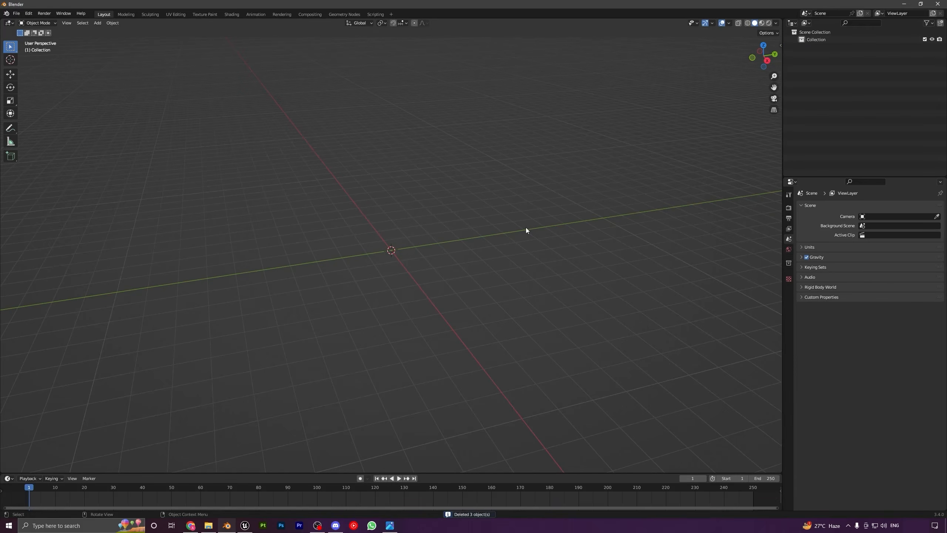
# Enable the Screencast Keys add-on's display in the 3D viewport and return to the active tool settings
pyautogui.press('n')
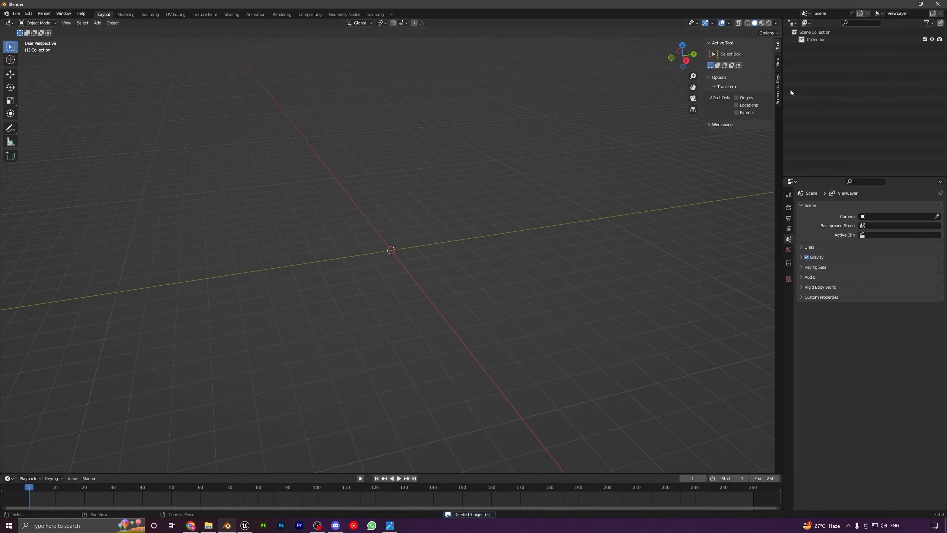
pyautogui.click(778, 88)
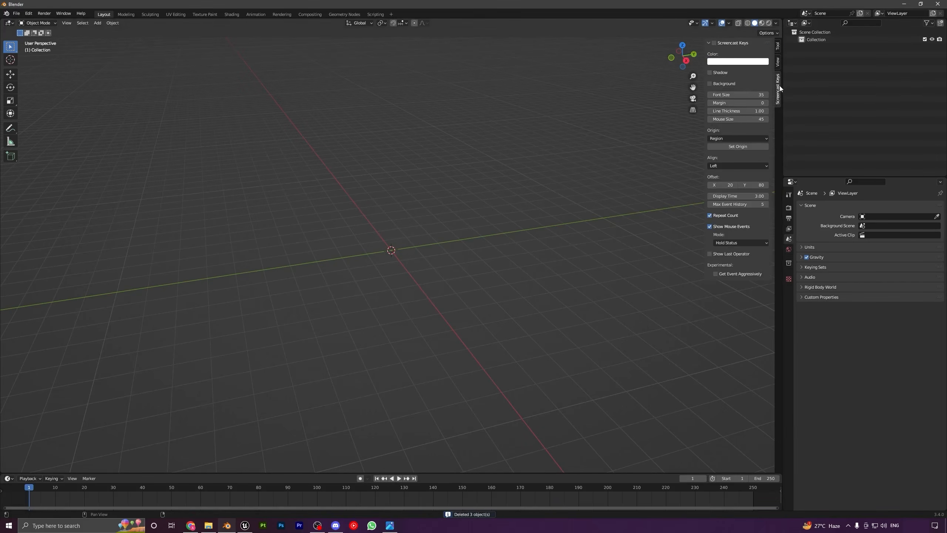
pyautogui.click(778, 48)
pyautogui.moveTo(447, 179); pyautogui.dragTo(364, 224, button='middle')
pyautogui.hotkey('shift', 'a')
pyautogui.moveTo(401, 236)
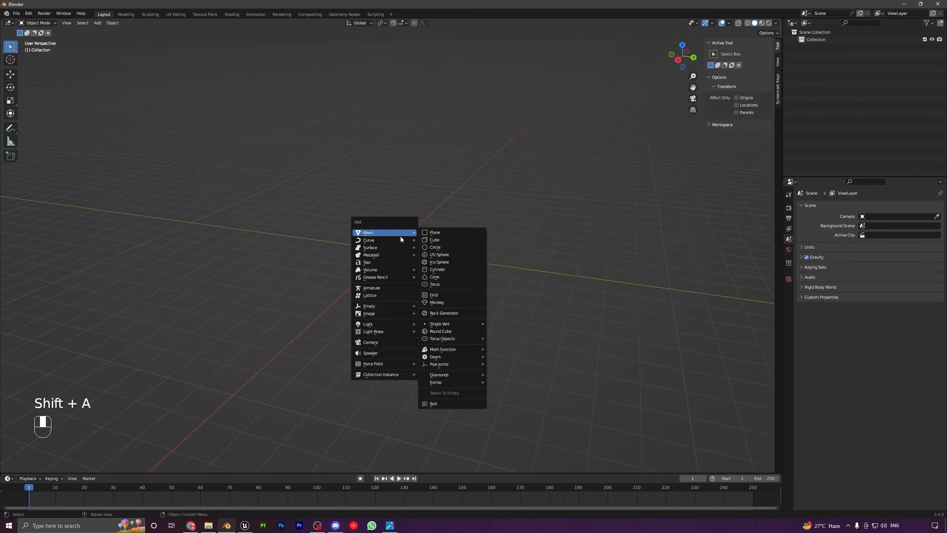
pyautogui.press('Escape')
pyautogui.moveTo(56, 413); pyautogui.dragTo(311, 286, button='middle')
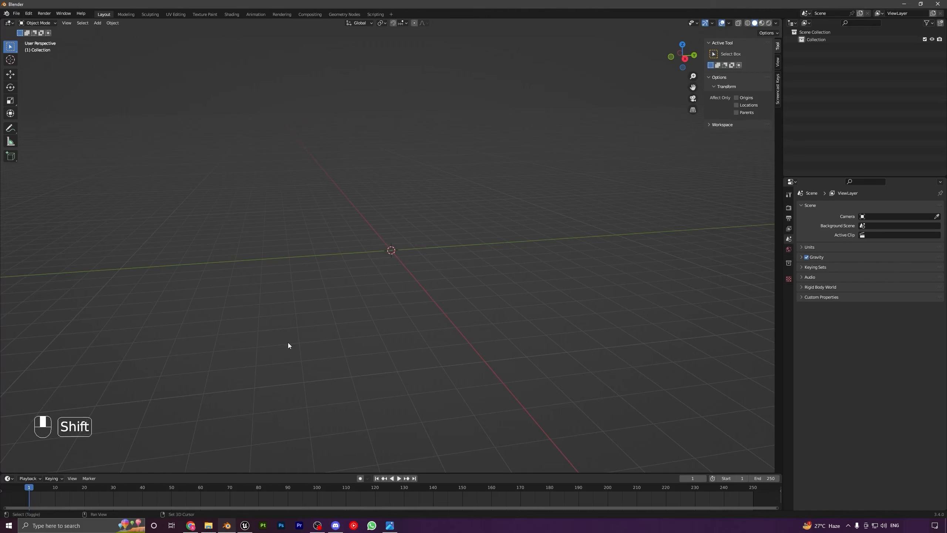
pyautogui.hotkey('shift', 'a')
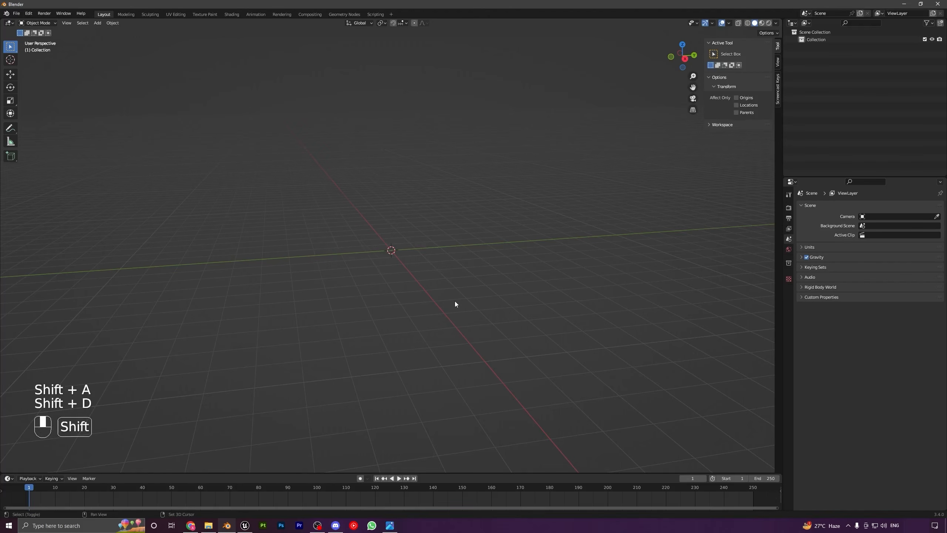
pyautogui.moveTo(455, 301); pyautogui.dragTo(362, 252, button='middle')
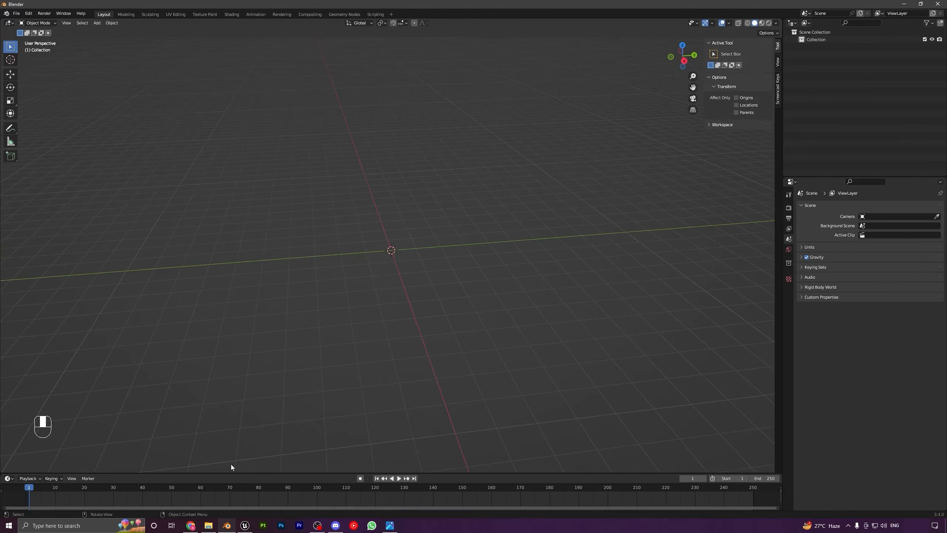
# Check the tutorial project's Exports folder in File Explorer for the mannequin FBX, and minimize the window
pyautogui.click(208, 525)
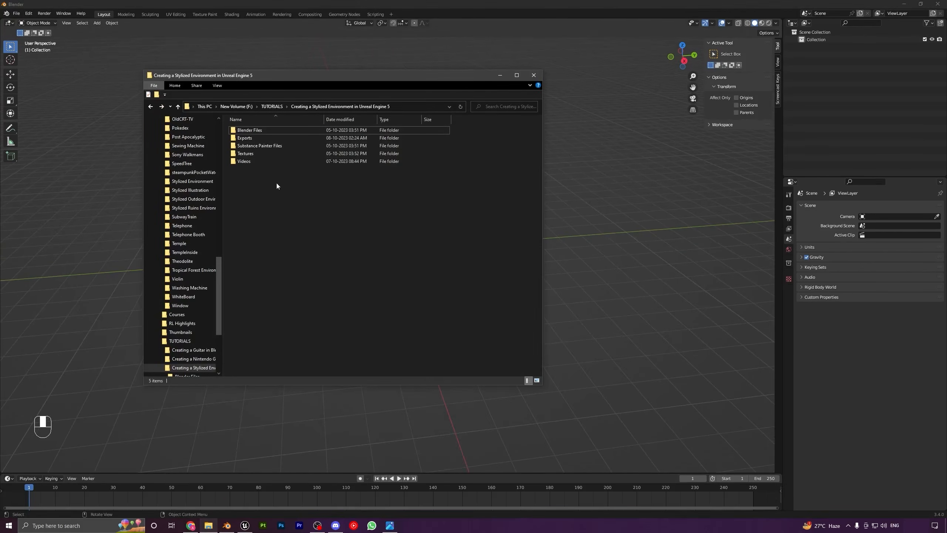
pyautogui.doubleClick(241, 139)
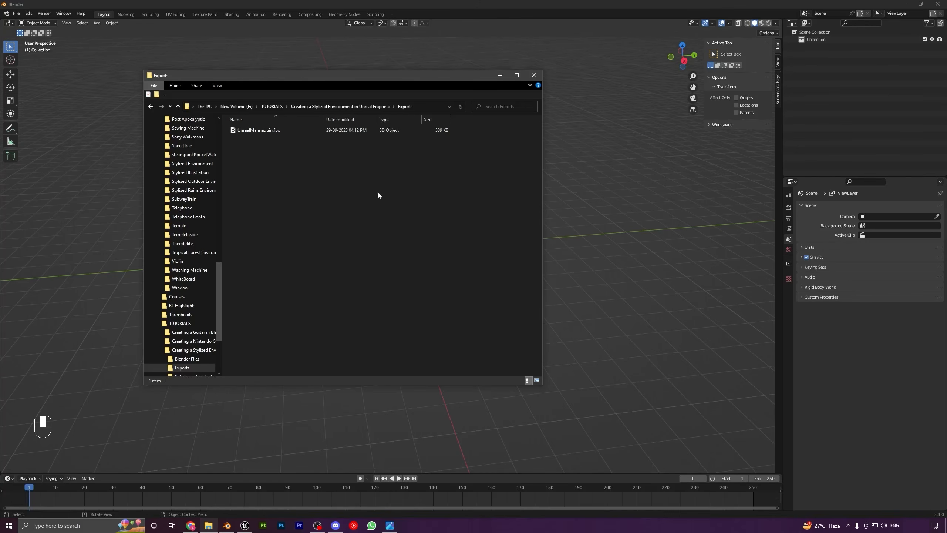
pyautogui.click(499, 74)
# Import UnrealMannequin.fbx from the Exports folder of the Creating a Stylized Environment in Unreal Engine 5 project
pyautogui.moveTo(436, 193); pyautogui.dragTo(426, 195, button='middle')
pyautogui.press('KP_1')
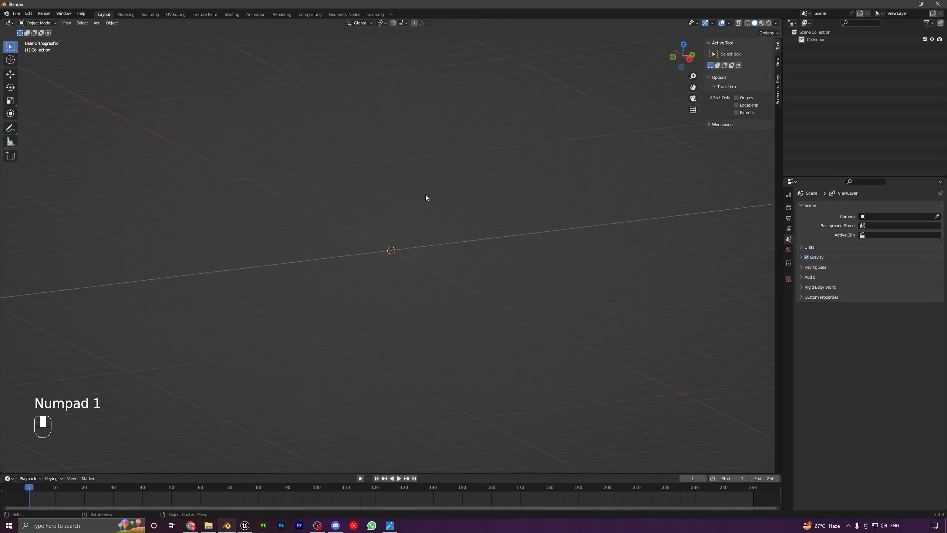
pyautogui.keyDown('shift'); pyautogui.moveTo(372, 264); pyautogui.dragTo(343, 215, button='middle'); pyautogui.keyUp('shift')
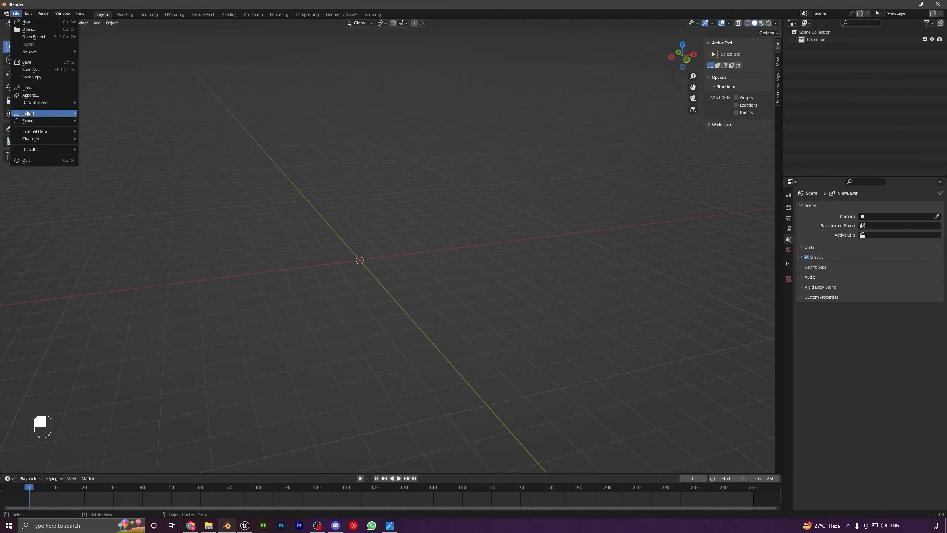
pyautogui.moveTo(41, 113)
pyautogui.click(112, 185)
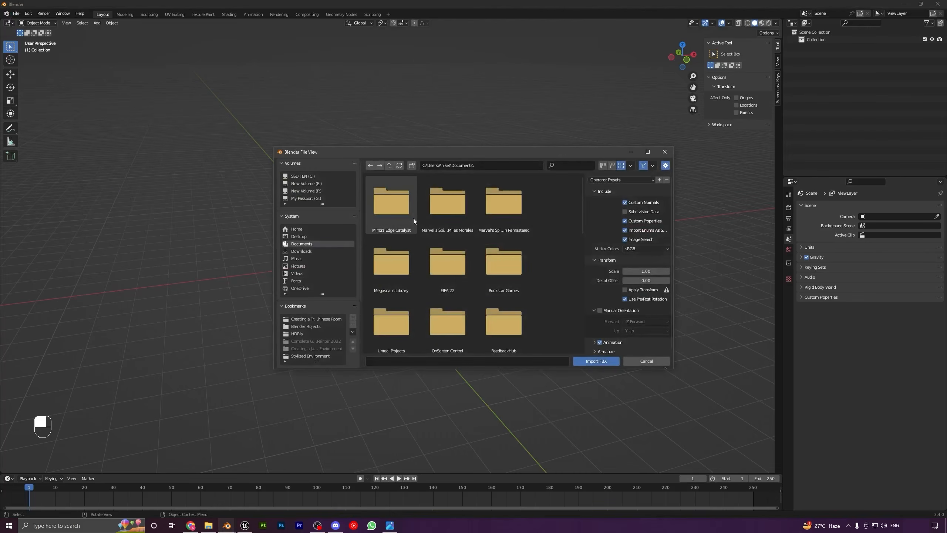
pyautogui.click(314, 318)
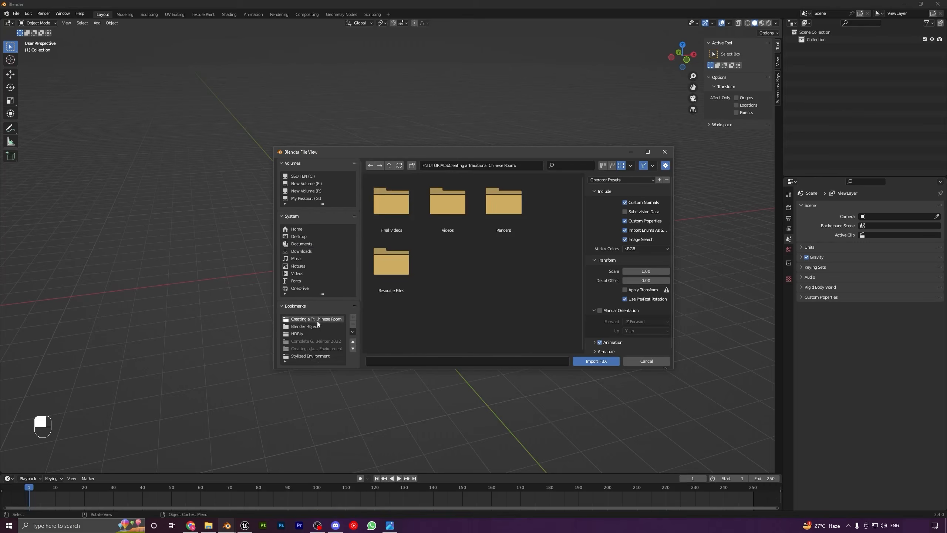
pyautogui.click(389, 166)
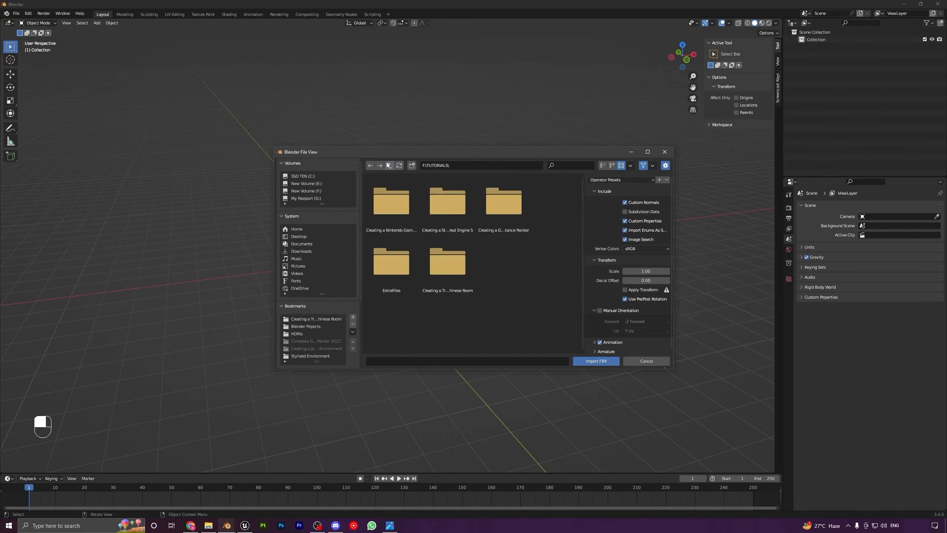
pyautogui.doubleClick(461, 207)
pyautogui.doubleClick(384, 209)
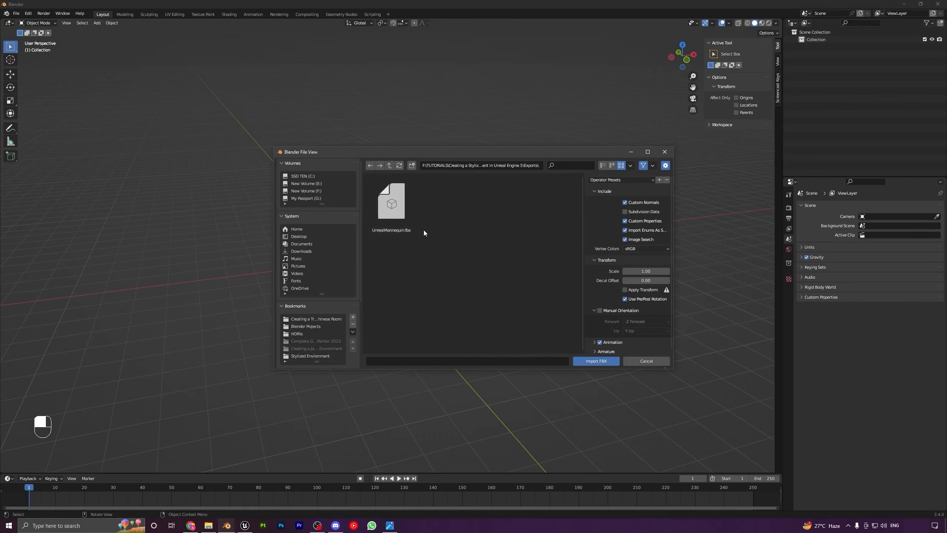
pyautogui.doubleClick(401, 212)
# Examine the imported mannequin up close and in front orthographic view, and select it
pyautogui.moveTo(465, 238); pyautogui.dragTo(381, 265, button='middle')
pyautogui.scroll(5, 390, 272)
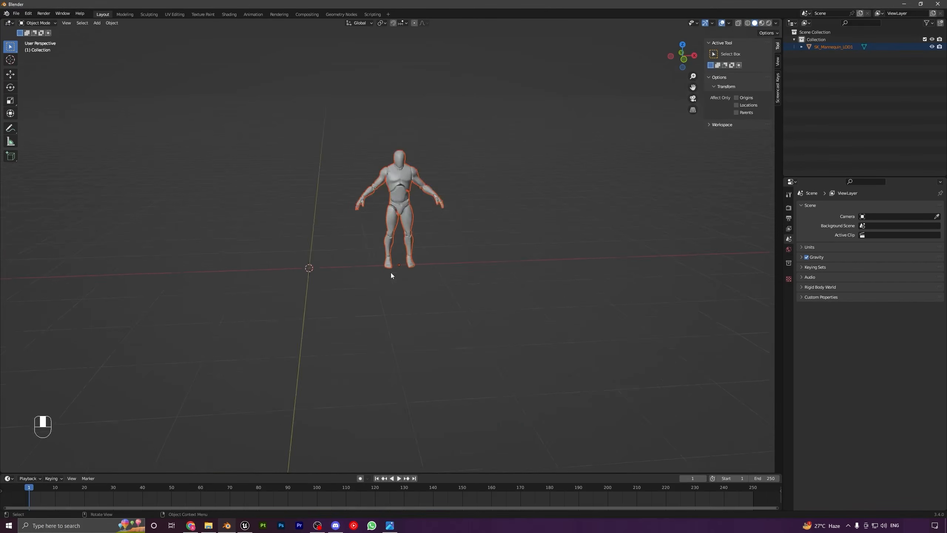
pyautogui.scroll(2, 391, 272)
pyautogui.keyDown('shift'); pyautogui.moveTo(401, 211); pyautogui.dragTo(410, 268, button='middle'); pyautogui.keyUp('shift')
pyautogui.scroll(3, 415, 260)
pyautogui.keyDown('shift'); pyautogui.moveTo(429, 272); pyautogui.dragTo(438, 321, button='middle'); pyautogui.keyUp('shift')
pyautogui.press('KP_1')
pyautogui.click(482, 311)
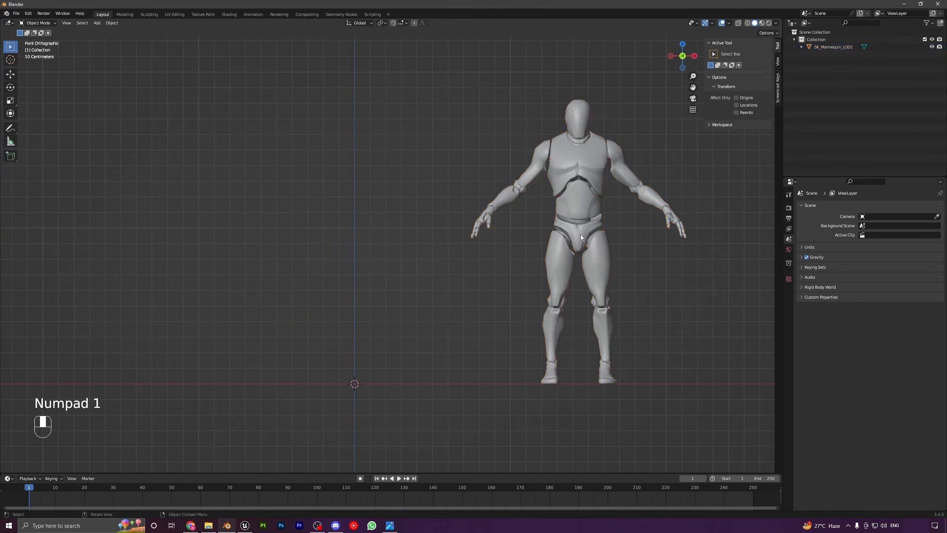
pyautogui.click(580, 233)
pyautogui.keyDown('shift'); pyautogui.moveTo(550, 236); pyautogui.dragTo(537, 226, button='middle'); pyautogui.keyUp('shift')
pyautogui.keyDown('shift'); pyautogui.moveTo(435, 269); pyautogui.dragTo(486, 260, button='middle'); pyautogui.keyUp('shift')
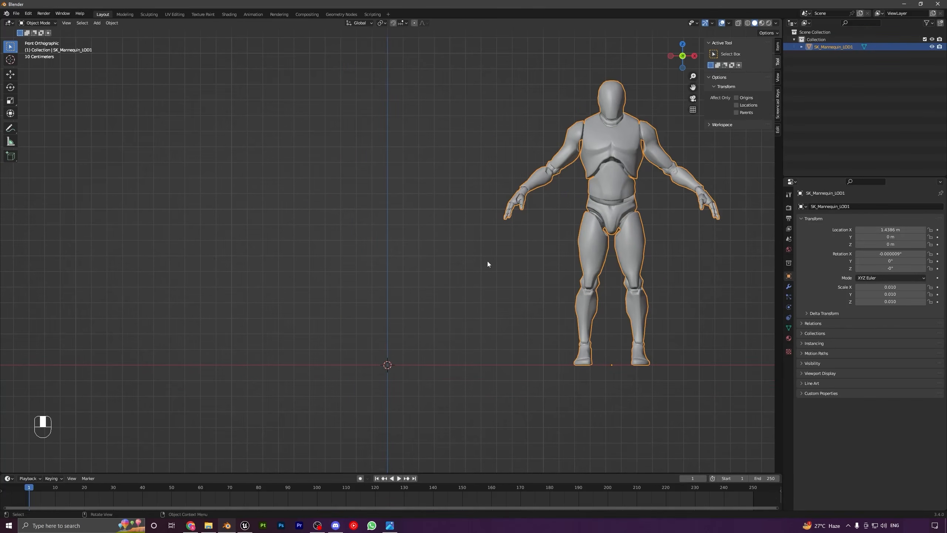
pyautogui.keyDown('shift'); pyautogui.moveTo(552, 371); pyautogui.dragTo(534, 326, button='middle'); pyautogui.keyUp('shift')
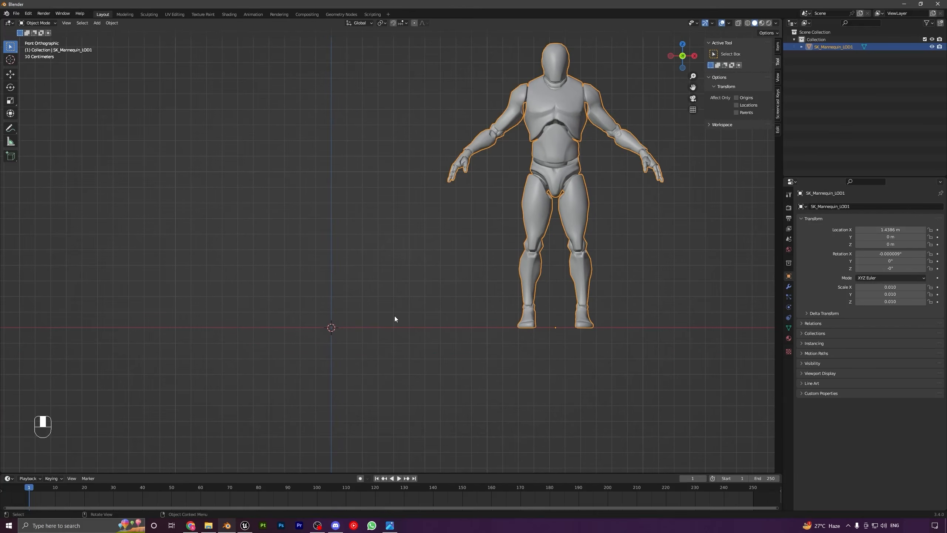
# Add a plane mesh at the world origin and rotate it 90° about the X axis to stand it upright
pyautogui.hotkey('shift', 'a')
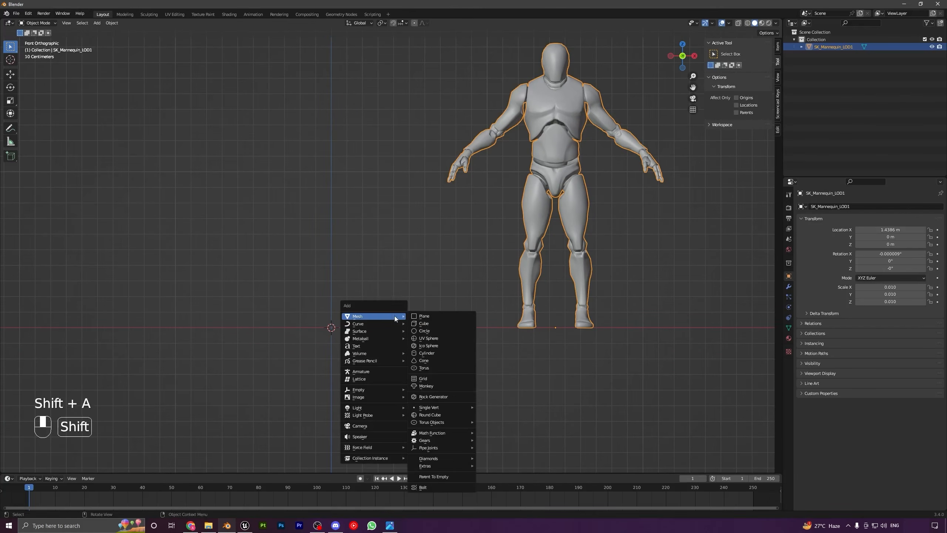
pyautogui.click(422, 317)
pyautogui.moveTo(350, 321); pyautogui.dragTo(359, 274, button='middle')
pyautogui.press('r')
pyautogui.press('x')
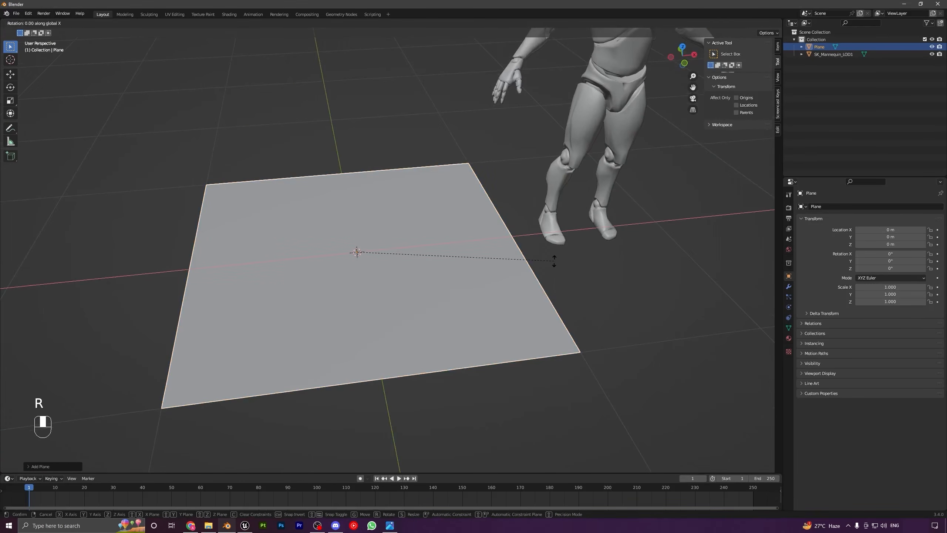
pyautogui.write('90')
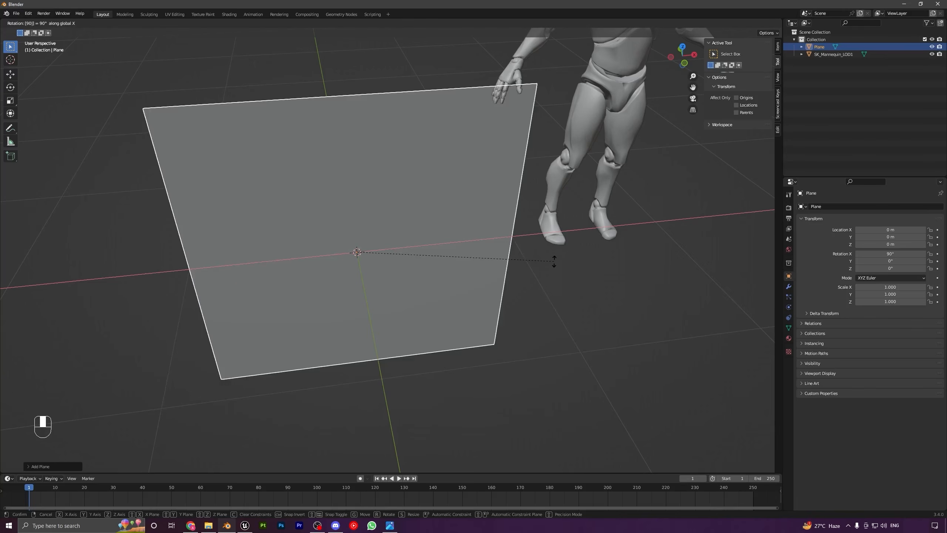
pyautogui.press('Return')
# Snap the 3D cursor to the bottom edge of the upright plane in Edit Mode, and return to Object Mode
pyautogui.moveTo(553, 262); pyautogui.dragTo(347, 210, button='middle')
pyautogui.scroll(-4, 456, 267)
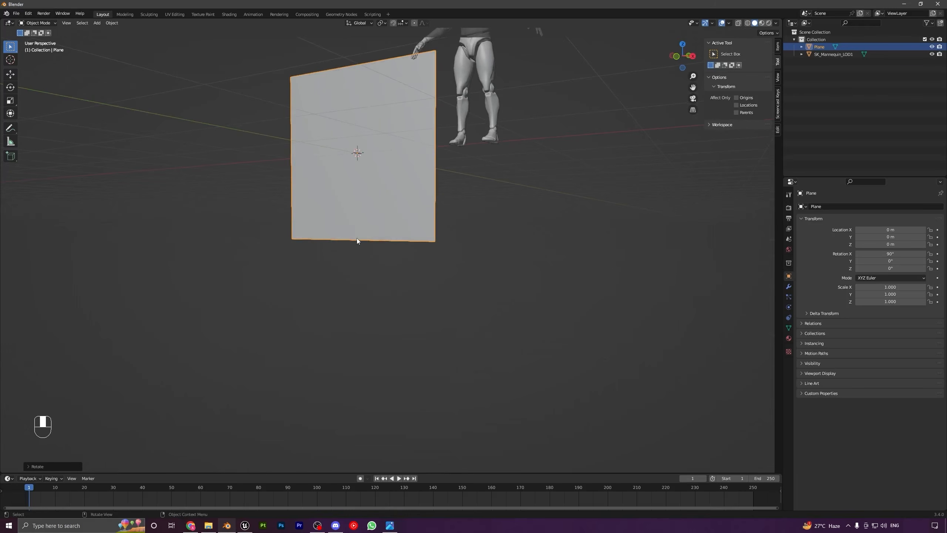
pyautogui.moveTo(360, 240); pyautogui.dragTo(352, 298, button='middle')
pyautogui.scroll(2, 386, 243)
pyautogui.press('Tab')
pyautogui.click(522, 297)
pyautogui.press('2')
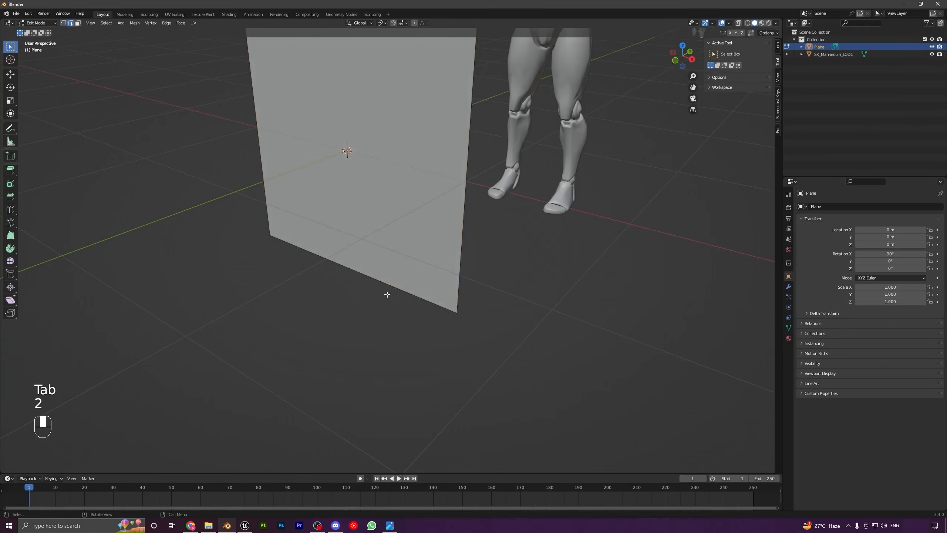
pyautogui.moveTo(383, 284); pyautogui.dragTo(554, 266, button='middle')
pyautogui.hotkey('shift', 's')
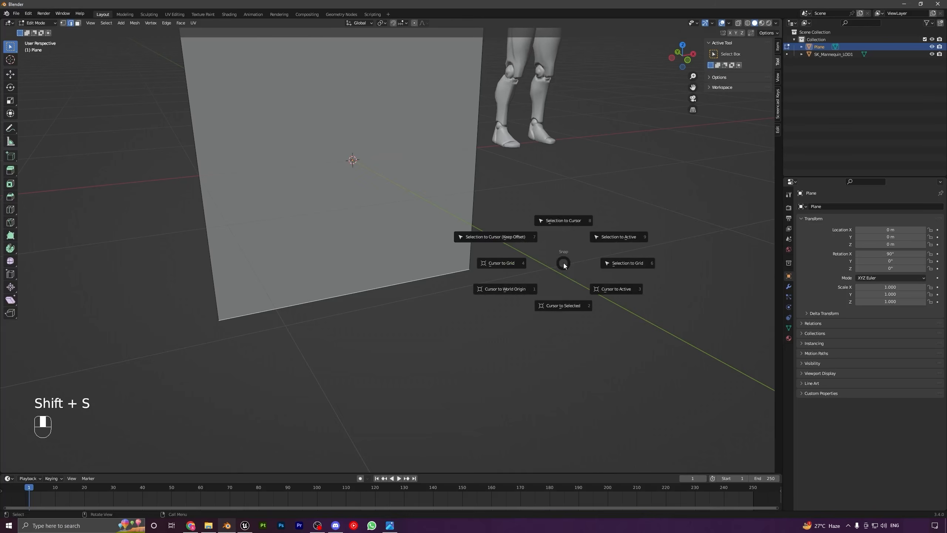
pyautogui.click(562, 305)
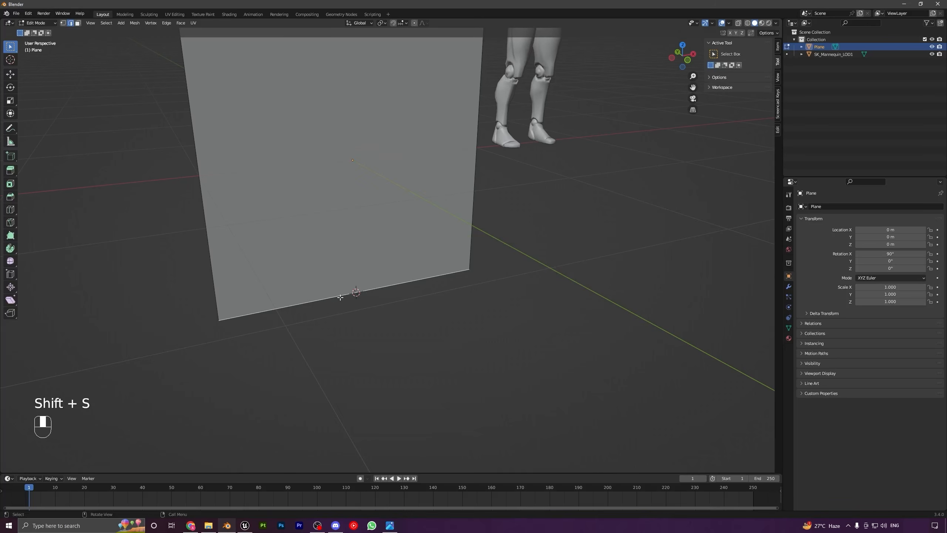
pyautogui.hotkey('shift', 's')
pyautogui.click(527, 329)
pyautogui.hotkey('shift', 's')
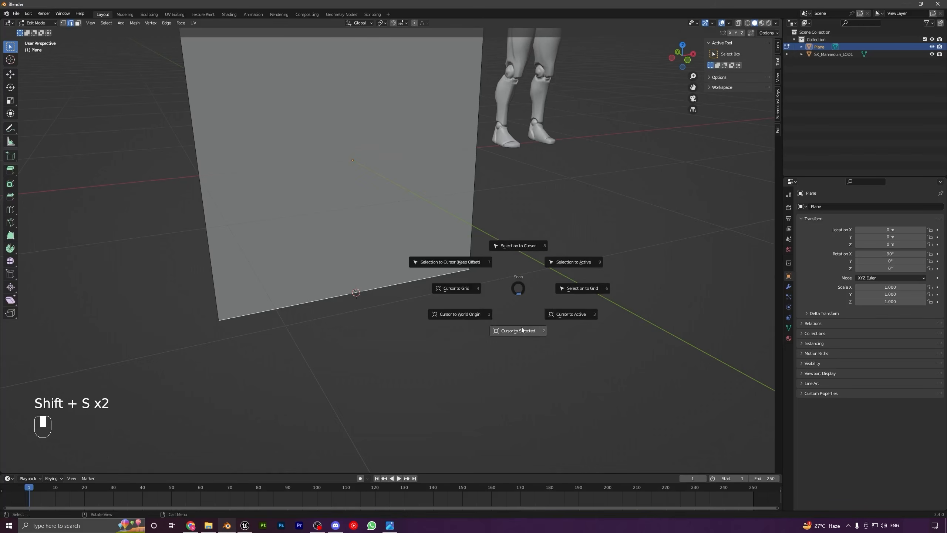
pyautogui.click(522, 330)
pyautogui.press('Tab')
# Set the plane's origin to the 3D cursor at its bottom edge
pyautogui.moveTo(360, 294); pyautogui.dragTo(390, 261, button='middle')
pyautogui.scroll(-4, 352, 280)
pyautogui.scroll(3, 378, 297)
pyautogui.click(111, 23)
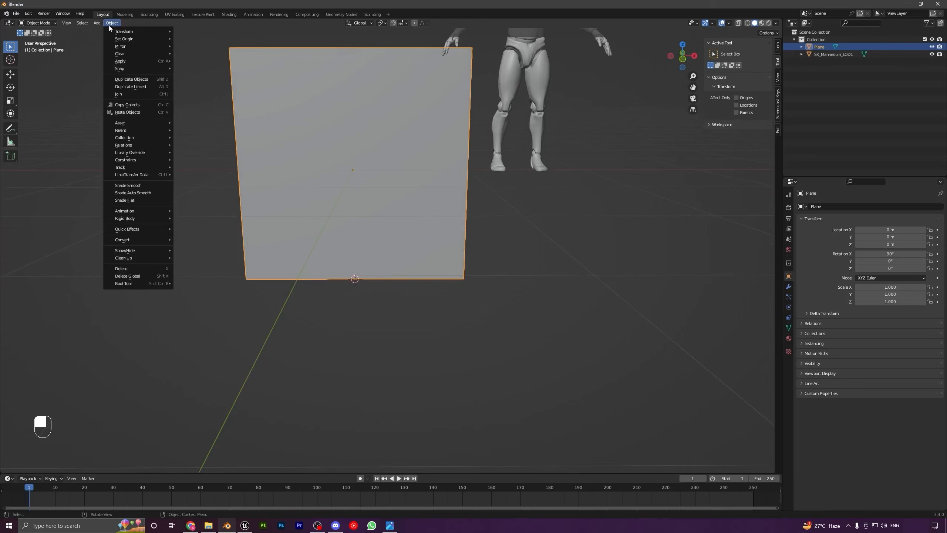
pyautogui.moveTo(114, 38)
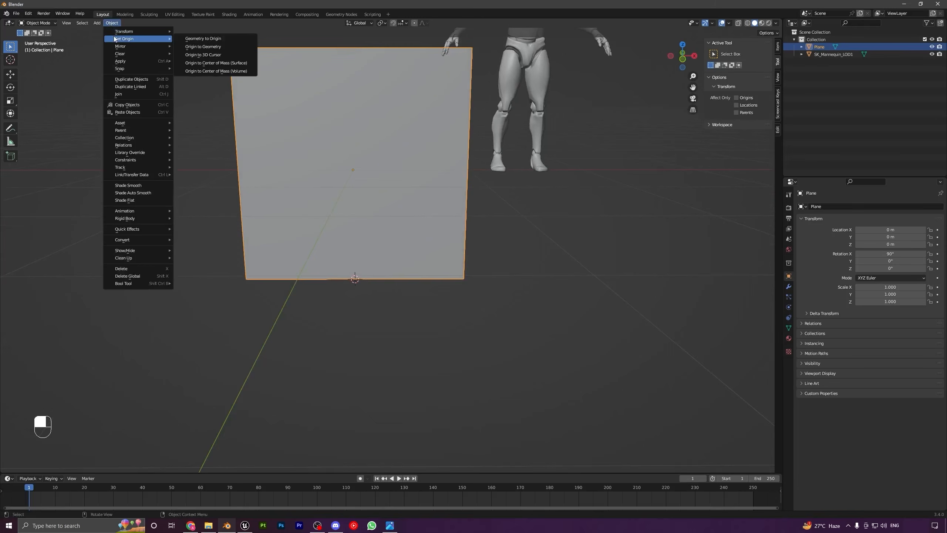
pyautogui.click(198, 59)
# Move the upright plane up along Z with snapping in front view until its bottom edge sits at Z 0 m
pyautogui.moveTo(308, 210); pyautogui.dragTo(326, 219, button='middle')
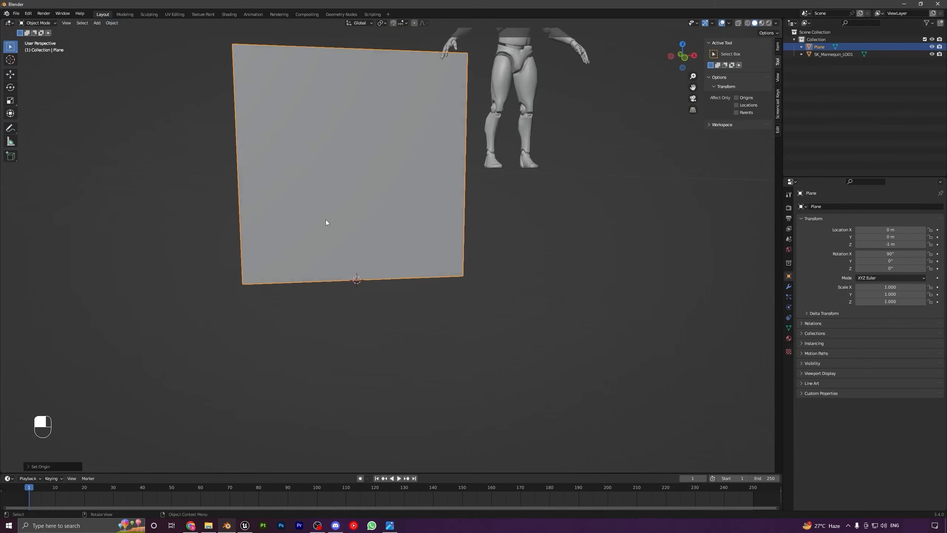
pyautogui.press('KP_1')
pyautogui.keyDown('shift'); pyautogui.moveTo(427, 189); pyautogui.dragTo(386, 329, button='middle'); pyautogui.keyUp('shift')
pyautogui.press('g')
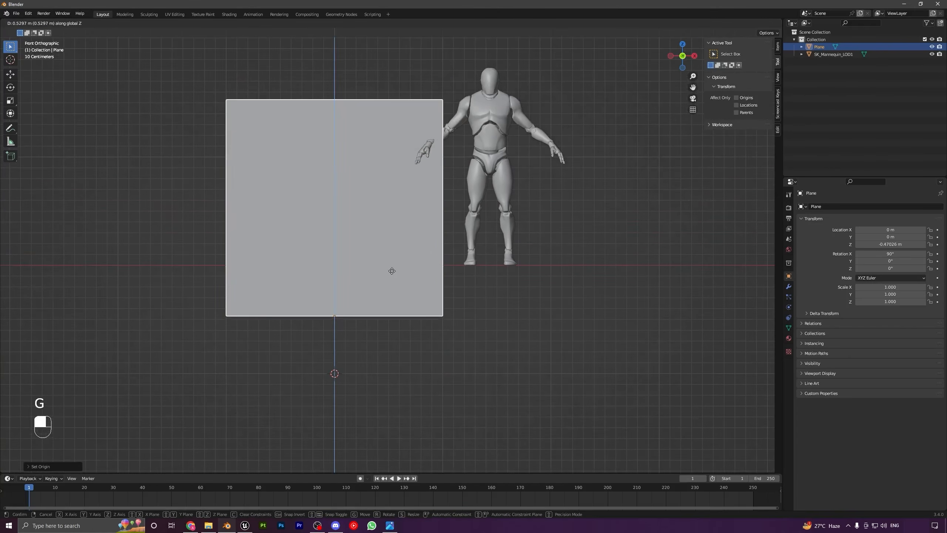
pyautogui.press('ctrl')
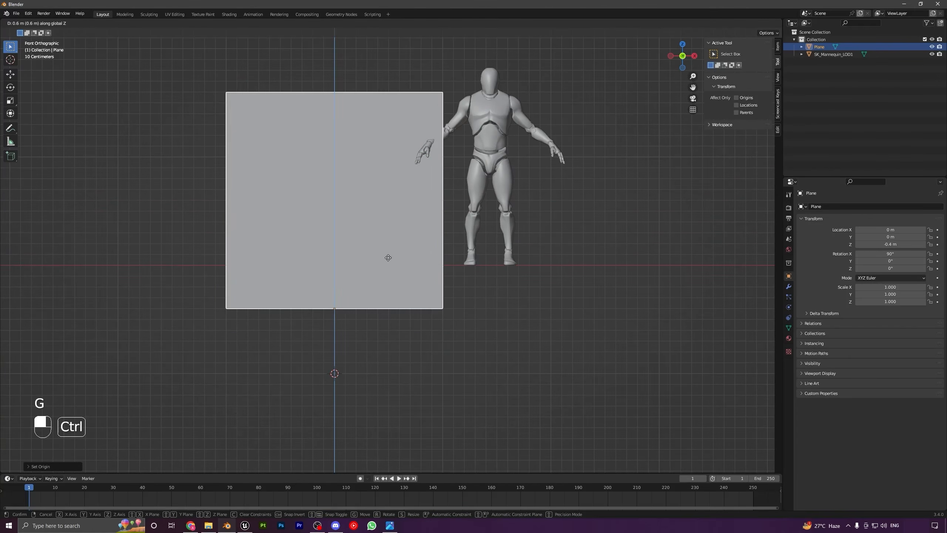
pyautogui.click(385, 226)
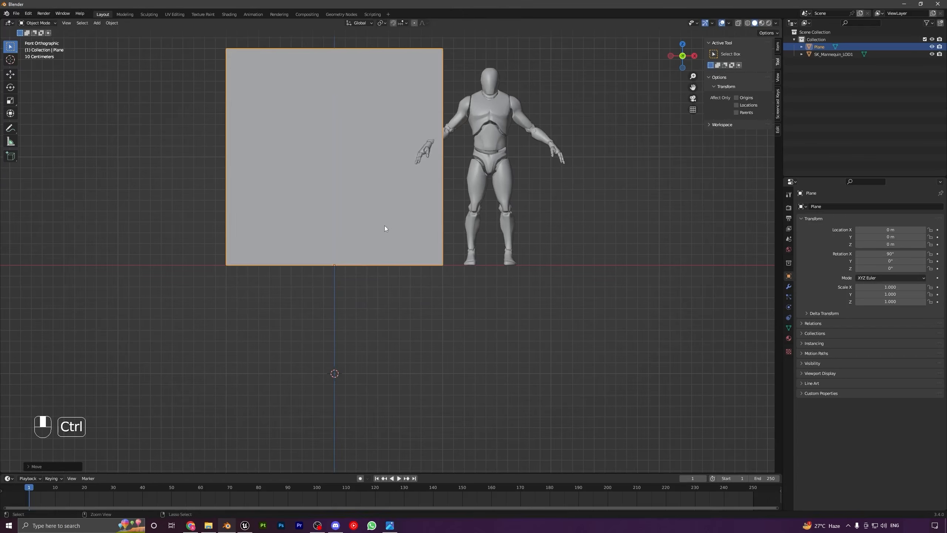
pyautogui.scroll(5, 332, 314)
pyautogui.keyDown('shift'); pyautogui.moveTo(331, 312); pyautogui.dragTo(448, 260, button='middle'); pyautogui.keyUp('shift')
pyautogui.press('g')
pyautogui.press('z')
pyautogui.press('ctrl')
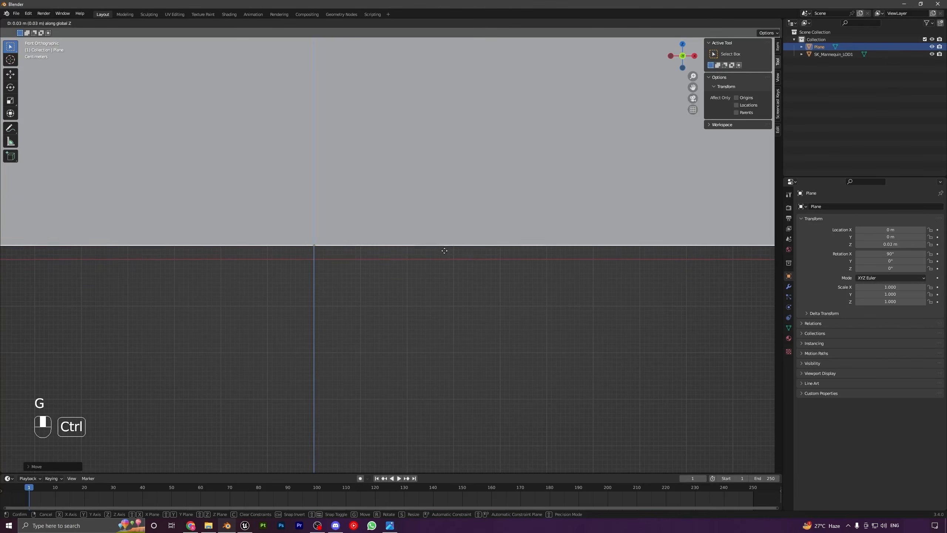
pyautogui.click(440, 261)
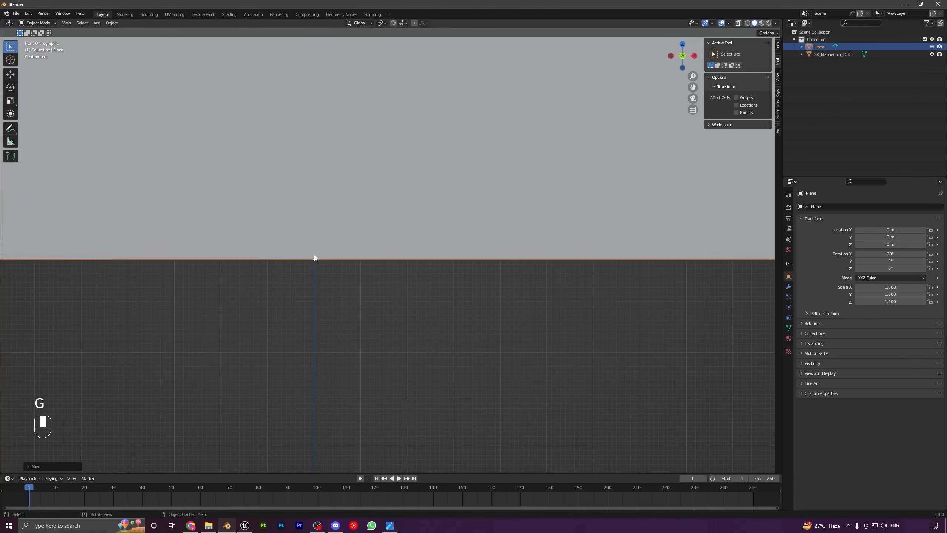
# Scale the upright plane down uniformly from its base origin to about 0.046
pyautogui.scroll(-8, 314, 258)
pyautogui.keyDown('shift'); pyautogui.moveTo(467, 260); pyautogui.dragTo(520, 290, button='middle'); pyautogui.keyUp('shift')
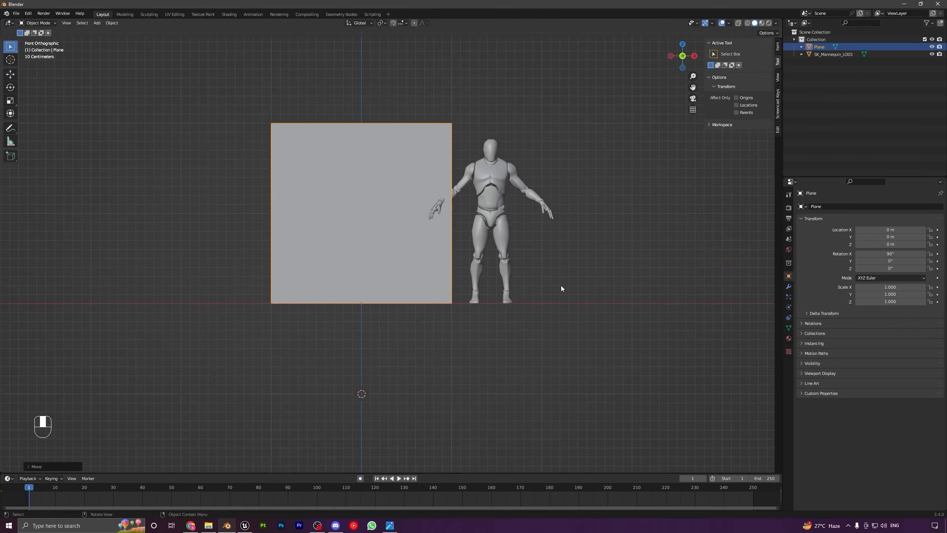
pyautogui.press('s')
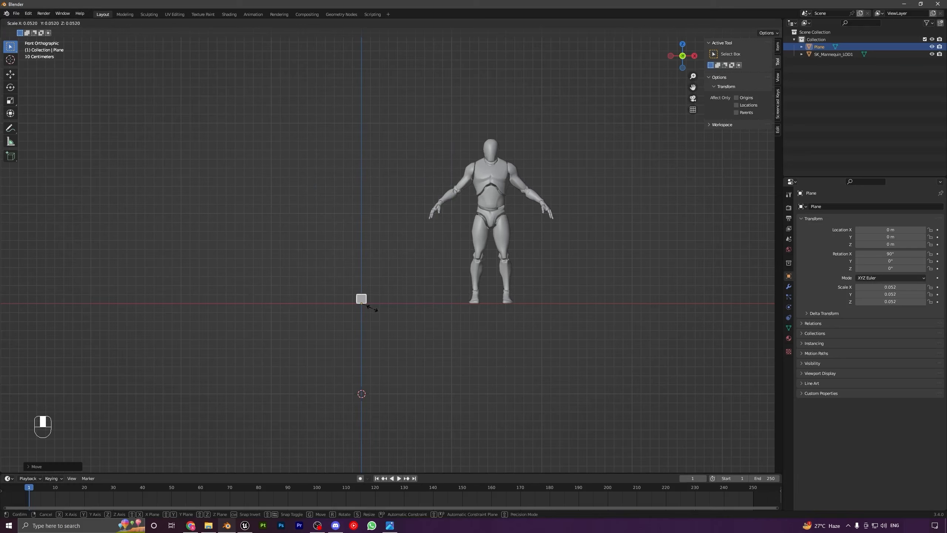
pyautogui.click(372, 307)
pyautogui.scroll(2, 387, 337)
pyautogui.scroll(1, 387, 339)
pyautogui.press('s')
pyautogui.press('z')
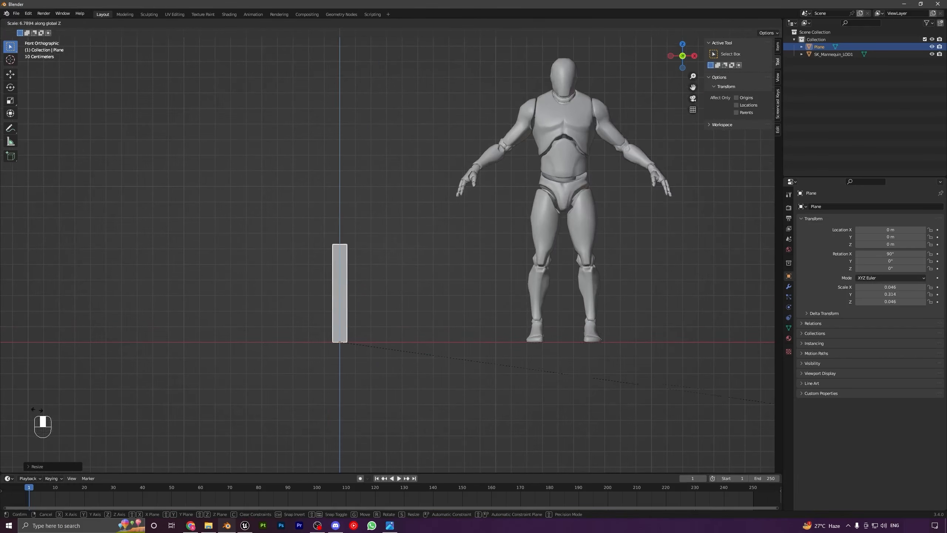
pyautogui.rightClick(435, 369)
# Add a second plane, rotate it 90° about the X axis, and shift it along X toward the mannequin
pyautogui.hotkey('shift', 'a')
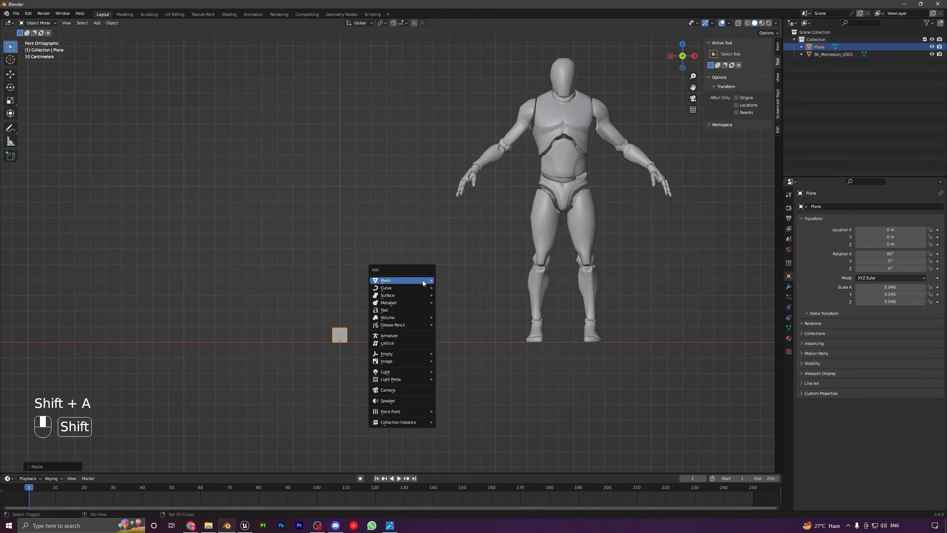
pyautogui.click(444, 283)
pyautogui.press('g')
pyautogui.press('r')
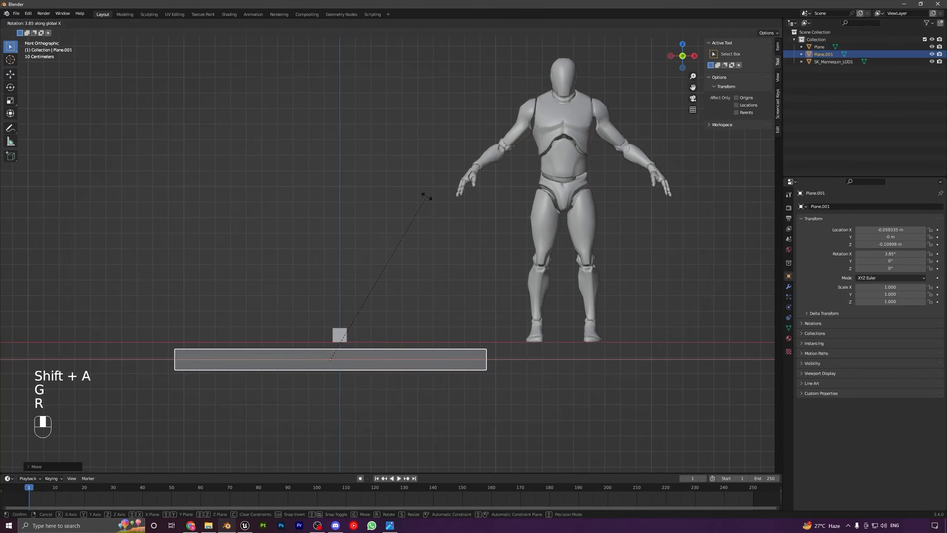
pyautogui.click(423, 196)
pyautogui.press('g')
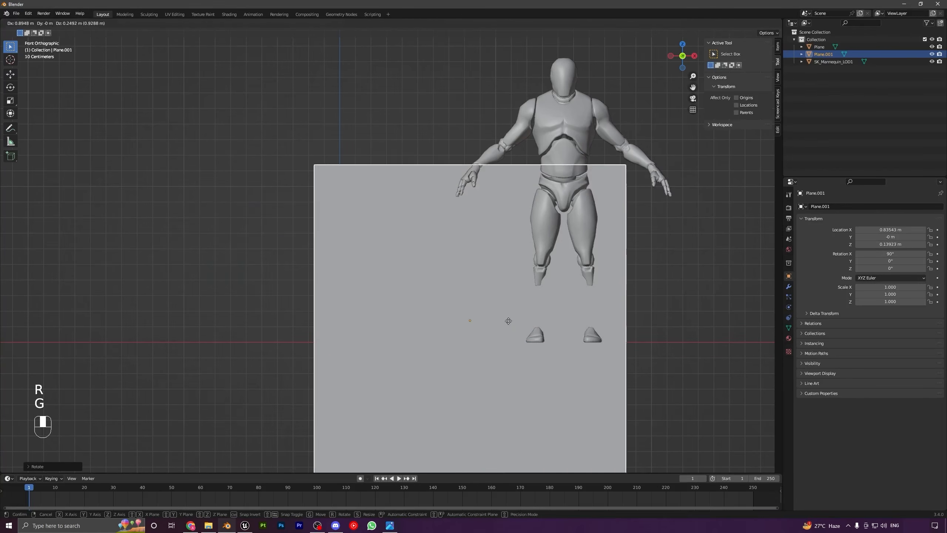
pyautogui.click(528, 320)
# Scale the second plane down to about 0.169 and place it on the ground line between the small plane and the mannequin
pyautogui.press('s')
pyautogui.click(431, 301)
pyautogui.press('g')
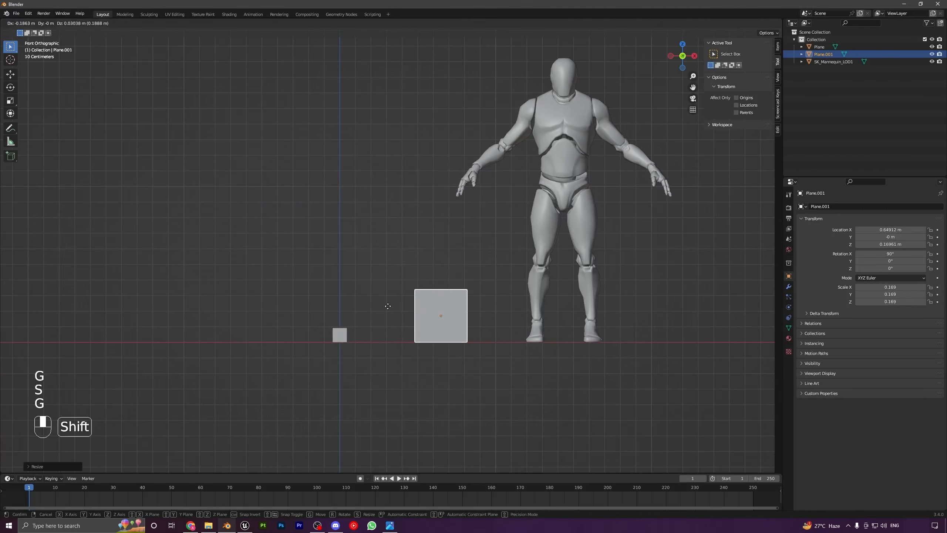
pyautogui.click(387, 301)
# Stretch the second plane along Z to a scale of about 0.518 and narrow it along X to about 0.105
pyautogui.press('s')
pyautogui.press('z')
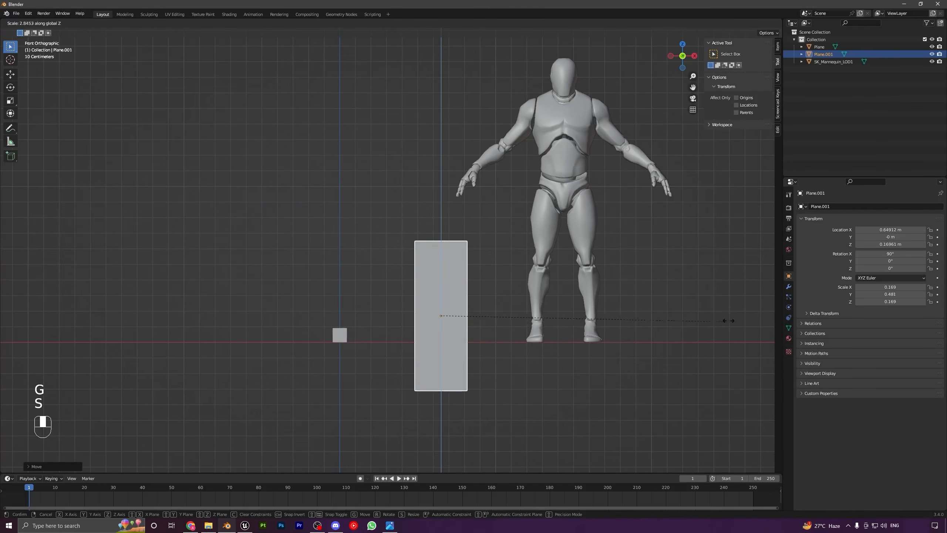
pyautogui.click(747, 328)
pyautogui.press('s')
pyautogui.press('x')
pyautogui.click(551, 314)
# Raise the stretched second plane along Z until its base meets the ground line, and delete it
pyautogui.press('g')
pyautogui.press('z')
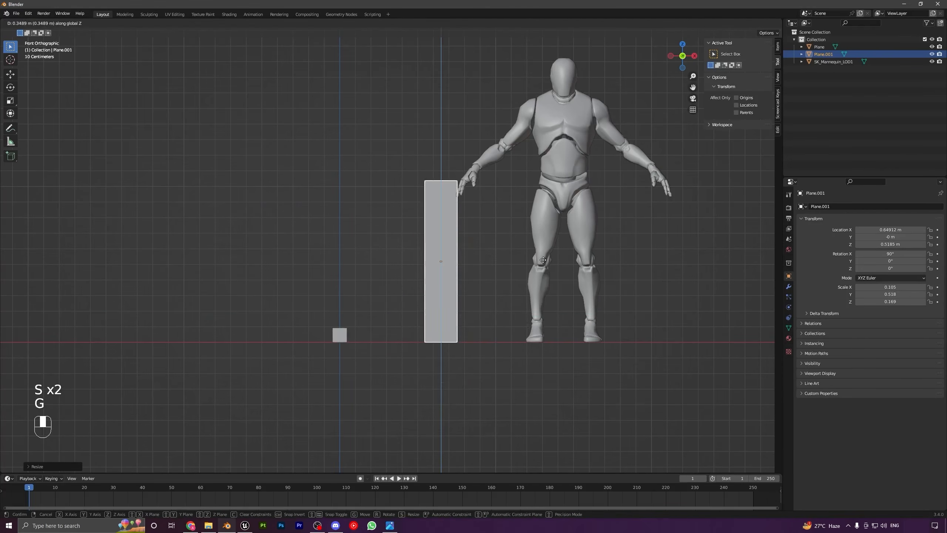
pyautogui.click(550, 263)
pyautogui.click(438, 270)
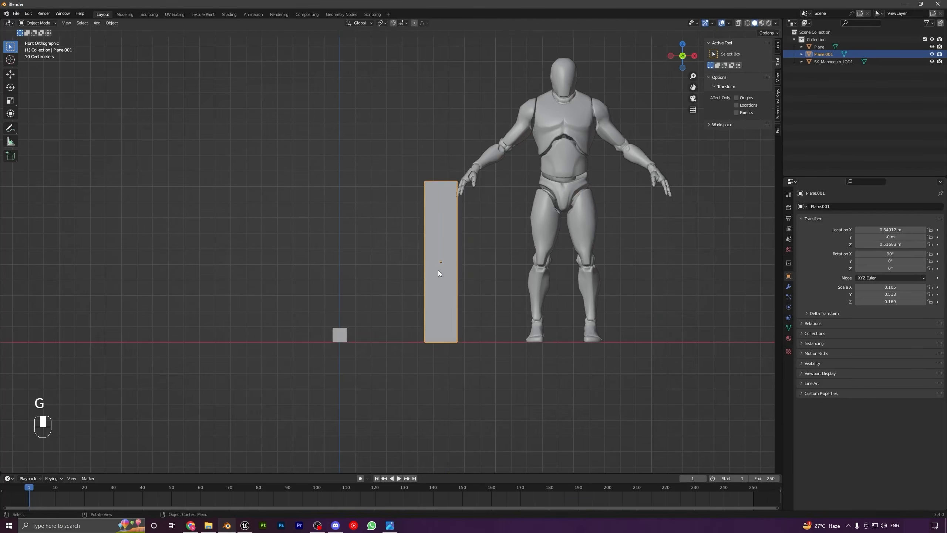
pyautogui.press('Delete')
# Select the small plane at the world origin
pyautogui.click(344, 335)
pyautogui.keyDown('shift'); pyautogui.moveTo(385, 342); pyautogui.dragTo(394, 308, button='middle'); pyautogui.keyUp('shift')
pyautogui.scroll(3, 350, 212)
pyautogui.press('s')
pyautogui.press('z')
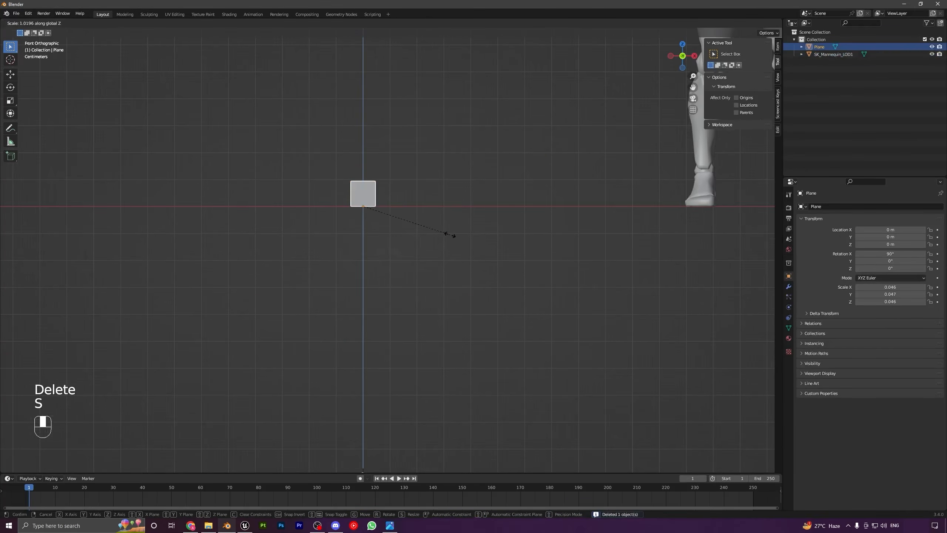
pyautogui.rightClick(654, 249)
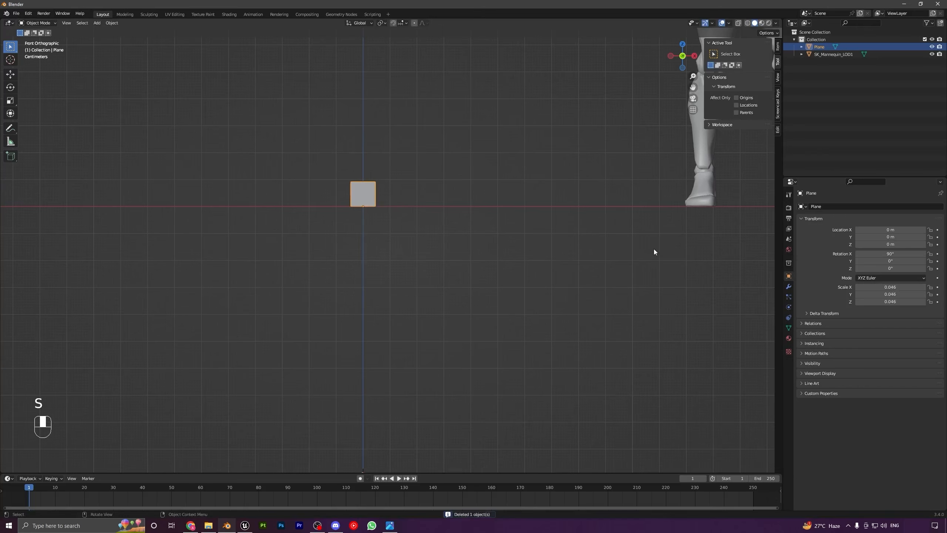
# Show the small plane's item dimensions and narrow it along X to a width of about 0.0205 m
pyautogui.keyDown('shift'); pyautogui.moveTo(460, 215); pyautogui.dragTo(435, 289, button='middle'); pyautogui.keyUp('shift')
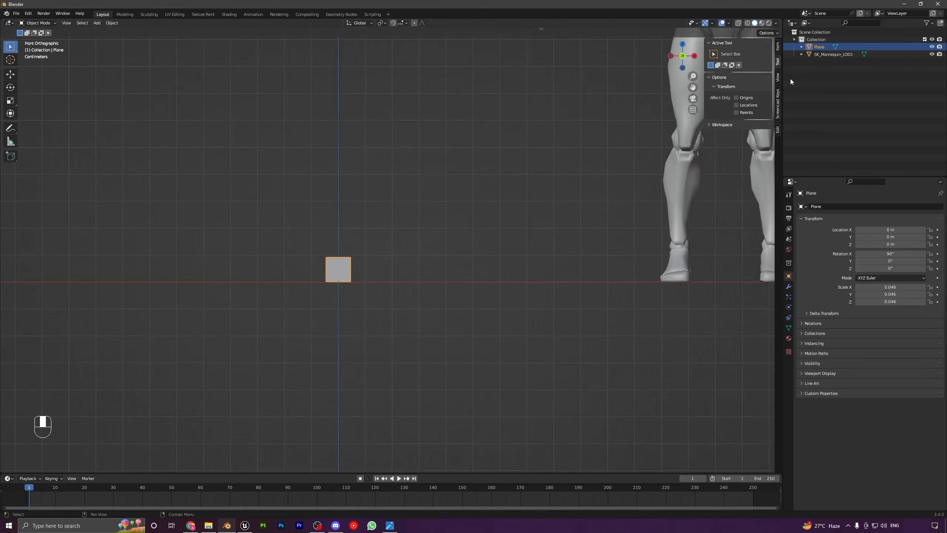
pyautogui.click(777, 46)
pyautogui.keyDown('shift'); pyautogui.moveTo(484, 246); pyautogui.dragTo(493, 319, button='middle'); pyautogui.keyUp('shift')
pyautogui.press('s')
pyautogui.press('x')
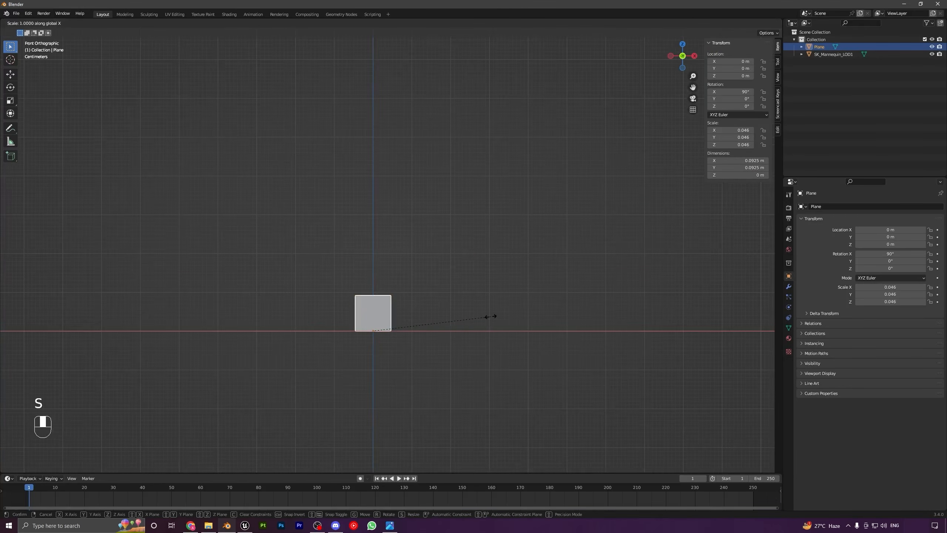
pyautogui.press('shift')
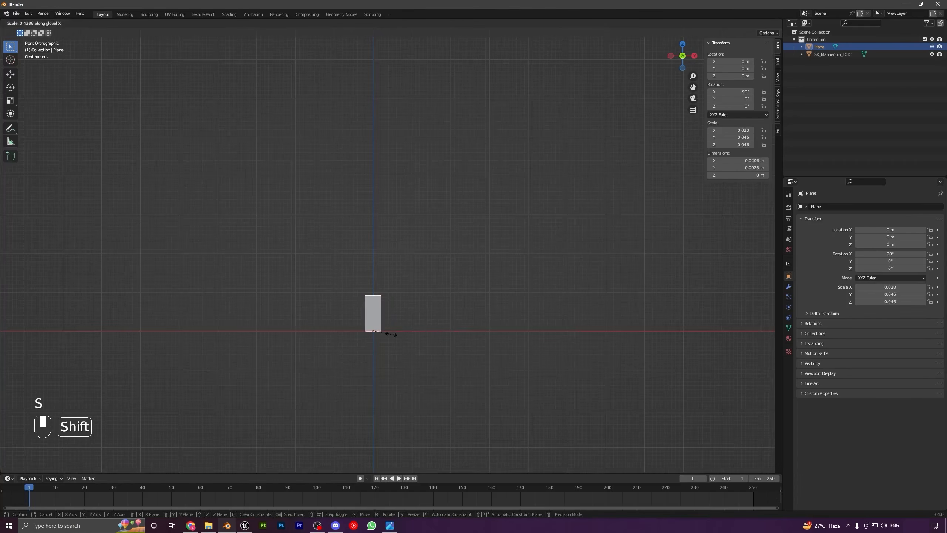
pyautogui.click(391, 334)
pyautogui.press('s')
pyautogui.press('x')
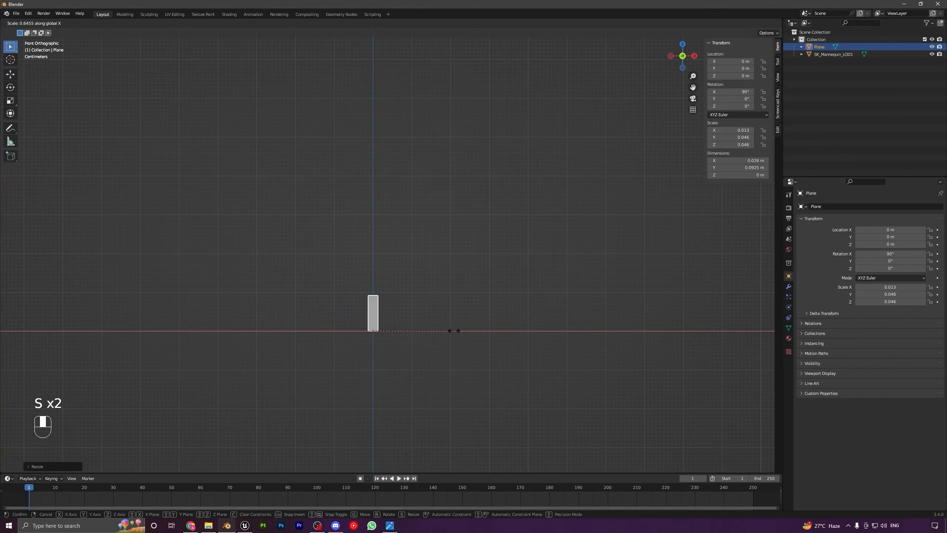
pyautogui.click(437, 330)
# Stretch the narrow plane along Z to a height of about 0.193 m
pyautogui.press('s')
pyautogui.press('z')
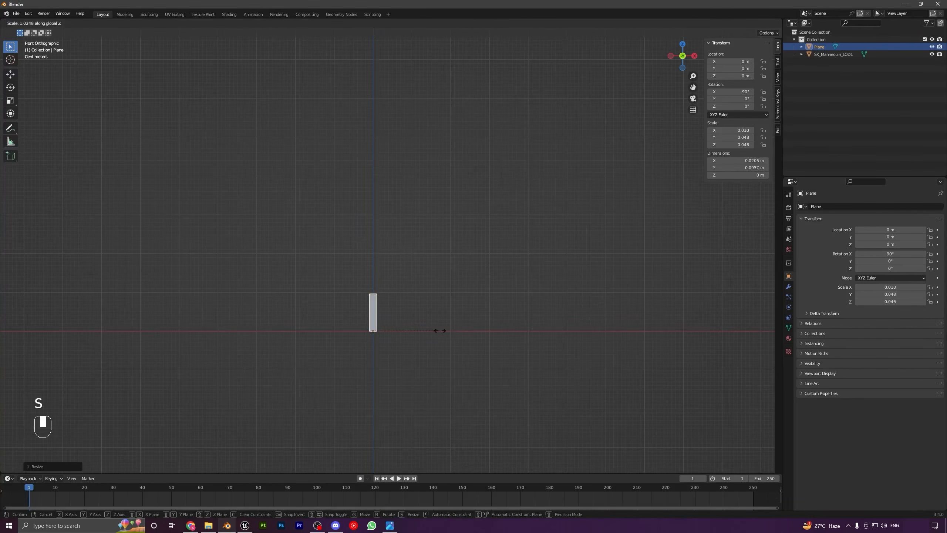
pyautogui.click(507, 330)
# Compare the narrow plane with the mannequin and fine-tune its height along Z to about 0.198 m
pyautogui.scroll(-7, 509, 330)
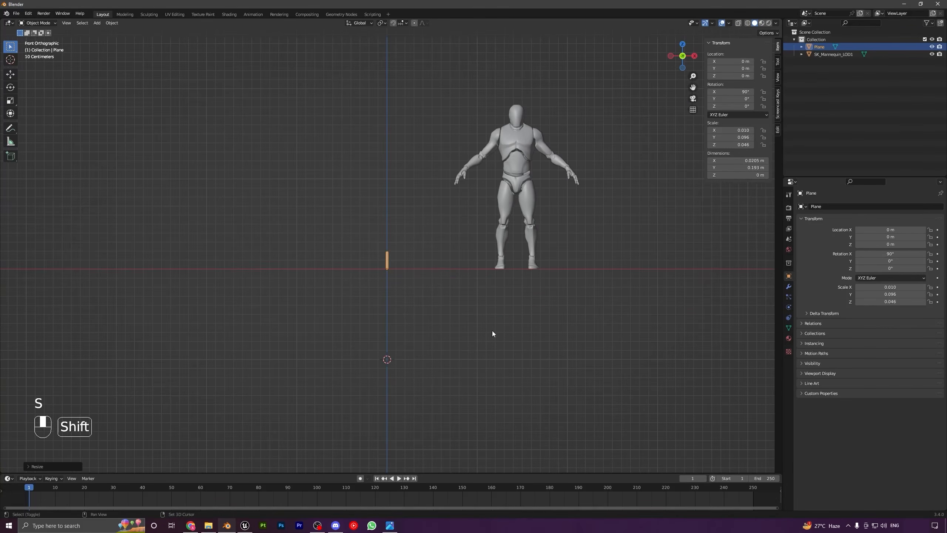
pyautogui.keyDown('shift'); pyautogui.moveTo(429, 338); pyautogui.dragTo(354, 341, button='middle'); pyautogui.keyUp('shift')
pyautogui.scroll(4, 350, 340)
pyautogui.moveTo(285, 329); pyautogui.dragTo(441, 324, button='middle')
pyautogui.press('KP_1')
pyautogui.scroll(5, 361, 276)
pyautogui.scroll(4, 440, 324)
pyautogui.press('s')
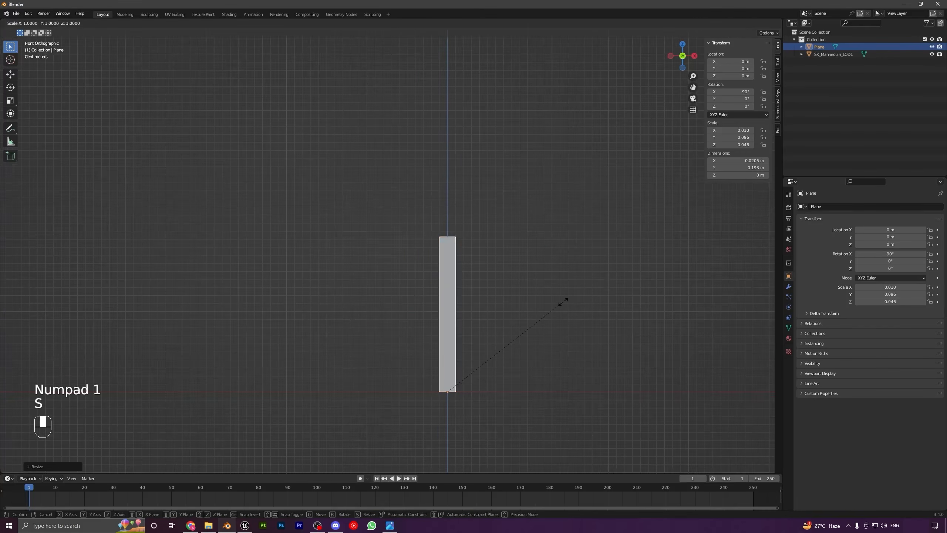
pyautogui.press('z')
pyautogui.click(543, 301)
# Try taller and shorter heights for the narrow plane by scaling it along Z
pyautogui.scroll(-8, 479, 312)
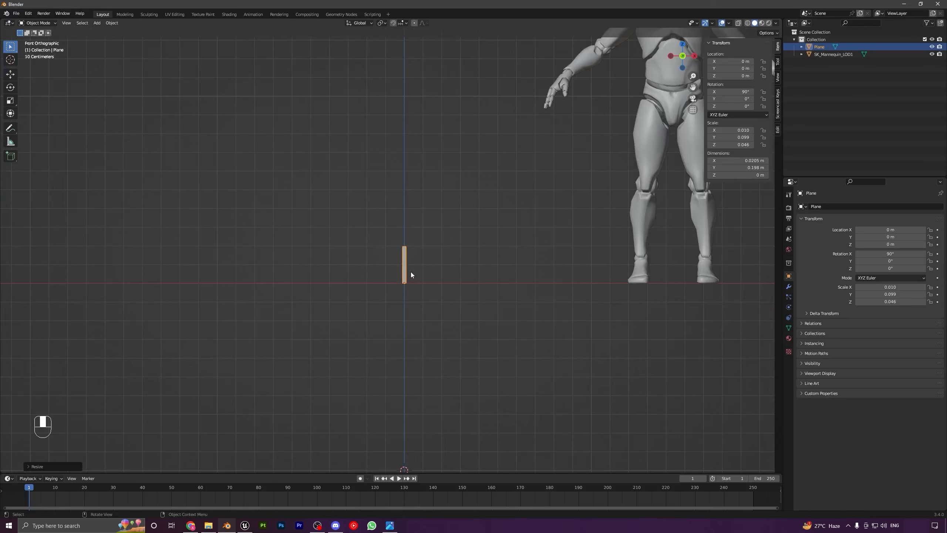
pyautogui.scroll(8, 414, 279)
pyautogui.keyDown('shift'); pyautogui.moveTo(539, 281); pyautogui.dragTo(415, 277, button='middle'); pyautogui.keyUp('shift')
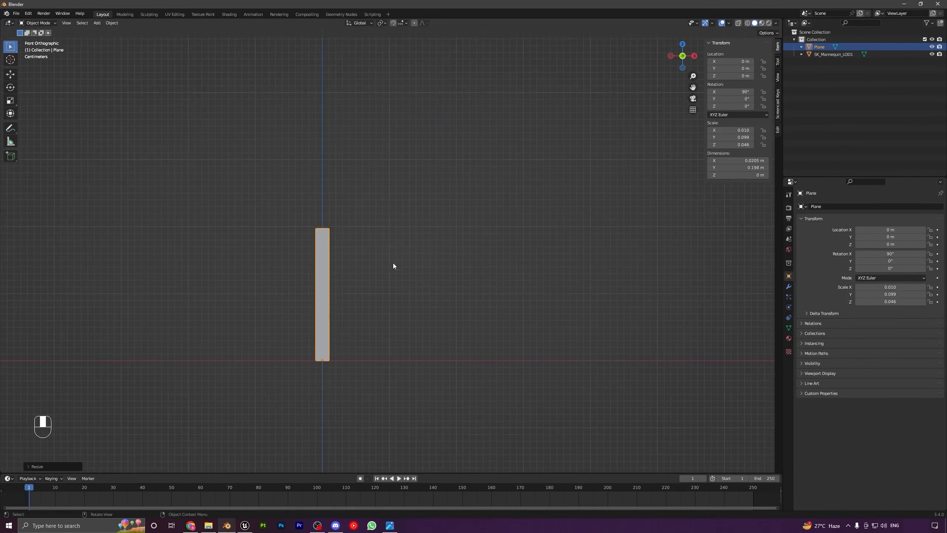
pyautogui.press('s')
pyautogui.press('z')
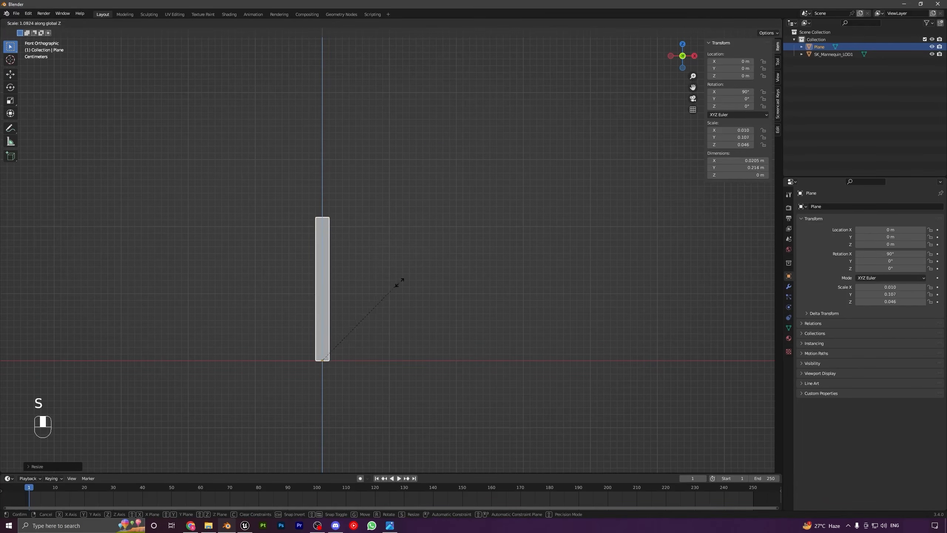
pyautogui.click(275, 333)
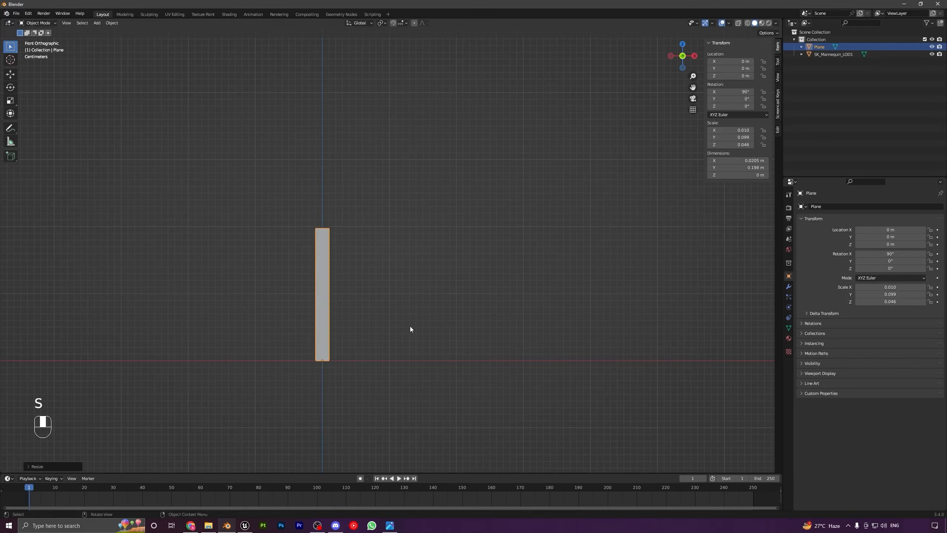
pyautogui.press('s')
pyautogui.press('z')
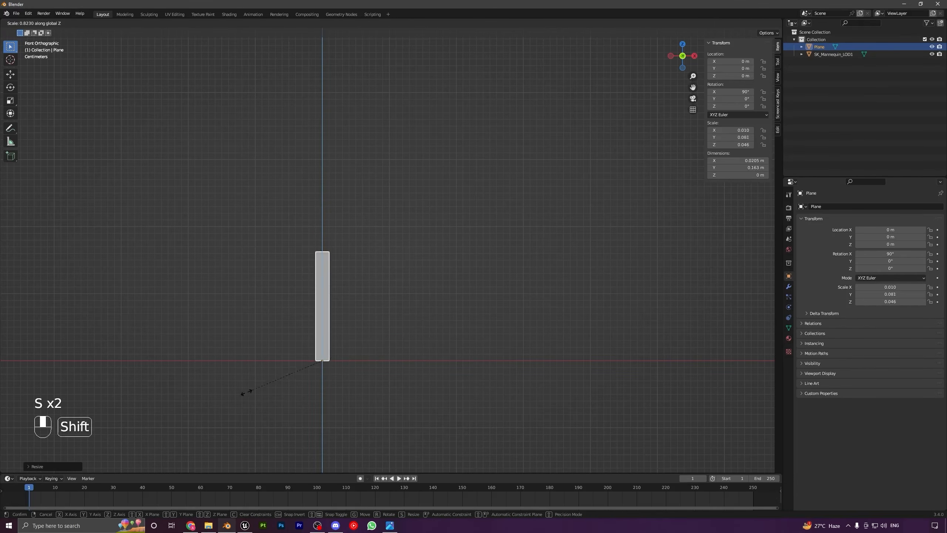
pyautogui.click(431, 338)
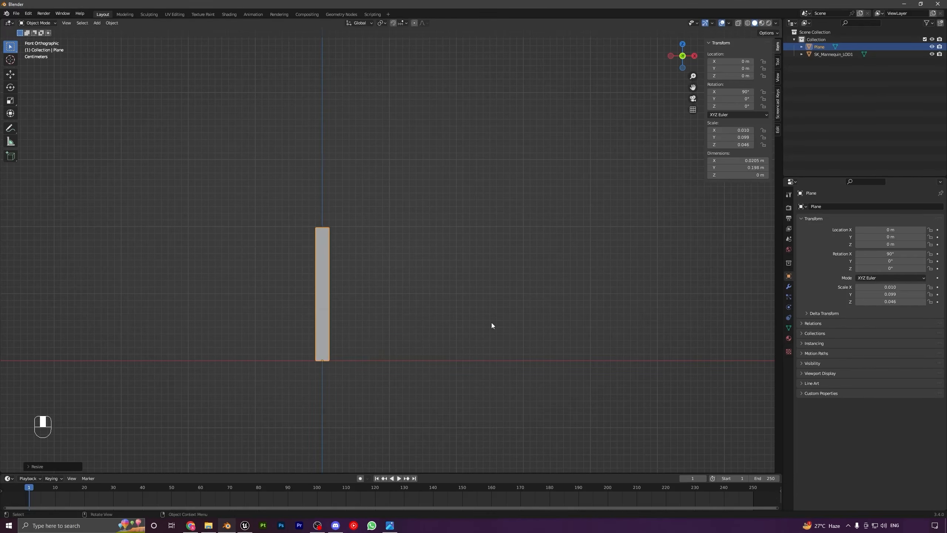
# Narrow the plane further along X to a width of about 0.0169 m
pyautogui.press('s')
pyautogui.press('x')
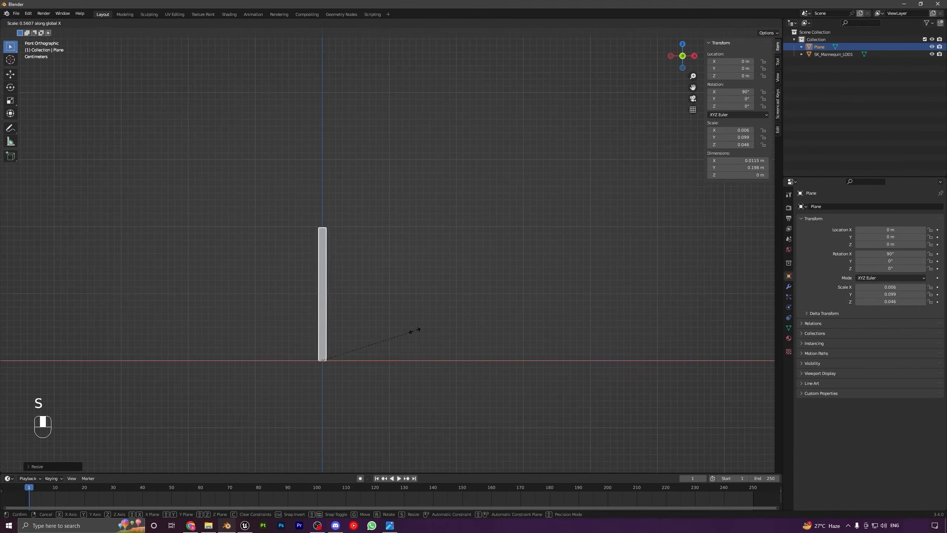
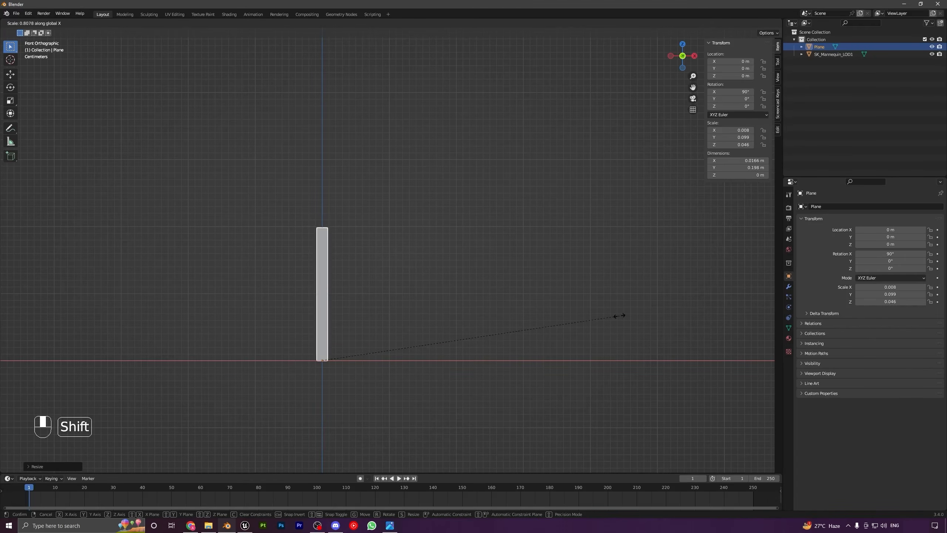
pyautogui.click(640, 309)
# Apply the scale of the narrow plane
pyautogui.scroll(-8, 417, 302)
pyautogui.press('a')
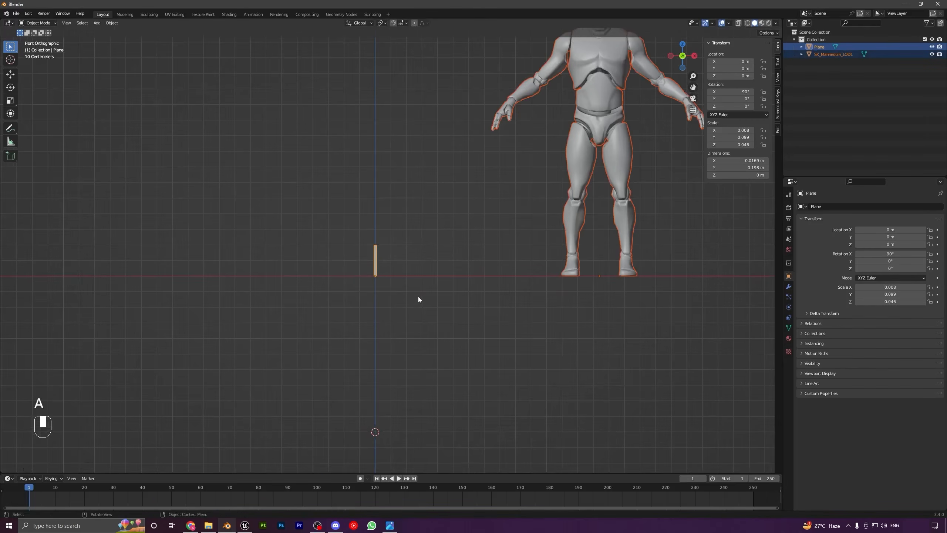
pyautogui.scroll(5, 380, 281)
pyautogui.moveTo(381, 281); pyautogui.dragTo(381, 314, button='middle')
pyautogui.moveTo(351, 279); pyautogui.dragTo(385, 287, button='middle')
pyautogui.hotkey('ctrl', 'a')
pyautogui.click(491, 285)
pyautogui.press('Tab')
pyautogui.hotkey('ctrl', 'r')
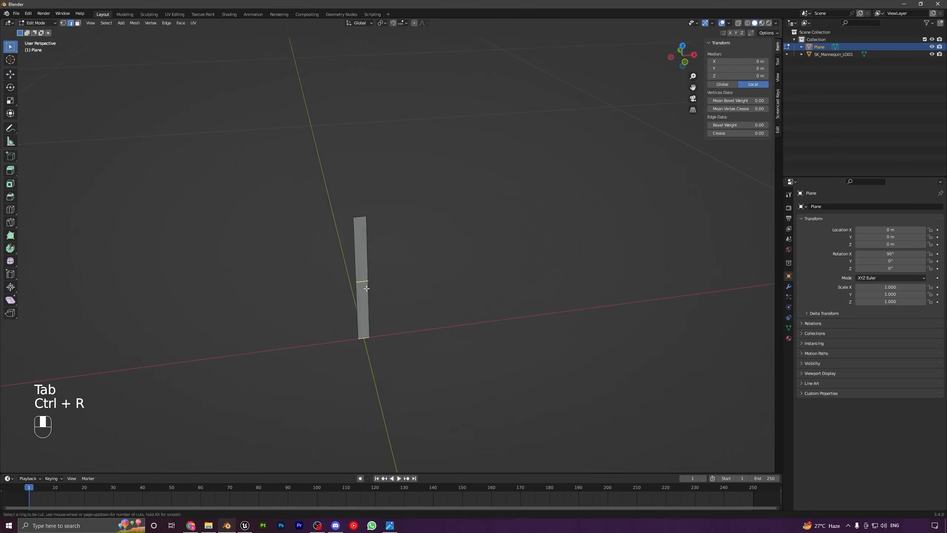
pyautogui.scroll(2, 367, 288)
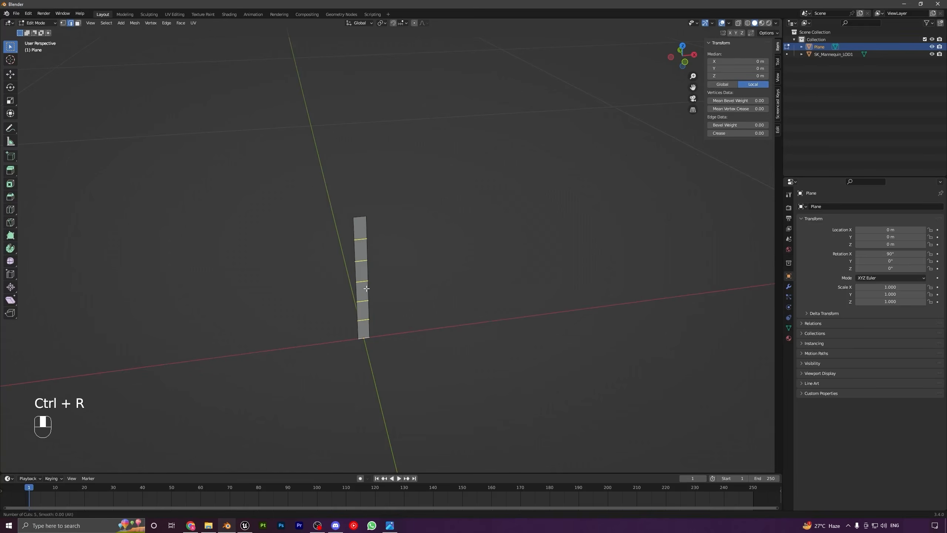
pyautogui.click(366, 288)
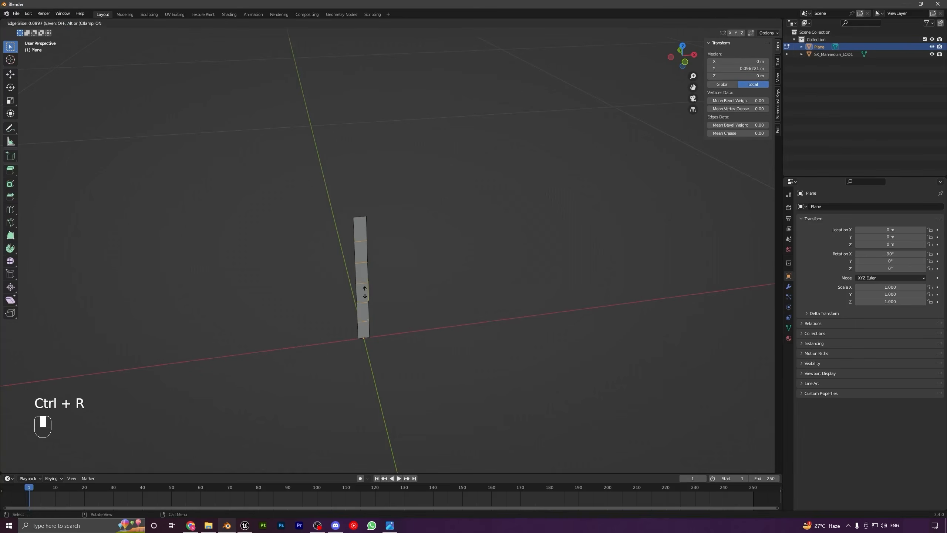
pyautogui.click(388, 296)
pyautogui.hotkey('ctrl', 'z')
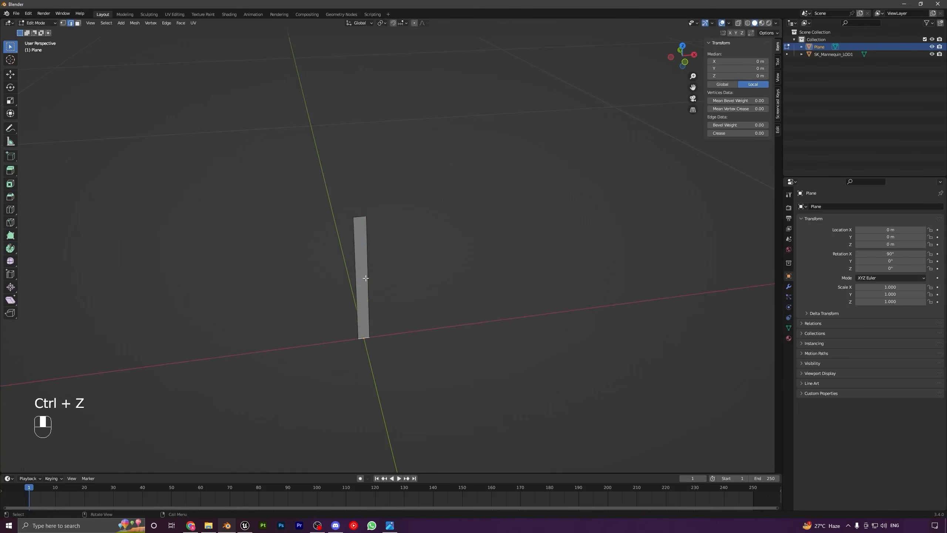
# Add five evenly spaced horizontal loop cuts along the height of the narrow plane
pyautogui.moveTo(364, 275); pyautogui.dragTo(356, 281, button='middle')
pyautogui.hotkey('ctrl', 'r')
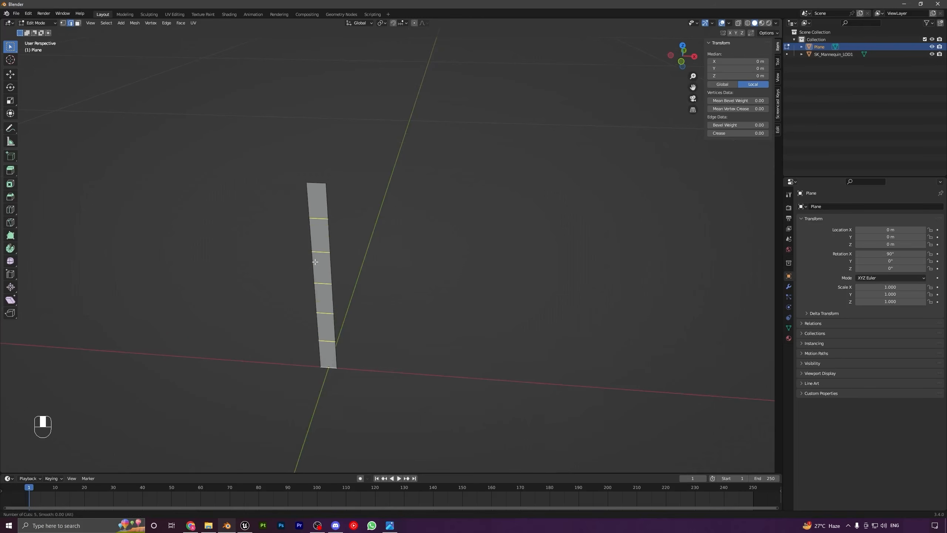
pyautogui.click(315, 262)
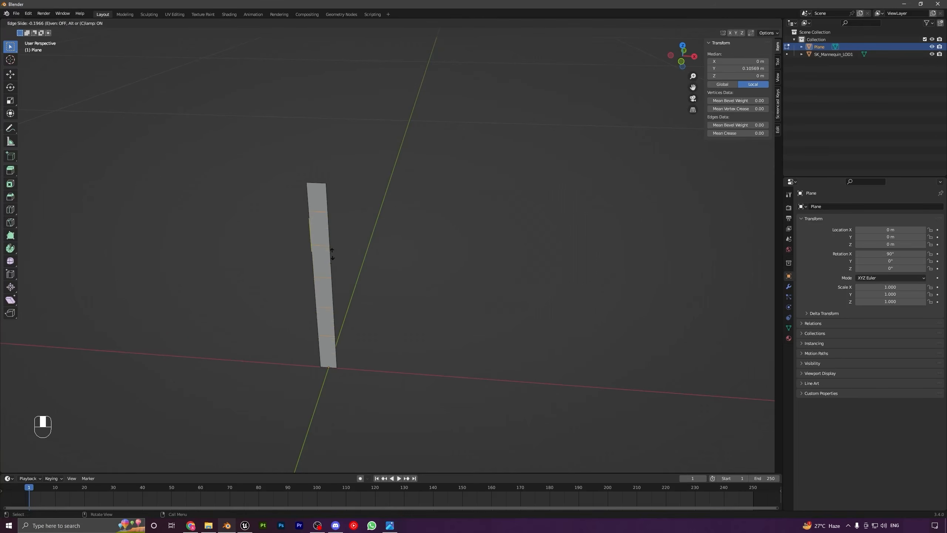
pyautogui.click(488, 230)
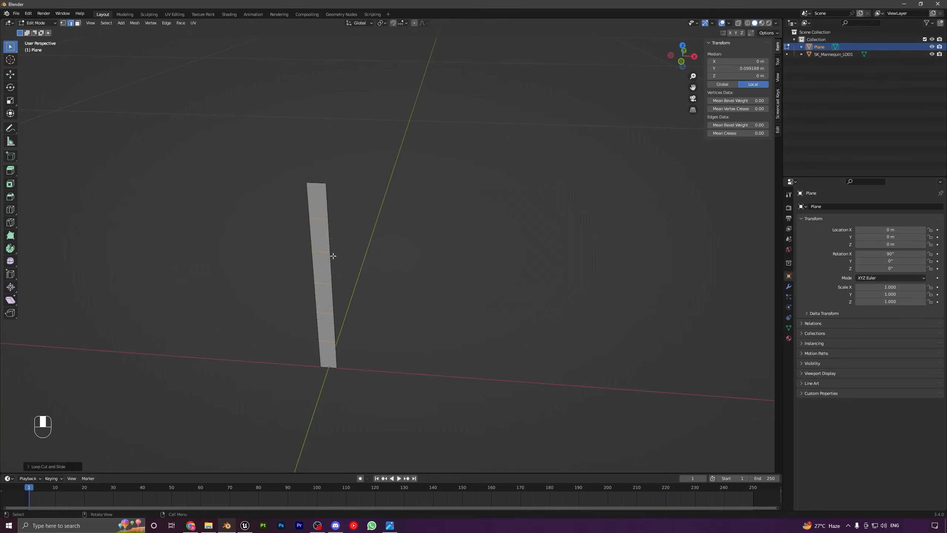
# Merge the narrow plane's two top vertices into one centred point to form a pointed tip, and return to Object Mode
pyautogui.moveTo(345, 333); pyautogui.dragTo(353, 237, button='middle')
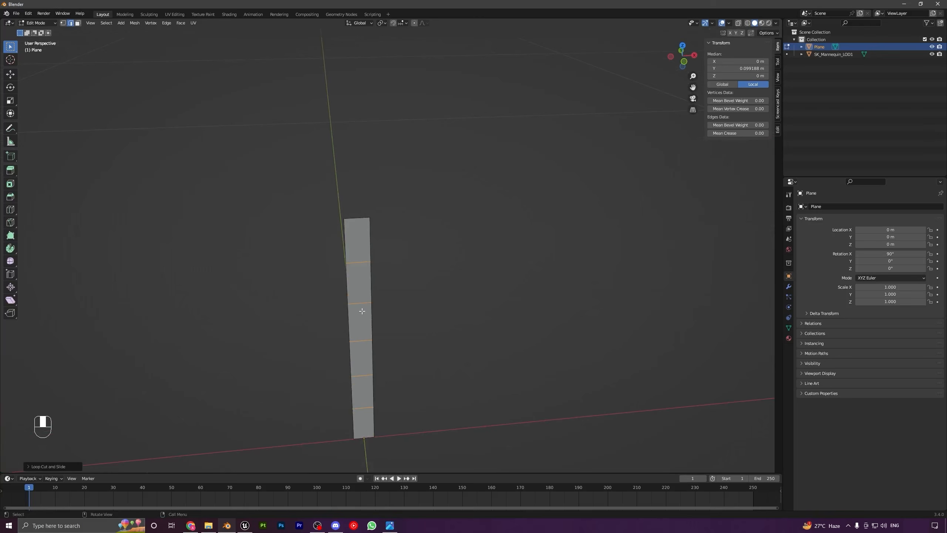
pyautogui.press('1')
pyautogui.moveTo(318, 197); pyautogui.dragTo(433, 233)
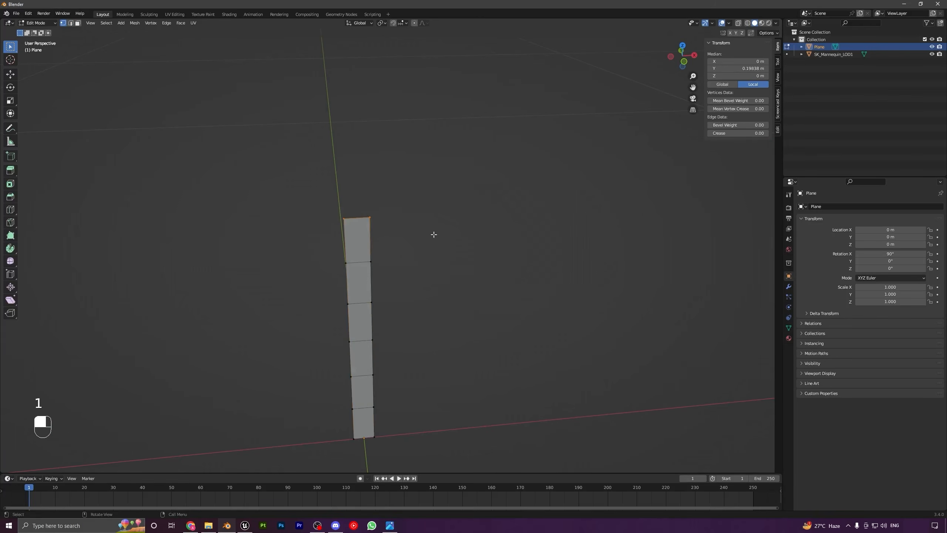
pyautogui.moveTo(433, 232); pyautogui.dragTo(427, 245, button='middle')
pyautogui.press('1')
pyautogui.click(480, 266)
pyautogui.moveTo(488, 269); pyautogui.dragTo(459, 262, button='middle')
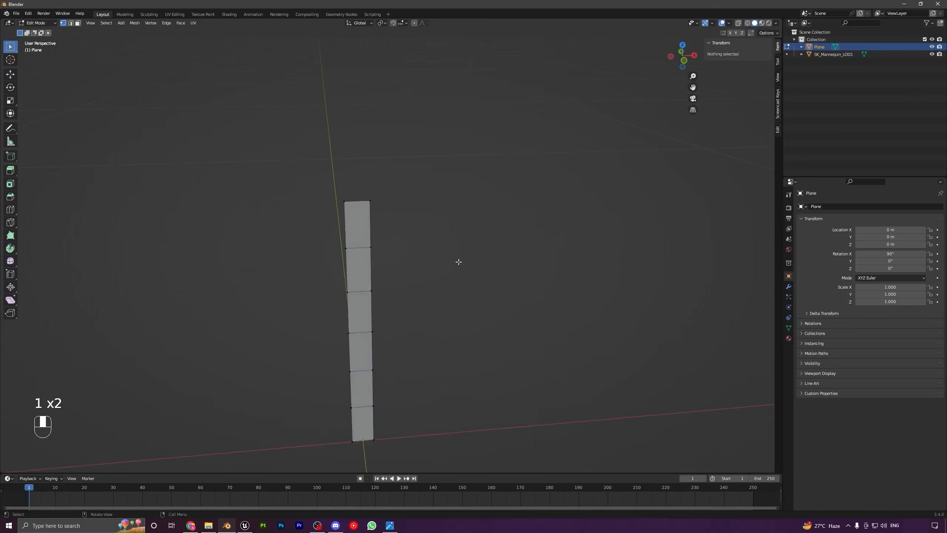
pyautogui.moveTo(306, 174); pyautogui.dragTo(436, 223)
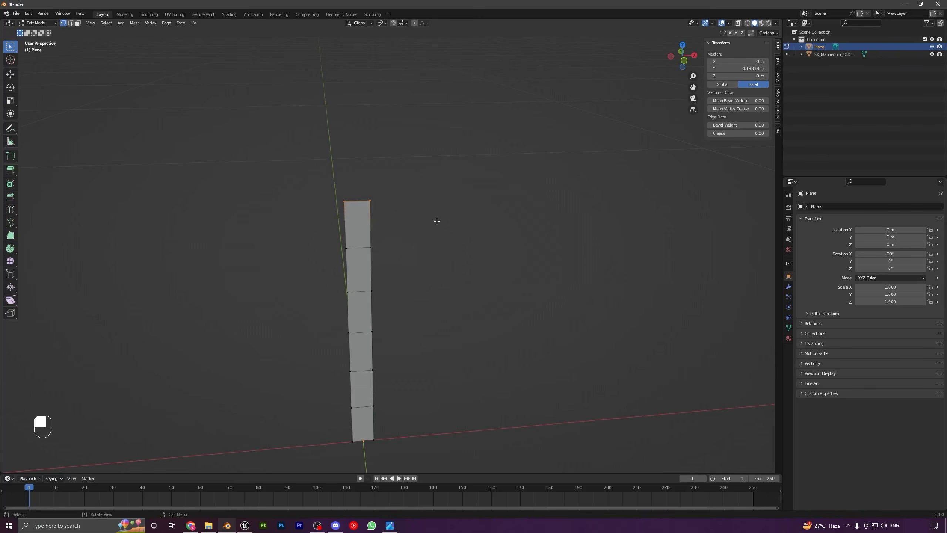
pyautogui.press('m')
pyautogui.click(436, 221)
pyautogui.press('Tab')
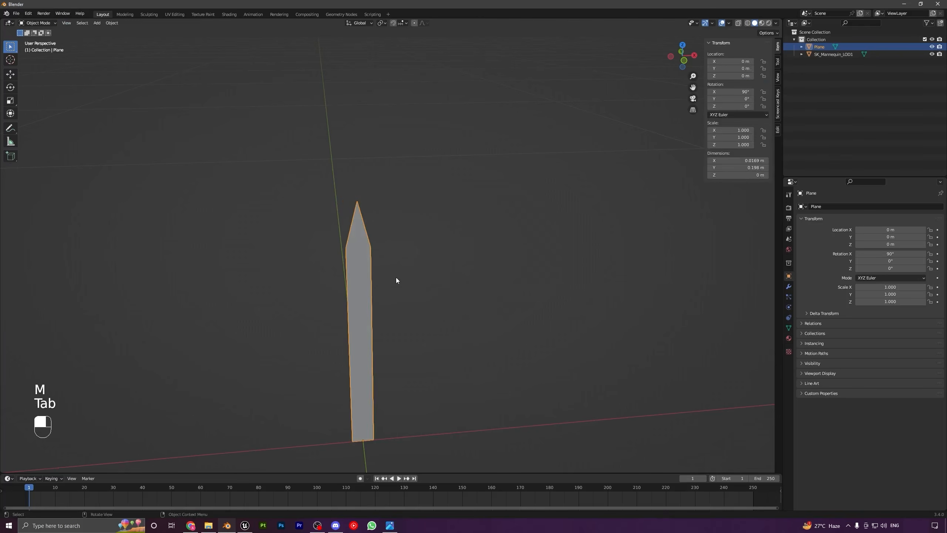
# Examine the pointed blade's size beside the mannequin and its outline in the front view, with nothing selected
pyautogui.moveTo(396, 276)
pyautogui.mouseDown(button='middle')
pyautogui.moveTo(407, 293)
pyautogui.moveTo(342, 286)
pyautogui.moveTo(406, 290)
pyautogui.mouseUp(button='middle')
pyautogui.scroll(-3, 410, 291)
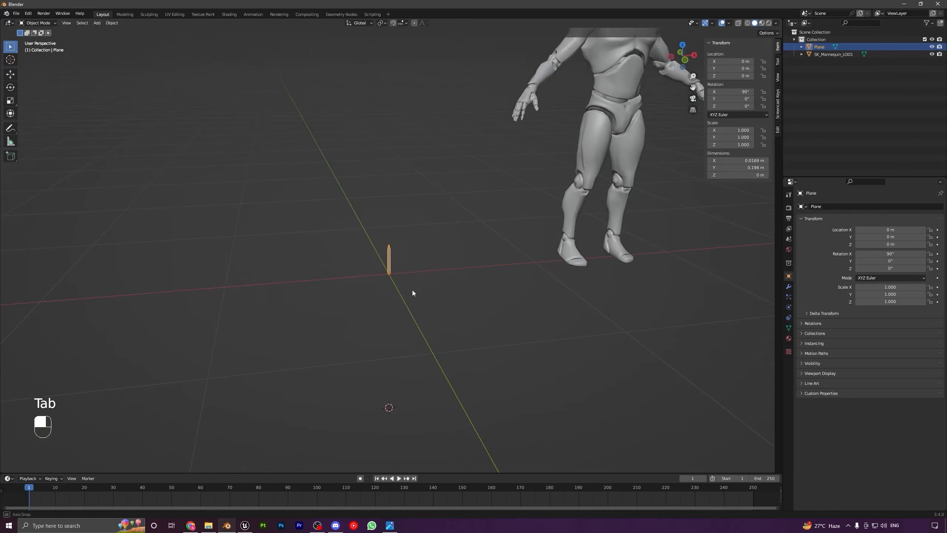
pyautogui.press('a')
pyautogui.press('a')
pyautogui.scroll(5, 399, 328)
pyautogui.press('KP_1')
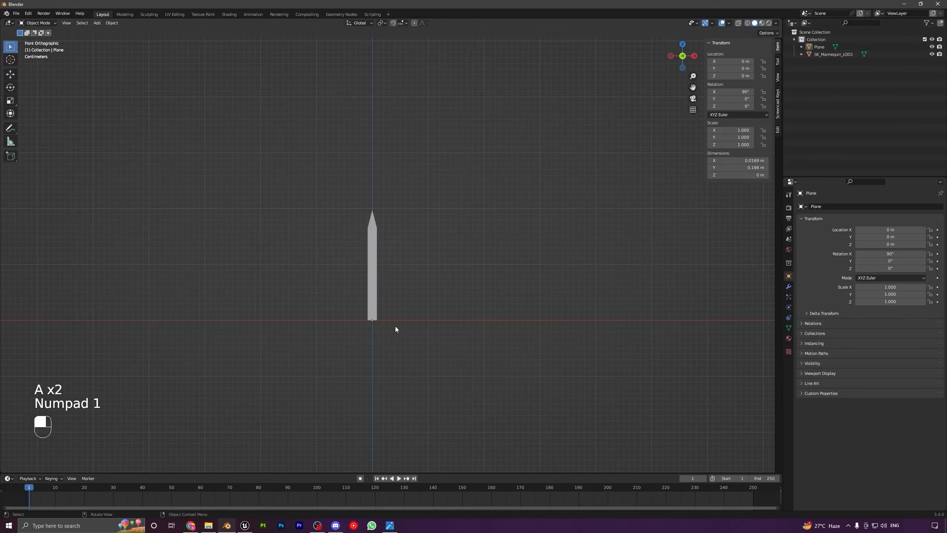
pyautogui.scroll(5, 412, 281)
pyautogui.keyDown('shift'); pyautogui.moveTo(389, 298); pyautogui.dragTo(386, 287, button='middle'); pyautogui.keyUp('shift')
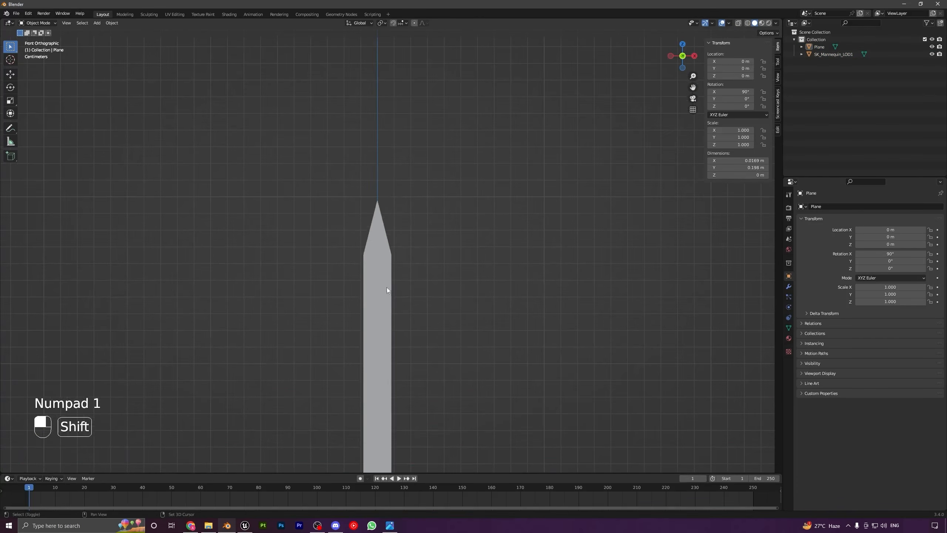
# Open the blade's mesh for editing and select the tip vertex with the two vertices directly below it
pyautogui.click(376, 220)
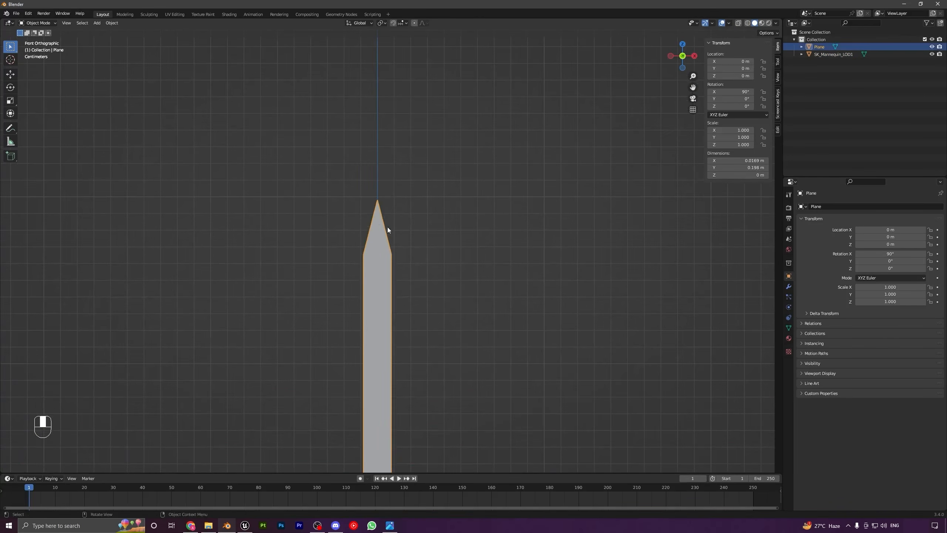
pyautogui.click(414, 23)
pyautogui.click(425, 23)
pyautogui.scroll(-2, 374, 299)
pyautogui.press('Tab')
pyautogui.click(435, 346)
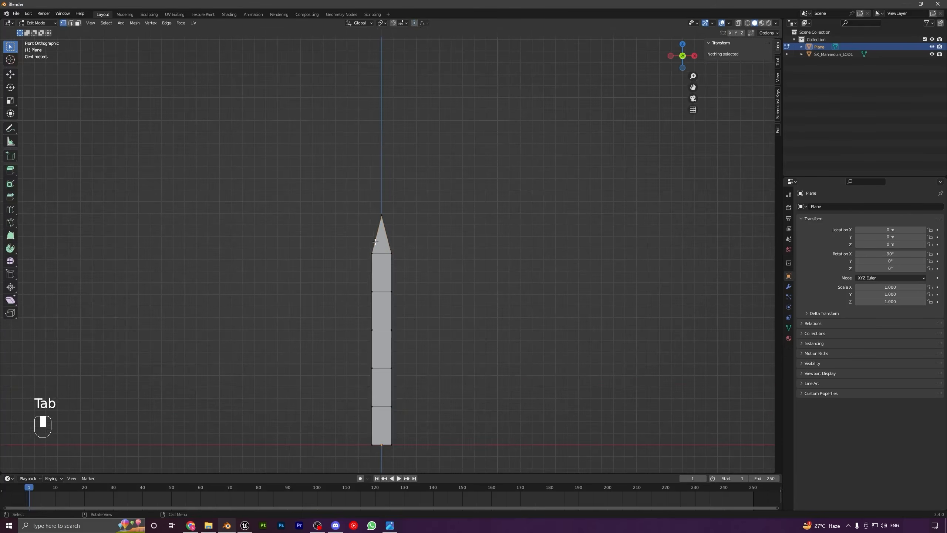
pyautogui.moveTo(316, 161); pyautogui.dragTo(411, 272)
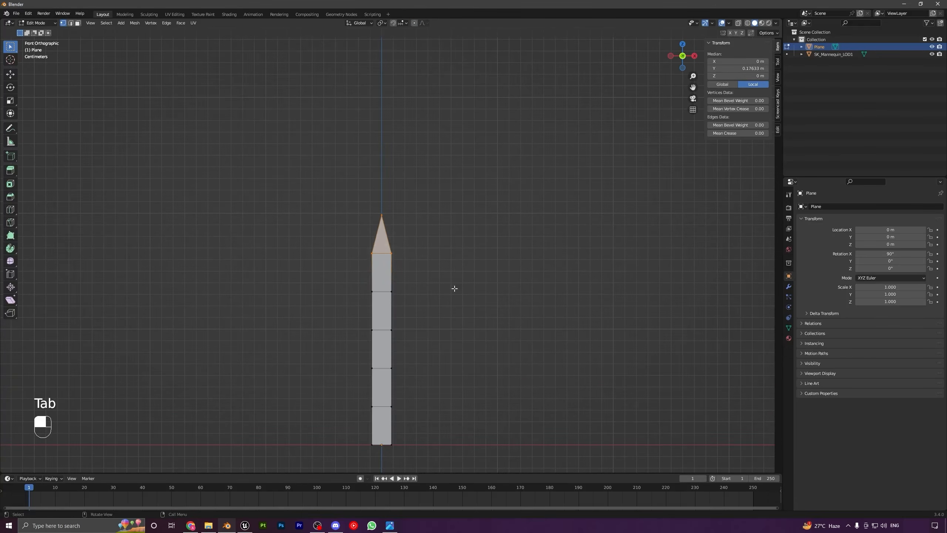
# Try scaling the three tip vertices along X without proportional editing
pyautogui.scroll(-2, 556, 260)
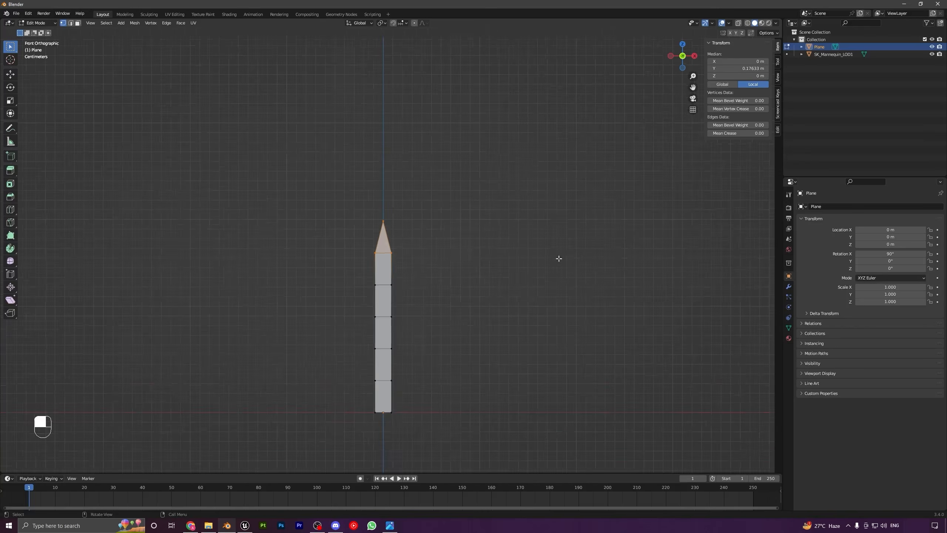
pyautogui.press('s')
pyautogui.press('x')
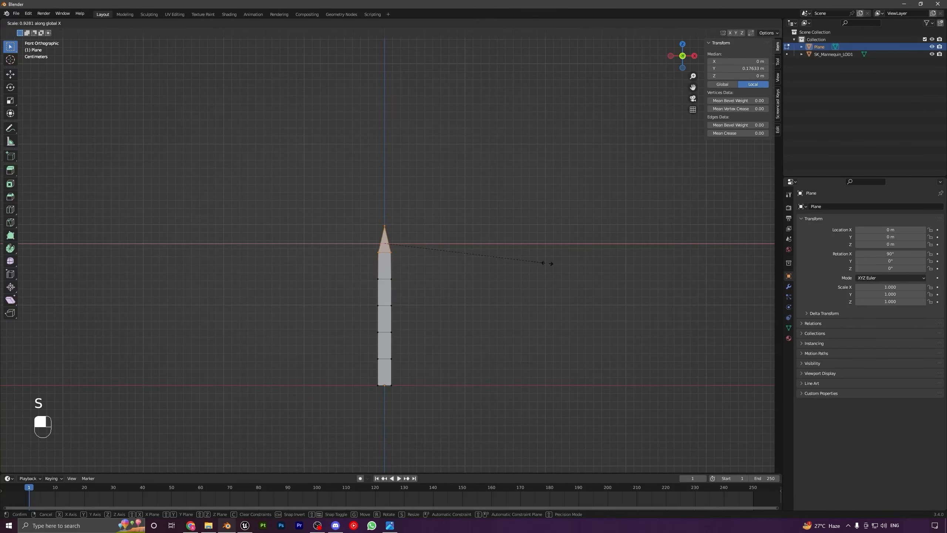
pyautogui.rightClick(463, 263)
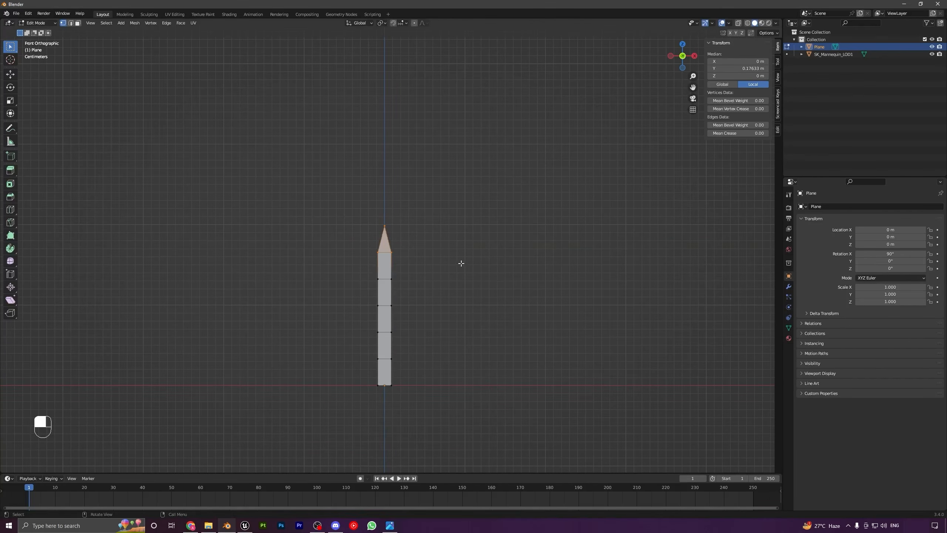
# Enable proportional editing and reduce its size to about 0.20 while testing X scaling on the tip vertices
pyautogui.click(414, 23)
pyautogui.press('s')
pyautogui.press('x')
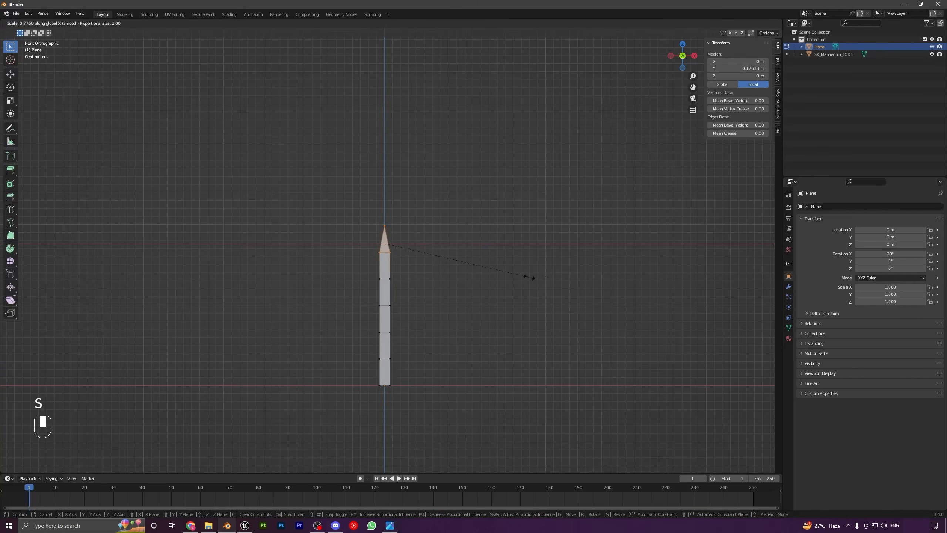
pyautogui.click(701, 278)
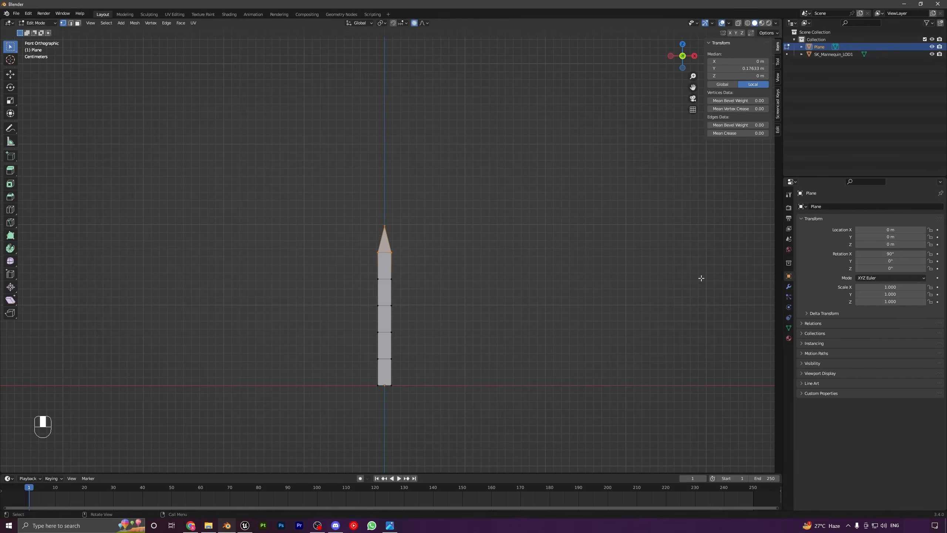
pyautogui.moveTo(363, 215); pyautogui.dragTo(406, 291)
pyautogui.press('s')
pyautogui.press('x')
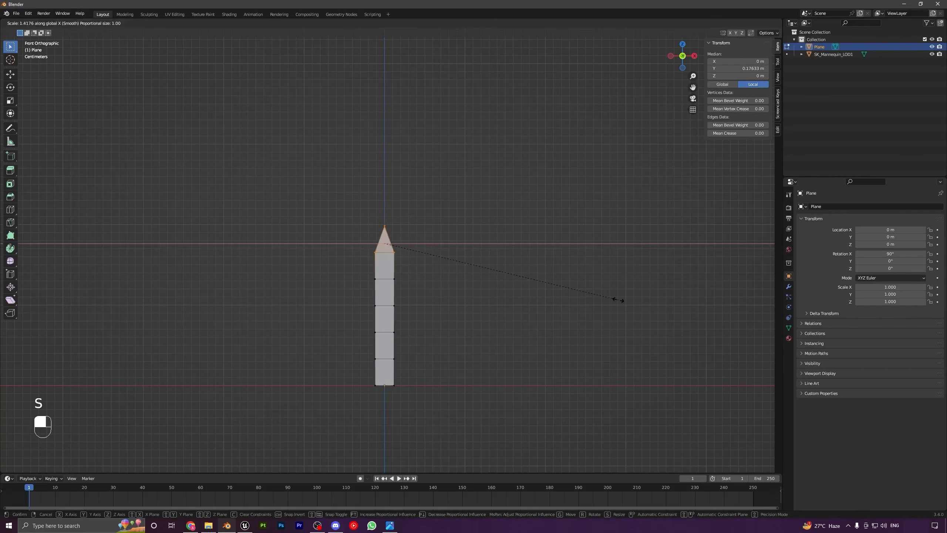
pyautogui.scroll(20, 540, 316)
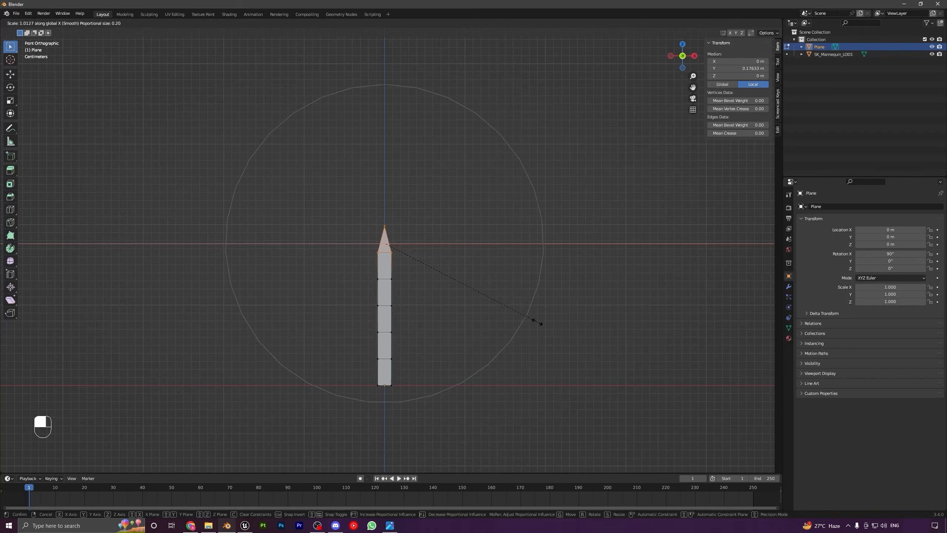
pyautogui.rightClick(489, 316)
# Try scaling the tip vertices along X with proportional sizes of 0.09, 0.15 and 0.22
pyautogui.scroll(1, 424, 254)
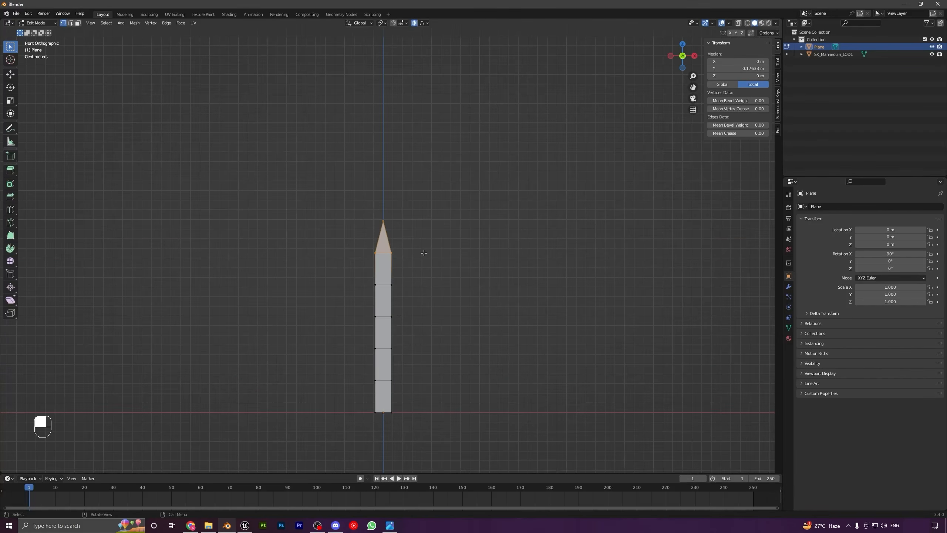
pyautogui.press('s')
pyautogui.press('x')
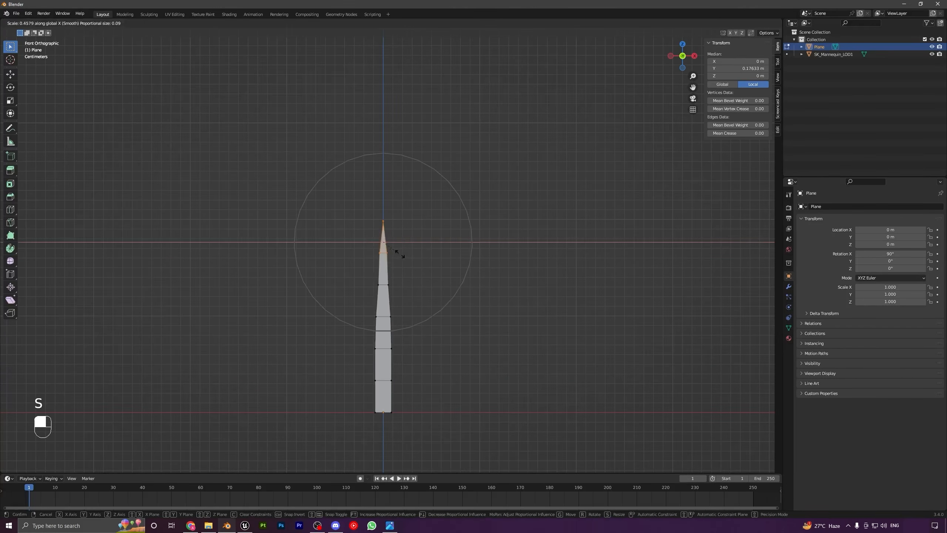
pyautogui.scroll(-5, 396, 255)
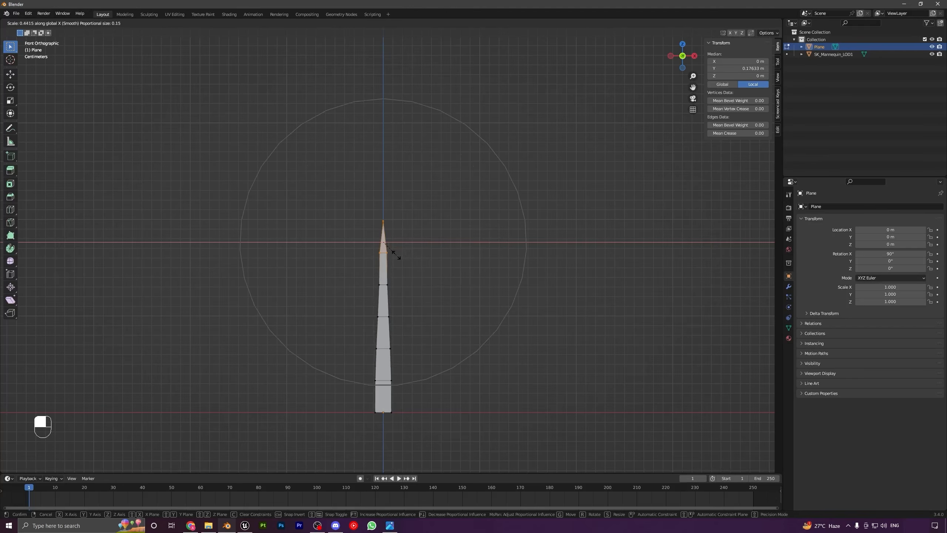
pyautogui.rightClick(419, 266)
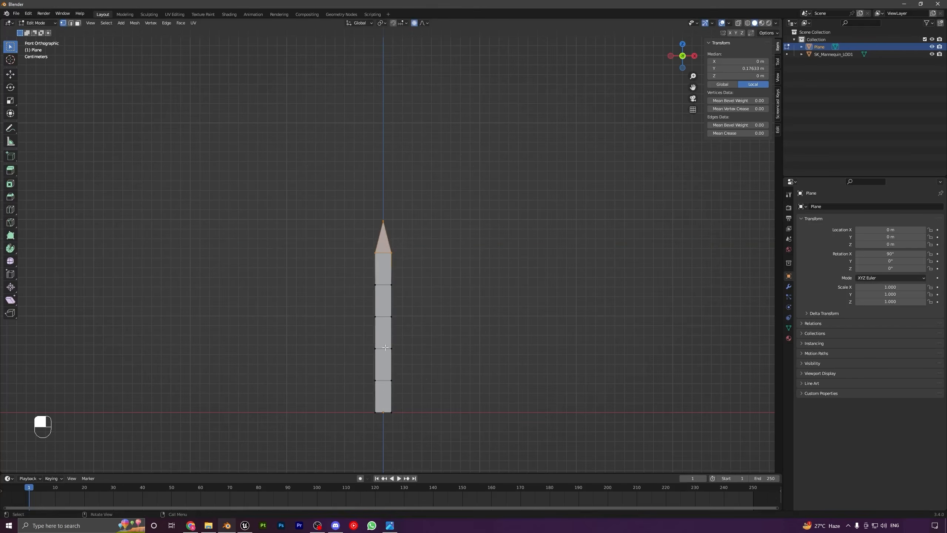
pyautogui.press('s')
pyautogui.press('x')
pyautogui.scroll(-4, 431, 292)
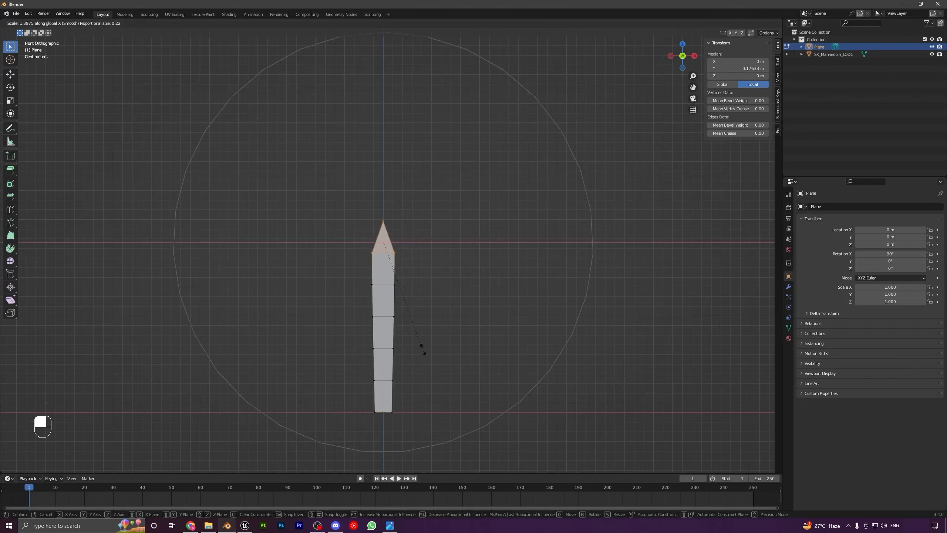
pyautogui.rightClick(427, 294)
pyautogui.press('s')
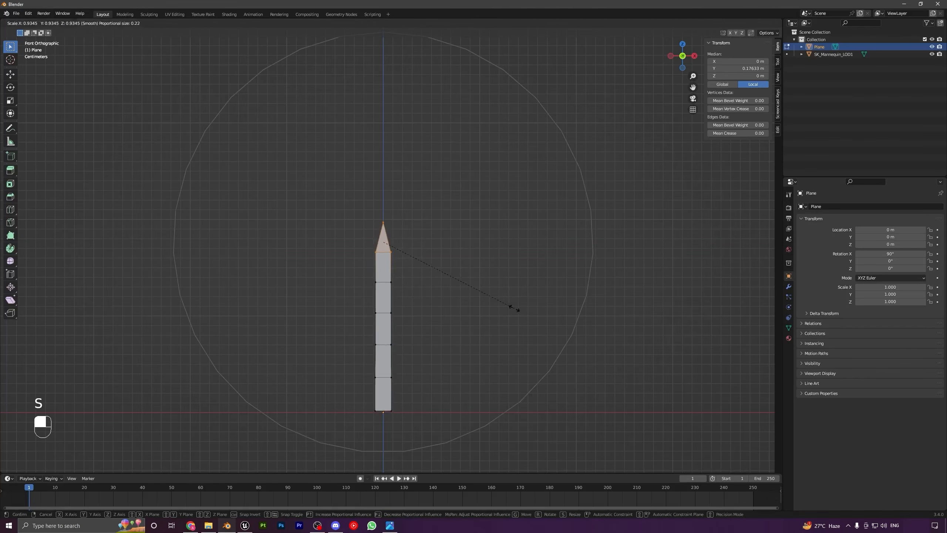
pyautogui.scroll(15, 513, 308)
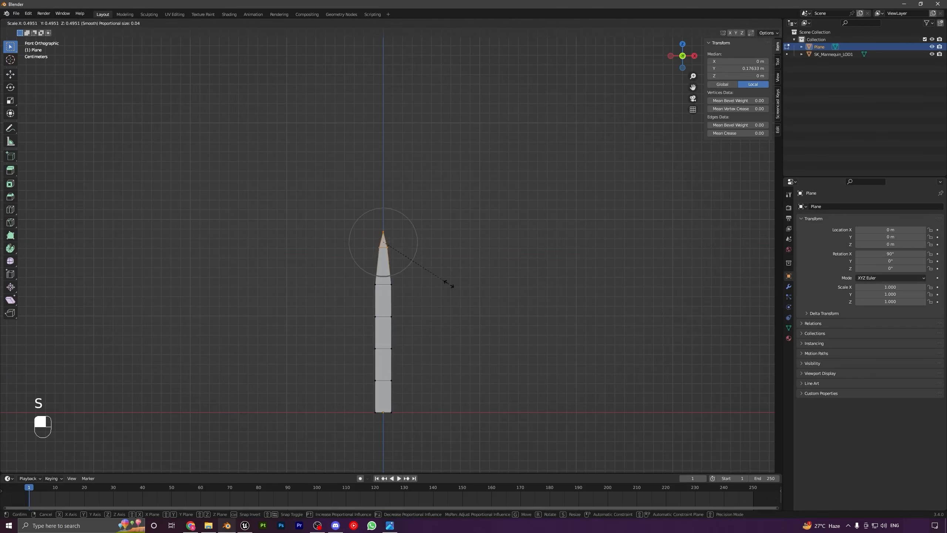
pyautogui.scroll(-4, 492, 311)
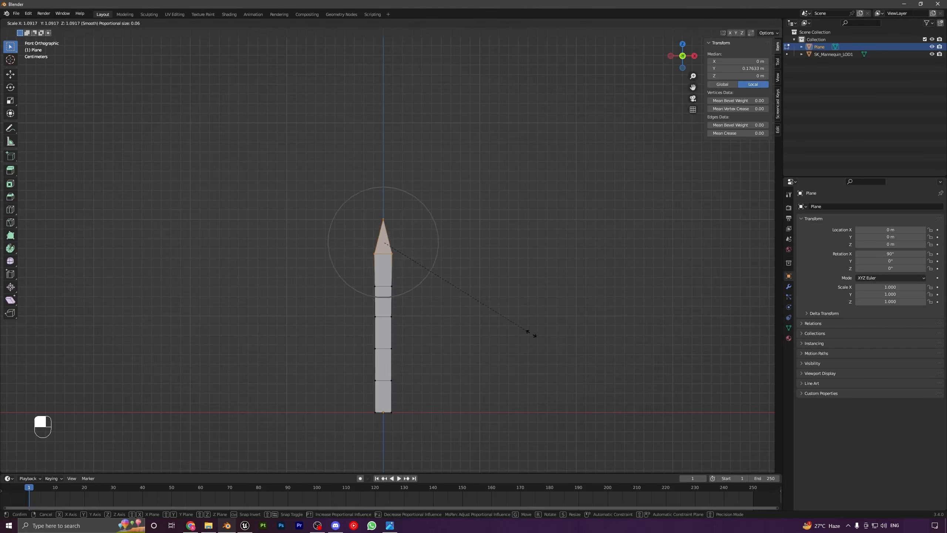
pyautogui.rightClick(468, 299)
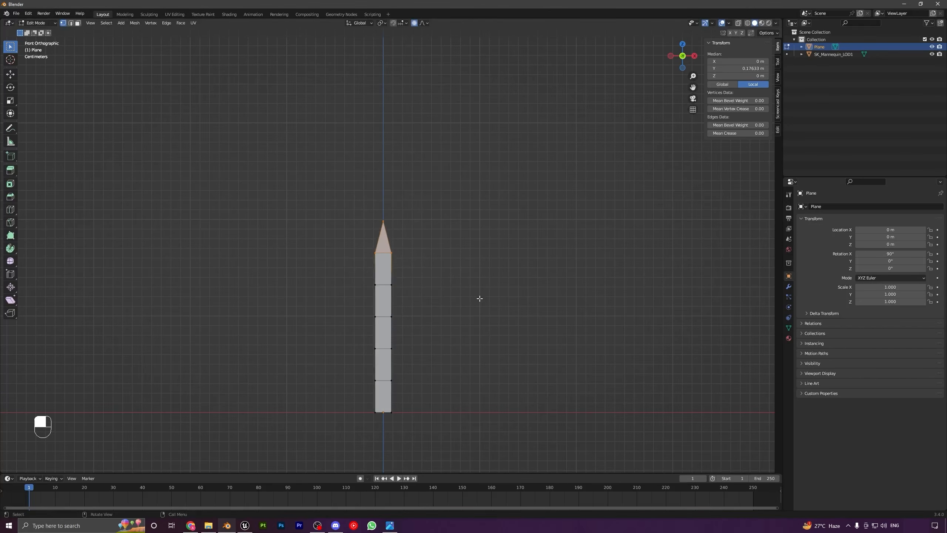
# Scale the three tip vertices along X to about 0.27 with a proportional size of 0.29, and leave mesh editing
pyautogui.press('s')
pyautogui.press('x')
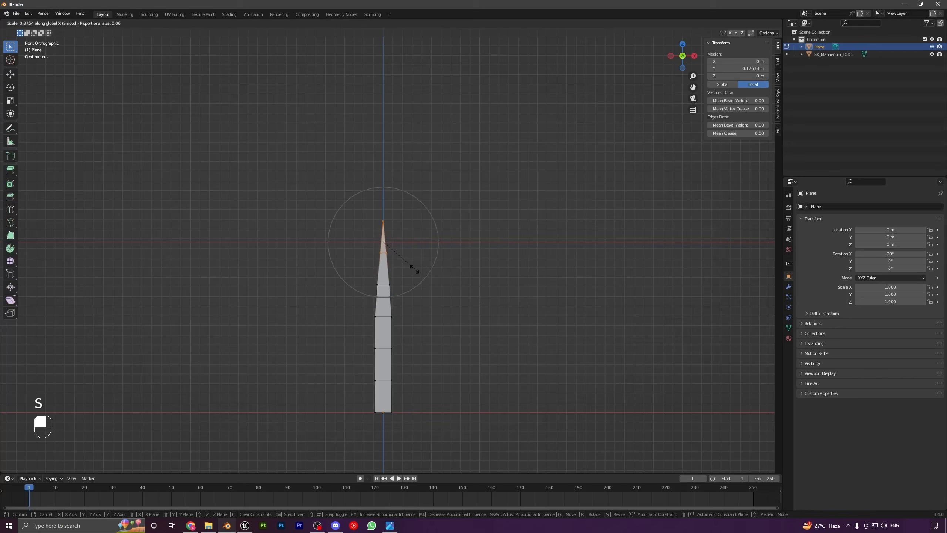
pyautogui.scroll(-12, 414, 268)
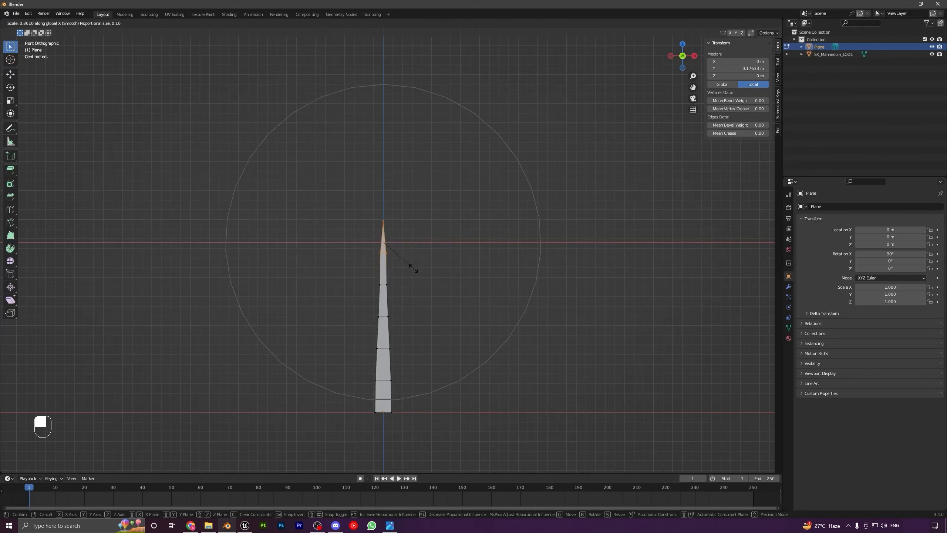
pyautogui.scroll(-2, 414, 267)
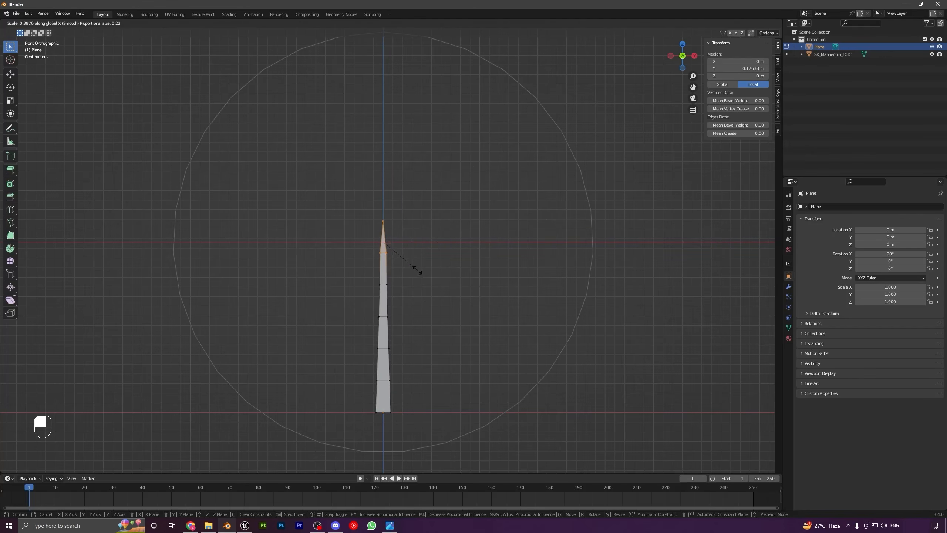
pyautogui.scroll(-1, 403, 264)
pyautogui.scroll(-2, 403, 264)
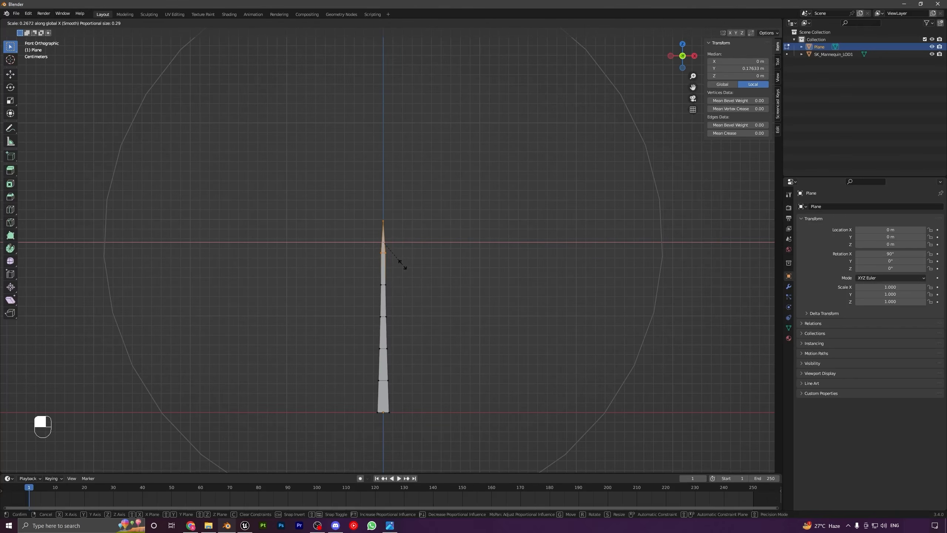
pyautogui.click(406, 265)
pyautogui.press('Tab')
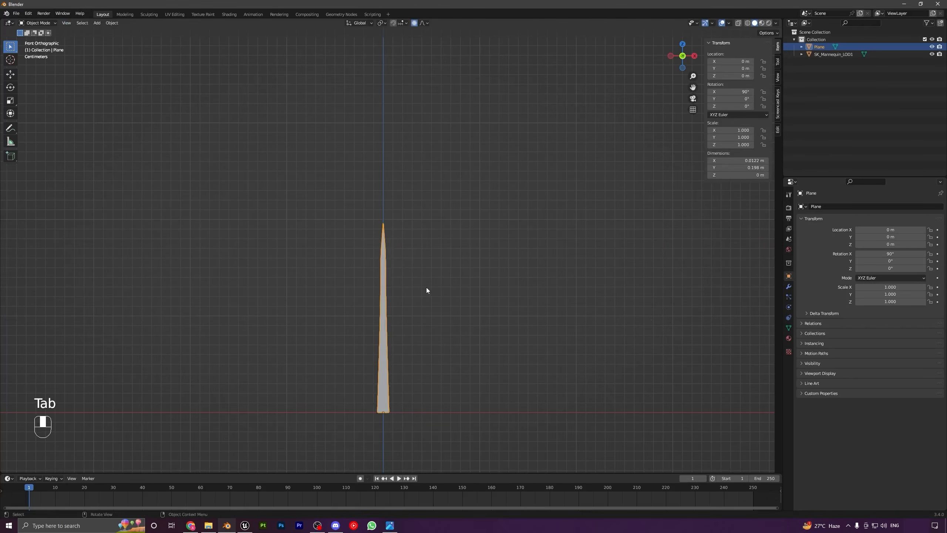
# Select the tapered blade object and turn off proportional editing
pyautogui.press('a')
pyautogui.press('a')
pyautogui.moveTo(429, 307); pyautogui.dragTo(392, 296, button='middle')
pyautogui.press('a')
pyautogui.press('a')
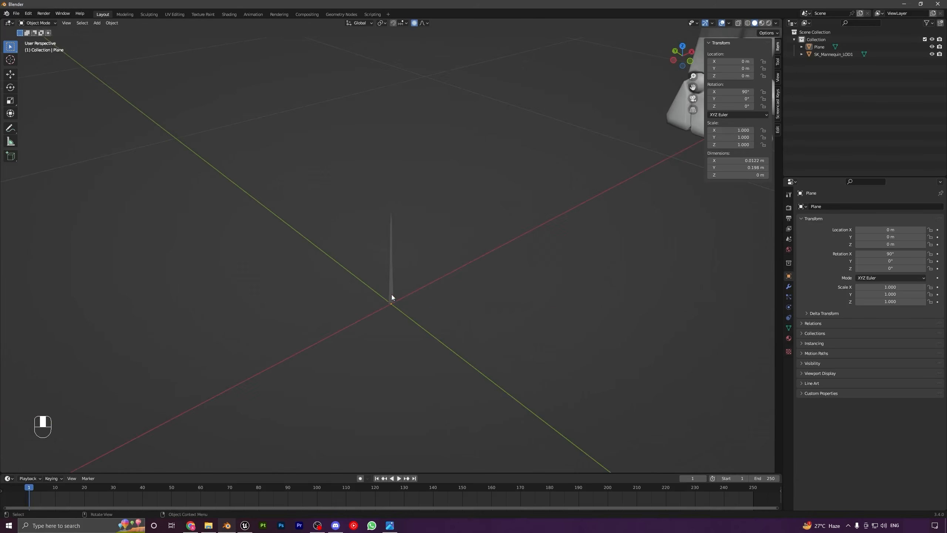
pyautogui.scroll(4, 402, 309)
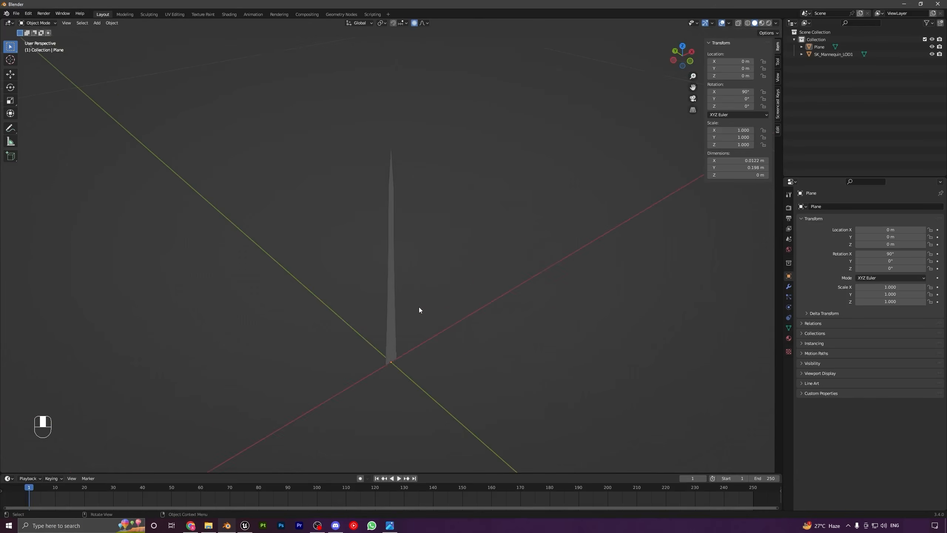
pyautogui.click(392, 234)
pyautogui.press('g')
pyautogui.rightClick(424, 229)
pyautogui.scroll(-3, 420, 285)
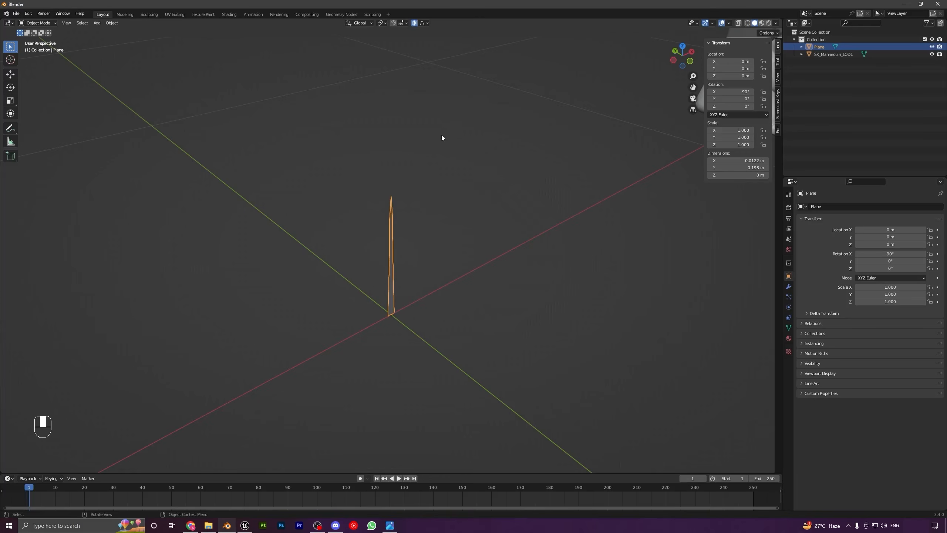
pyautogui.click(412, 23)
pyautogui.moveTo(409, 93); pyautogui.dragTo(465, 252, button='middle')
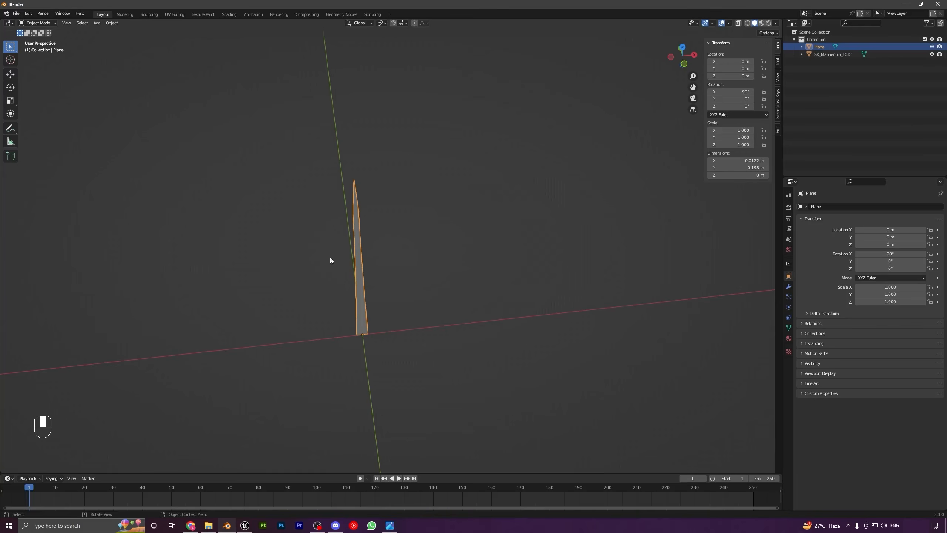
pyautogui.moveTo(330, 258)
pyautogui.mouseDown(button='middle')
pyautogui.moveTo(381, 220)
pyautogui.moveTo(335, 168)
pyautogui.mouseUp(button='middle')
# Switch to the UV Editing workspace and apply the blade's scale in Object Mode
pyautogui.click(177, 17)
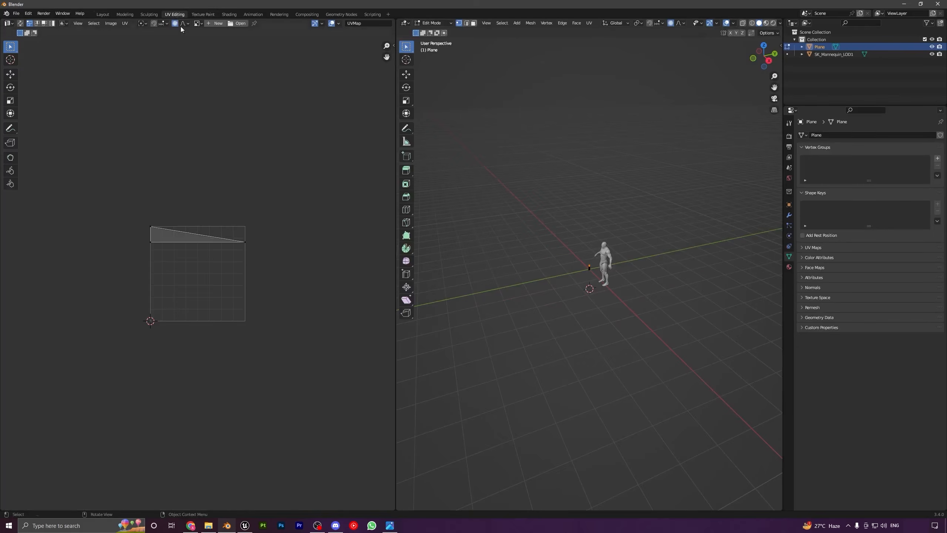
pyautogui.scroll(15, 594, 349)
pyautogui.moveTo(589, 195); pyautogui.dragTo(619, 260, button='middle')
pyautogui.press('Tab')
pyautogui.hotkey('ctrl', 'a')
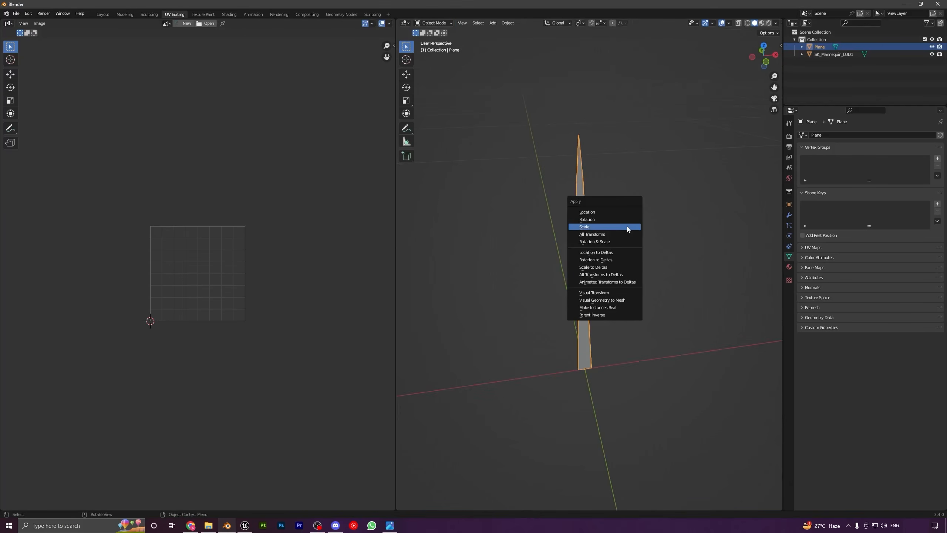
pyautogui.click(625, 226)
# Select the blade's entire mesh in Edit Mode and unwrap its UVs
pyautogui.press('Tab')
pyautogui.scroll(2, 603, 260)
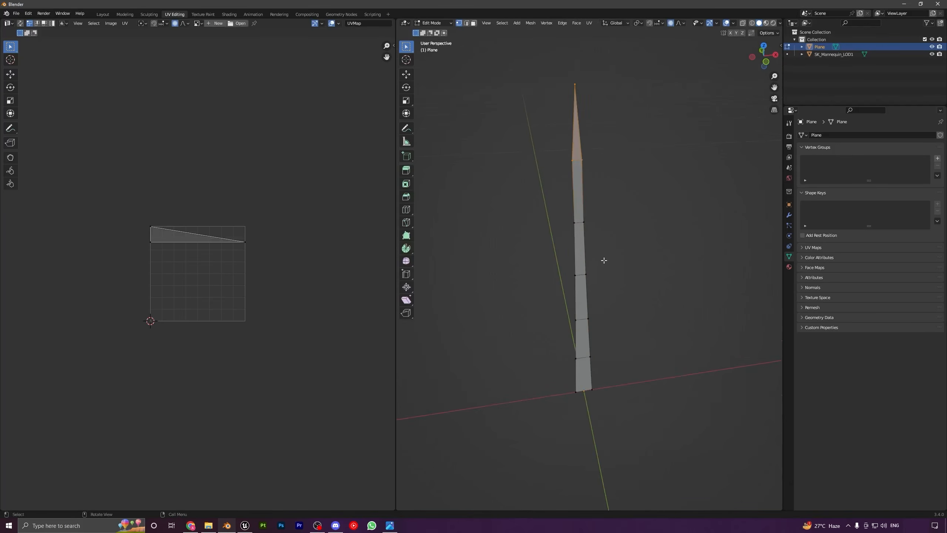
pyautogui.press('a')
pyautogui.moveTo(583, 220); pyautogui.dragTo(594, 225, button='middle')
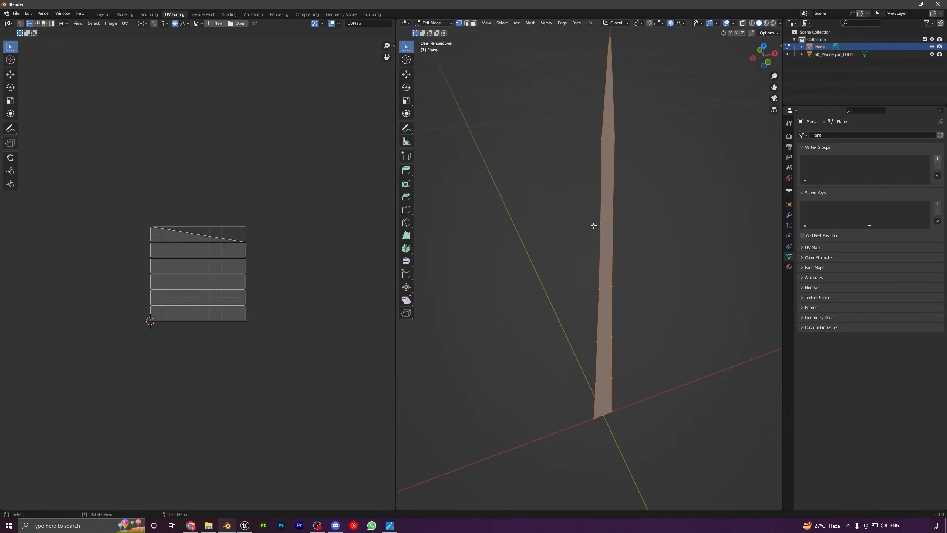
pyautogui.press('u')
pyautogui.click(620, 219)
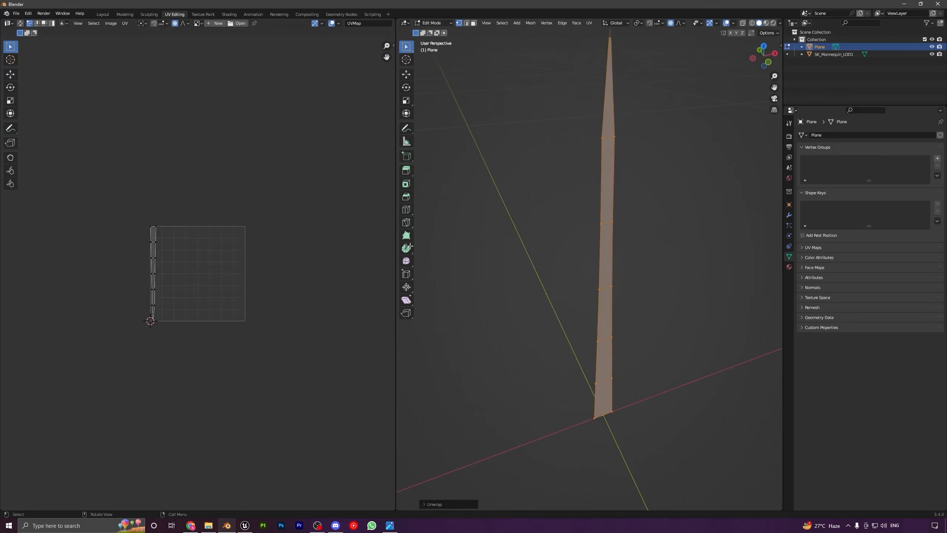
# Select the blade's whole UV island and rotate it 180° so the tip points up
pyautogui.press('Home')
pyautogui.scroll(-2, 255, 246)
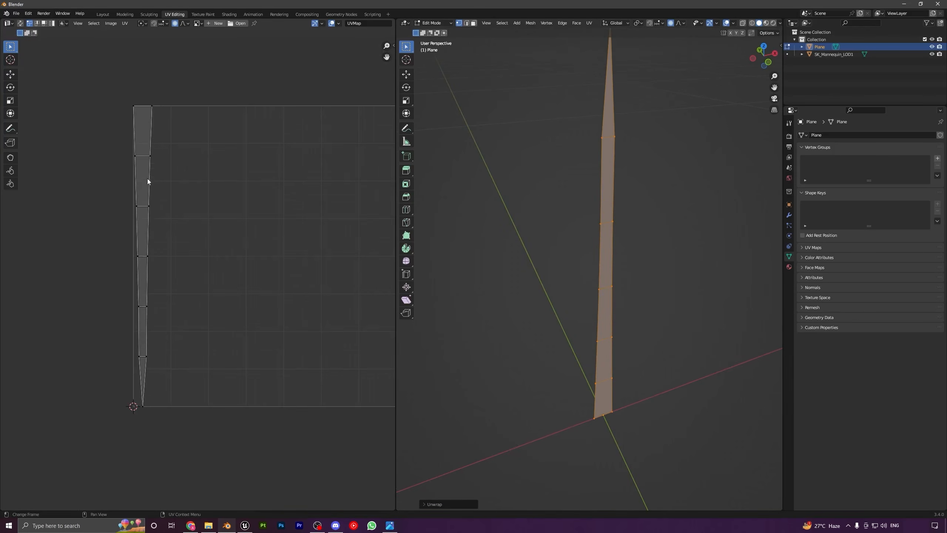
pyautogui.moveTo(104, 85); pyautogui.dragTo(240, 416)
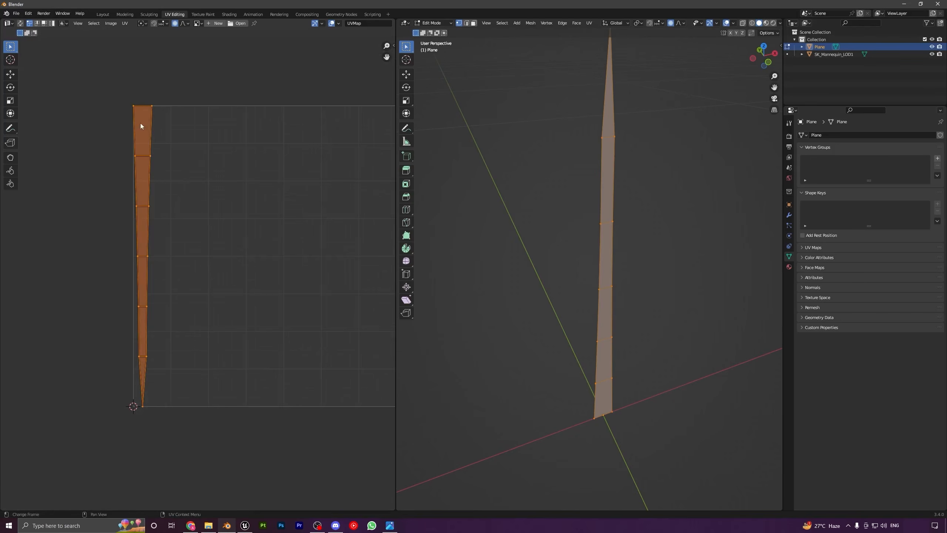
pyautogui.moveTo(82, 65); pyautogui.dragTo(259, 417)
pyautogui.write('r')
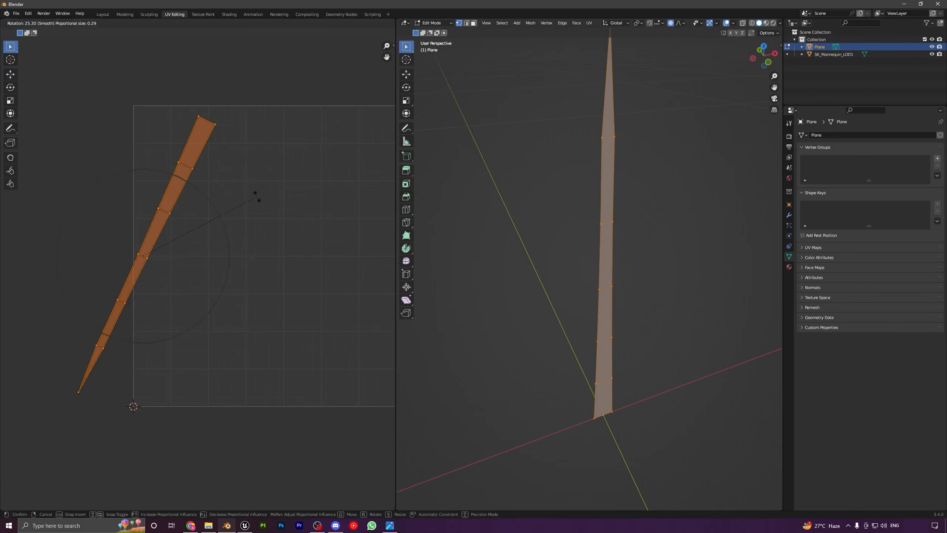
pyautogui.write('180')
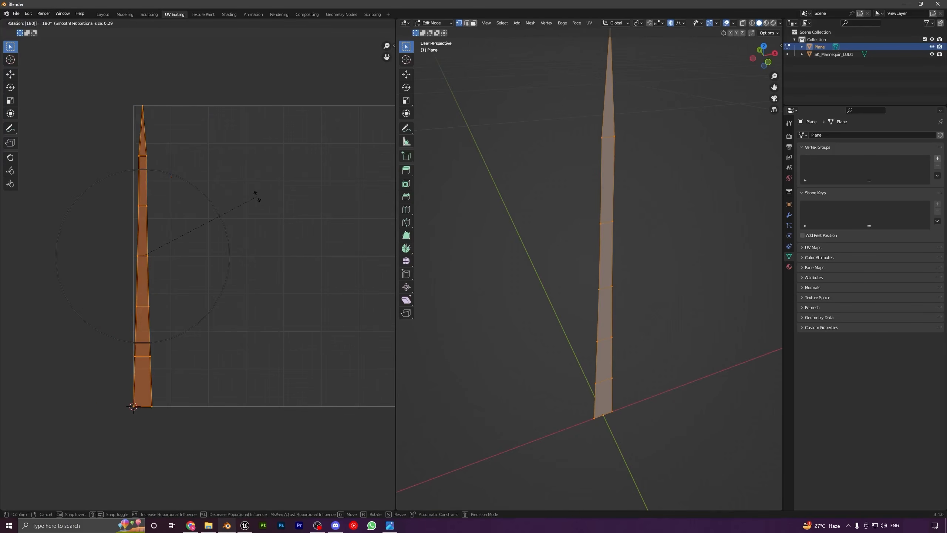
pyautogui.press('Return')
# Scale the blade's UV island down slightly and move it just inside the UV square's borders
pyautogui.click(196, 207)
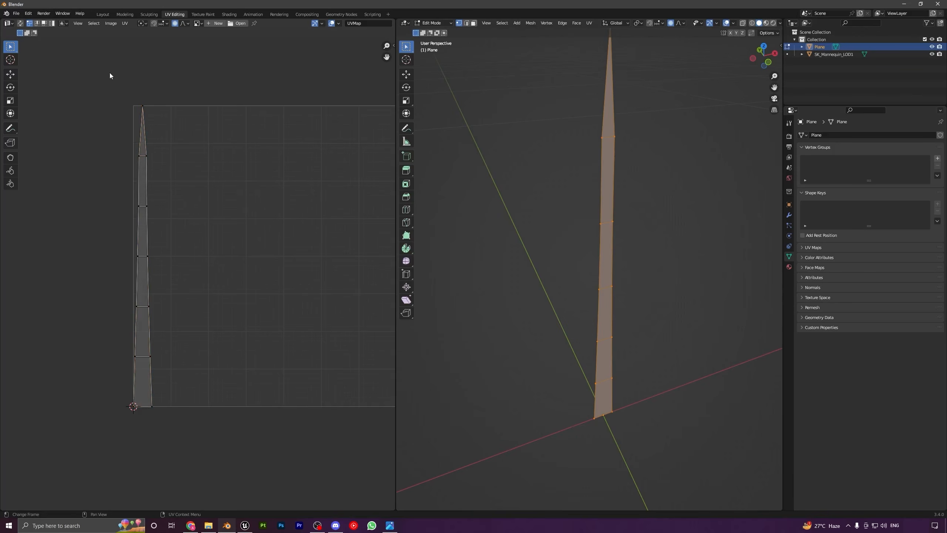
pyautogui.moveTo(109, 76); pyautogui.dragTo(237, 480)
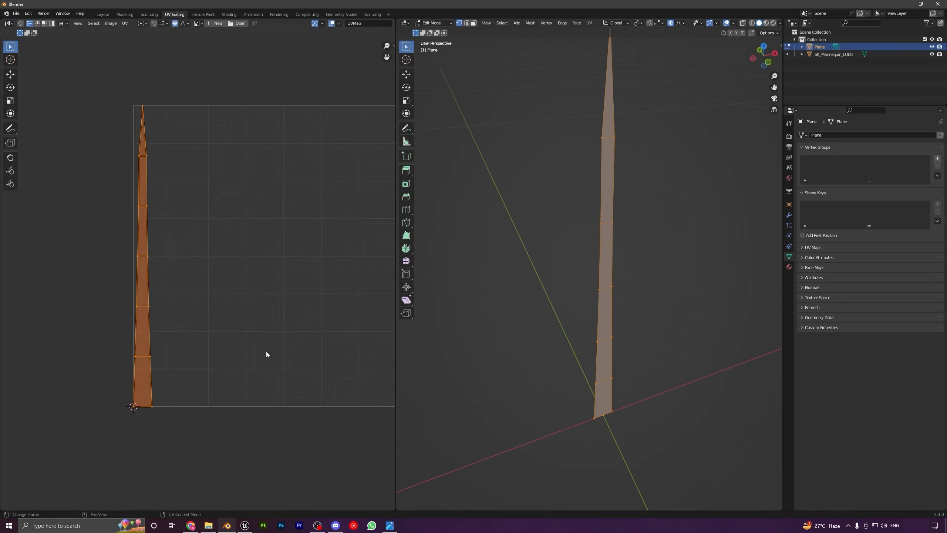
pyautogui.press('s')
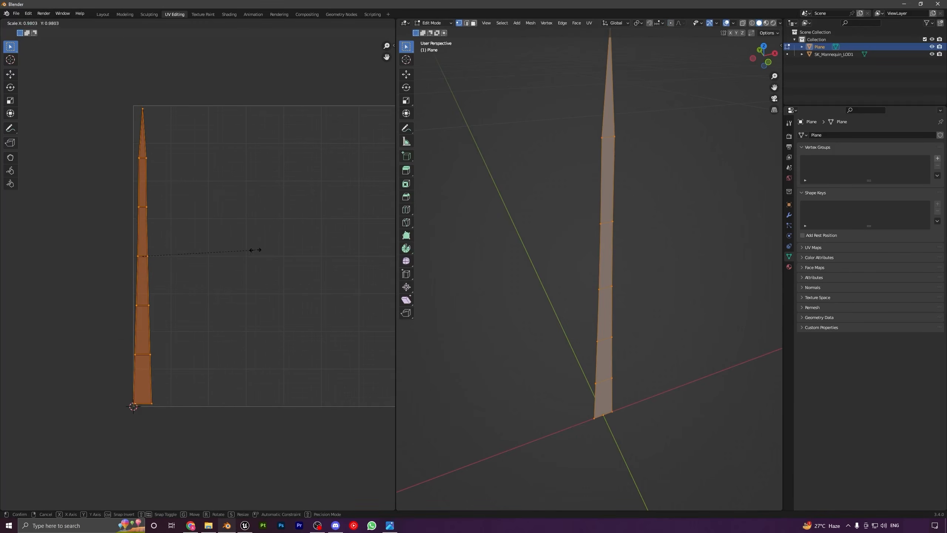
pyautogui.press('Return')
pyautogui.press('g')
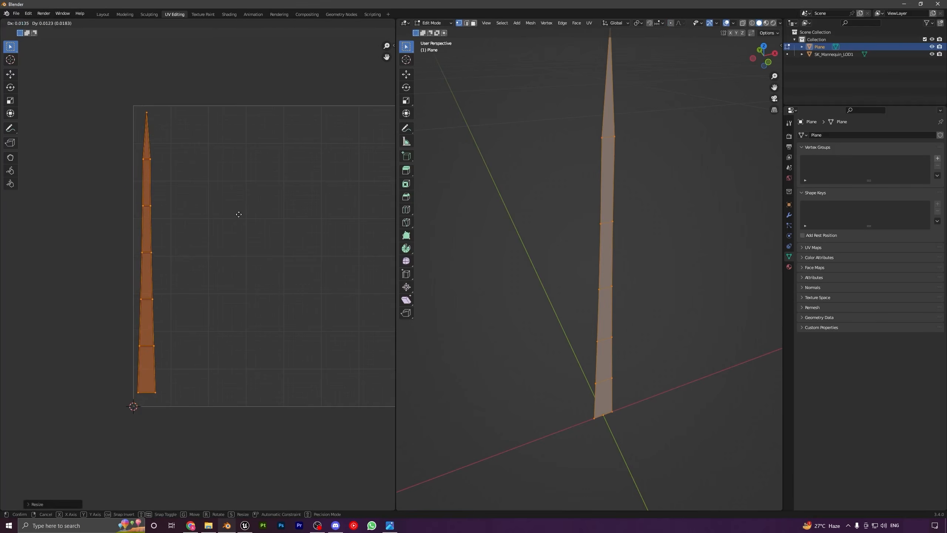
pyautogui.click(229, 209)
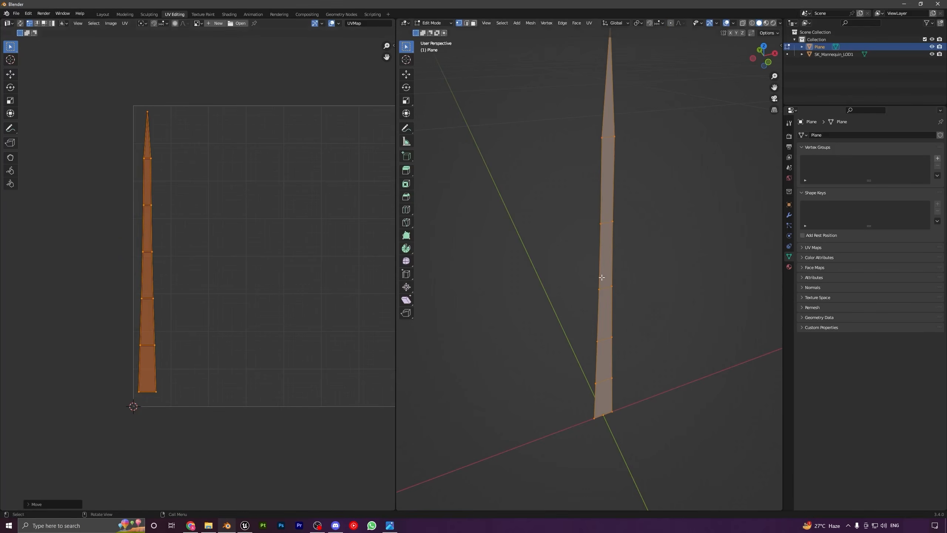
# Check the unwrapped blade from several angles and return to the Layout workspace
pyautogui.scroll(-6, 603, 274)
pyautogui.moveTo(616, 254); pyautogui.dragTo(590, 290, button='middle')
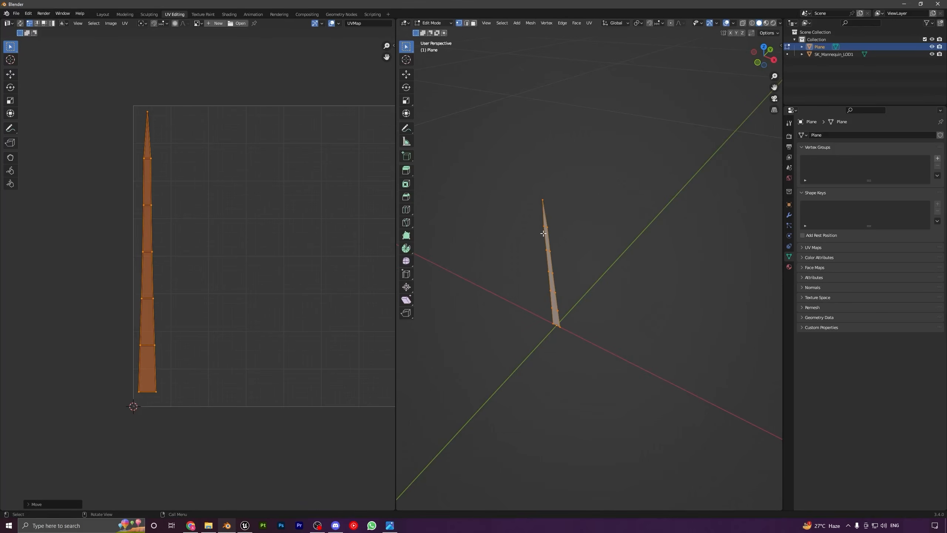
pyautogui.press('Tab')
pyautogui.press('Tab')
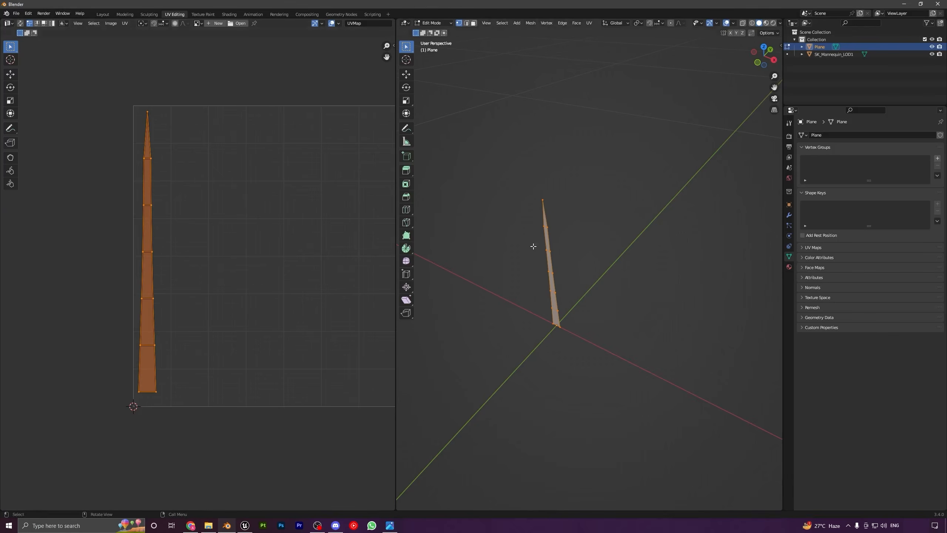
pyautogui.moveTo(533, 245); pyautogui.dragTo(587, 240, button='middle')
pyautogui.moveTo(586, 296); pyautogui.dragTo(600, 259, button='middle')
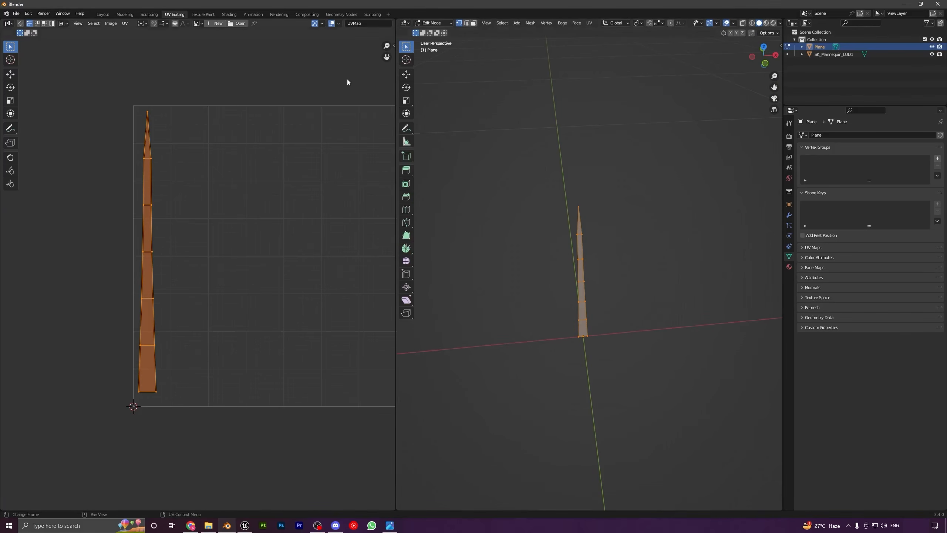
pyautogui.click(103, 15)
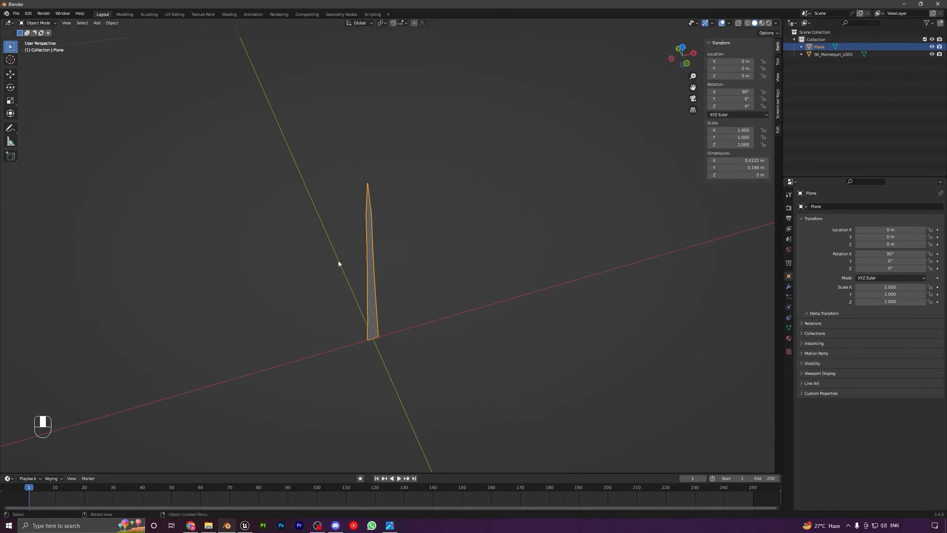
pyautogui.moveTo(338, 260); pyautogui.dragTo(339, 233, button='middle')
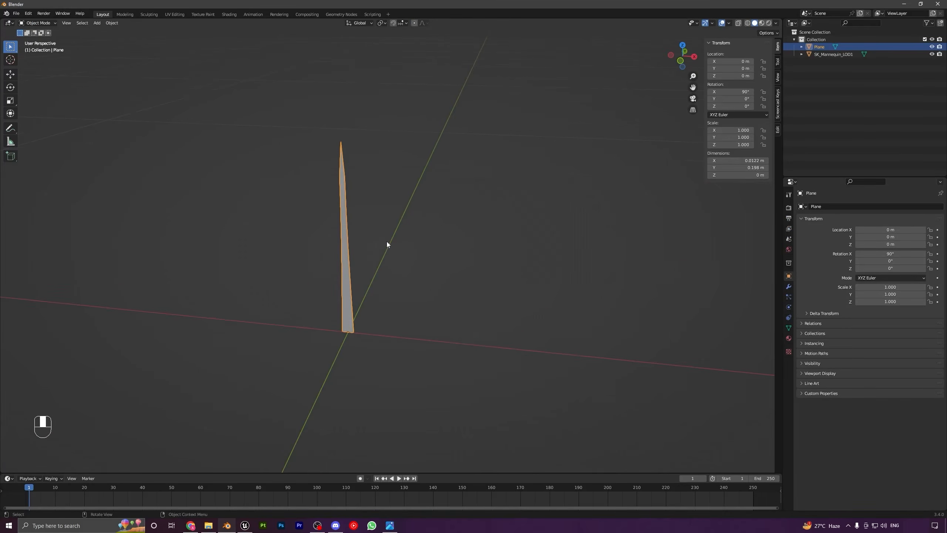
pyautogui.scroll(-8, 403, 234)
pyautogui.moveTo(404, 233); pyautogui.dragTo(418, 239, button='middle')
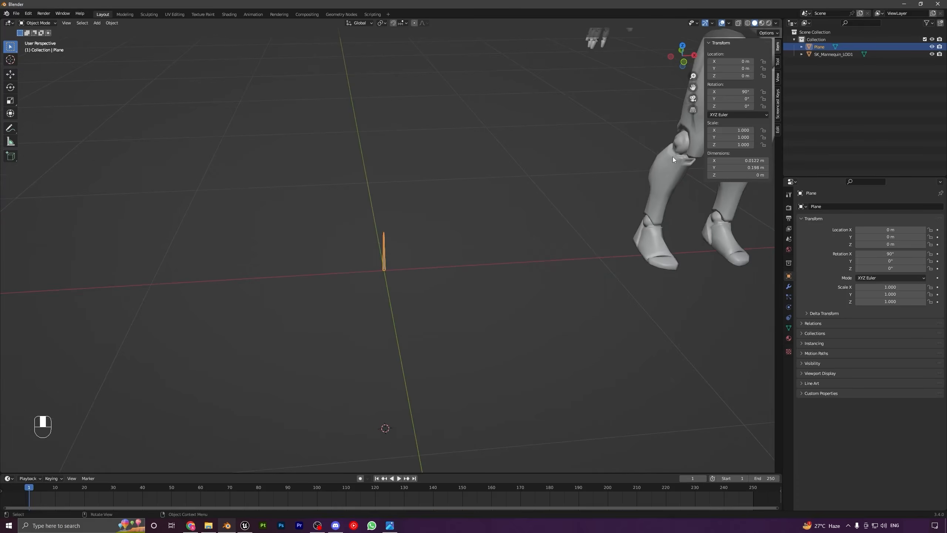
# Select the mannequin and try hiding and unhiding it in the scene
pyautogui.click(672, 160)
pyautogui.moveTo(660, 174); pyautogui.dragTo(567, 205, button='middle')
pyautogui.press('h')
pyautogui.hotkey('alt', 'h')
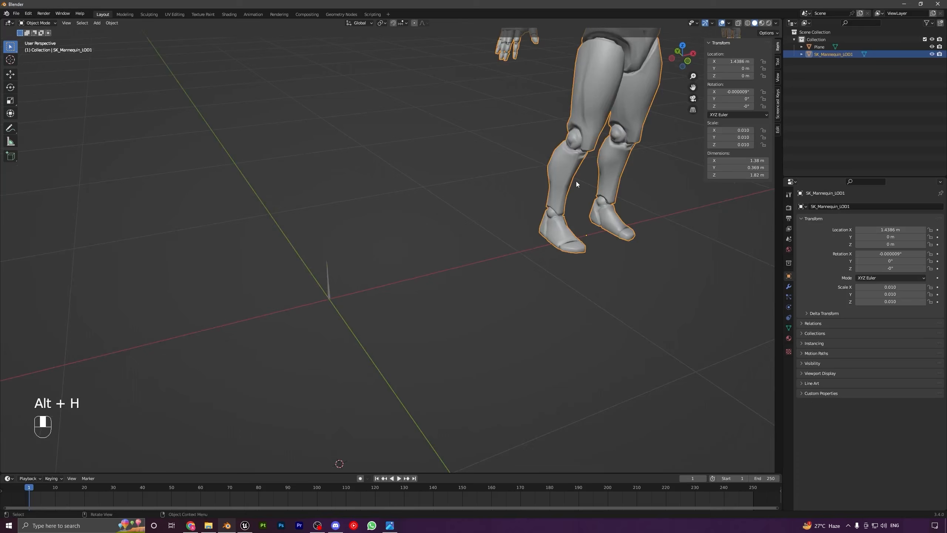
pyautogui.click(932, 54)
pyautogui.click(933, 54)
pyautogui.click(932, 54)
pyautogui.click(932, 54)
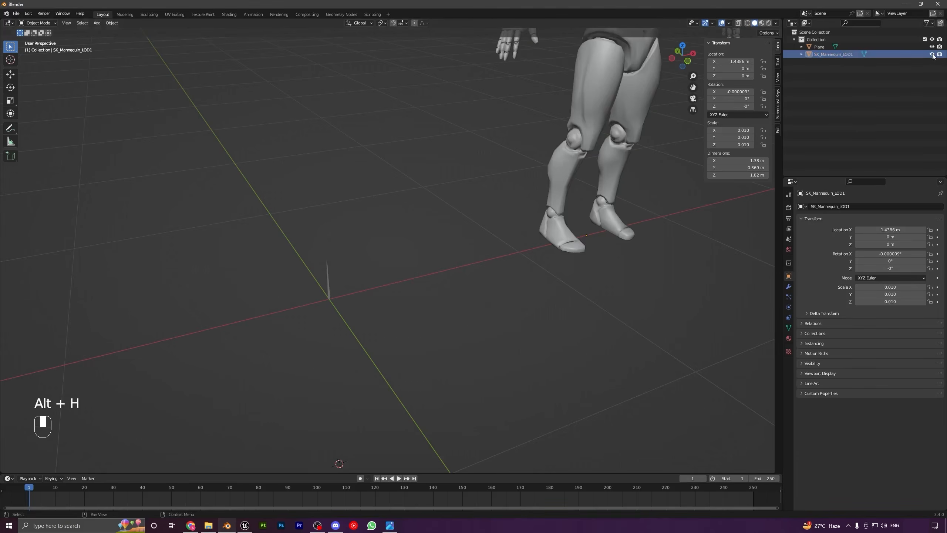
# Hide the mannequin and select the grass blade
pyautogui.click(932, 54)
pyautogui.moveTo(286, 271); pyautogui.dragTo(399, 258, button='middle')
pyautogui.click(402, 266)
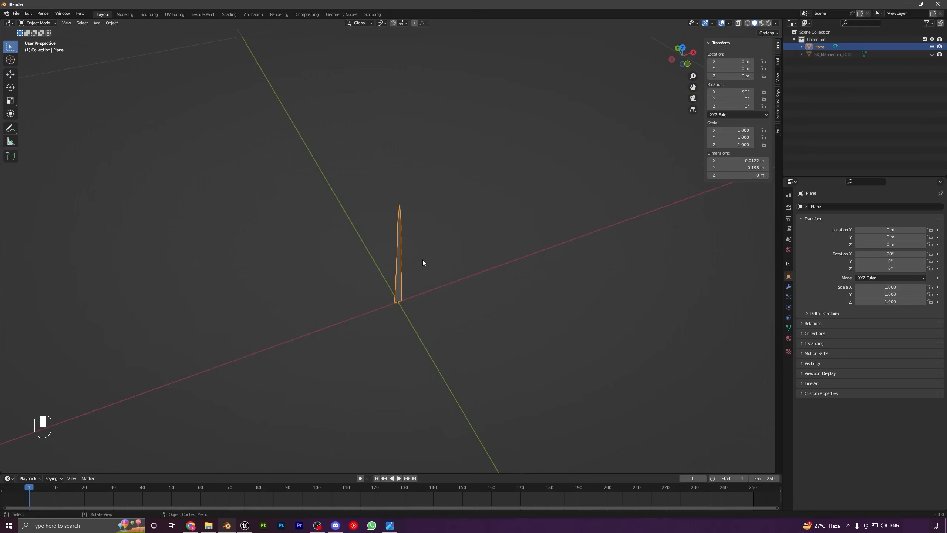
# Examine the grass blade's flat profile in the front, top and right orthographic views
pyautogui.press('KP_1')
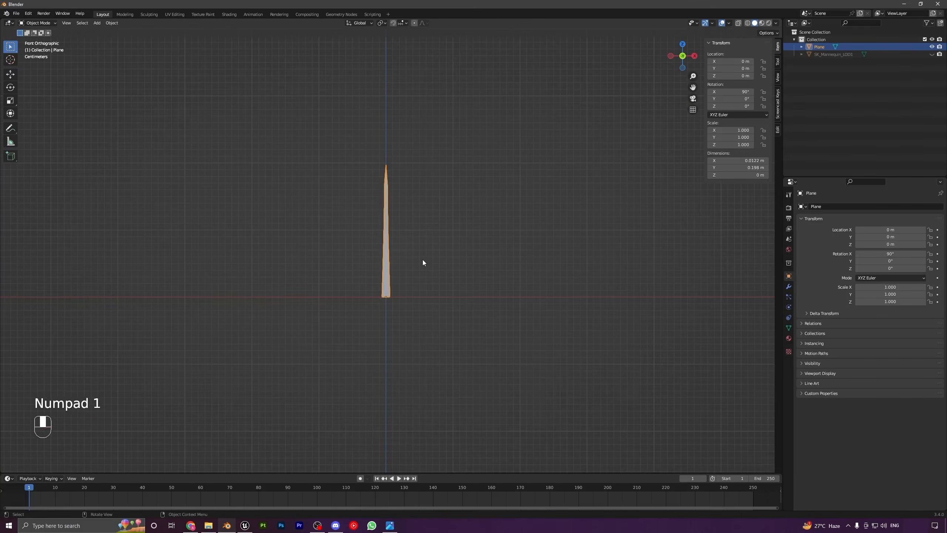
pyautogui.press('KP_3')
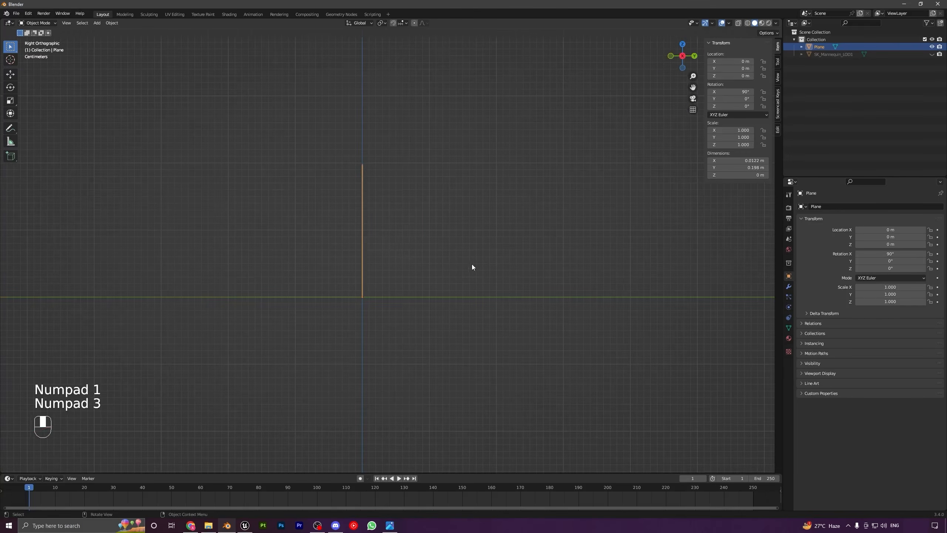
pyautogui.scroll(-5, 430, 217)
pyautogui.moveTo(431, 218); pyautogui.dragTo(420, 246, button='middle')
pyautogui.press('KP_1')
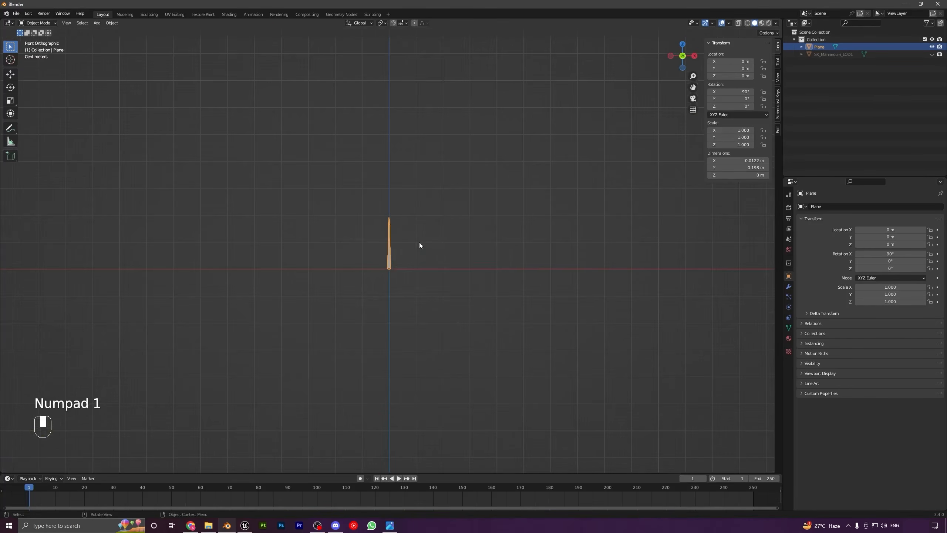
pyautogui.press('KP_7')
pyautogui.press('KP_3')
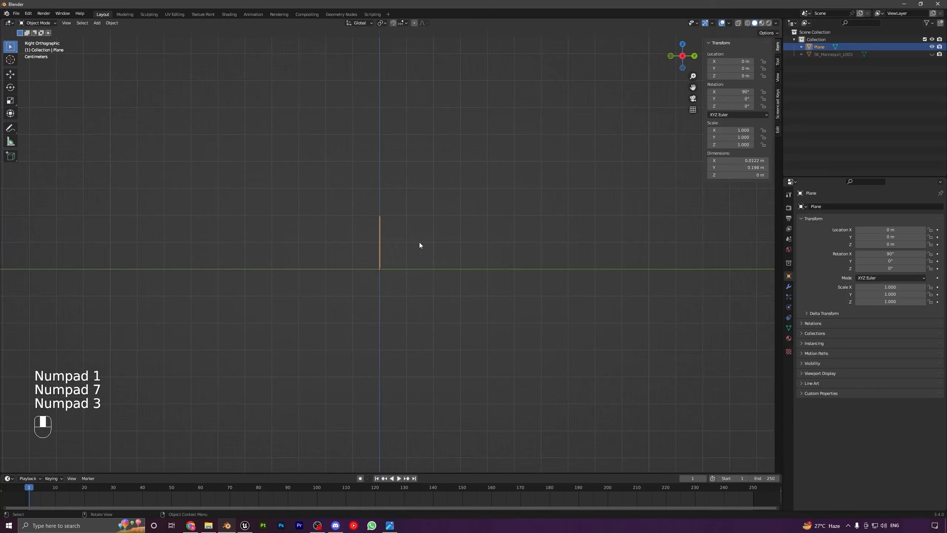
pyautogui.scroll(4, 372, 234)
pyautogui.scroll(3, 372, 231)
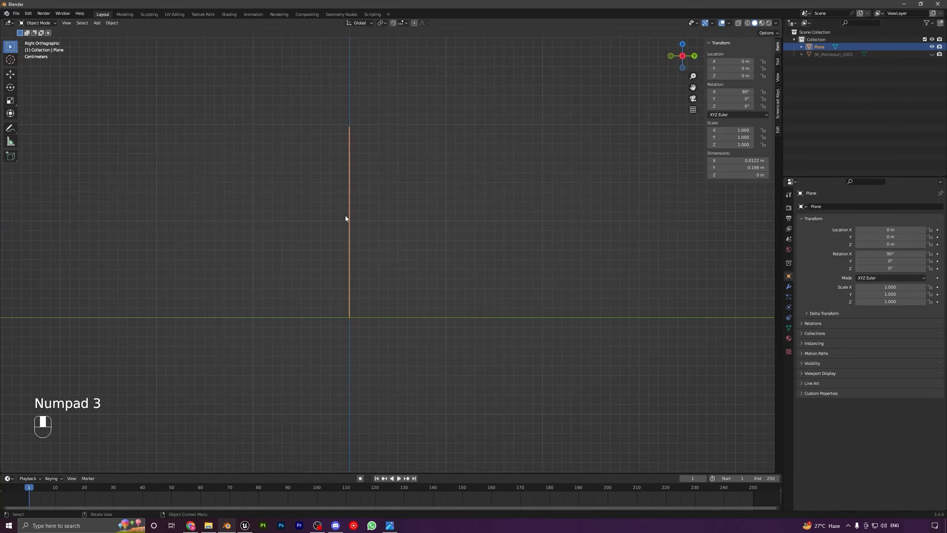
pyautogui.click(345, 214)
pyautogui.moveTo(345, 214); pyautogui.dragTo(382, 249)
pyautogui.scroll(-4, 379, 247)
pyautogui.keyDown('shift'); pyautogui.moveTo(380, 249); pyautogui.dragTo(429, 261, button='middle'); pyautogui.keyUp('shift')
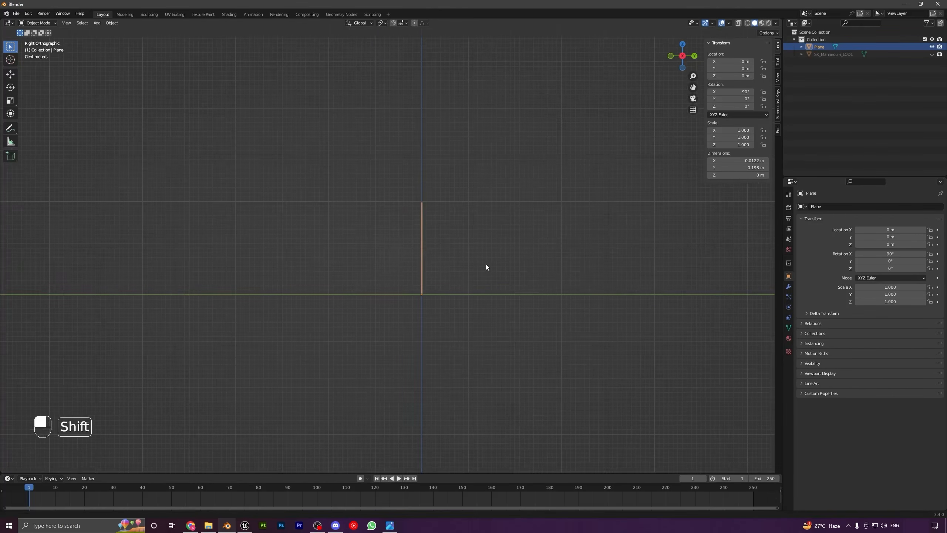
# Duplicate the grass blade and place the copy about 0.04 m along negative Y
pyautogui.hotkey('shift', 'd')
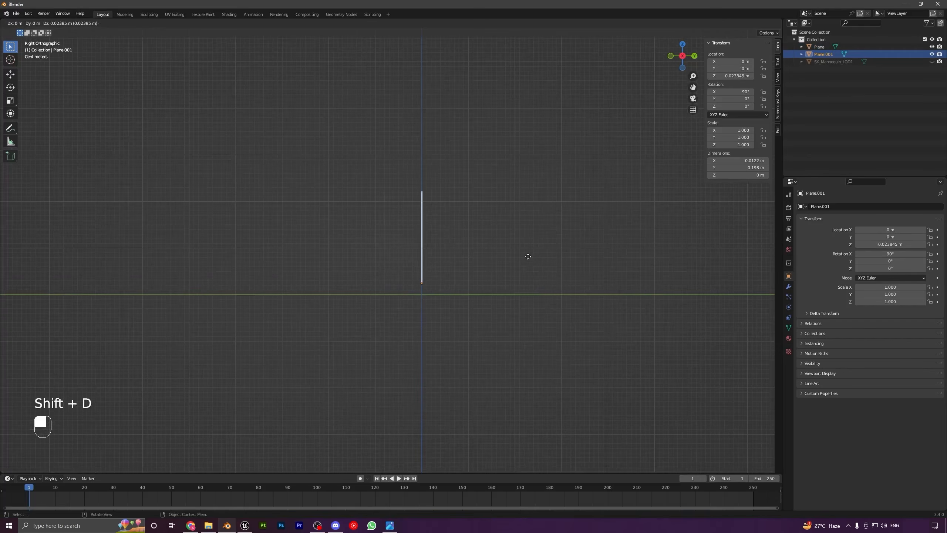
pyautogui.press('y')
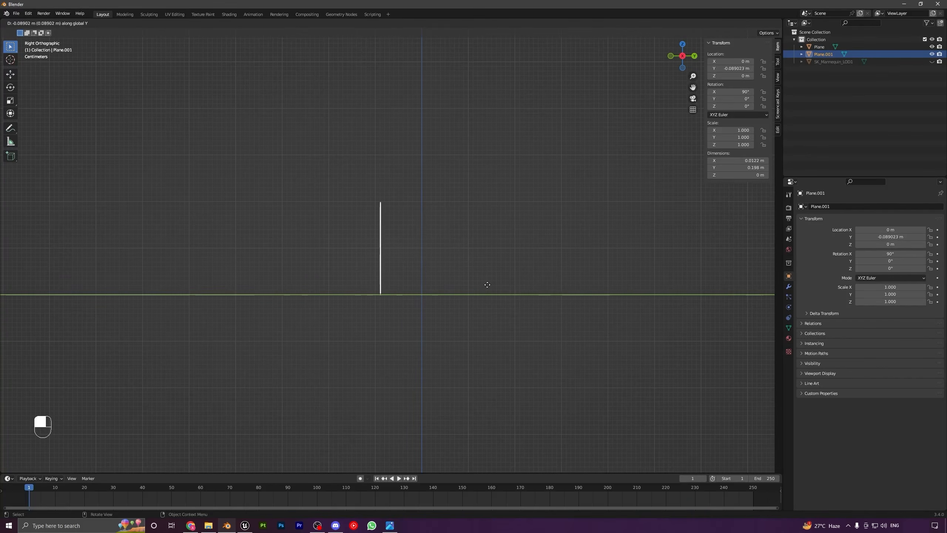
pyautogui.click(461, 282)
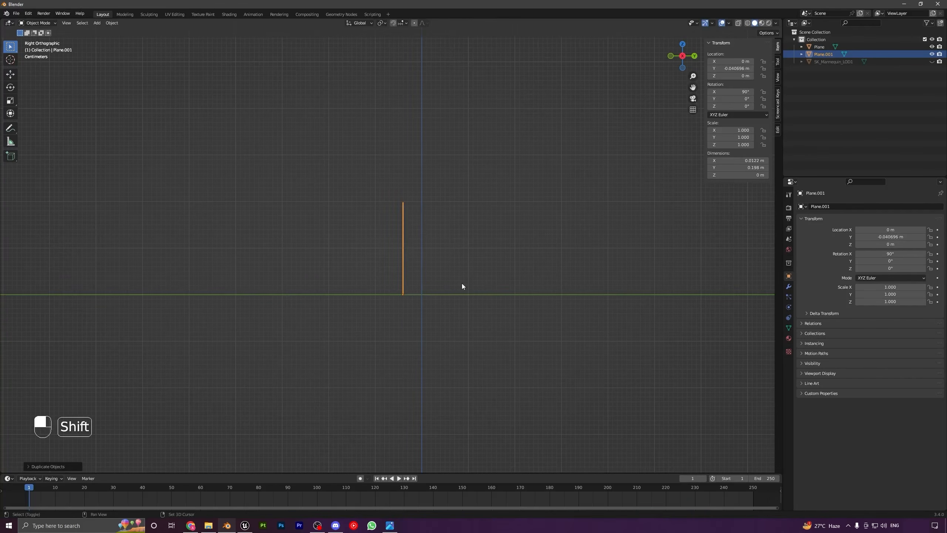
pyautogui.moveTo(462, 283); pyautogui.dragTo(390, 149, button='middle')
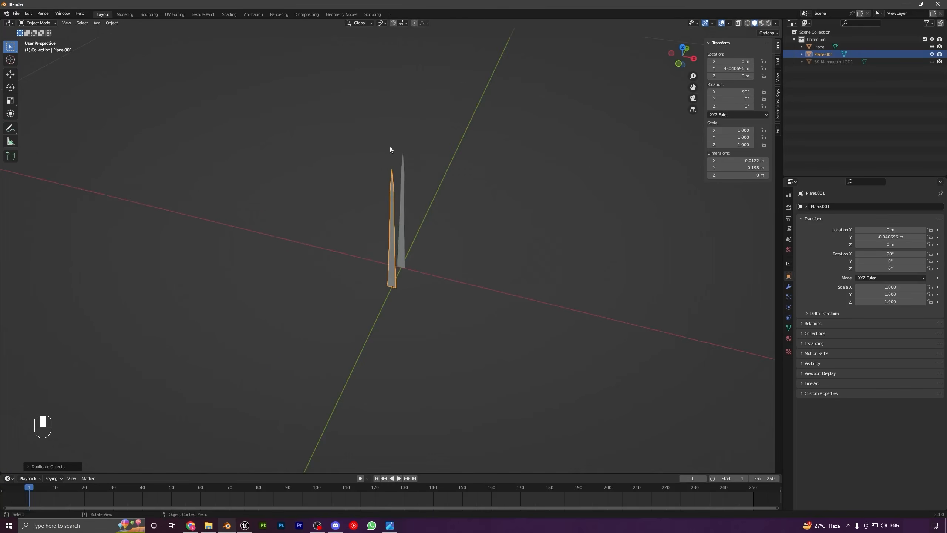
pyautogui.moveTo(417, 219); pyautogui.dragTo(424, 120, button='middle')
# Enter Edit Mode on the blade copy, turn on proportional editing and select the vertices of its tip section
pyautogui.press('Tab')
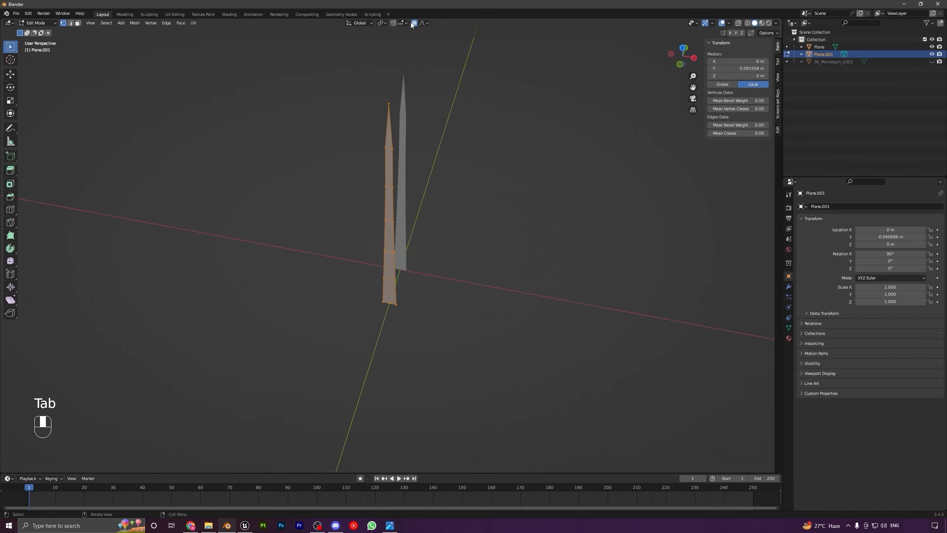
pyautogui.moveTo(379, 95); pyautogui.dragTo(405, 122)
pyautogui.moveTo(374, 96); pyautogui.dragTo(414, 157)
pyautogui.moveTo(420, 153); pyautogui.dragTo(396, 156, button='middle')
pyautogui.moveTo(374, 91); pyautogui.dragTo(445, 167)
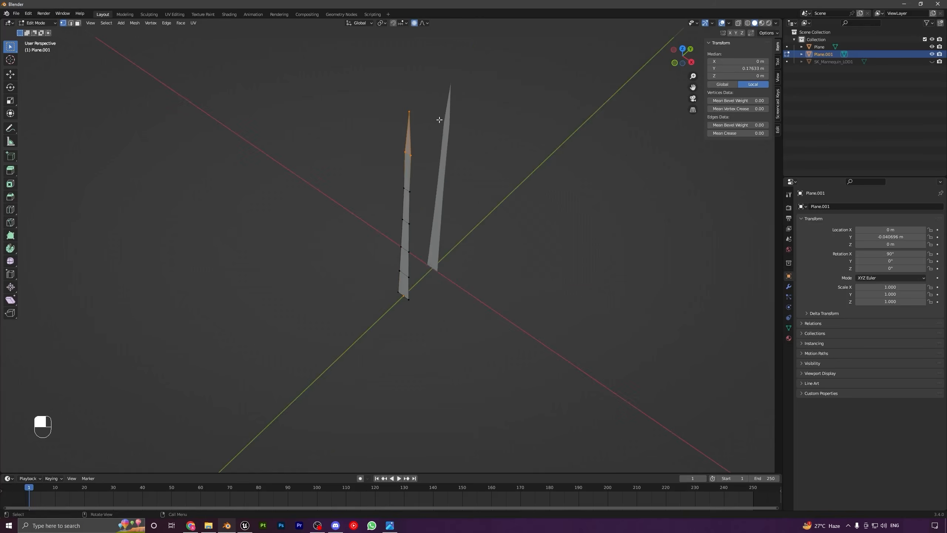
pyautogui.press('r')
pyautogui.press('x')
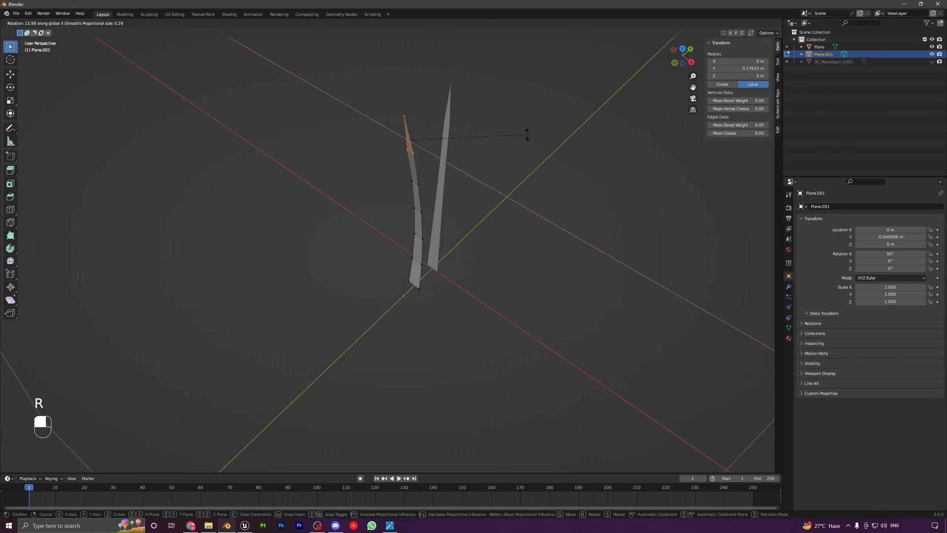
pyautogui.rightClick(511, 124)
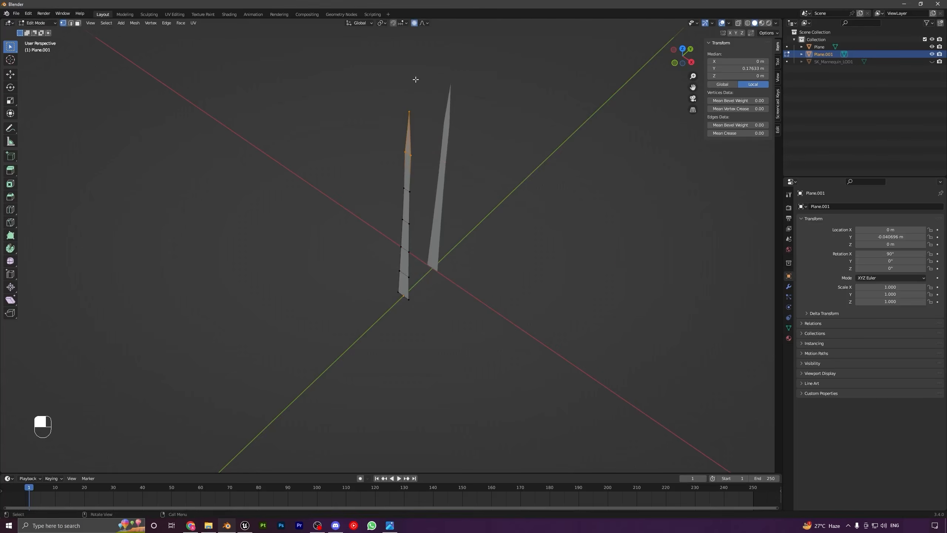
pyautogui.click(422, 23)
pyautogui.click(414, 56)
pyautogui.press('r')
pyautogui.press('x')
pyautogui.scroll(9, 487, 188)
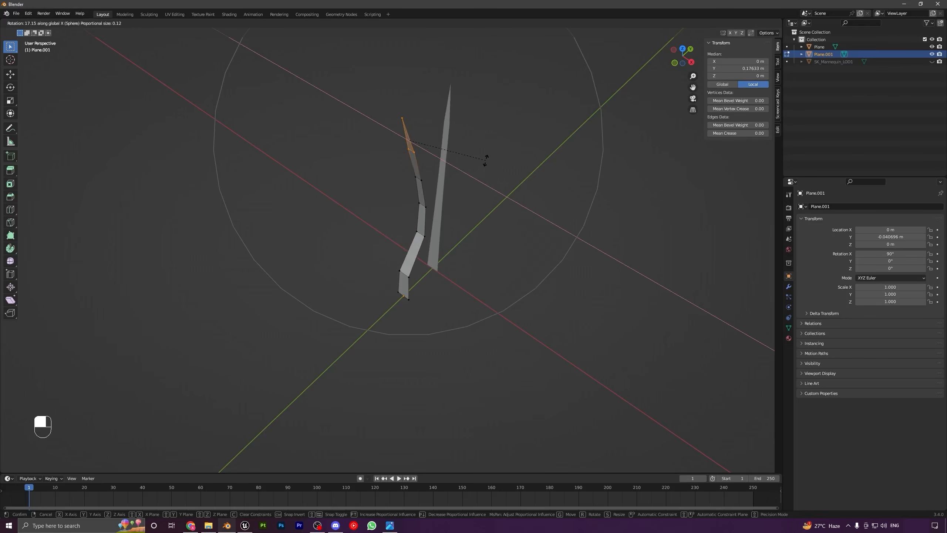
pyautogui.press('Escape')
# Rotate the copy's tip about 17° around X using Smooth proportional falloff with size 0.11, and check the bend from the side
pyautogui.click(426, 23)
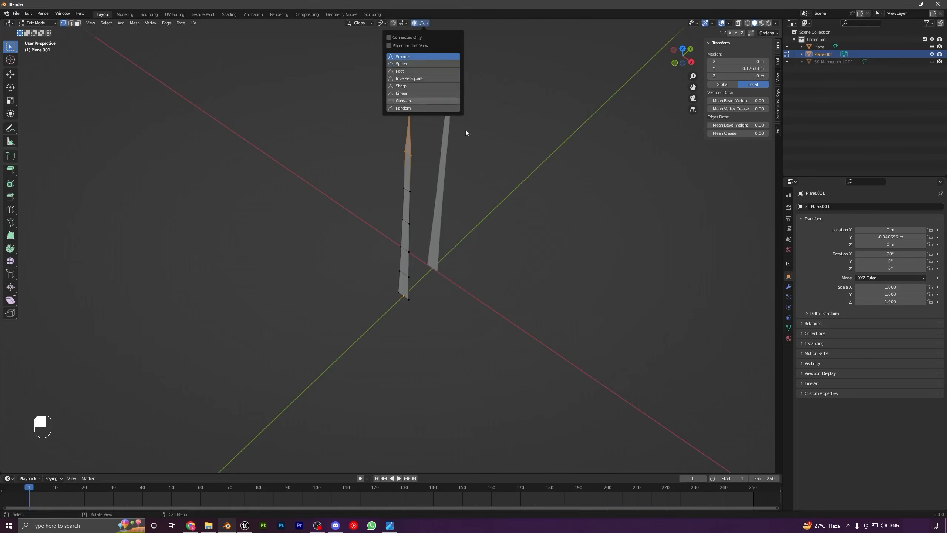
pyautogui.press('r')
pyautogui.press('x')
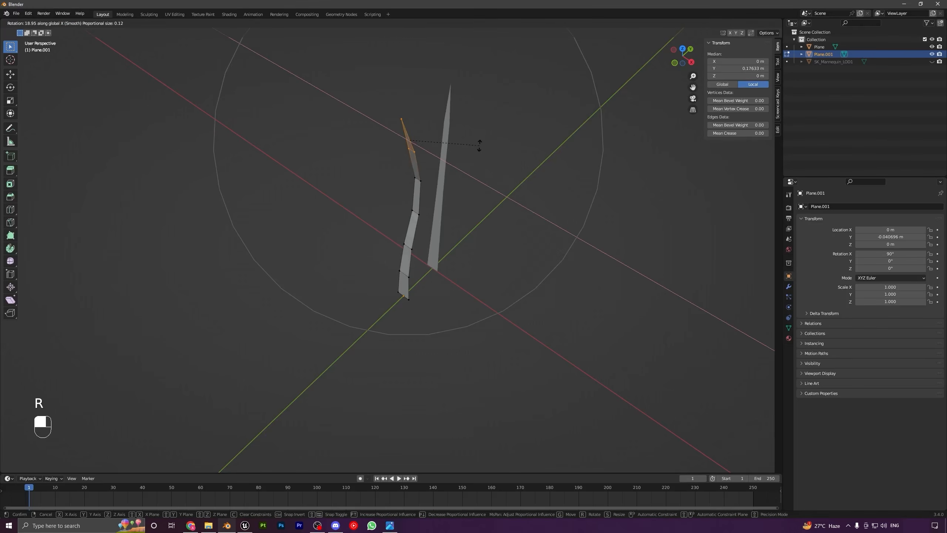
pyautogui.scroll(1, 479, 145)
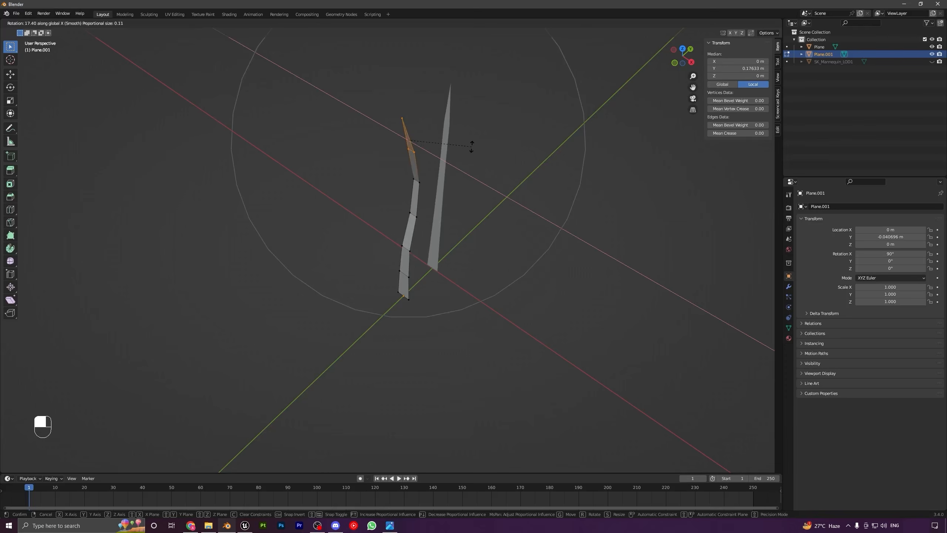
pyautogui.click(471, 145)
pyautogui.moveTo(465, 152); pyautogui.dragTo(421, 205, button='middle')
pyautogui.press('Tab')
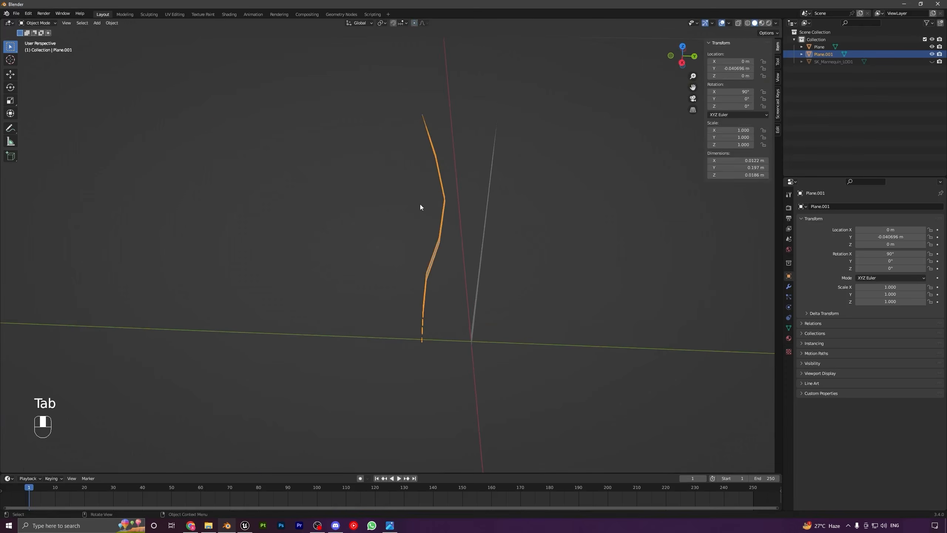
pyautogui.press('KP_1')
pyautogui.press('KP_3')
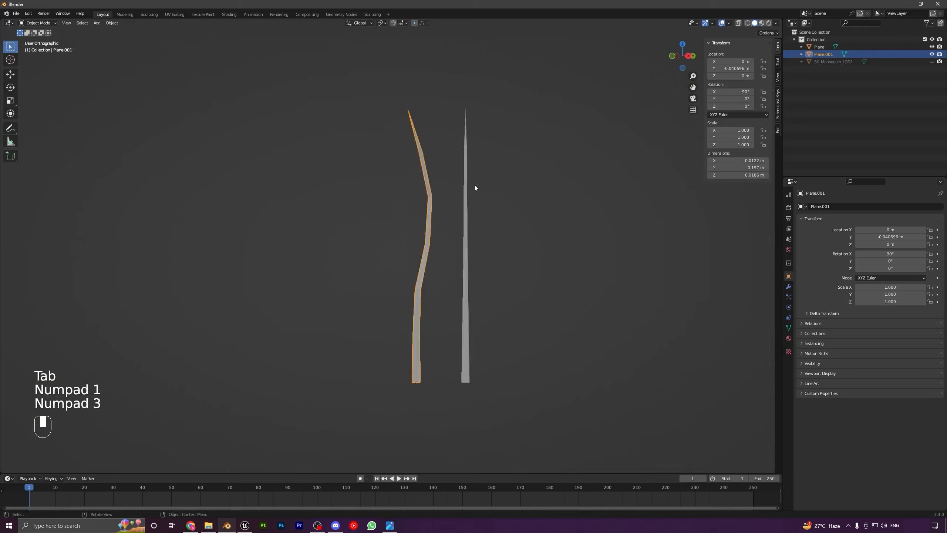
# Turn off proportional editing and try edge-sliding the blade copy's upper vertices in the right view
pyautogui.press('Tab')
pyautogui.moveTo(377, 81); pyautogui.dragTo(496, 254)
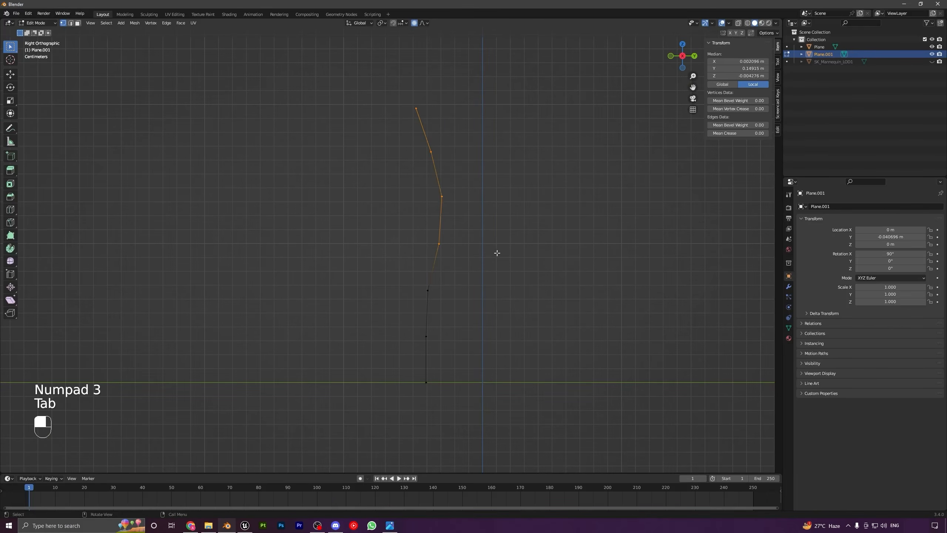
pyautogui.press('g')
pyautogui.click(413, 60)
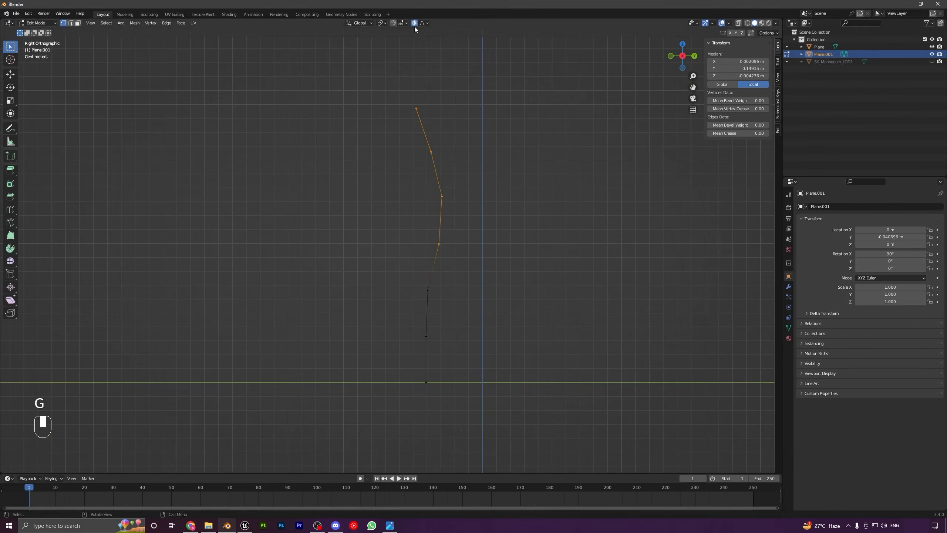
pyautogui.press('g')
pyautogui.press('g')
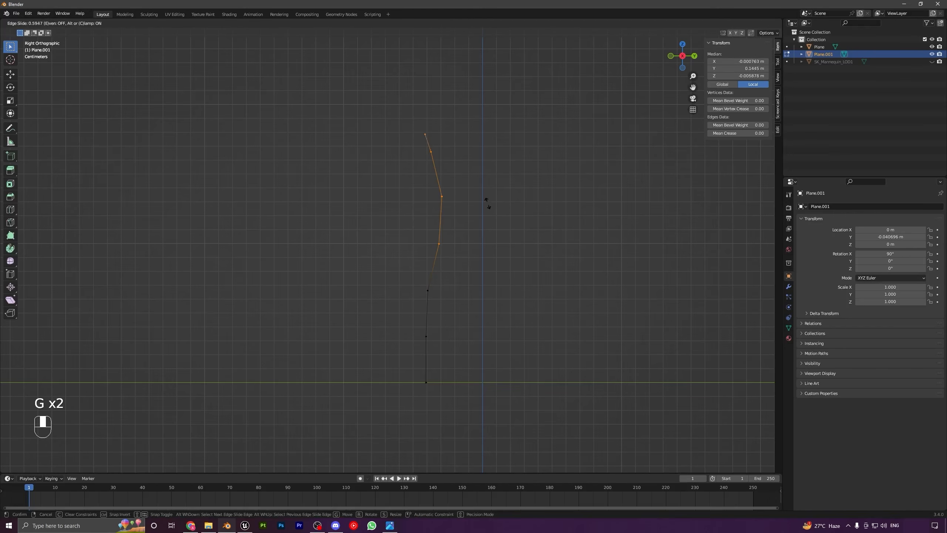
pyautogui.click(514, 203)
pyautogui.click(493, 196)
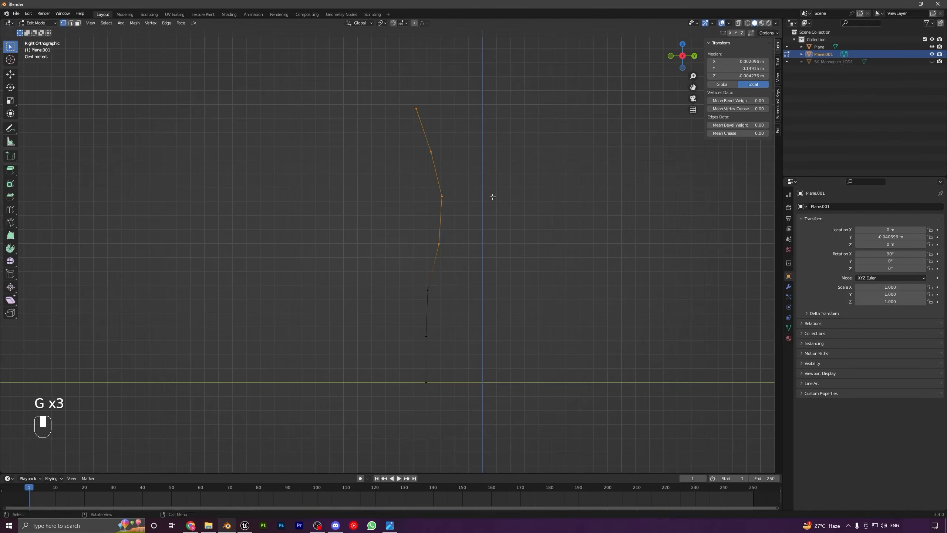
pyautogui.moveTo(530, 141); pyautogui.dragTo(507, 226, button='middle')
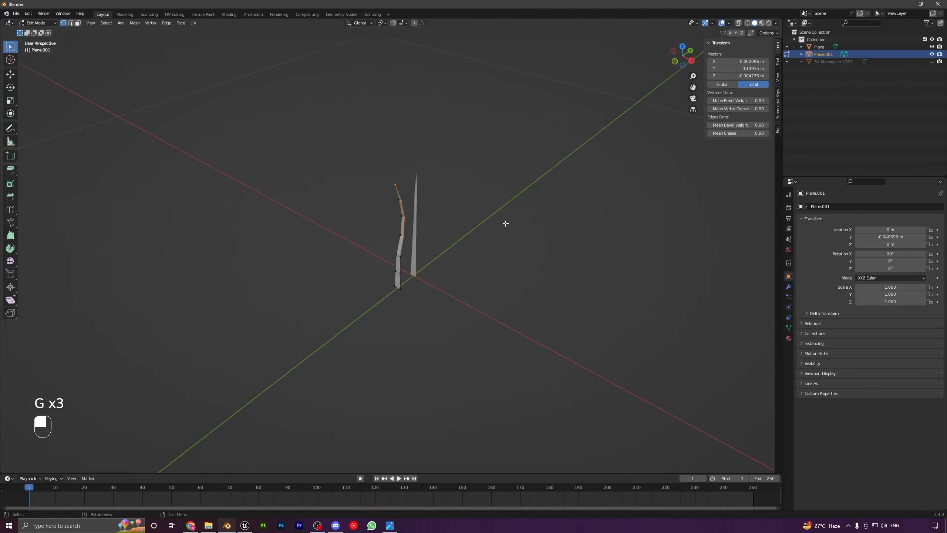
pyautogui.click(445, 236)
pyautogui.press('KP_3')
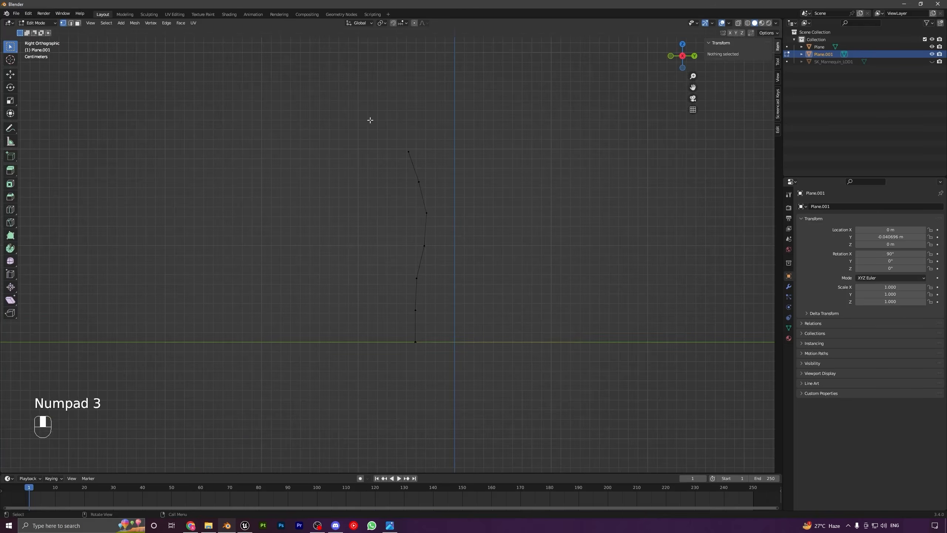
pyautogui.moveTo(370, 120); pyautogui.dragTo(500, 297)
pyautogui.moveTo(482, 269); pyautogui.dragTo(450, 243, button='middle')
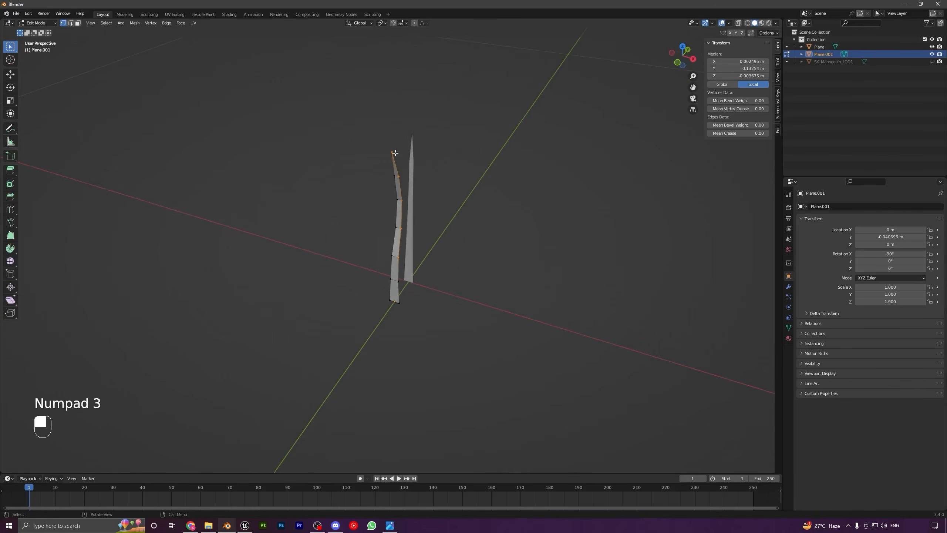
pyautogui.click(491, 211)
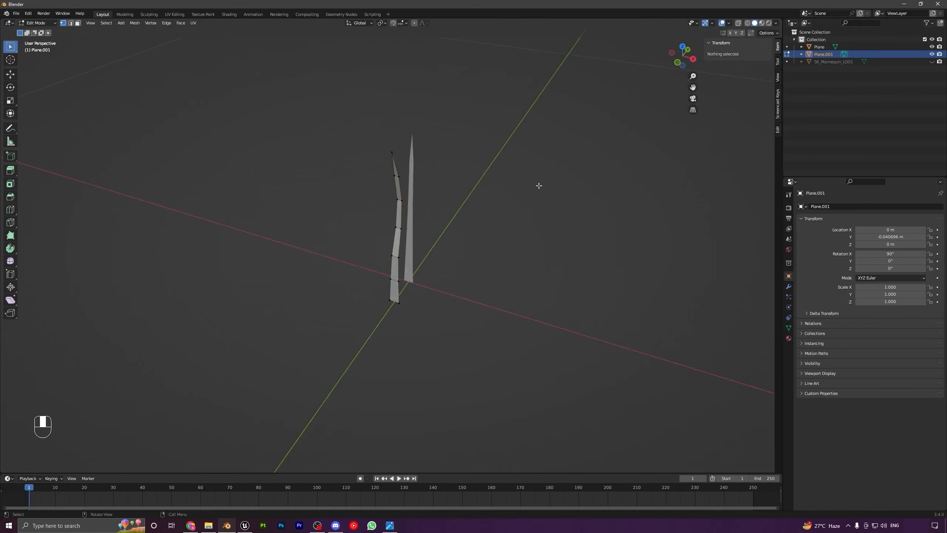
# Turn on X-ray and move the copy's upper five vertex rows about 0.018 m along negative Y
pyautogui.click(739, 23)
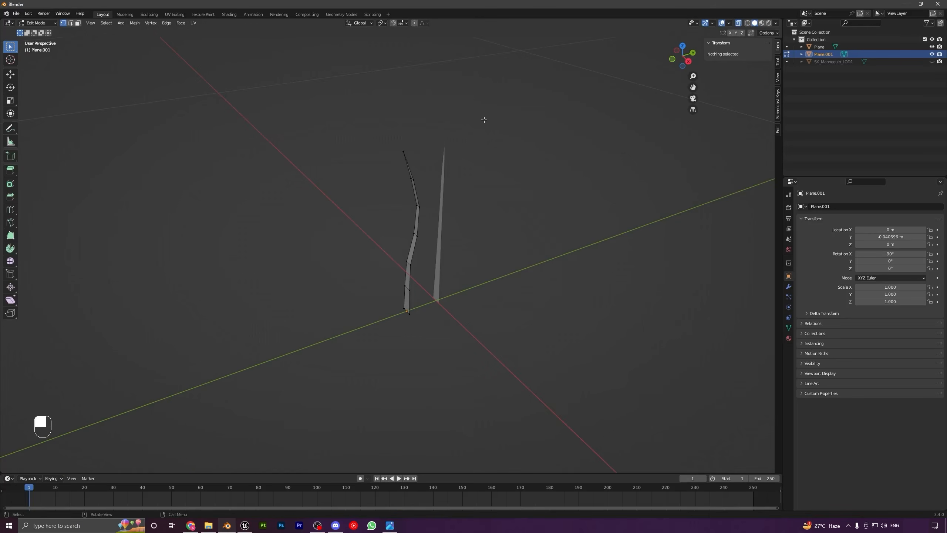
pyautogui.press('KP_3')
pyautogui.moveTo(361, 126); pyautogui.dragTo(499, 308)
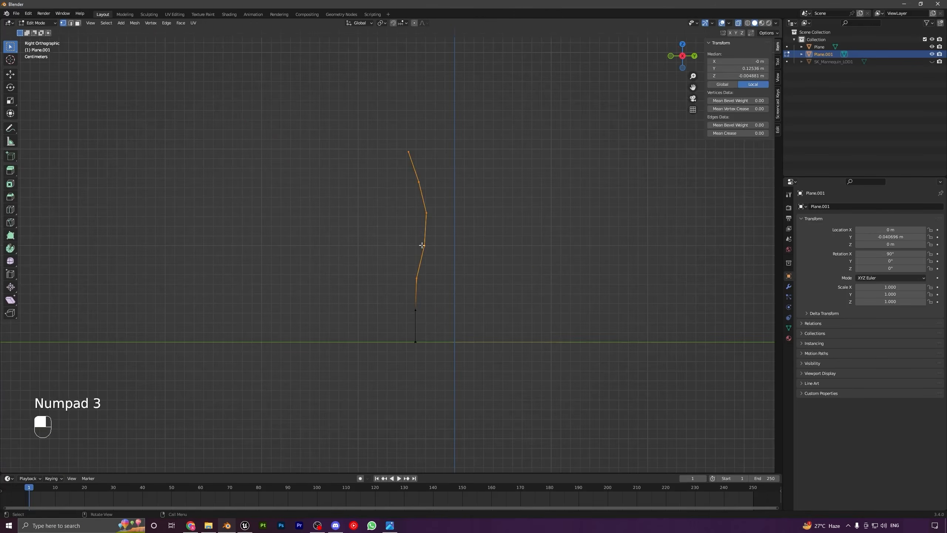
pyautogui.moveTo(499, 308); pyautogui.dragTo(451, 262, button='middle')
pyautogui.press('KP_3')
pyautogui.press('g')
pyautogui.press('y')
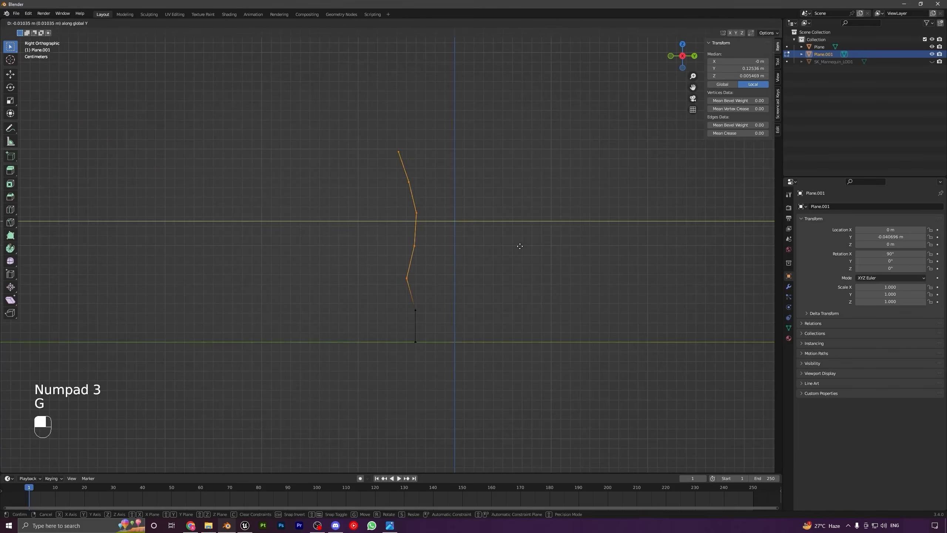
pyautogui.click(513, 247)
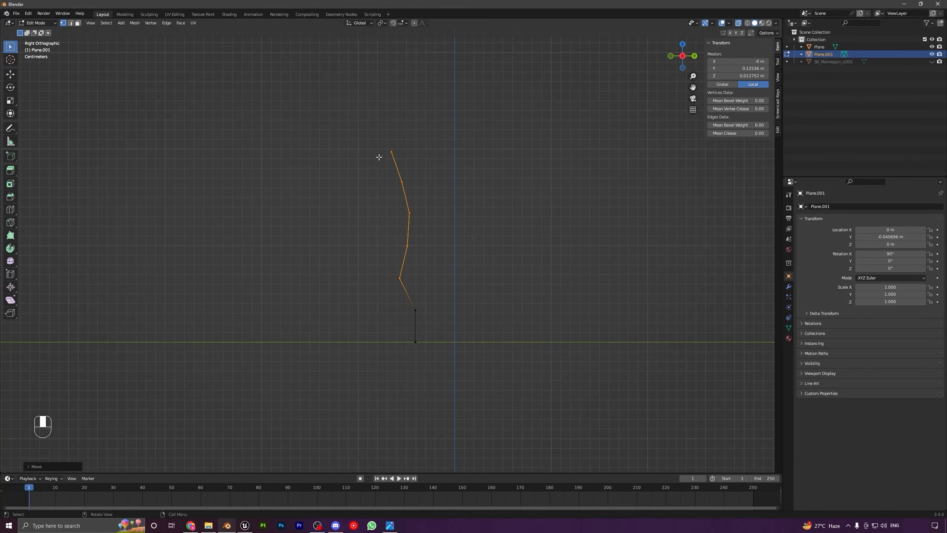
# Shift the copy's upper rows slightly along negative Y and move the third row from the base toward positive Y
pyautogui.press('g')
pyautogui.press('y')
pyautogui.click(440, 218)
pyautogui.moveTo(387, 253); pyautogui.dragTo(415, 302)
pyautogui.press('g')
pyautogui.press('y')
pyautogui.click(431, 288)
# Move the copy's top four vertex rows about 0.01 m along positive Y to smooth the bend
pyautogui.moveTo(372, 136); pyautogui.dragTo(438, 253)
pyautogui.press('g')
pyautogui.press('y')
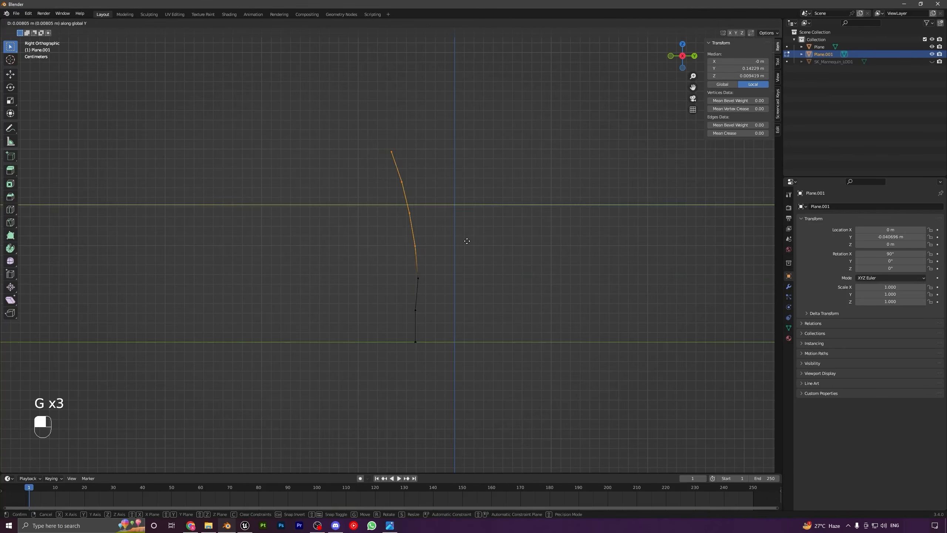
pyautogui.click(446, 271)
pyautogui.press('Tab')
pyautogui.press('Tab')
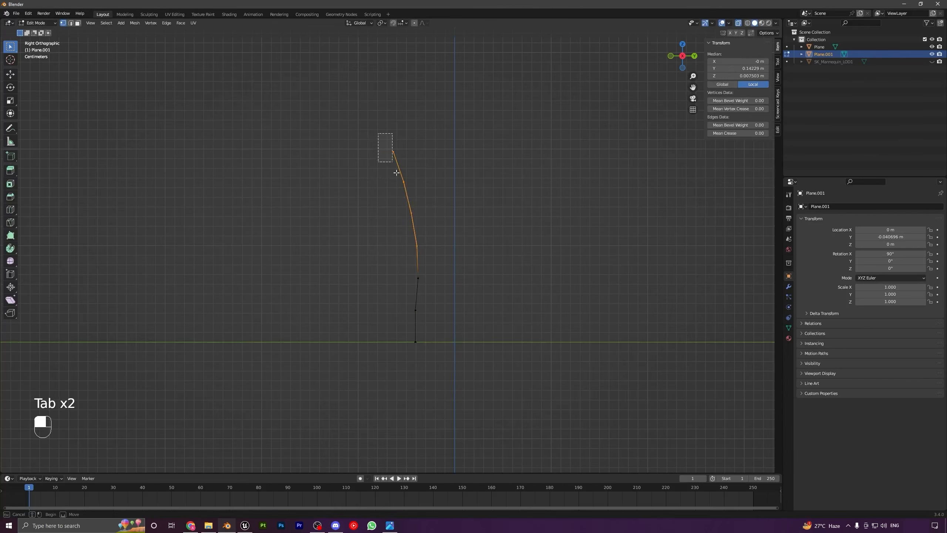
# Move the blade copy's top two vertex rows along negative Y and lower the tip to continue the bend
pyautogui.press('g')
pyautogui.click(412, 207)
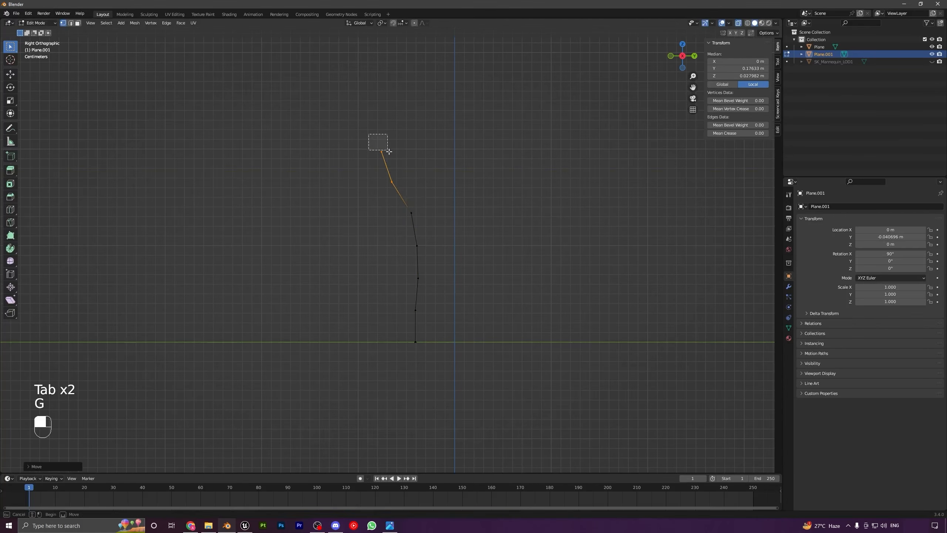
pyautogui.press('g')
pyautogui.moveTo(389, 152); pyautogui.dragTo(421, 225)
pyautogui.click(388, 167)
pyautogui.press('g')
pyautogui.click(400, 186)
# Refine the upper bend and shift the blade copy's middle two vertex rows slightly along positive Y
pyautogui.press('g')
pyautogui.click(404, 166)
pyautogui.press('g')
pyautogui.click(422, 223)
pyautogui.press('g')
pyautogui.click(437, 282)
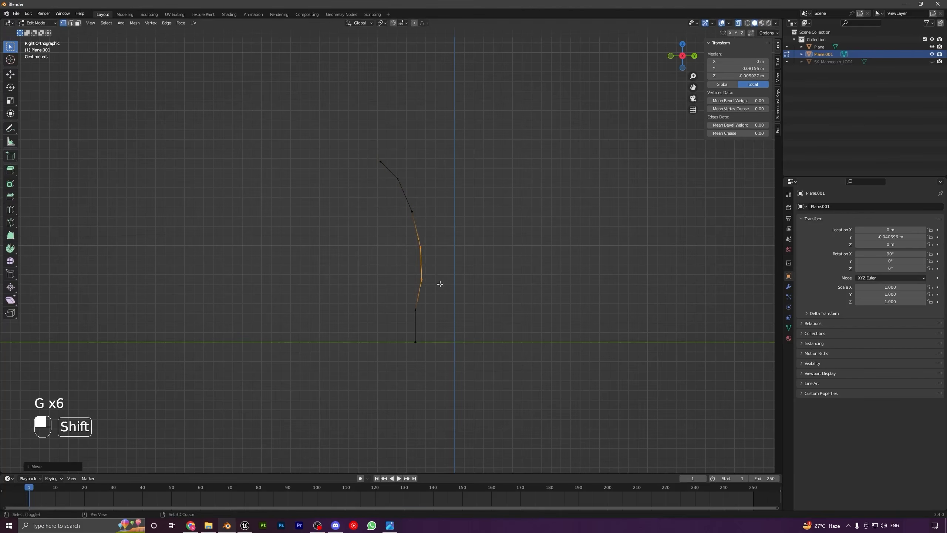
# Move the blade copy's lowest two vertex rows about 0.008 m along positive Y
pyautogui.moveTo(405, 302); pyautogui.dragTo(441, 360)
pyautogui.press('g')
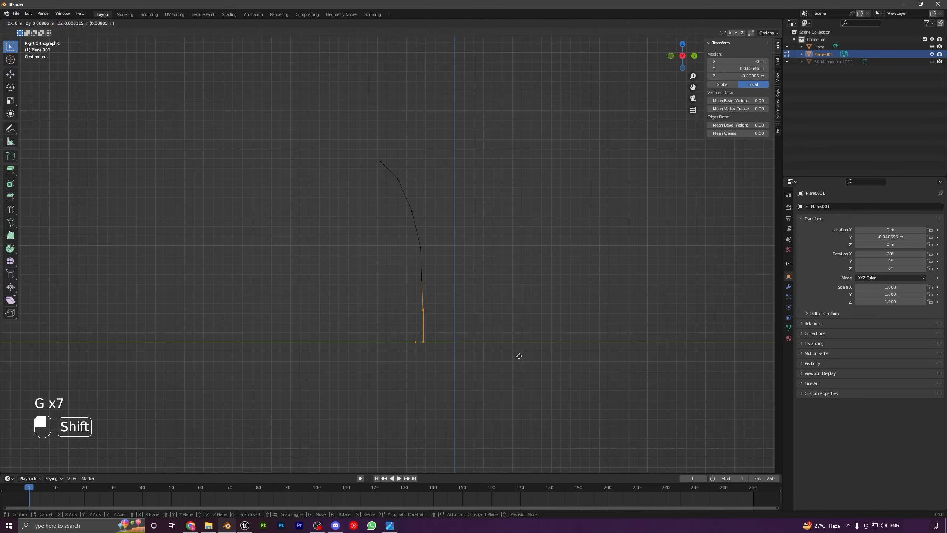
pyautogui.click(519, 356)
# Lower the copy's top three vertex rows about 0.021 m, shift them about 0.007 m along negative Y, and reposition the tip
pyautogui.moveTo(364, 144); pyautogui.dragTo(437, 235)
pyautogui.press('g')
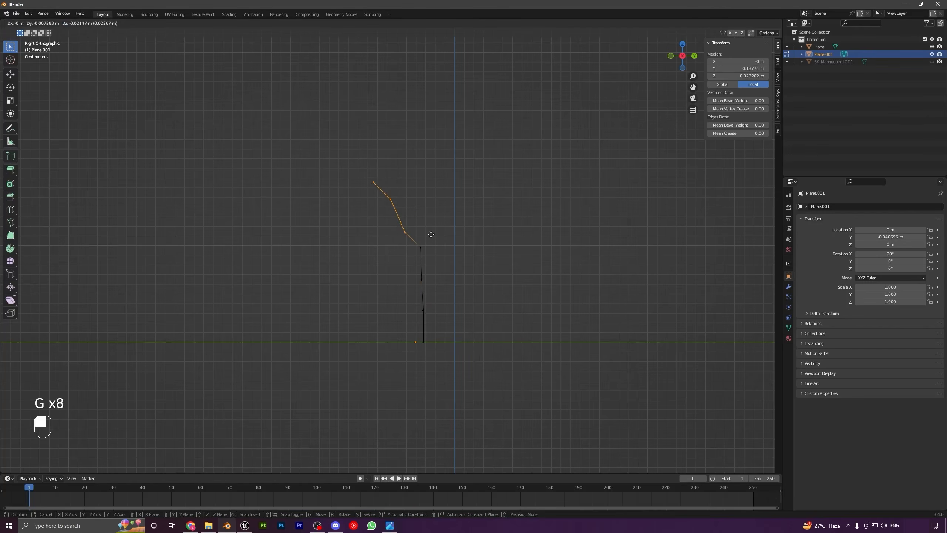
pyautogui.click(431, 234)
pyautogui.moveTo(368, 172); pyautogui.dragTo(386, 190)
pyautogui.press('g')
pyautogui.click(381, 190)
pyautogui.press('g')
# Reposition the copy's middle and lower vertex rows to even out their spacing along the curve, then leave Edit Mode
pyautogui.moveTo(399, 227); pyautogui.dragTo(429, 288)
pyautogui.click(424, 230)
pyautogui.press('g')
pyautogui.keyDown('shift'); pyautogui.click(427, 282); pyautogui.keyUp('shift')
pyautogui.press('g')
pyautogui.keyDown('shift'); pyautogui.click(455, 309); pyautogui.keyUp('shift')
pyautogui.press('Tab')
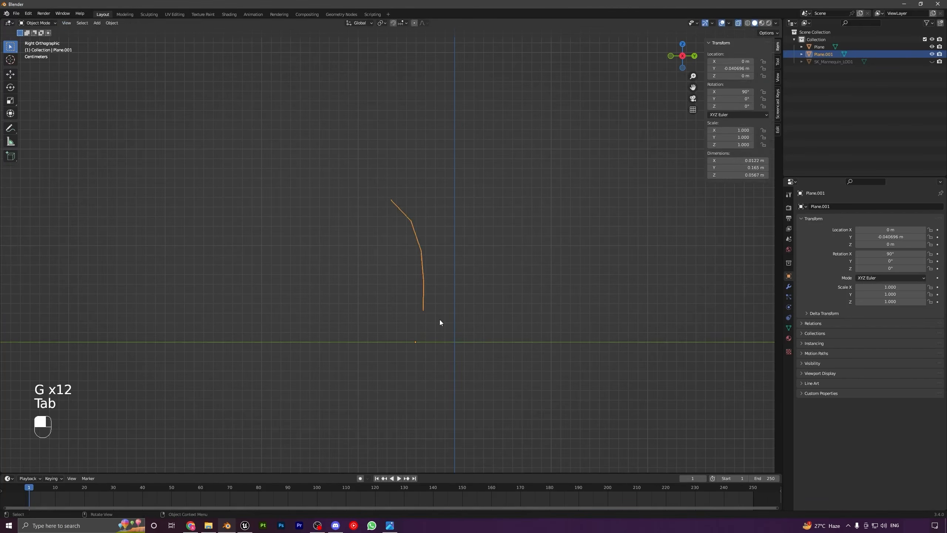
# Nudge the copy's top two vertex rows about 0.004 m upward and along positive Y, then fine-tune the tip
pyautogui.moveTo(440, 320); pyautogui.dragTo(309, 264, button='middle')
pyautogui.press('a')
pyautogui.press('a')
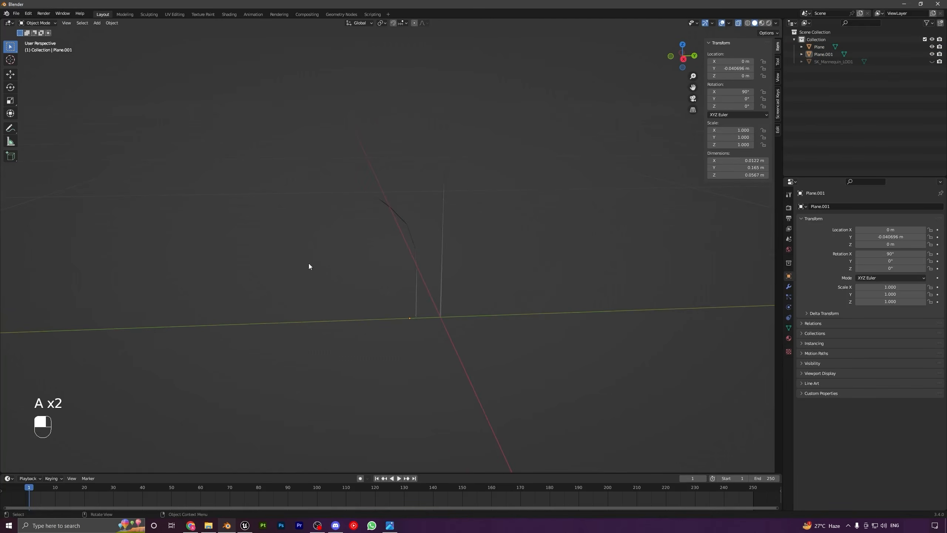
pyautogui.press('KP_3')
pyautogui.press('Tab')
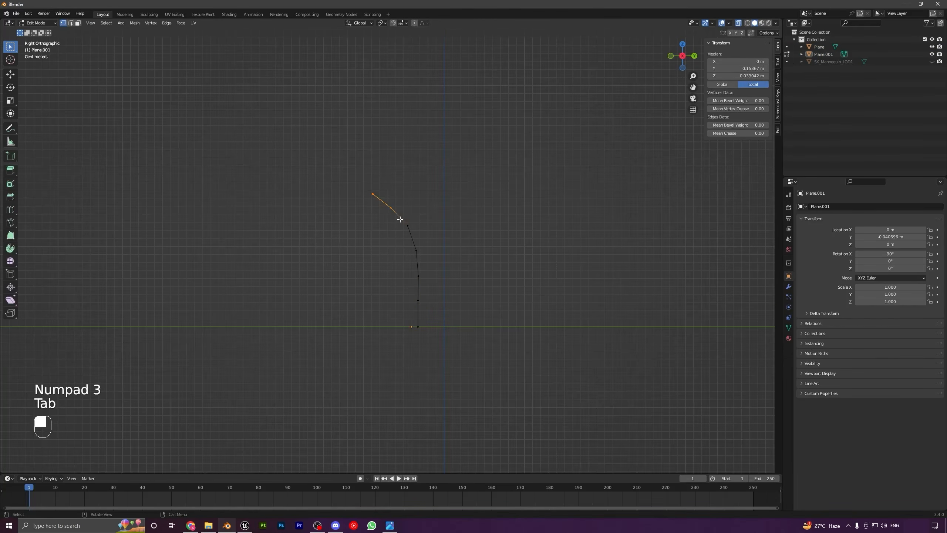
pyautogui.press('g')
pyautogui.click(434, 188)
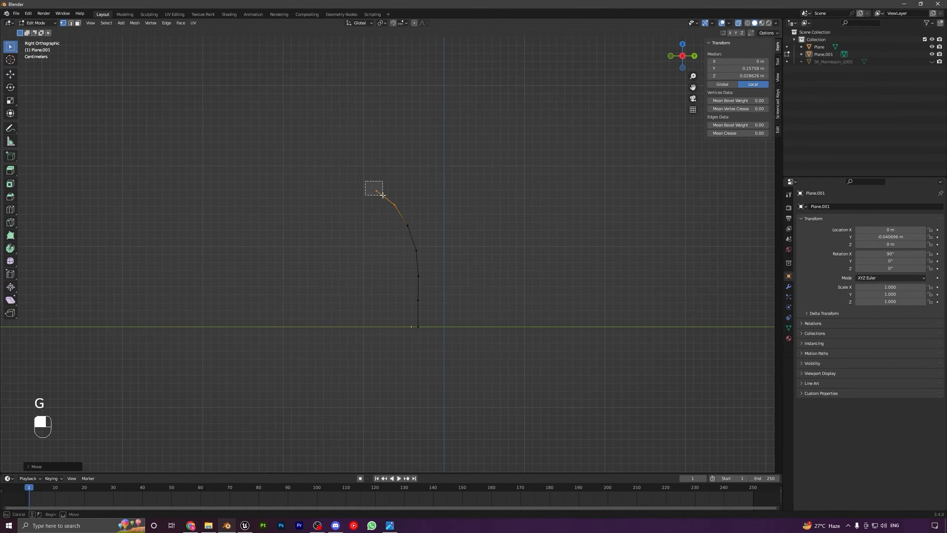
pyautogui.moveTo(383, 195); pyautogui.dragTo(383, 194)
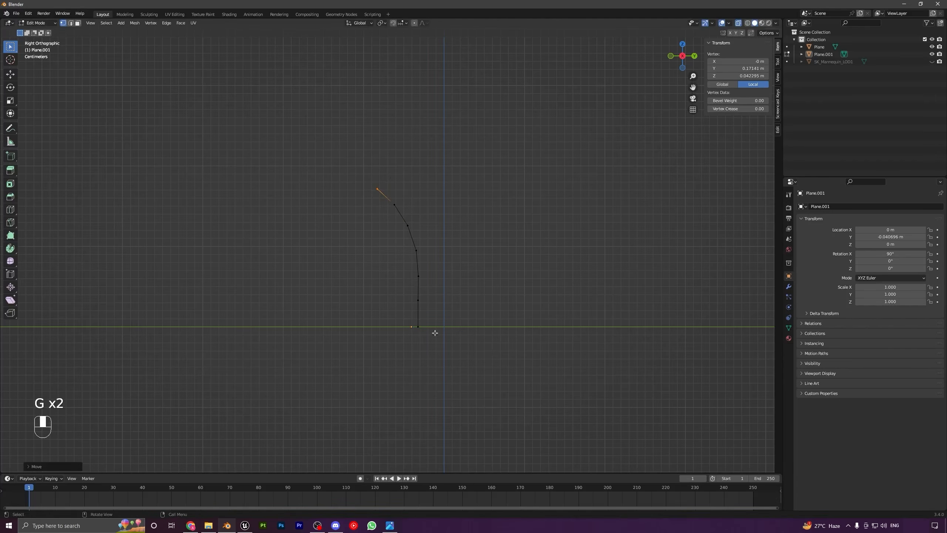
pyautogui.press('Tab')
# Open the original straight blade in Edit Mode and try rotating its tip vertex around the X axis
pyautogui.moveTo(405, 254); pyautogui.dragTo(316, 183, button='middle')
pyautogui.press('a')
pyautogui.press('a')
pyautogui.click(359, 218)
pyautogui.press('Tab')
pyautogui.click(316, 184)
pyautogui.press('r')
pyautogui.press('x')
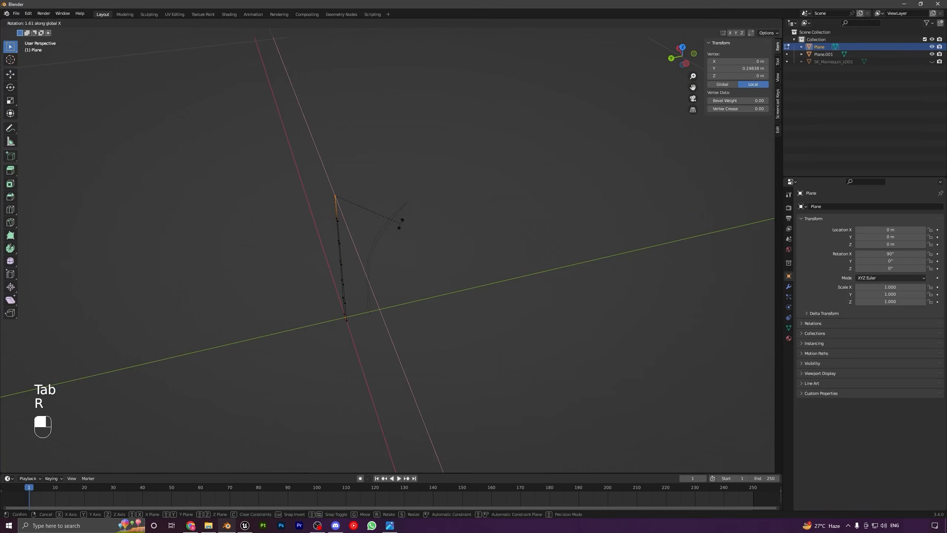
pyautogui.click(369, 194)
# Turn on proportional editing and rotate the original blade's upper vertices around the X axis to give it a slight bend
pyautogui.click(412, 21)
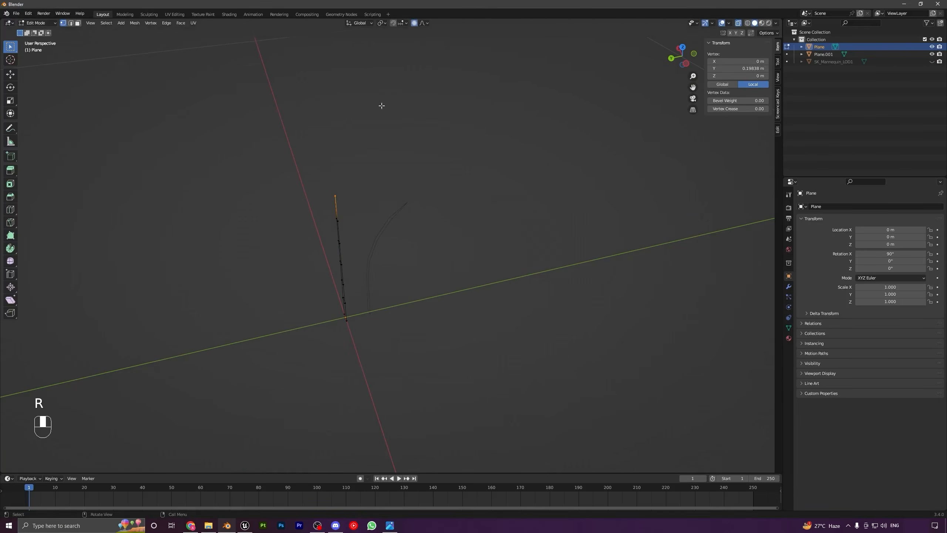
pyautogui.moveTo(309, 172); pyautogui.dragTo(352, 240)
pyautogui.press('r')
pyautogui.press('x')
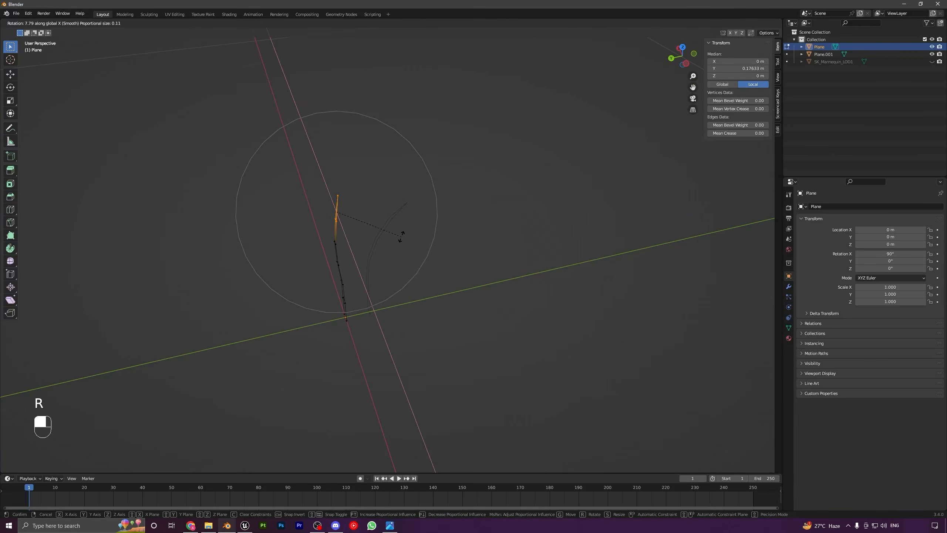
pyautogui.click(391, 235)
pyautogui.press('Tab')
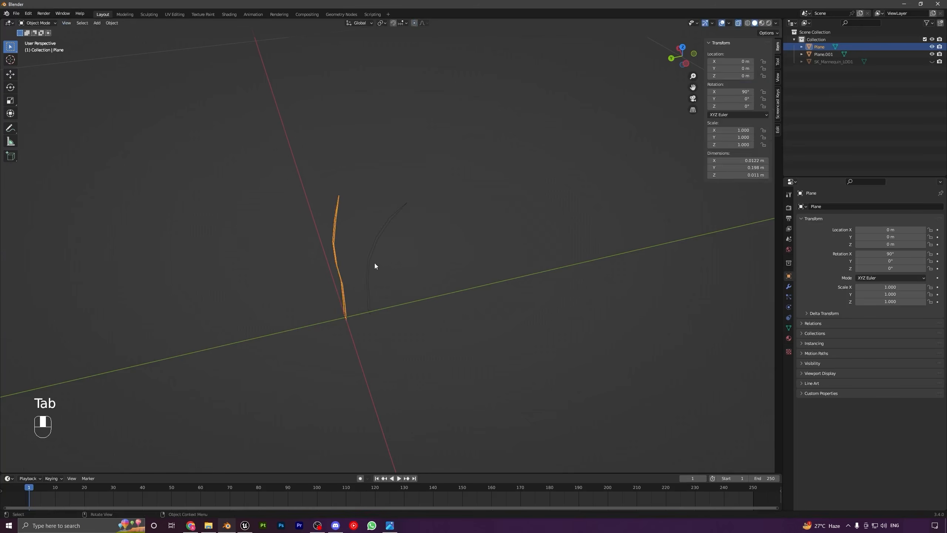
pyautogui.moveTo(374, 263); pyautogui.dragTo(391, 273, button='middle')
pyautogui.press('a')
pyautogui.press('a')
pyautogui.press('Tab')
pyautogui.moveTo(342, 225); pyautogui.dragTo(363, 238, button='middle')
pyautogui.press('g')
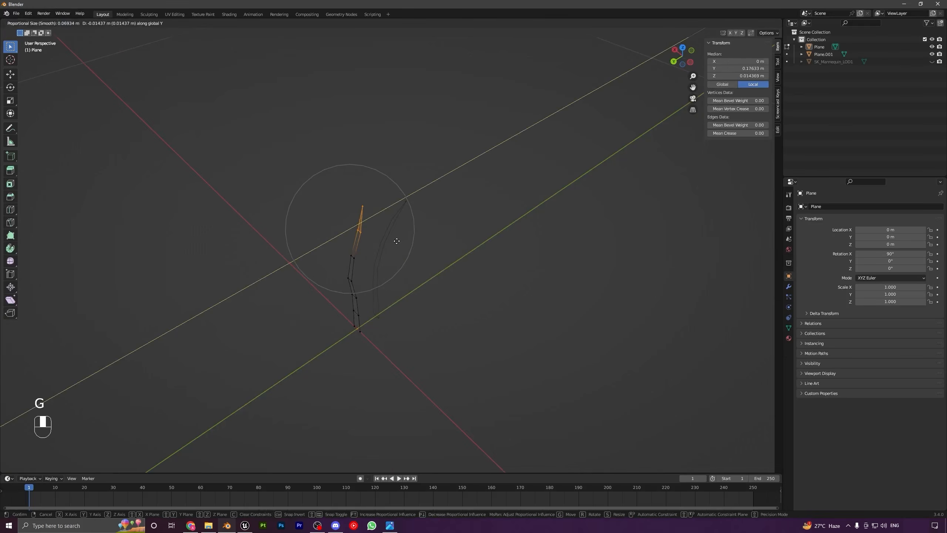
pyautogui.click(386, 241)
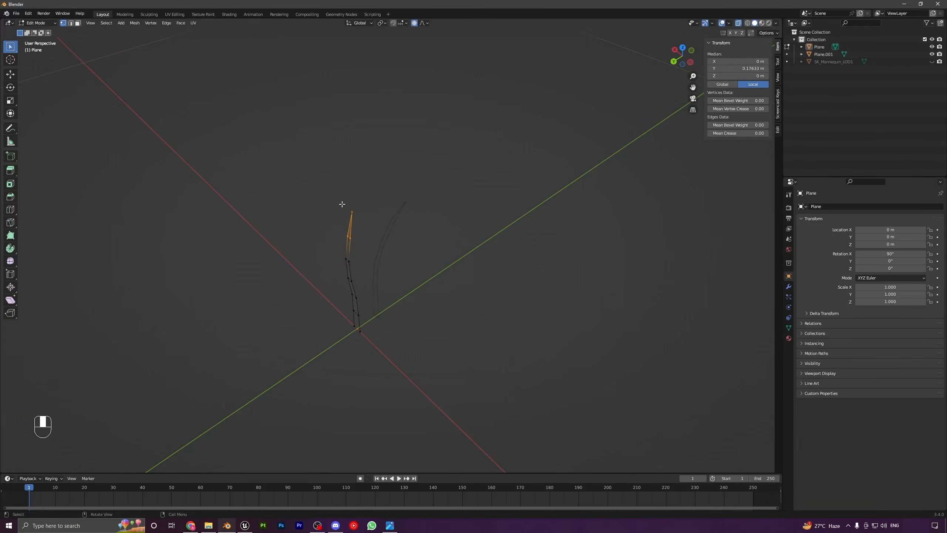
# Lower the original blade's tip about 0.008 m along Z with proportional editing and return to Object Mode
pyautogui.click(343, 206)
pyautogui.press('g')
pyautogui.press('y')
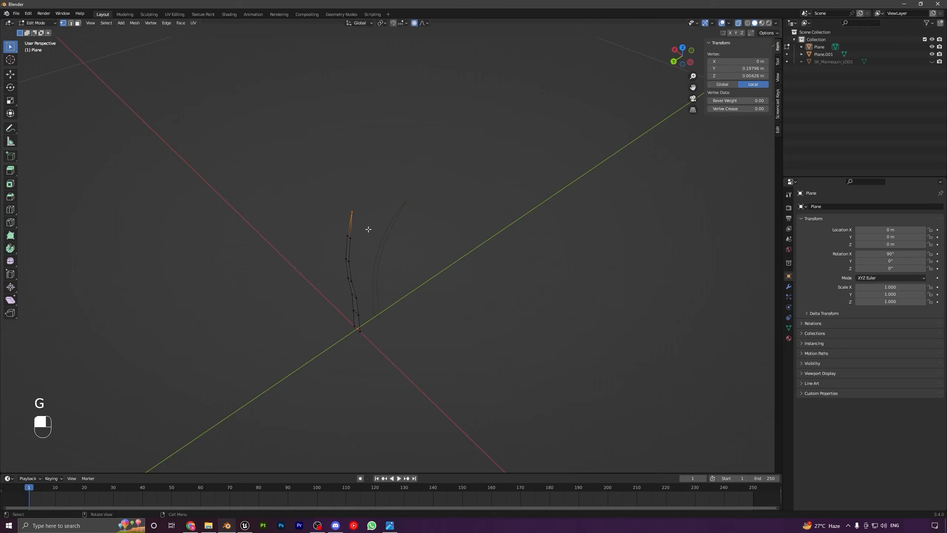
pyautogui.press('z')
pyautogui.click(375, 285)
pyautogui.press('Tab')
pyautogui.moveTo(365, 274); pyautogui.dragTo(333, 270, button='middle')
pyautogui.press('a')
pyautogui.press('a')
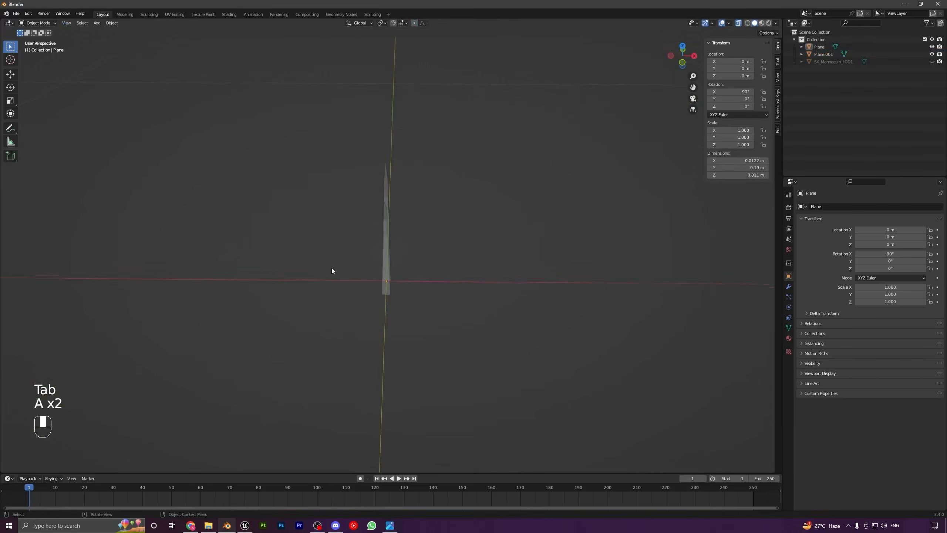
# Move the curved blade in the top view to about Y -0.019 m, close to the world origin
pyautogui.click(387, 298)
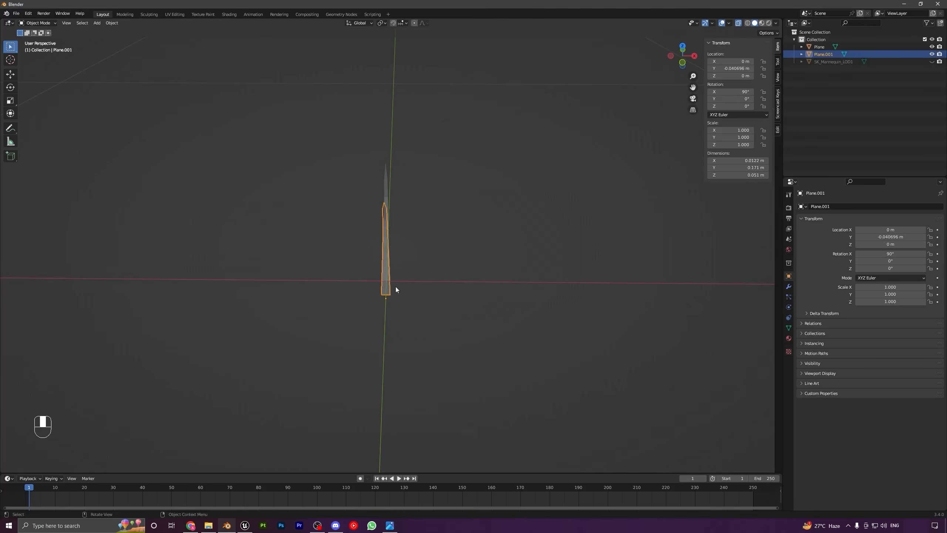
pyautogui.press('KP_7')
pyautogui.press('g')
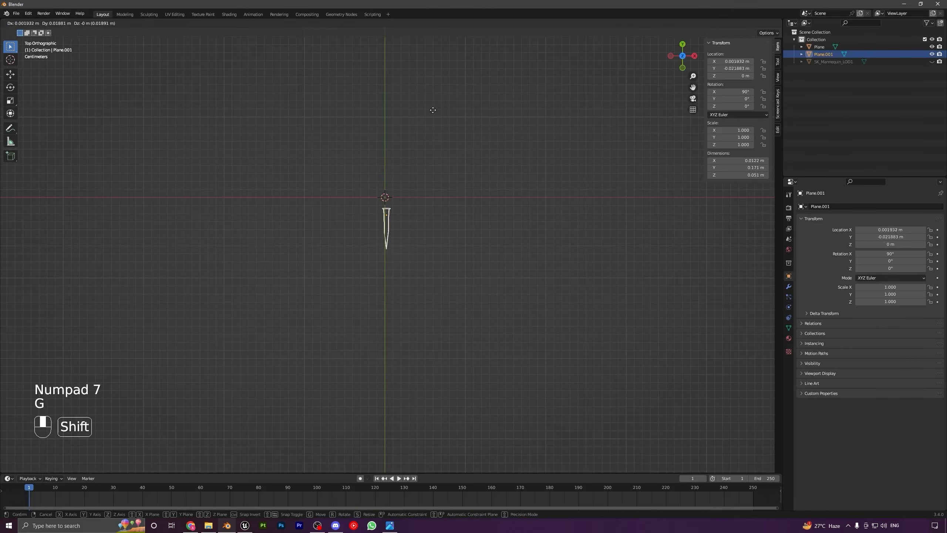
pyautogui.click(418, 89)
# Duplicate the curved blade, rotate the copy to about -68.9° around Z, and place it on the origin's negative X side
pyautogui.hotkey('shift', 'd')
pyautogui.click(466, 213)
pyautogui.press('r')
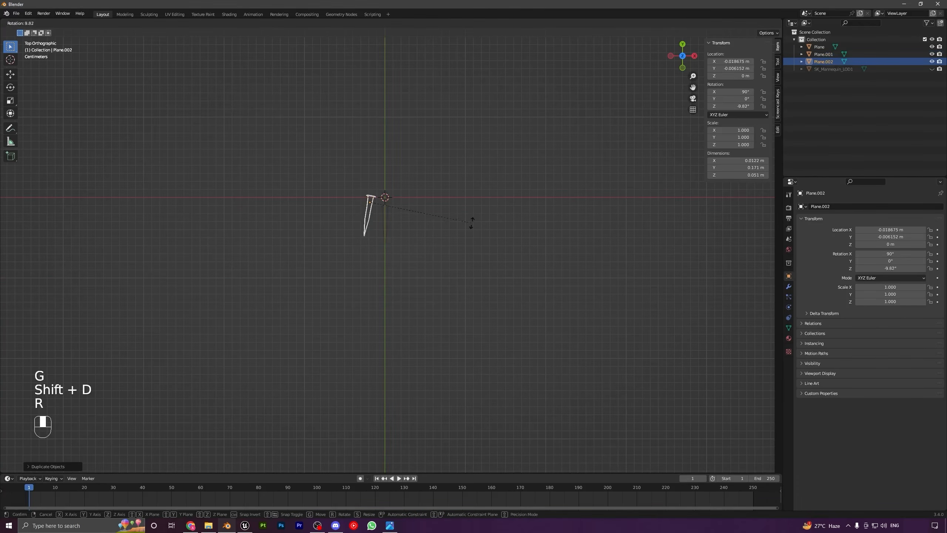
pyautogui.click(389, 255)
pyautogui.scroll(2, 404, 250)
pyautogui.keyDown('shift'); pyautogui.moveTo(418, 223); pyautogui.dragTo(449, 282, button='middle'); pyautogui.keyUp('shift')
pyautogui.press('g')
pyautogui.click(508, 304)
# Duplicate the blade again, rotate the copy to about -165° around Z, and place it near X -0.009 m, Y 0.025 m
pyautogui.hotkey('shift', 'd')
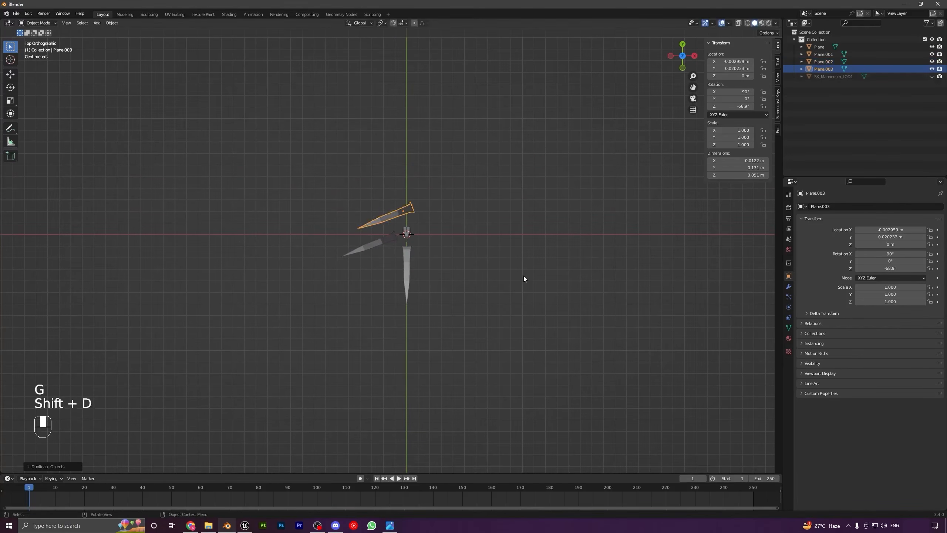
pyautogui.press('r')
pyautogui.press('g')
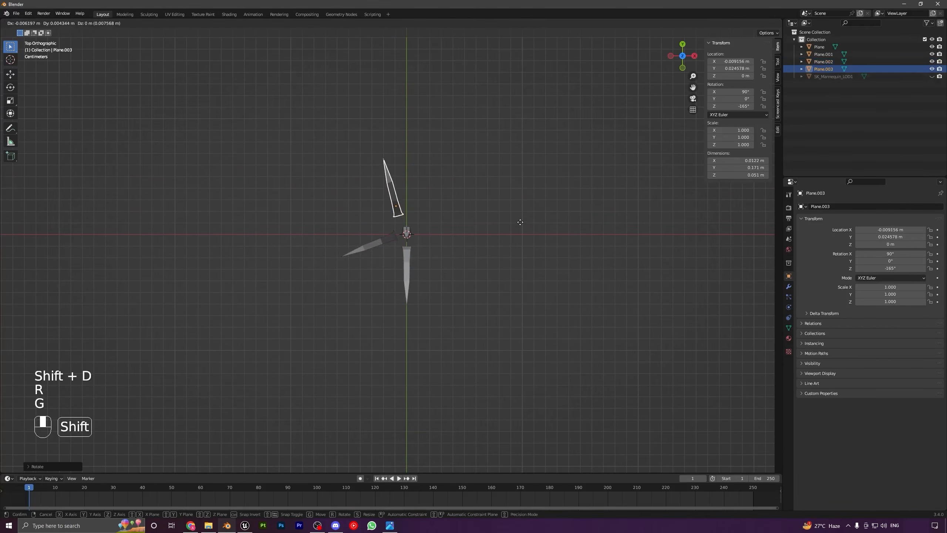
pyautogui.click(520, 222)
# Add another blade copy rotated to about -221° around Z and placed near X 0.014 m, Y 0.019 m
pyautogui.hotkey('shift', 'd')
pyautogui.press('r')
pyautogui.press('g')
pyautogui.click(415, 307)
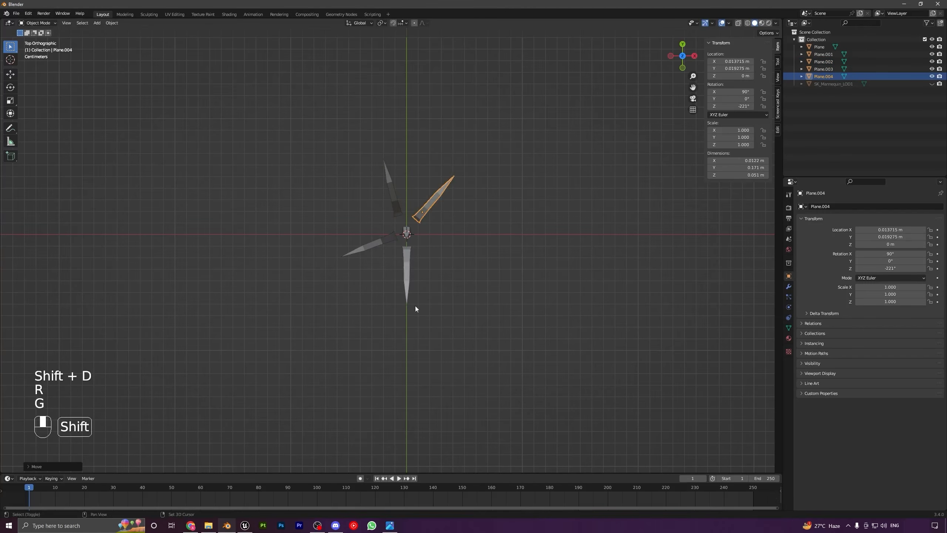
# Add a last blade copy near X 0.021 m, Y 0.002 m, rotated to about -262° around Z
pyautogui.hotkey('shift', 'd')
pyautogui.press('r')
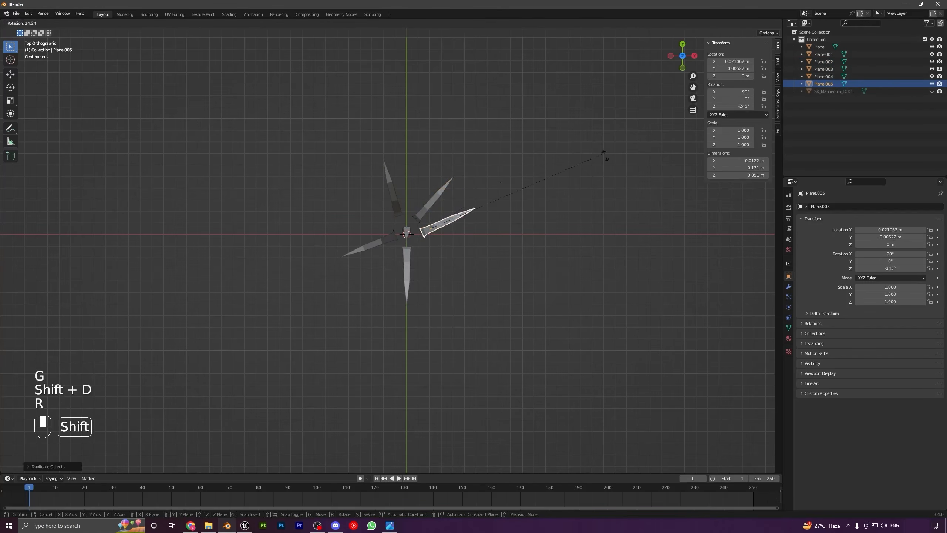
pyautogui.click(604, 154)
pyautogui.press('g')
pyautogui.click(695, 194)
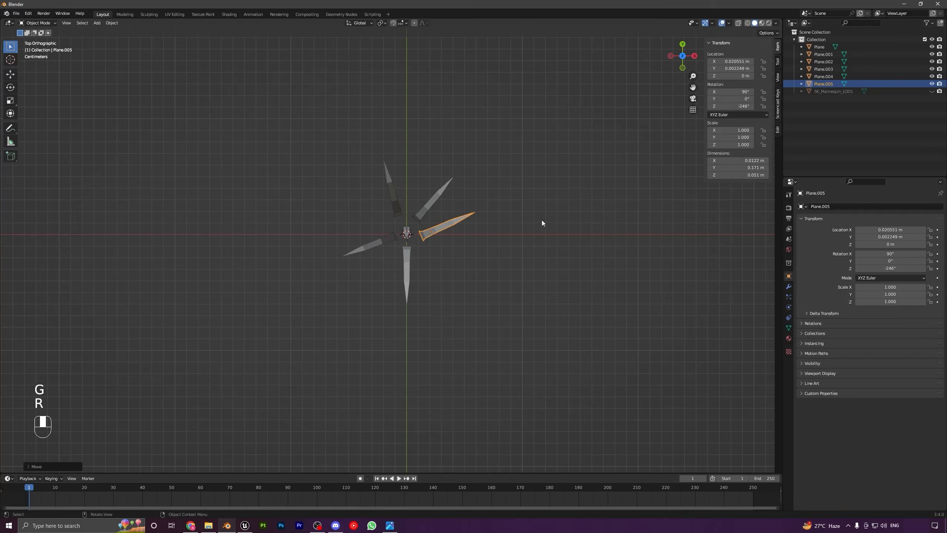
pyautogui.press('r')
pyautogui.click(545, 254)
# Scale the blade copy Plane.003 uniformly to about 0.629 and tilt it outward to an X rotation of about 99.8°
pyautogui.moveTo(397, 268); pyautogui.dragTo(444, 175, button='middle')
pyautogui.press('a')
pyautogui.press('a')
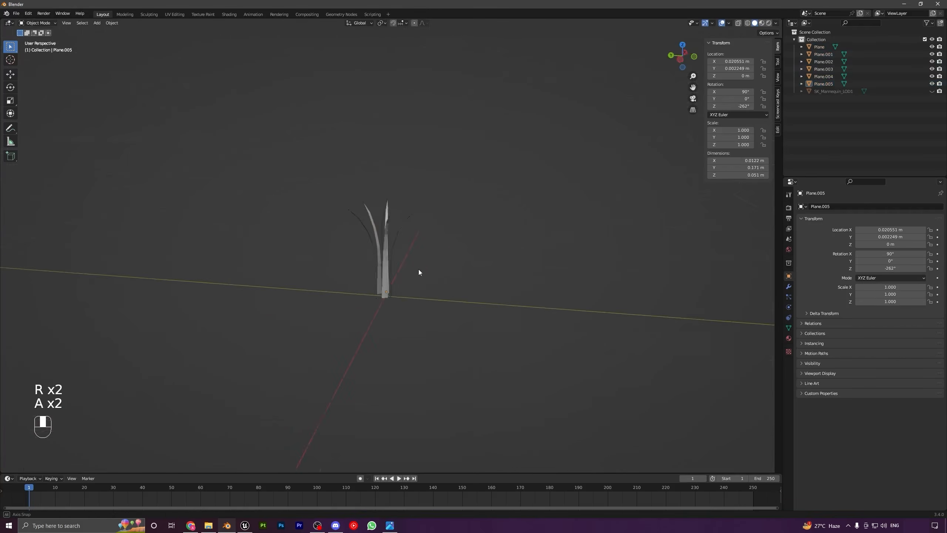
pyautogui.moveTo(419, 269); pyautogui.dragTo(355, 295, button='middle')
pyautogui.scroll(2, 355, 295)
pyautogui.click(364, 295)
pyautogui.click(365, 301)
pyautogui.press('s')
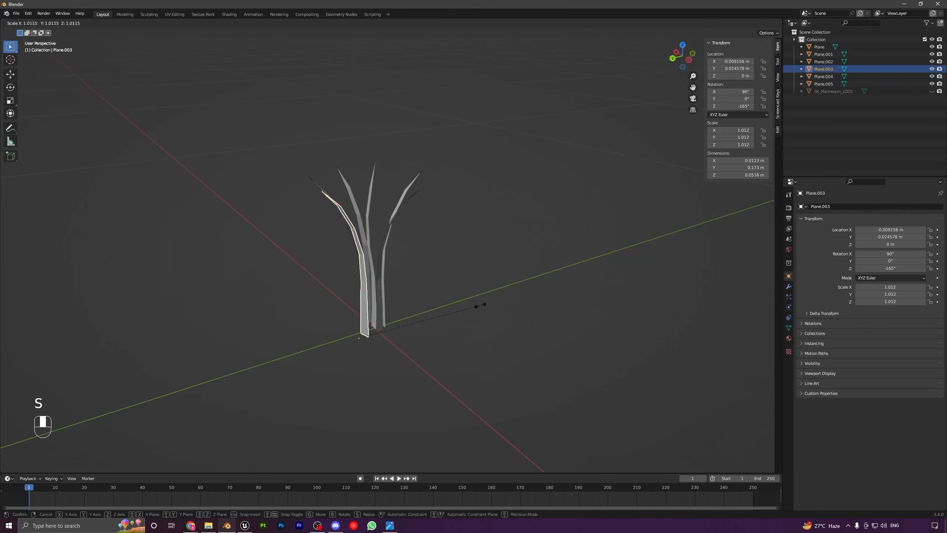
pyautogui.click(432, 306)
pyautogui.moveTo(432, 306); pyautogui.dragTo(403, 313, button='middle')
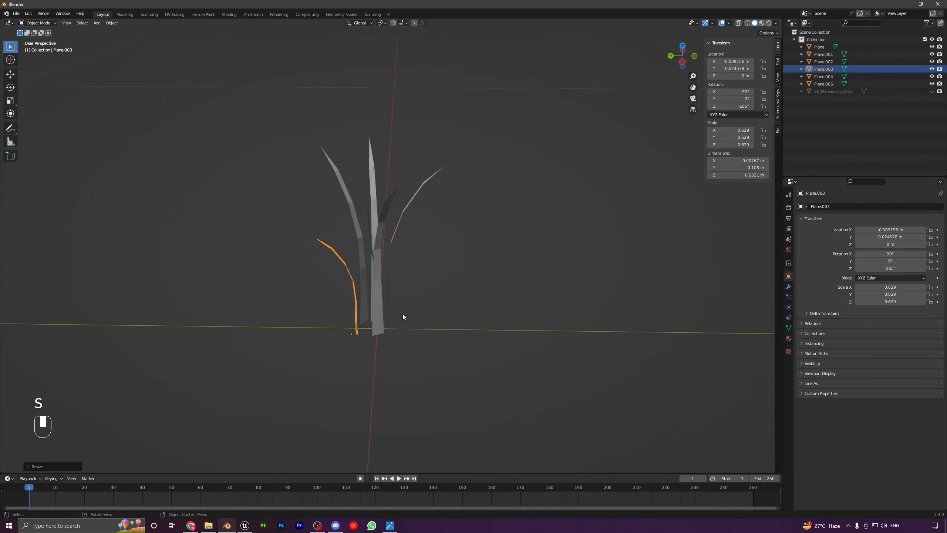
pyautogui.press('r')
pyautogui.click(394, 305)
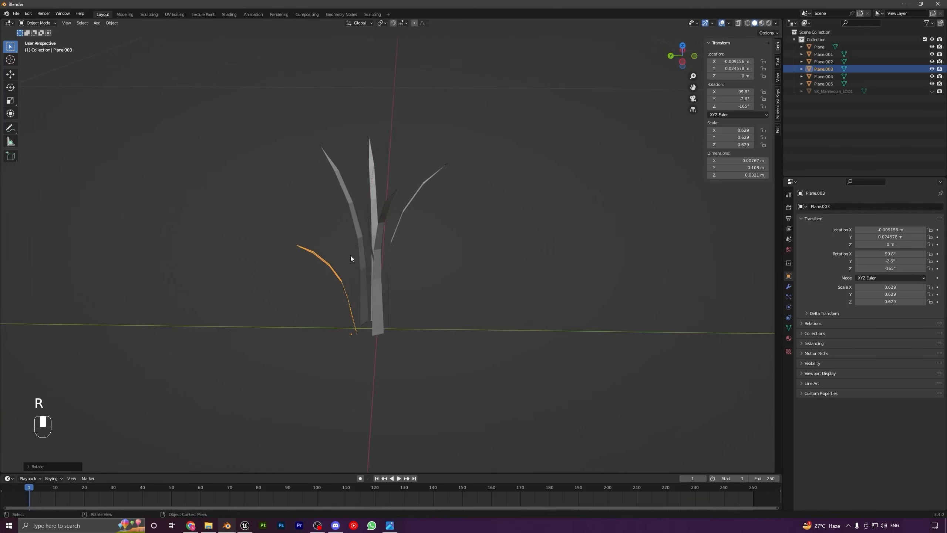
# Scale down the blade copy Plane.004 uniformly to vary its height
pyautogui.click(351, 255)
pyautogui.press('s')
pyautogui.click(400, 271)
pyautogui.moveTo(400, 271); pyautogui.dragTo(427, 269, button='middle')
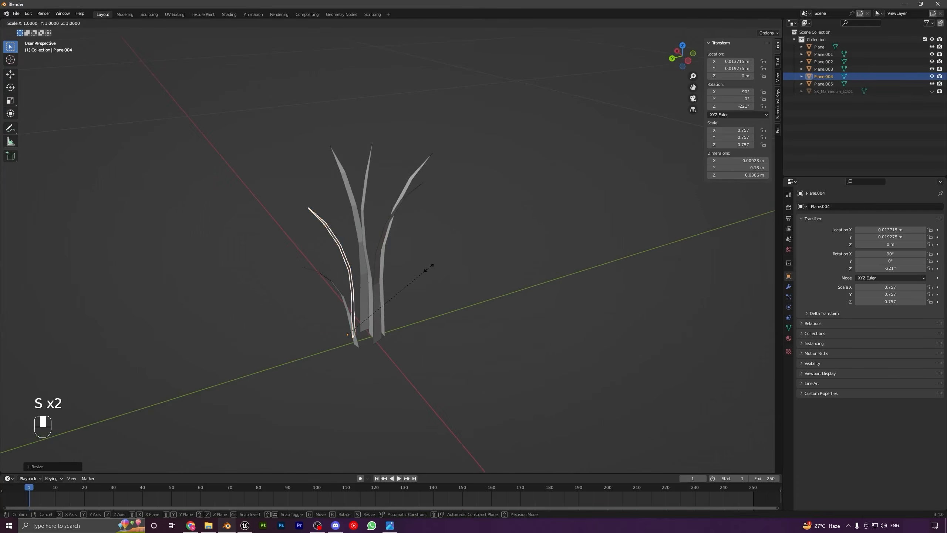
# Scale the blade copy Plane.005 uniformly to about 0.837 and try rotating it around Z
pyautogui.click(348, 205)
pyautogui.press('s')
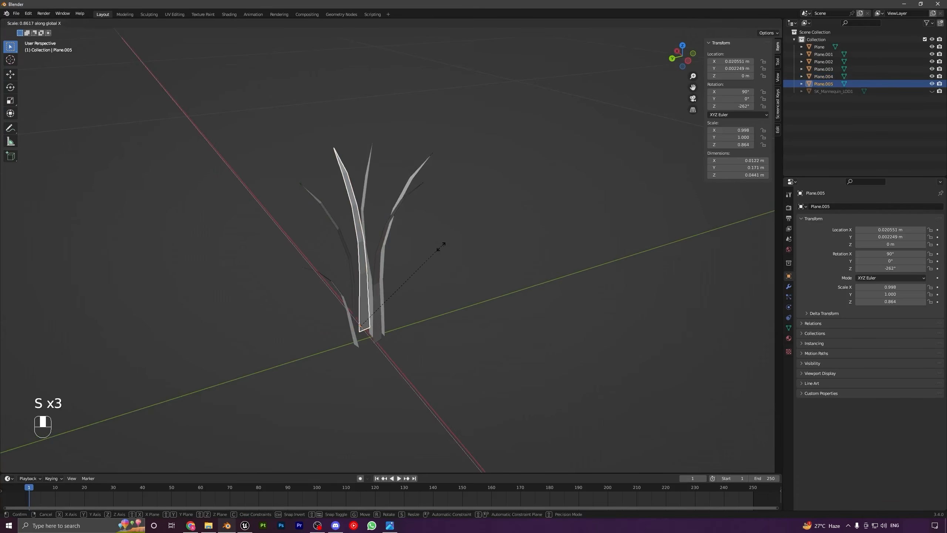
pyautogui.rightClick(480, 243)
pyautogui.press('s')
pyautogui.click(457, 251)
pyautogui.press('r')
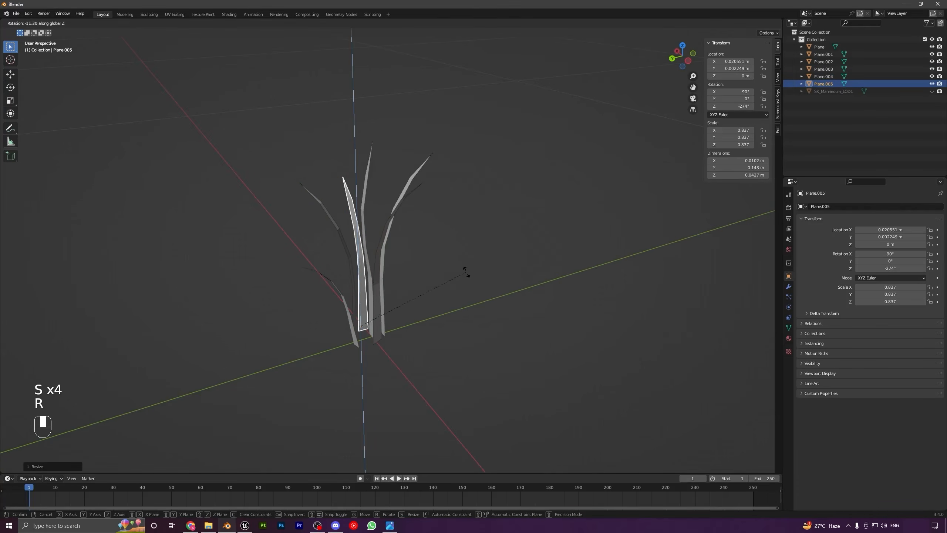
pyautogui.rightClick(462, 278)
# Scale the curved blade Plane.001 uniformly to about 0.791
pyautogui.moveTo(367, 309); pyautogui.dragTo(438, 323, button='middle')
pyautogui.click(397, 292)
pyautogui.press('s')
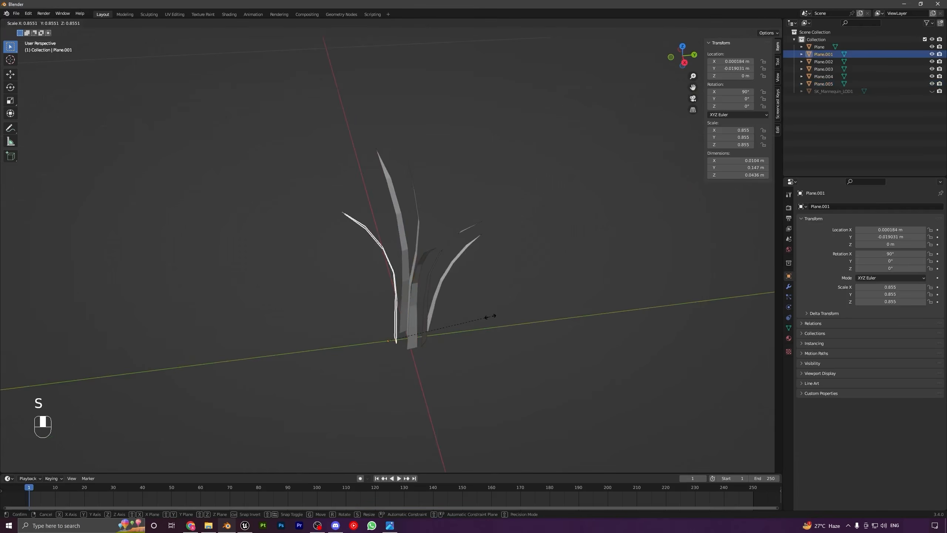
pyautogui.click(481, 316)
pyautogui.press('g')
pyautogui.press('x')
pyautogui.rightClick(426, 309)
pyautogui.press('g')
pyautogui.press('y')
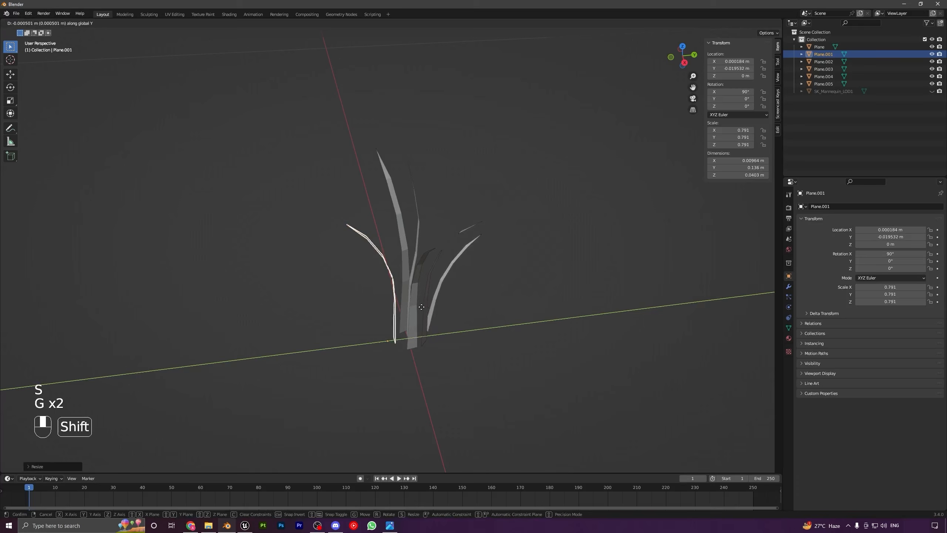
pyautogui.rightClick(418, 306)
pyautogui.press('g')
pyautogui.rightClick(457, 313)
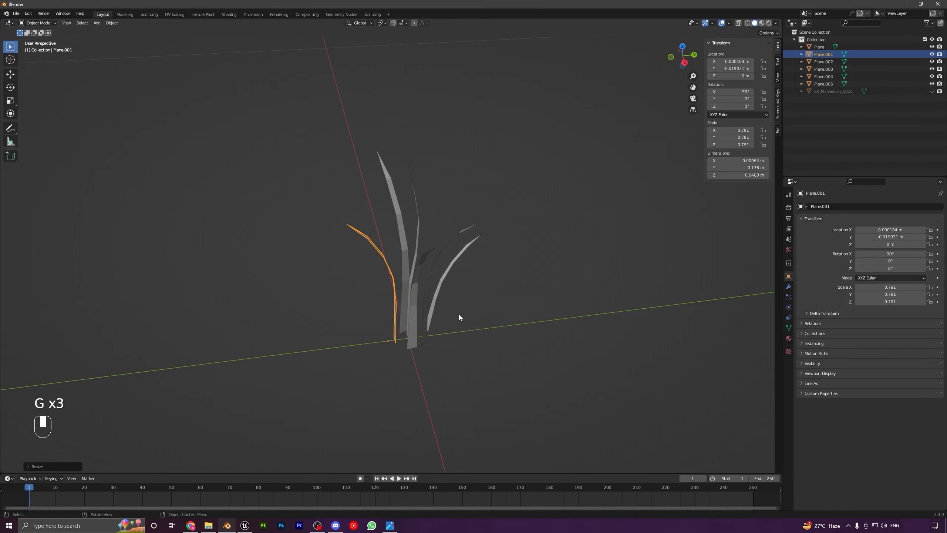
# Tilt the blade Plane.001 outward around X to a rotation of about 95.6°
pyautogui.press('r')
pyautogui.press('x')
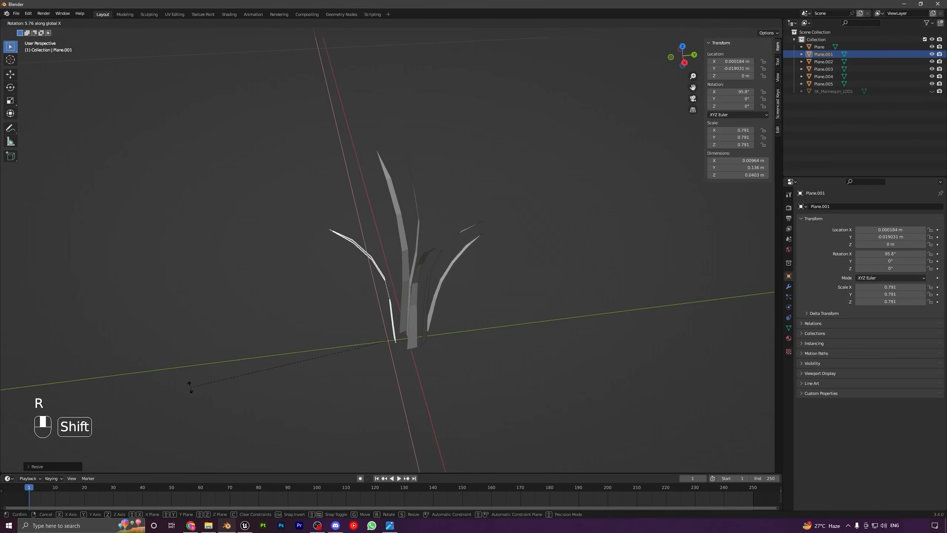
pyautogui.click(190, 388)
pyautogui.press('a')
pyautogui.press('a')
pyautogui.moveTo(354, 353); pyautogui.dragTo(516, 354, button='middle')
pyautogui.scroll(-6, 411, 295)
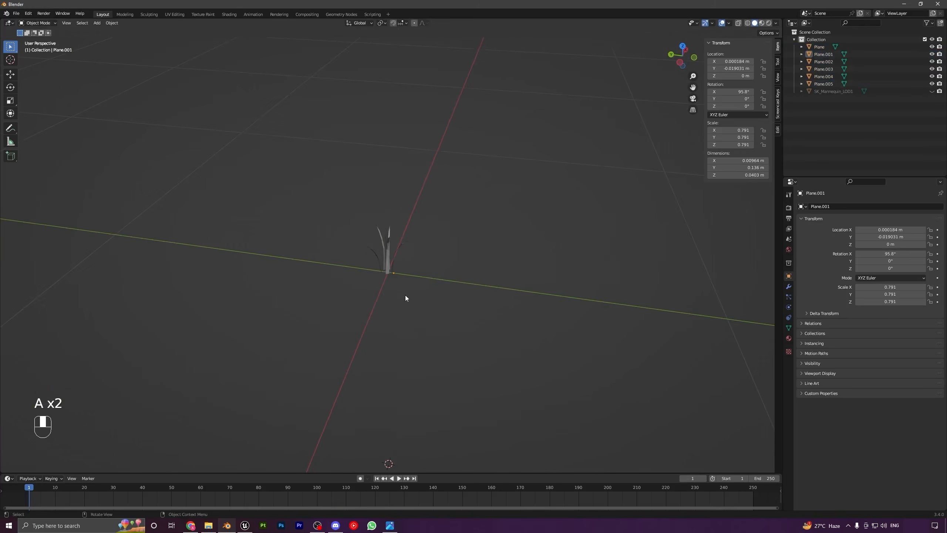
pyautogui.moveTo(406, 295); pyautogui.dragTo(468, 288, button='middle')
# Duplicate the central blade together with Plane.001 and Plane.002, rotate the copies around Z and place them left of the clump's centre in top view
pyautogui.press('KP_7')
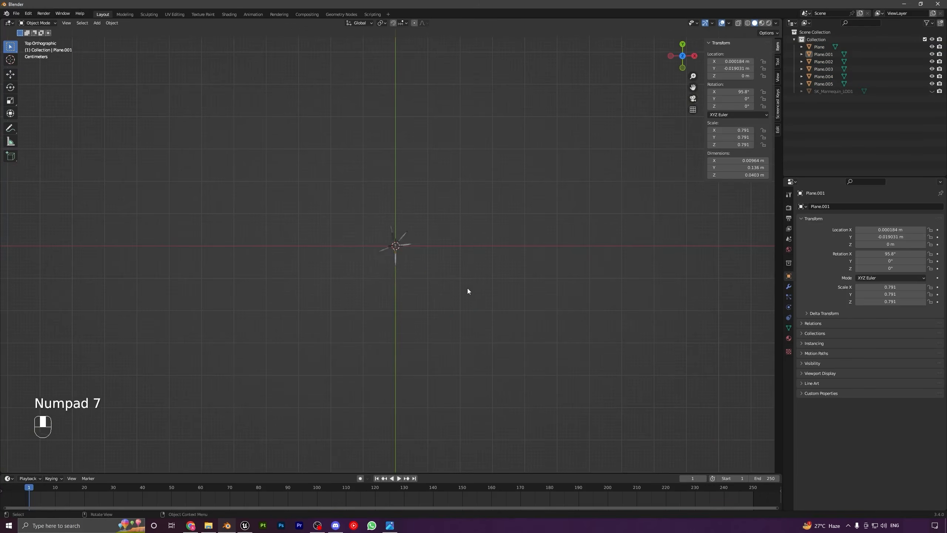
pyautogui.scroll(7, 463, 287)
pyautogui.moveTo(345, 140); pyautogui.dragTo(494, 287)
pyautogui.scroll(3, 499, 286)
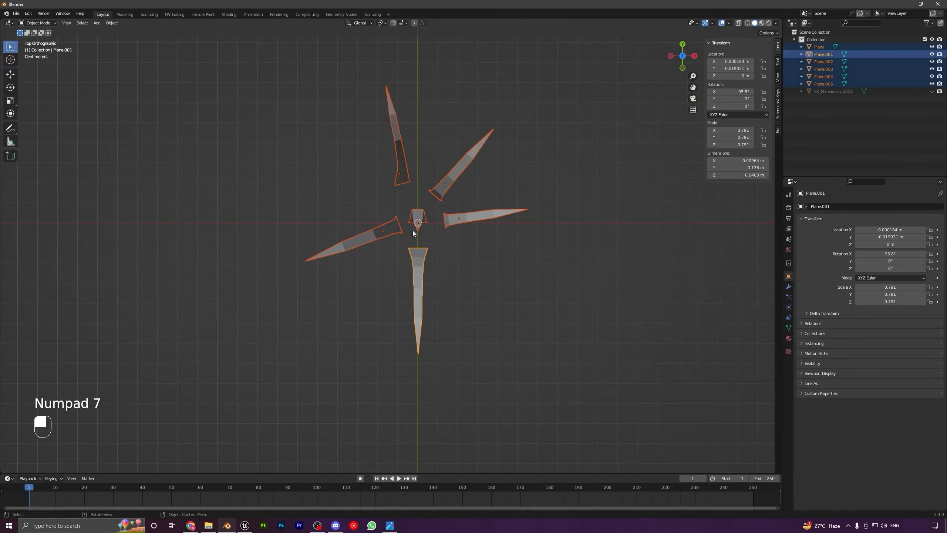
pyautogui.click(427, 221)
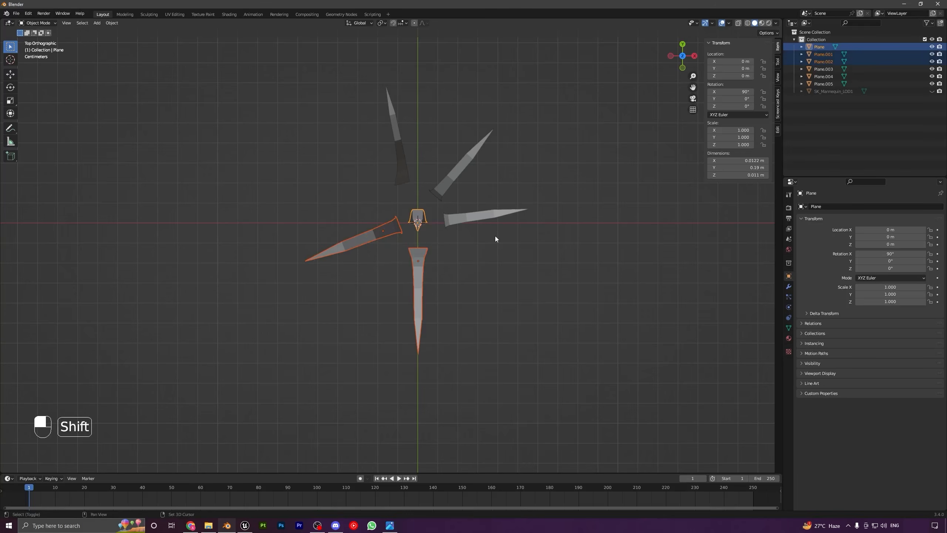
pyautogui.hotkey('shift', 'd')
pyautogui.press('r')
pyautogui.click(364, 209)
pyautogui.press('g')
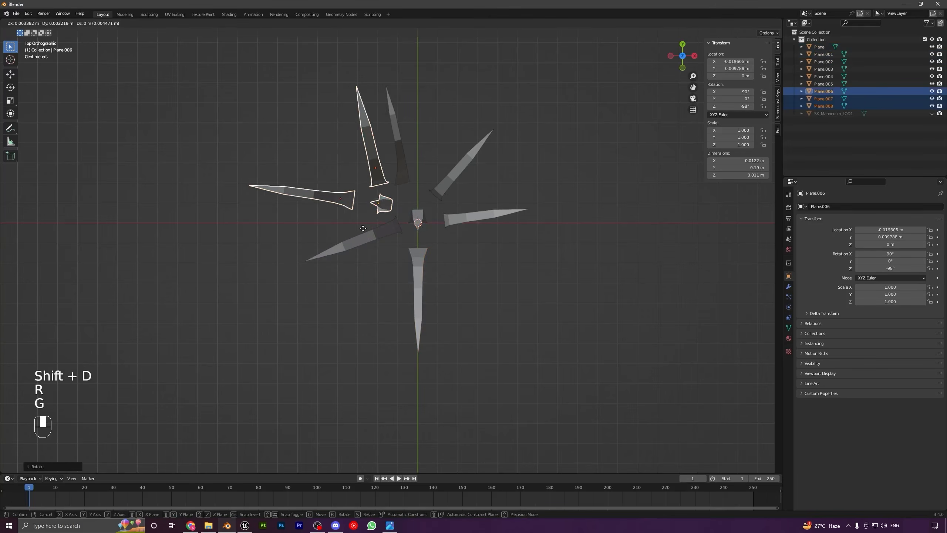
pyautogui.click(369, 229)
# Scale the three blade copies uniformly to about 0.559 and move them in close to the clump's centre
pyautogui.press('s')
pyautogui.click(452, 220)
pyautogui.press('g')
pyautogui.keyDown('shift'); pyautogui.click(547, 302); pyautogui.keyUp('shift')
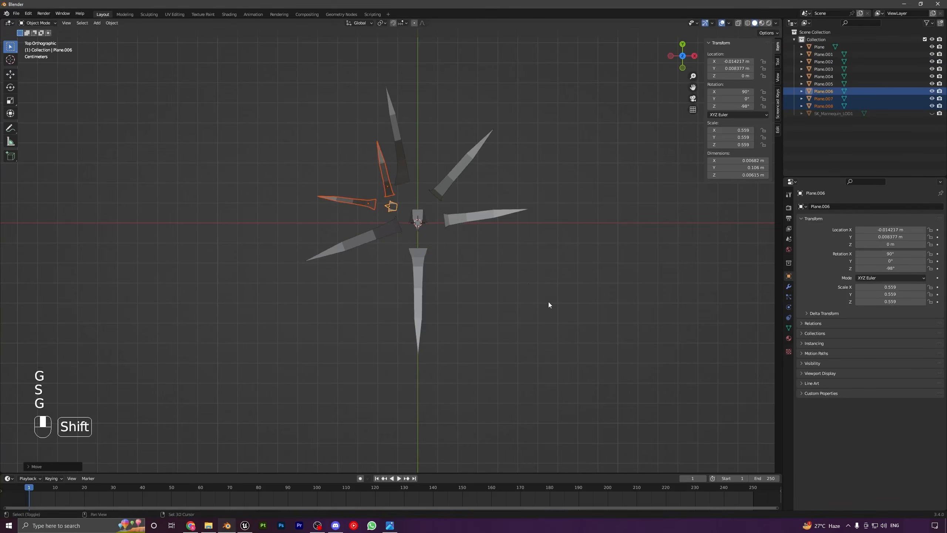
# Duplicate the three small blades, rotate the copies about 187° around Z and place them on the opposite side of the clump
pyautogui.hotkey('shift', 'd')
pyautogui.press('r')
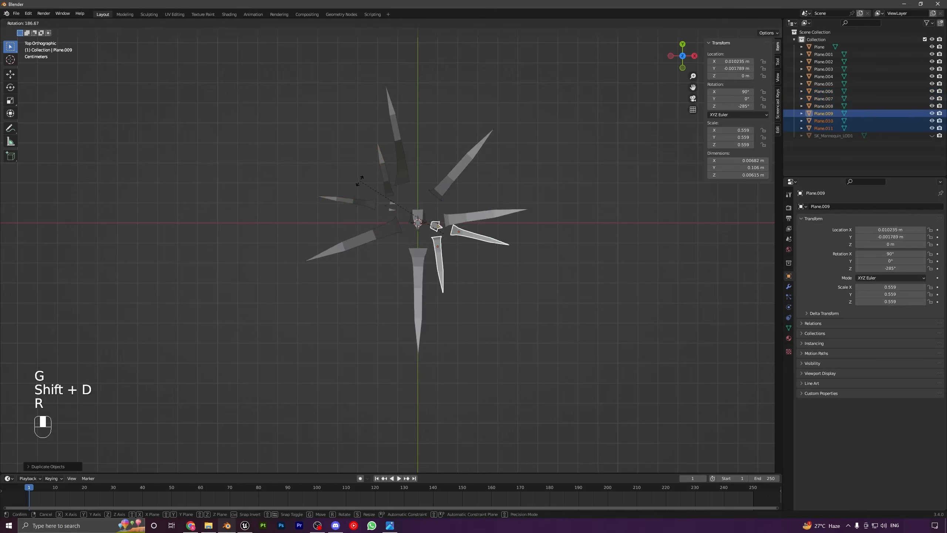
pyautogui.click(360, 181)
pyautogui.press('g')
pyautogui.keyDown('shift'); pyautogui.click(435, 235); pyautogui.keyUp('shift')
pyautogui.press('g')
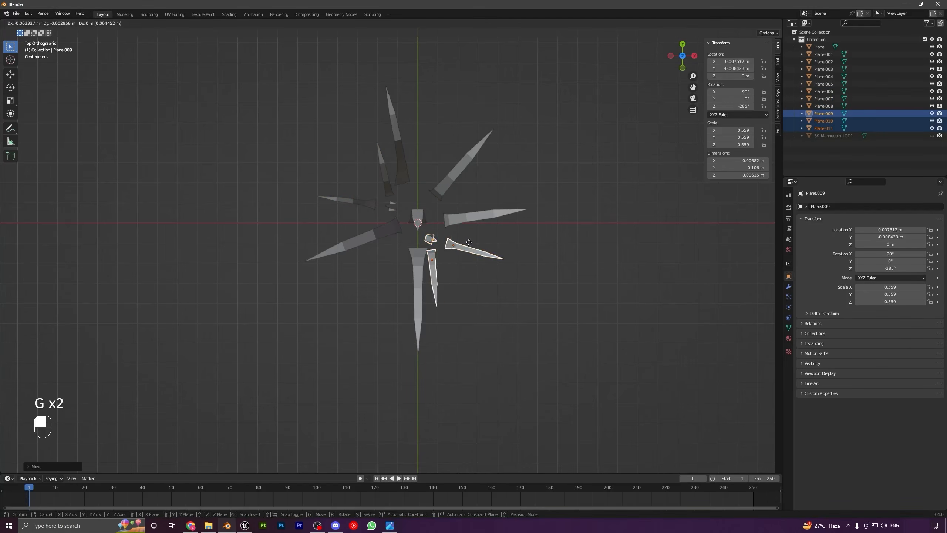
pyautogui.click(452, 238)
# Move the small upright blade Plane.009 into the gap beside Plane.001 and rotate it to about -405° around Z
pyautogui.press('g')
pyautogui.click(410, 249)
pyautogui.press('r')
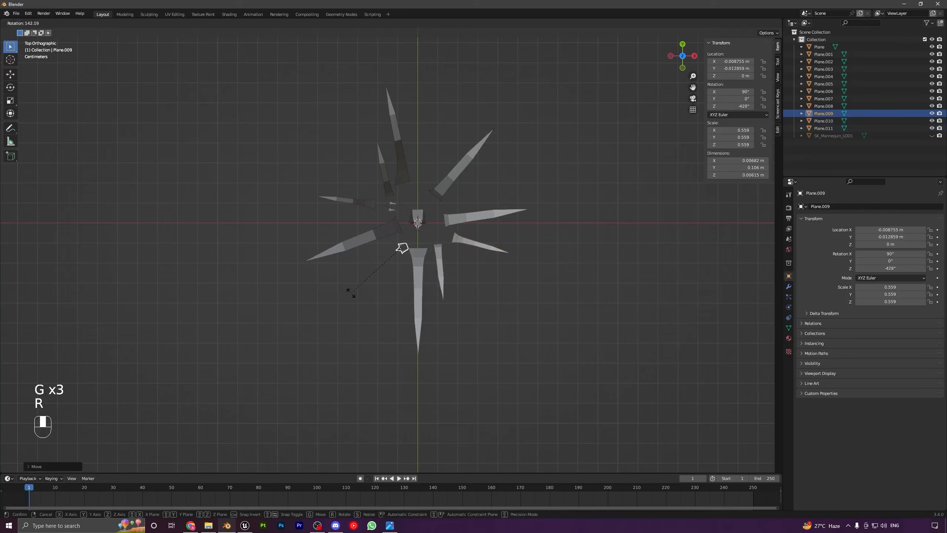
pyautogui.click(389, 275)
pyautogui.press('g')
pyautogui.keyDown('shift'); pyautogui.click(364, 294); pyautogui.keyUp('shift')
pyautogui.press('g')
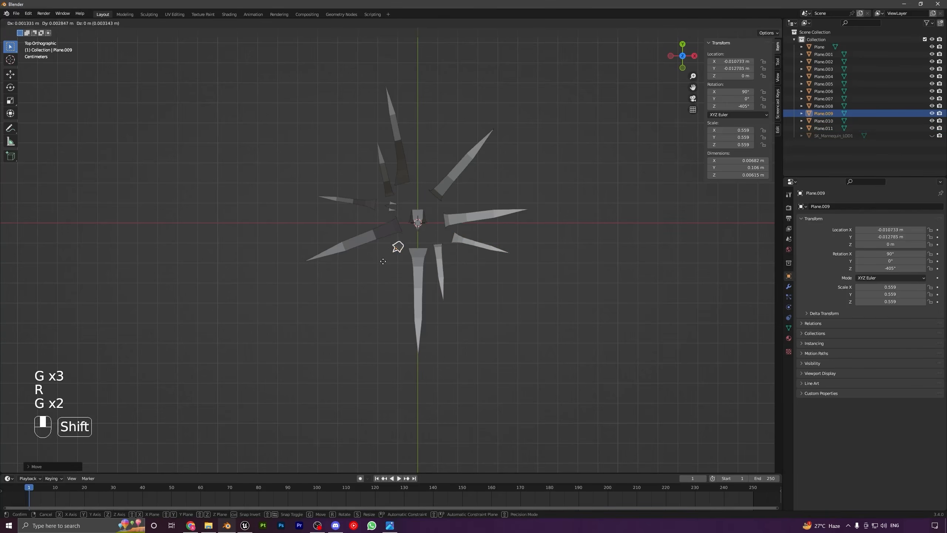
pyautogui.click(405, 261)
# Duplicate the blade Plane.002 and place the copy in the gap between Plane.002 and Plane.001 in top view
pyautogui.press('a')
pyautogui.press('a')
pyautogui.moveTo(444, 256); pyautogui.dragTo(387, 264, button='middle')
pyautogui.click(387, 264)
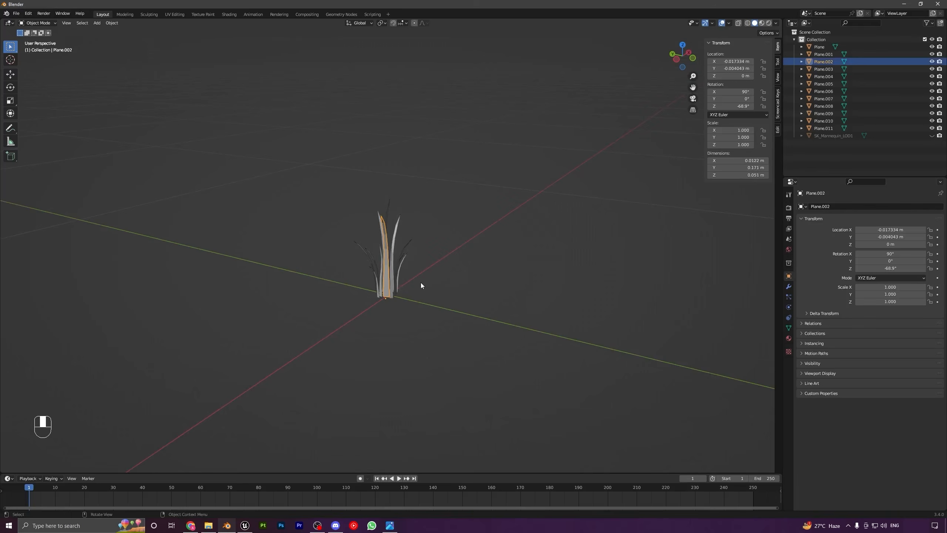
pyautogui.press('KP_7')
pyautogui.scroll(3, 440, 280)
pyautogui.hotkey('shift', 'd')
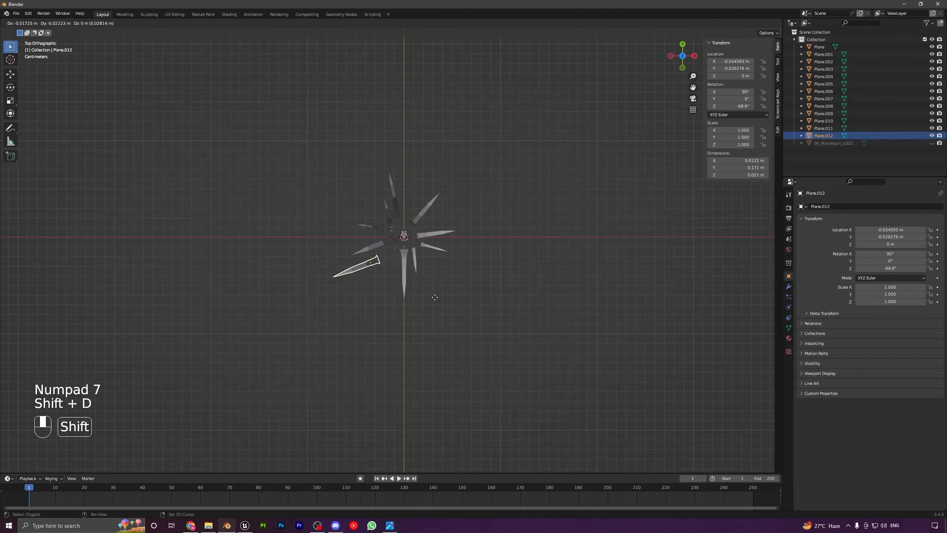
pyautogui.click(449, 293)
# Scale the new blade copy uniformly to about 0.783, rotate it to about -50.7° around Z and move it close to the clump
pyautogui.press('s')
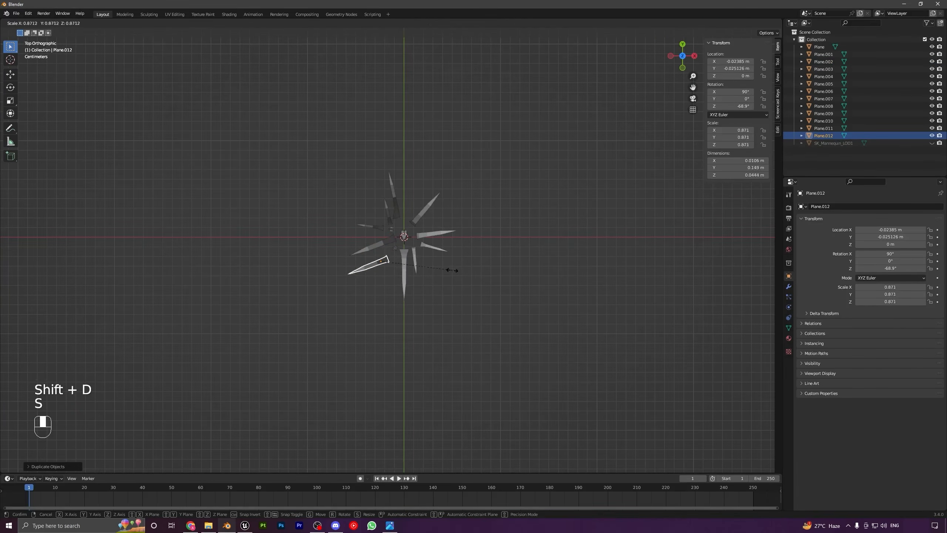
pyautogui.click(445, 271)
pyautogui.press('r')
pyautogui.press('g')
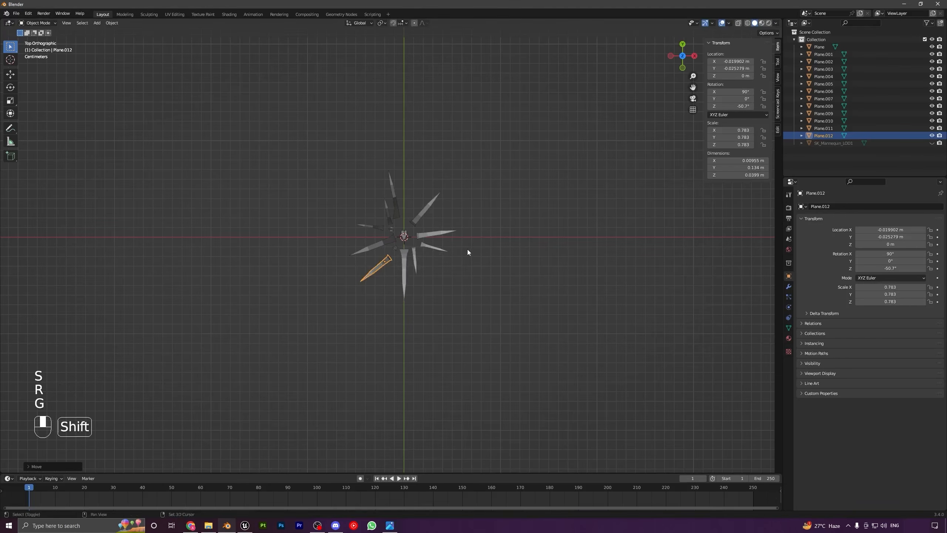
pyautogui.click(468, 249)
# Tilt the blade copy Plane.012 outward around its local X axis to a rotation of about 107°
pyautogui.moveTo(468, 249); pyautogui.dragTo(503, 299, button='middle')
pyautogui.press('r')
pyautogui.rightClick(447, 263)
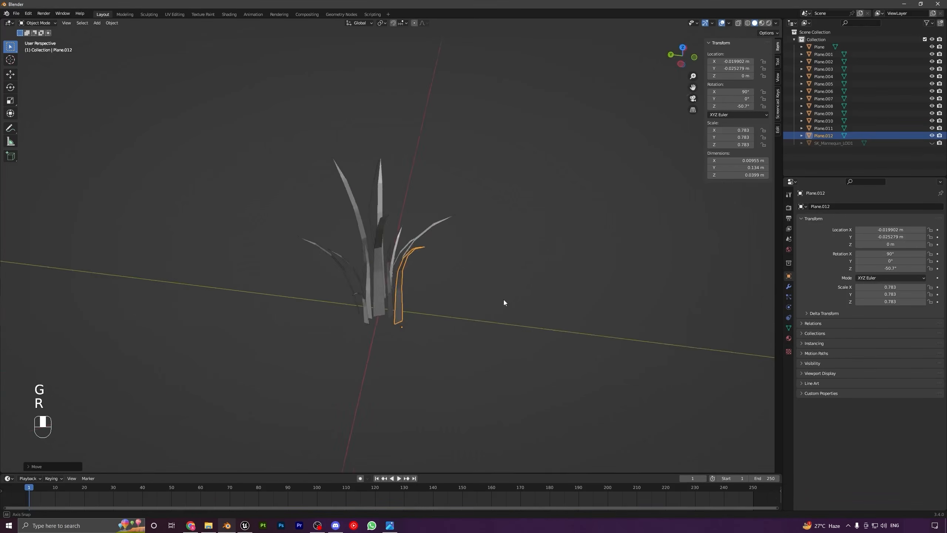
pyautogui.press('r')
pyautogui.press('x')
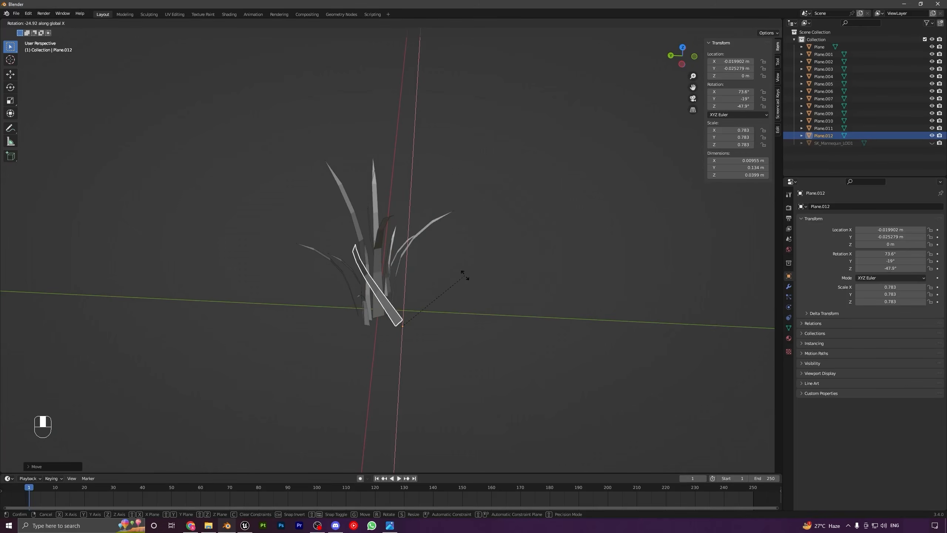
pyautogui.press('x')
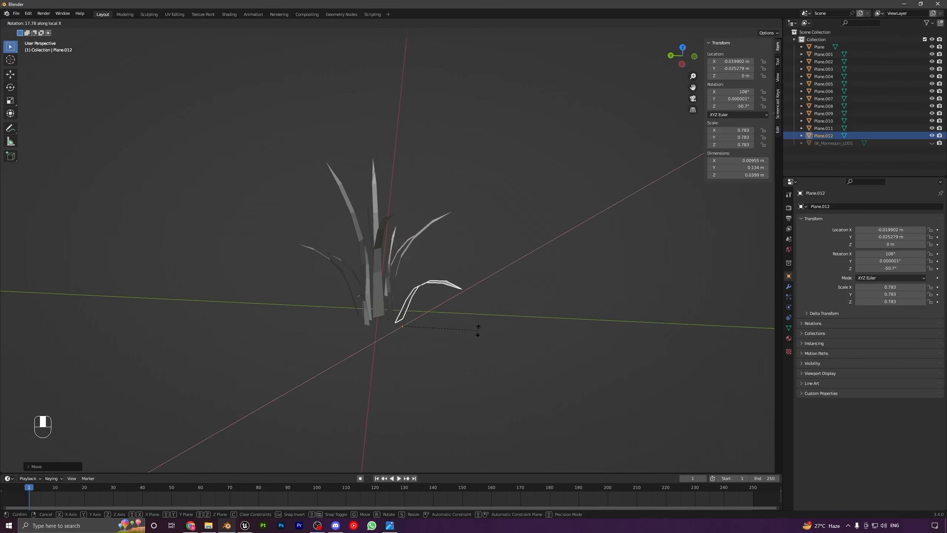
pyautogui.click(479, 330)
pyautogui.press('g')
pyautogui.middleClick(479, 330)
pyautogui.rightClick(478, 329)
pyautogui.press('g')
pyautogui.middleClick(478, 328)
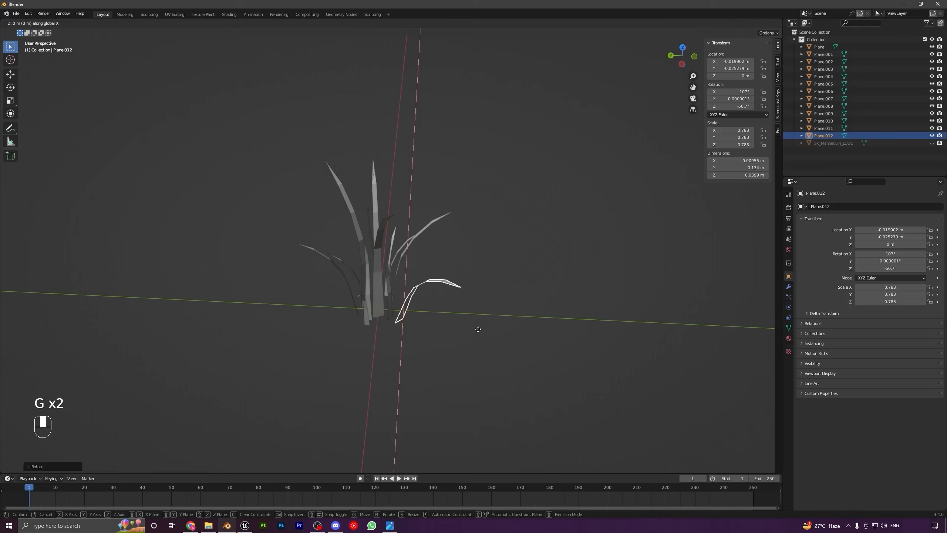
pyautogui.press('g')
pyautogui.middleClick(477, 329)
pyautogui.click(477, 329)
pyautogui.moveTo(477, 329); pyautogui.dragTo(374, 344, button='middle')
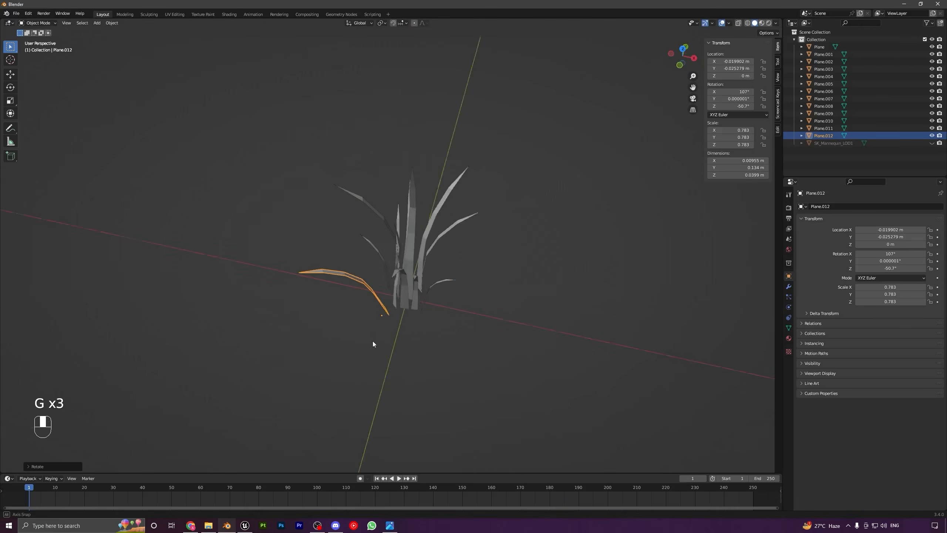
pyautogui.press('g')
pyautogui.middleClick(425, 342)
pyautogui.click(425, 342)
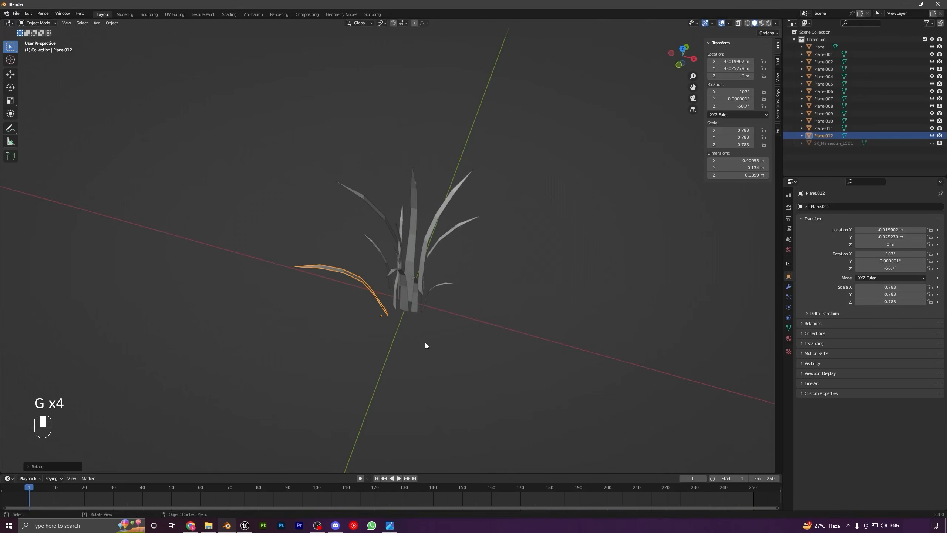
pyautogui.moveTo(425, 343)
pyautogui.mouseDown(button='middle')
pyautogui.moveTo(408, 335)
pyautogui.moveTo(425, 340)
pyautogui.mouseUp(button='middle')
pyautogui.press('g')
pyautogui.middleClick(425, 340)
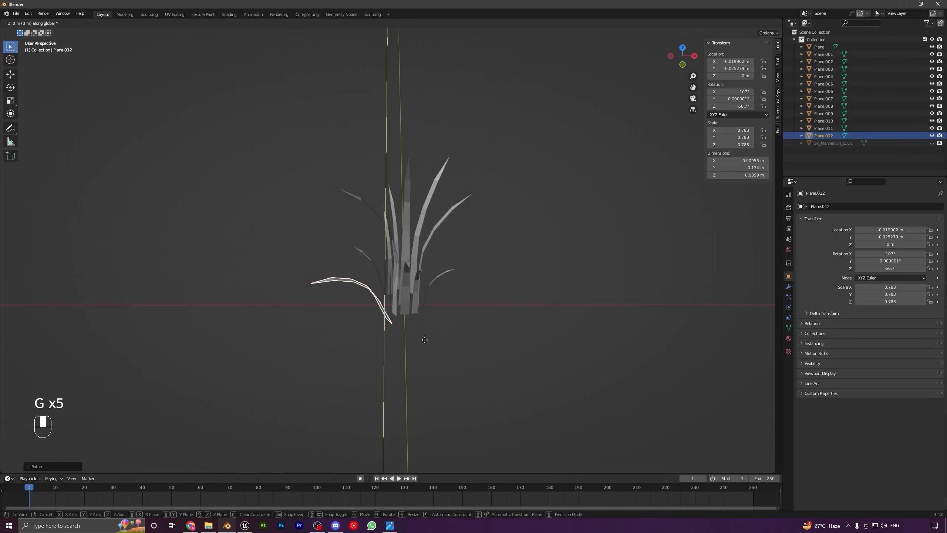
pyautogui.press('y')
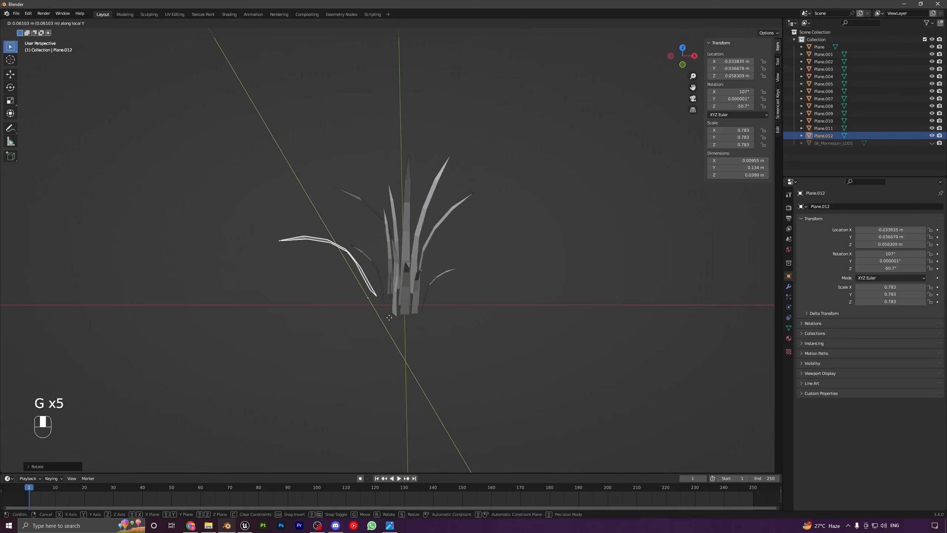
pyautogui.rightClick(421, 348)
pyautogui.press('f')
pyautogui.press('x')
pyautogui.press('x')
# Move the tilted blade Plane.012 about 0.005 m along its local Z axis toward the clump
pyautogui.press('g')
pyautogui.middleClick(454, 310)
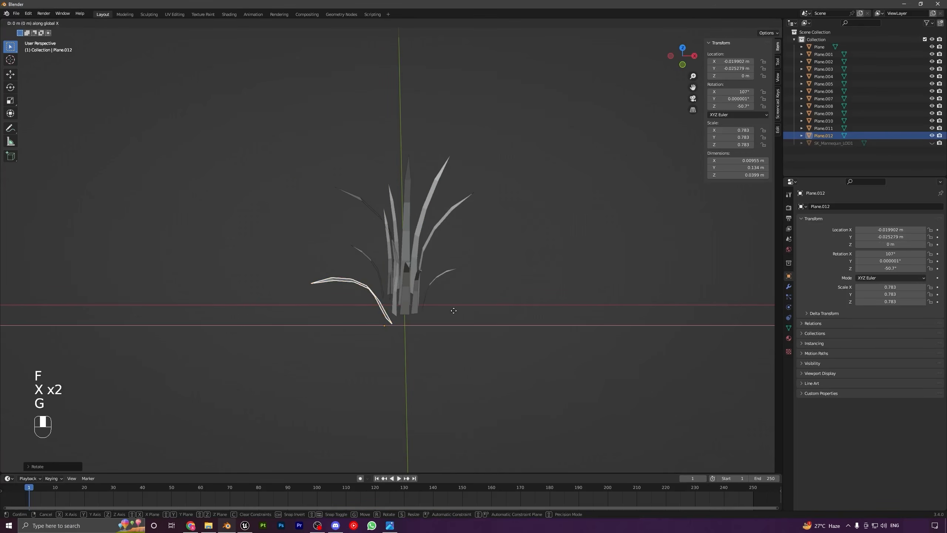
pyautogui.press('g')
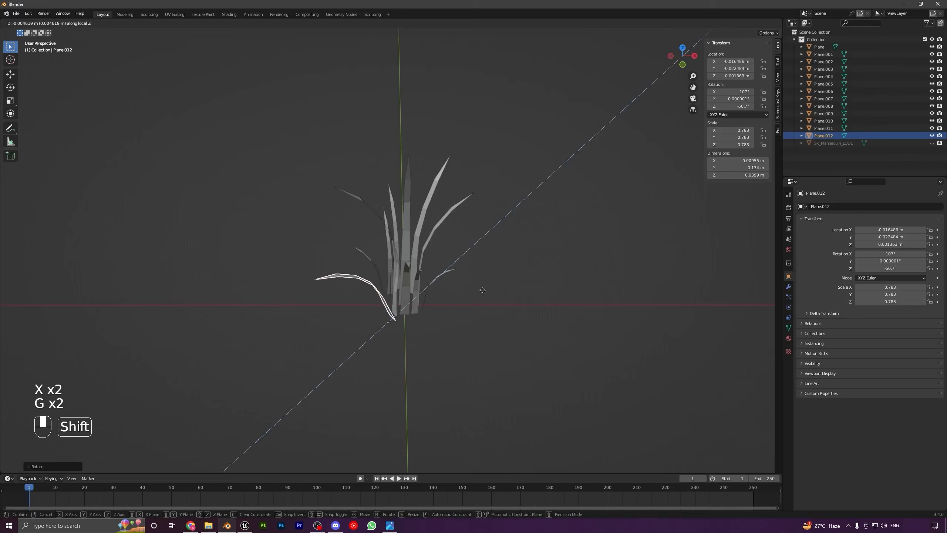
pyautogui.click(482, 292)
pyautogui.press('a')
pyautogui.press('a')
# Tilt the blade Plane.002 outward around its local X axis to a rotation of about 99.6°
pyautogui.moveTo(415, 318); pyautogui.dragTo(368, 277, button='middle')
pyautogui.click(370, 277)
pyautogui.click(377, 277)
pyautogui.press('r')
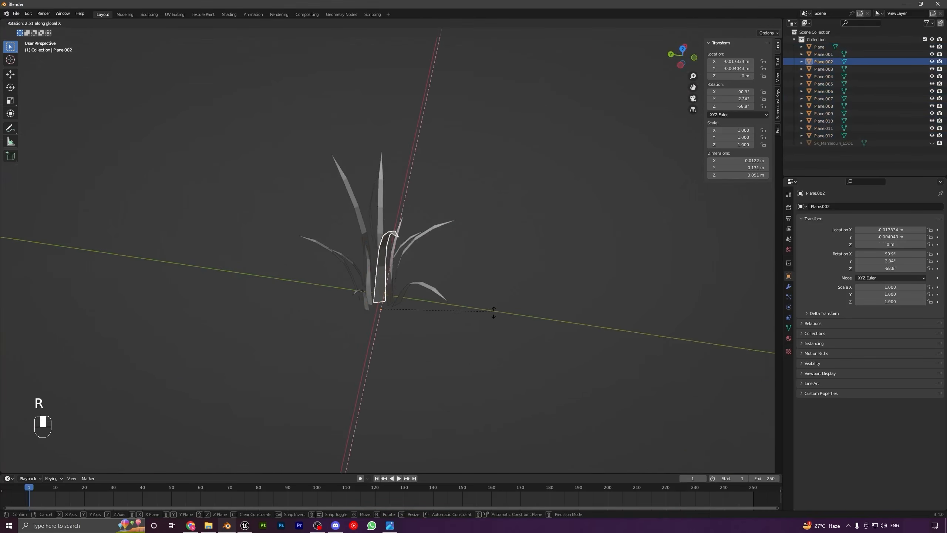
pyautogui.press('r')
pyautogui.click(481, 337)
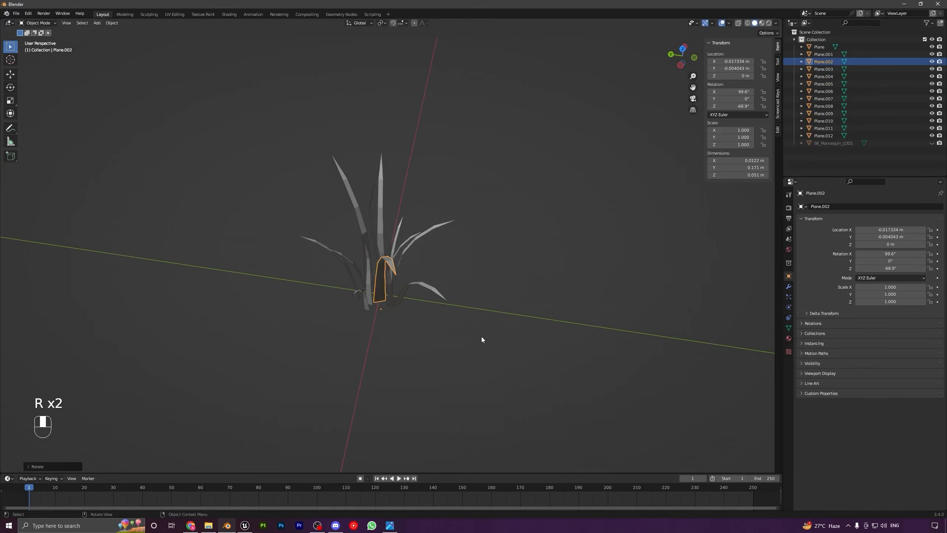
# Slide the blade Plane.002 down along its local Y axis to a Z location of about -0.030 m
pyautogui.press('g')
pyautogui.press('g')
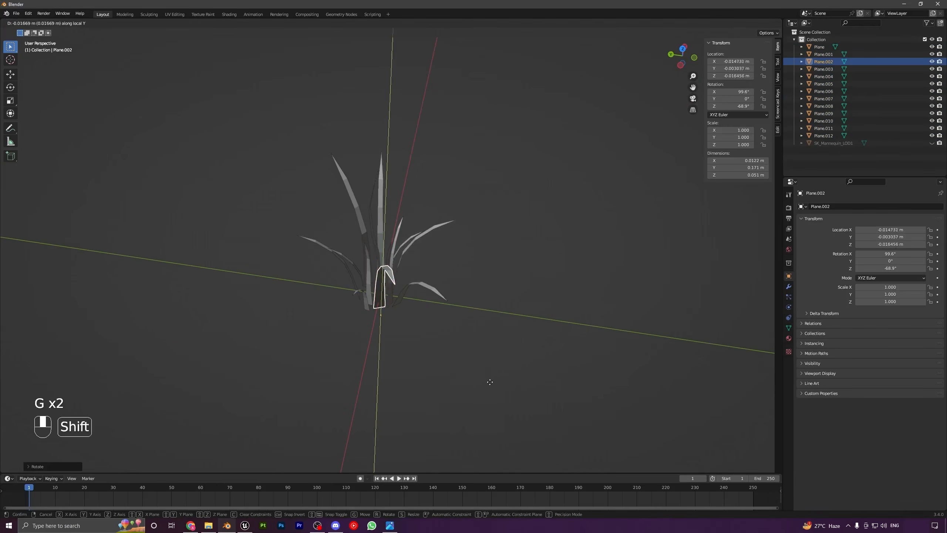
pyautogui.click(501, 436)
pyautogui.press('a')
pyautogui.press('a')
# Move the blades Plane.001, Plane.011 and Plane.010 slightly outward from the clump's centre in top view
pyautogui.moveTo(501, 435); pyautogui.dragTo(426, 342, button='middle')
pyautogui.press('KP_7')
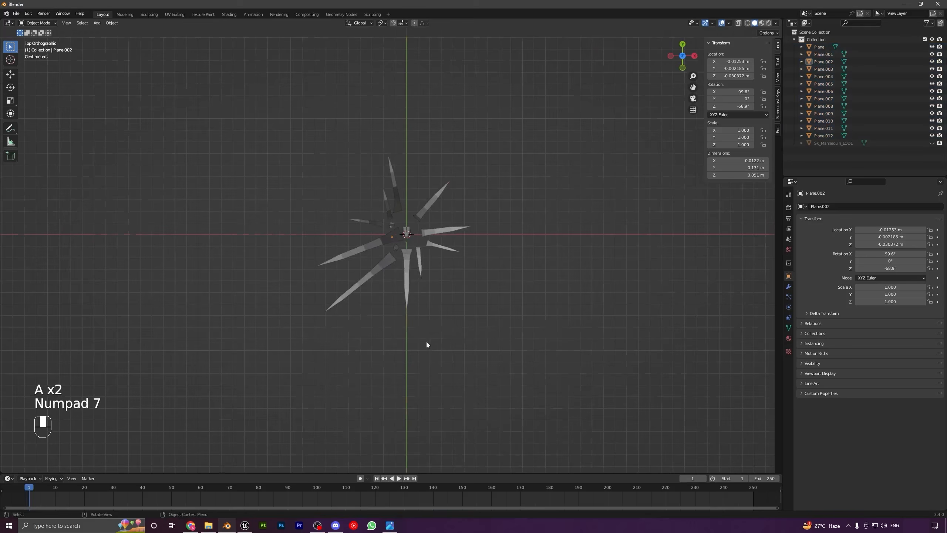
pyautogui.scroll(2, 426, 342)
pyautogui.click(413, 247)
pyautogui.press('g')
pyautogui.click(430, 254)
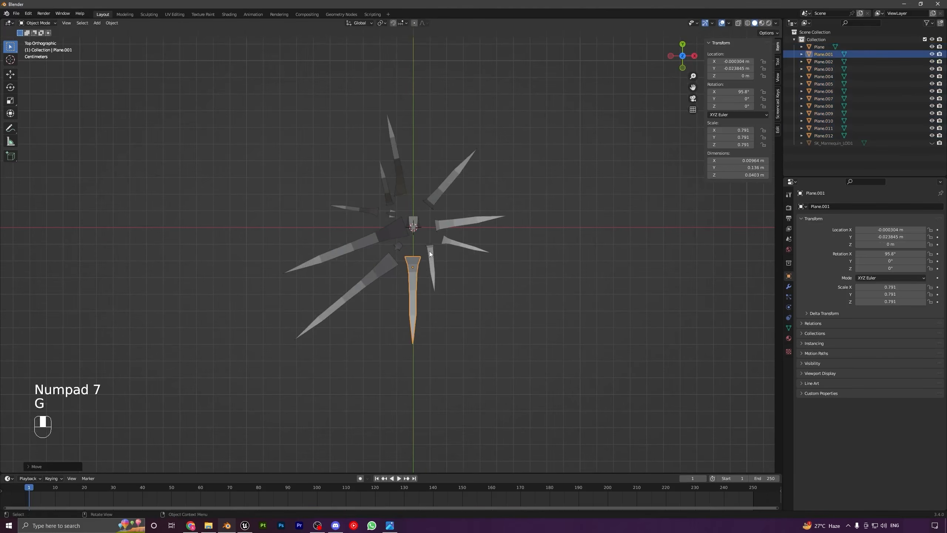
pyautogui.click(430, 254)
pyautogui.press('g')
pyautogui.click(458, 296)
pyautogui.click(469, 245)
pyautogui.press('g')
pyautogui.click(478, 257)
# Rotate the small blade Plane.011 around Z to about -334°
pyautogui.click(442, 276)
pyautogui.press('r')
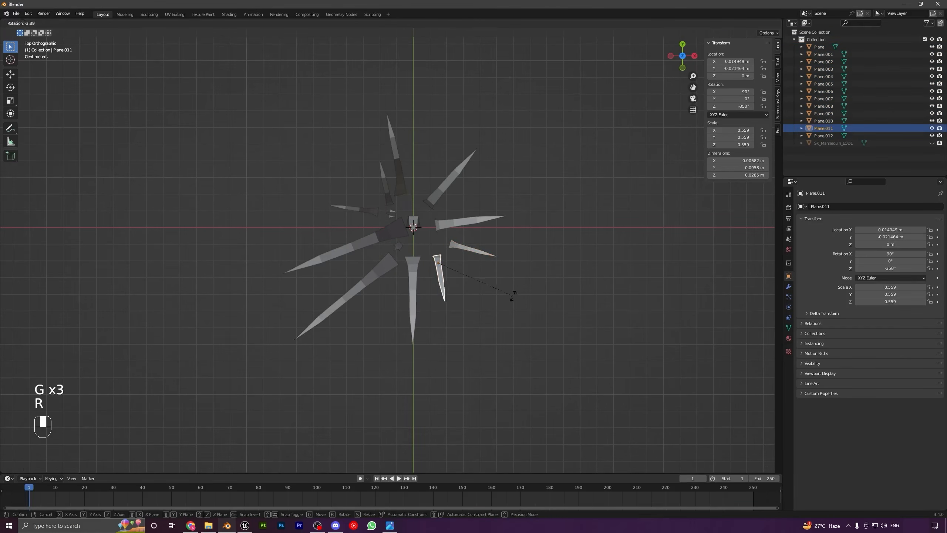
pyautogui.click(516, 274)
# Tilt the small blade Plane.011 outward around its local X axis to a rotation of about 105°
pyautogui.moveTo(517, 273); pyautogui.dragTo(452, 264, button='middle')
pyautogui.press('r')
pyautogui.press('x')
pyautogui.rightClick(444, 275)
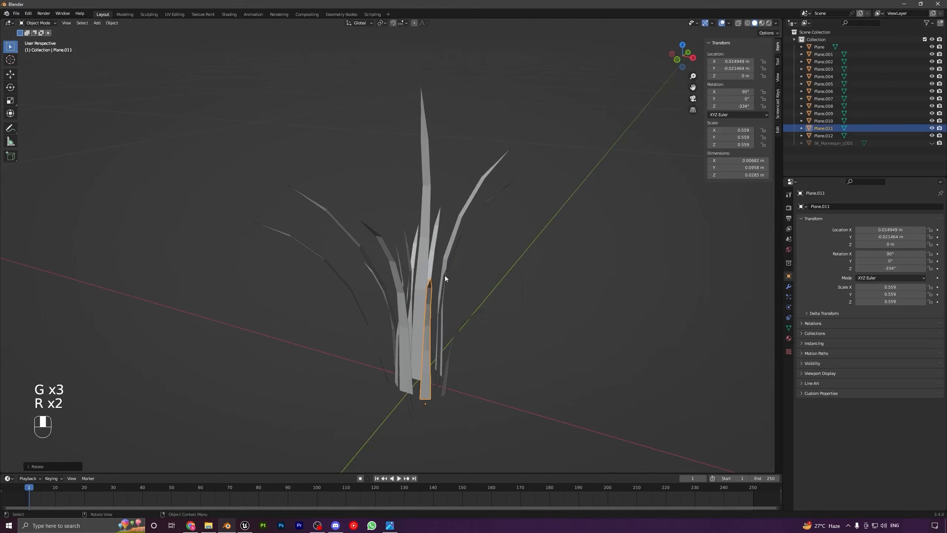
pyautogui.press('r')
pyautogui.press('x')
pyautogui.press('x')
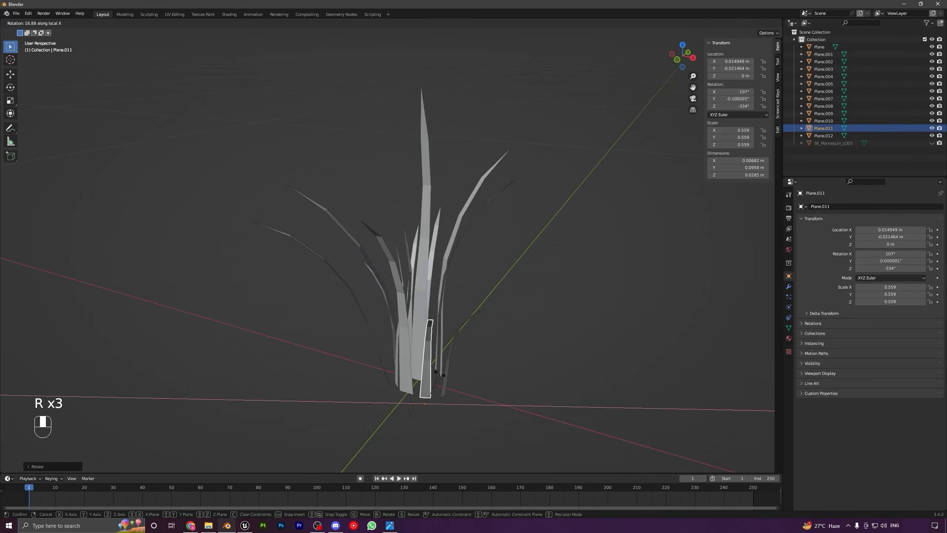
pyautogui.click(423, 377)
# Raise the blade Plane.002 to a Z location of about 0.001 m and shift it outward to X about -0.029 m in front view
pyautogui.moveTo(422, 378); pyautogui.dragTo(469, 371, button='middle')
pyautogui.press('KP_1')
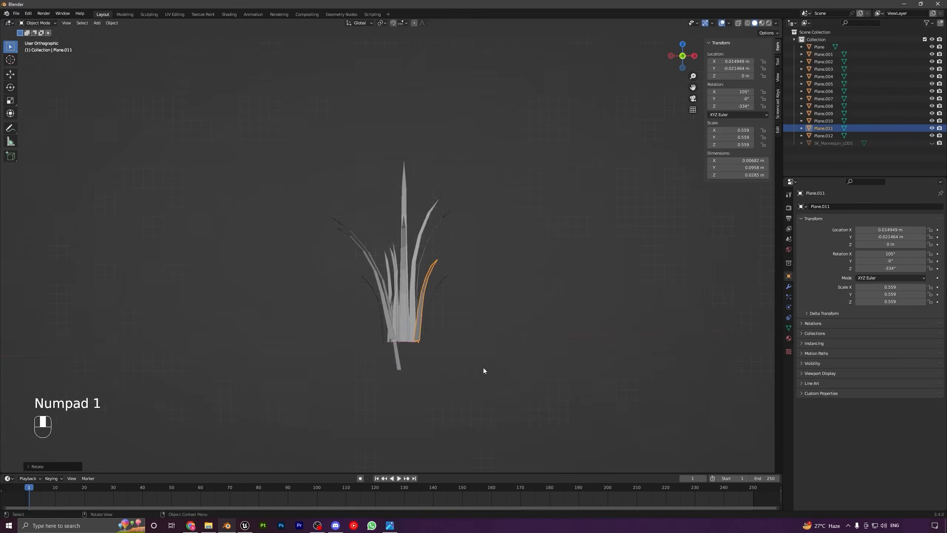
pyautogui.click(393, 360)
pyautogui.press('g')
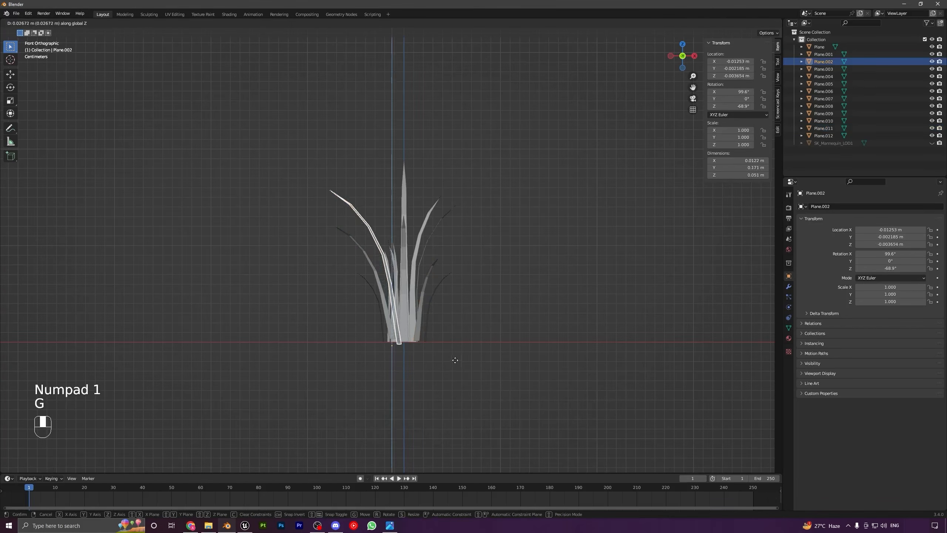
pyautogui.press('g')
pyautogui.click(388, 315)
# Try to tilt the blade Plane.002 around its local X axis
pyautogui.press('r')
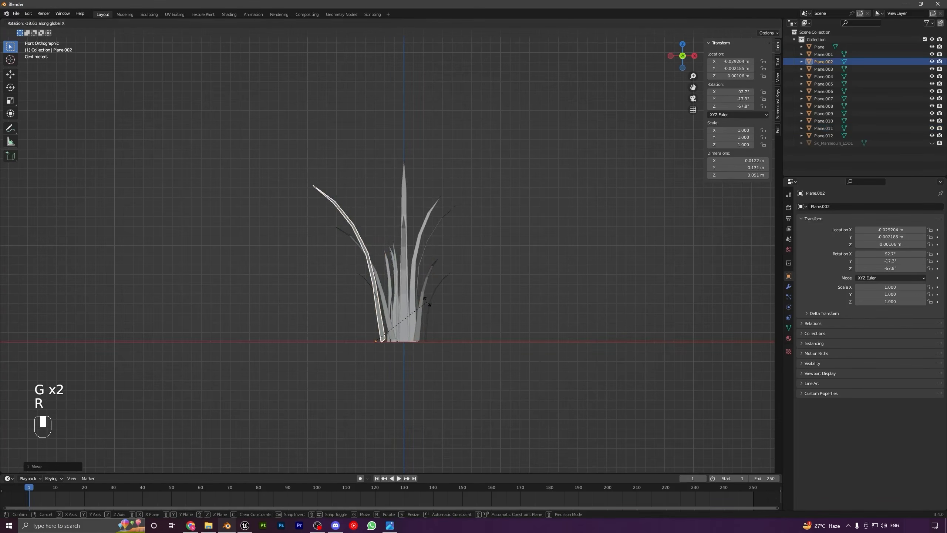
pyautogui.press('r')
pyautogui.click(404, 319)
pyautogui.moveTo(404, 319); pyautogui.dragTo(469, 373, button='middle')
pyautogui.press('r')
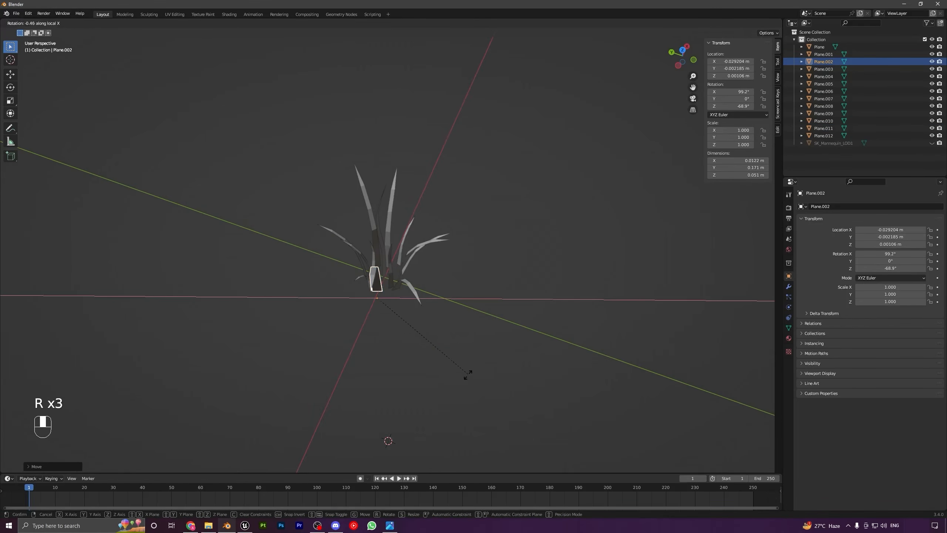
pyautogui.click(470, 351)
pyautogui.press('a')
pyautogui.press('a')
pyautogui.moveTo(439, 328)
pyautogui.mouseDown(button='middle')
pyautogui.moveTo(467, 315)
pyautogui.moveTo(468, 324)
pyautogui.moveTo(374, 293)
pyautogui.moveTo(404, 282)
pyautogui.moveTo(410, 265)
pyautogui.moveTo(546, 271)
pyautogui.moveTo(451, 317)
pyautogui.mouseUp(button='middle')
pyautogui.click(406, 291)
# Undo the recent tilt changes to the blade Plane.002
pyautogui.hotkey('ctrl', 'z')
pyautogui.hotkey('ctrl', 'z')
pyautogui.hotkey('ctrl', 'z')
pyautogui.hotkey('ctrl', 'z')
# Duplicate the blade Plane.002 in top view, rotate the copy around Z to about -198°, move it behind the centre and scale it to about 0.549
pyautogui.press('a')
pyautogui.press('a')
pyautogui.press('KP_7')
pyautogui.scroll(8, 423, 262)
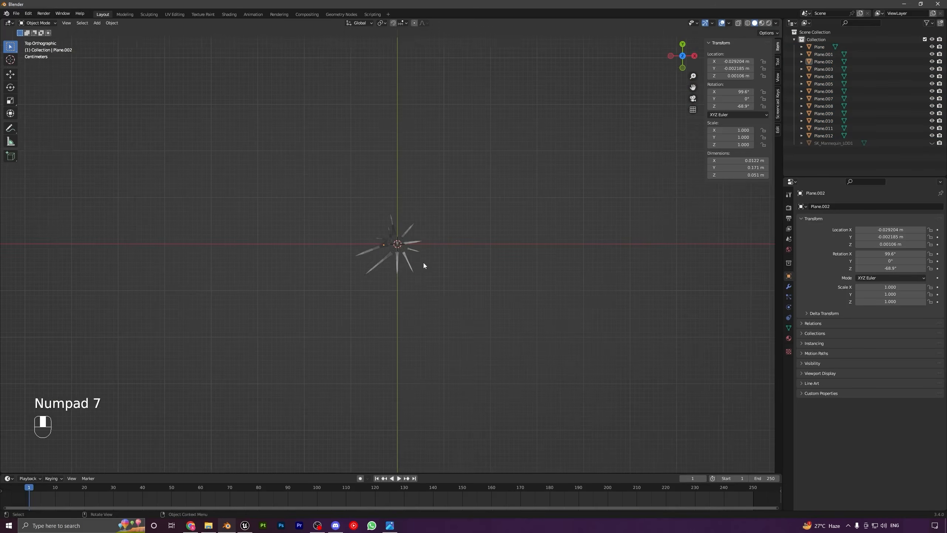
pyautogui.click(376, 238)
pyautogui.hotkey('shift', 'd')
pyautogui.click(468, 220)
pyautogui.press('r')
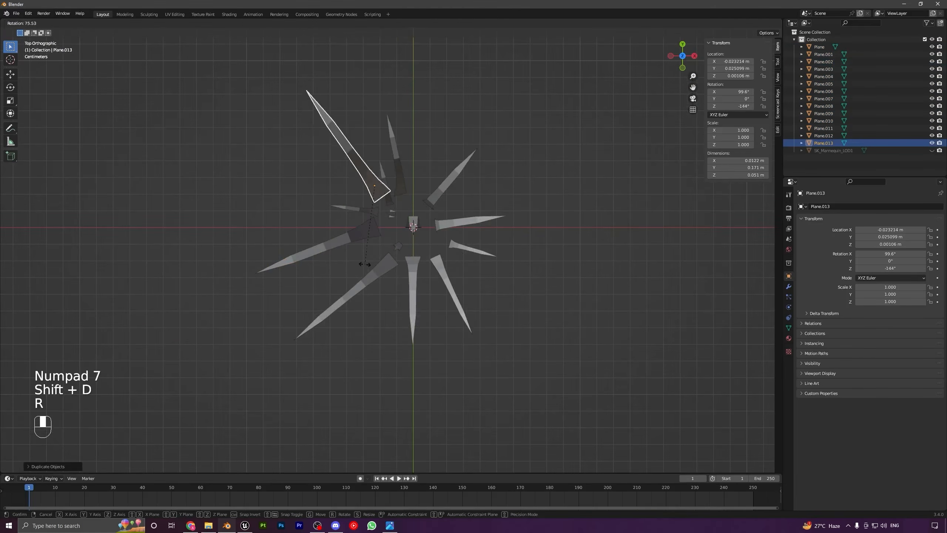
pyautogui.click(305, 225)
pyautogui.press('g')
pyautogui.press('s')
pyautogui.click(461, 214)
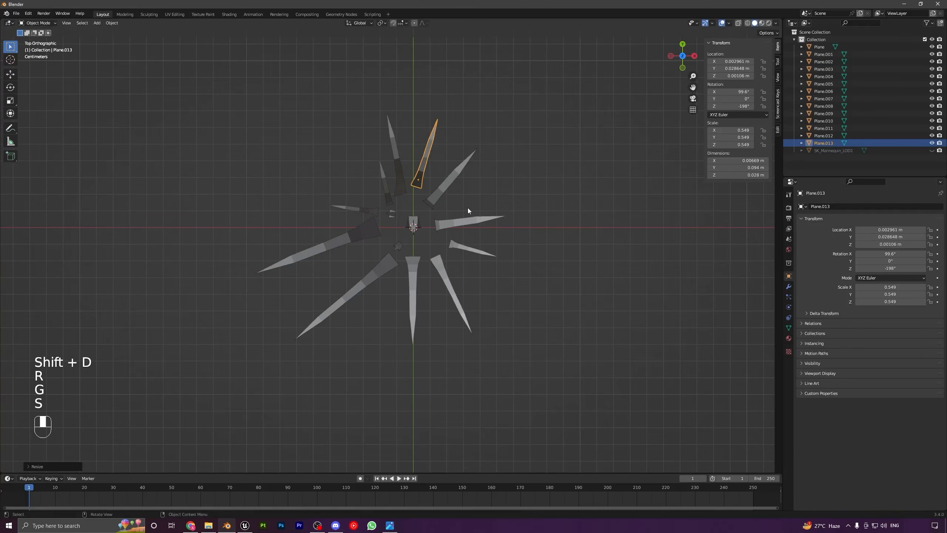
# Move the copied blade Plane.013 closer to the clump's centre and scale it down to about 0.410
pyautogui.press('g')
pyautogui.click(502, 248)
pyautogui.press('r')
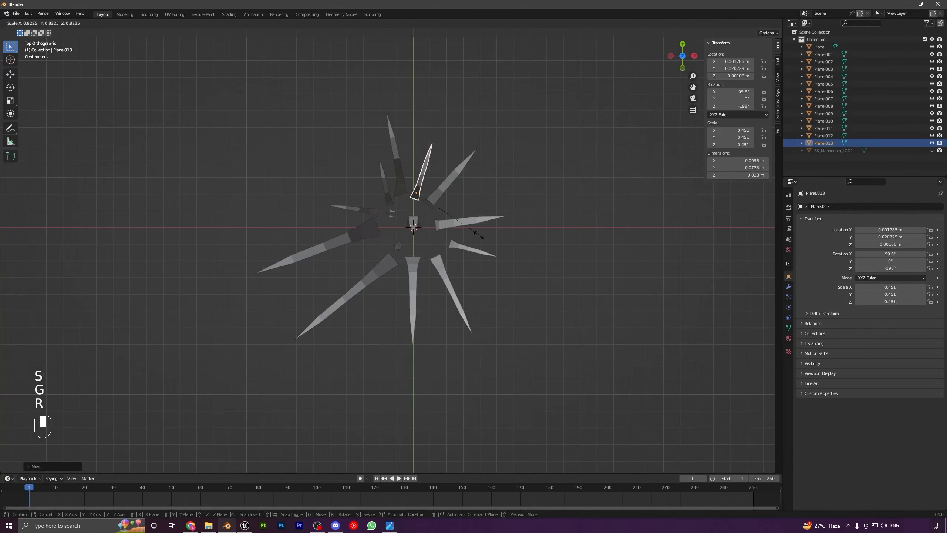
pyautogui.click(474, 239)
pyautogui.press('g')
pyautogui.click(464, 304)
# Duplicate the small blade Plane.013, rotate the copy around Z to about -330° and place it at about X 0.0076 m, Y -0.0103 m
pyautogui.hotkey('shift', 'd')
pyautogui.click(472, 275)
pyautogui.press('r')
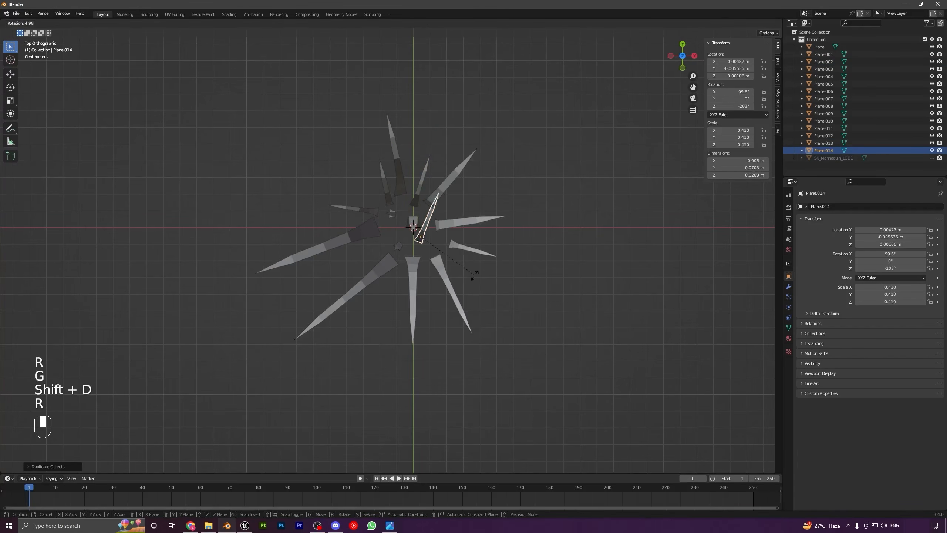
pyautogui.click(372, 247)
pyautogui.press('g')
pyautogui.click(377, 254)
# Tilt the small blade Plane.014 around its local X axis and deselect it
pyautogui.press('r')
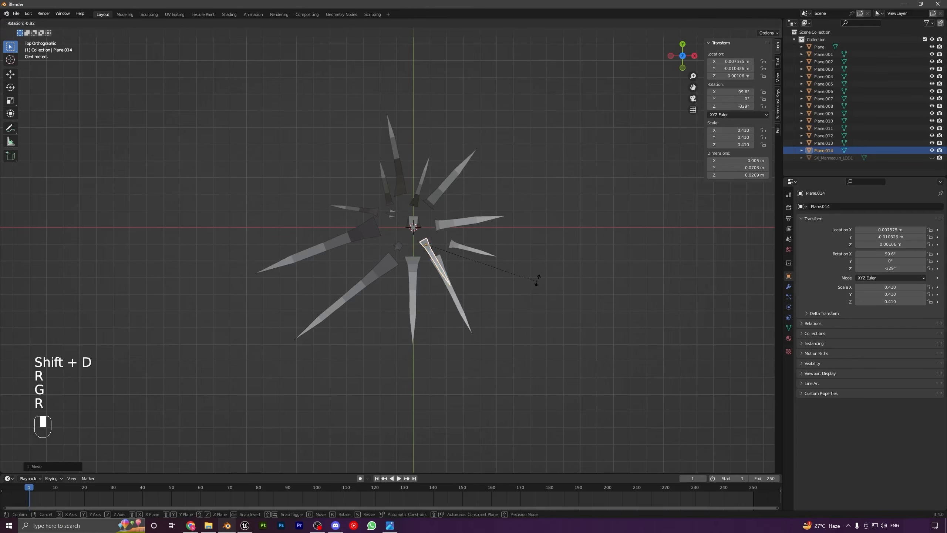
pyautogui.press('x')
pyautogui.rightClick(526, 269)
pyautogui.press('x')
pyautogui.press('r')
pyautogui.press('x')
pyautogui.press('x')
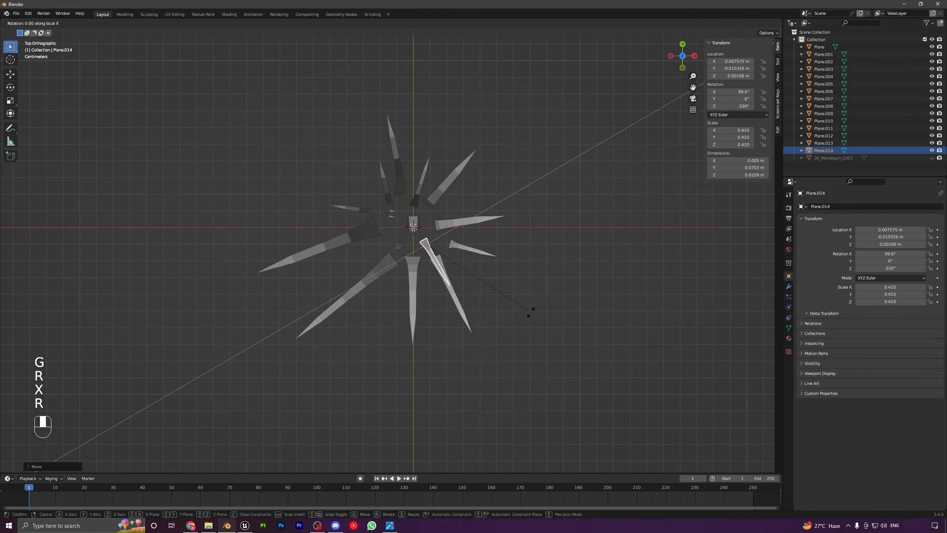
pyautogui.click(507, 274)
pyautogui.press('a')
pyautogui.press('a')
# Move the long blade Plane.002 and the long diagonal blade beside it slightly outward from the clump's centre in top view
pyautogui.moveTo(508, 275); pyautogui.dragTo(431, 276, button='middle')
pyautogui.click(397, 275)
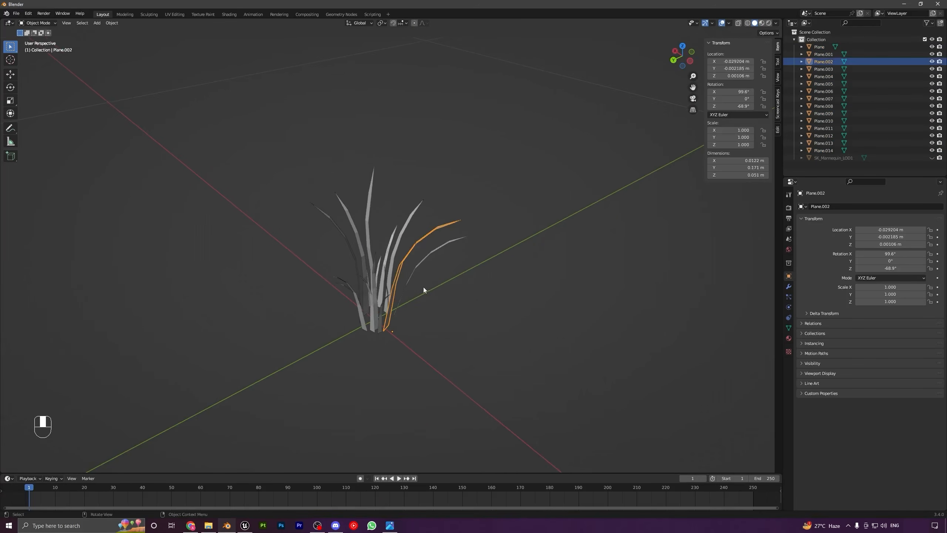
pyautogui.press('KP_7')
pyautogui.press('g')
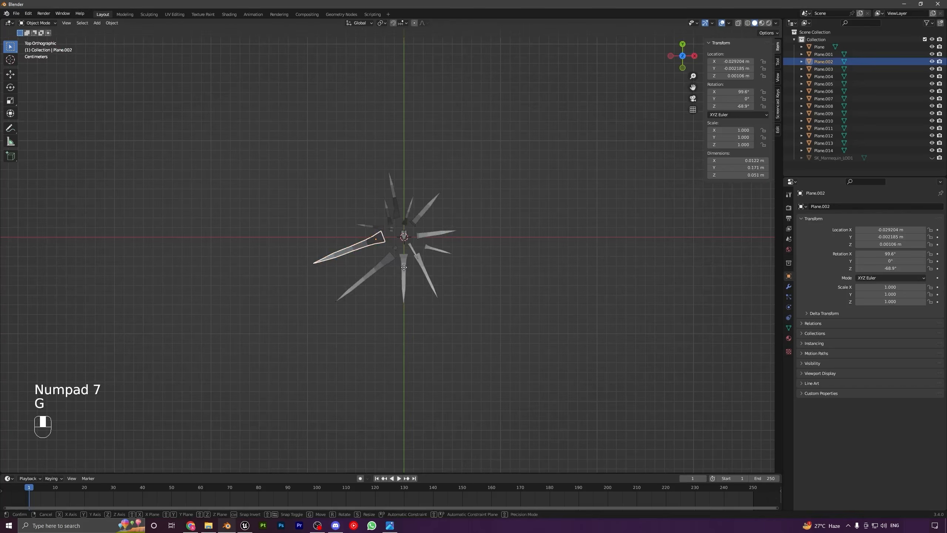
pyautogui.keyDown('shift'); pyautogui.click(379, 299); pyautogui.keyUp('shift')
pyautogui.click(376, 273)
pyautogui.press('g')
pyautogui.keyDown('shift'); pyautogui.click(373, 285); pyautogui.keyUp('shift')
# Move the blades Plane.001 and Plane.011 slightly outward from the clump's centre
pyautogui.click(404, 267)
pyautogui.press('g')
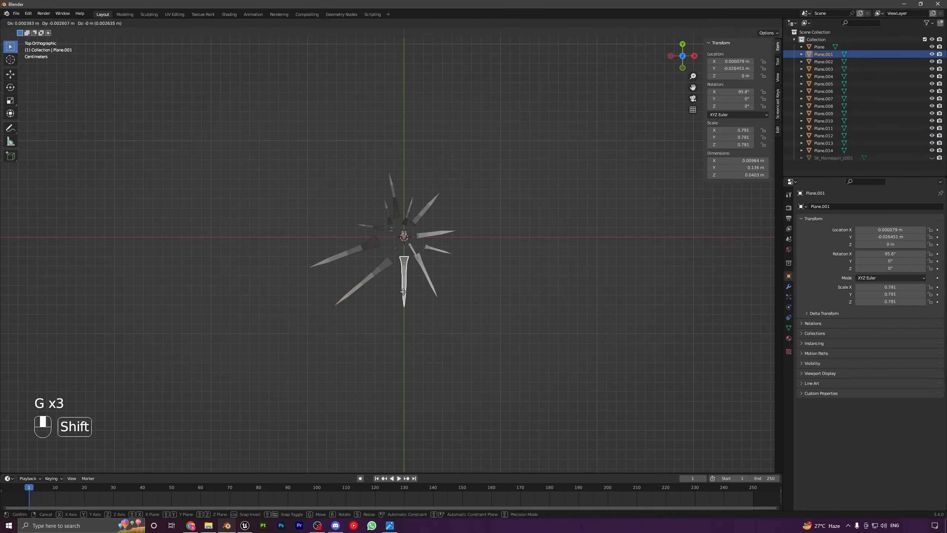
pyautogui.keyDown('shift'); pyautogui.click(406, 279); pyautogui.keyUp('shift')
pyautogui.click(425, 275)
pyautogui.press('g')
pyautogui.keyDown('shift'); pyautogui.click(439, 280); pyautogui.keyUp('shift')
# Move the blades Plane.005, Plane.004 and Plane.013 slightly outward from the clump's centre
pyautogui.click(421, 224)
pyautogui.click(435, 234)
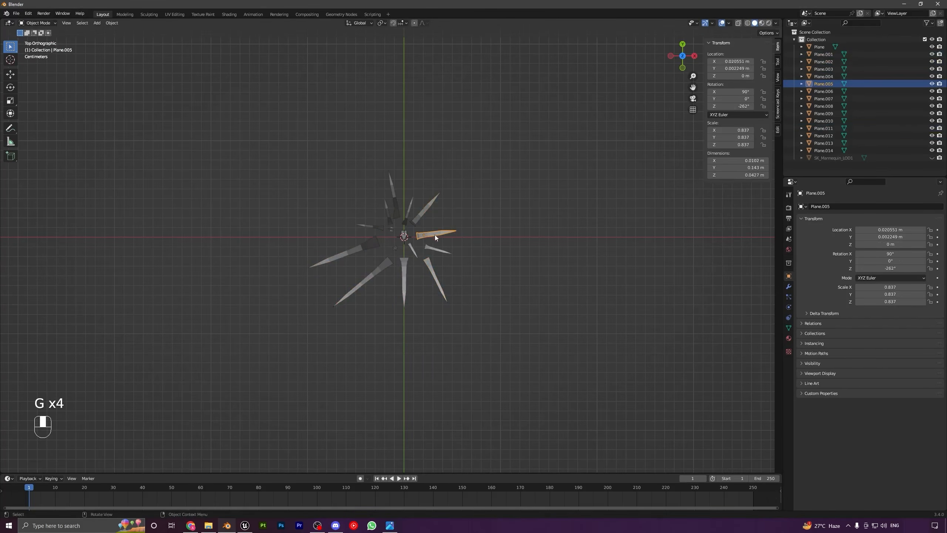
pyautogui.press('g')
pyautogui.keyDown('shift'); pyautogui.click(459, 221); pyautogui.keyUp('shift')
pyautogui.click(428, 208)
pyautogui.press('g')
pyautogui.keyDown('shift'); pyautogui.click(463, 189); pyautogui.keyUp('shift')
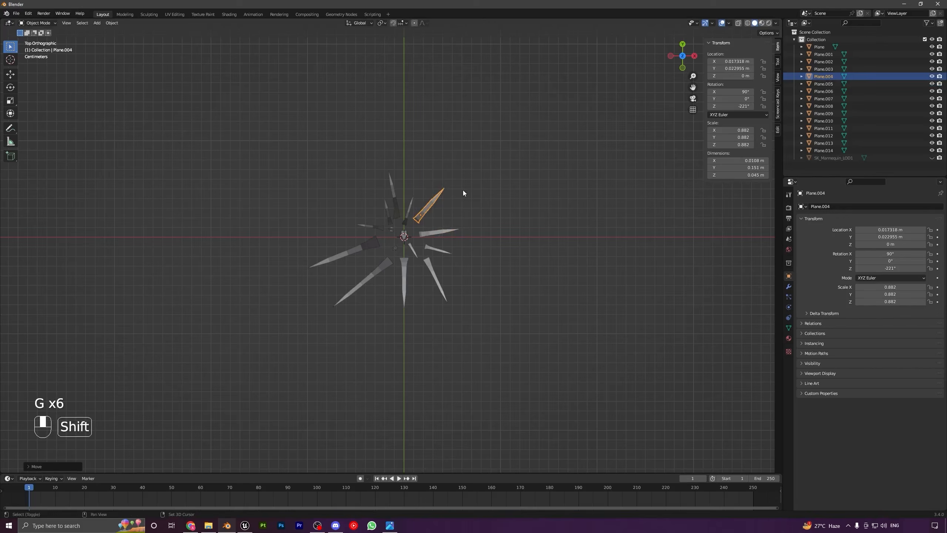
pyautogui.click(408, 215)
pyautogui.press('g')
pyautogui.keyDown('shift'); pyautogui.click(413, 171); pyautogui.keyUp('shift')
# Duplicate the small blade Plane.013, rotate the copy around Z and place it between the blades Plane.004 and Plane.005
pyautogui.hotkey('shift', 'd')
pyautogui.click(447, 238)
pyautogui.press('r')
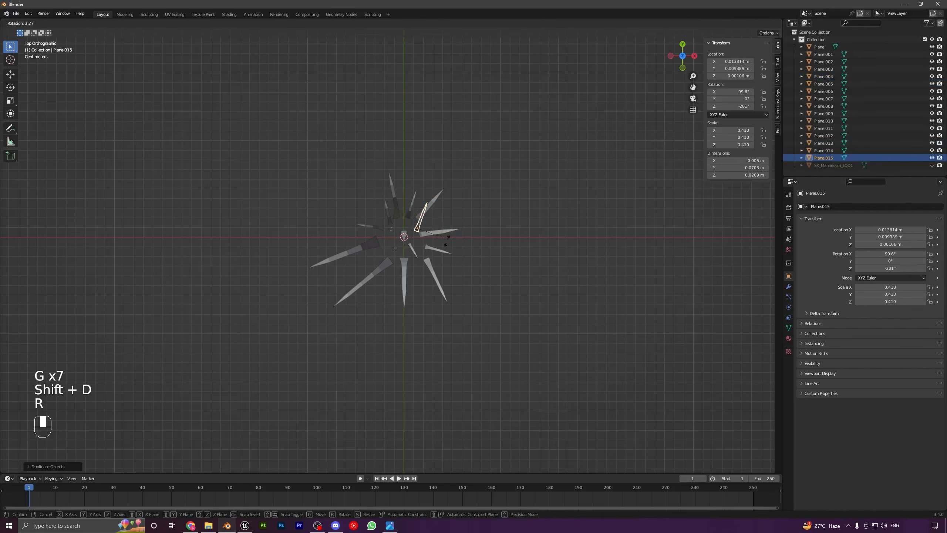
pyautogui.click(441, 286)
pyautogui.press('g')
pyautogui.keyDown('shift'); pyautogui.click(435, 284); pyautogui.keyUp('shift')
# Duplicate the blade Plane.003, rotate the copy around Z to about -58.7° and place it at about X -0.028 m, Y -0.020 m
pyautogui.click(409, 214)
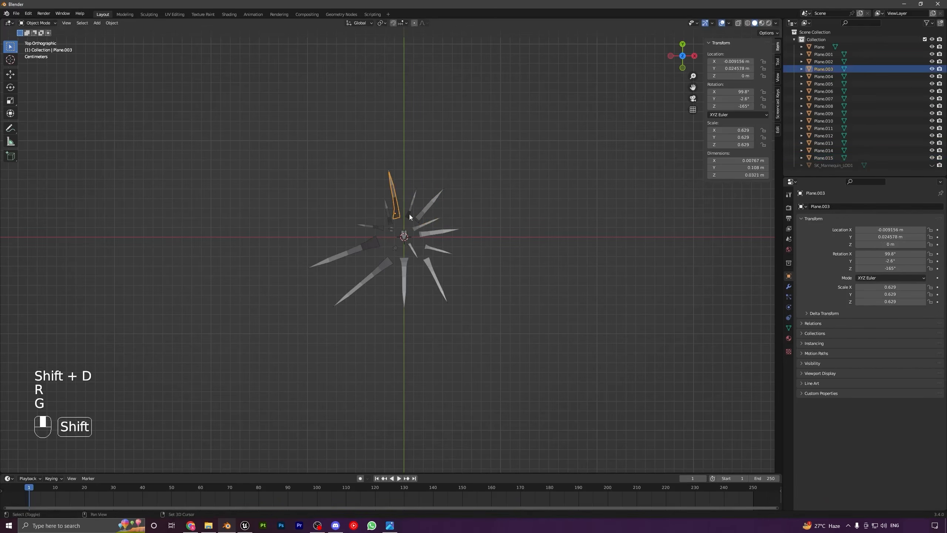
pyautogui.hotkey('shift', 'd')
pyautogui.click(364, 278)
pyautogui.press('r')
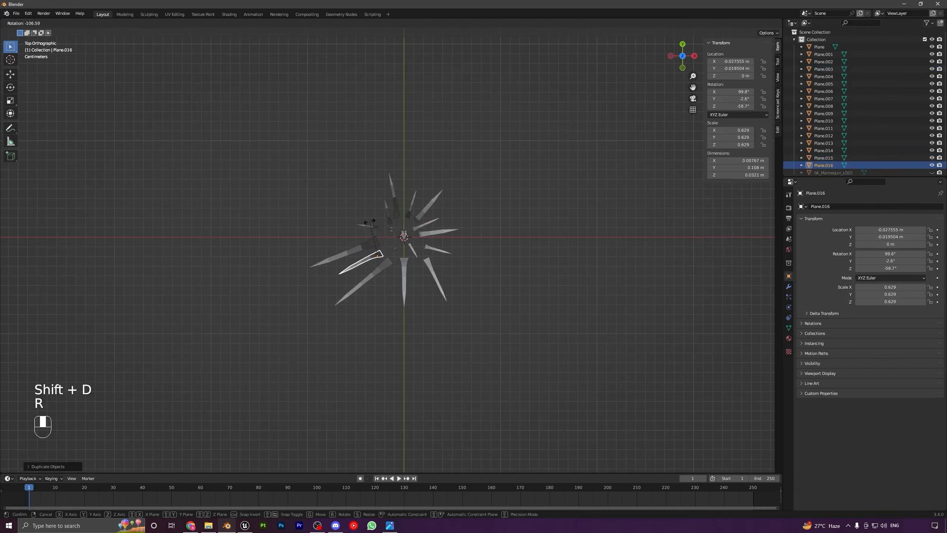
pyautogui.click(369, 222)
pyautogui.press('g')
pyautogui.click(370, 223)
# Move the blade Plane.016 further outward between the two long blades and shift the diagonal long blade slightly inward in top view
pyautogui.moveTo(407, 302); pyautogui.dragTo(459, 252, button='middle')
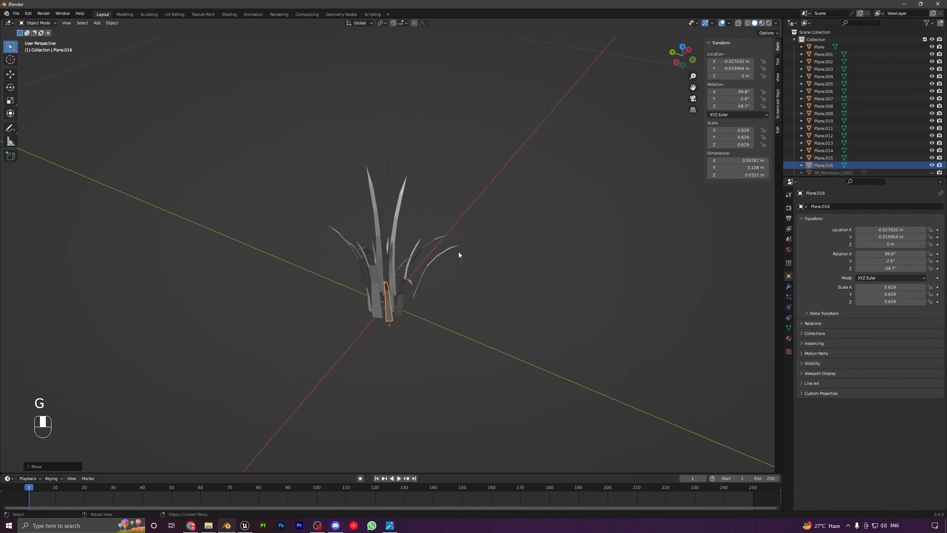
pyautogui.press('KP_7')
pyautogui.press('g')
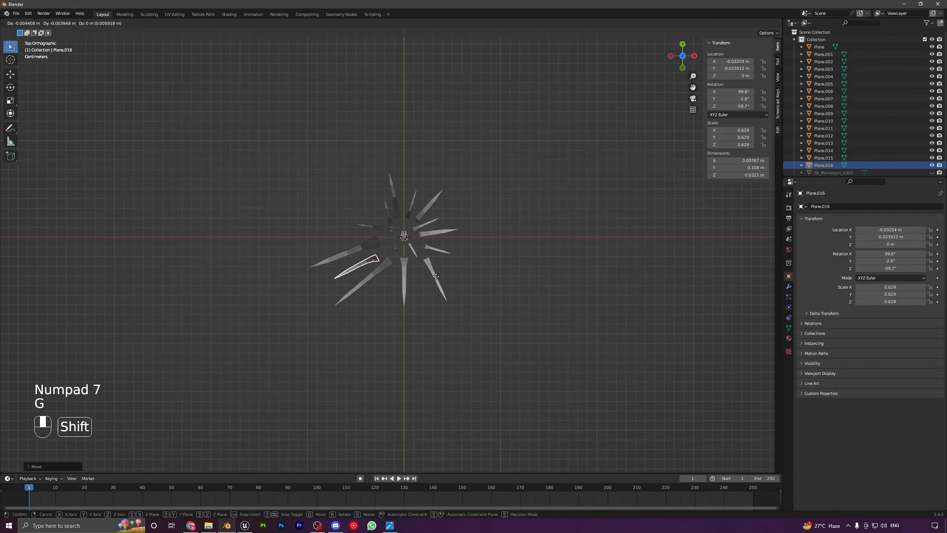
pyautogui.click(420, 286)
pyautogui.click(385, 264)
pyautogui.press('g')
pyautogui.click(415, 258)
# Move the blade Plane.001 outward to Y about -0.030 m and place Plane.011 at about X 0.021 m, Y -0.024 m
pyautogui.click(404, 268)
pyautogui.press('g')
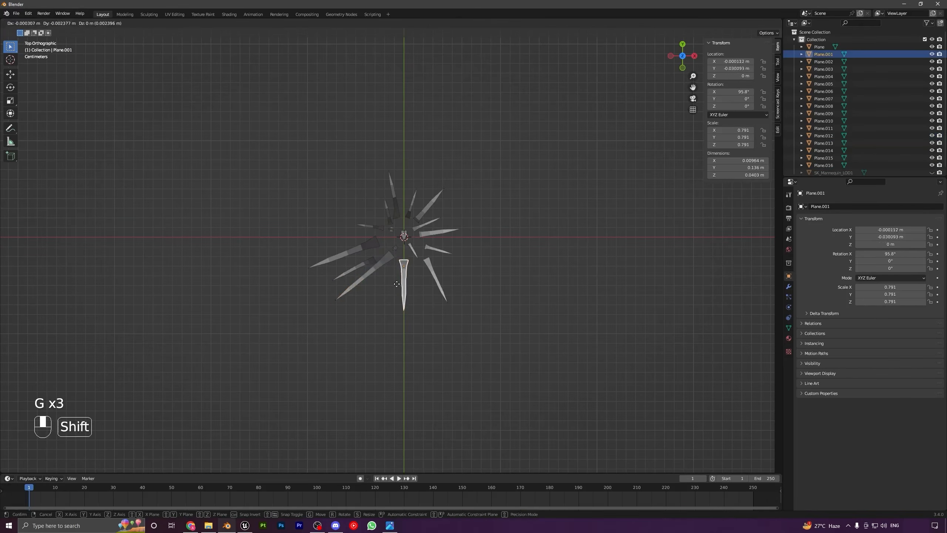
pyautogui.click(396, 285)
pyautogui.click(438, 283)
pyautogui.press('g')
pyautogui.click(407, 257)
pyautogui.press('a')
pyautogui.press('a')
# Unhide the SK_Mannequin_LOD1 mesh and compare the grass clump's size with it
pyautogui.scroll(-4, 388, 300)
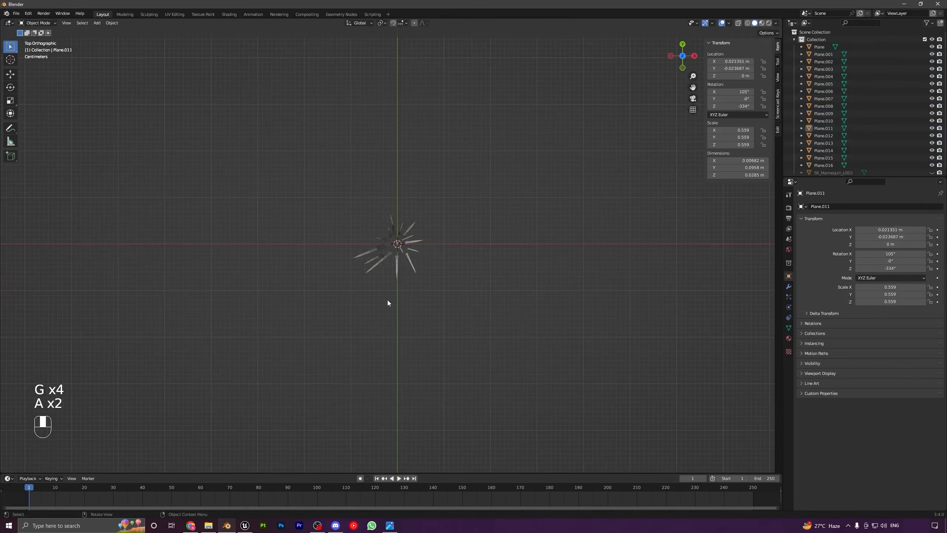
pyautogui.moveTo(389, 301); pyautogui.dragTo(385, 272, button='middle')
pyautogui.scroll(5, 384, 280)
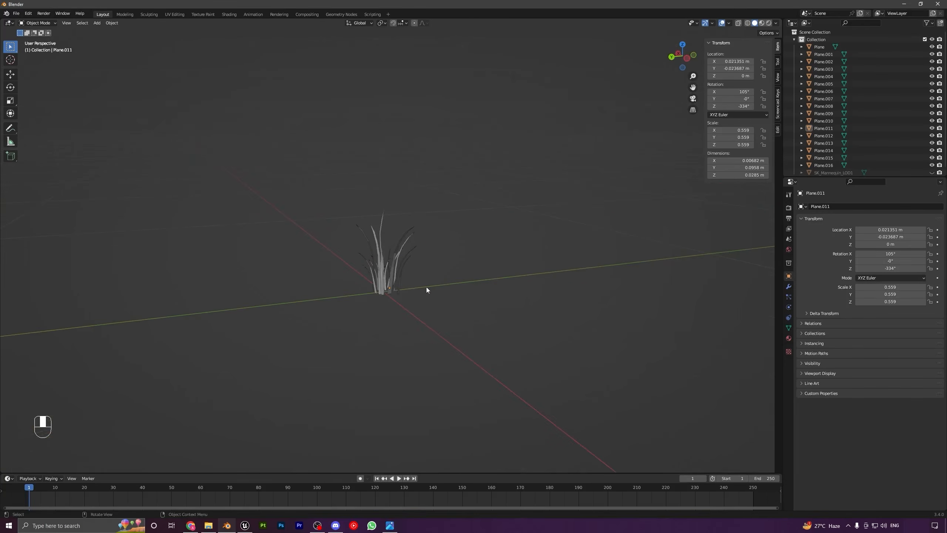
pyautogui.scroll(-1, 859, 99)
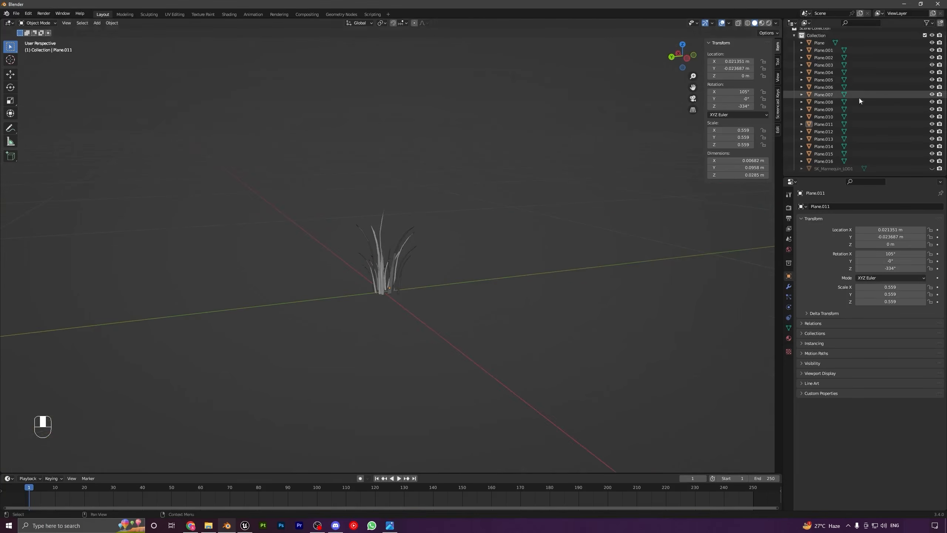
pyautogui.click(931, 169)
pyautogui.scroll(-5, 485, 232)
pyautogui.moveTo(485, 231); pyautogui.dragTo(297, 251, button='middle')
pyautogui.scroll(-3, 361, 249)
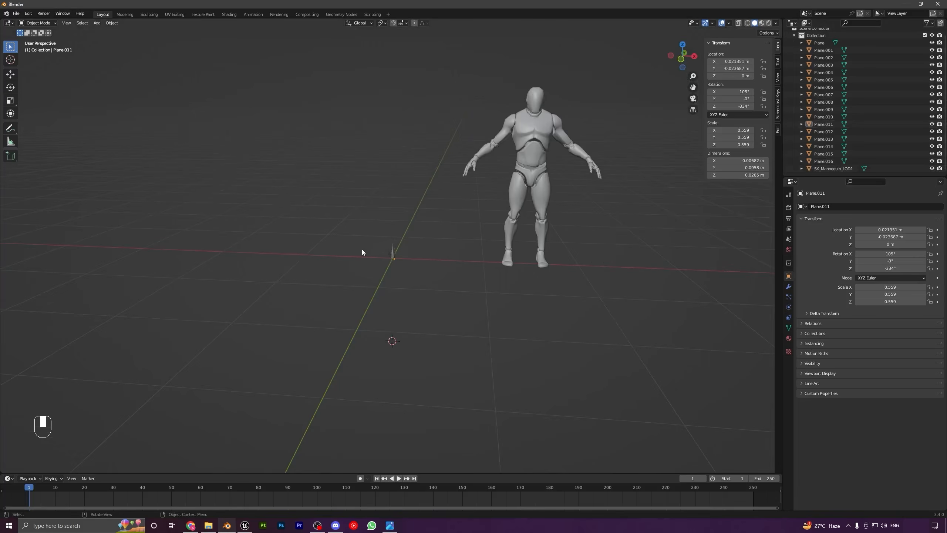
pyautogui.moveTo(362, 249); pyautogui.dragTo(407, 243, button='middle')
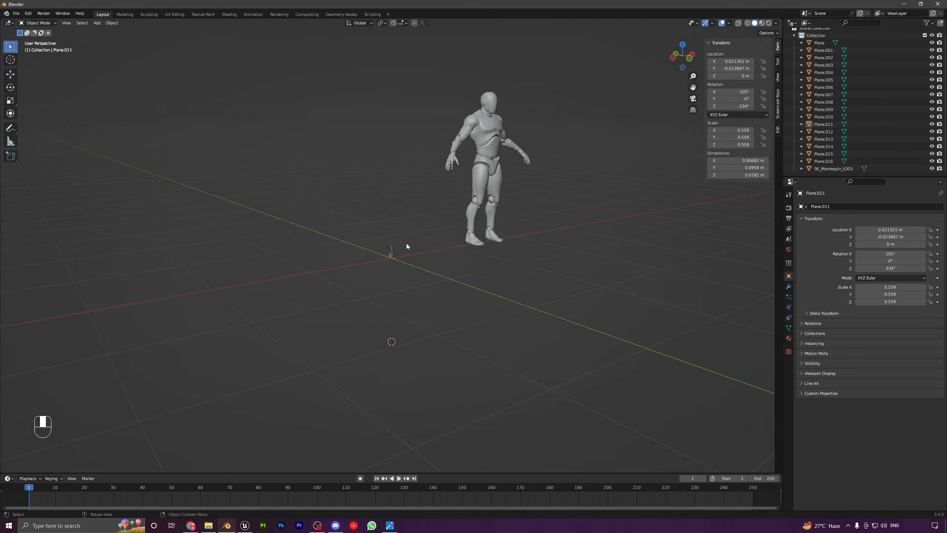
# Select all grass blades in front view and scale them up uniformly by about 1.076
pyautogui.press('KP_1')
pyautogui.scroll(7, 417, 292)
pyautogui.moveTo(344, 196); pyautogui.dragTo(448, 315)
pyautogui.scroll(4, 482, 281)
pyautogui.press('s')
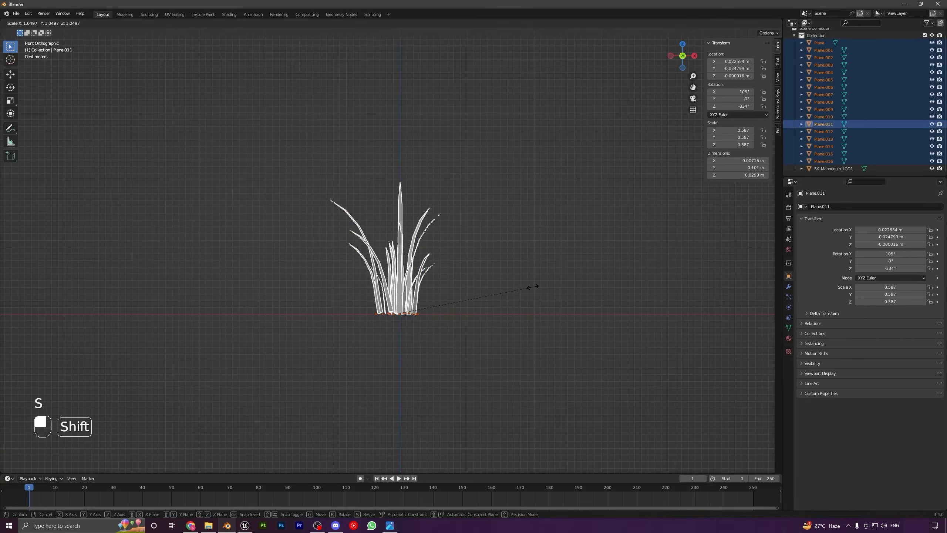
pyautogui.keyDown('shift'); pyautogui.click(560, 297); pyautogui.keyUp('shift')
pyautogui.press('a')
pyautogui.press('a')
# Move the long blade Plane.002 along the global X axis toward the clump's centre, to about X -0.021 m
pyautogui.scroll(-7, 442, 289)
pyautogui.moveTo(418, 253)
pyautogui.mouseDown(button='middle')
pyautogui.moveTo(442, 289)
pyautogui.moveTo(479, 242)
pyautogui.moveTo(359, 249)
pyautogui.moveTo(410, 269)
pyautogui.mouseUp(button='middle')
pyautogui.press('KP_7')
pyautogui.scroll(8, 410, 269)
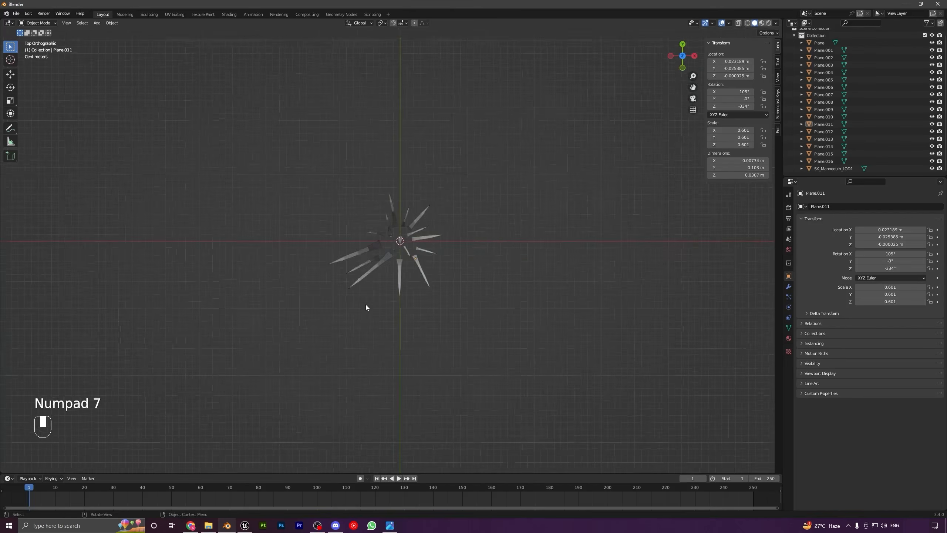
pyautogui.moveTo(366, 307); pyautogui.dragTo(363, 238, button='middle')
pyautogui.click(364, 240)
pyautogui.press('g')
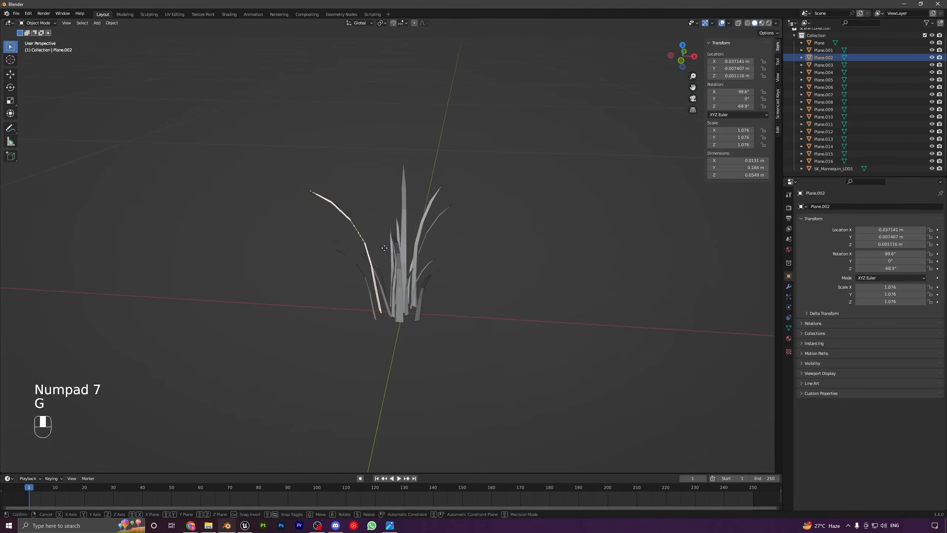
pyautogui.press('x')
pyautogui.click(494, 282)
# Tilt the long blade Plane.002 around its local X axis to a rotation of about 95.9° and deselect it
pyautogui.press('r')
pyautogui.press('x')
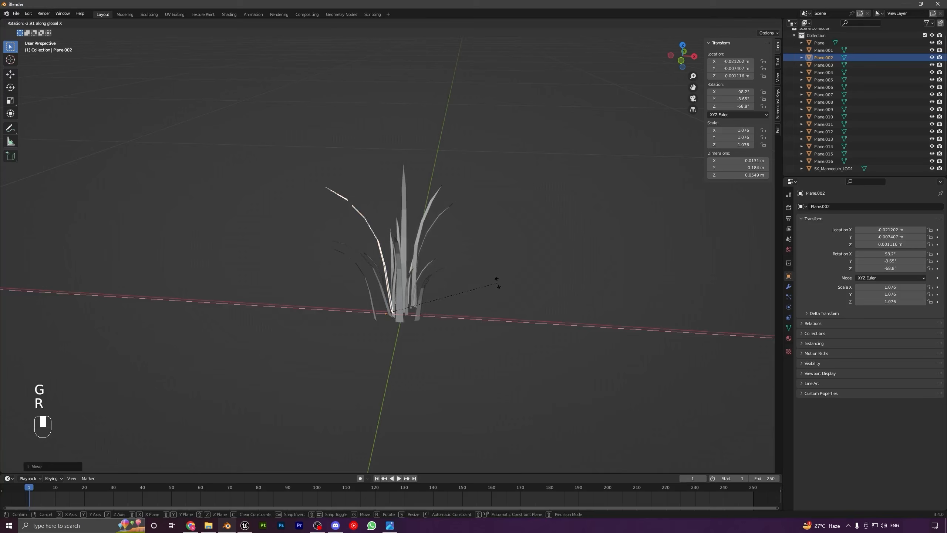
pyautogui.press('x')
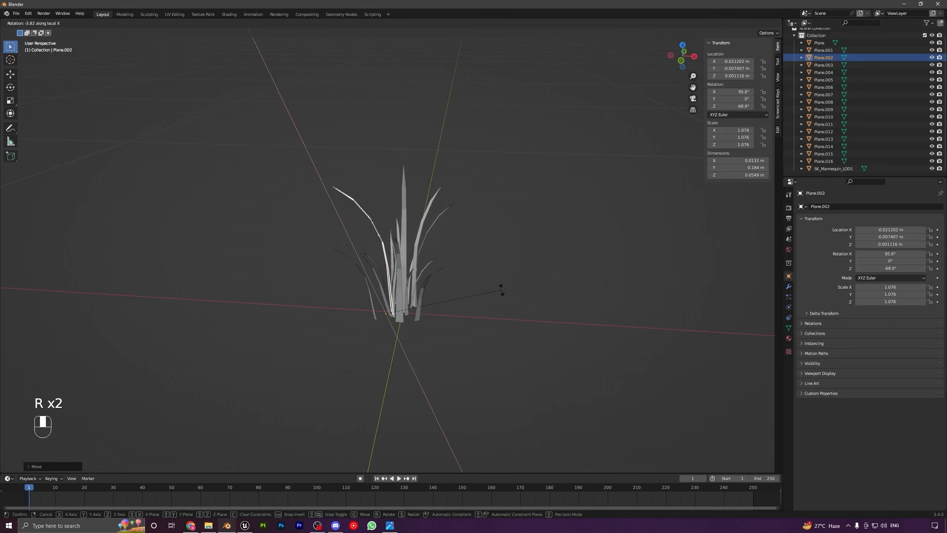
pyautogui.click(485, 286)
pyautogui.press('a')
pyautogui.press('a')
# Save the scene as Grass.blend in the Blender Files folder of the stylized Unreal Engine 5 environment tutorial project
pyautogui.scroll(-3, 450, 260)
pyautogui.moveTo(449, 255); pyautogui.dragTo(427, 299, button='middle')
pyautogui.scroll(4, 416, 276)
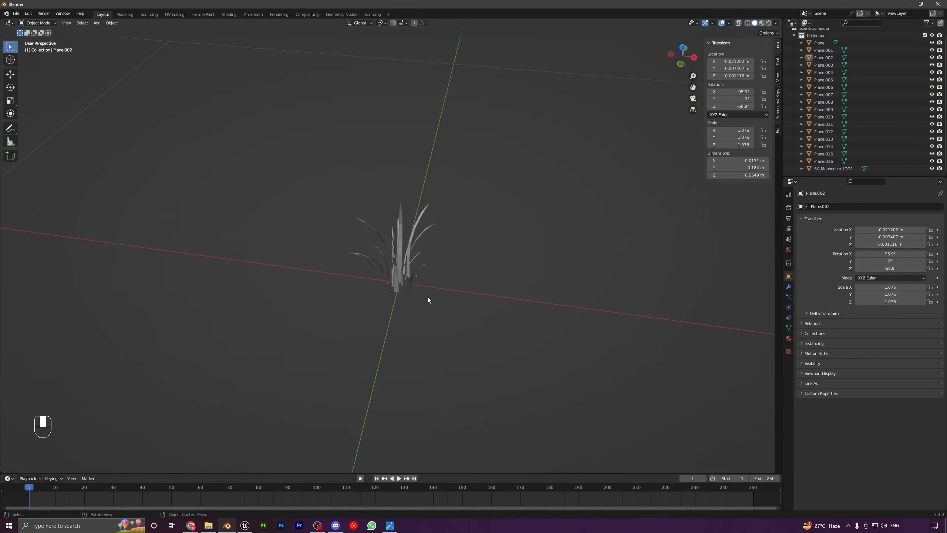
pyautogui.press('KP_7')
pyautogui.hotkey('ctrl', 'a')
pyautogui.hotkey('ctrl', 's')
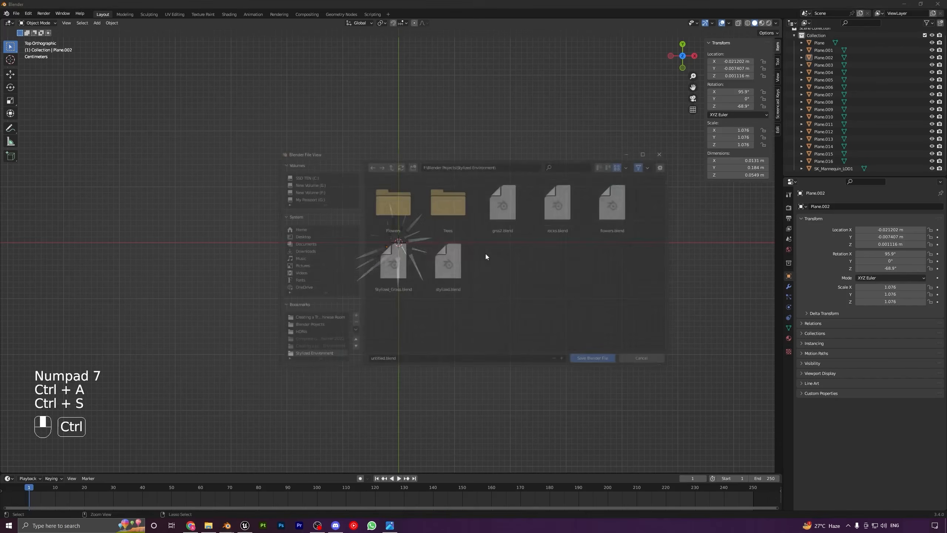
pyautogui.click(389, 166)
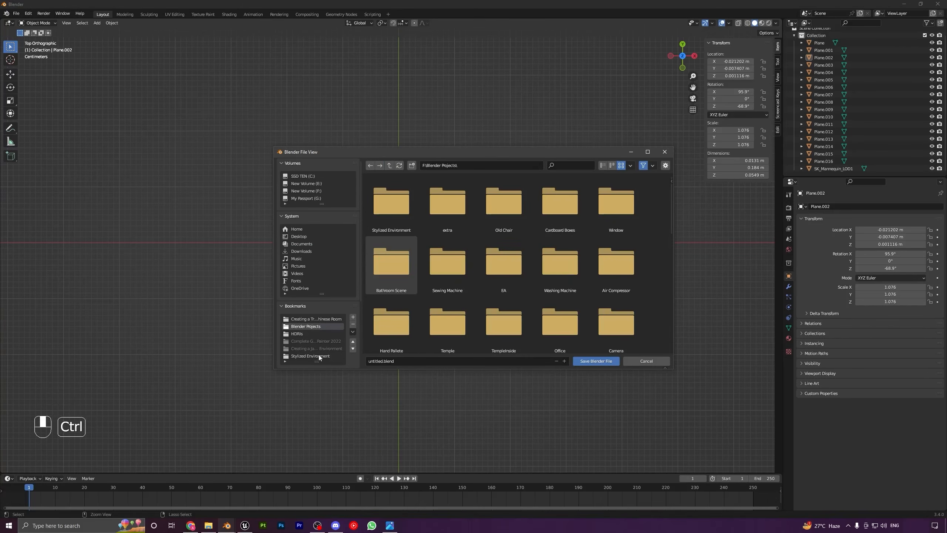
pyautogui.click(320, 318)
pyautogui.click(389, 166)
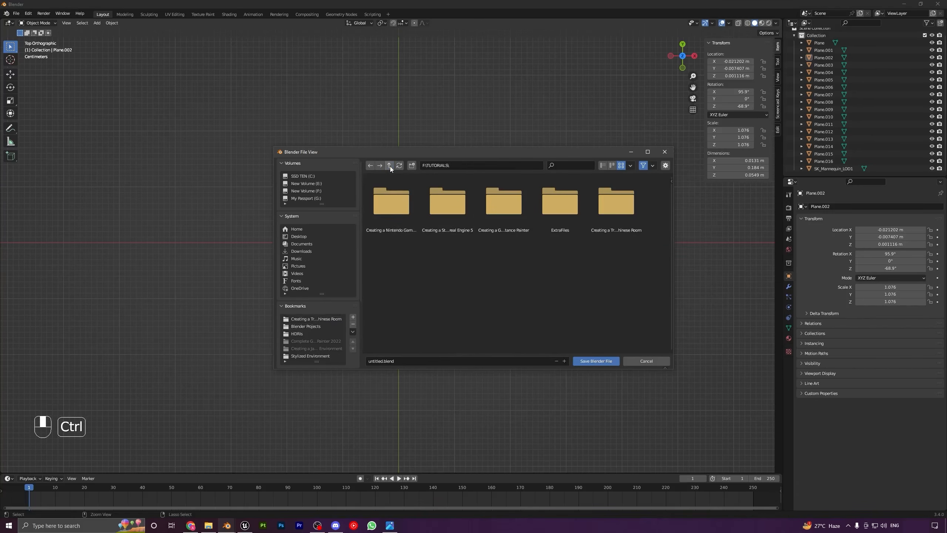
pyautogui.doubleClick(462, 212)
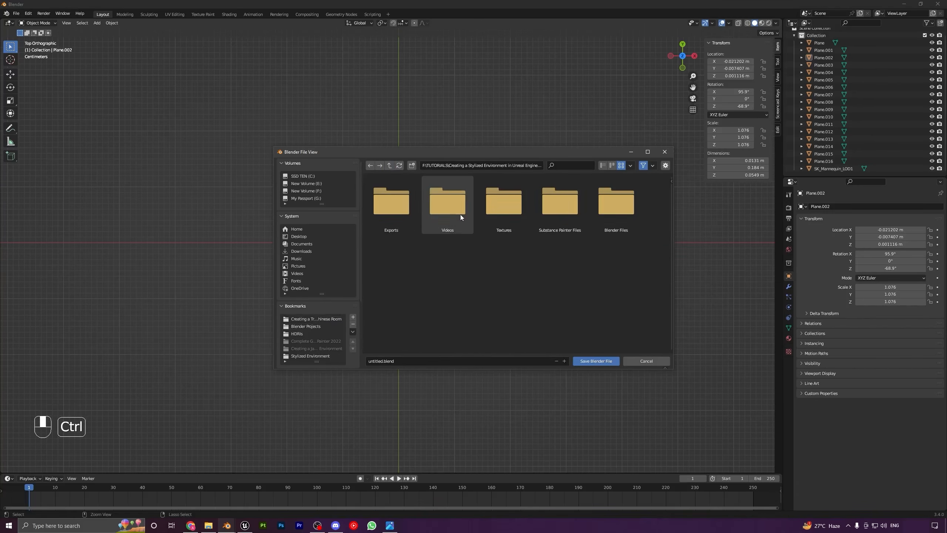
pyautogui.doubleClick(604, 213)
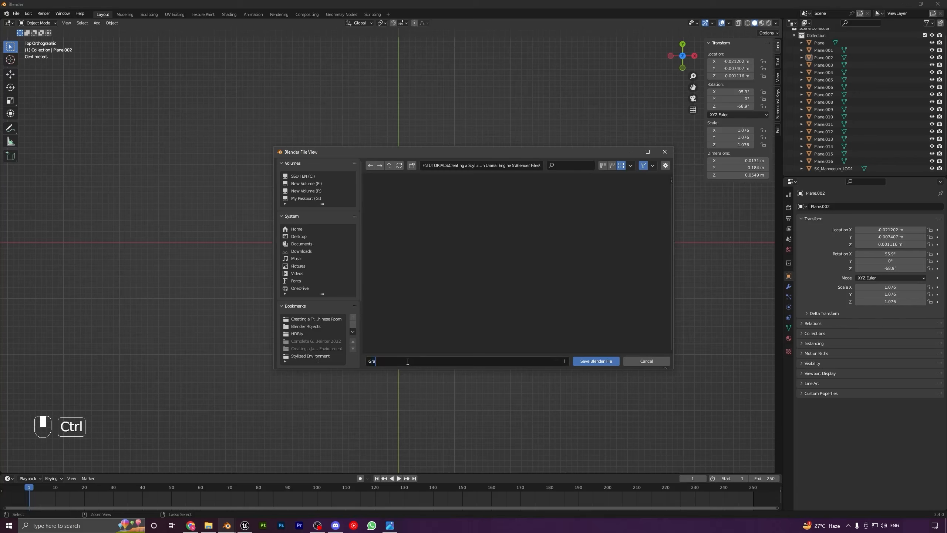
pyautogui.click(596, 361)
# Select all the grass blade planes, leaving out the mannequin, and join them into one object
pyautogui.scroll(-3, 419, 259)
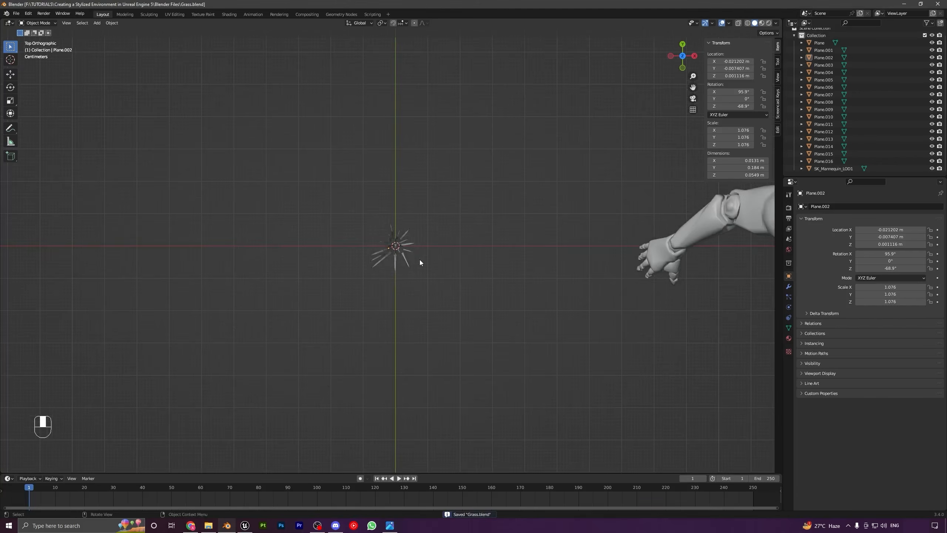
pyautogui.moveTo(419, 259); pyautogui.dragTo(444, 243, button='middle')
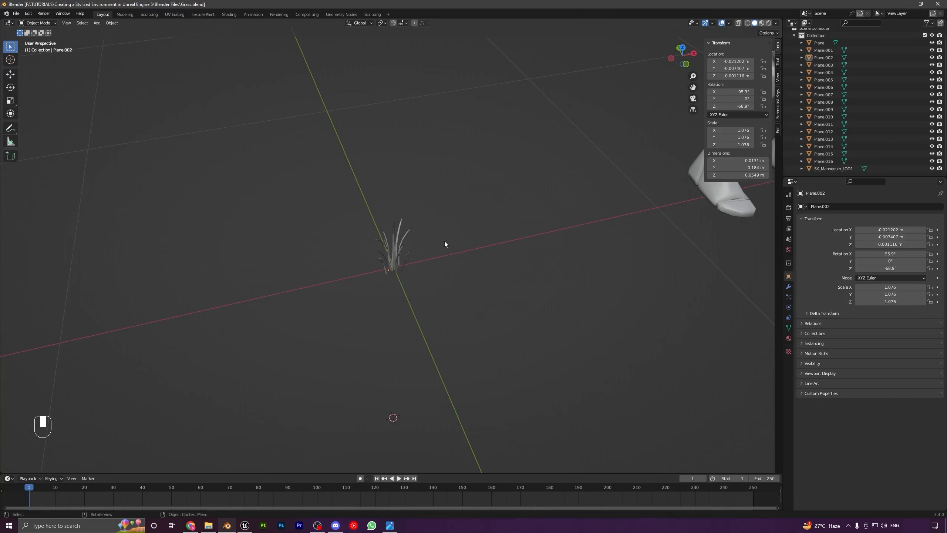
pyautogui.moveTo(445, 243); pyautogui.dragTo(392, 280, button='middle')
pyautogui.moveTo(281, 163); pyautogui.dragTo(492, 336)
pyautogui.moveTo(310, 186); pyautogui.dragTo(499, 349)
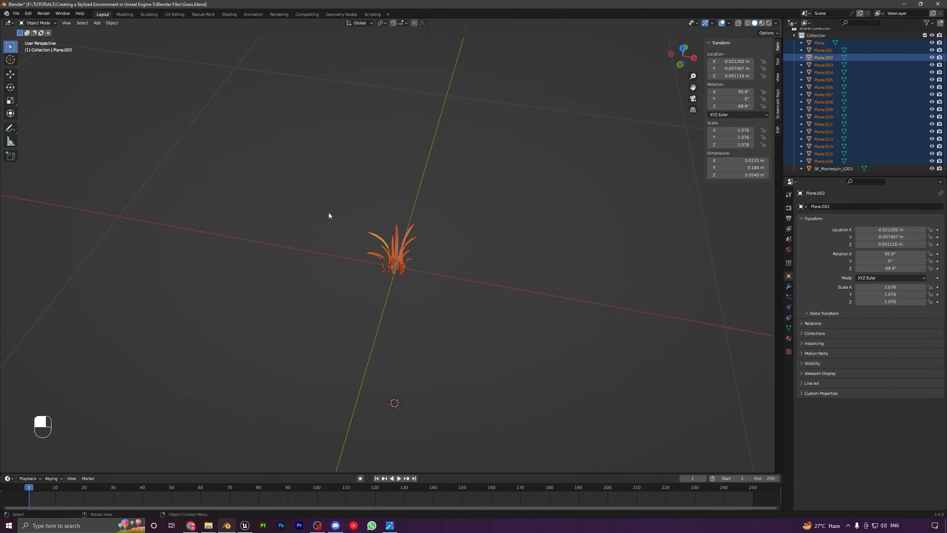
pyautogui.moveTo(328, 214); pyautogui.dragTo(396, 328, button='middle')
pyautogui.hotkey('ctrl', 'j')
pyautogui.scroll(5, 418, 302)
pyautogui.scroll(-4, 397, 329)
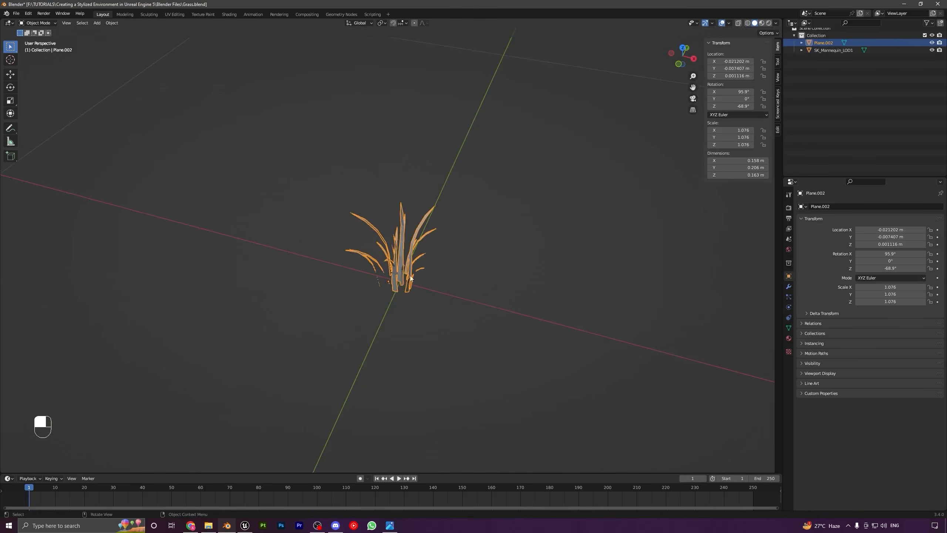
# Shade the joined grass clump smooth, enable Auto Smooth at 30° for its normals, and deselect it
pyautogui.rightClick(390, 243)
pyautogui.click(391, 242)
pyautogui.moveTo(392, 251); pyautogui.dragTo(460, 258, button='middle')
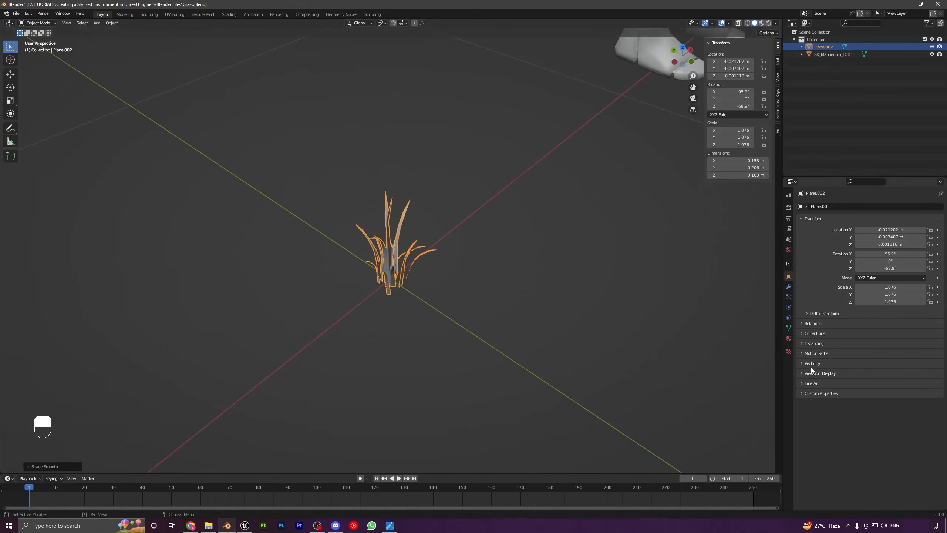
pyautogui.click(789, 327)
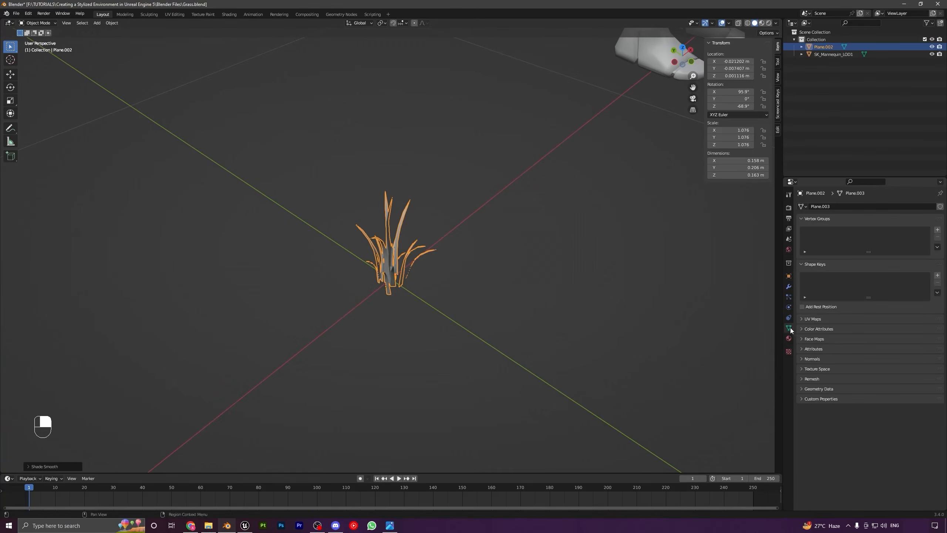
pyautogui.click(809, 358)
pyautogui.click(857, 370)
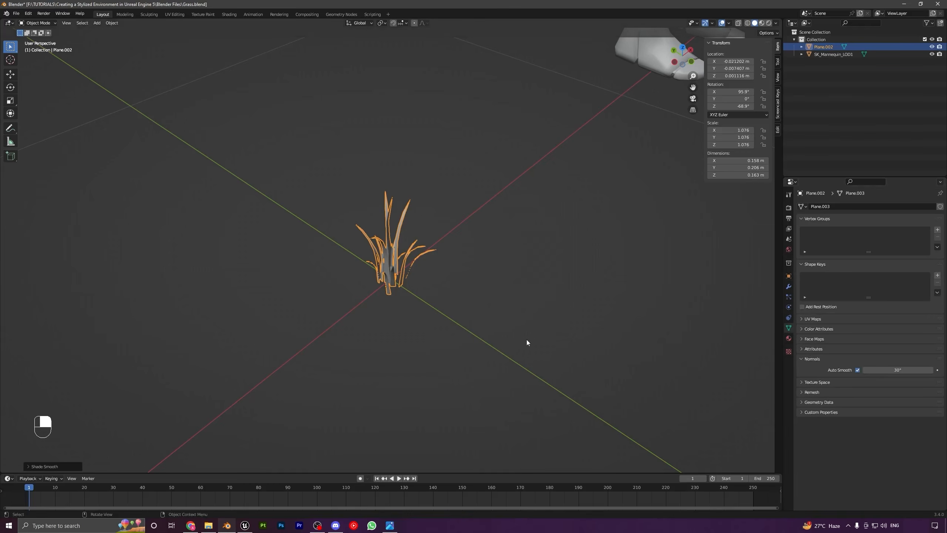
pyautogui.moveTo(527, 340); pyautogui.dragTo(401, 321, button='middle')
pyautogui.press('a')
pyautogui.press('a')
# Switch to the UV Editing workspace, select the whole grass mesh and average the scale of its UV islands
pyautogui.scroll(-5, 413, 286)
pyautogui.moveTo(414, 286); pyautogui.dragTo(369, 213, button='middle')
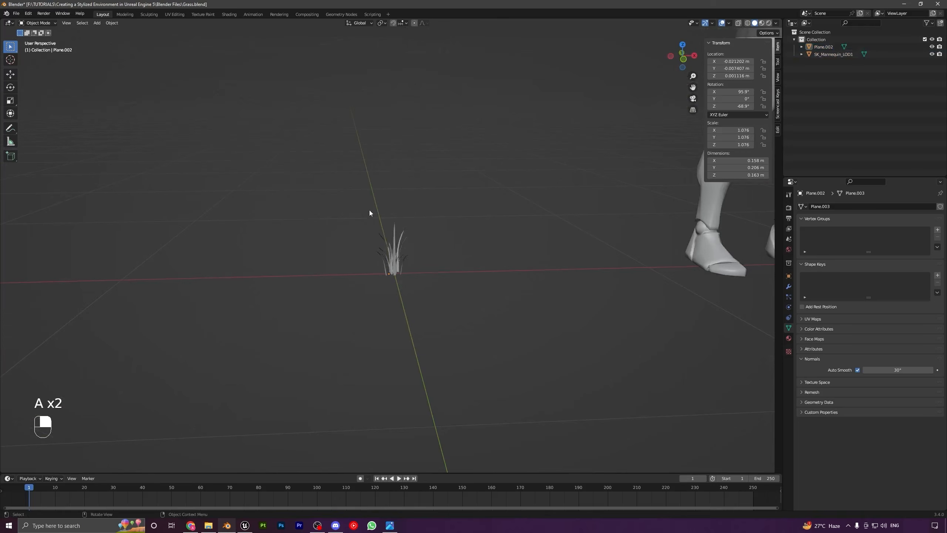
pyautogui.click(175, 14)
pyautogui.scroll(4, 463, 275)
pyautogui.scroll(-4, 463, 275)
pyautogui.press('a')
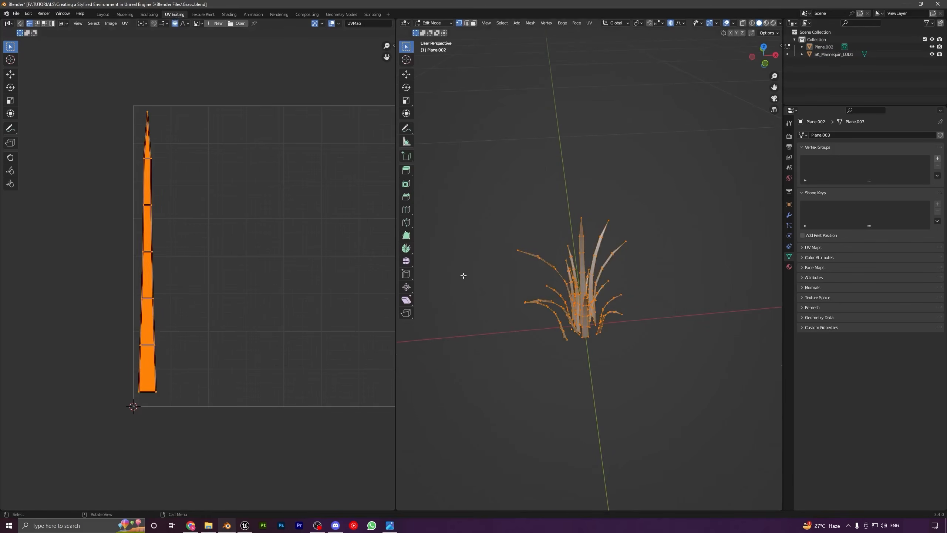
pyautogui.moveTo(615, 278); pyautogui.dragTo(585, 283, button='middle')
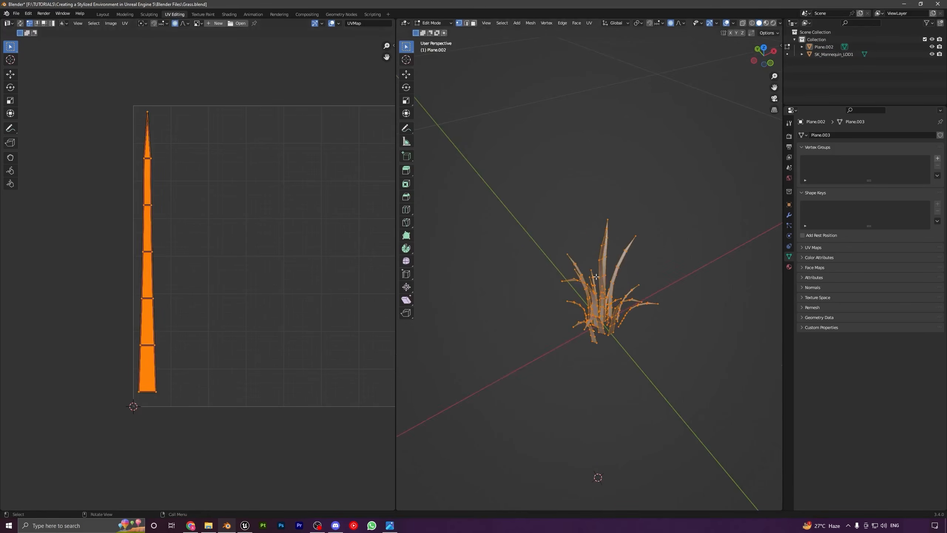
pyautogui.click(125, 24)
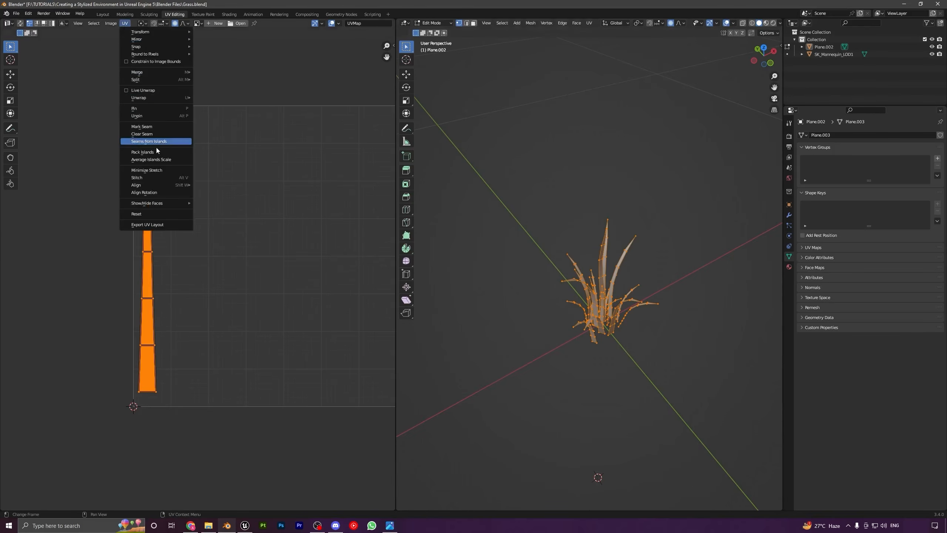
pyautogui.click(155, 159)
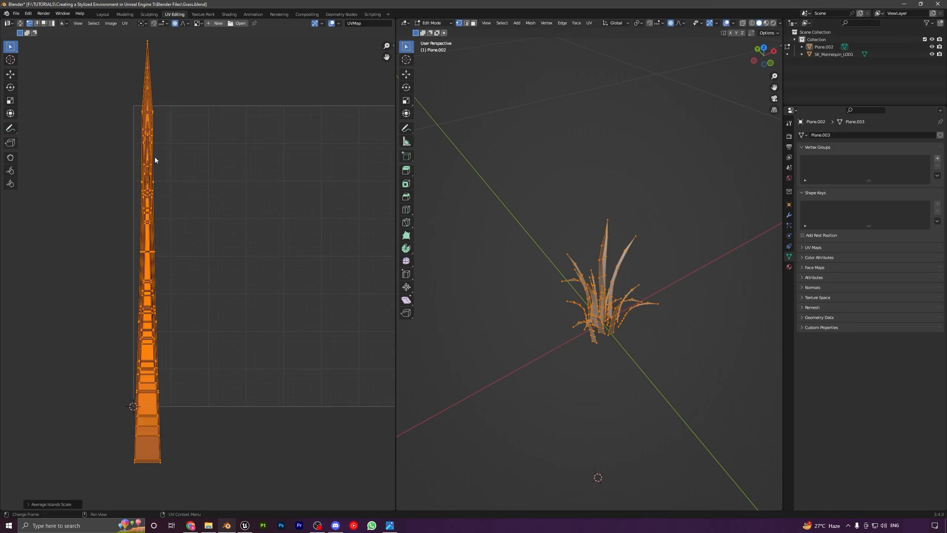
# Pack the UV islands of all grass blades so they lie side by side in the UV square
pyautogui.click(126, 24)
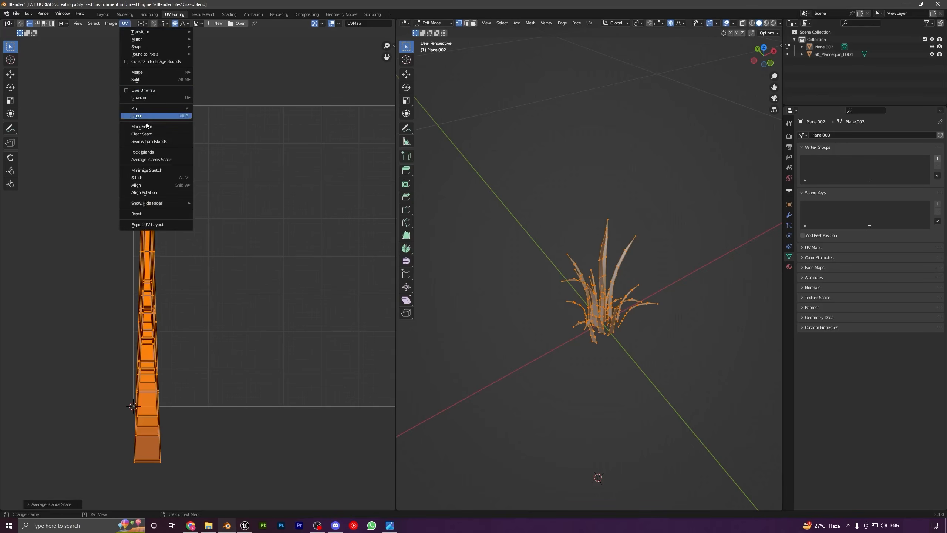
pyautogui.click(152, 153)
pyautogui.scroll(-4, 201, 309)
pyautogui.scroll(3, 231, 323)
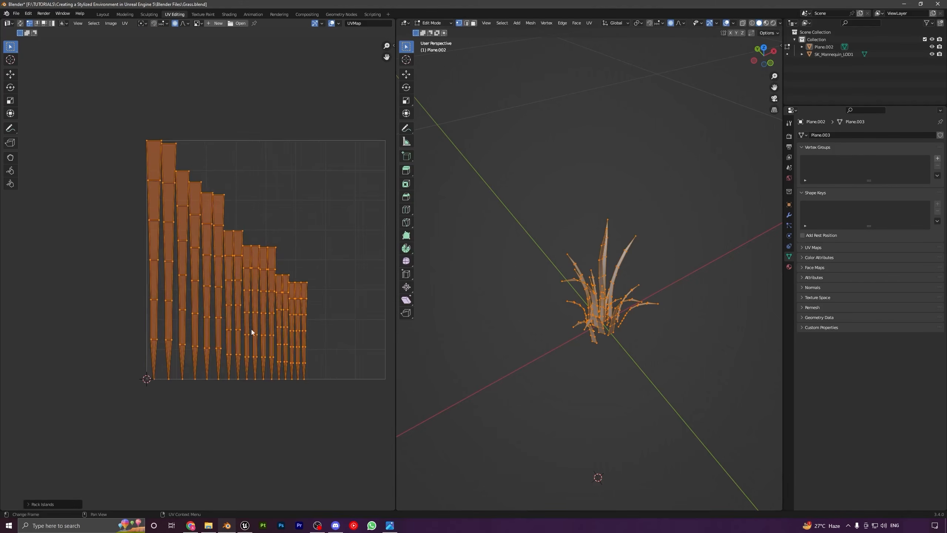
# Turn off proportional editing in the UV editor and rotate all the packed blade islands by 180°
pyautogui.moveTo(251, 330); pyautogui.dragTo(214, 331, button='middle')
pyautogui.moveTo(68, 109); pyautogui.dragTo(311, 416)
pyautogui.press('r')
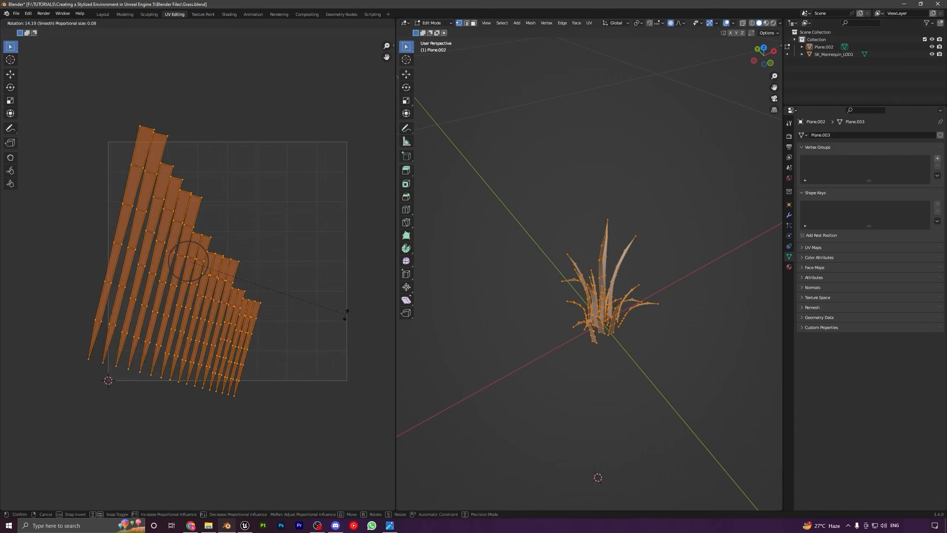
pyautogui.rightClick(269, 145)
pyautogui.press('r')
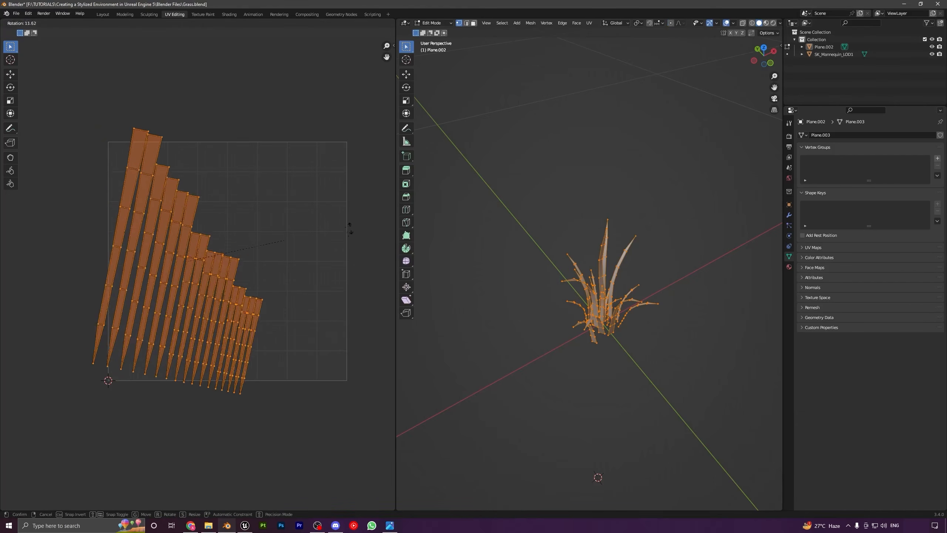
pyautogui.write('180')
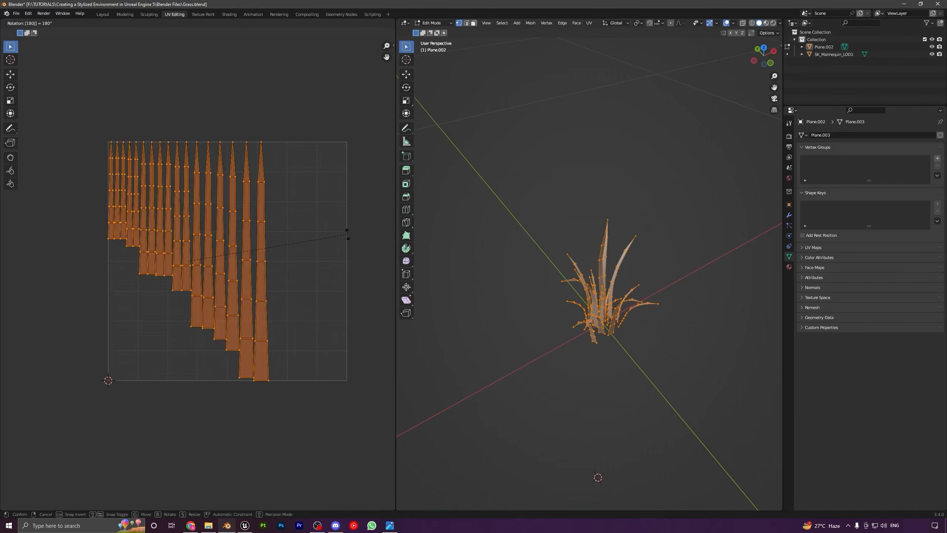
pyautogui.click(347, 231)
# Scale the blade UV islands down to about 0.906 and move them toward the right side of the UV square
pyautogui.press('s')
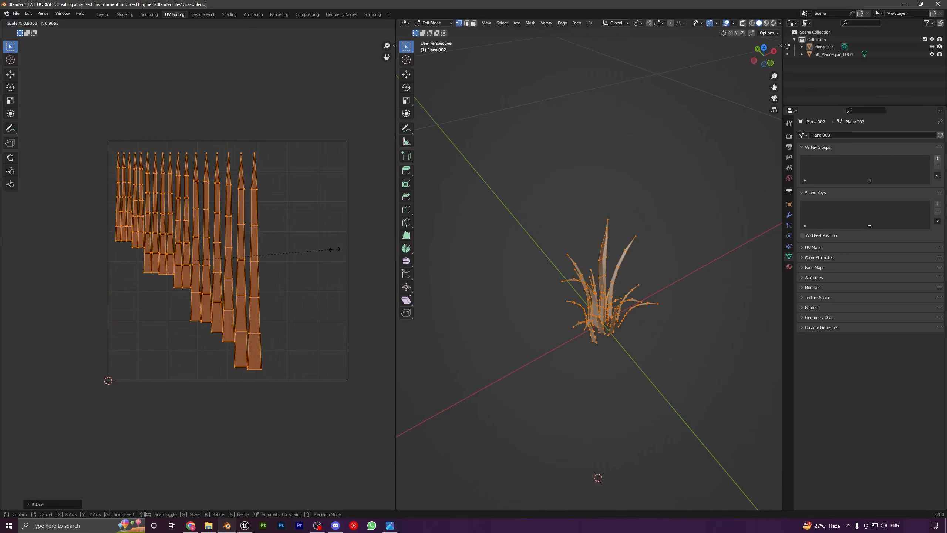
pyautogui.click(334, 250)
pyautogui.press('g')
pyautogui.click(110, 200)
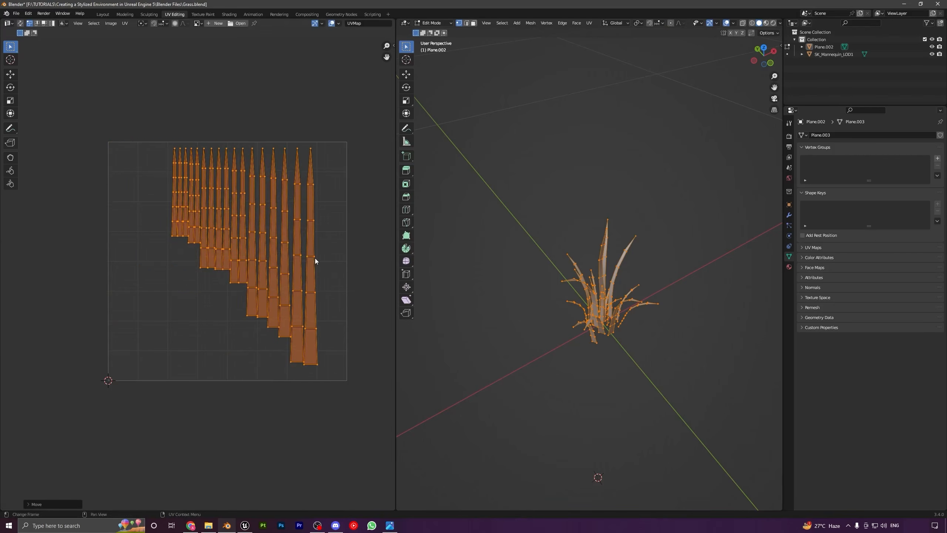
# Shift the blade UV islands slightly within the UV square and scale them up by about 1.025
pyautogui.press('g')
pyautogui.click(11, 313)
pyautogui.press('s')
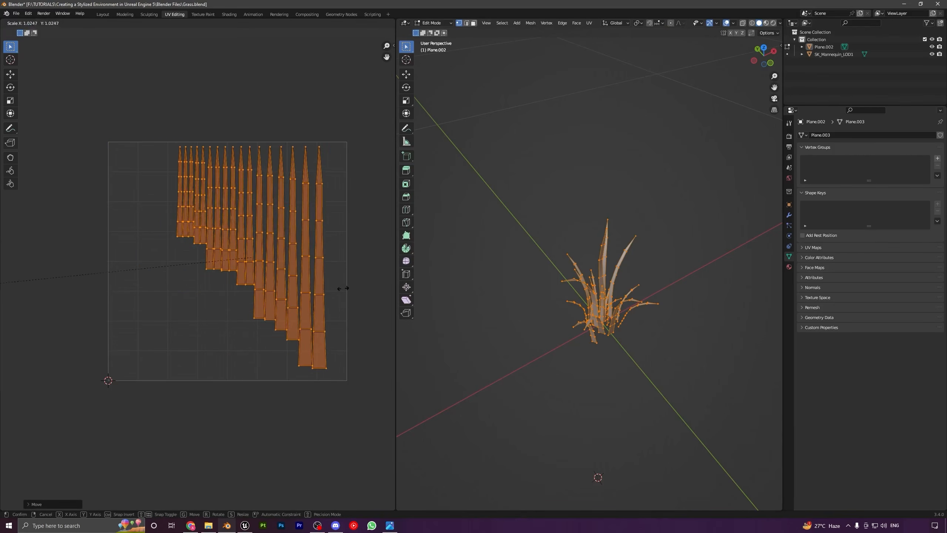
pyautogui.click(342, 295)
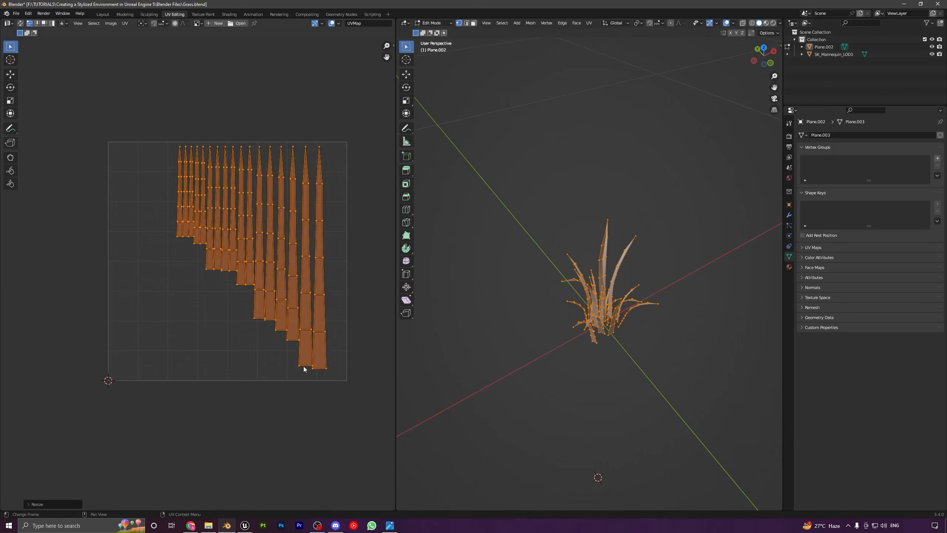
# Examine the UV layout beside the grass mesh, highlighting the lower segments of the blade islands, and clear the selection
pyautogui.scroll(-1, 337, 356)
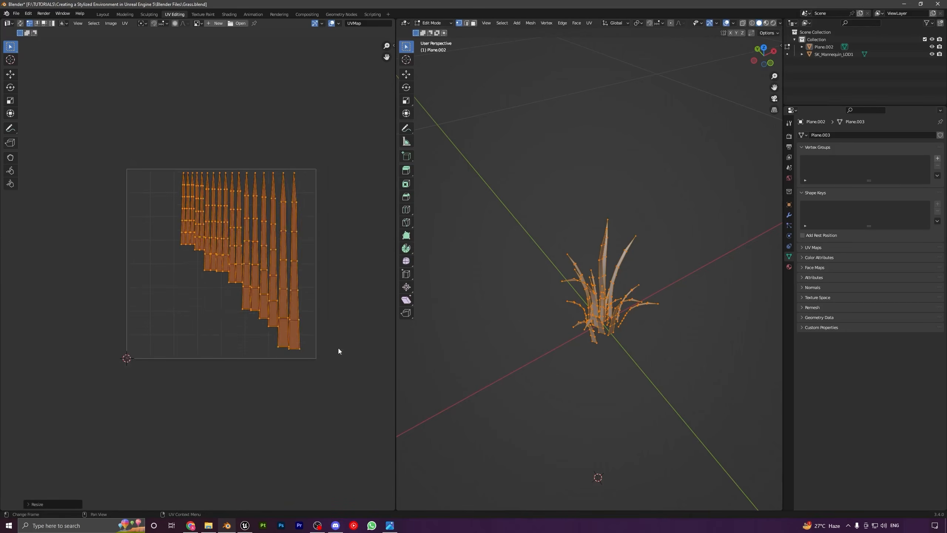
pyautogui.scroll(2, 336, 355)
pyautogui.moveTo(340, 348); pyautogui.dragTo(306, 342, button='middle')
pyautogui.moveTo(530, 328); pyautogui.dragTo(569, 322, button='middle')
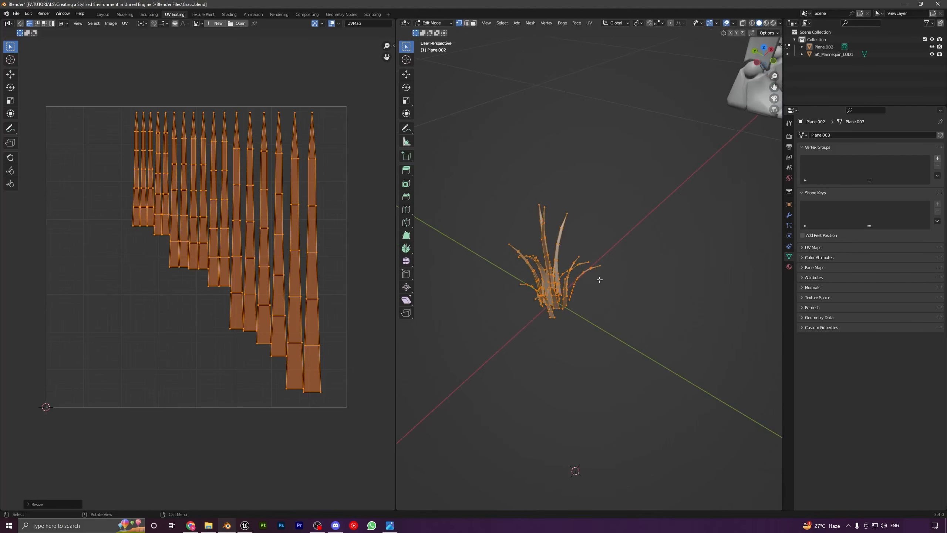
pyautogui.moveTo(599, 279); pyautogui.dragTo(566, 274, button='middle')
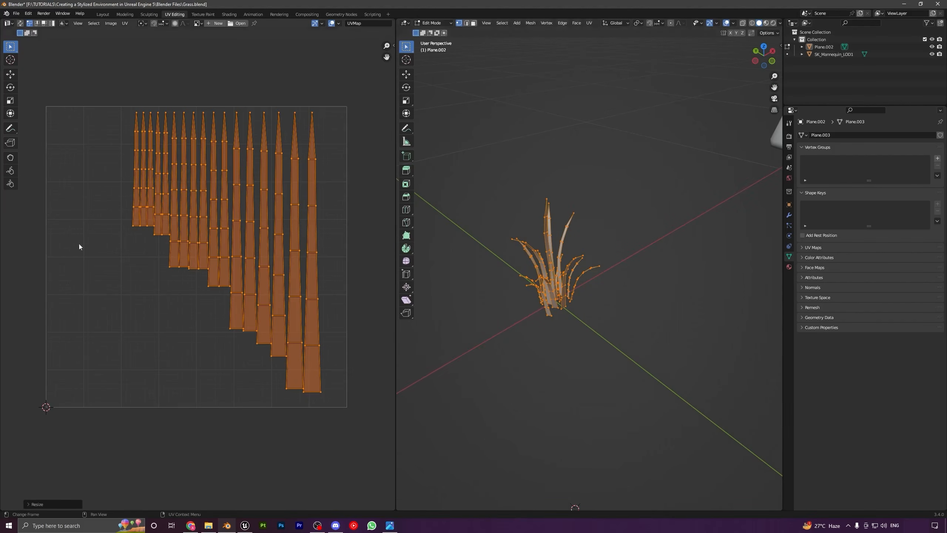
pyautogui.moveTo(92, 212); pyautogui.dragTo(386, 453)
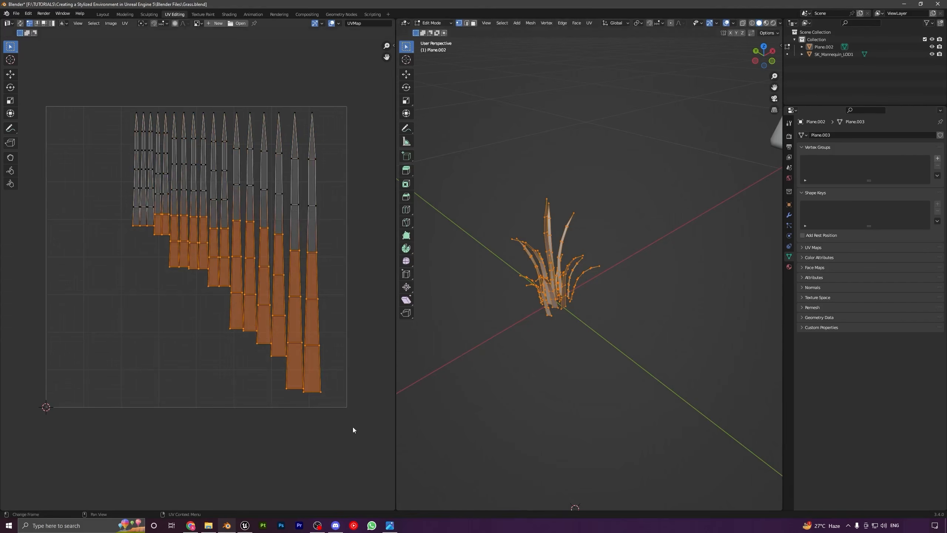
pyautogui.moveTo(116, 200); pyautogui.dragTo(334, 377)
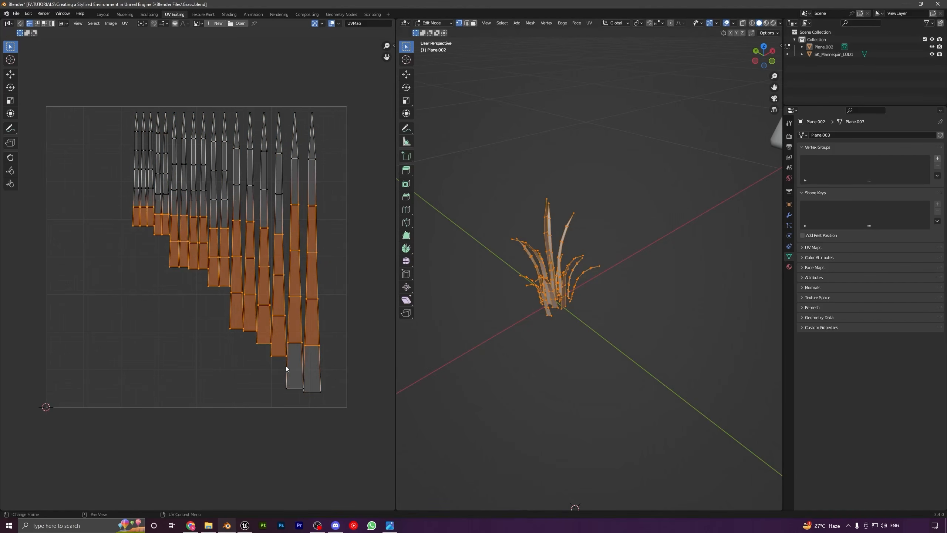
pyautogui.click(168, 244)
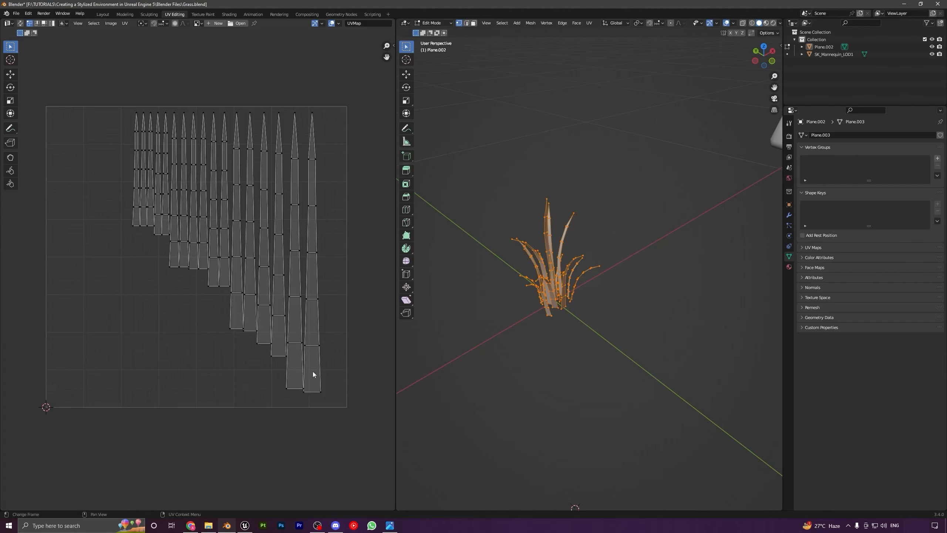
pyautogui.scroll(3, 313, 374)
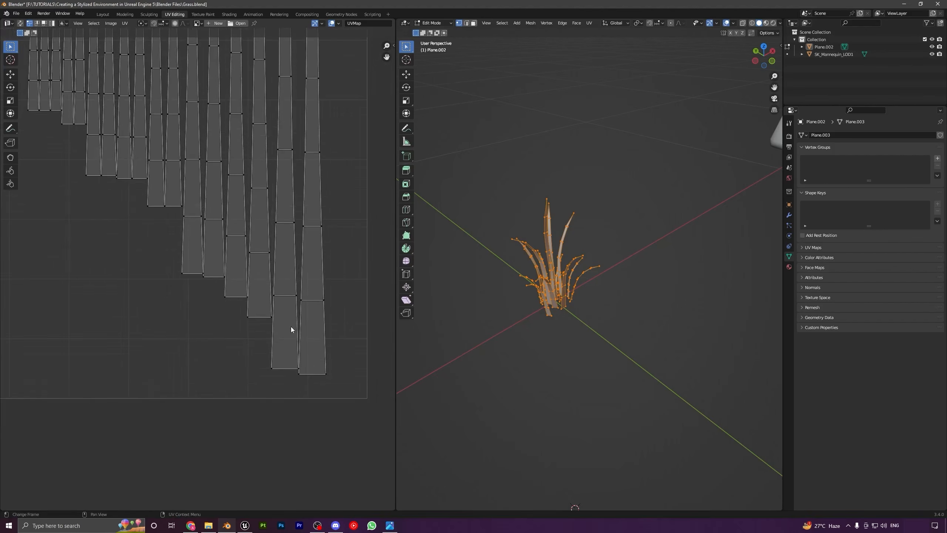
pyautogui.click(454, 220)
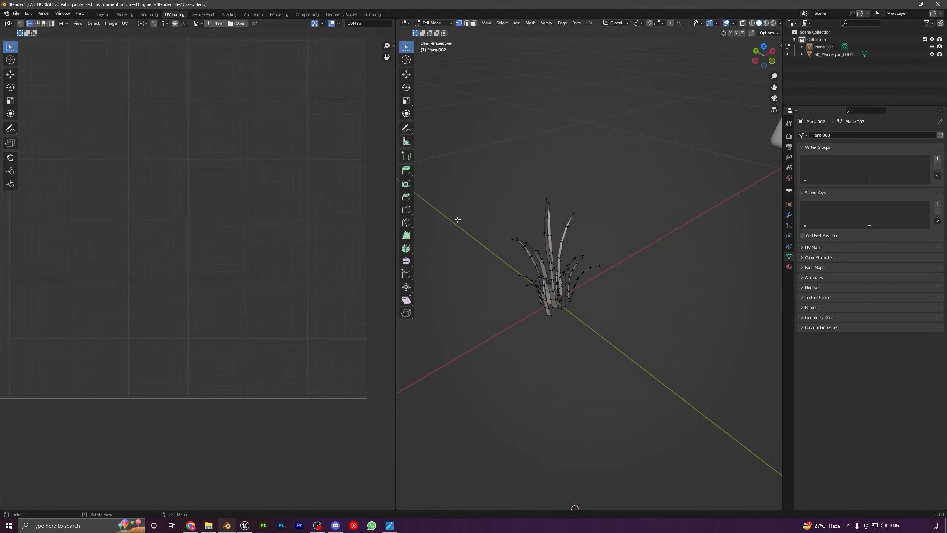
# Turn on UV sync selection so the UV editor displays all the grass blade islands
pyautogui.click(21, 24)
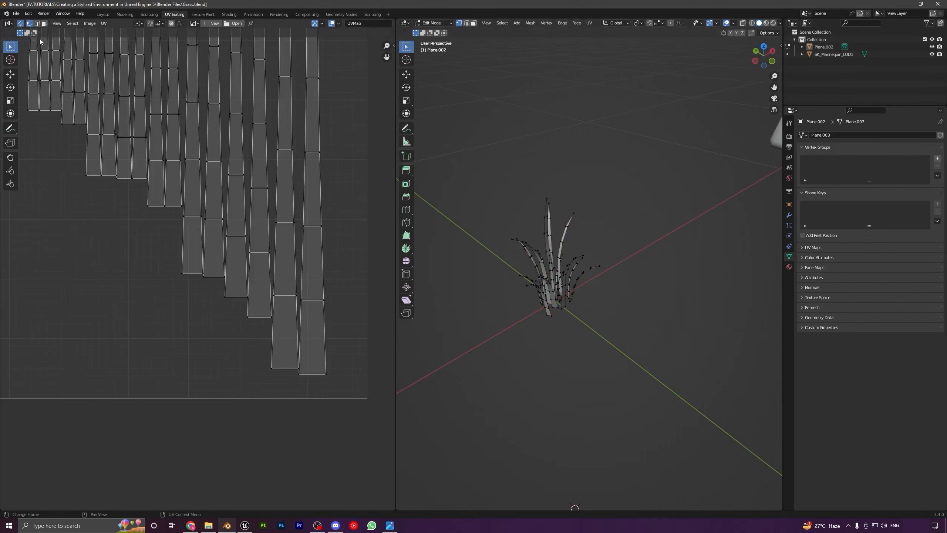
pyautogui.scroll(-4, 247, 186)
pyautogui.moveTo(262, 214); pyautogui.dragTo(267, 281, button='middle')
pyautogui.scroll(2, 310, 248)
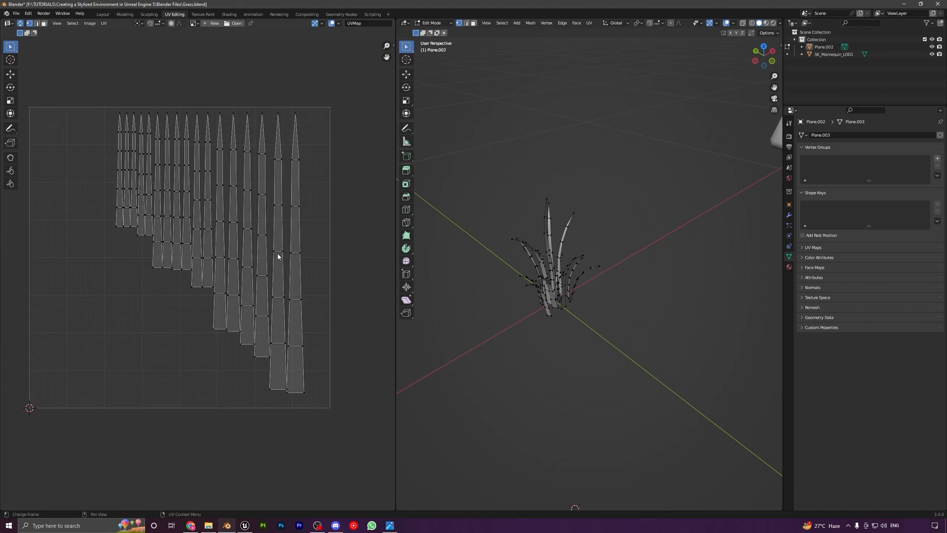
# Select the entire UV island of the second blade from the right and try moving it down along Y
pyautogui.press('l')
pyautogui.click(354, 246)
pyautogui.press('l')
pyautogui.press('l')
pyautogui.press('l')
pyautogui.click(302, 238)
pyautogui.press('l')
pyautogui.scroll(3, 325, 234)
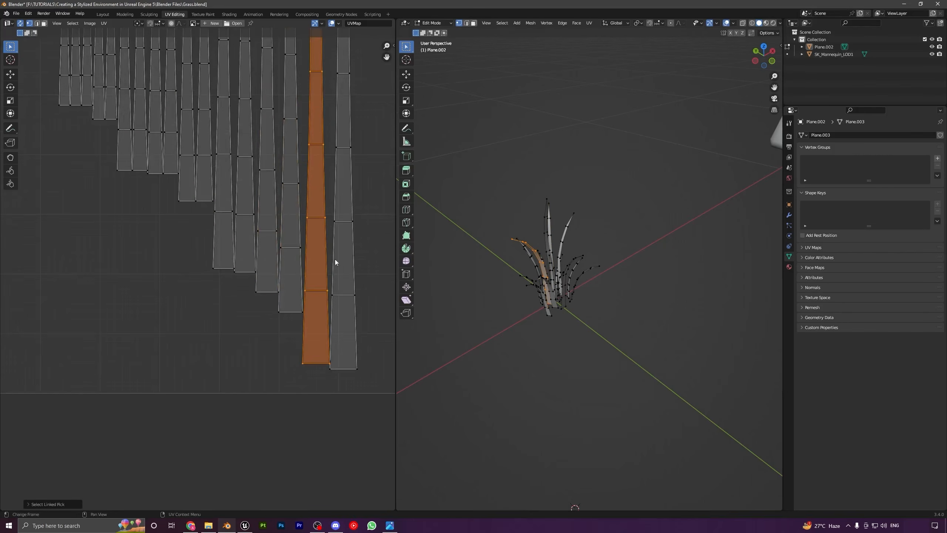
pyautogui.press('g')
pyautogui.press('y')
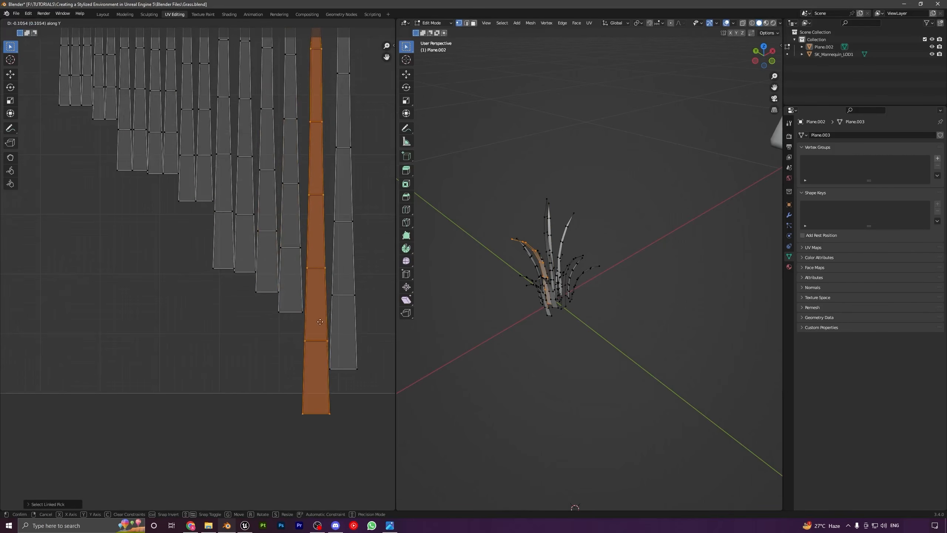
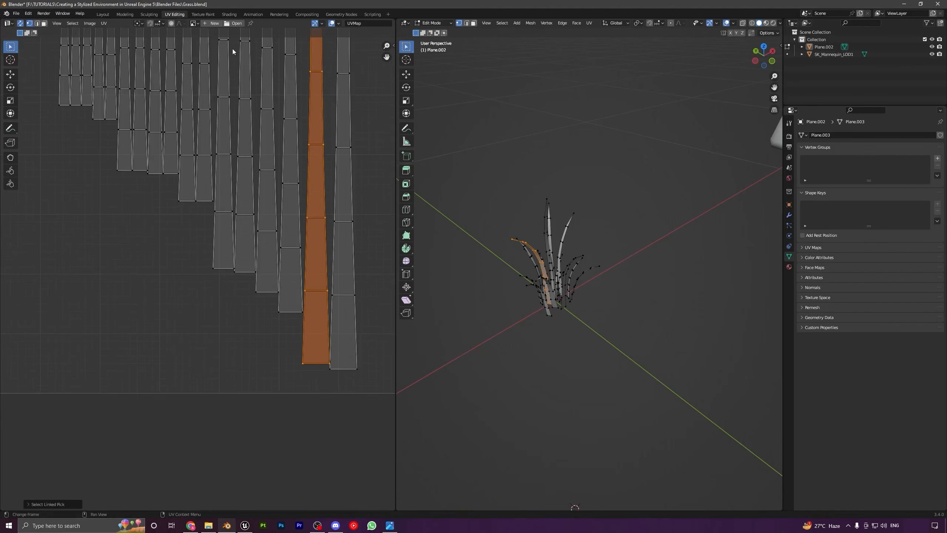
# Set the UV editor's snapping mode to Vertex with Closest as the snap target
pyautogui.click(160, 24)
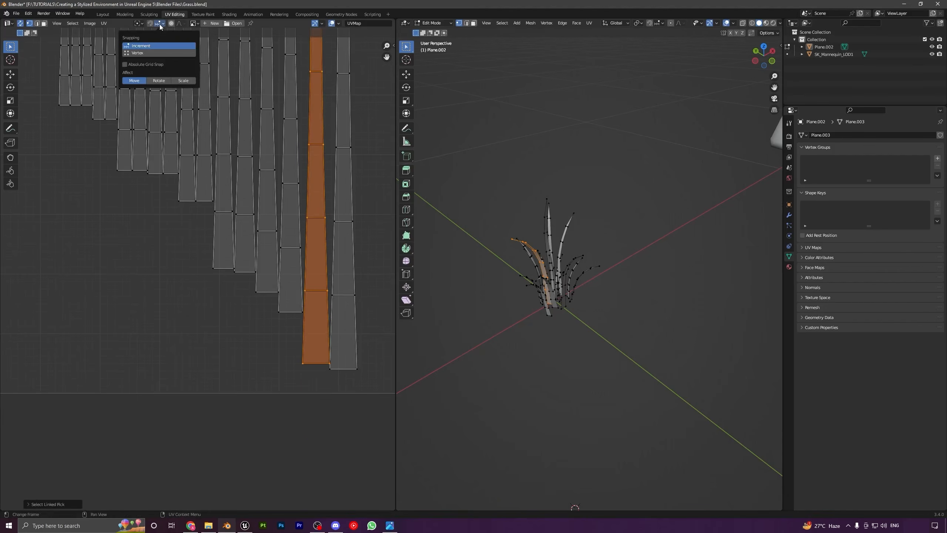
pyautogui.click(138, 53)
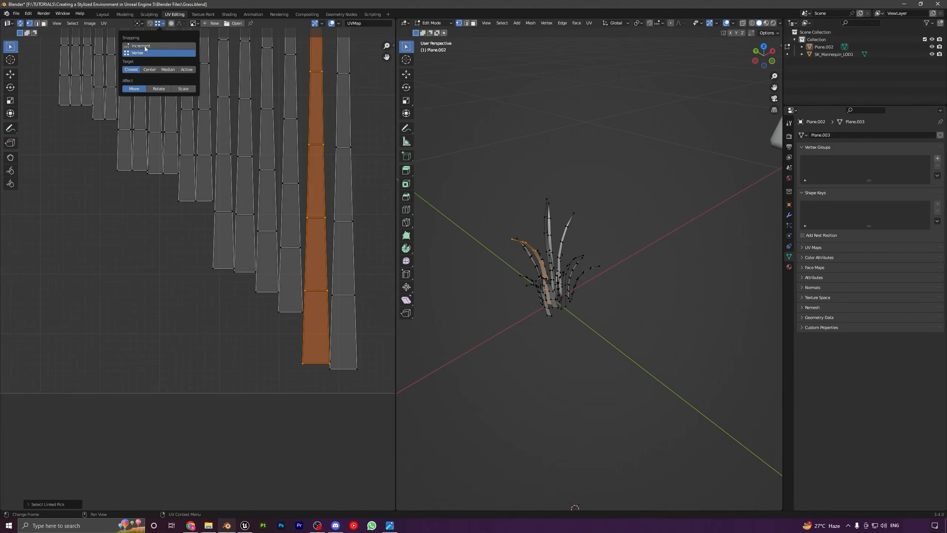
pyautogui.click(158, 24)
# Snap the selected blade island down along Y by about 0.0115, aligning its base with the rightmost blade's base
pyautogui.scroll(1, 343, 328)
pyautogui.scroll(-2, 305, 281)
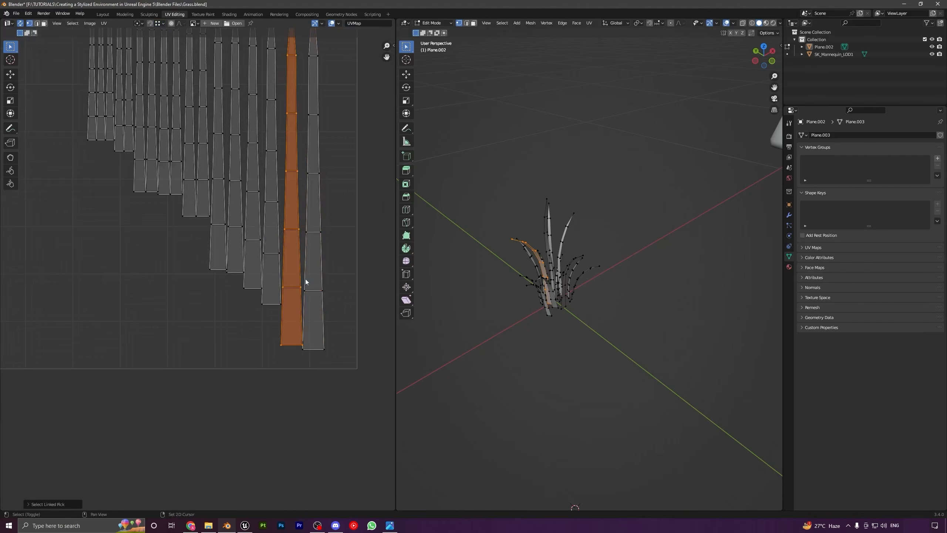
pyautogui.moveTo(306, 281); pyautogui.dragTo(282, 325, button='middle')
pyautogui.press('g')
pyautogui.press('y')
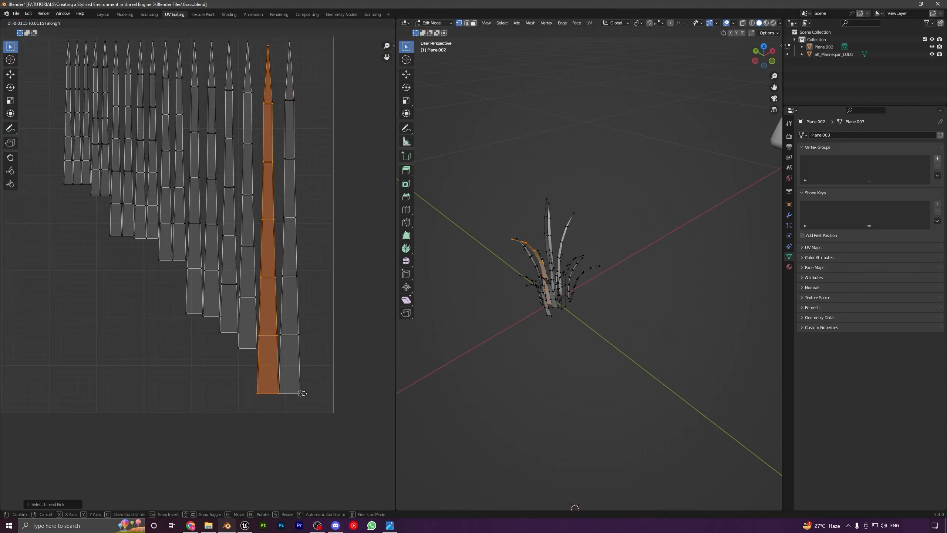
pyautogui.click(302, 393)
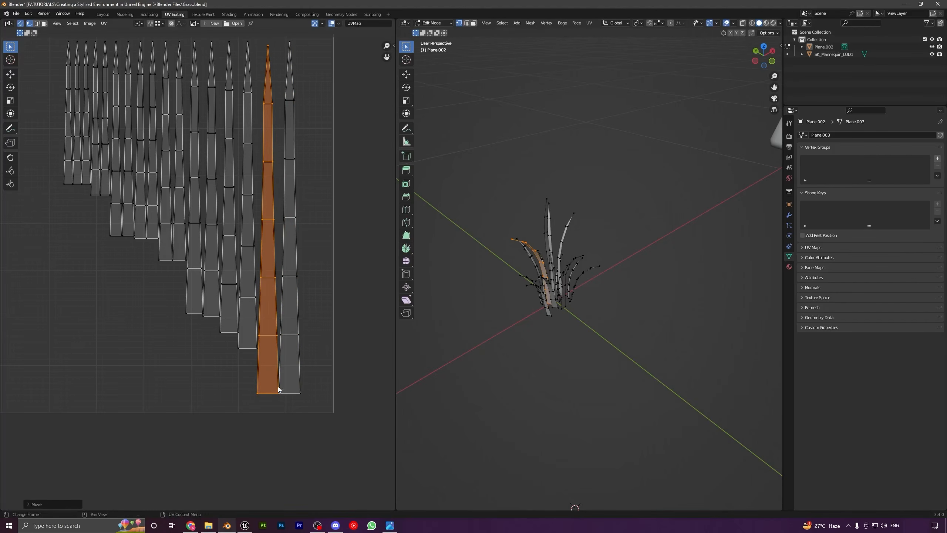
# Select the third blade island from the right and snap it down along Y to the aligned base line
pyautogui.moveTo(279, 389); pyautogui.dragTo(309, 401, button='middle')
pyautogui.click(293, 385)
pyautogui.press('l')
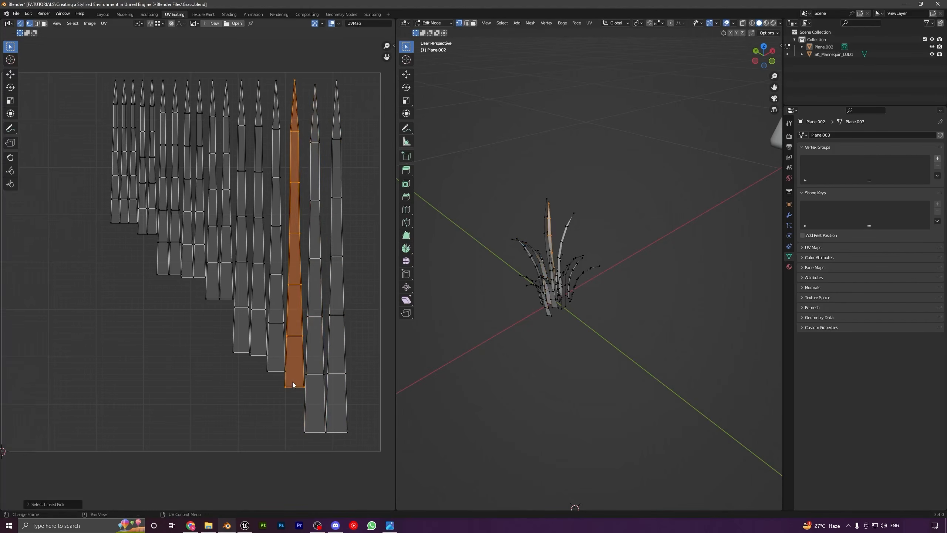
pyautogui.press('g')
pyautogui.press('y')
pyautogui.click(311, 431)
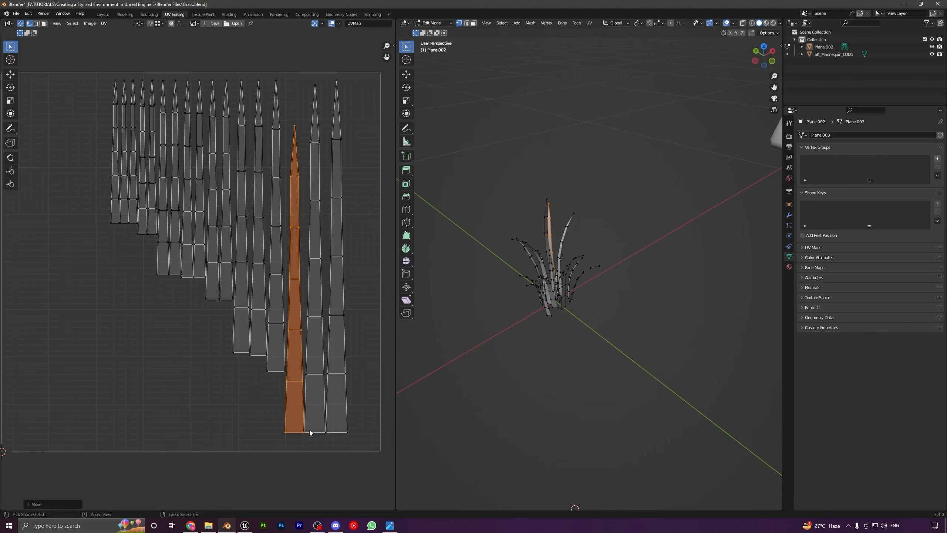
pyautogui.click(274, 362)
pyautogui.press('l')
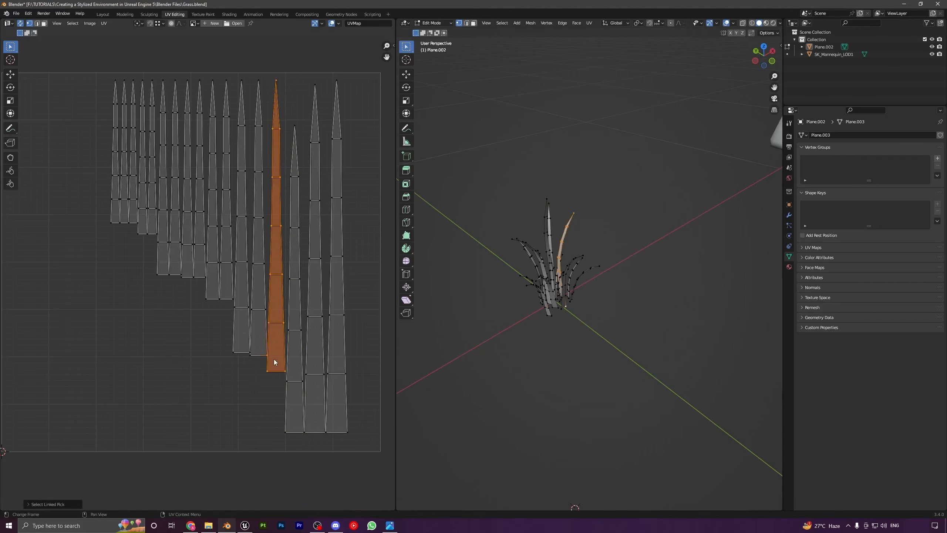
pyautogui.press('g')
pyautogui.press('y')
pyautogui.rightClick(293, 408)
# Snap the fourth blade island from the right down along Y by about 0.161 to the shared base line
pyautogui.click(277, 285)
pyautogui.press('l')
pyautogui.press('g')
pyautogui.press('y')
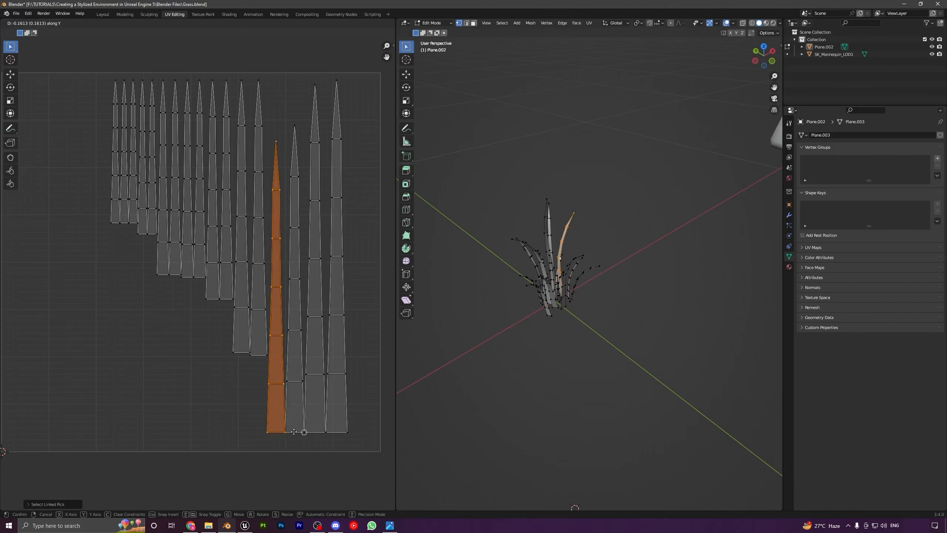
pyautogui.click(285, 433)
# Snap the fifth blade island from the right down along Y until its base meets the neighbouring blades' bases
pyautogui.click(257, 312)
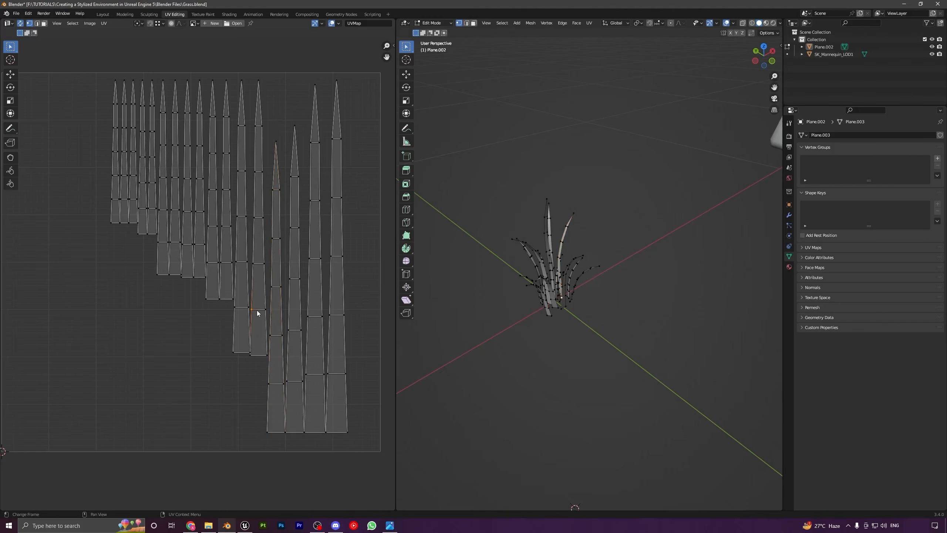
pyautogui.press('l')
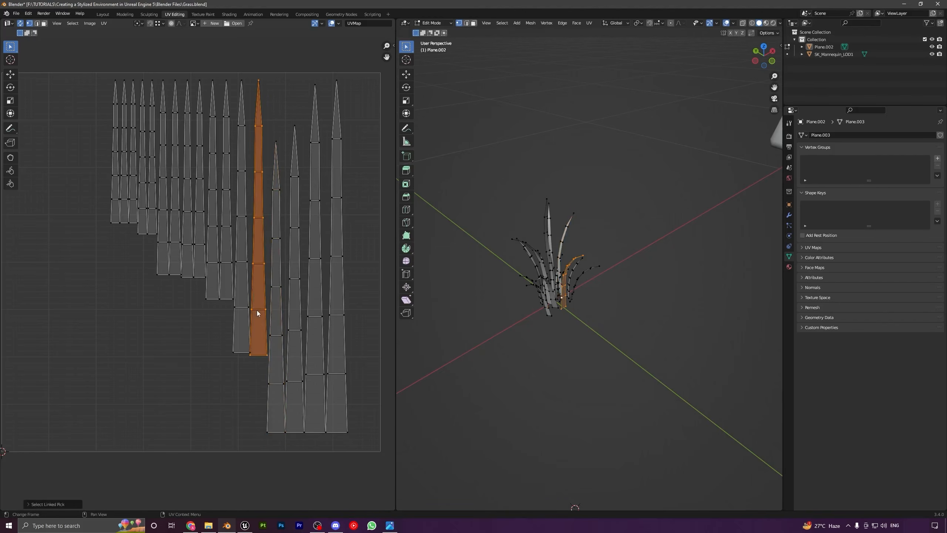
pyautogui.press('g')
pyautogui.press('y')
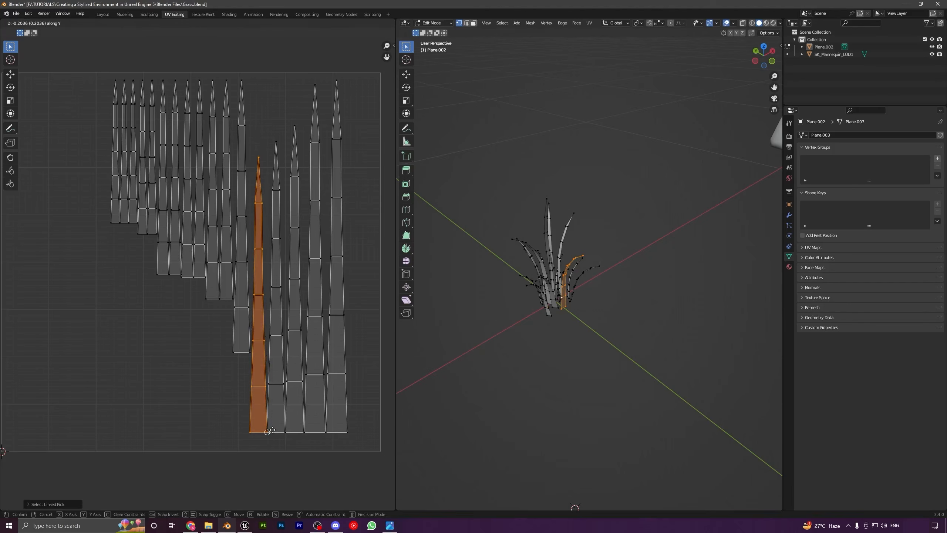
pyautogui.click(271, 387)
# Snap the sixth blade island from the right down along Y to align its base with the lowered row
pyautogui.click(242, 313)
pyautogui.press('l')
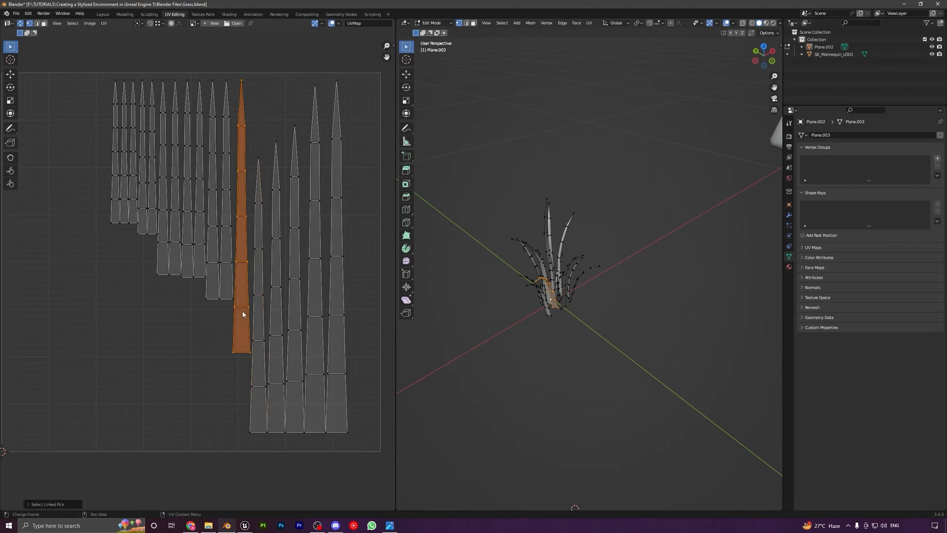
pyautogui.press('g')
pyautogui.press('y')
pyautogui.click(255, 431)
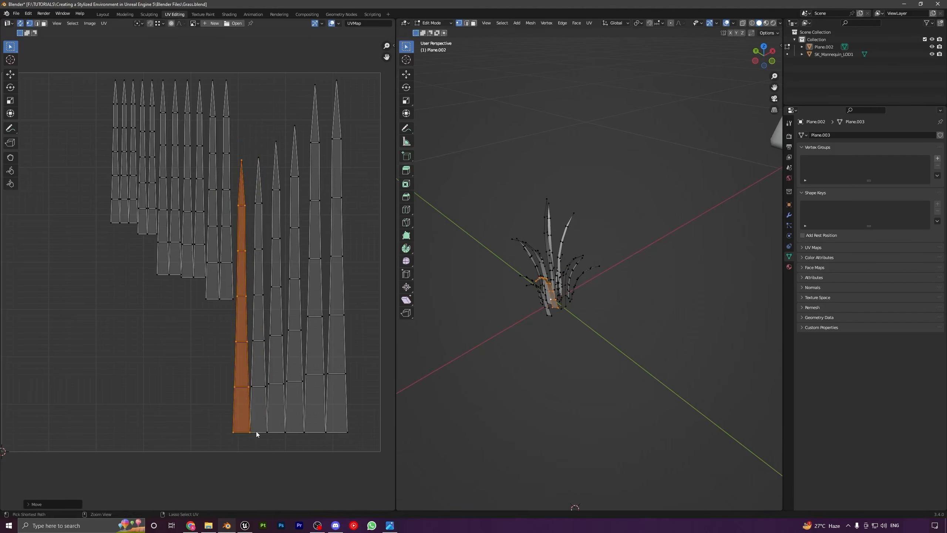
# Snap the seventh blade island from the right down along Y, lining up its base with the lowered row
pyautogui.click(229, 265)
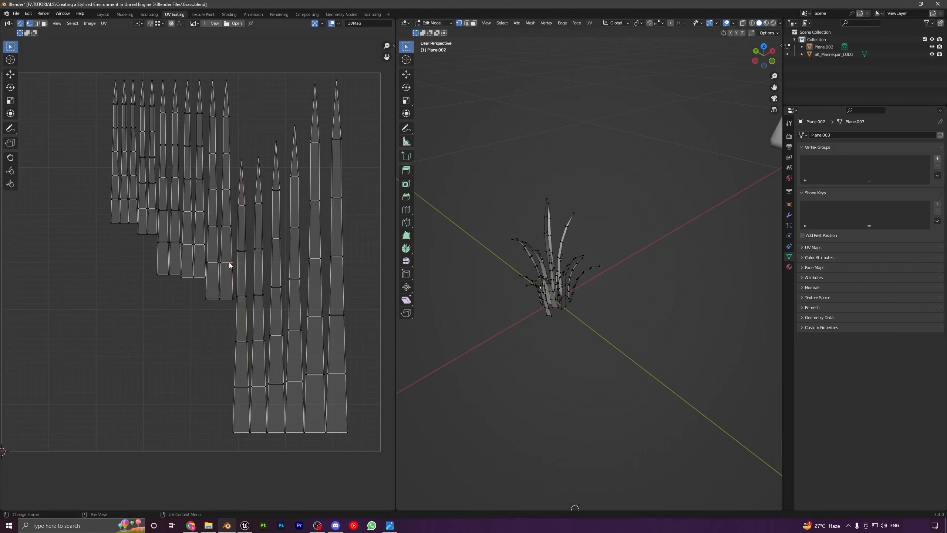
pyautogui.press('l')
pyautogui.press('g')
pyautogui.press('y')
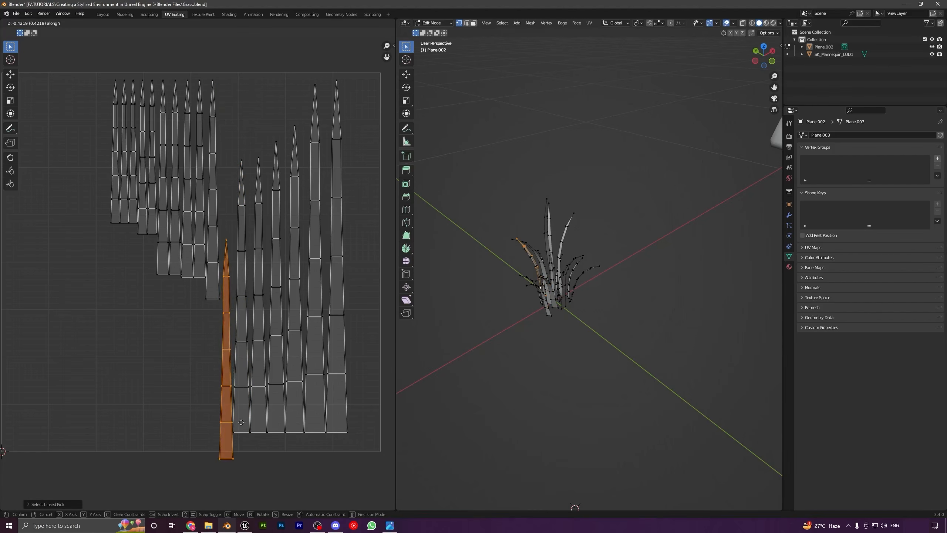
pyautogui.click(233, 372)
# Select the eighth blade island from the right and move it down along Y toward the shared base line
pyautogui.click(214, 264)
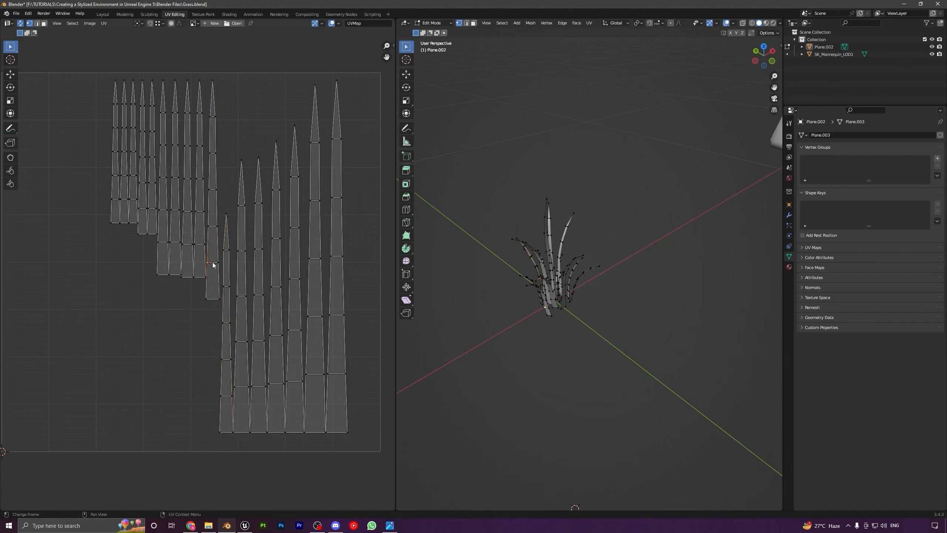
pyautogui.press('l')
pyautogui.press('g')
pyautogui.press('y')
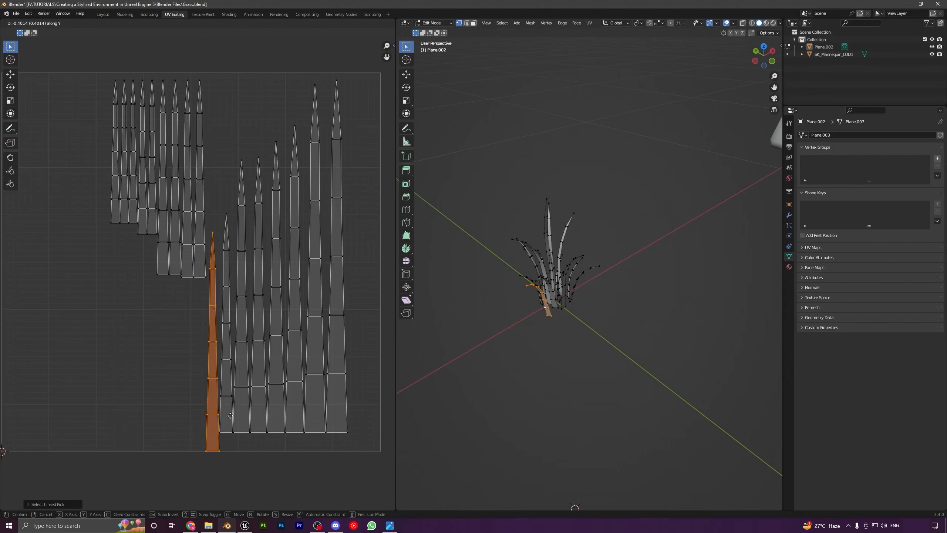
# Lower the selected blade's UV island and the adjacent rightmost raised island along Y, aligning their bases with the existing bottom row
pyautogui.click(227, 429)
pyautogui.click(204, 252)
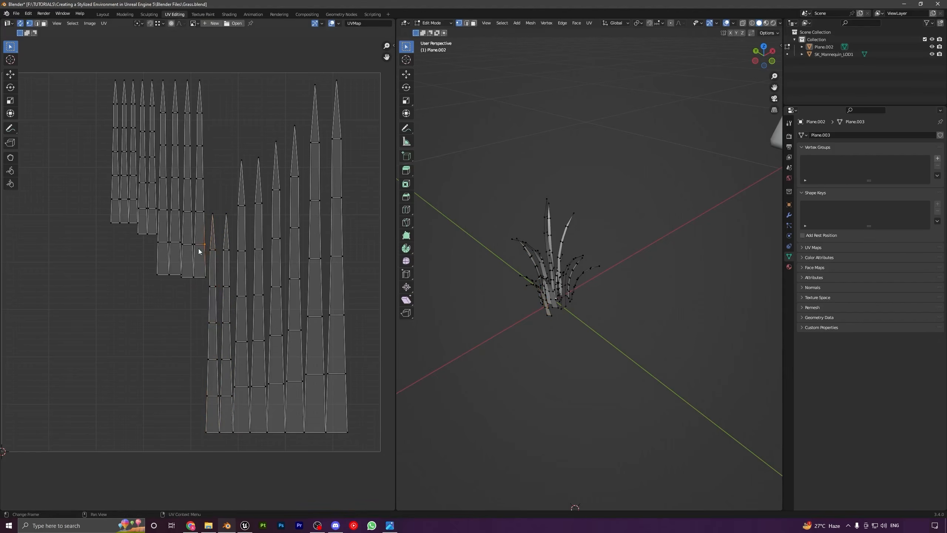
pyautogui.press('l')
pyautogui.press('g')
pyautogui.press('y')
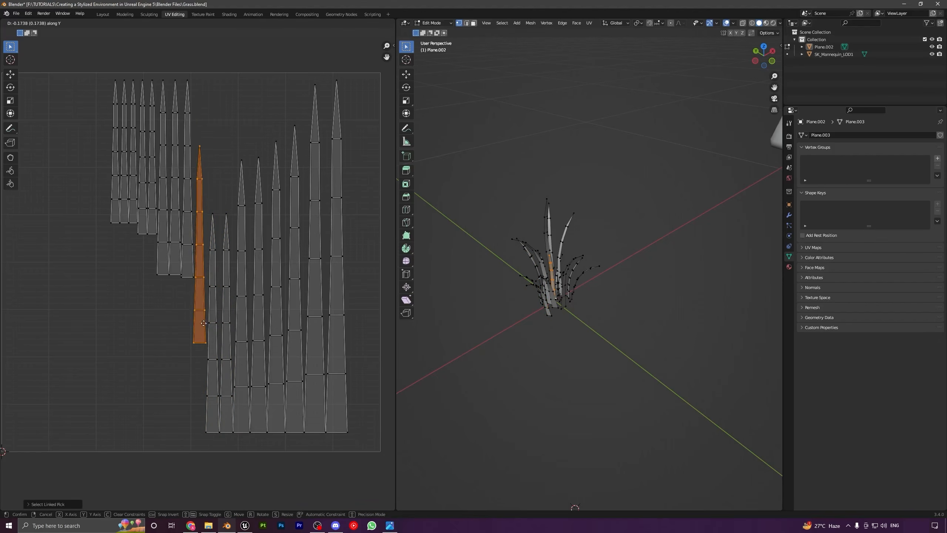
pyautogui.press('Escape')
# Move the two rightmost of the eight remaining raised blade islands straight down along Y to the common baseline
pyautogui.click(188, 232)
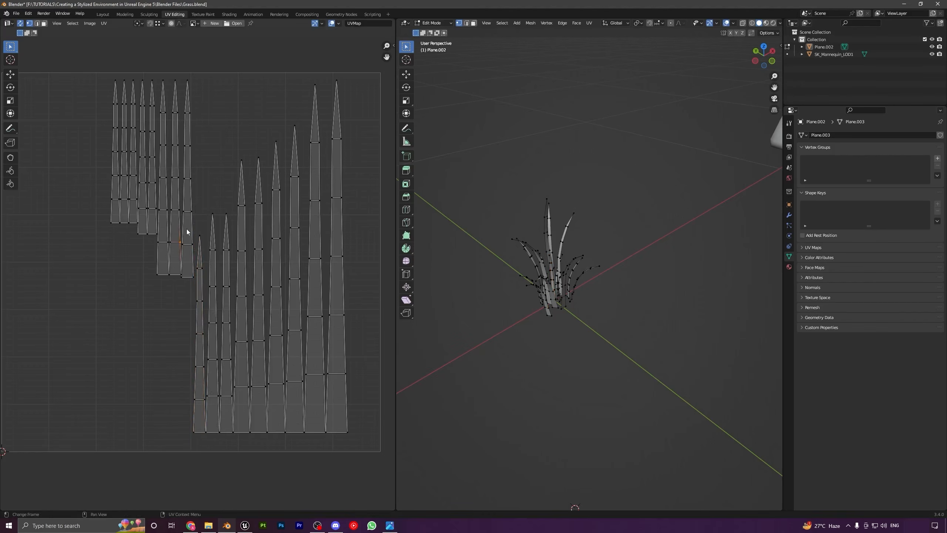
pyautogui.press('l')
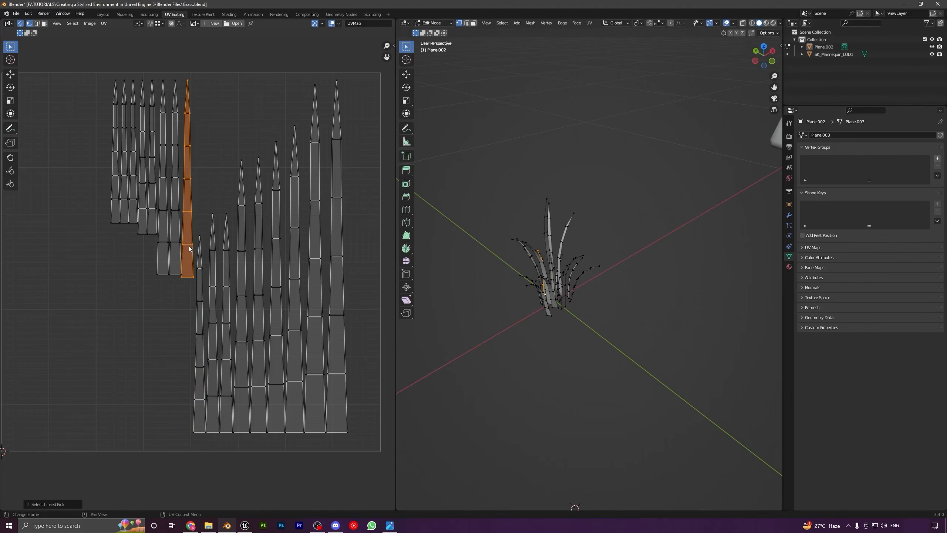
pyautogui.press('g')
pyautogui.press('y')
pyautogui.click(197, 429)
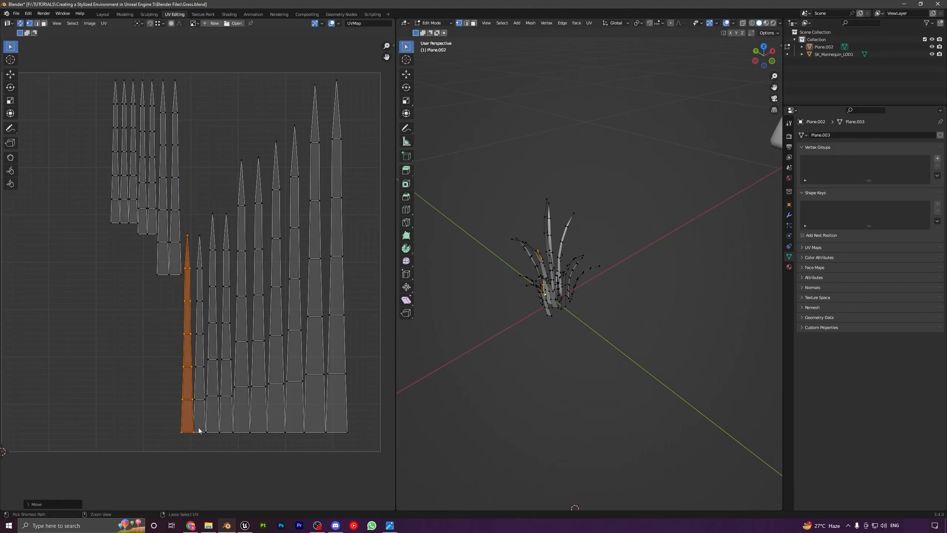
pyautogui.click(179, 229)
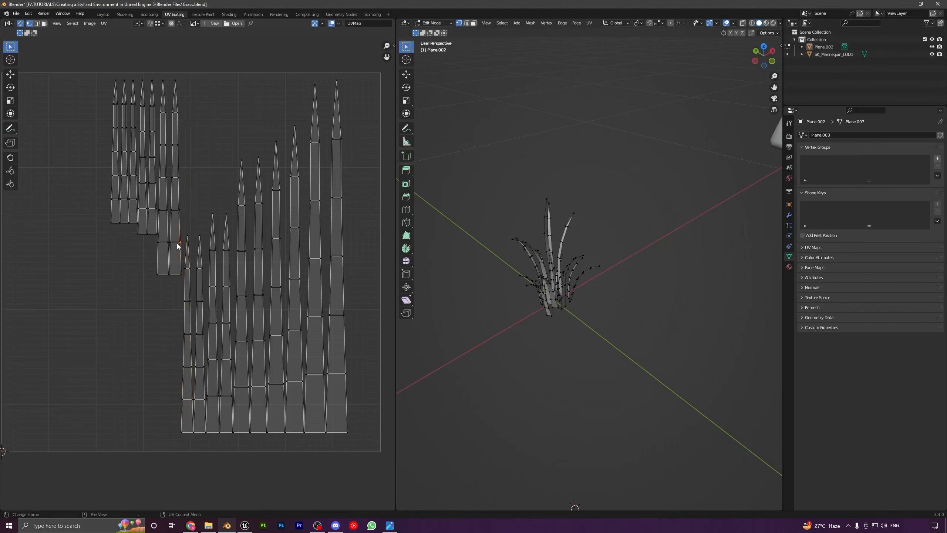
pyautogui.press('l')
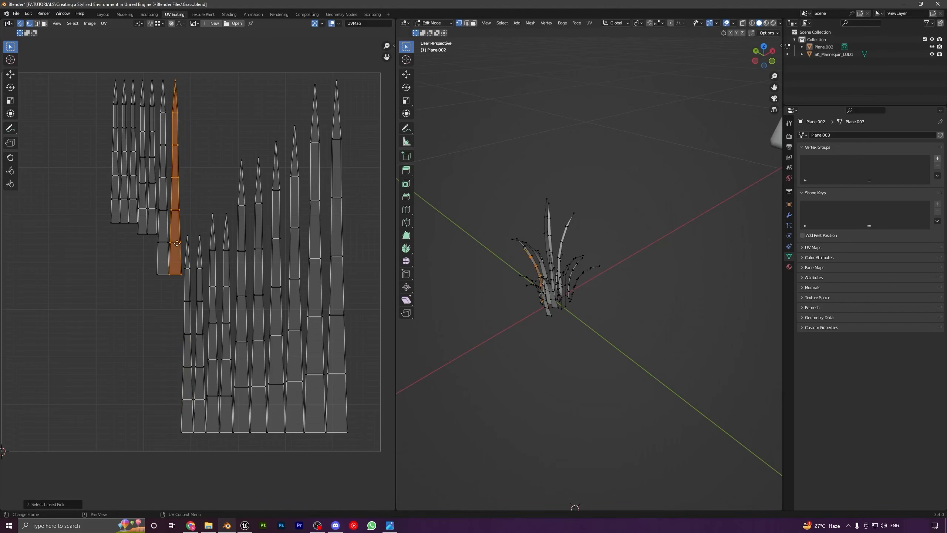
pyautogui.press('g')
pyautogui.press('y')
pyautogui.click(193, 430)
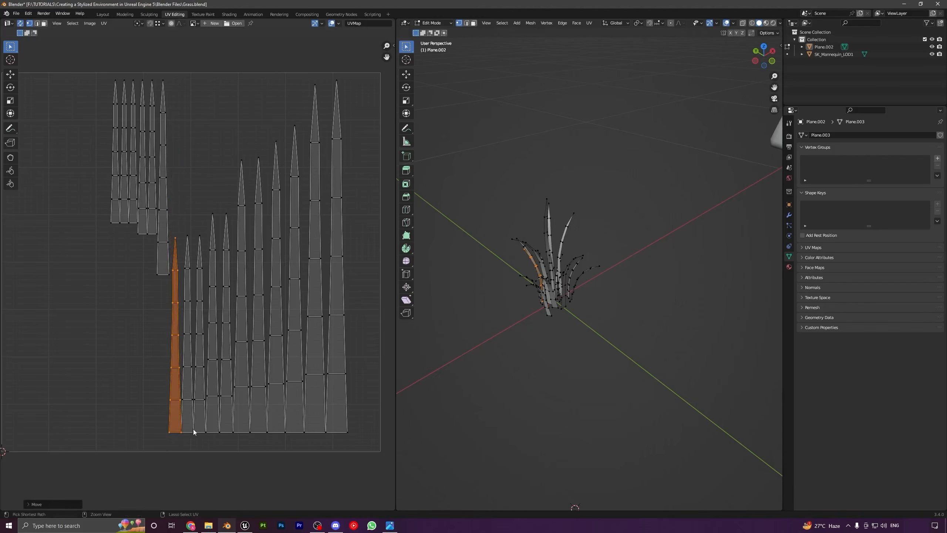
# Bring the last of the longest raised blade islands down along Y onto the same baseline
pyautogui.click(166, 214)
pyautogui.press('l')
pyautogui.press('g')
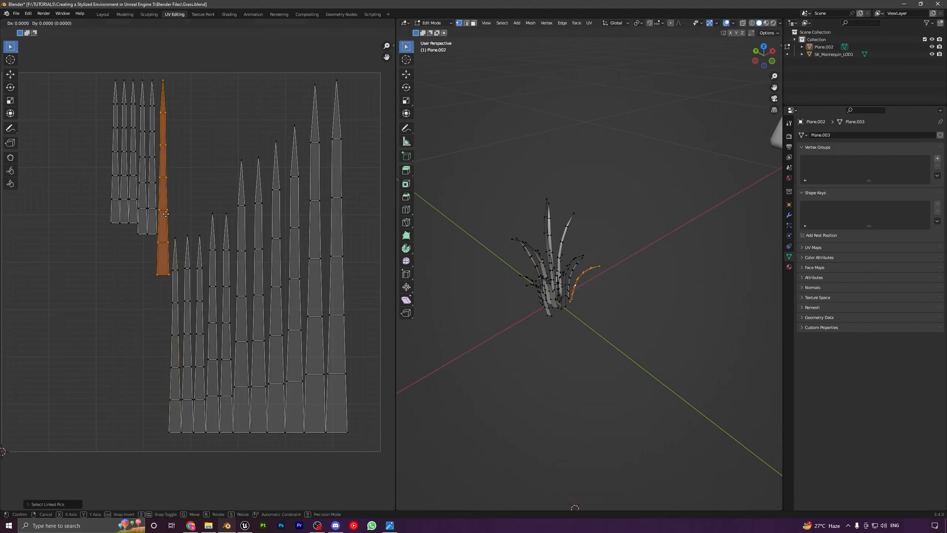
pyautogui.press('y')
pyautogui.click(176, 430)
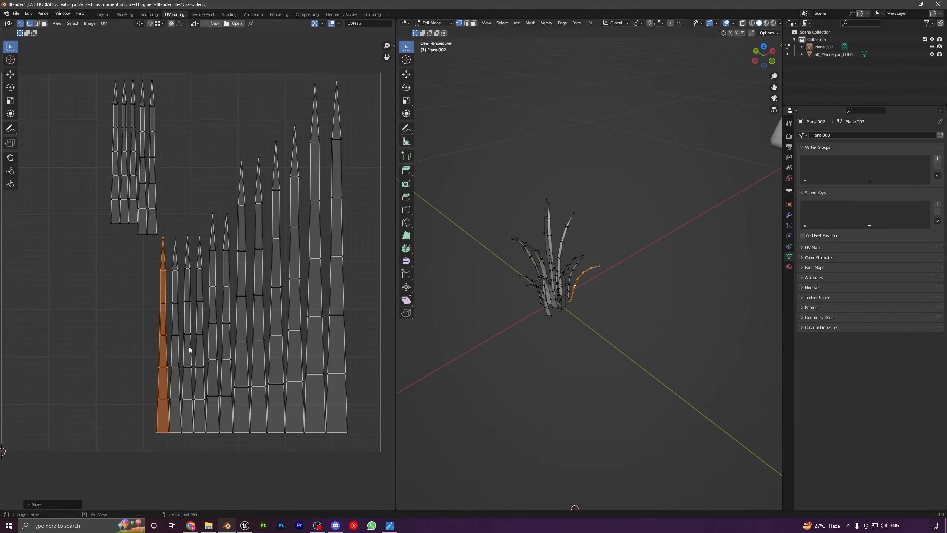
# Move the two medium-length raised blade islands down along Y so their bases line up with the bottom row
pyautogui.click(153, 188)
pyautogui.press('l')
pyautogui.press('g')
pyautogui.press('y')
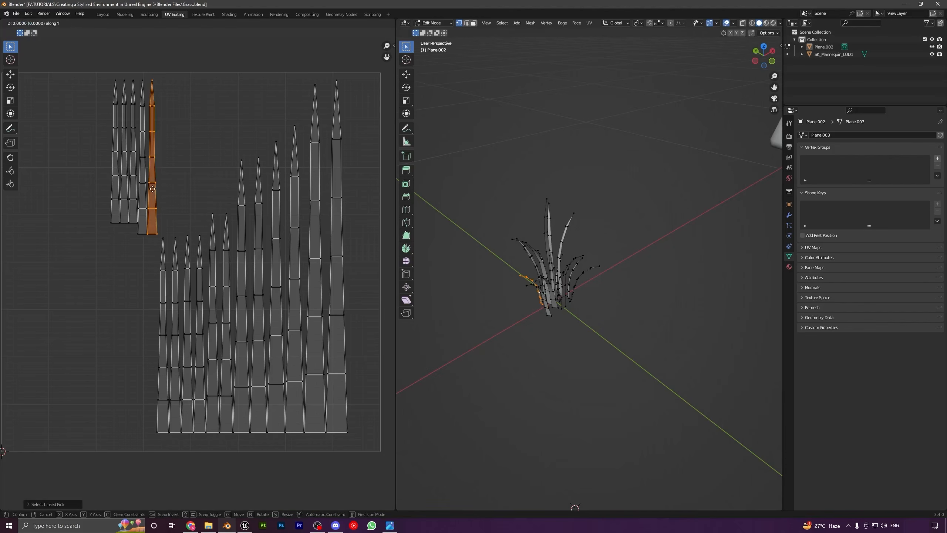
pyautogui.click(152, 387)
pyautogui.click(144, 180)
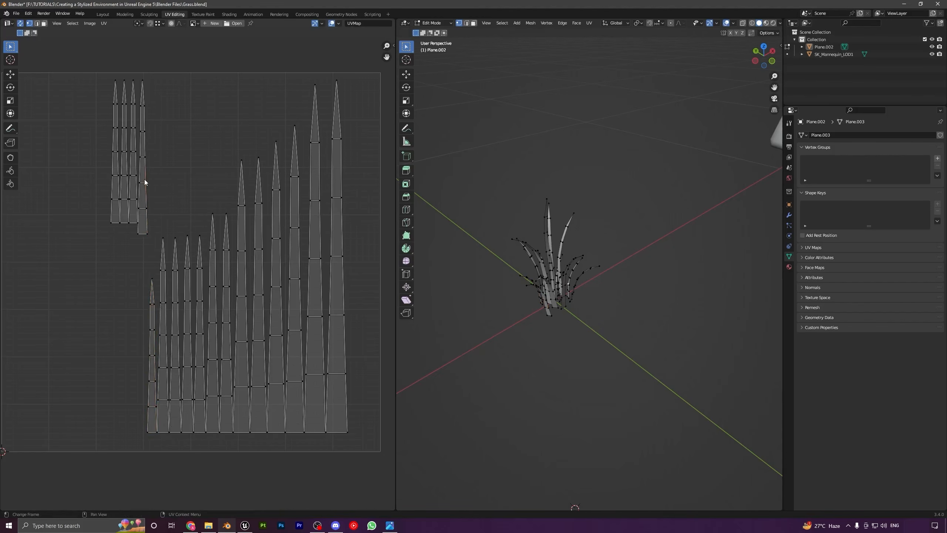
pyautogui.press('l')
pyautogui.press('g')
pyautogui.press('y')
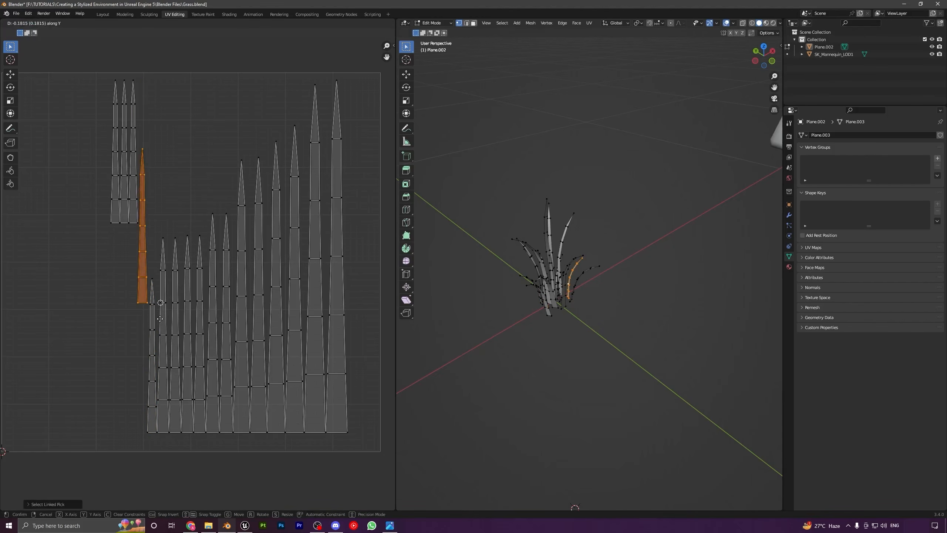
pyautogui.click(182, 388)
# Drop the two rightmost of the three shortest raised blade islands along Y to align with the bottom row
pyautogui.click(132, 185)
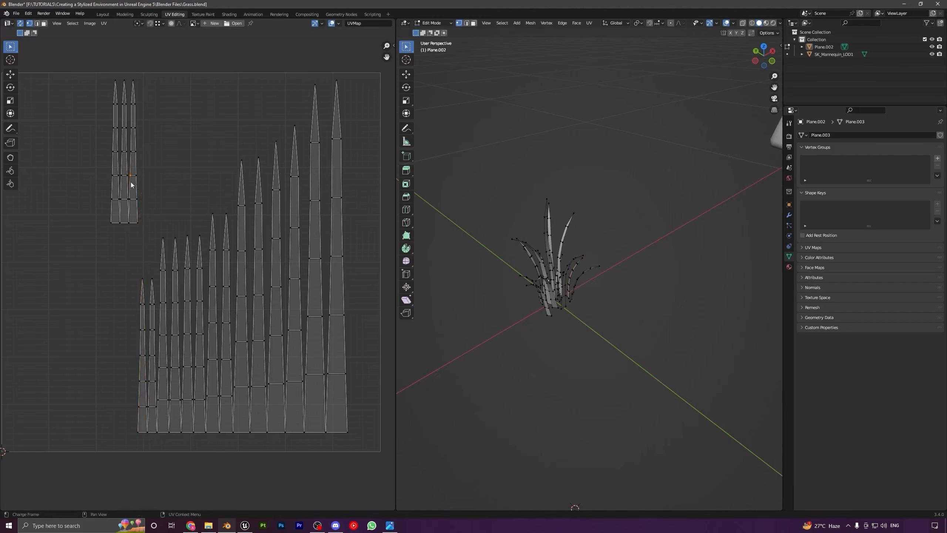
pyautogui.press('l')
pyautogui.press('g')
pyautogui.press('y')
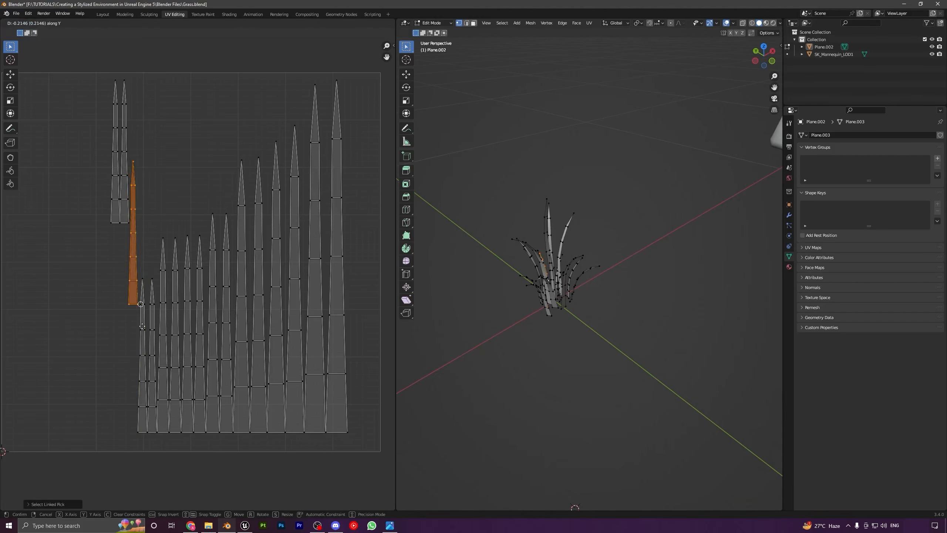
pyautogui.click(146, 392)
pyautogui.click(127, 181)
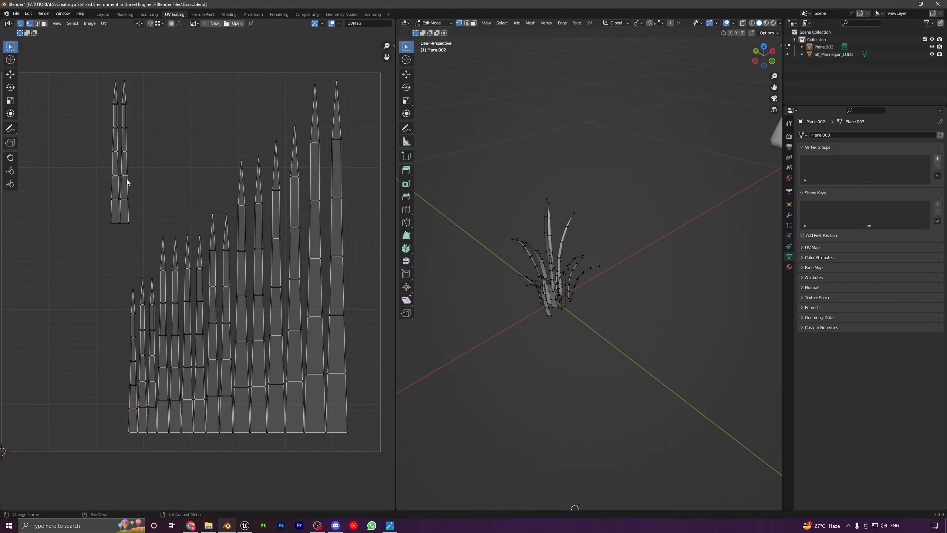
pyautogui.press('l')
pyautogui.press('g')
pyautogui.press('y')
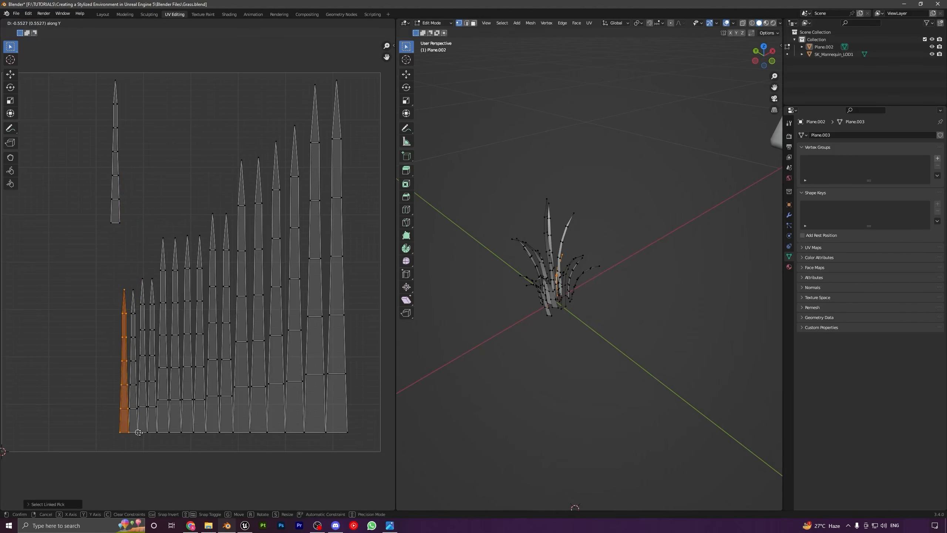
pyautogui.click(140, 317)
# Move the final raised blade island down along Y to complete the row of bottom-aligned islands
pyautogui.click(115, 169)
pyautogui.press('l')
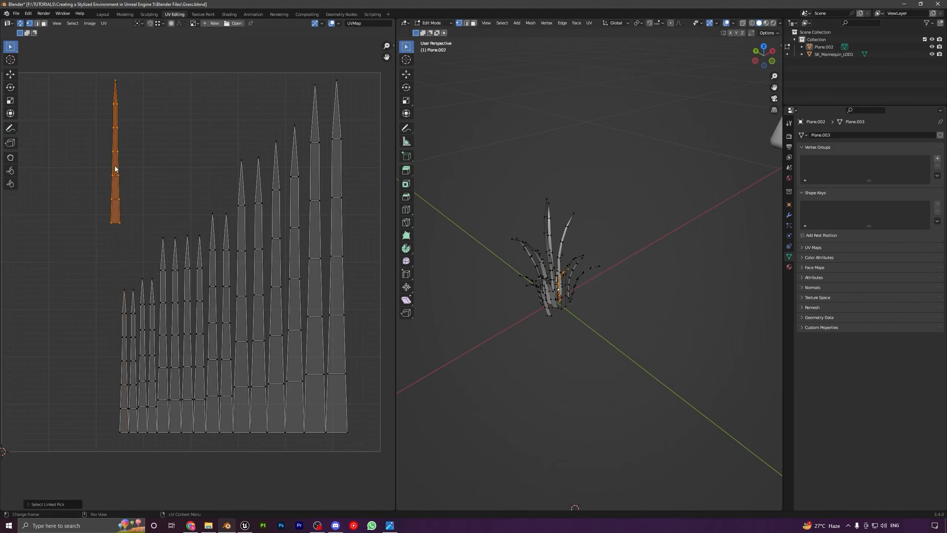
pyautogui.press('g')
pyautogui.press('y')
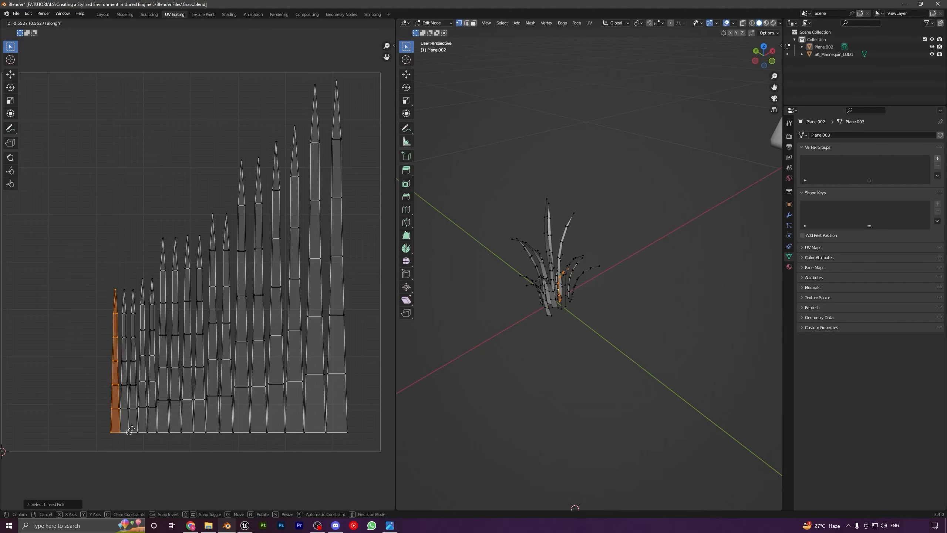
pyautogui.click(193, 387)
# Select all the blade UV islands and shift them together toward the left edge of the UV tile
pyautogui.scroll(-5, 193, 387)
pyautogui.scroll(3, 207, 364)
pyautogui.moveTo(47, 138); pyautogui.dragTo(260, 428)
pyautogui.moveTo(246, 349); pyautogui.dragTo(307, 326, button='middle')
pyautogui.press('g')
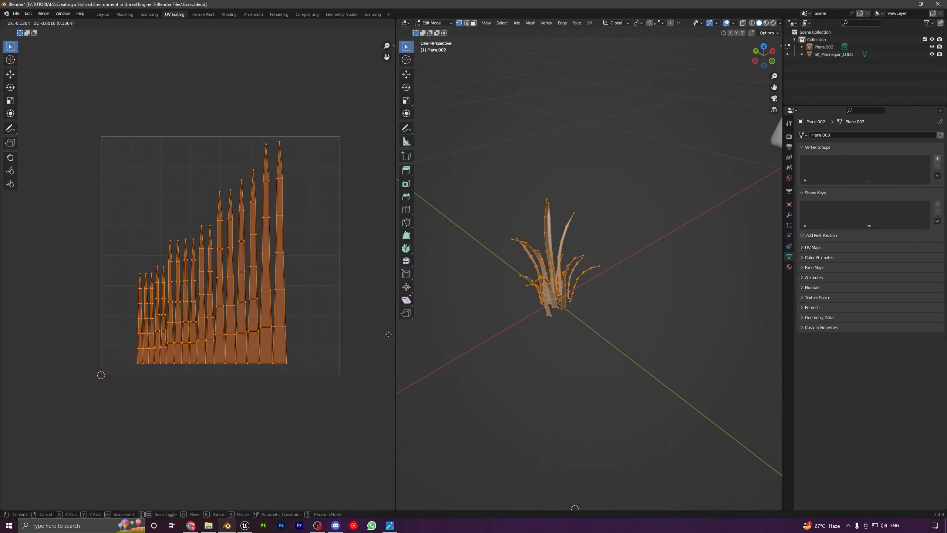
pyautogui.click(196, 332)
# Scale all the blade islands up slightly and reposition them inside the left part of the UV tile
pyautogui.press('s')
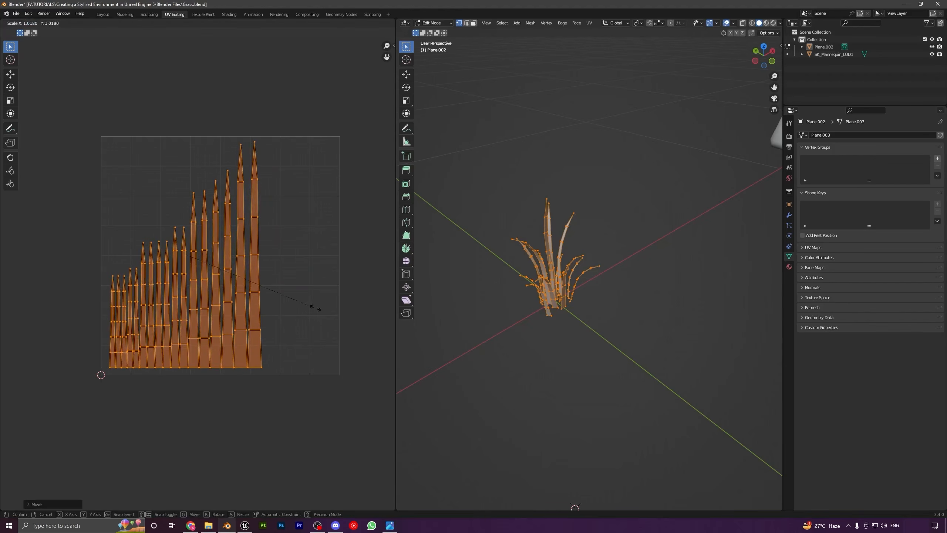
pyautogui.click(336, 317)
pyautogui.press('g')
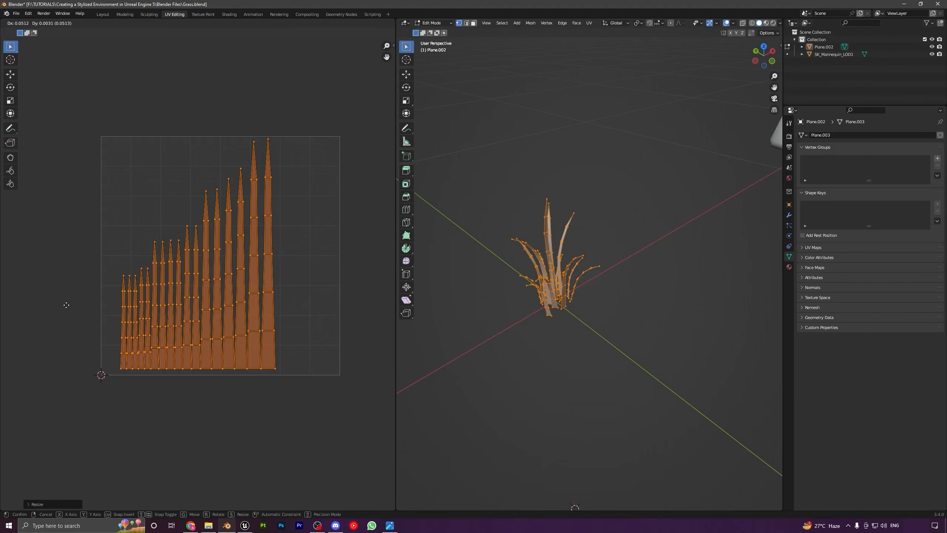
pyautogui.click(26, 305)
pyautogui.click(265, 418)
pyautogui.scroll(2, 268, 423)
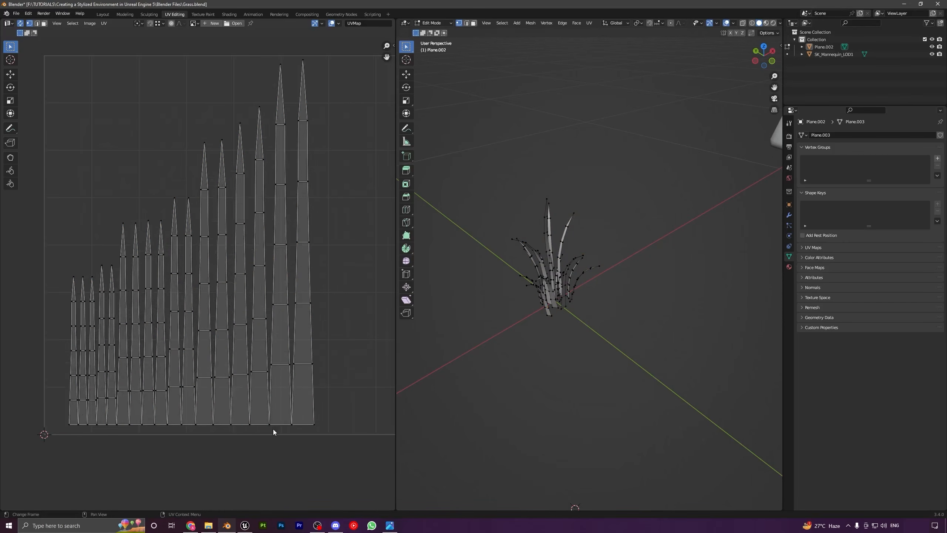
pyautogui.scroll(-3, 296, 366)
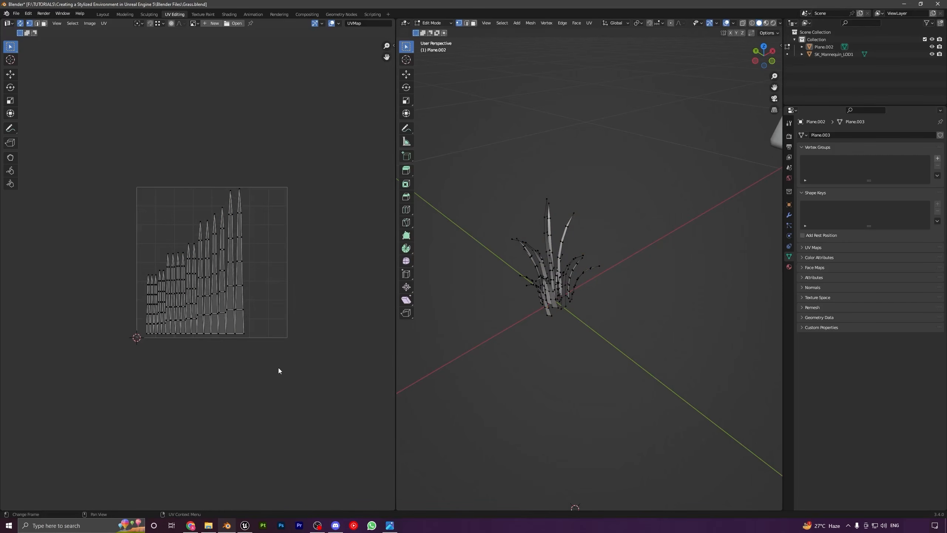
pyautogui.scroll(2, 279, 371)
# Switch to the Layout workspace and rename the grass clump object Grass
pyautogui.moveTo(485, 388); pyautogui.dragTo(625, 327, button='middle')
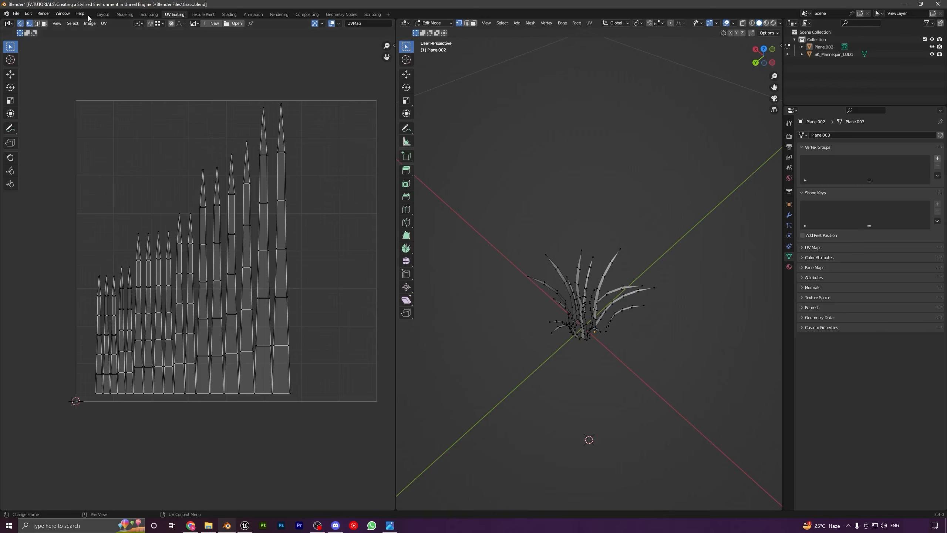
pyautogui.click(103, 14)
pyautogui.moveTo(442, 290)
pyautogui.mouseDown(button='middle')
pyautogui.moveTo(467, 243)
pyautogui.moveTo(446, 283)
pyautogui.mouseUp(button='middle')
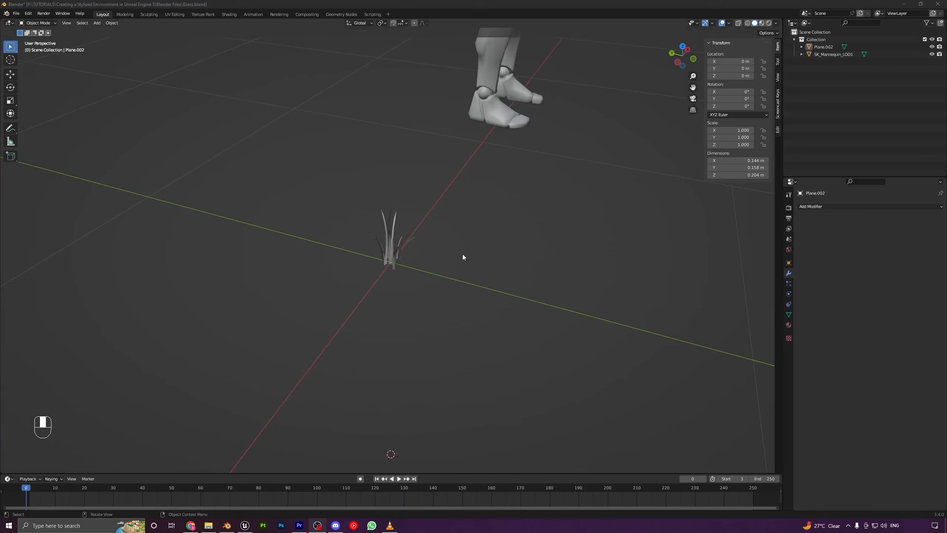
pyautogui.moveTo(463, 258); pyautogui.dragTo(447, 254, button='middle')
pyautogui.scroll(4, 428, 256)
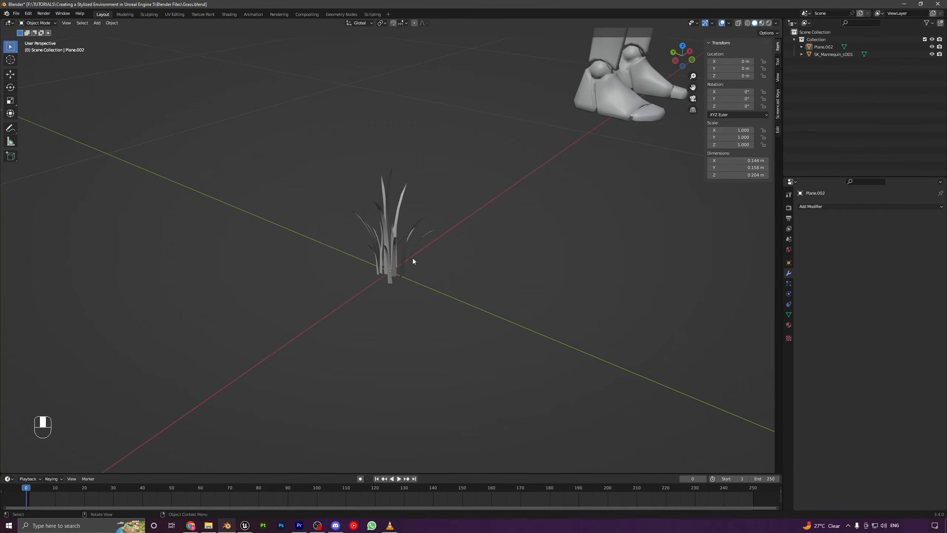
pyautogui.click(401, 253)
pyautogui.doubleClick(823, 47)
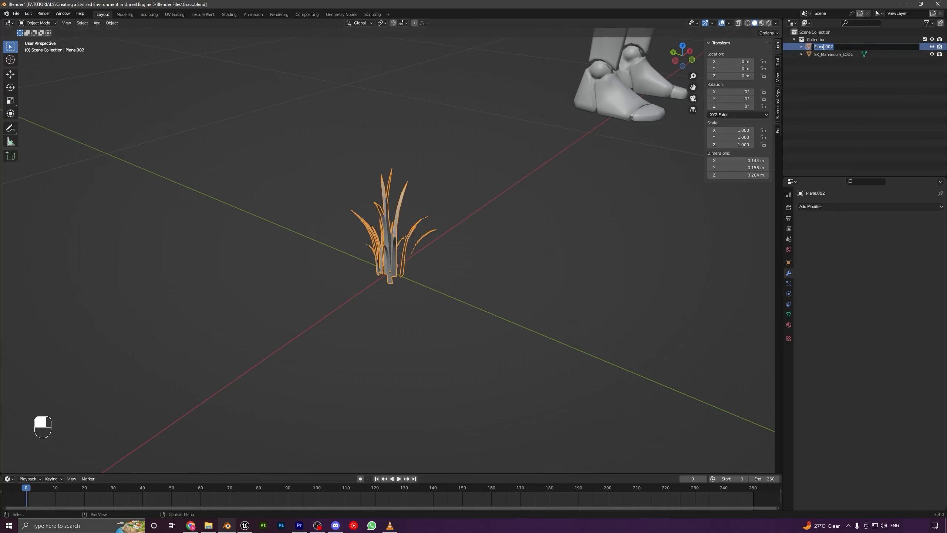
pyautogui.write('Grass')
pyautogui.press('Return')
# Display the Grass mesh's split normals in Edit Mode for inspection around the blades, and return to Object Mode
pyautogui.moveTo(554, 107); pyautogui.dragTo(392, 247, button='middle')
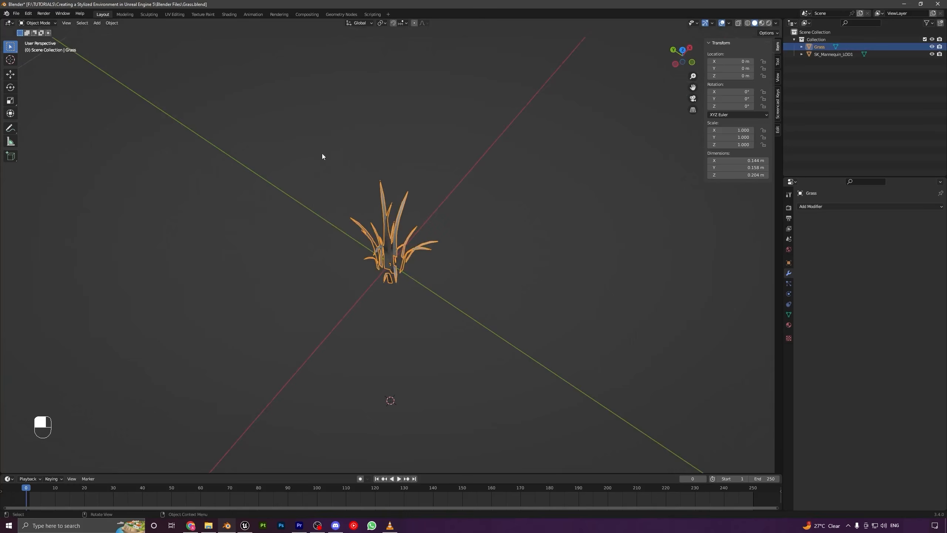
pyautogui.click(495, 294)
pyautogui.moveTo(495, 294); pyautogui.dragTo(482, 212, button='middle')
pyautogui.click(400, 238)
pyautogui.moveTo(422, 277); pyautogui.dragTo(437, 213, button='middle')
pyautogui.press('Tab')
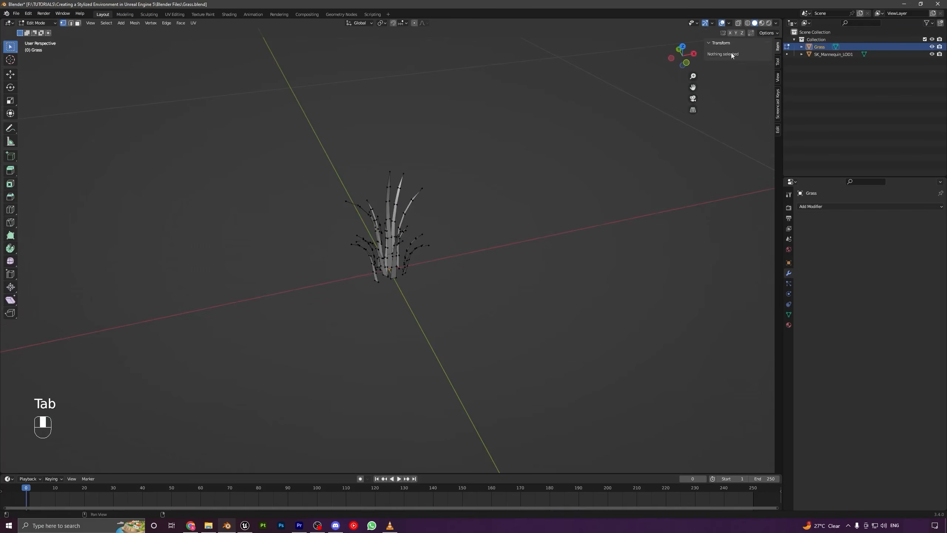
pyautogui.click(729, 23)
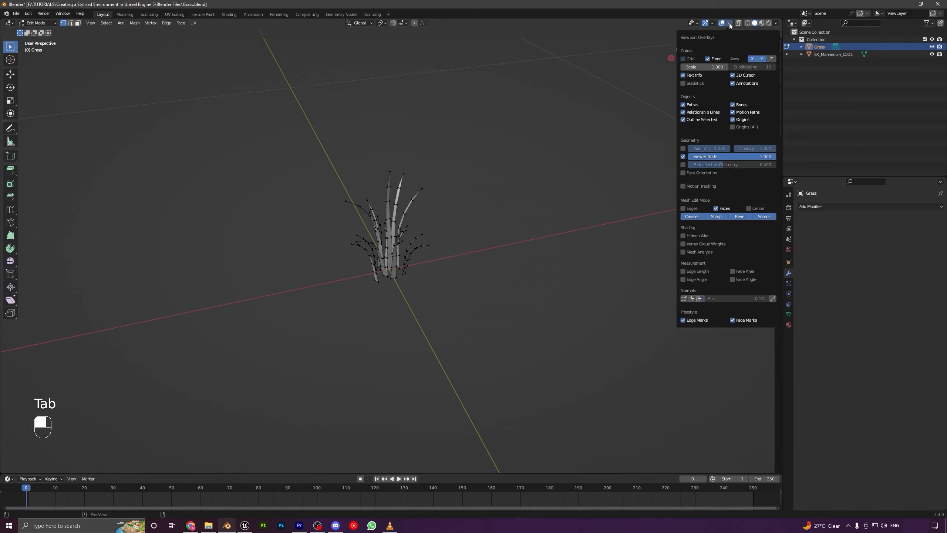
pyautogui.click(691, 298)
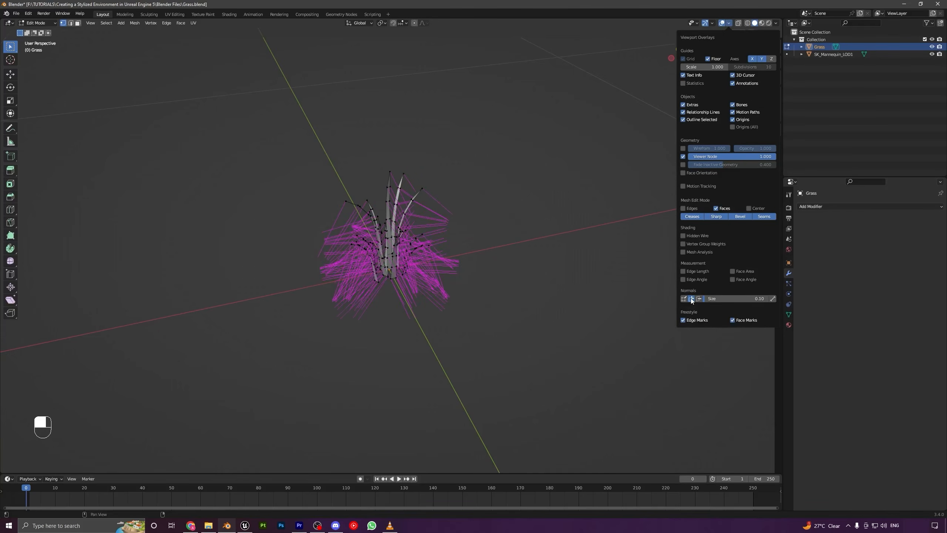
pyautogui.moveTo(493, 228); pyautogui.dragTo(406, 206, button='middle')
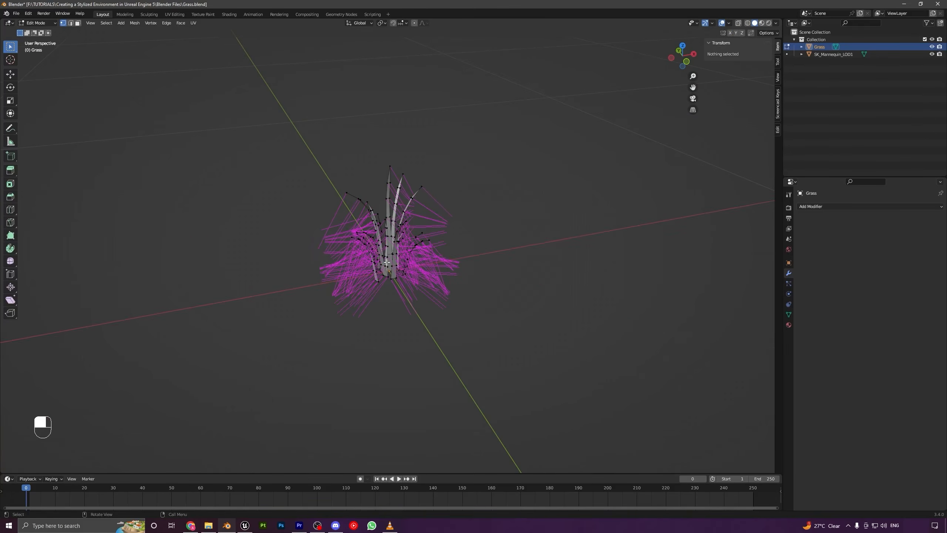
pyautogui.moveTo(328, 271); pyautogui.dragTo(407, 216, button='middle')
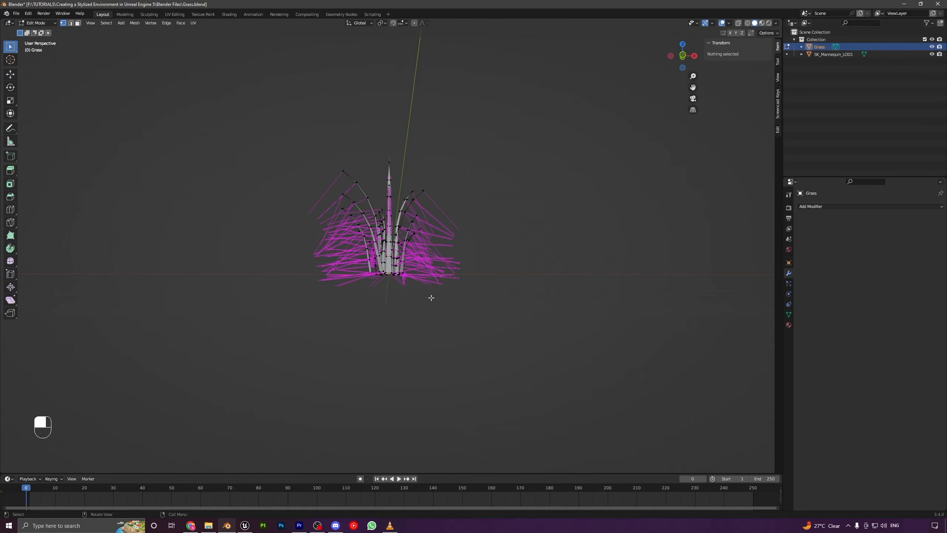
pyautogui.moveTo(437, 280); pyautogui.dragTo(455, 223, button='middle')
pyautogui.press('Tab')
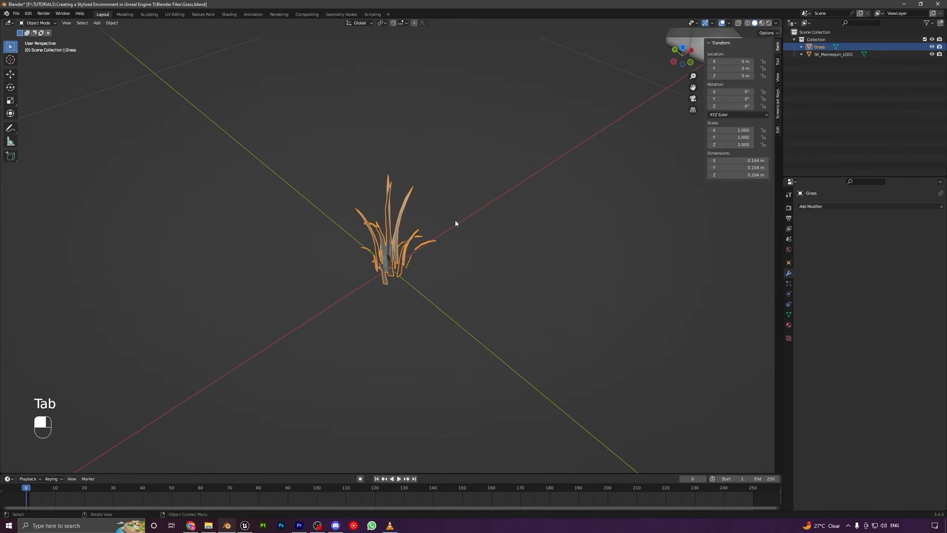
# Apply all transforms (location, rotation and scale) to the Grass object in Object Mode
pyautogui.moveTo(395, 257); pyautogui.dragTo(431, 253, button='middle')
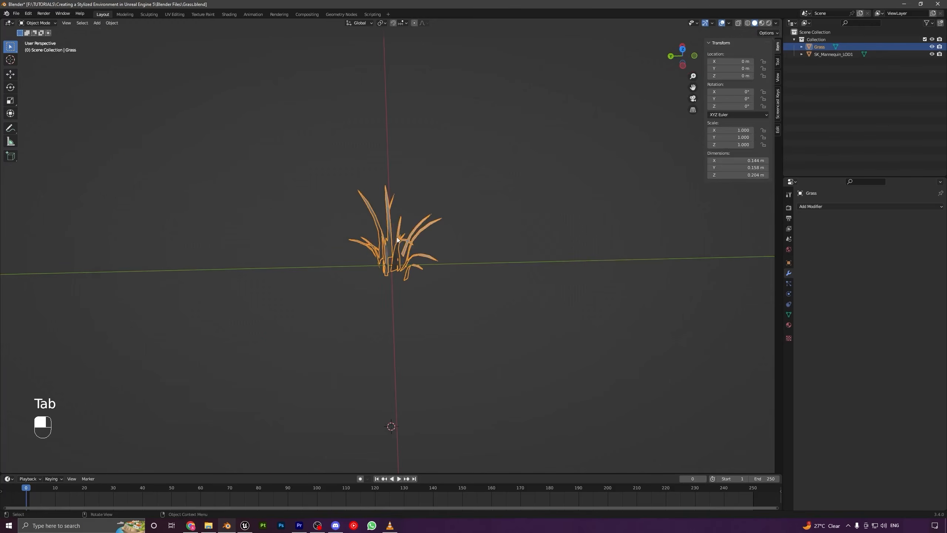
pyautogui.press('Tab')
pyautogui.press('Tab')
pyautogui.moveTo(420, 256); pyautogui.dragTo(349, 275, button='middle')
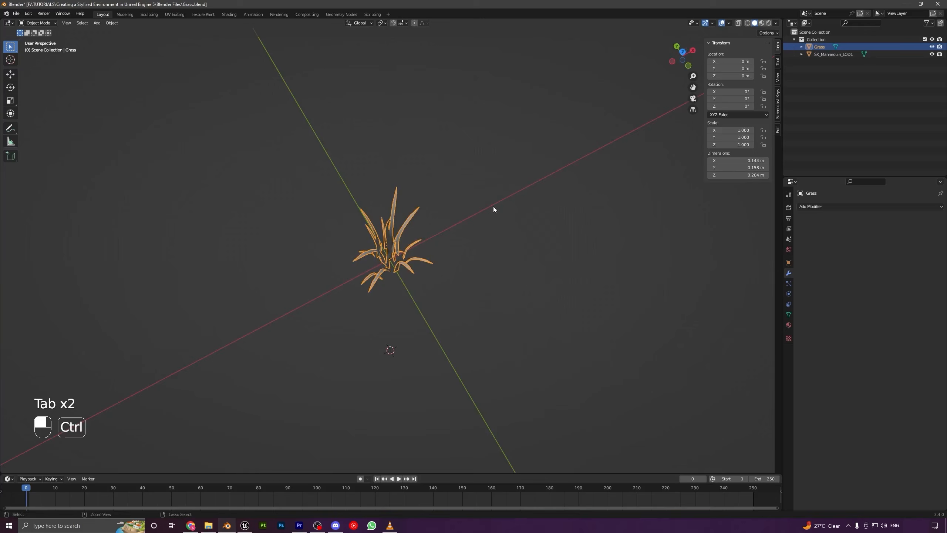
pyautogui.hotkey('ctrl', 'a')
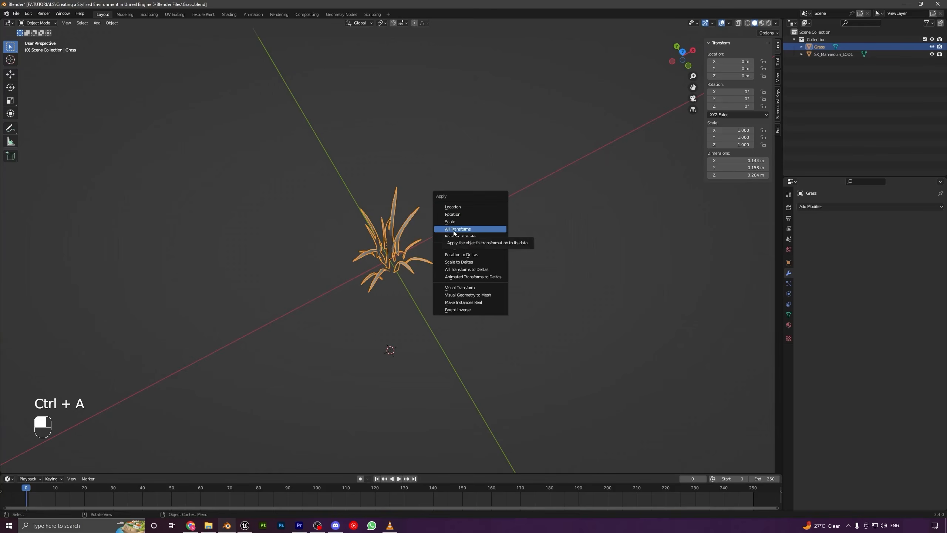
pyautogui.click(454, 229)
# In top view, move the grass clump off the world origin to about X -0.496 m, Y 0.202 m
pyautogui.press('KP_7')
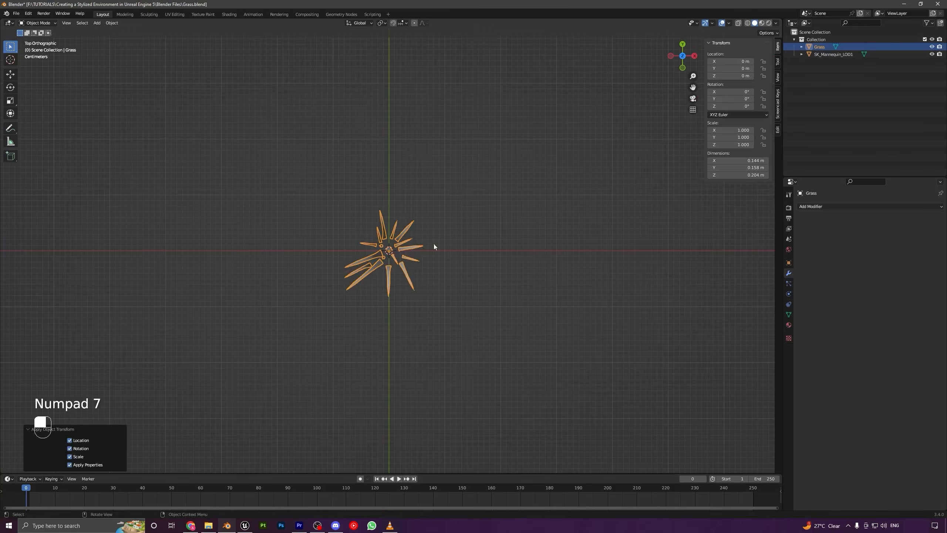
pyautogui.scroll(2, 425, 275)
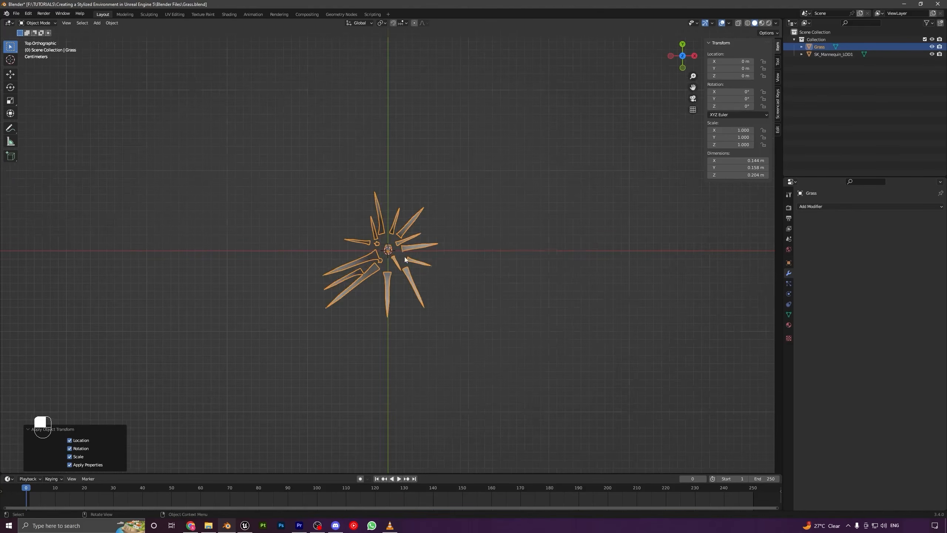
pyautogui.moveTo(404, 298); pyautogui.dragTo(368, 276, button='middle')
pyautogui.scroll(3, 385, 280)
pyautogui.press('KP_7')
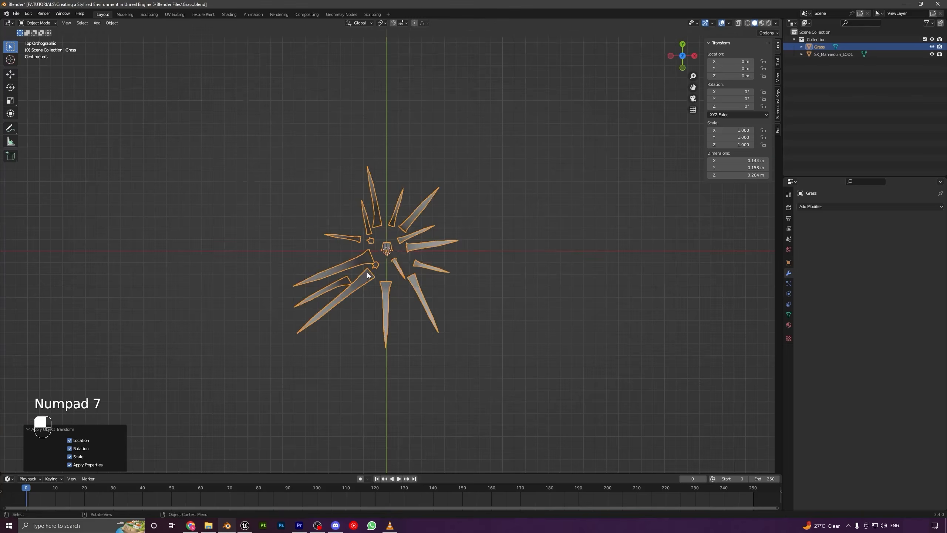
pyautogui.press('g')
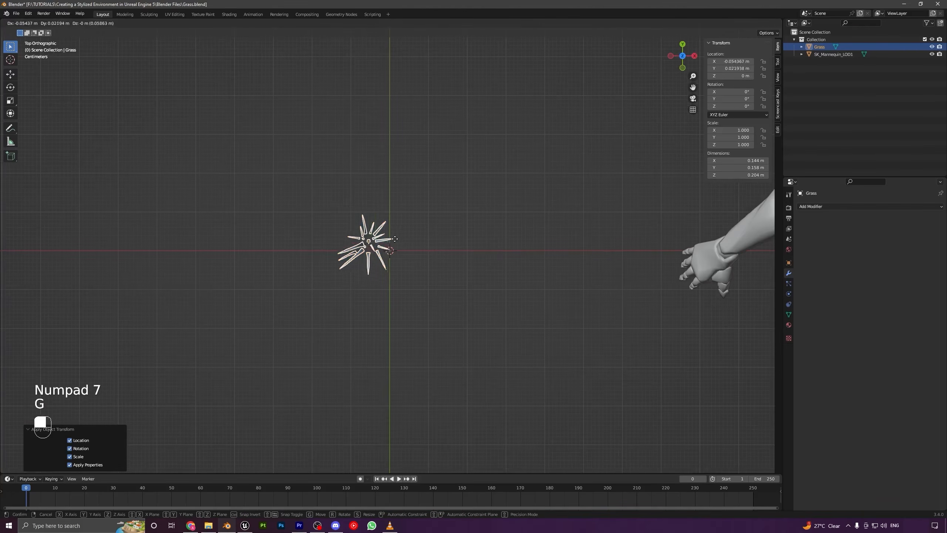
pyautogui.click(231, 171)
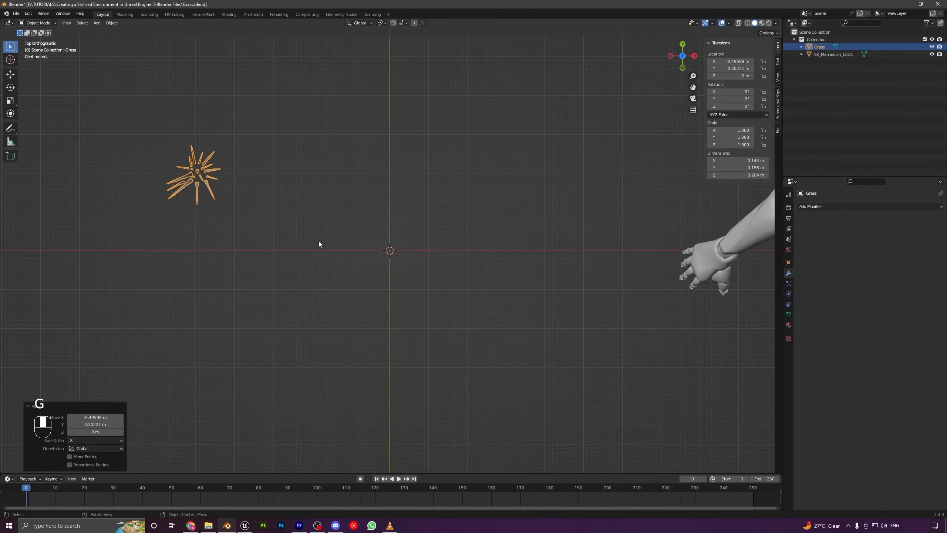
# Move the grass clump back so it is centred on the world origin in top view, and apply all its transforms
pyautogui.press('KP_7')
pyautogui.press('g')
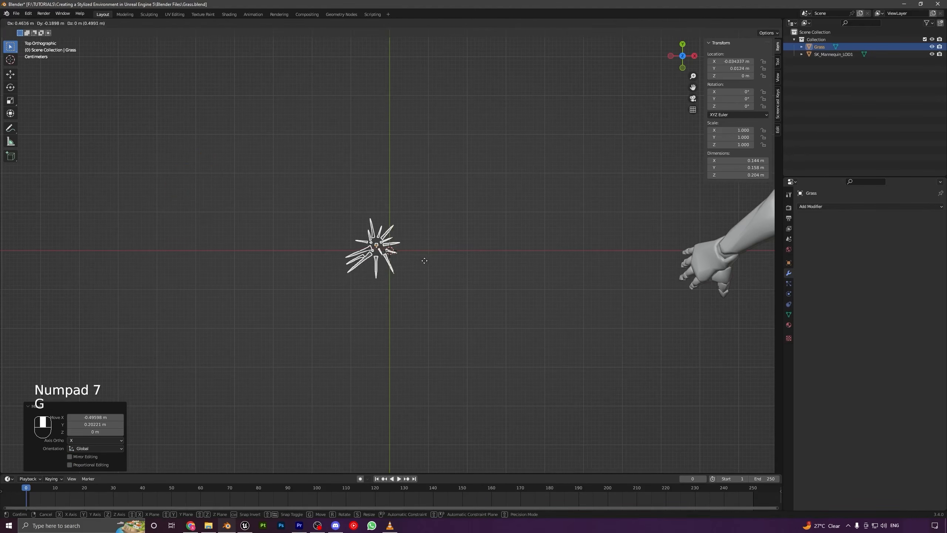
pyautogui.click(436, 266)
pyautogui.scroll(8, 437, 267)
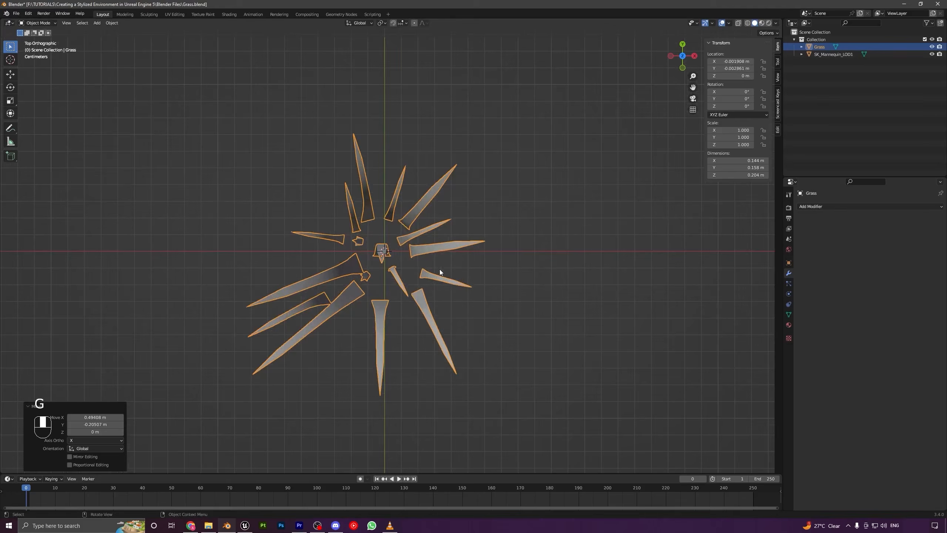
pyautogui.press('g')
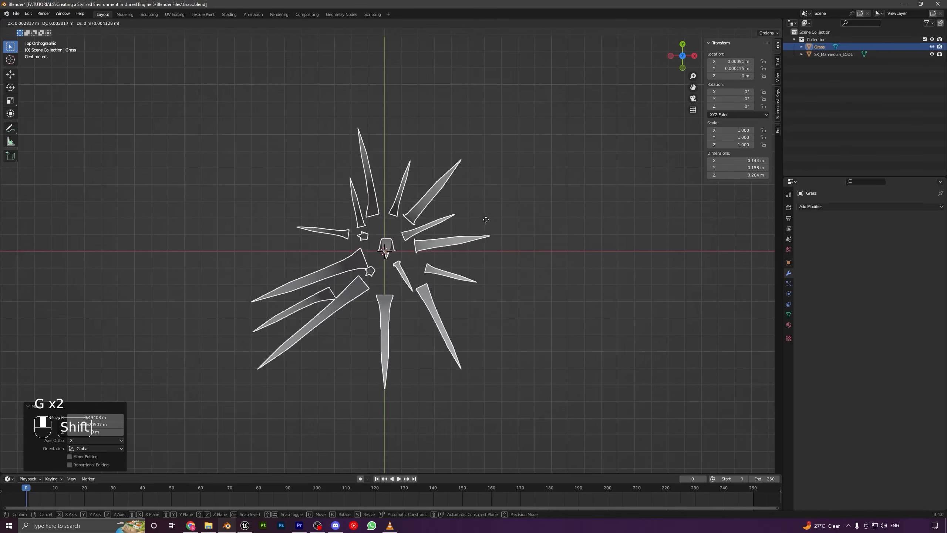
pyautogui.click(480, 238)
pyautogui.hotkey('ctrl', 'a')
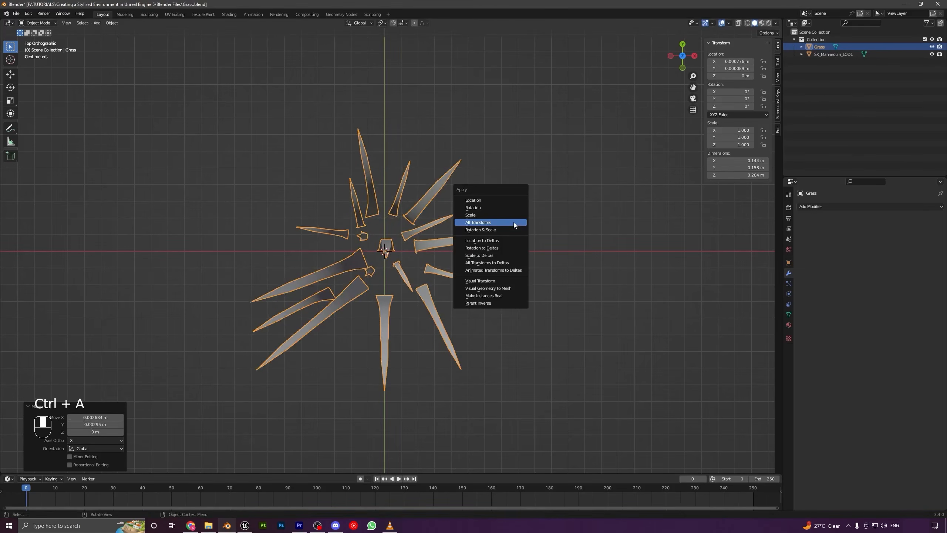
pyautogui.click(513, 222)
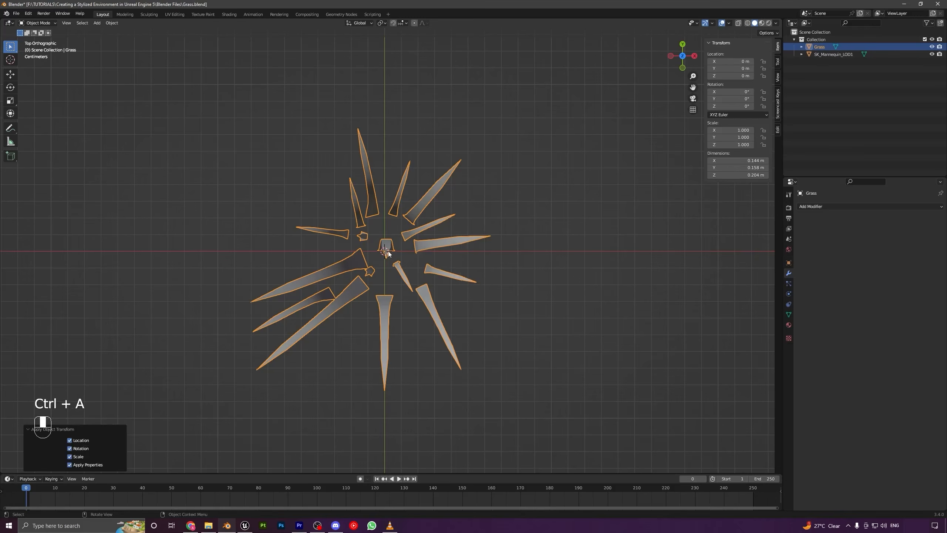
# Check the grass clump's centring on the world origin from the side and from above, and reapply all transforms
pyautogui.scroll(-4, 400, 258)
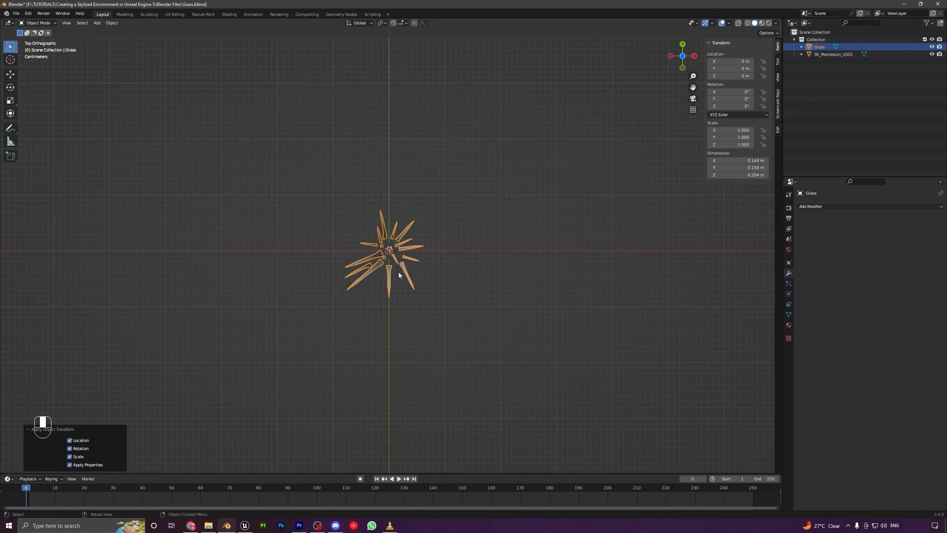
pyautogui.moveTo(398, 272); pyautogui.dragTo(395, 285, button='middle')
pyautogui.scroll(5, 395, 288)
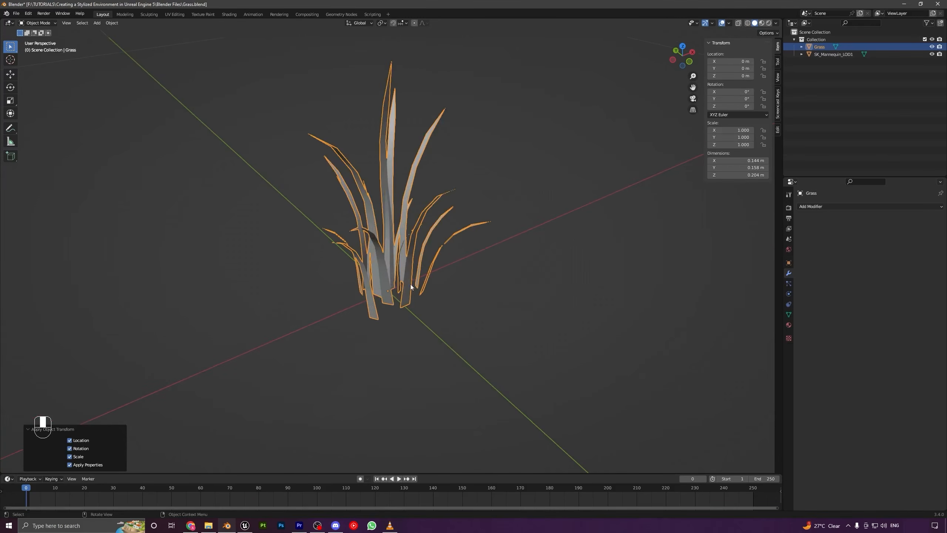
pyautogui.moveTo(425, 286); pyautogui.dragTo(397, 267, button='middle')
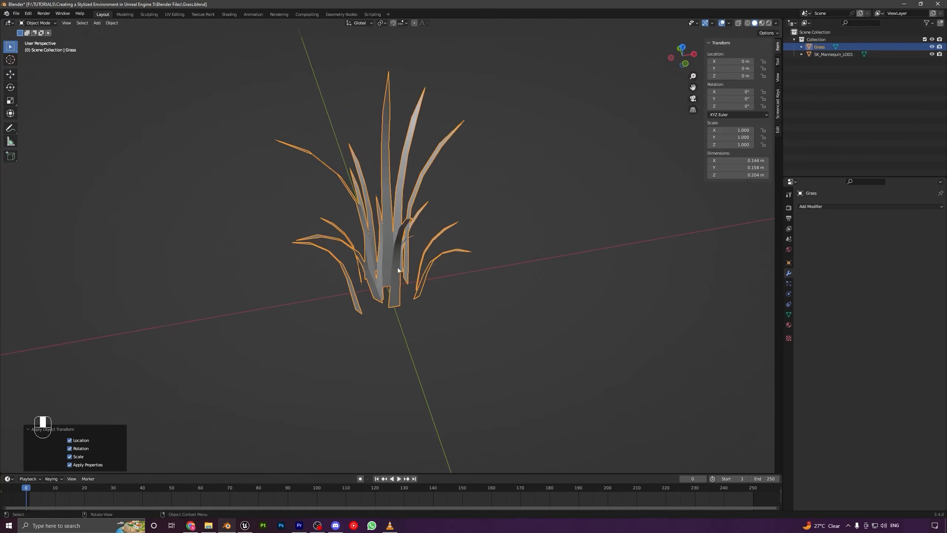
pyautogui.press('KP_7')
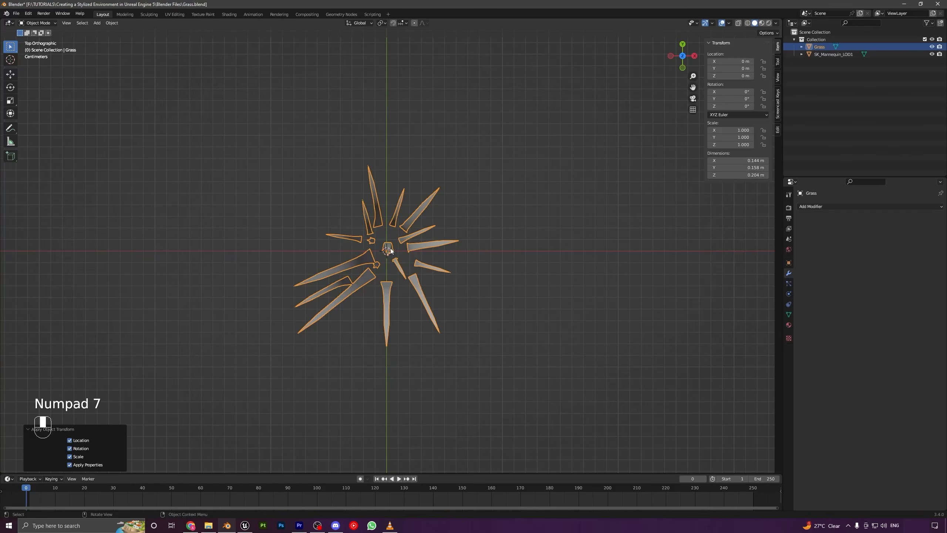
pyautogui.scroll(6, 391, 250)
pyautogui.scroll(-9, 418, 246)
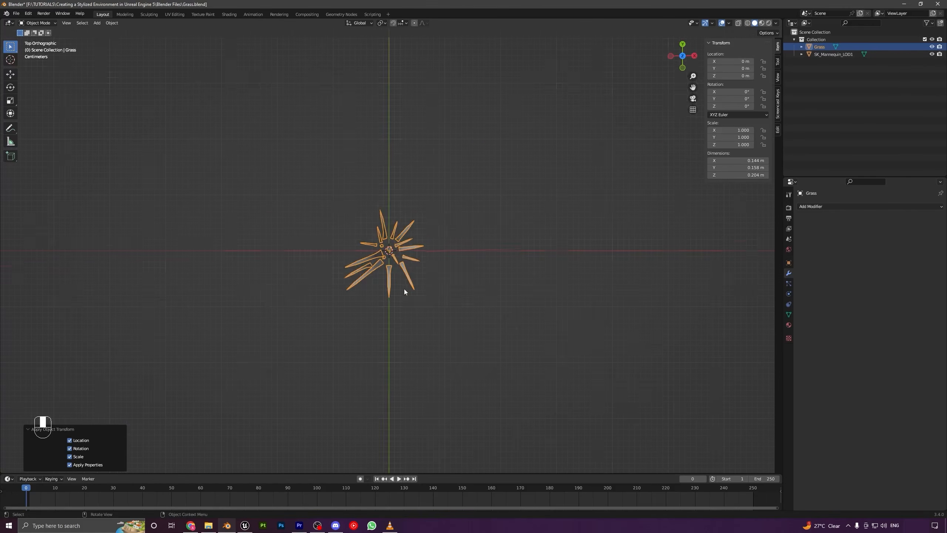
pyautogui.moveTo(405, 291)
pyautogui.mouseDown(button='middle')
pyautogui.moveTo(457, 220)
pyautogui.moveTo(451, 258)
pyautogui.moveTo(414, 287)
pyautogui.mouseUp(button='middle')
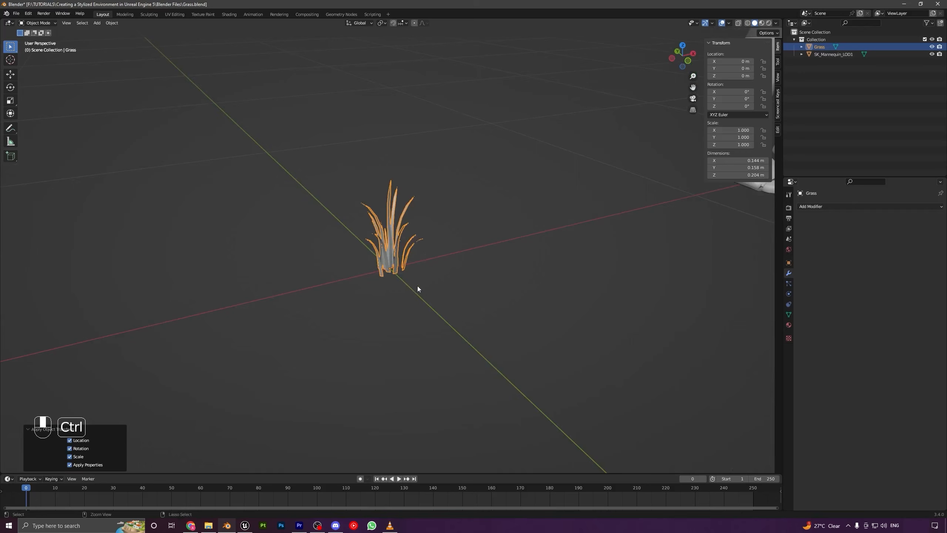
pyautogui.hotkey('ctrl', 'a')
pyautogui.click(417, 286)
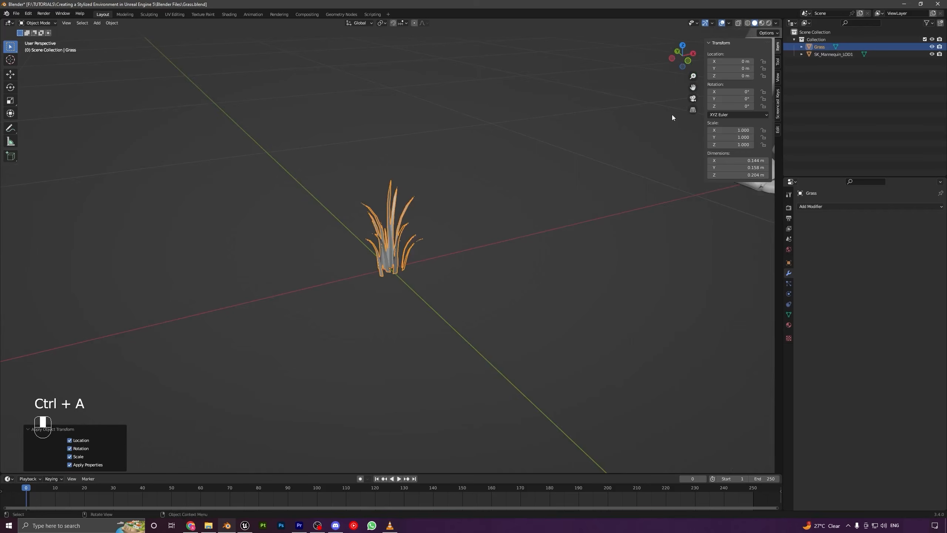
# Select the whole grass mesh in Edit Mode and run Point to Target on its normals
pyautogui.press('Tab')
pyautogui.moveTo(509, 163); pyautogui.dragTo(432, 230, button='middle')
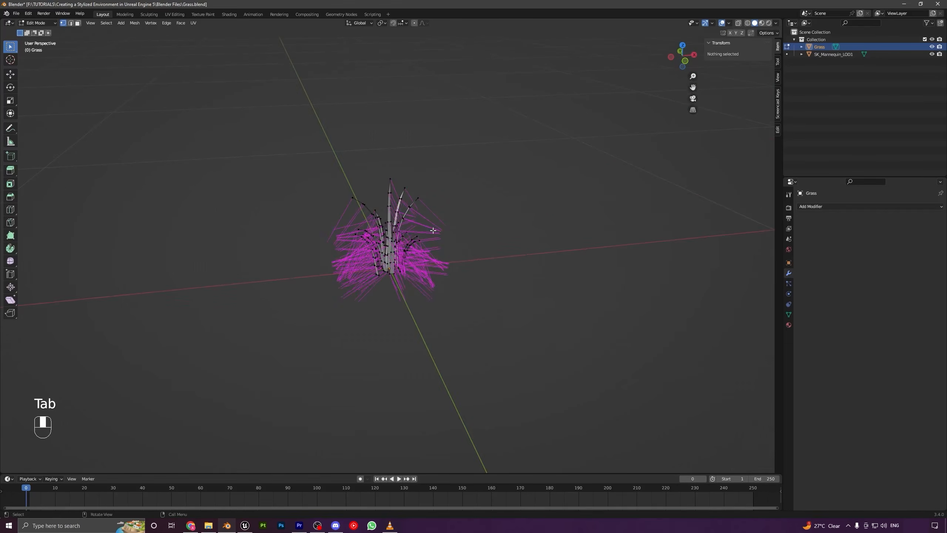
pyautogui.press('a')
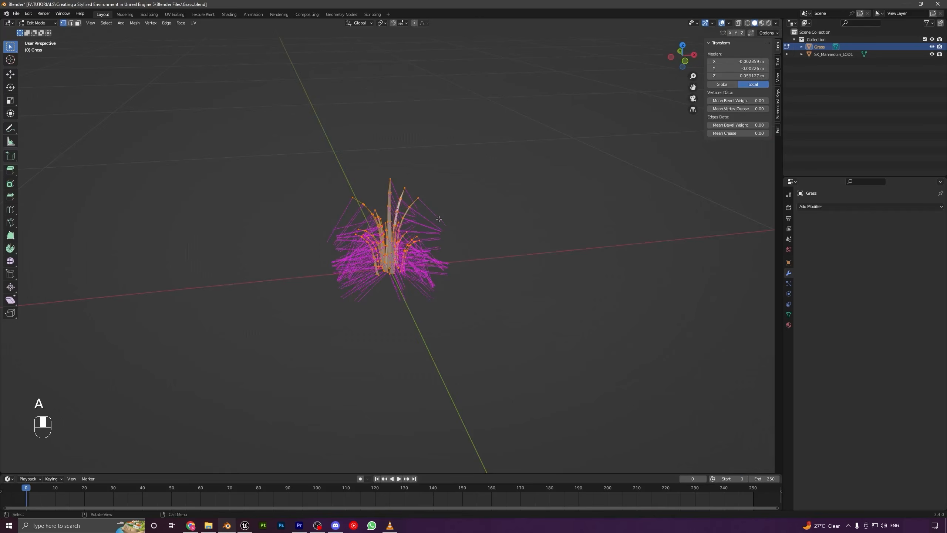
pyautogui.press('alt')
pyautogui.hotkey('alt', 'n')
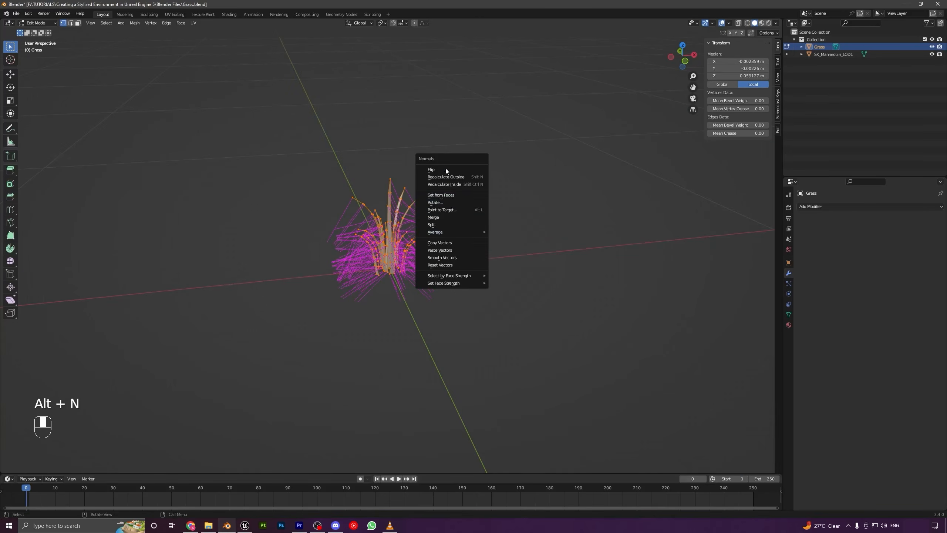
pyautogui.click(441, 210)
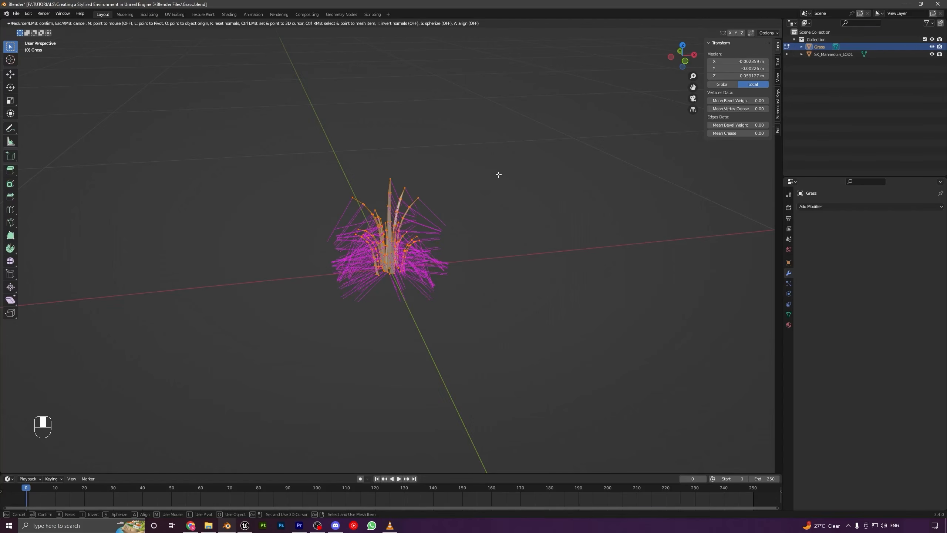
pyautogui.moveTo(596, 102); pyautogui.dragTo(406, 227, button='middle')
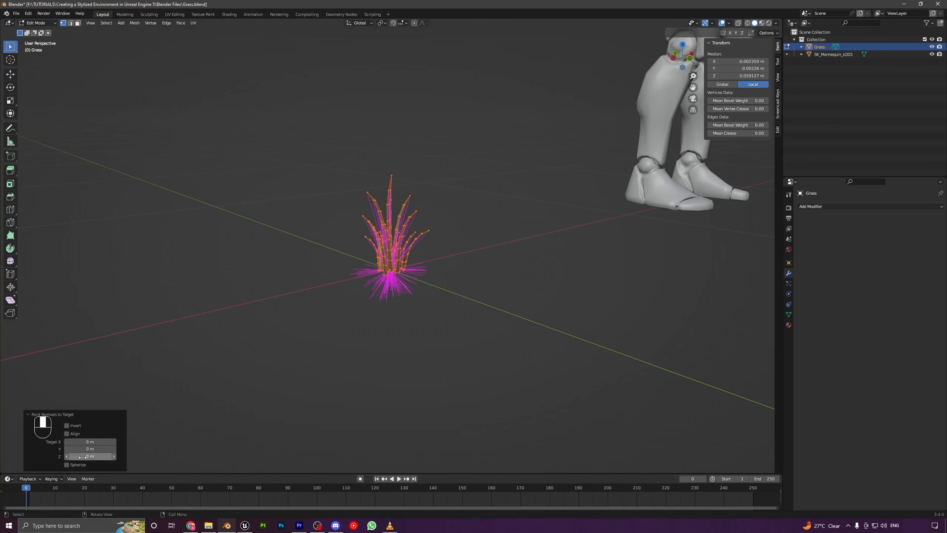
# Set the normals' target Z to 1000000 m so that all grass normals point straight up
pyautogui.moveTo(89, 456); pyautogui.dragTo(108, 456)
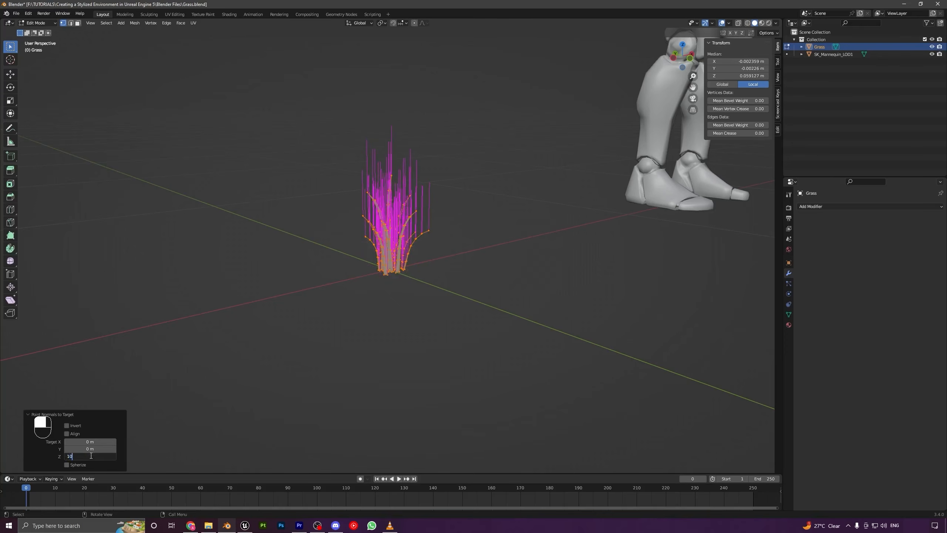
pyautogui.write('00000')
pyautogui.click(214, 403)
pyautogui.scroll(1, 419, 246)
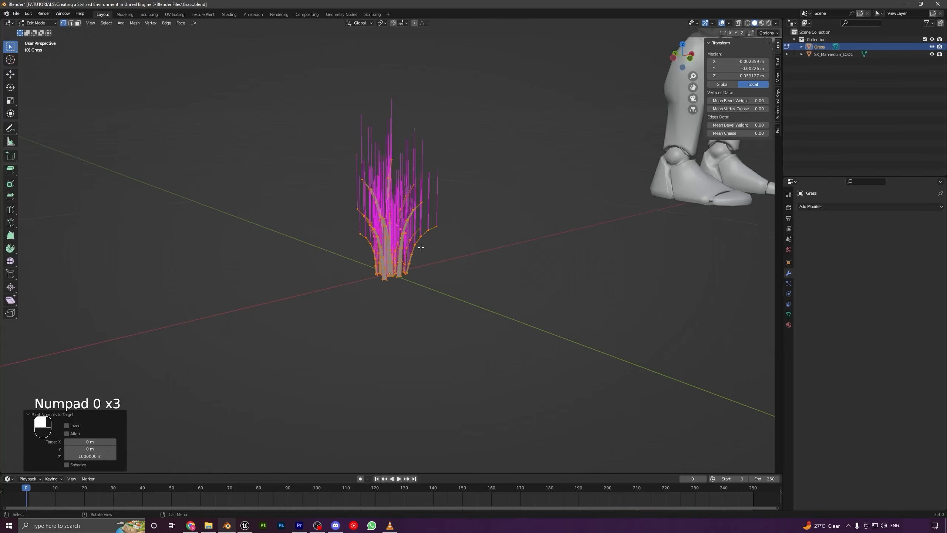
pyautogui.moveTo(419, 245); pyautogui.dragTo(295, 237, button='middle')
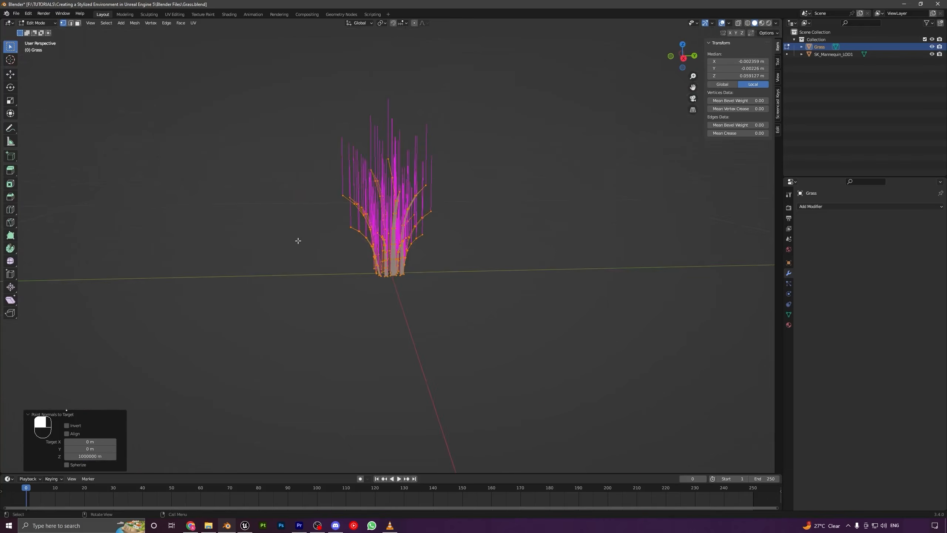
# Return to Object Mode and examine the shading of the deselected grass clump from several angles
pyautogui.press('Tab')
pyautogui.click(443, 277)
pyautogui.moveTo(396, 258); pyautogui.dragTo(335, 232, button='middle')
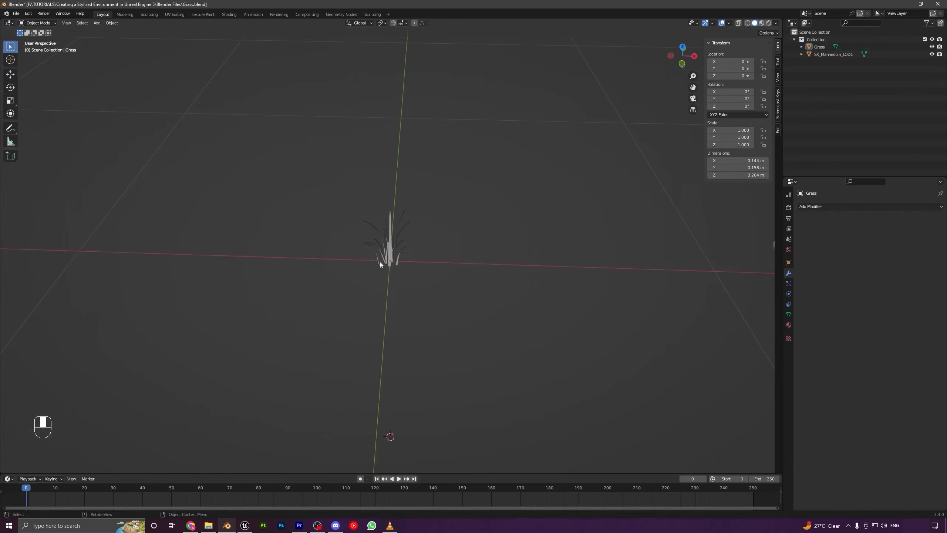
pyautogui.moveTo(380, 262); pyautogui.dragTo(434, 263, button='middle')
pyautogui.click(388, 240)
pyautogui.scroll(3, 400, 252)
pyautogui.click(626, 169)
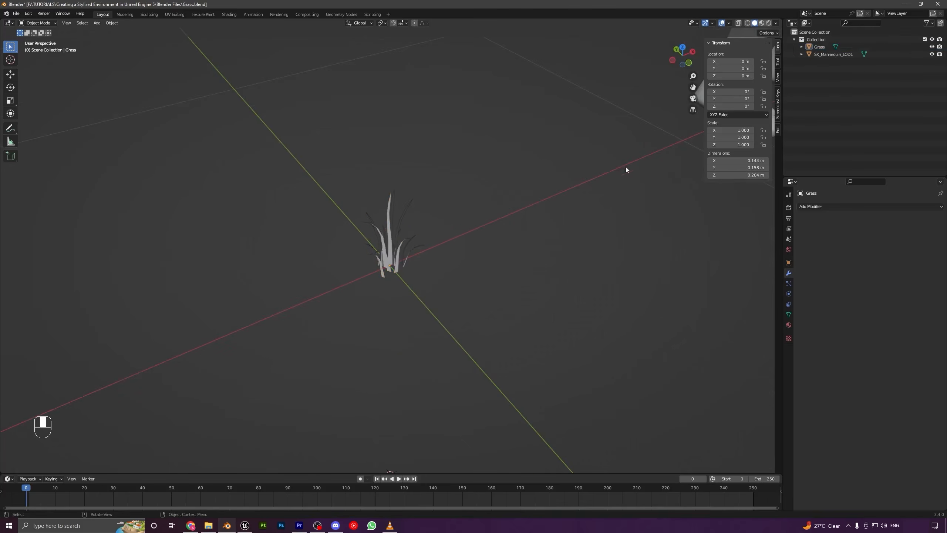
# Select the grass clump and set up an FBX export limited to selected objects and the Mesh object type
pyautogui.click(392, 248)
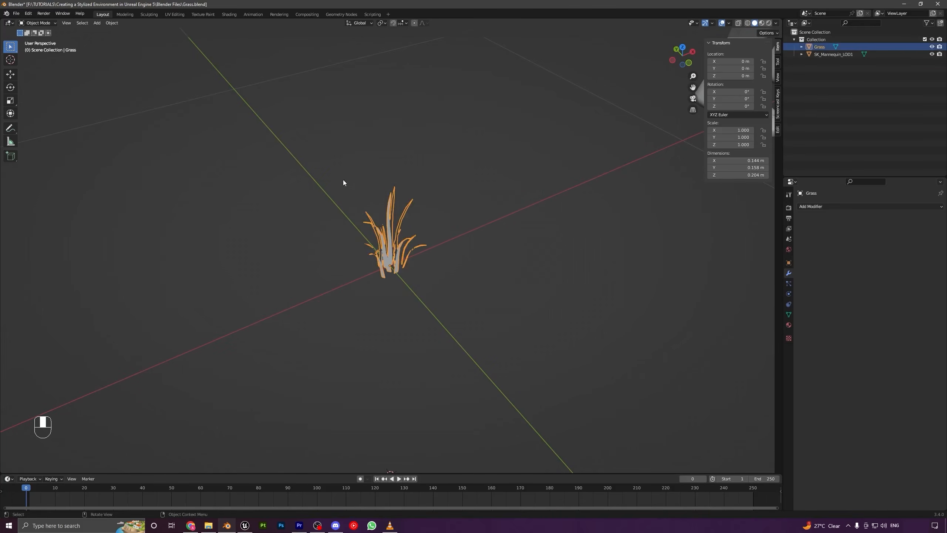
pyautogui.scroll(-6, 468, 294)
pyautogui.moveTo(468, 295); pyautogui.dragTo(461, 287, button='middle')
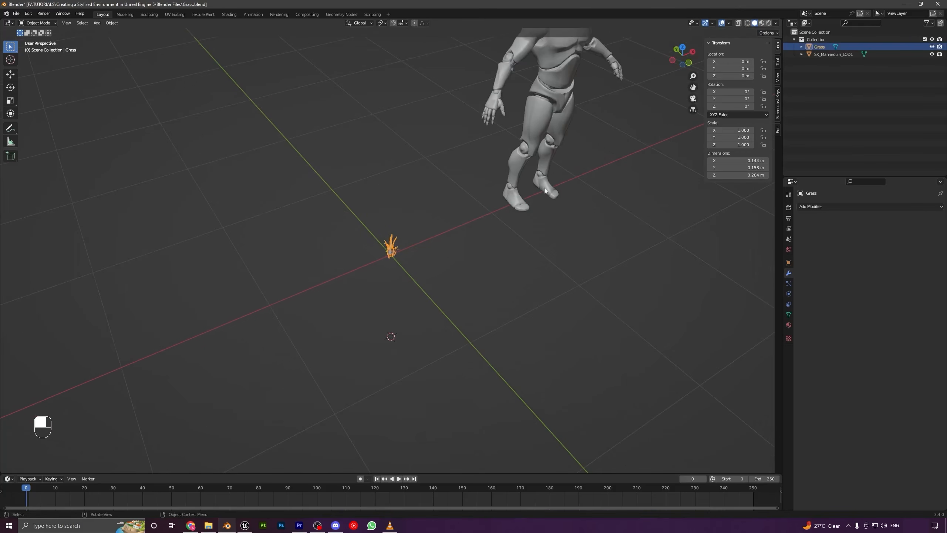
pyautogui.scroll(3, 448, 297)
pyautogui.click(16, 13)
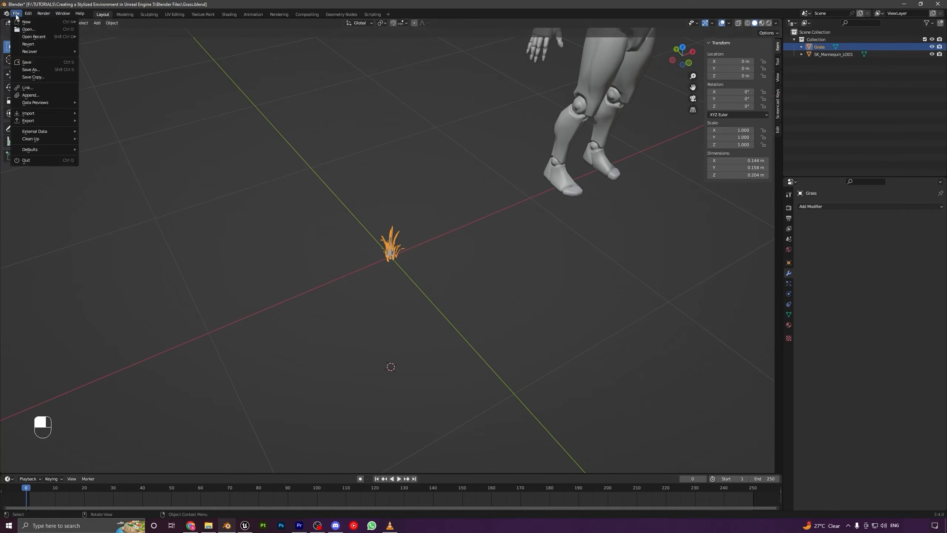
pyautogui.moveTo(39, 121)
pyautogui.click(127, 187)
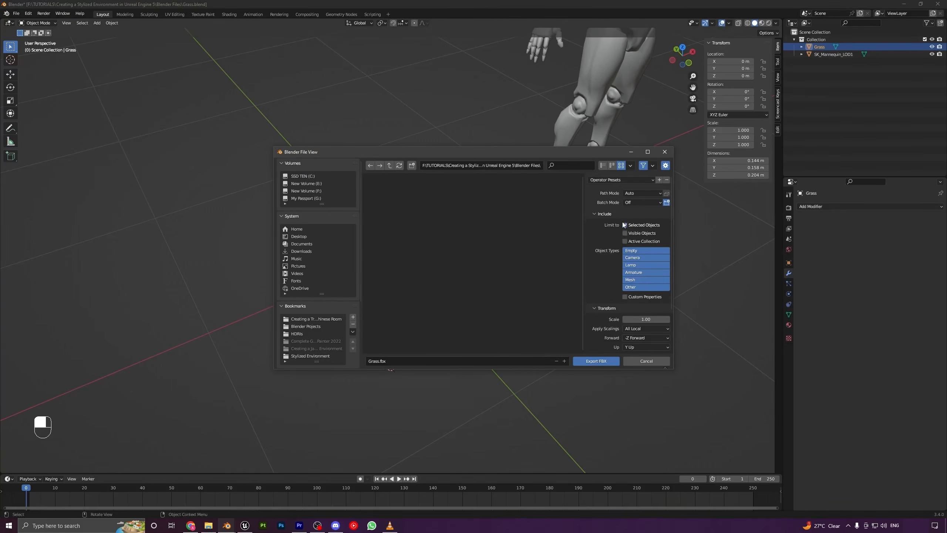
pyautogui.click(634, 280)
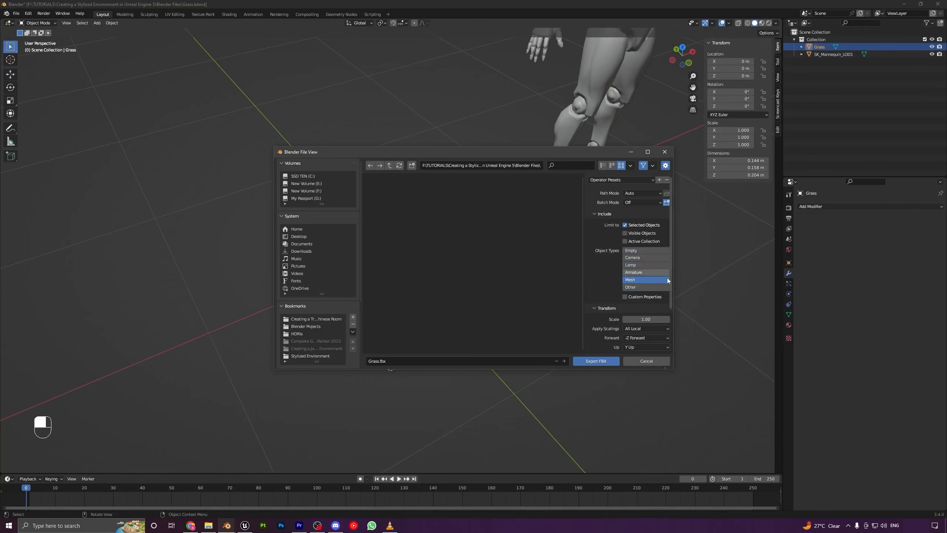
# Export the grass clump as Grass.fbx into the project's Exports folder and deselect it in the scene
pyautogui.moveTo(519, 155); pyautogui.dragTo(491, 123)
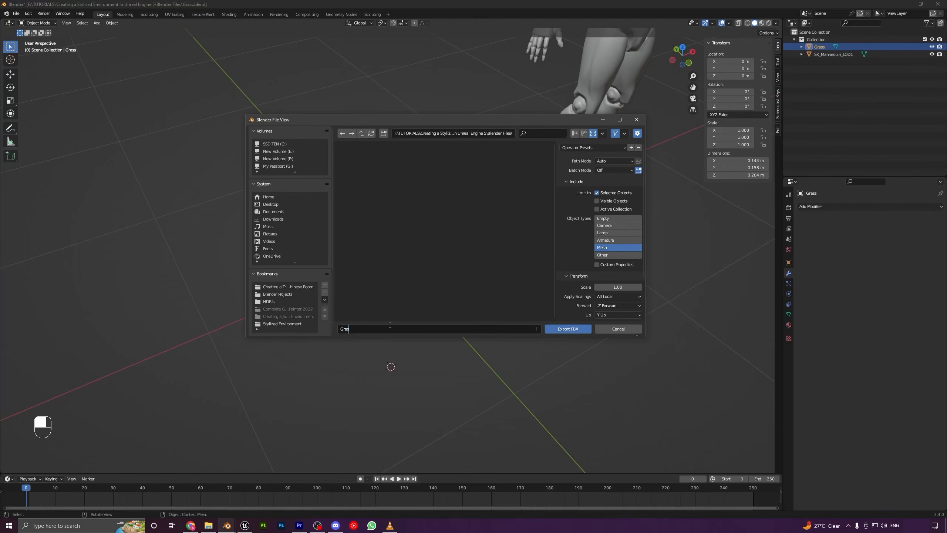
pyautogui.click(361, 134)
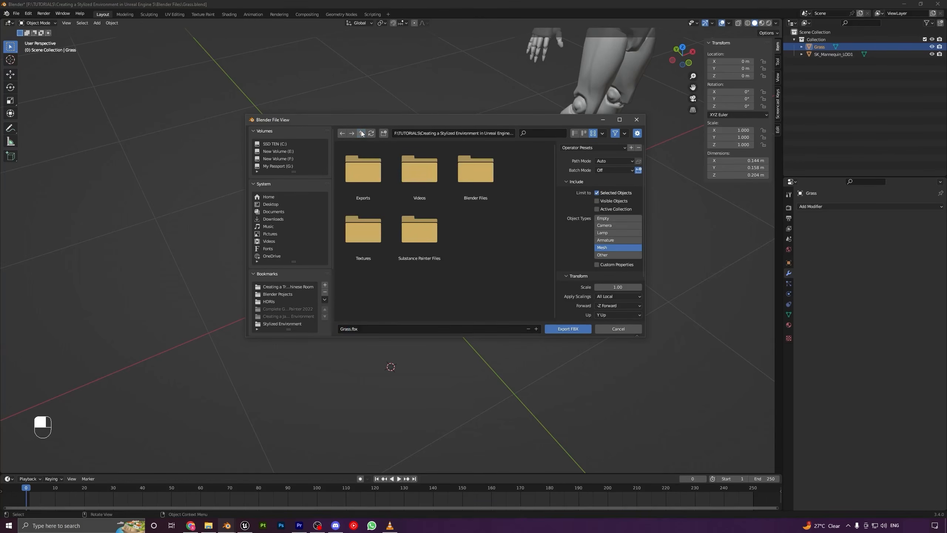
pyautogui.doubleClick(375, 178)
pyautogui.click(556, 329)
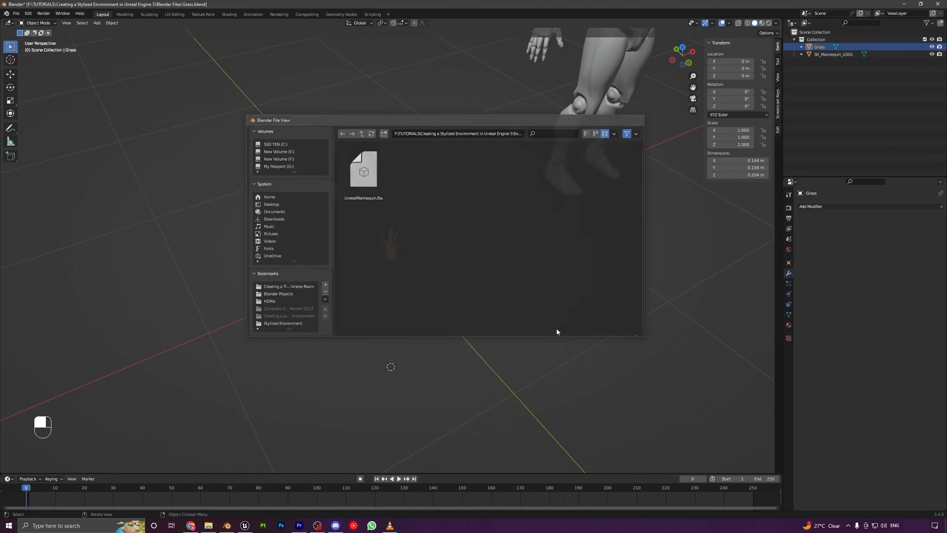
pyautogui.moveTo(393, 277); pyautogui.dragTo(481, 252, button='middle')
pyautogui.click(481, 251)
pyautogui.scroll(3, 425, 286)
pyautogui.moveTo(426, 286); pyautogui.dragTo(398, 307, button='middle')
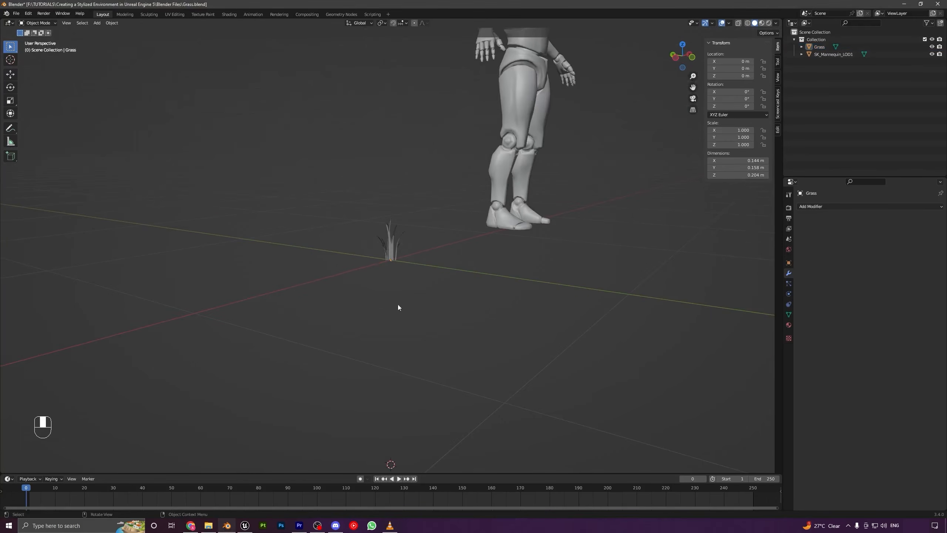
# Switch to Unreal Engine, create a folder named Grass inside Content, and open it
pyautogui.click(245, 525)
pyautogui.click(460, 417)
pyautogui.rightClick(407, 394)
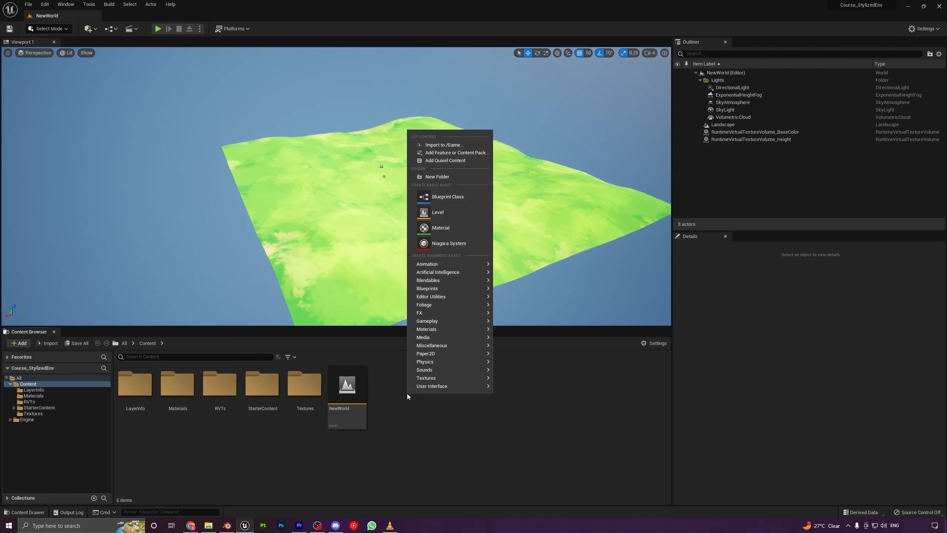
pyautogui.click(443, 179)
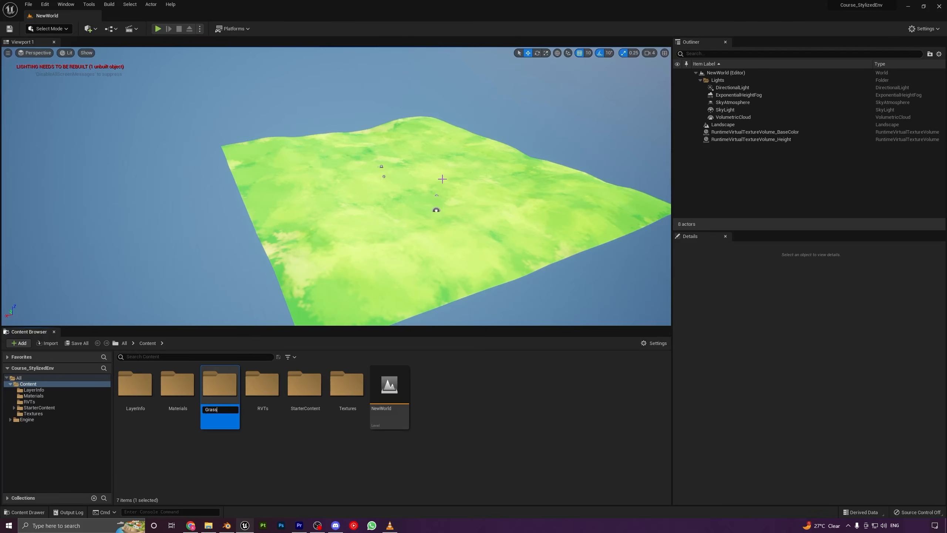
pyautogui.press('Return')
pyautogui.doubleClick(139, 391)
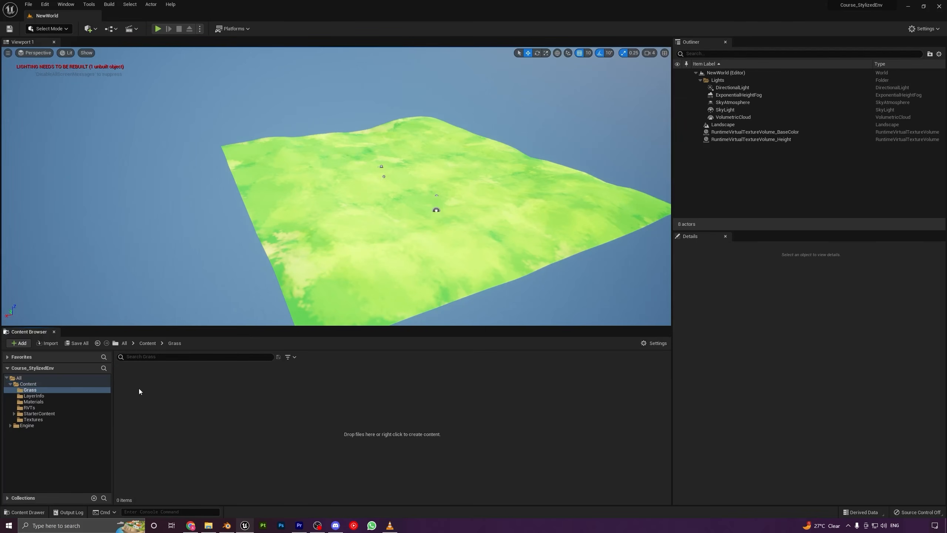
# Choose Grass.fbx from the Exports folder of "Creating a Stylized Environment in Unreal Engine 5" for import into the Grass folder
pyautogui.click(30, 346)
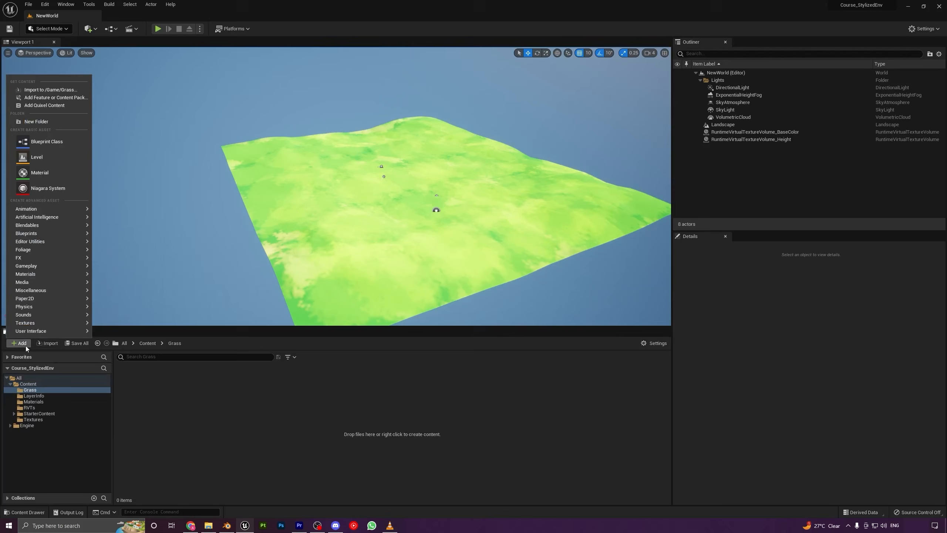
pyautogui.click(40, 89)
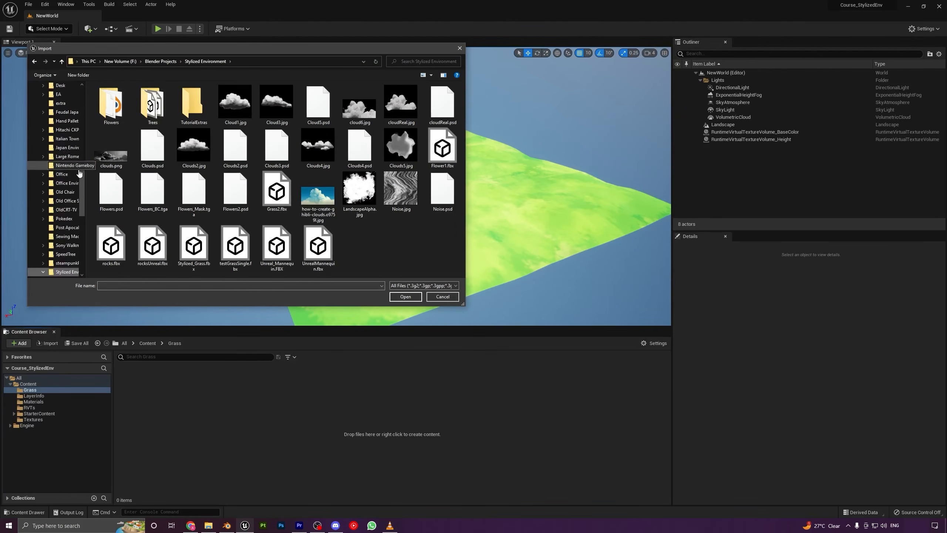
pyautogui.scroll(-2, 65, 150)
pyautogui.moveTo(81, 104); pyautogui.dragTo(81, 94)
pyautogui.click(64, 151)
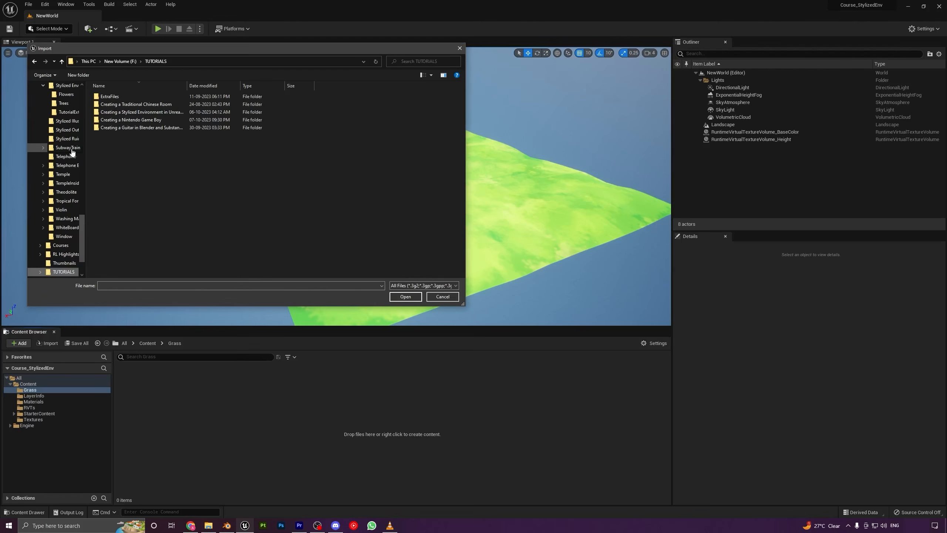
pyautogui.doubleClick(129, 112)
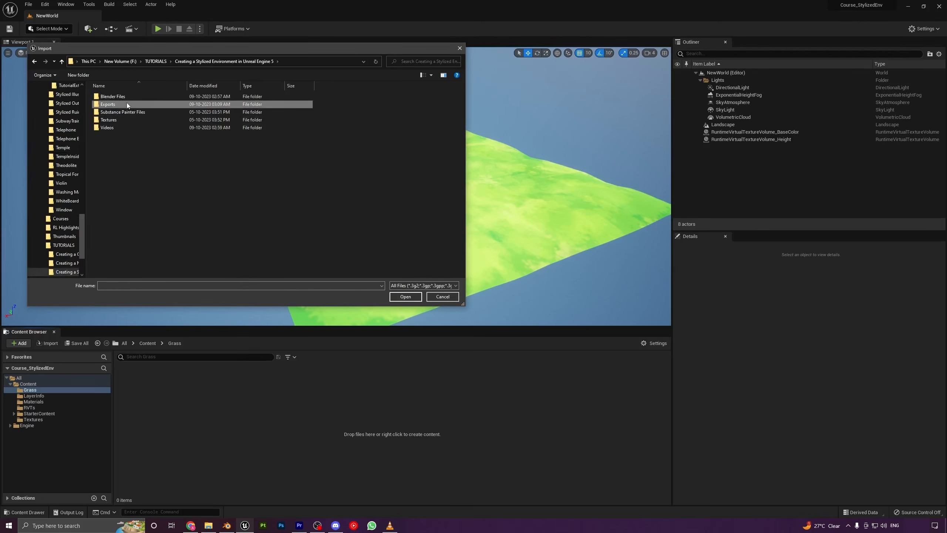
pyautogui.doubleClick(127, 104)
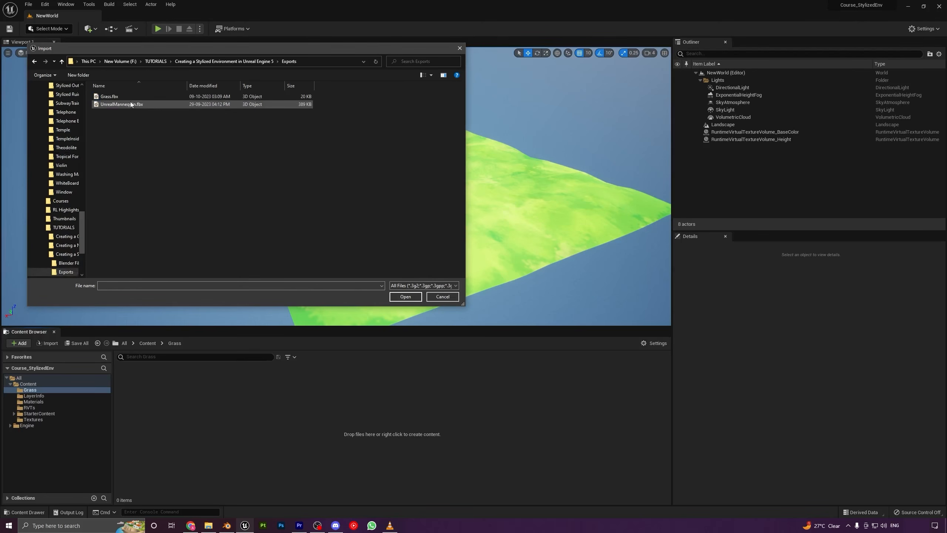
pyautogui.click(108, 97)
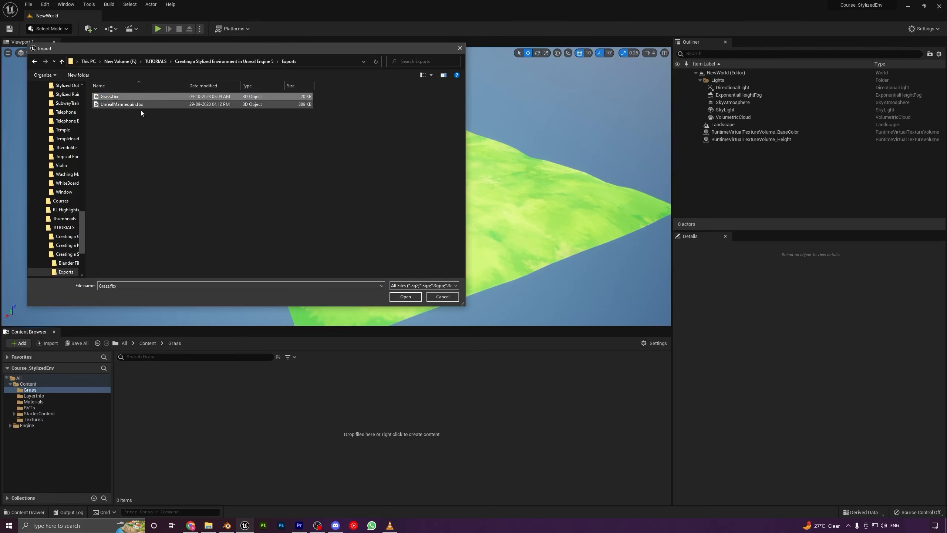
pyautogui.click(406, 297)
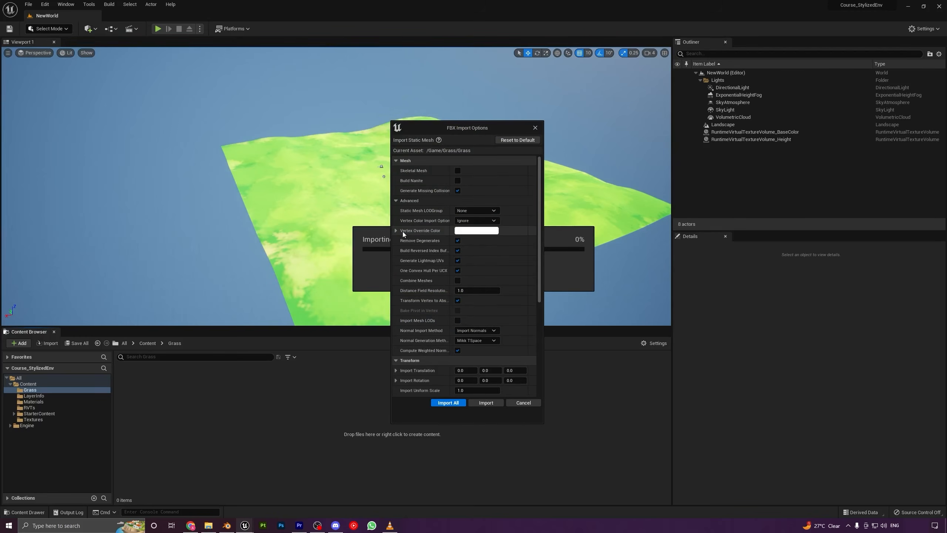
# Import the grass as a static mesh with the normal import method at Import Normals, and dismiss the message log
pyautogui.click(396, 201)
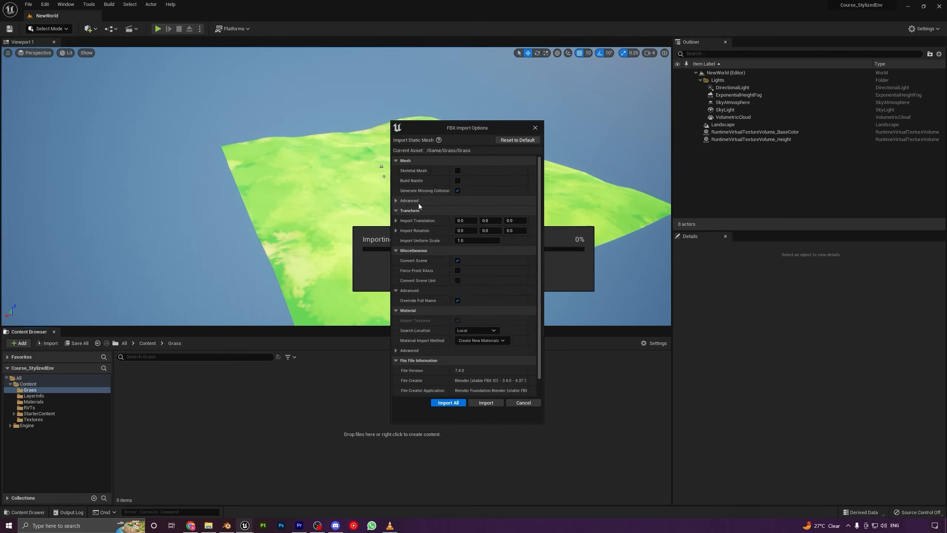
pyautogui.click(396, 201)
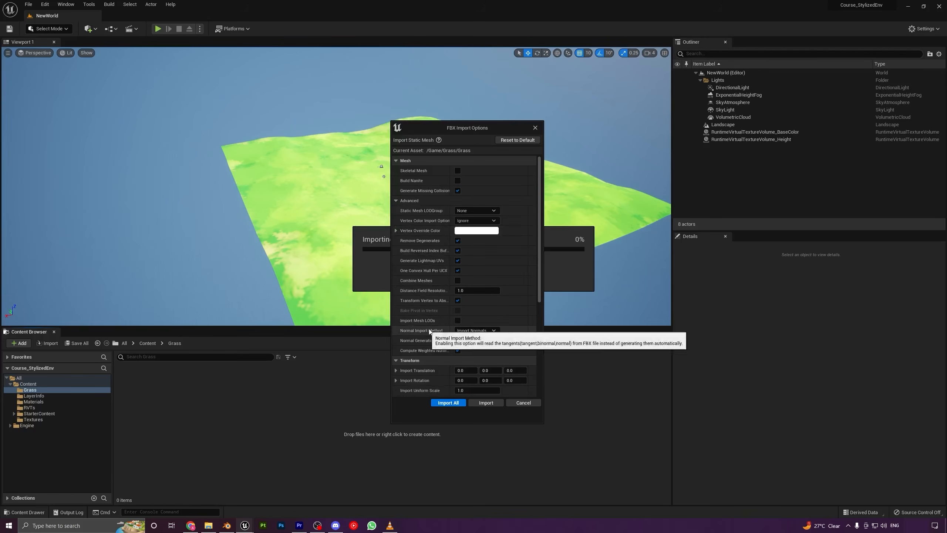
pyautogui.click(479, 331)
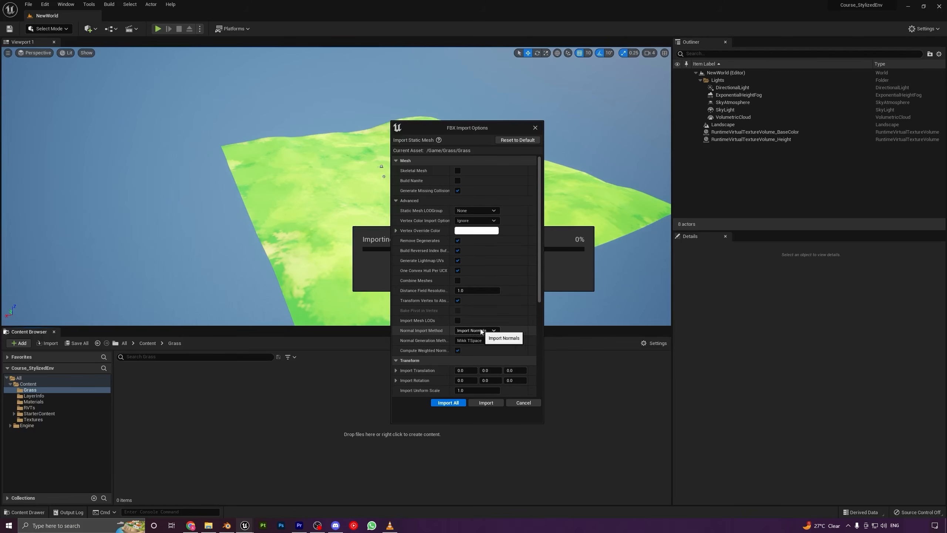
pyautogui.click(481, 330)
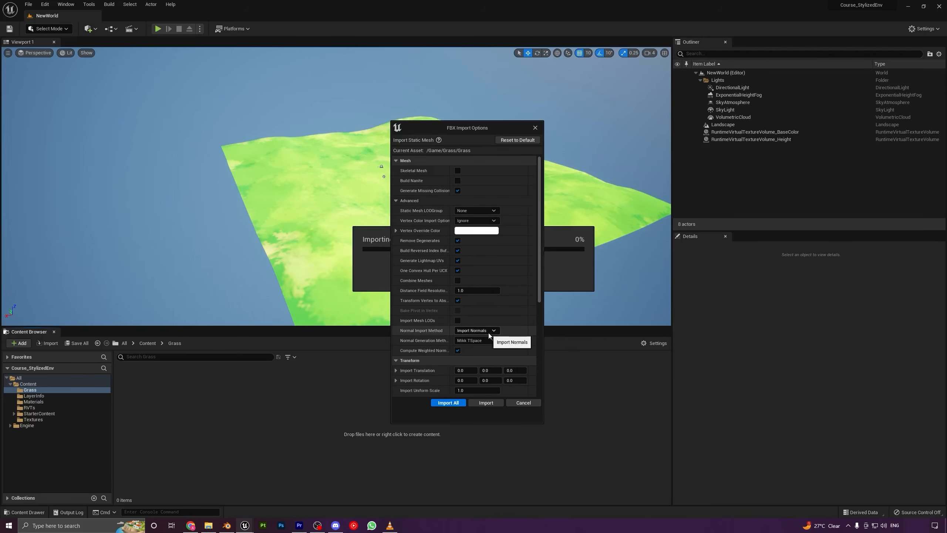
pyautogui.scroll(-1, 538, 236)
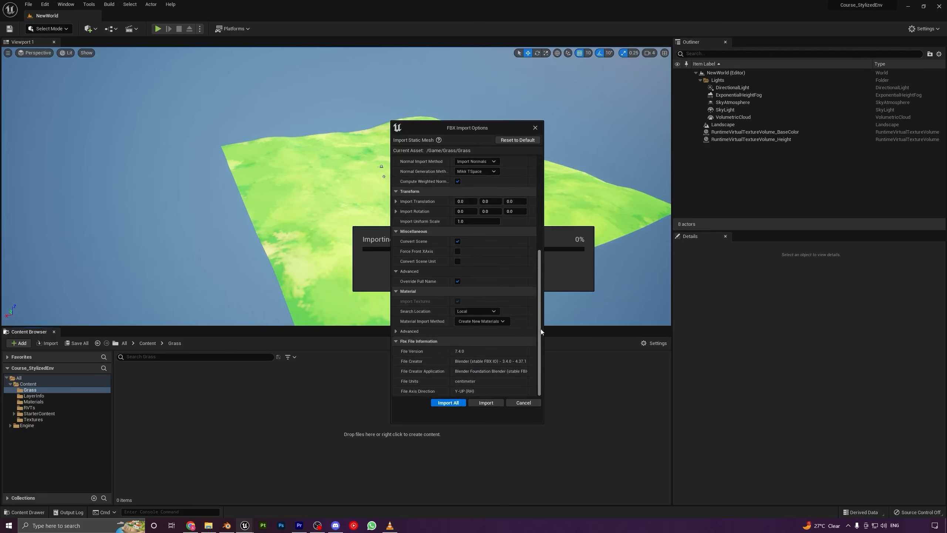
pyautogui.scroll(1, 539, 236)
pyautogui.click(452, 403)
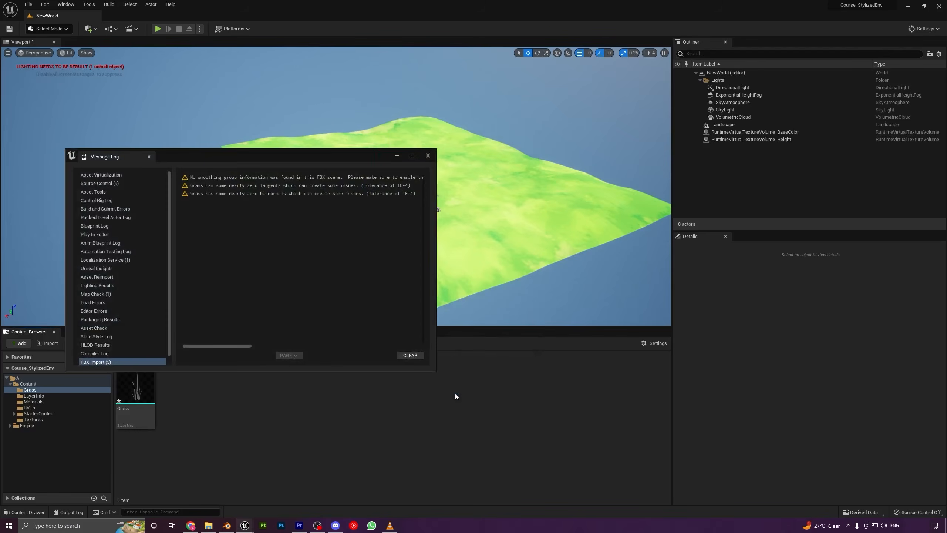
pyautogui.click(428, 156)
# Place the Grass mesh on the landscape, examine it up close, and delete it from the level
pyautogui.moveTo(428, 160); pyautogui.dragTo(447, 146, button='right')
pyautogui.moveTo(135, 384); pyautogui.dragTo(319, 263)
pyautogui.moveTo(363, 277); pyautogui.dragTo(346, 325, button='right')
pyautogui.press('w')
pyautogui.moveTo(367, 240); pyautogui.dragTo(420, 250, button='right')
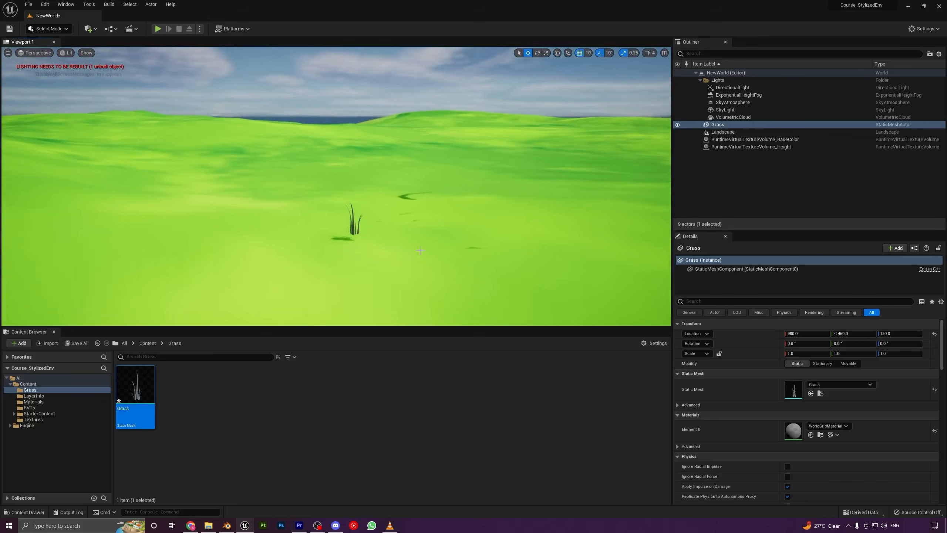
pyautogui.click(358, 227)
pyautogui.press('Delete')
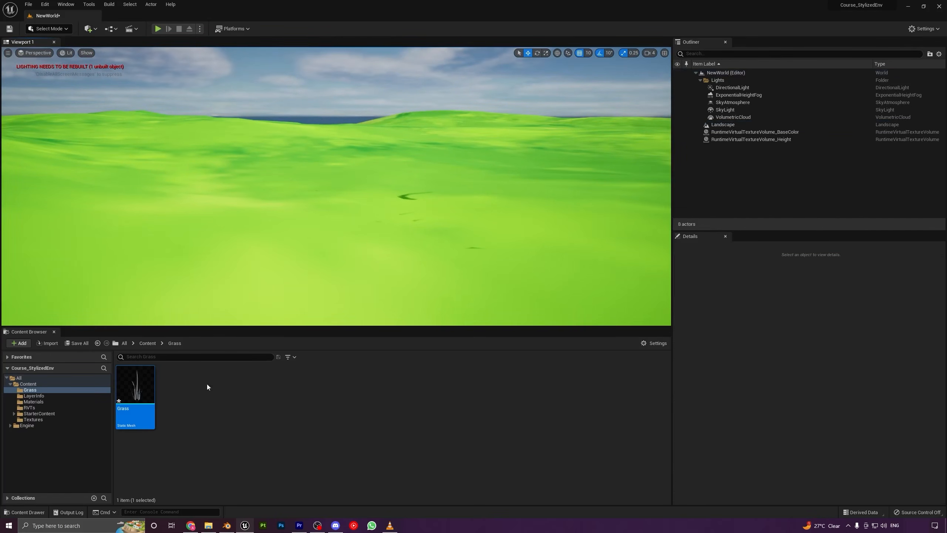
# Create a material named Grass_MasterMaterial in the Grass folder
pyautogui.click(212, 408)
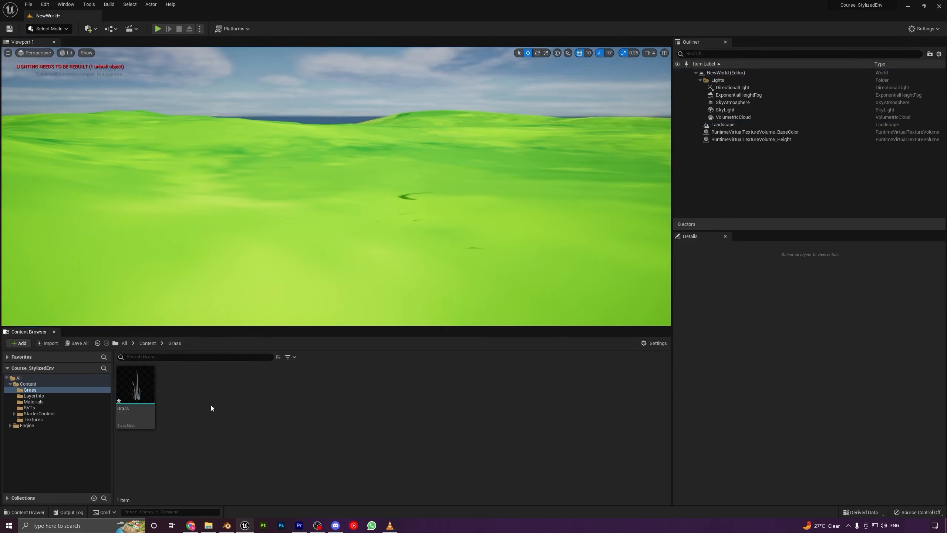
pyautogui.rightClick(196, 394)
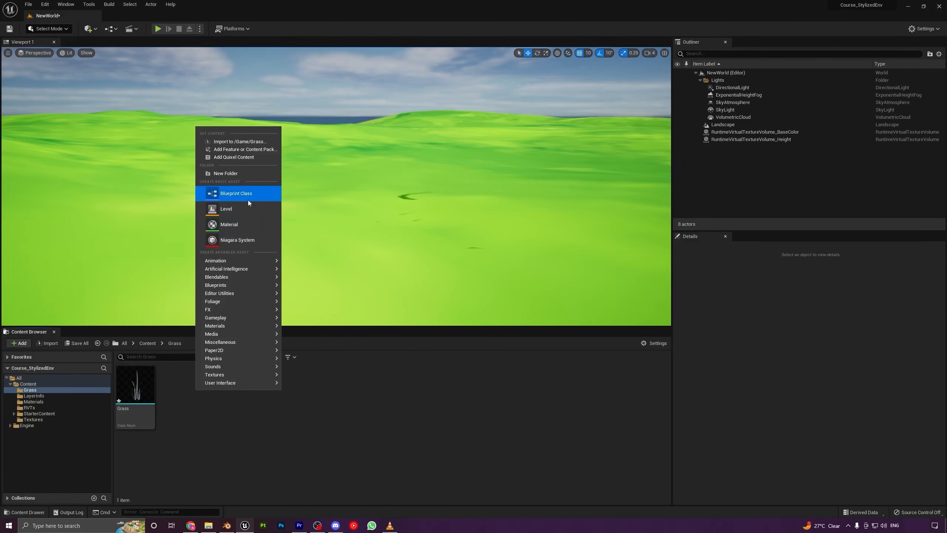
pyautogui.click(239, 225)
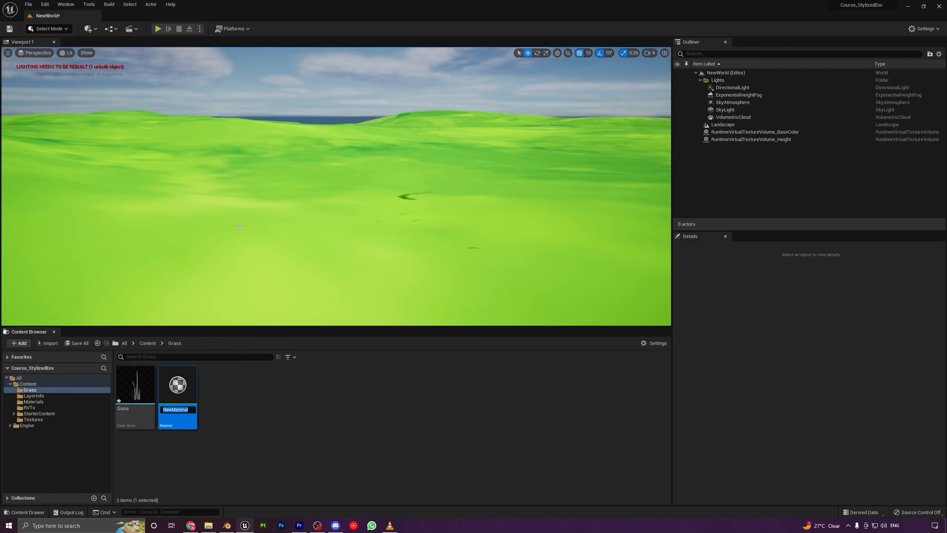
pyautogui.write('Grass_')
pyautogui.write('MasterMaterial')
pyautogui.press('Return')
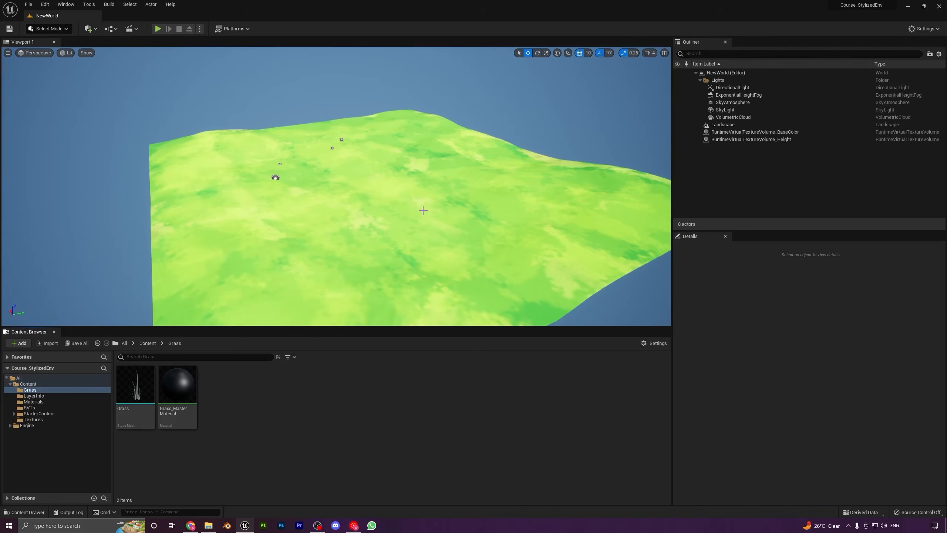
# Examine the landscape's colours up close and open Grass_MasterMaterial for editing
pyautogui.click(445, 195)
pyautogui.press('w')
pyautogui.moveTo(416, 197); pyautogui.dragTo(360, 209, button='right')
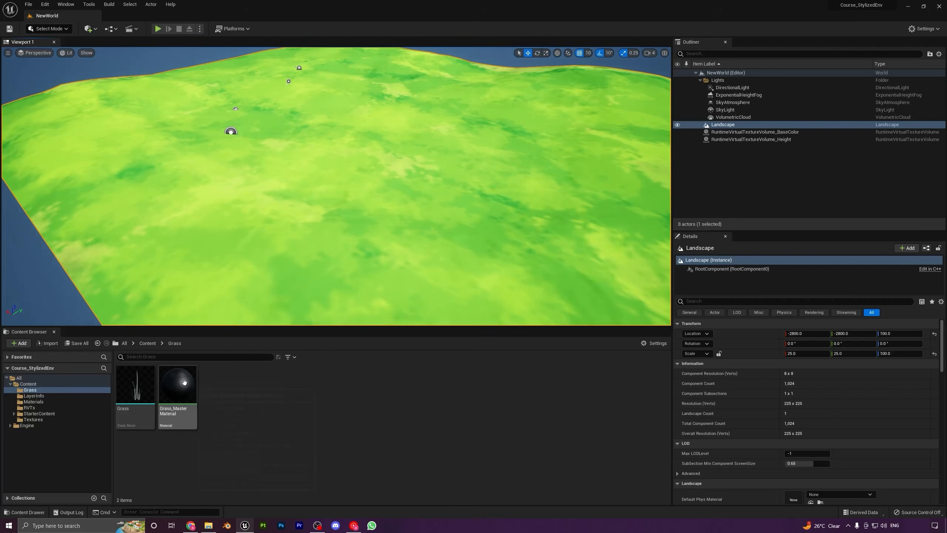
pyautogui.click(186, 385)
pyautogui.doubleClick(186, 386)
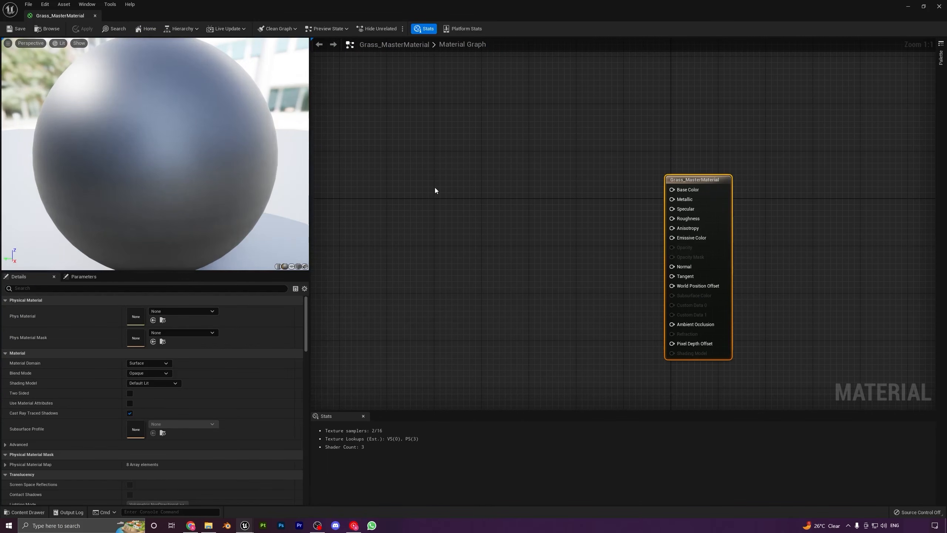
# Add a RuntimeVirtualTextureSampleParameter node to the Grass_MasterMaterial graph
pyautogui.rightClick(435, 188)
pyautogui.write('runti')
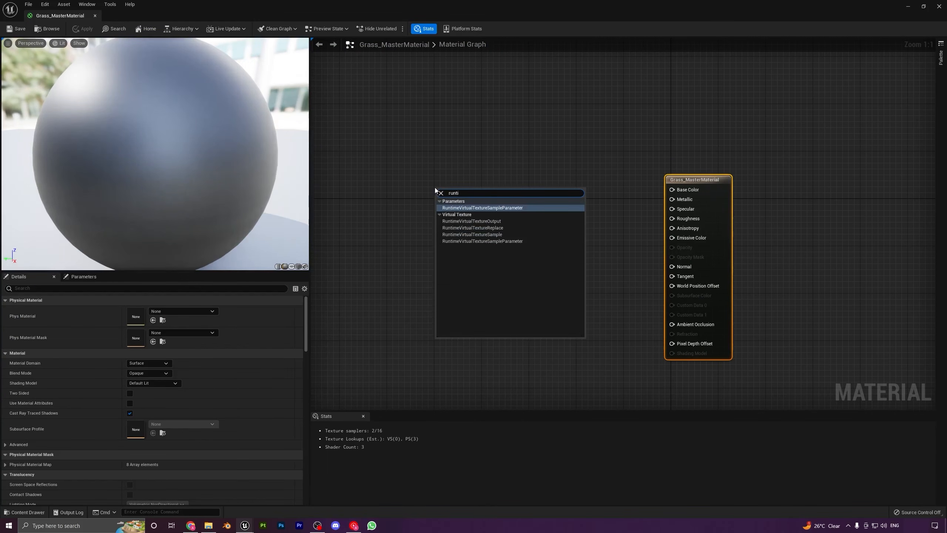
pyautogui.press('Return')
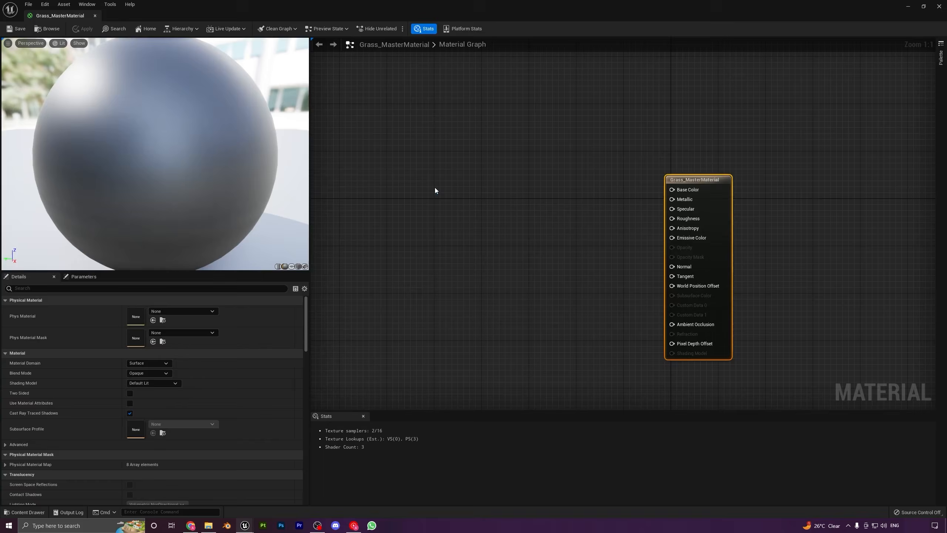
# Use a Runtime Virtual Texture Sample node in the graph and connect its BaseColor output to the material's Base Color
pyautogui.moveTo(468, 193); pyautogui.dragTo(703, 180)
pyautogui.click(480, 147)
pyautogui.click(499, 238)
pyautogui.click(429, 197)
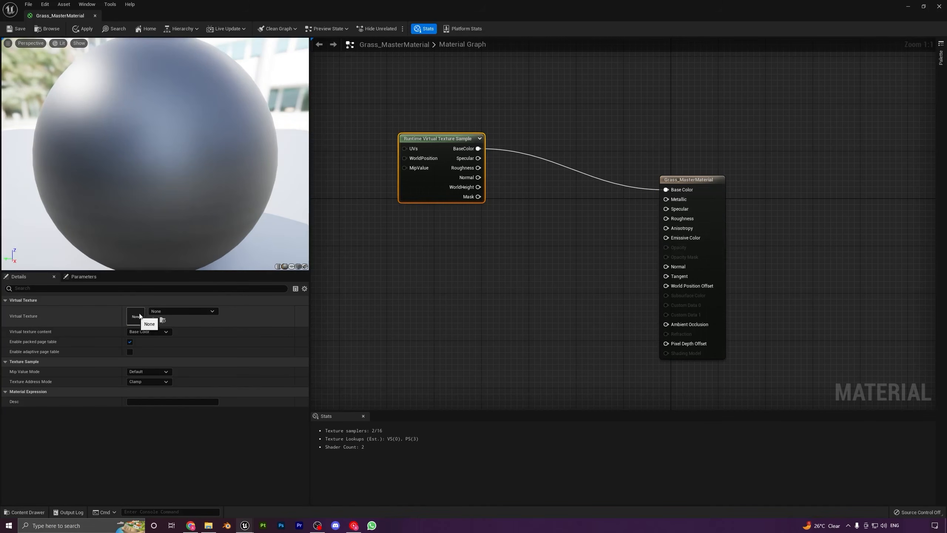
# Check the available runtime virtual textures in the RVTs folder and return to the Grass_MasterMaterial graph
pyautogui.click(179, 311)
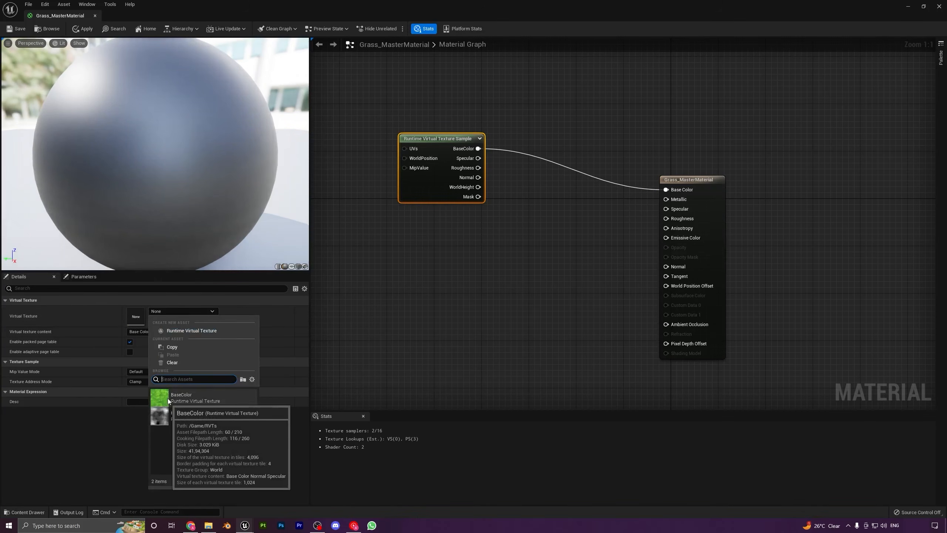
pyautogui.moveTo(134, 17); pyautogui.dragTo(414, 75)
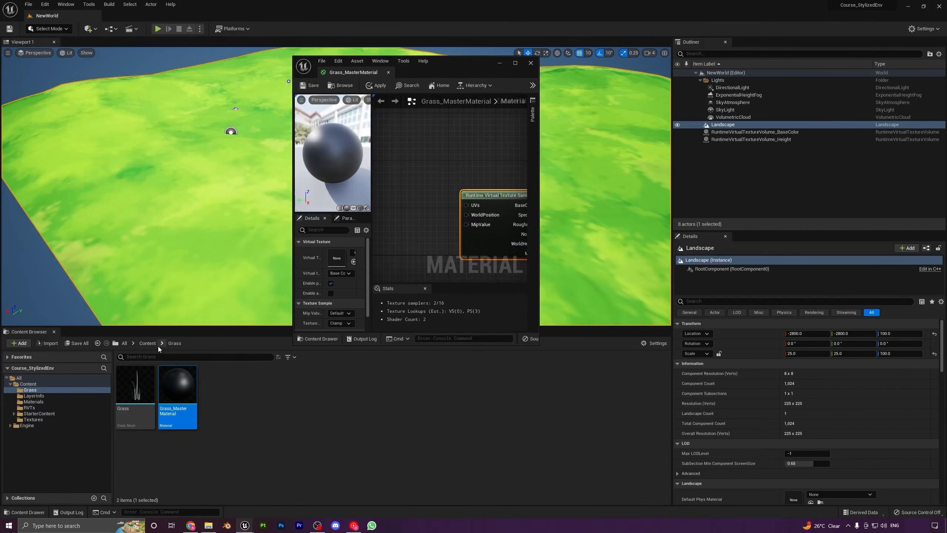
pyautogui.click(147, 344)
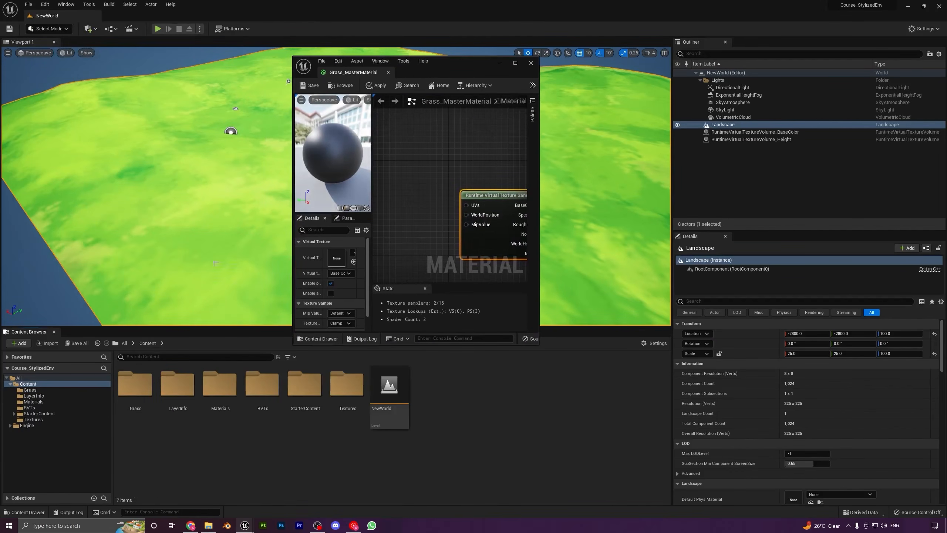
pyautogui.doubleClick(266, 407)
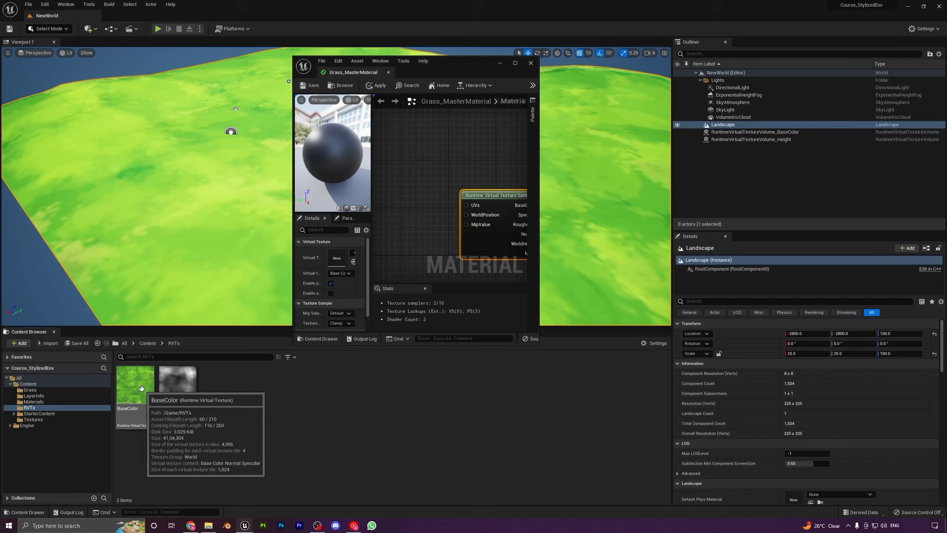
pyautogui.doubleClick(513, 72)
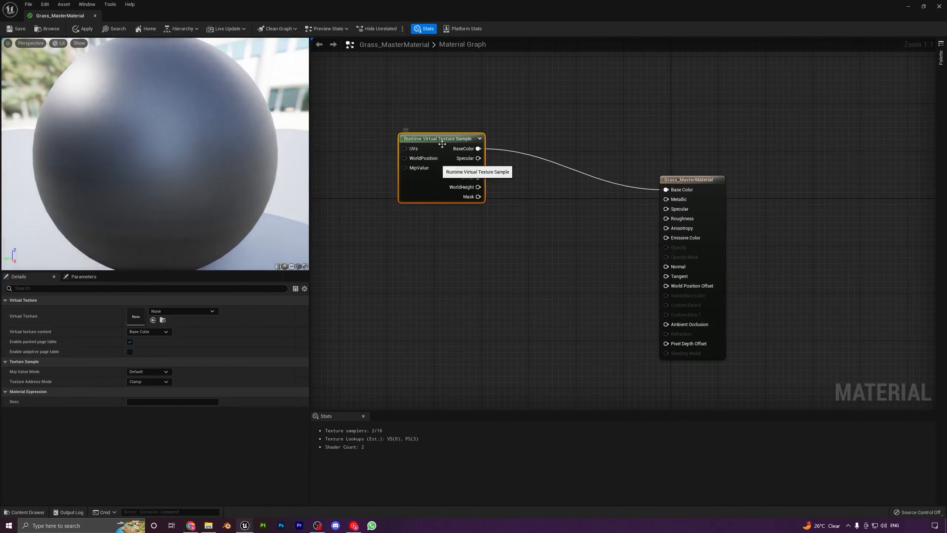
# Assign the BaseColor virtual texture to the Runtime Virtual Texture Sample node, and save and close the material
pyautogui.moveTo(435, 133); pyautogui.dragTo(446, 150)
pyautogui.click(178, 313)
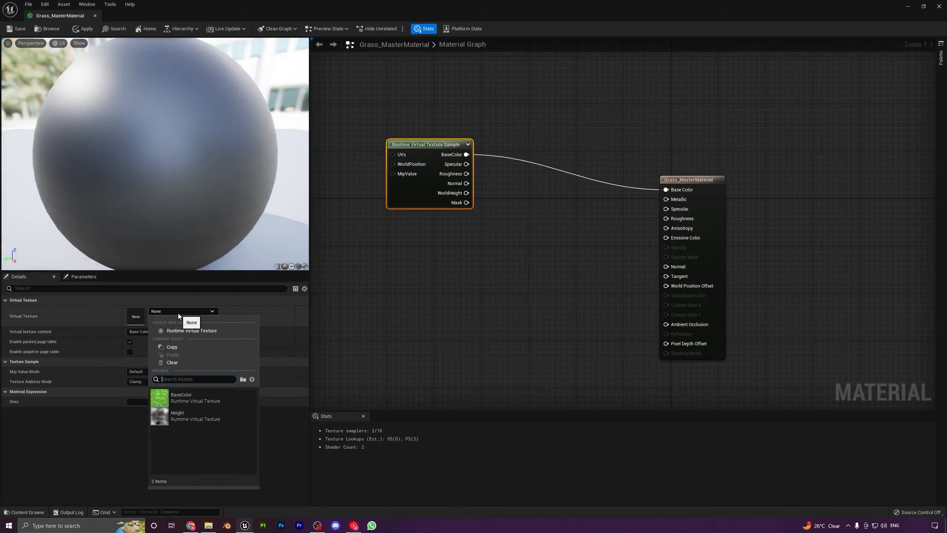
pyautogui.click(178, 399)
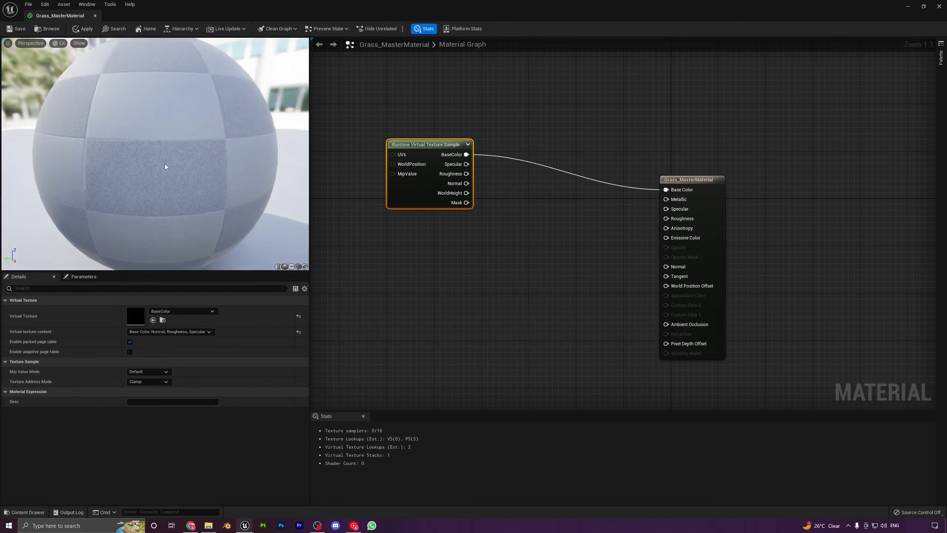
pyautogui.moveTo(164, 165)
pyautogui.mouseDown()
pyautogui.moveTo(183, 186)
pyautogui.moveTo(156, 153)
pyautogui.mouseUp()
pyautogui.scroll(-8, 160, 166)
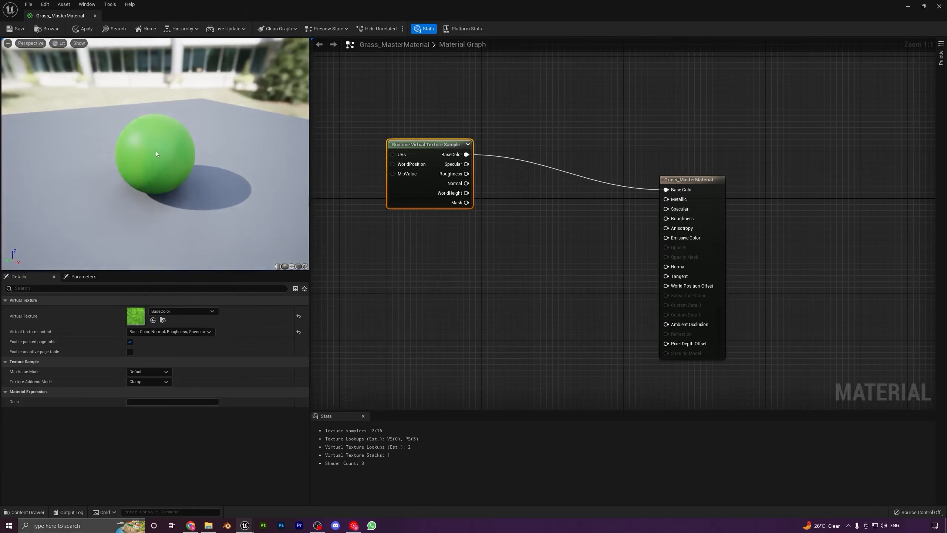
pyautogui.click(16, 30)
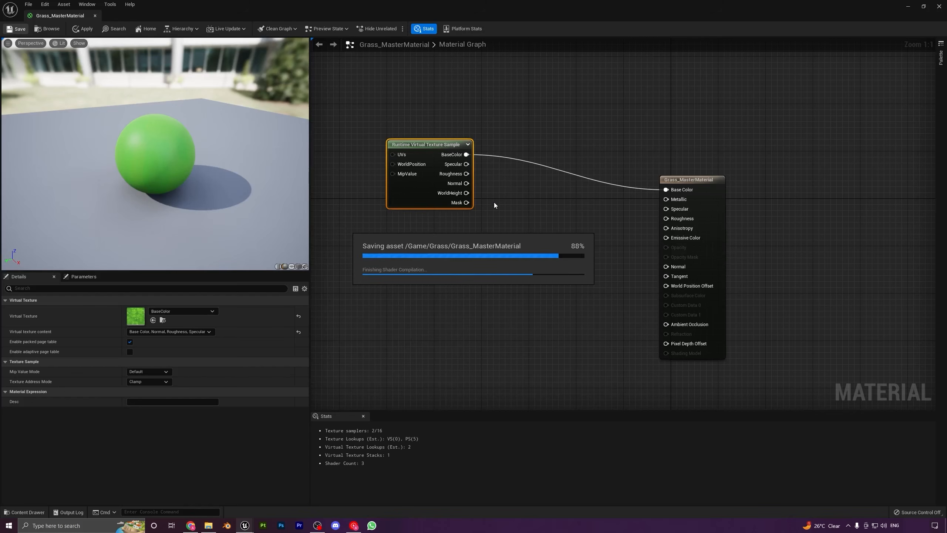
pyautogui.click(95, 17)
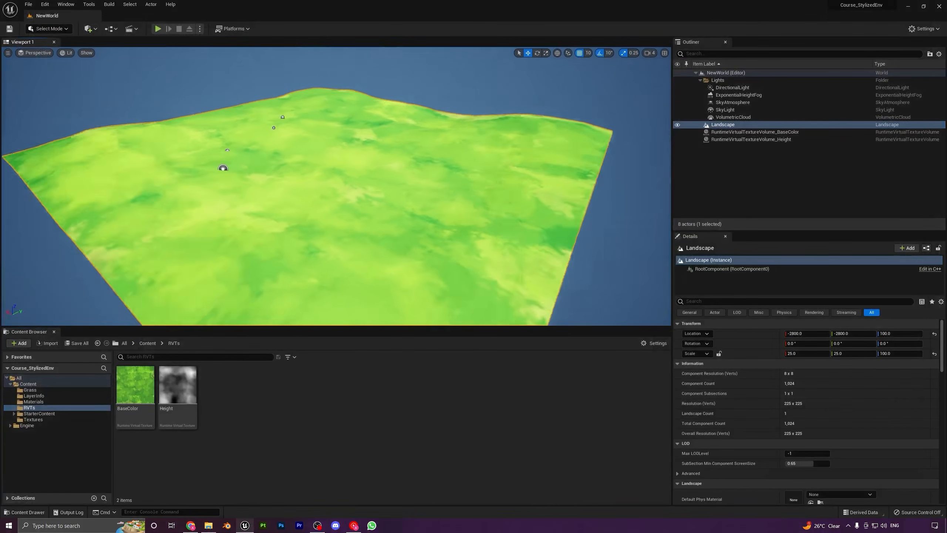
# Create a material instance from Grass_MasterMaterial in the Grass folder
pyautogui.moveTo(269, 238); pyautogui.dragTo(212, 243, button='right')
pyautogui.click(148, 344)
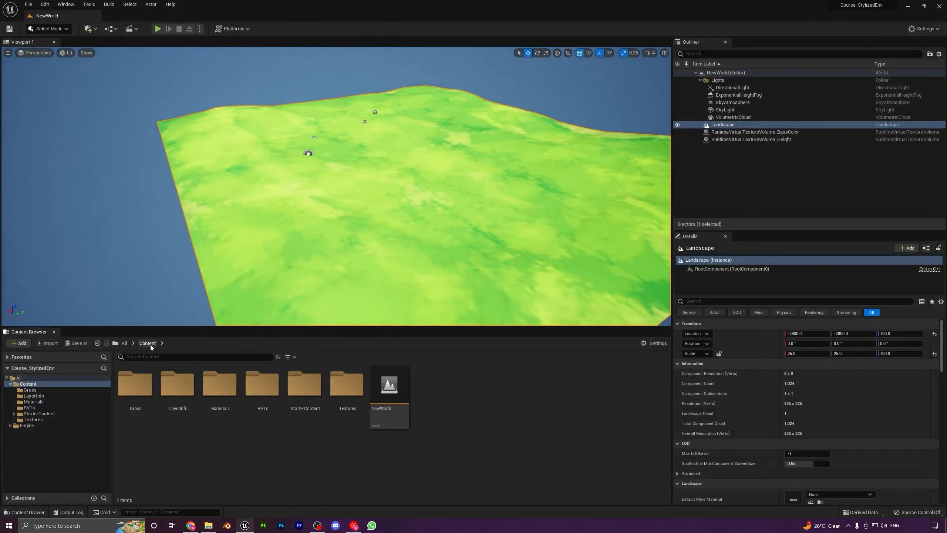
pyautogui.doubleClick(137, 388)
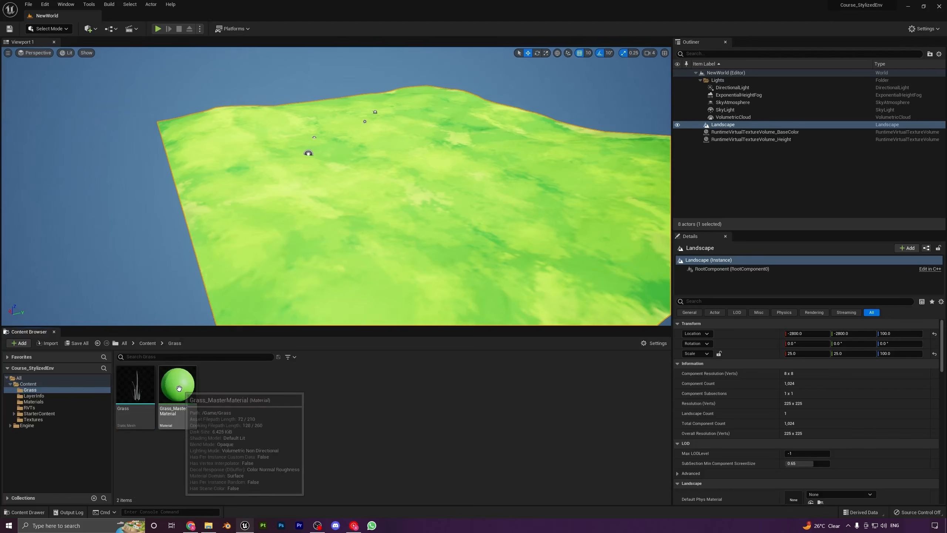
pyautogui.rightClick(194, 383)
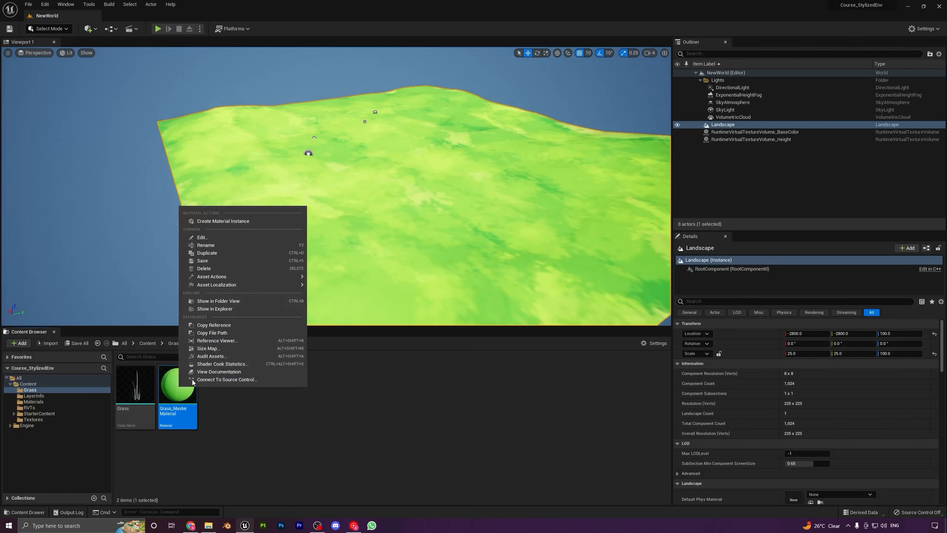
pyautogui.click(236, 222)
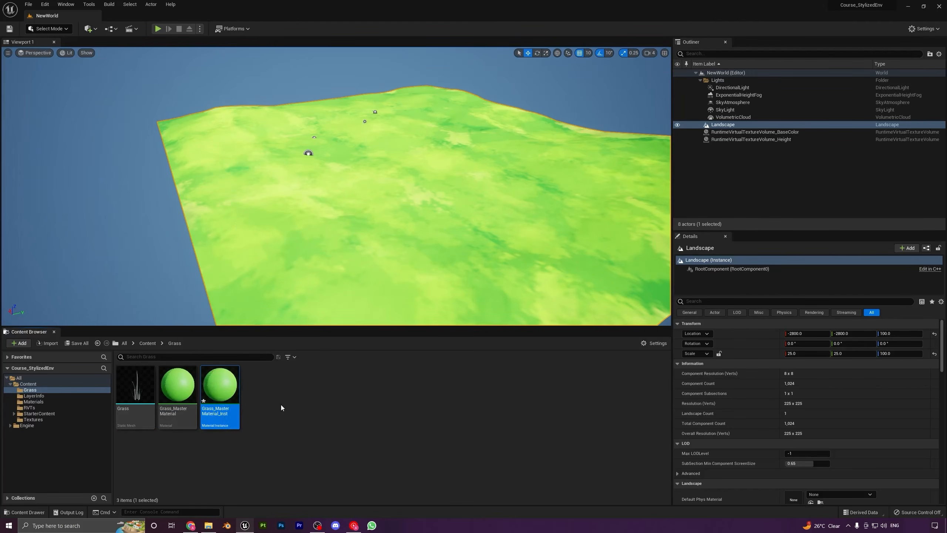
# Assign Grass_MasterMaterial_Inst to the Grass mesh's material slot, and save and close the mesh
pyautogui.doubleClick(145, 387)
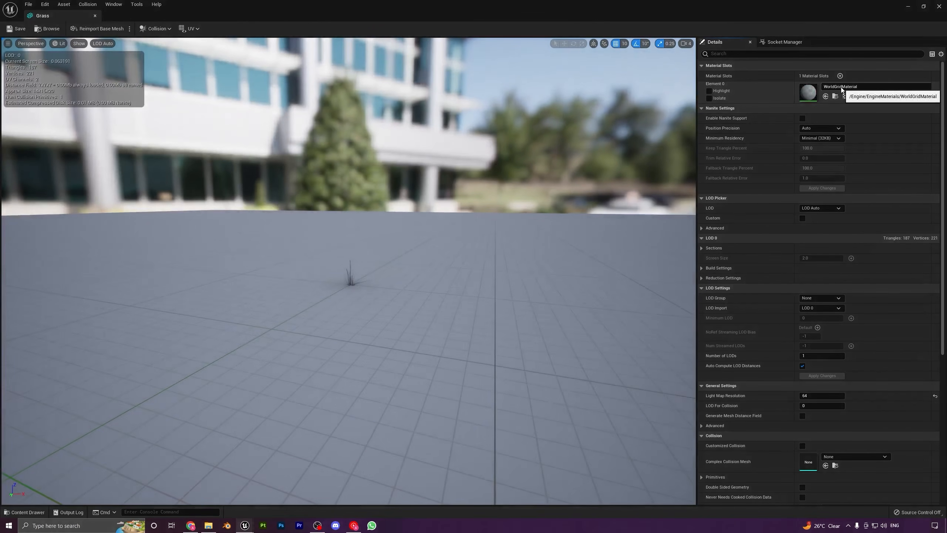
pyautogui.click(841, 88)
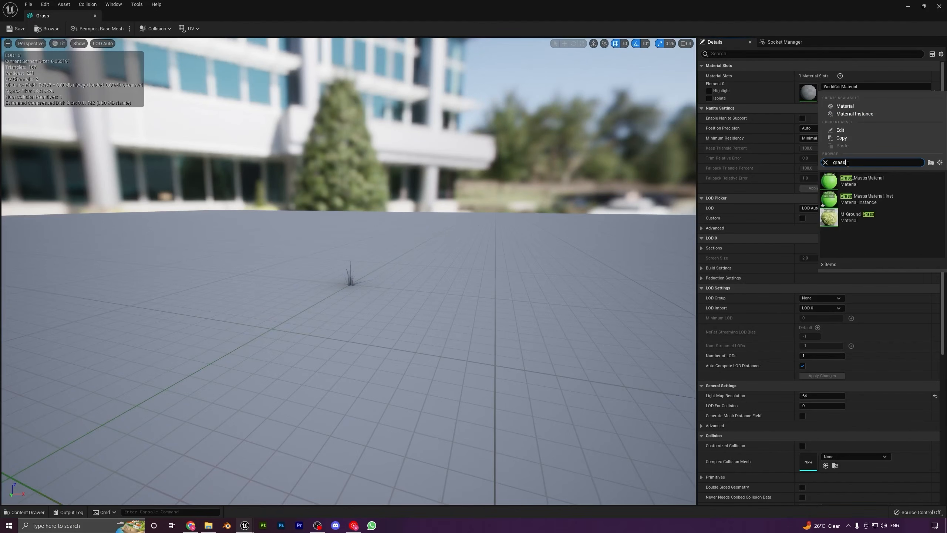
pyautogui.click(838, 201)
pyautogui.scroll(5, 682, 236)
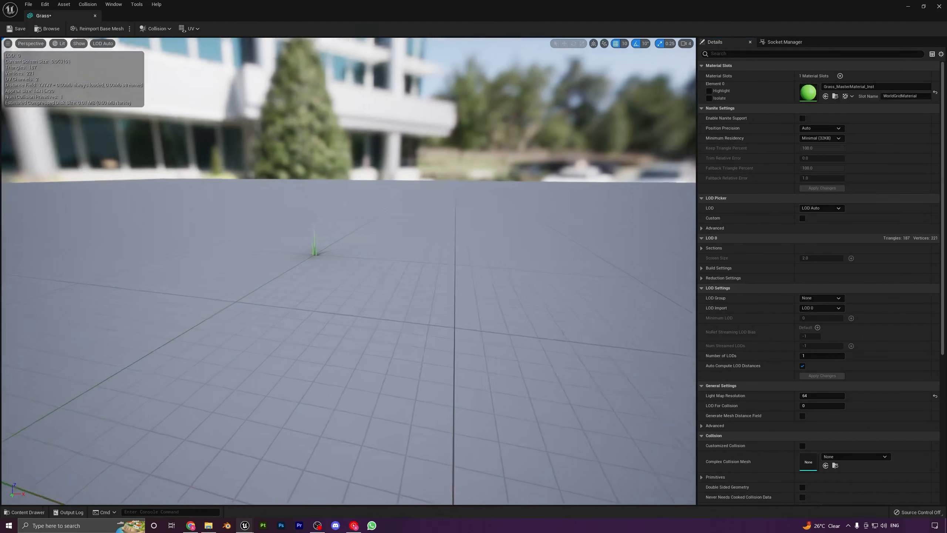
pyautogui.moveTo(411, 262); pyautogui.dragTo(428, 321, button='right')
pyautogui.moveTo(116, 203); pyautogui.dragTo(107, 195, button='right')
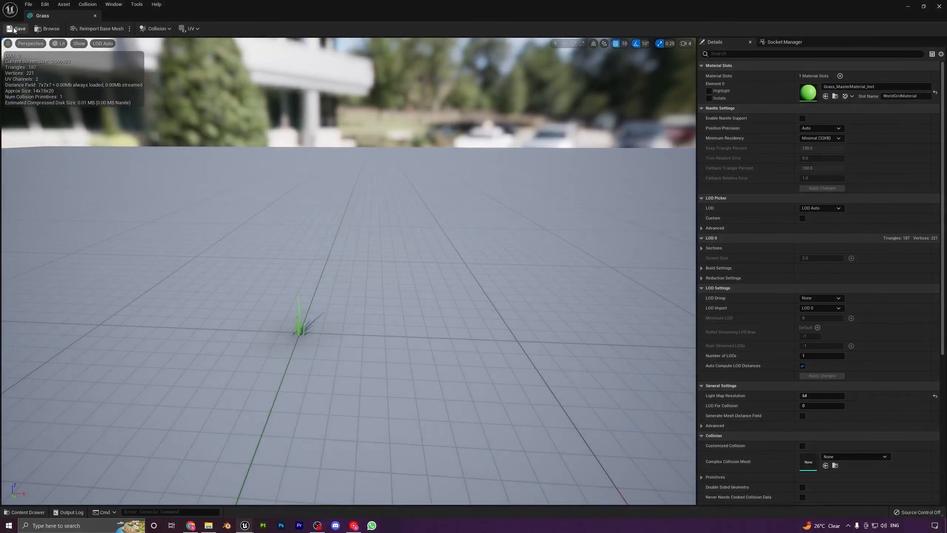
pyautogui.click(95, 15)
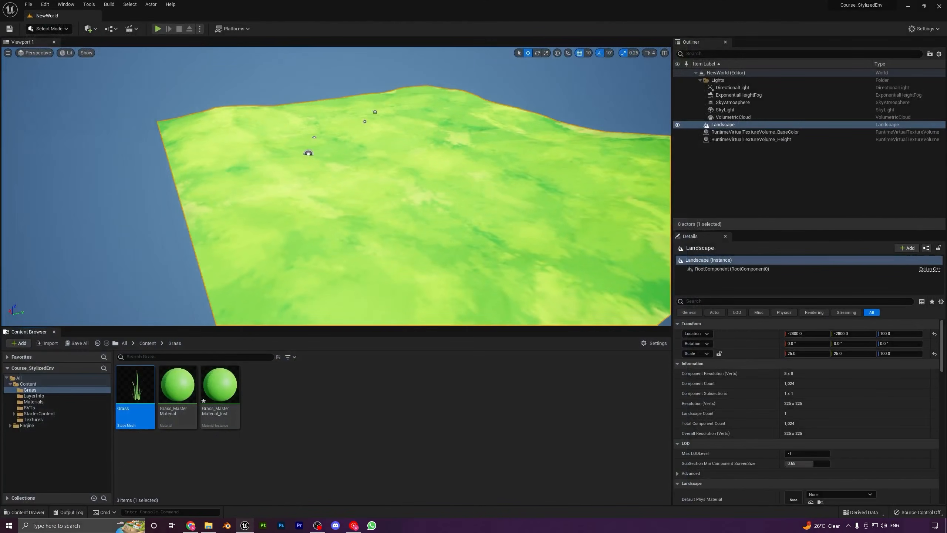
# Move closer over the landscape and switch the level editor to Foliage mode
pyautogui.press('w')
pyautogui.moveTo(230, 118); pyautogui.dragTo(301, 115, button='right')
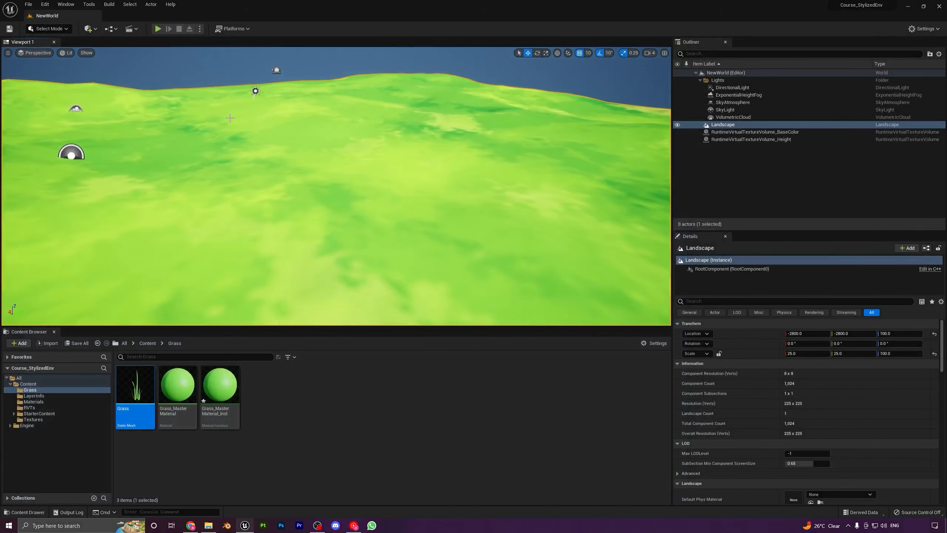
pyautogui.click(54, 29)
pyautogui.click(62, 60)
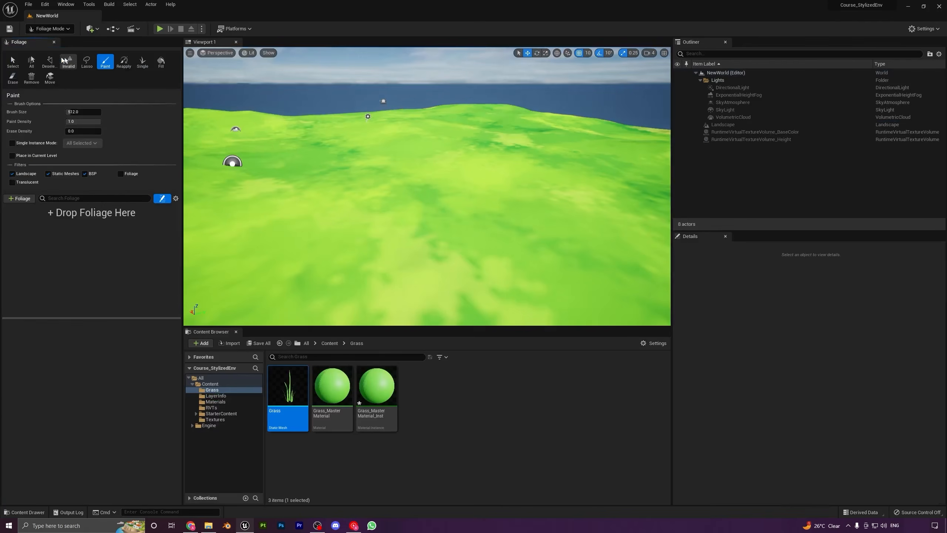
# Add the Grass mesh as a foliage type and set the brush size to about 671
pyautogui.moveTo(287, 384); pyautogui.dragTo(97, 253)
pyautogui.click(19, 225)
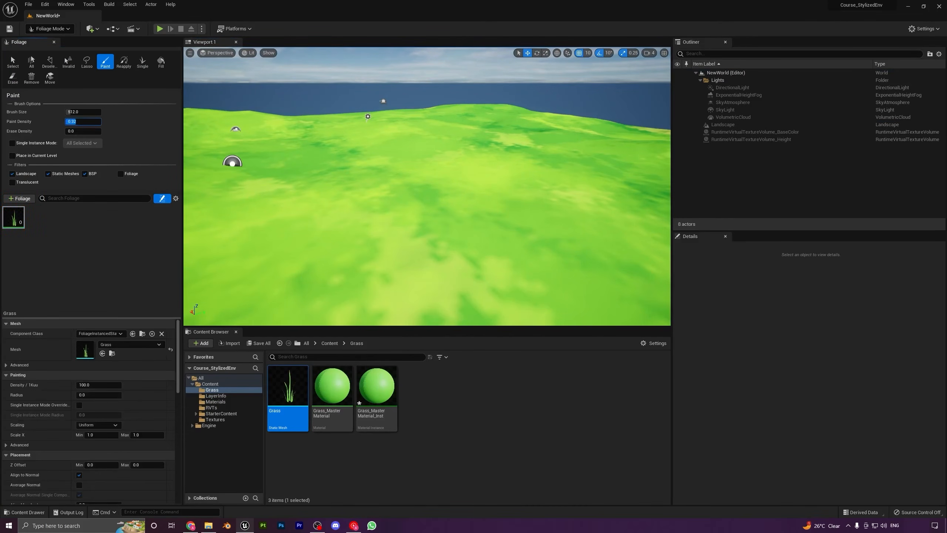
pyautogui.moveTo(73, 112); pyautogui.dragTo(79, 112)
pyautogui.moveTo(388, 186)
pyautogui.mouseDown(button='right')
pyautogui.moveTo(388, 231)
pyautogui.moveTo(388, 209)
pyautogui.mouseUp(button='right')
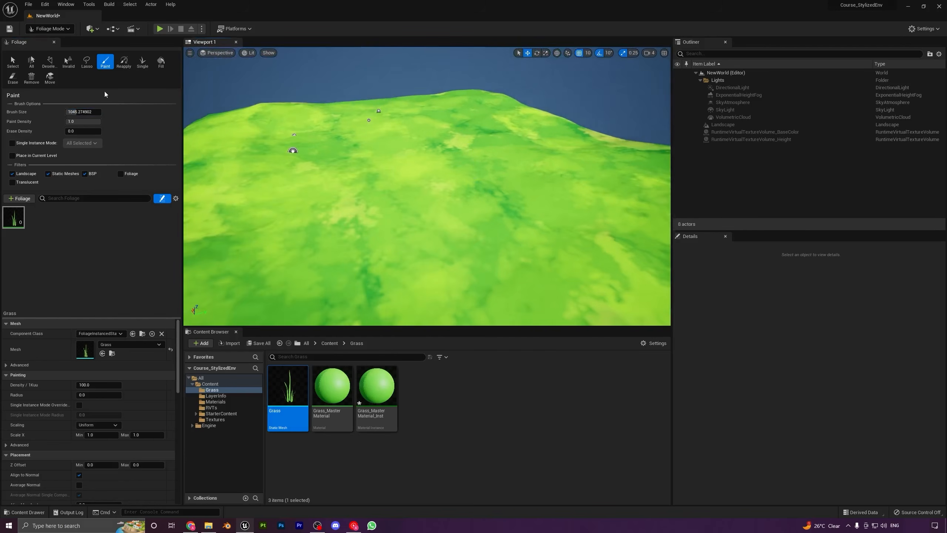
pyautogui.moveTo(77, 112); pyautogui.dragTo(72, 113)
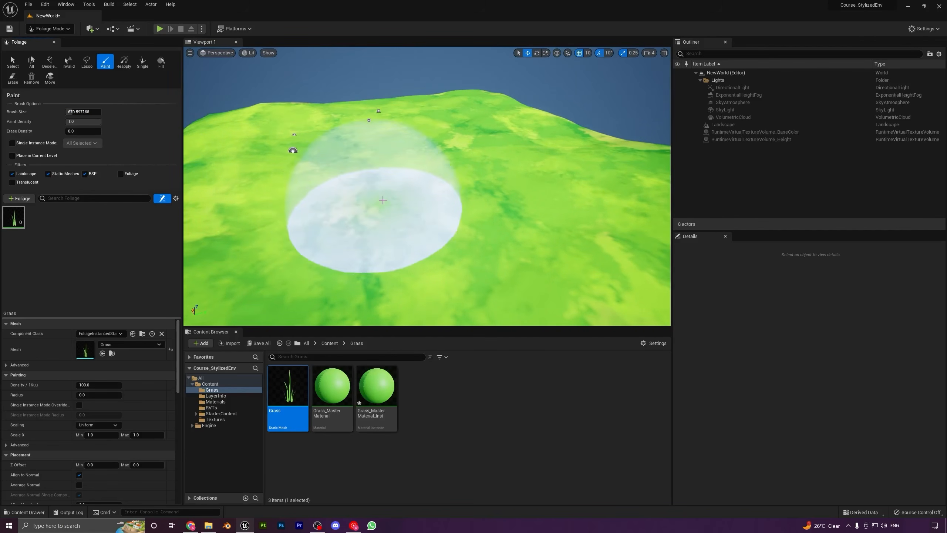
# Paint a test stroke of grass on the landscape, inspect it, and undo both the stroke and the added foliage type
pyautogui.moveTo(375, 239)
pyautogui.mouseDown()
pyautogui.moveTo(433, 231)
pyautogui.moveTo(388, 197)
pyautogui.mouseUp()
pyautogui.press('w')
pyautogui.moveTo(389, 198)
pyautogui.mouseDown(button='right')
pyautogui.moveTo(391, 250)
pyautogui.moveTo(354, 226)
pyautogui.moveTo(346, 185)
pyautogui.moveTo(349, 239)
pyautogui.moveTo(353, 220)
pyautogui.mouseUp(button='right')
pyautogui.press('w')
pyautogui.press('s')
pyautogui.hotkey('ctrl', 'z')
pyautogui.hotkey('ctrl', 'z')
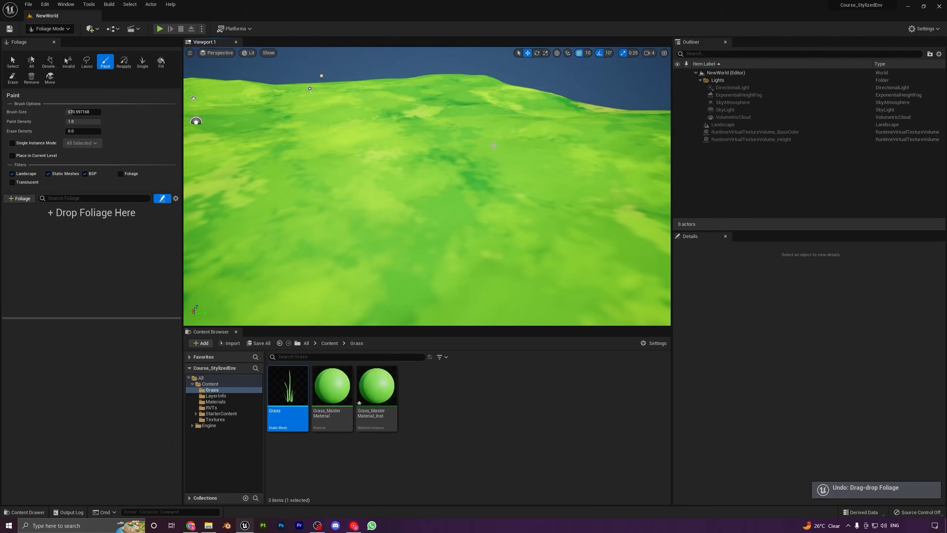
# Add the Grass mesh to the foliage list with a density of 6000 and set the brush size to about 213
pyautogui.moveTo(295, 382); pyautogui.dragTo(67, 201)
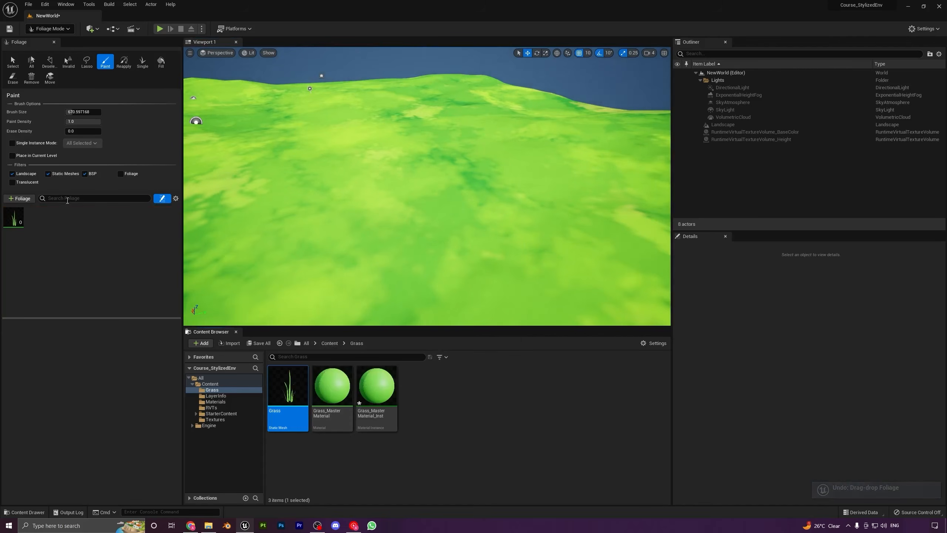
pyautogui.click(13, 217)
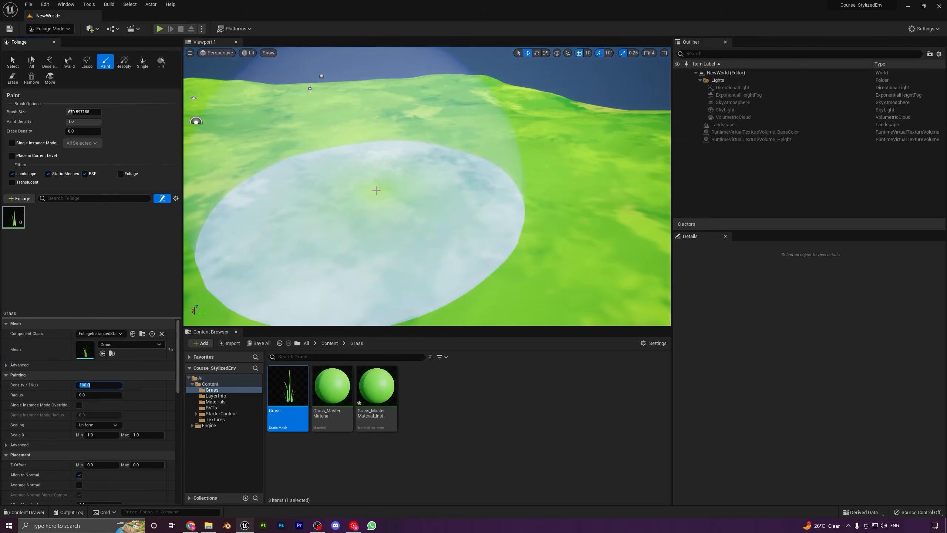
pyautogui.write('6')
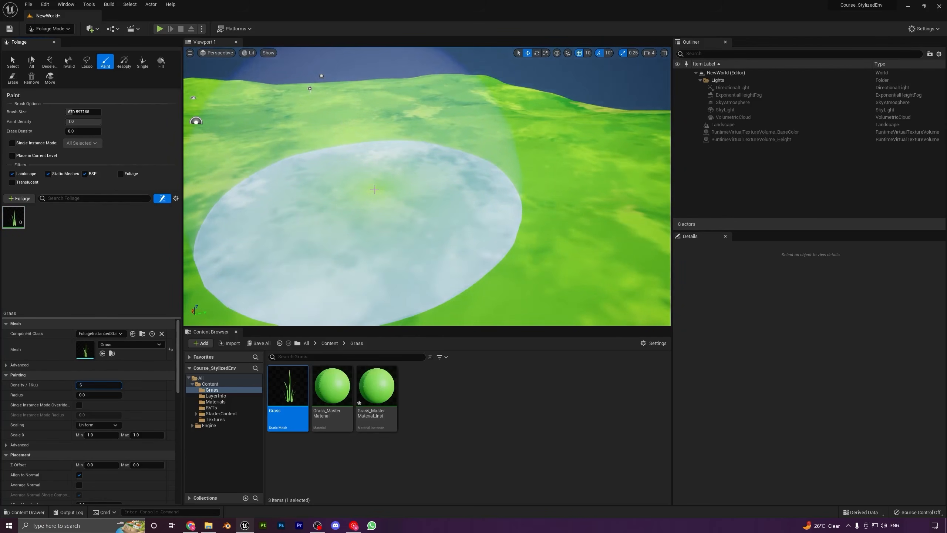
pyautogui.write('000')
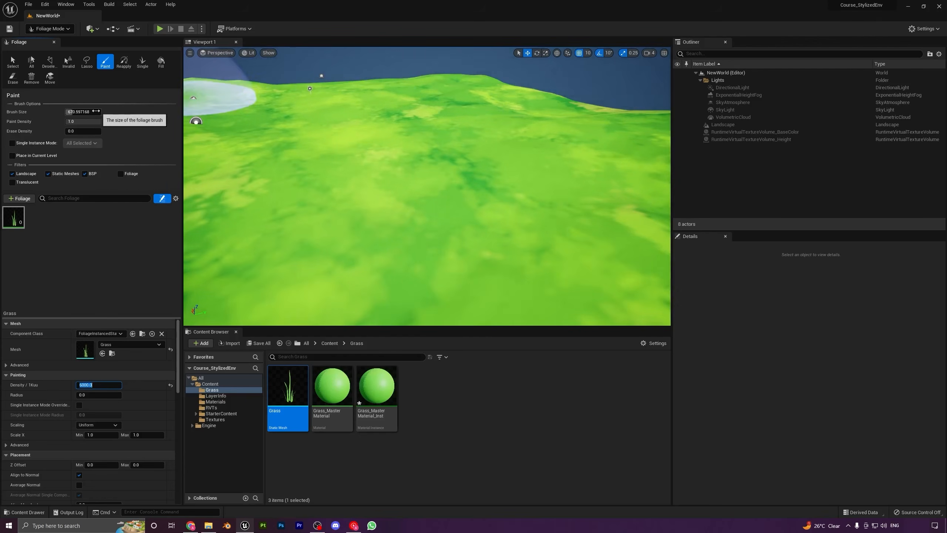
pyautogui.press('Return')
pyautogui.moveTo(78, 112); pyautogui.dragTo(73, 112)
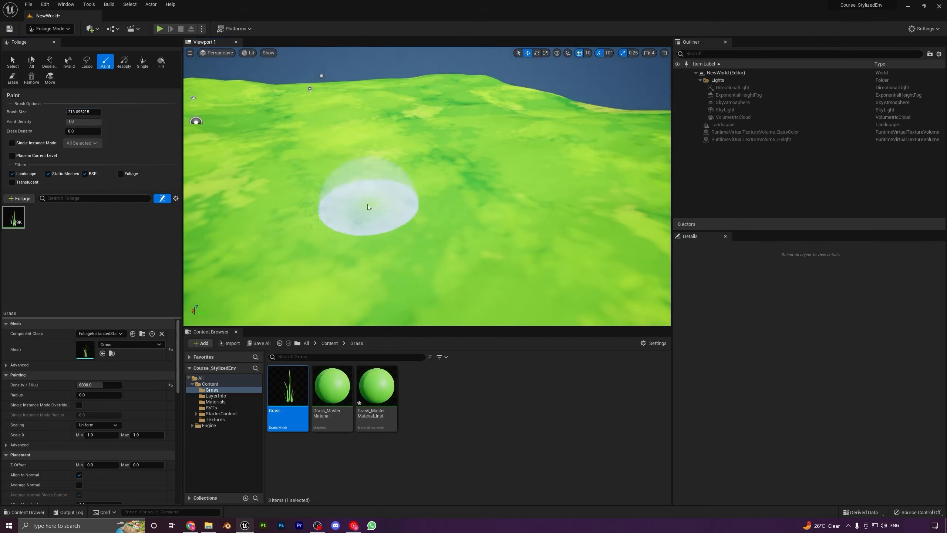
# Paint a grass patch on the landscape, inspect its density up close, and undo the stroke
pyautogui.moveTo(413, 182)
pyautogui.mouseDown()
pyautogui.moveTo(319, 175)
pyautogui.moveTo(319, 243)
pyautogui.moveTo(494, 236)
pyautogui.mouseUp()
pyautogui.press('w')
pyautogui.moveTo(494, 236)
pyautogui.mouseDown(button='right')
pyautogui.moveTo(492, 261)
pyautogui.moveTo(485, 218)
pyautogui.moveTo(462, 207)
pyautogui.moveTo(502, 224)
pyautogui.moveTo(518, 253)
pyautogui.moveTo(533, 233)
pyautogui.moveTo(522, 203)
pyautogui.moveTo(503, 194)
pyautogui.moveTo(422, 231)
pyautogui.moveTo(346, 221)
pyautogui.moveTo(348, 232)
pyautogui.moveTo(491, 232)
pyautogui.moveTo(517, 221)
pyautogui.moveTo(525, 242)
pyautogui.mouseUp(button='right')
pyautogui.hotkey('ctrl', 'z')
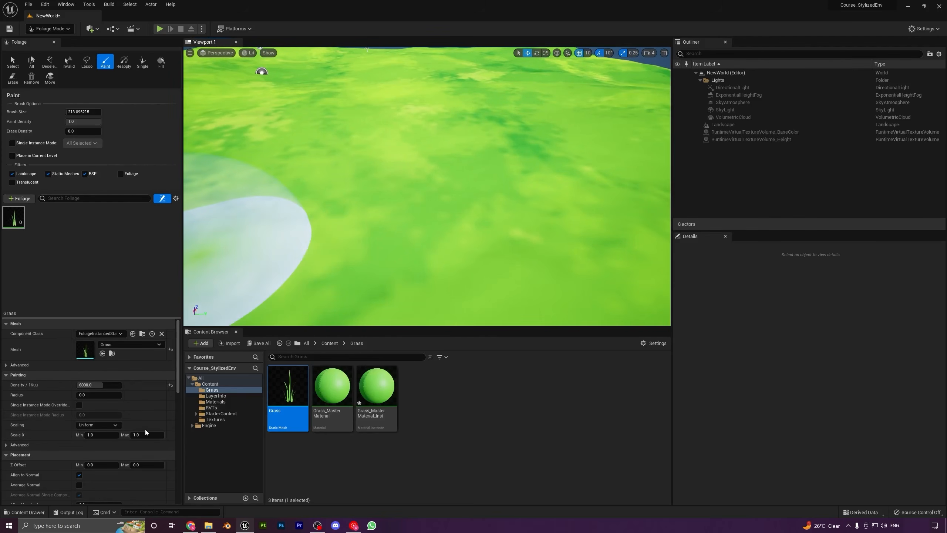
# Paint another grass patch to judge the size of the blades and undo it
pyautogui.moveTo(380, 159)
pyautogui.mouseDown()
pyautogui.moveTo(328, 170)
pyautogui.moveTo(506, 216)
pyautogui.mouseUp()
pyautogui.moveTo(506, 216); pyautogui.dragTo(466, 201, button='right')
pyautogui.hotkey('ctrl', 'z')
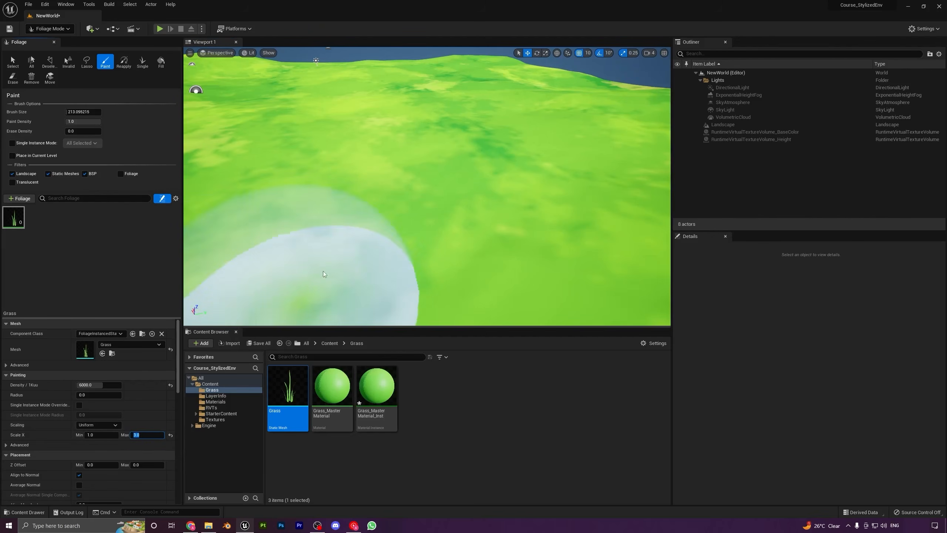
# Paint dense grass across the landscape with the foliage Scale X ranging from 1 to 3
pyautogui.moveTo(391, 222)
pyautogui.mouseDown()
pyautogui.moveTo(539, 202)
pyautogui.moveTo(373, 168)
pyautogui.moveTo(265, 169)
pyautogui.moveTo(331, 261)
pyautogui.moveTo(418, 246)
pyautogui.mouseUp()
pyautogui.press('s')
pyautogui.moveTo(418, 246); pyautogui.dragTo(404, 245, button='right')
pyautogui.moveTo(463, 226)
pyautogui.mouseDown()
pyautogui.moveTo(560, 176)
pyautogui.moveTo(528, 152)
pyautogui.moveTo(479, 147)
pyautogui.mouseUp()
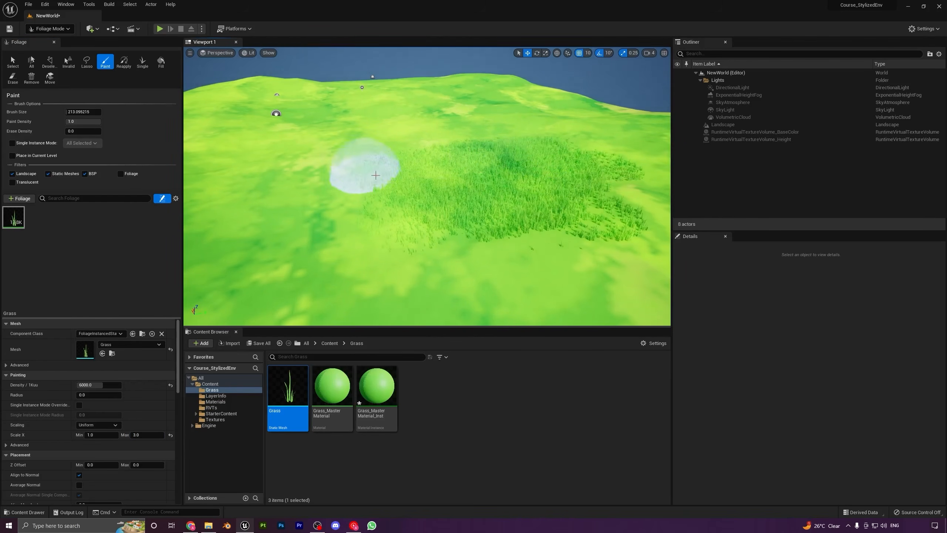
pyautogui.moveTo(375, 175)
pyautogui.mouseDown()
pyautogui.moveTo(442, 250)
pyautogui.moveTo(505, 262)
pyautogui.moveTo(346, 175)
pyautogui.moveTo(268, 246)
pyautogui.moveTo(360, 275)
pyautogui.moveTo(450, 117)
pyautogui.moveTo(290, 152)
pyautogui.mouseUp()
pyautogui.moveTo(290, 152); pyautogui.dragTo(276, 153, button='right')
pyautogui.moveTo(367, 118)
pyautogui.mouseDown()
pyautogui.moveTo(342, 146)
pyautogui.moveTo(339, 190)
pyautogui.moveTo(313, 201)
pyautogui.moveTo(317, 294)
pyautogui.moveTo(296, 275)
pyautogui.moveTo(364, 275)
pyautogui.moveTo(247, 281)
pyautogui.moveTo(529, 277)
pyautogui.moveTo(667, 172)
pyautogui.mouseUp()
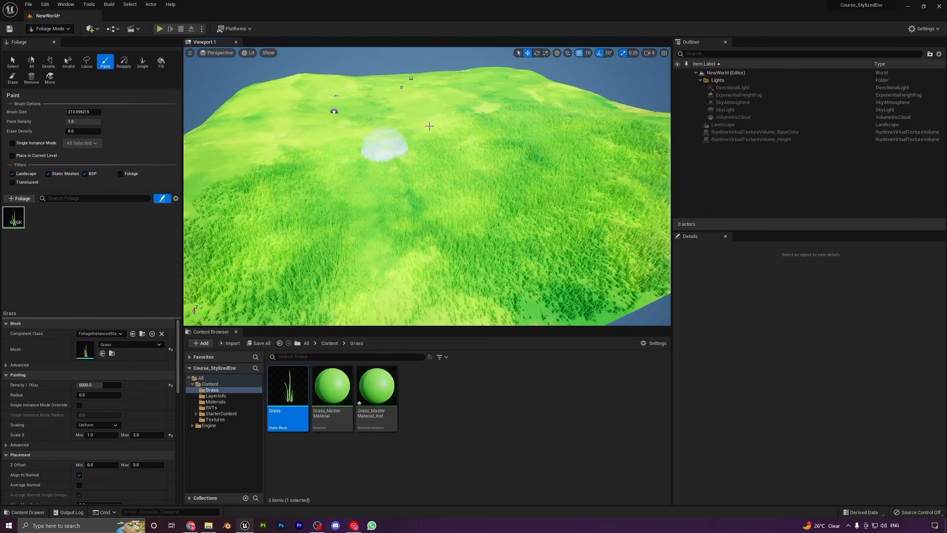
# Continue painting grass across the far part of the landscape with the current foliage brush
pyautogui.moveTo(430, 126)
pyautogui.mouseDown()
pyautogui.moveTo(438, 112)
pyautogui.moveTo(388, 112)
pyautogui.moveTo(306, 131)
pyautogui.moveTo(239, 166)
pyautogui.mouseUp()
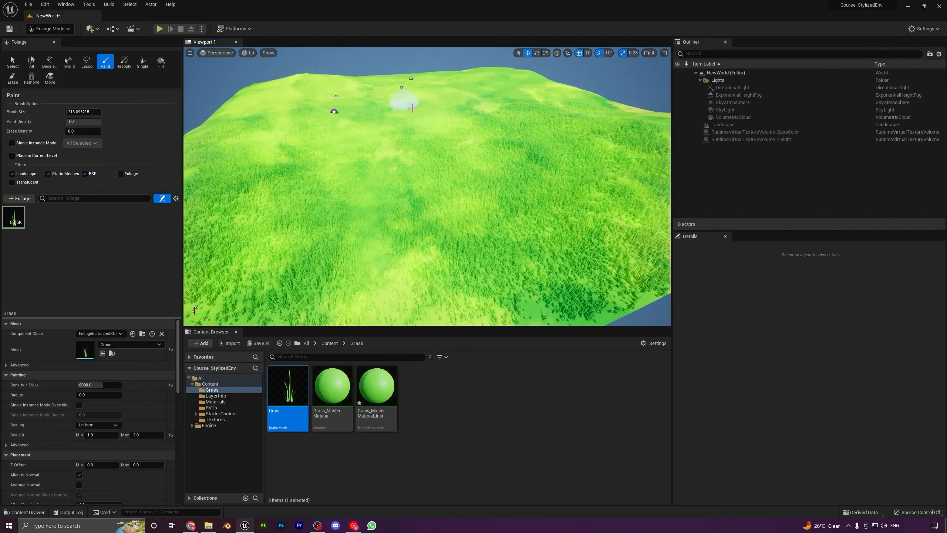
pyautogui.press('s')
pyautogui.moveTo(451, 110)
pyautogui.mouseDown(button='right')
pyautogui.moveTo(522, 127)
pyautogui.moveTo(515, 124)
pyautogui.moveTo(533, 112)
pyautogui.moveTo(563, 114)
pyautogui.moveTo(548, 106)
pyautogui.moveTo(544, 121)
pyautogui.moveTo(567, 130)
pyautogui.moveTo(630, 103)
pyautogui.moveTo(626, 122)
pyautogui.moveTo(634, 118)
pyautogui.mouseUp(button='right')
pyautogui.press('w')
pyautogui.press('s')
pyautogui.press('w')
pyautogui.press('s')
pyautogui.press('s')
pyautogui.press('w')
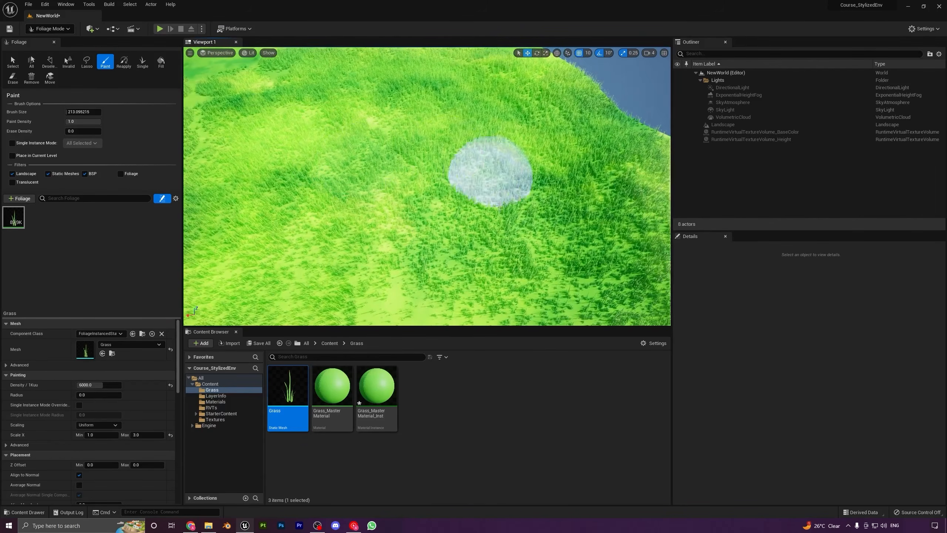
# Set the foliage brush size to about 974 and paint grass over the rest of the landscape up to its edges
pyautogui.press('w')
pyautogui.moveTo(491, 171)
pyautogui.mouseDown(button='right')
pyautogui.moveTo(485, 121)
pyautogui.moveTo(447, 108)
pyautogui.moveTo(417, 112)
pyautogui.moveTo(481, 114)
pyautogui.moveTo(492, 186)
pyautogui.moveTo(478, 186)
pyautogui.moveTo(476, 209)
pyautogui.moveTo(492, 256)
pyautogui.mouseUp(button='right')
pyautogui.press('w')
pyautogui.press('w')
pyautogui.press('s')
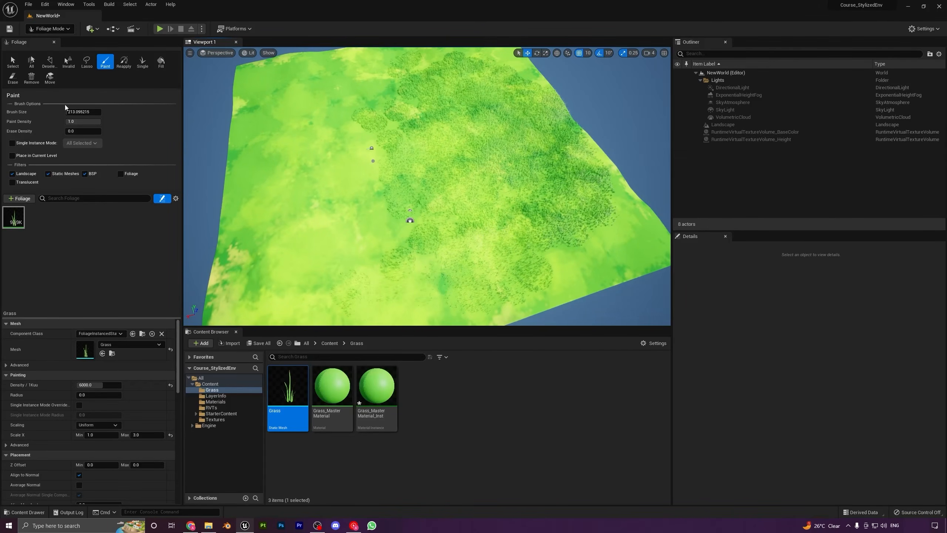
pyautogui.moveTo(67, 112); pyautogui.dragTo(76, 112)
pyautogui.moveTo(447, 194)
pyautogui.mouseDown()
pyautogui.moveTo(389, 226)
pyautogui.moveTo(282, 203)
pyautogui.moveTo(299, 69)
pyautogui.moveTo(284, 63)
pyautogui.moveTo(239, 86)
pyautogui.moveTo(261, 165)
pyautogui.moveTo(546, 257)
pyautogui.moveTo(546, 249)
pyautogui.moveTo(623, 243)
pyautogui.moveTo(486, 264)
pyautogui.moveTo(362, 258)
pyautogui.mouseUp()
pyautogui.moveTo(362, 257); pyautogui.dragTo(335, 293, button='right')
pyautogui.moveTo(360, 259)
pyautogui.mouseDown()
pyautogui.moveTo(330, 228)
pyautogui.moveTo(272, 248)
pyautogui.moveTo(423, 260)
pyautogui.mouseUp()
pyautogui.moveTo(447, 224); pyautogui.dragTo(539, 175, button='right')
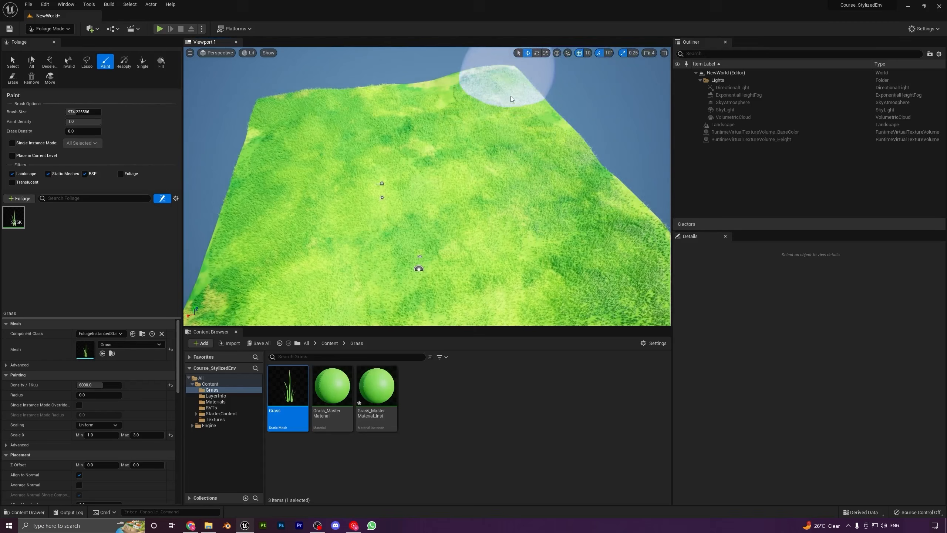
pyautogui.moveTo(510, 96); pyautogui.dragTo(438, 94)
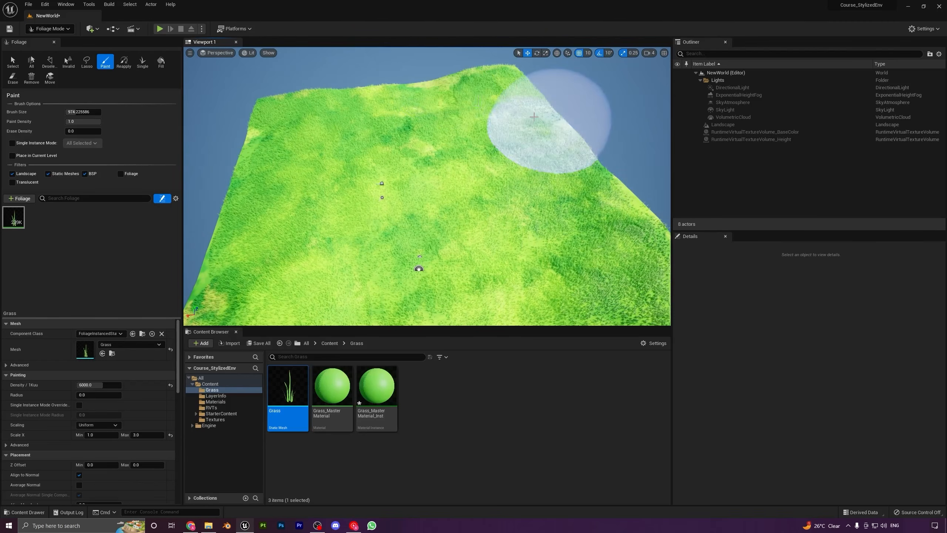
# Turn off Cast Shadow in the Grass foliage's instance settings while viewing the blades from ground level
pyautogui.moveTo(443, 173)
pyautogui.mouseDown(button='right')
pyautogui.moveTo(495, 185)
pyautogui.moveTo(470, 187)
pyautogui.moveTo(449, 216)
pyautogui.moveTo(481, 146)
pyautogui.moveTo(510, 134)
pyautogui.moveTo(589, 139)
pyautogui.moveTo(585, 112)
pyautogui.moveTo(662, 123)
pyautogui.moveTo(540, 129)
pyautogui.mouseUp(button='right')
pyautogui.press('w')
pyautogui.press('s')
pyautogui.press('g')
pyautogui.press('w')
pyautogui.moveTo(474, 185)
pyautogui.mouseDown(button='right')
pyautogui.moveTo(464, 170)
pyautogui.moveTo(473, 192)
pyautogui.moveTo(425, 187)
pyautogui.moveTo(481, 178)
pyautogui.moveTo(488, 187)
pyautogui.moveTo(501, 174)
pyautogui.moveTo(506, 189)
pyautogui.moveTo(495, 184)
pyautogui.mouseUp(button='right')
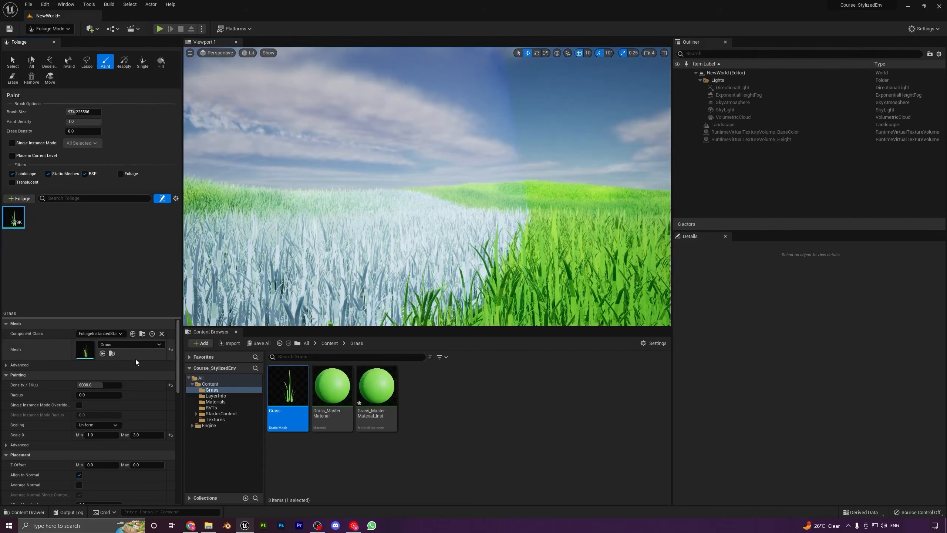
pyautogui.scroll(-3, 135, 360)
pyautogui.scroll(-3, 136, 360)
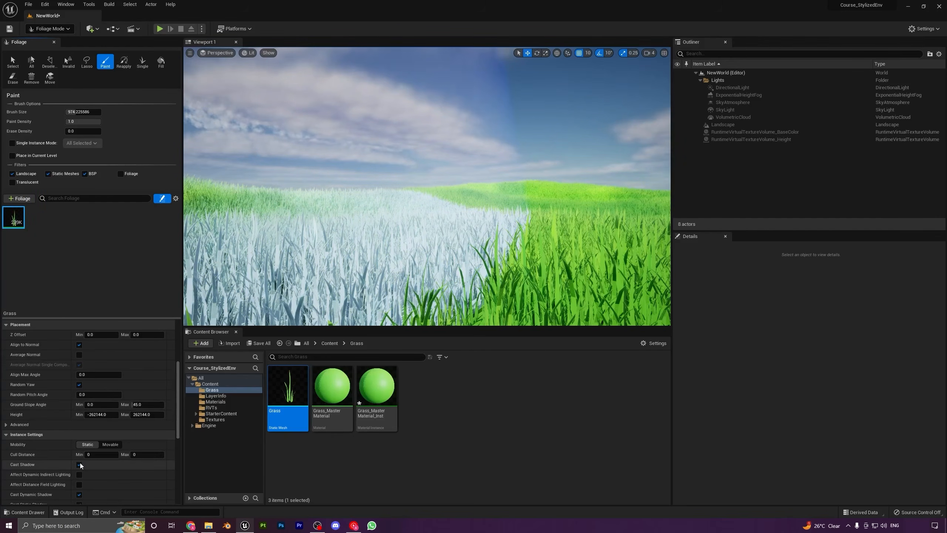
pyautogui.click(79, 464)
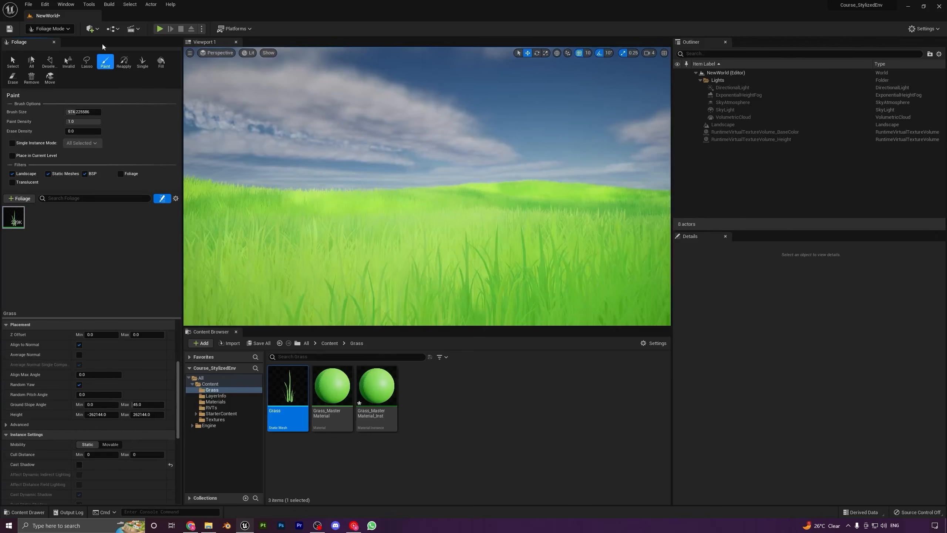
# Switch the editor from Foliage mode to Select mode and look over the grass for light reflections
pyautogui.click(45, 30)
pyautogui.click(45, 39)
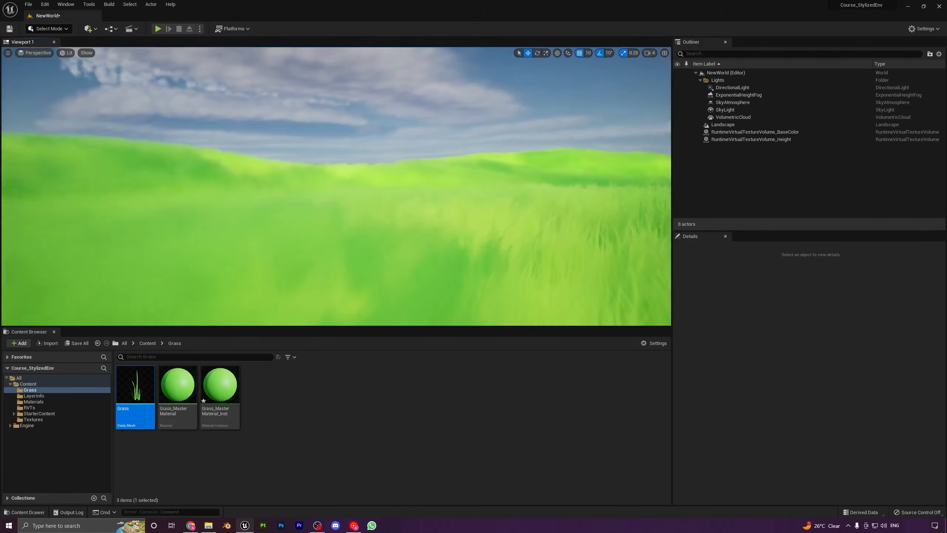
pyautogui.moveTo(336, 186); pyautogui.dragTo(517, 185, button='right')
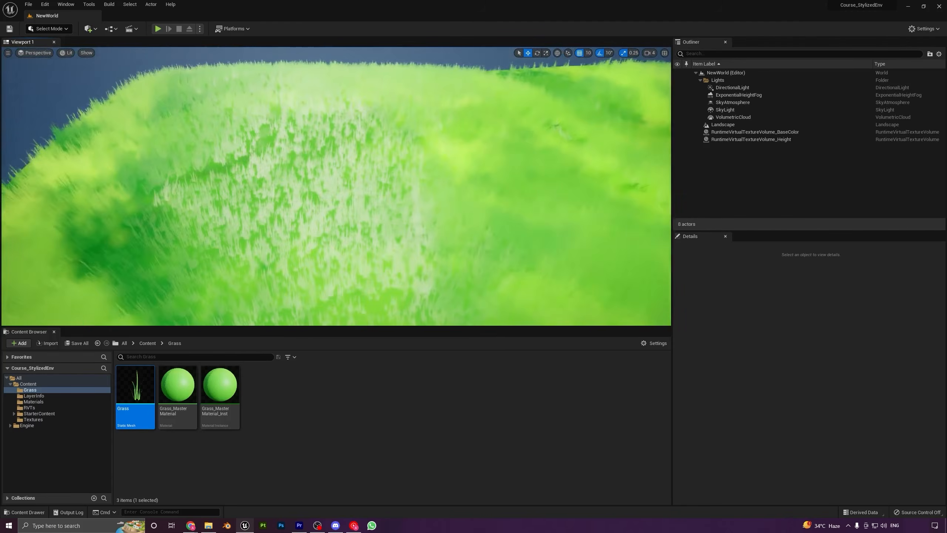
pyautogui.moveTo(335, 186); pyautogui.dragTo(358, 167, button='right')
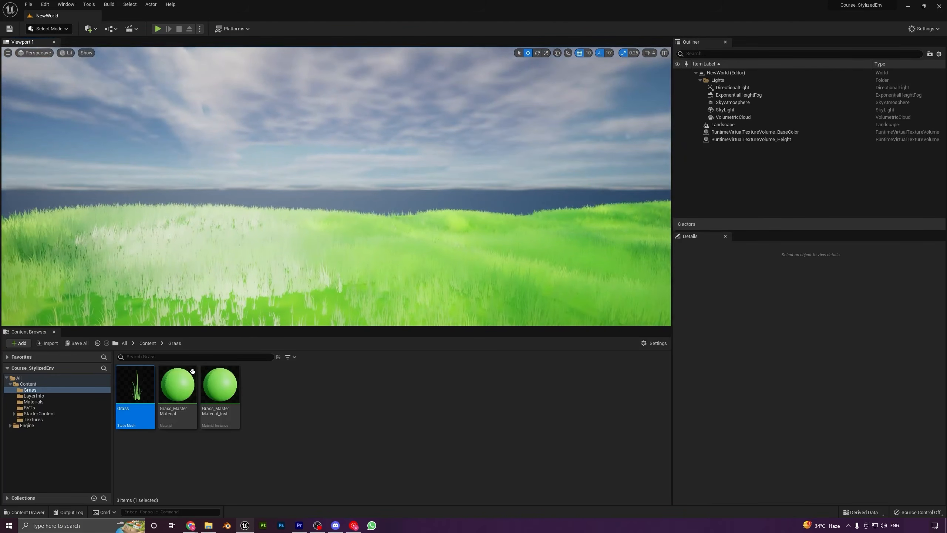
# Open Grass_MasterMaterial beside the level viewport and add two Constant nodes to its graph
pyautogui.doubleClick(183, 384)
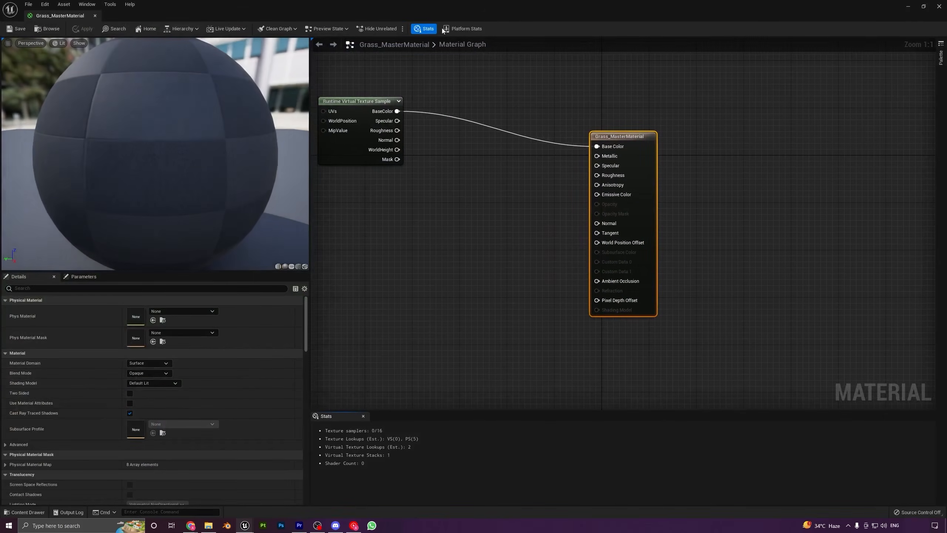
pyautogui.moveTo(462, 12); pyautogui.dragTo(667, 45)
pyautogui.moveTo(635, 183); pyautogui.dragTo(477, 180, button='right')
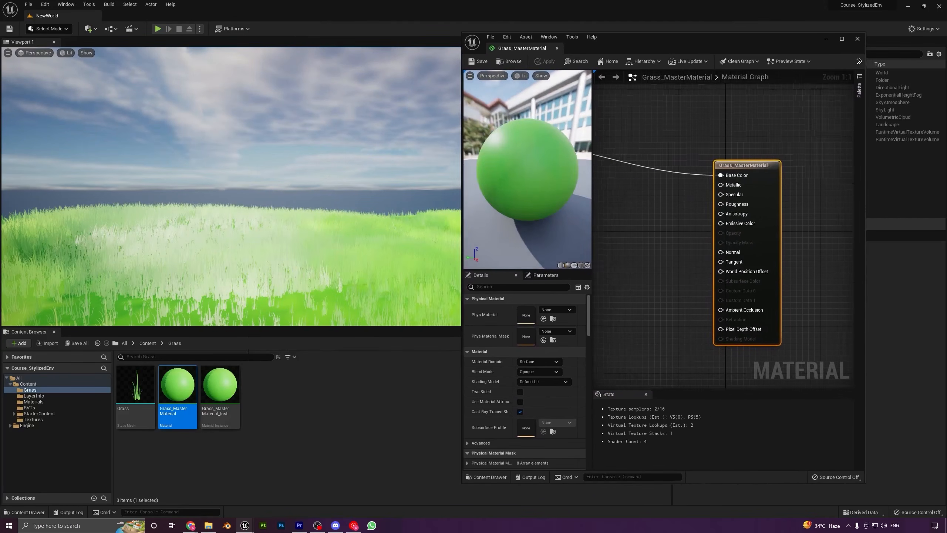
pyautogui.click(645, 207)
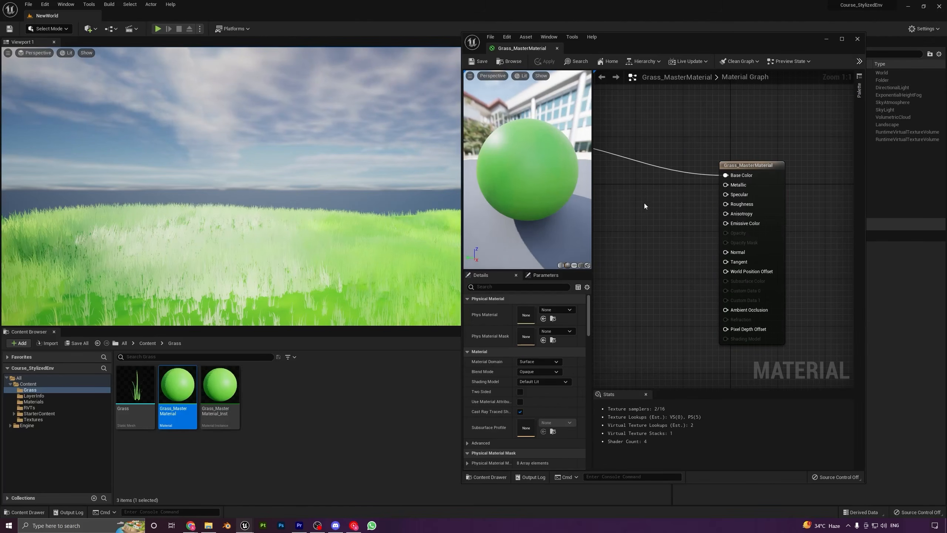
pyautogui.click(644, 203)
pyautogui.click(651, 238)
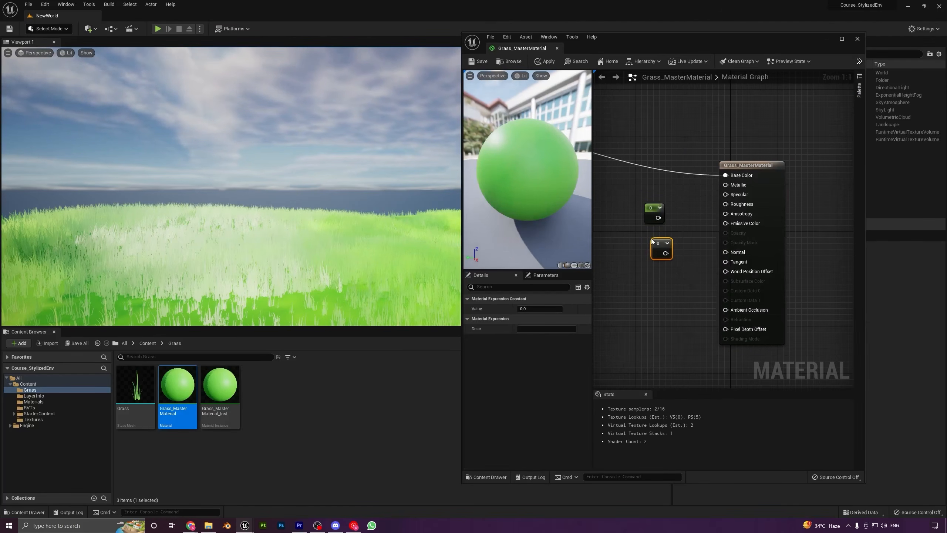
# Convert both Constant nodes to scalar parameters
pyautogui.moveTo(658, 246); pyautogui.dragTo(645, 204)
pyautogui.rightClick(645, 204)
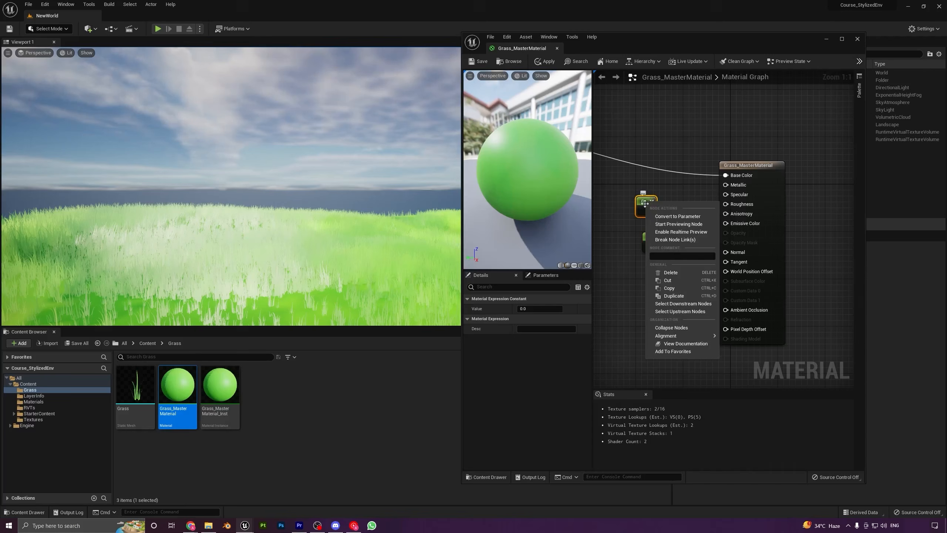
pyautogui.click(671, 216)
pyautogui.click(650, 238)
pyautogui.rightClick(649, 239)
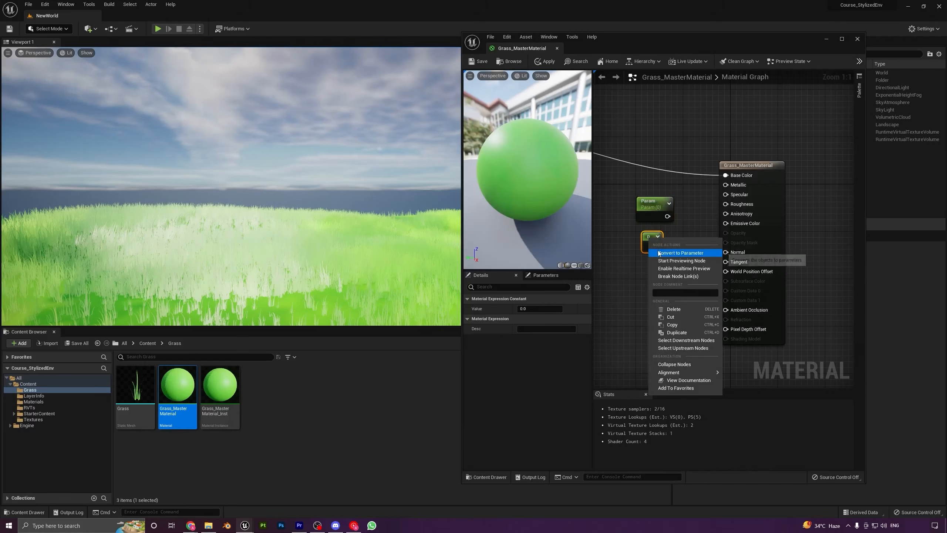
pyautogui.click(658, 254)
# Name the two parameters Roughness and Specular, and give Roughness a default value of 1
pyautogui.click(651, 203)
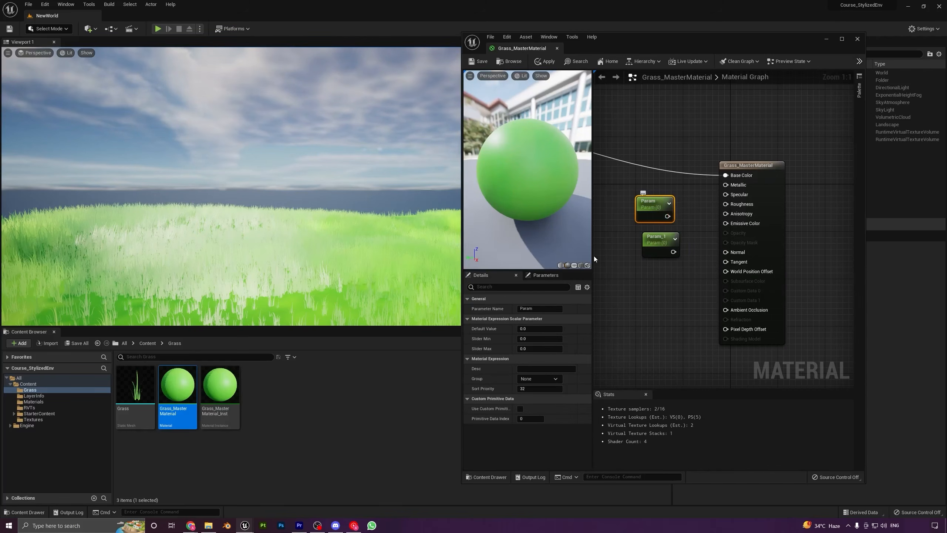
pyautogui.click(545, 309)
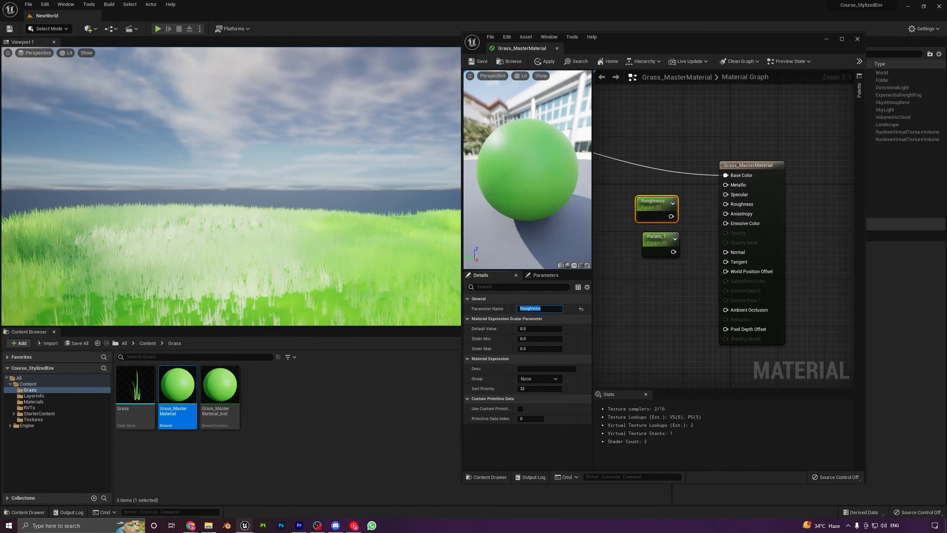
pyautogui.click(656, 245)
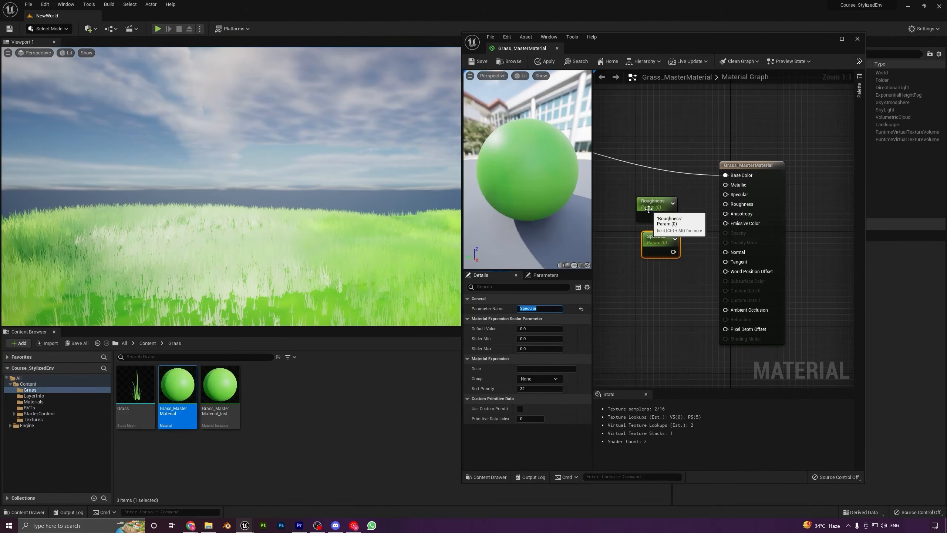
pyautogui.click(667, 211)
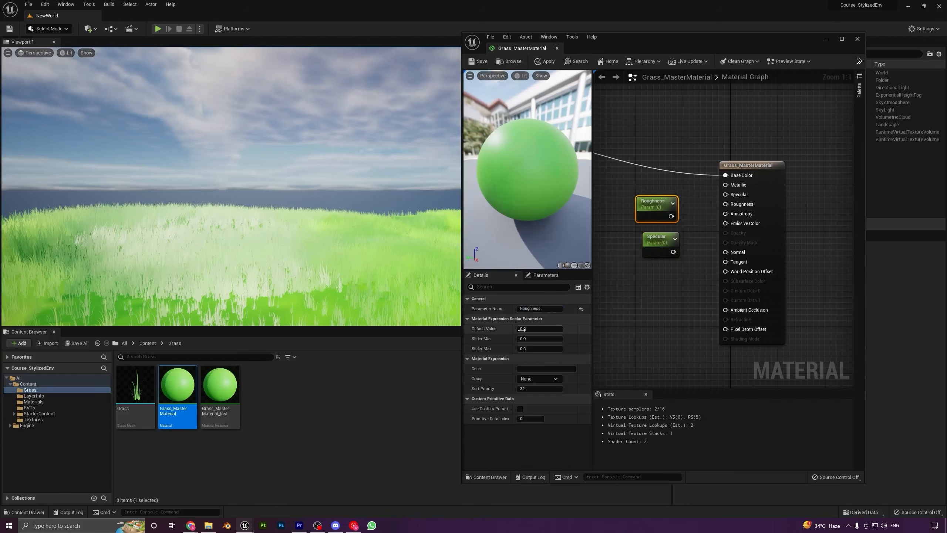
pyautogui.write('1')
pyautogui.click(640, 300)
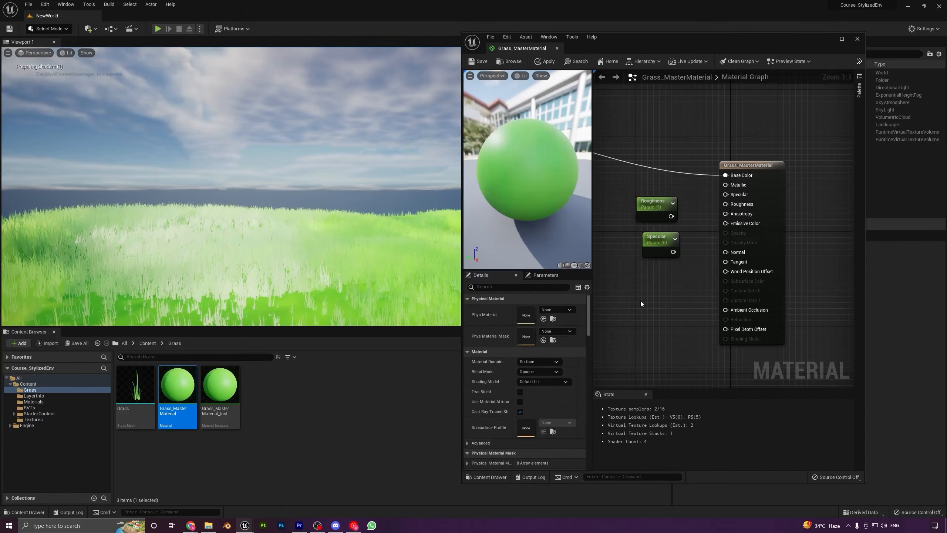
# Connect the Specular and Roughness parameters to the matching material inputs, apply the material and close its editor
pyautogui.moveTo(660, 247); pyautogui.dragTo(649, 258)
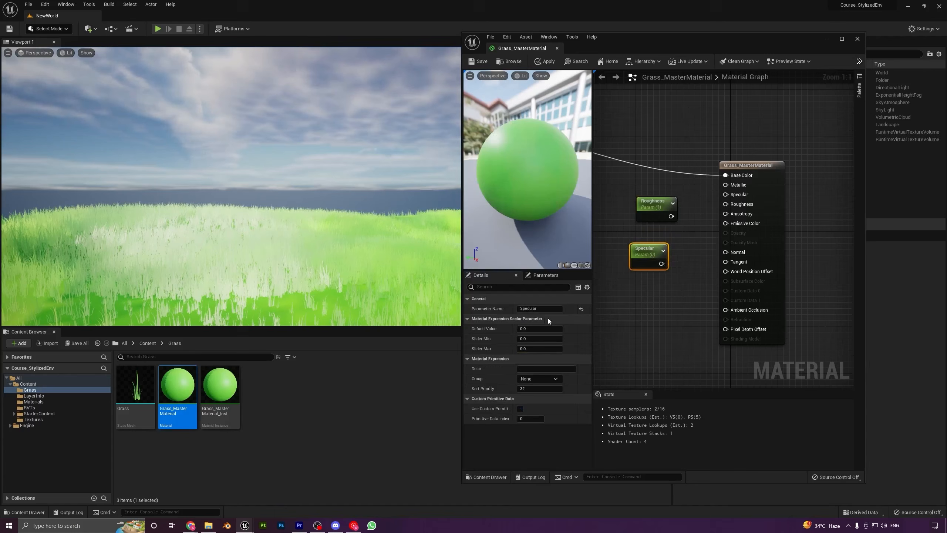
pyautogui.moveTo(671, 216); pyautogui.dragTo(665, 281)
pyautogui.moveTo(649, 250); pyautogui.dragTo(725, 195)
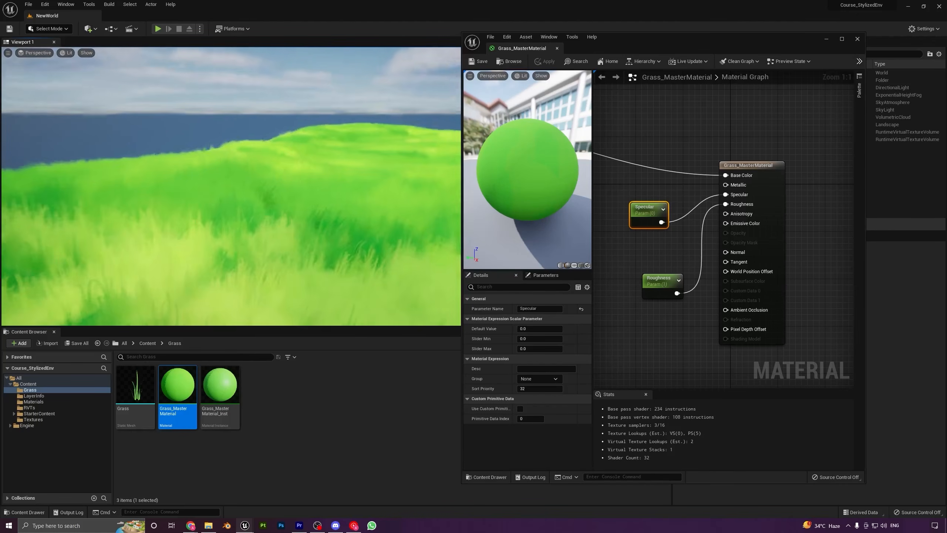
pyautogui.moveTo(231, 187)
pyautogui.mouseDown(button='right')
pyautogui.moveTo(254, 157)
pyautogui.moveTo(243, 206)
pyautogui.moveTo(239, 149)
pyautogui.moveTo(231, 179)
pyautogui.mouseUp(button='right')
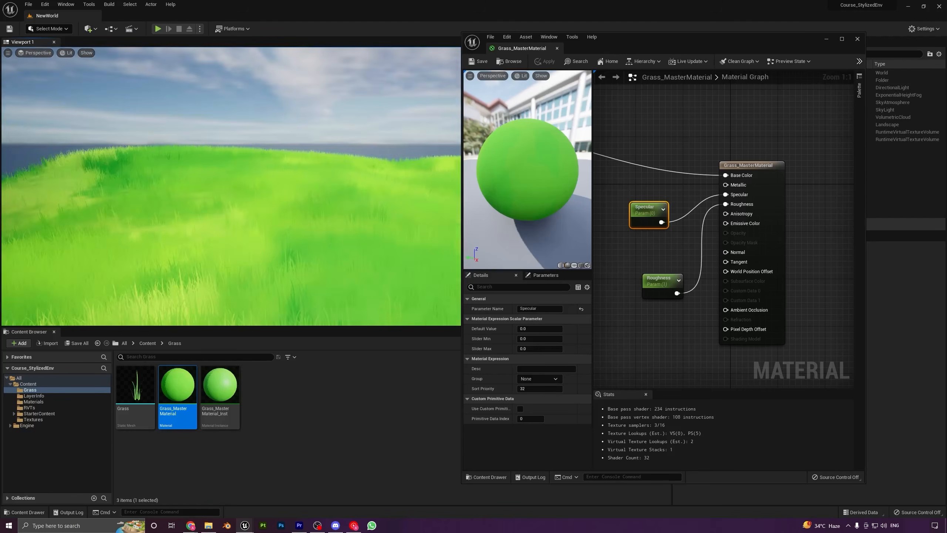
pyautogui.click(857, 39)
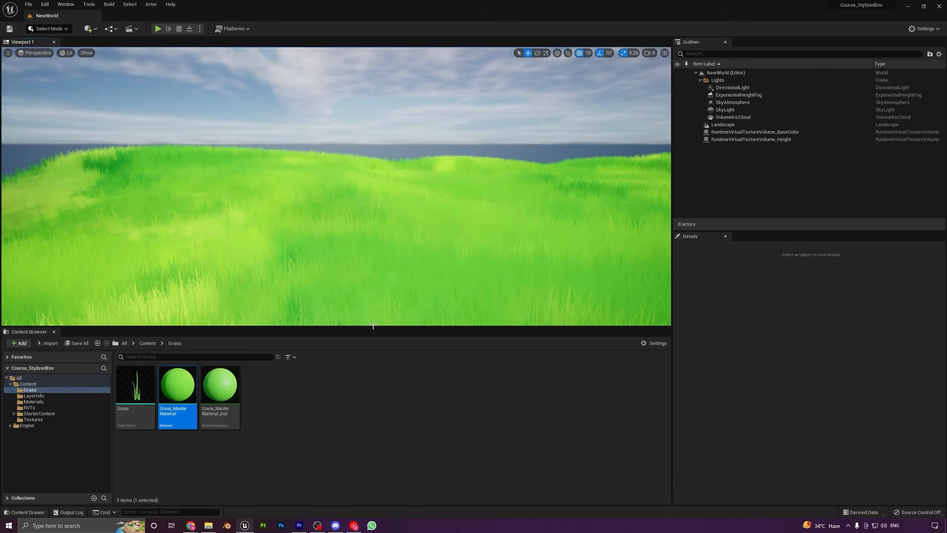
# Enable the Roughness and Specular overrides in Grass_MasterMaterial_Inst, try Roughness down to about 0.23 and return it to 1
pyautogui.doubleClick(220, 386)
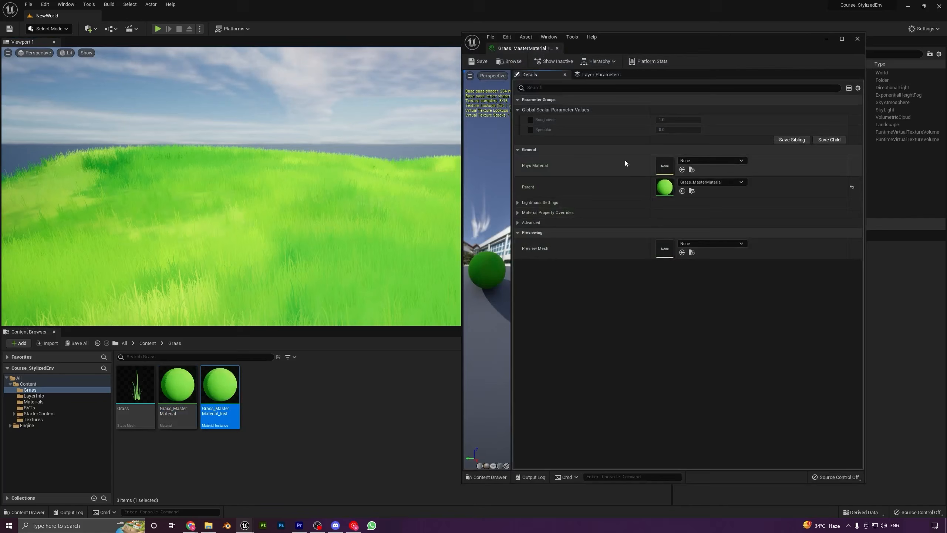
pyautogui.click(531, 129)
pyautogui.moveTo(679, 119); pyautogui.dragTo(658, 119)
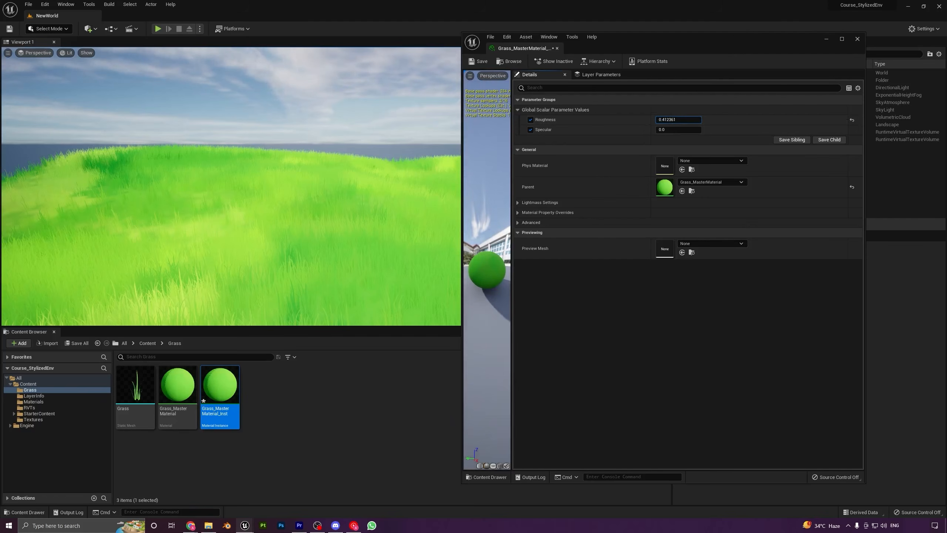
pyautogui.moveTo(282, 183)
pyautogui.mouseDown(button='right')
pyautogui.moveTo(284, 168)
pyautogui.moveTo(285, 181)
pyautogui.moveTo(292, 171)
pyautogui.mouseUp(button='right')
pyautogui.press('w')
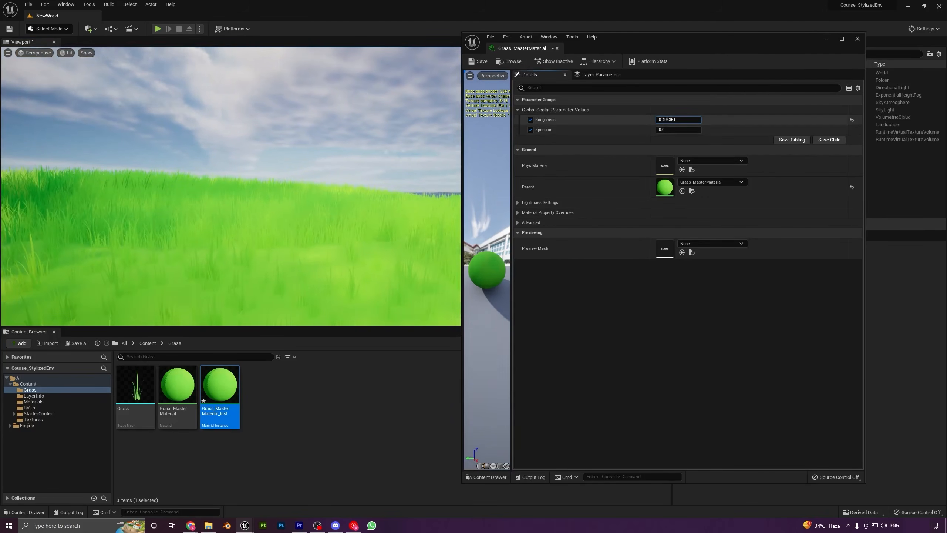
pyautogui.moveTo(667, 119); pyautogui.dragTo(666, 119)
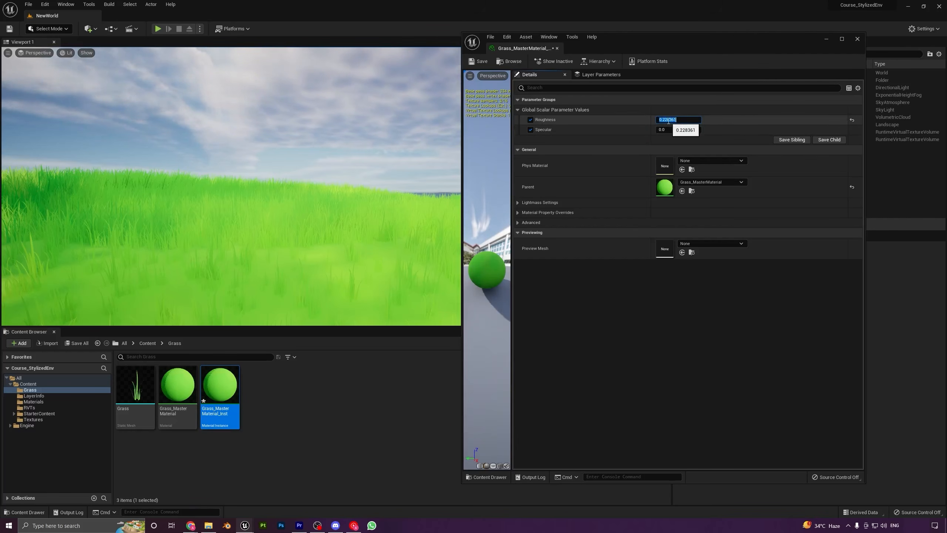
pyautogui.press('Return')
# Try raising the instance's Specular above 1 to judge the grass's shine, and set it back to 0
pyautogui.moveTo(667, 130); pyautogui.dragTo(668, 130)
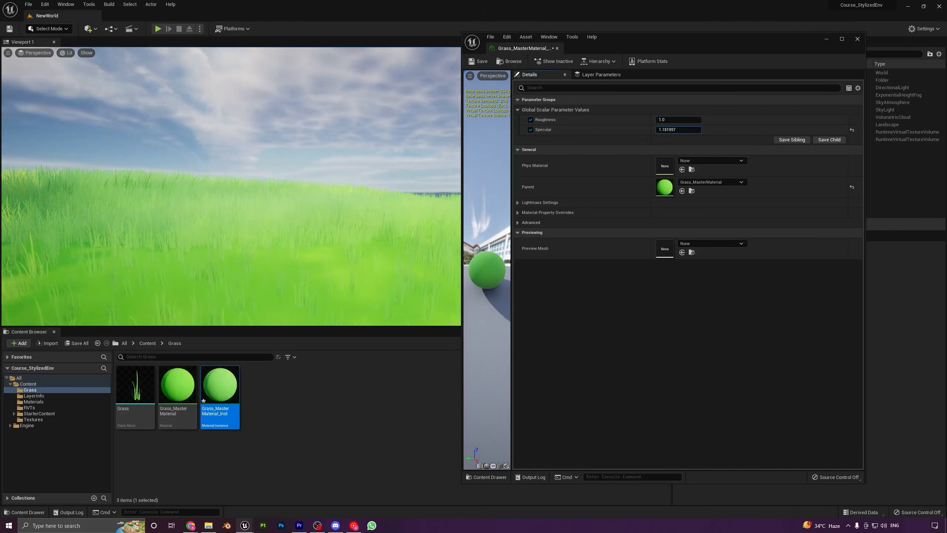
pyautogui.moveTo(244, 193); pyautogui.dragTo(432, 194, button='right')
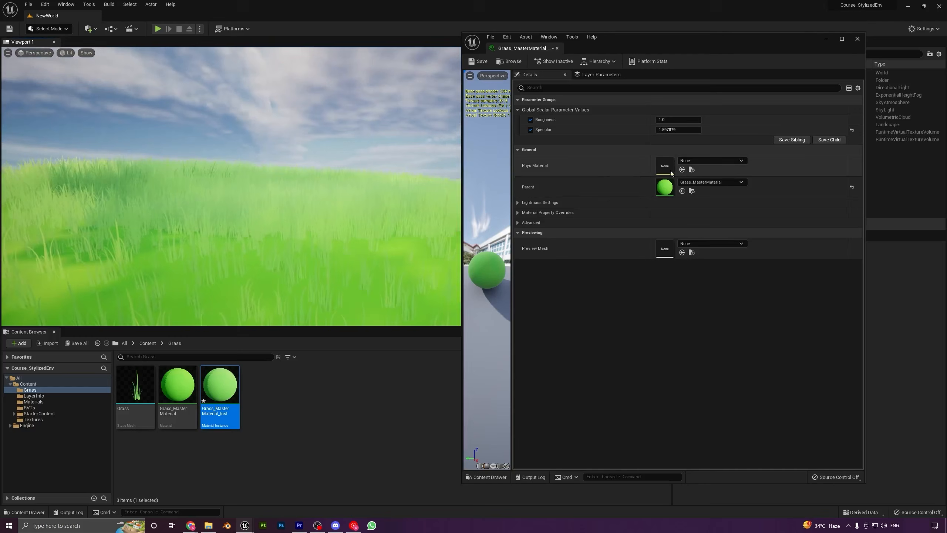
pyautogui.click(674, 129)
pyautogui.write('0')
pyautogui.press('Return')
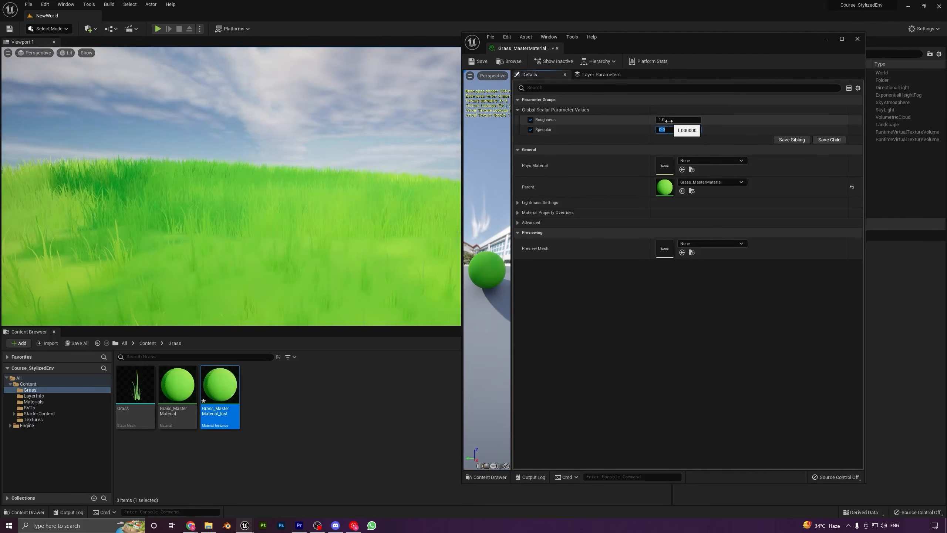
# Try the instance's Roughness at about 0.516 with Specular at 0.2, and return them to 1 and 0
pyautogui.moveTo(673, 120)
pyautogui.mouseDown()
pyautogui.moveTo(662, 120)
pyautogui.moveTo(690, 130)
pyautogui.moveTo(635, 120)
pyautogui.moveTo(667, 120)
pyautogui.mouseUp()
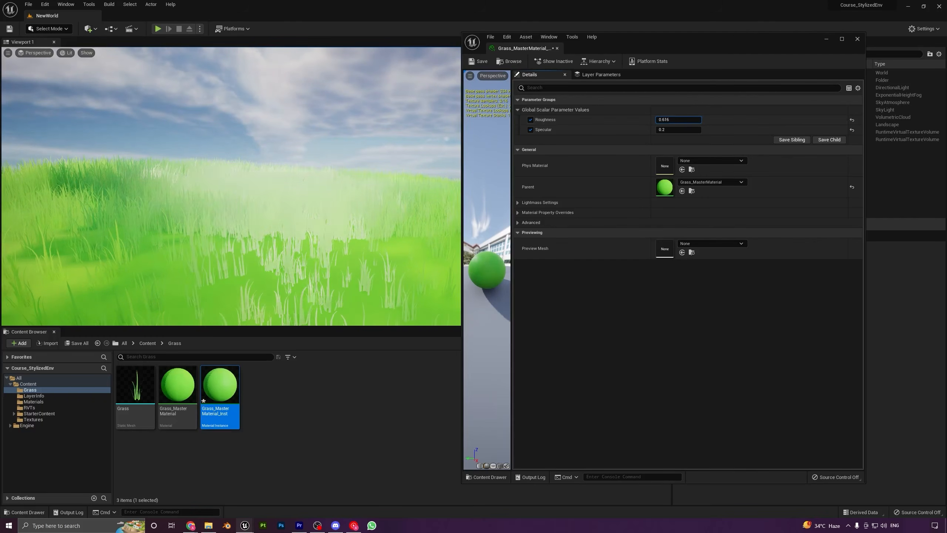
pyautogui.write('1')
pyautogui.press('Return')
pyautogui.click(669, 129)
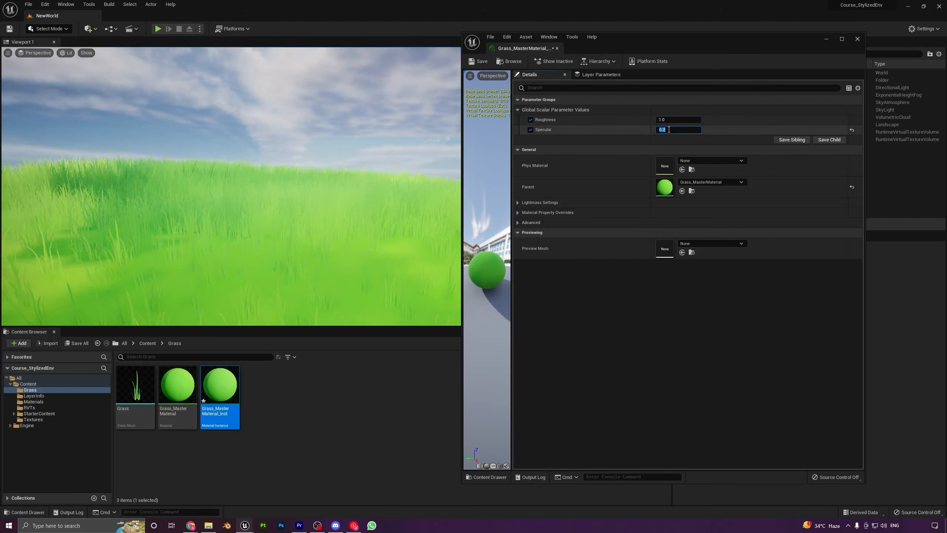
pyautogui.write('0.0')
pyautogui.press('Return')
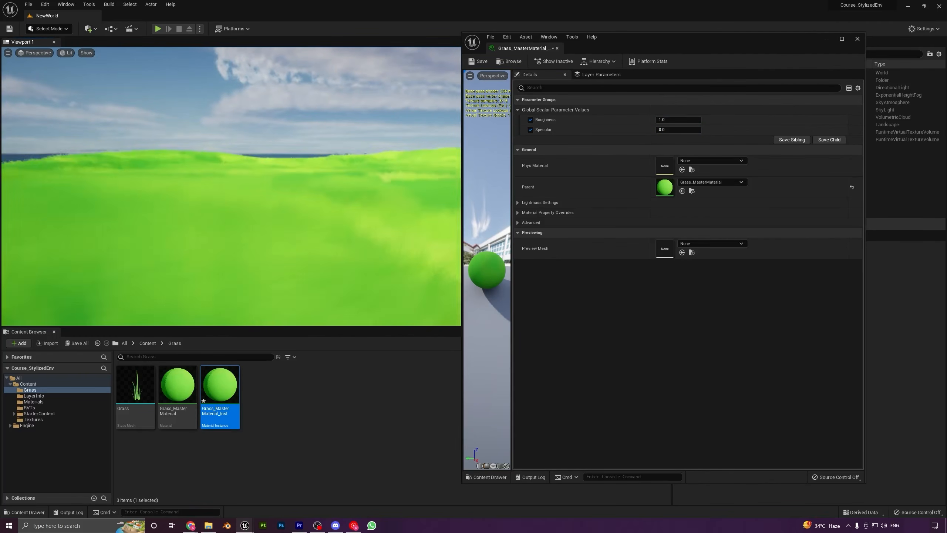
# Check the grass in the level, save Grass_MasterMaterial_Inst and close its editor
pyautogui.moveTo(231, 187); pyautogui.dragTo(183, 174, button='right')
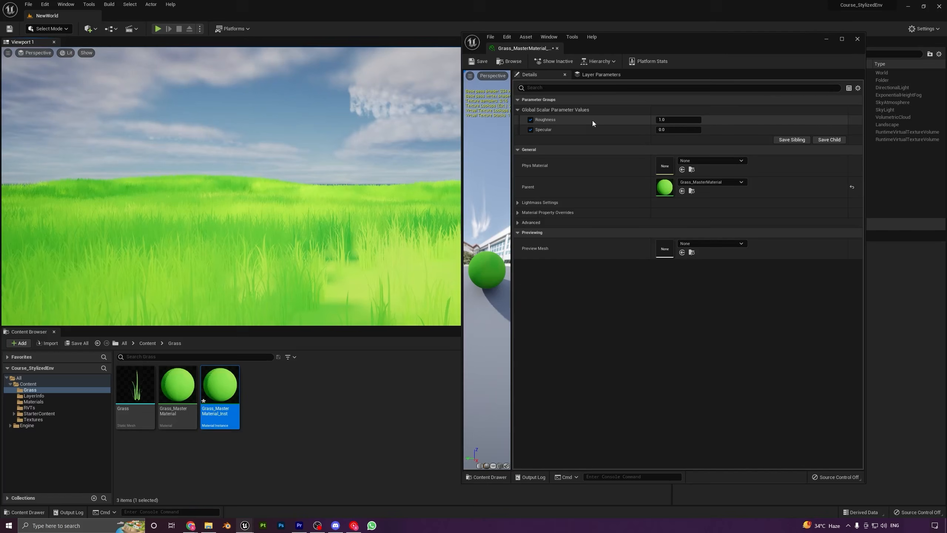
pyautogui.click(475, 62)
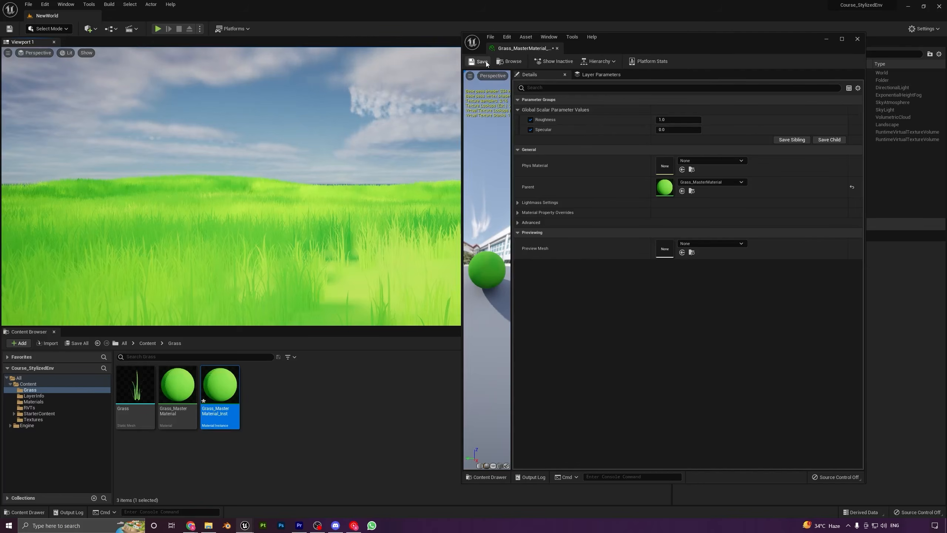
pyautogui.click(556, 48)
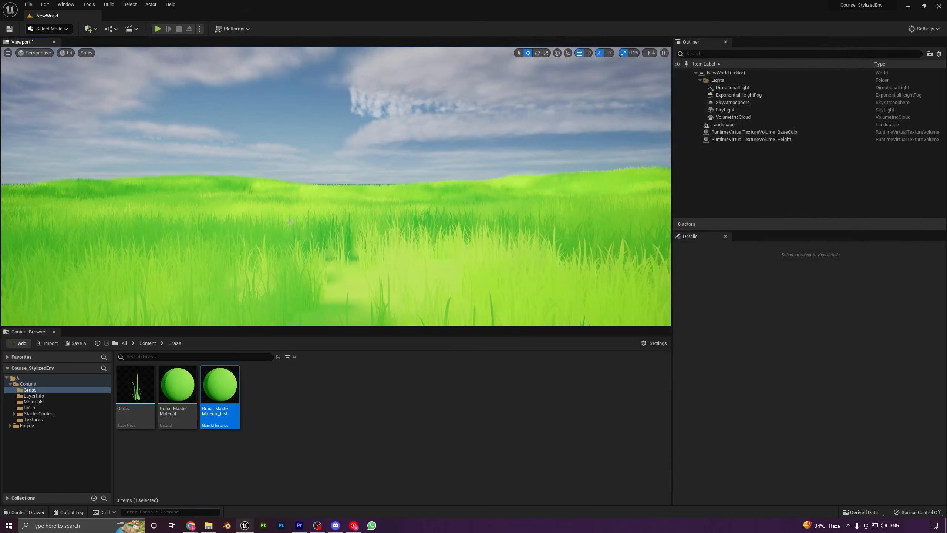
# Open Grass_MasterMaterial, reposition the Runtime Virtual Texture Sample node in the graph and widen the editor window
pyautogui.doubleClick(176, 388)
pyautogui.moveTo(594, 302); pyautogui.dragTo(712, 309, button='right')
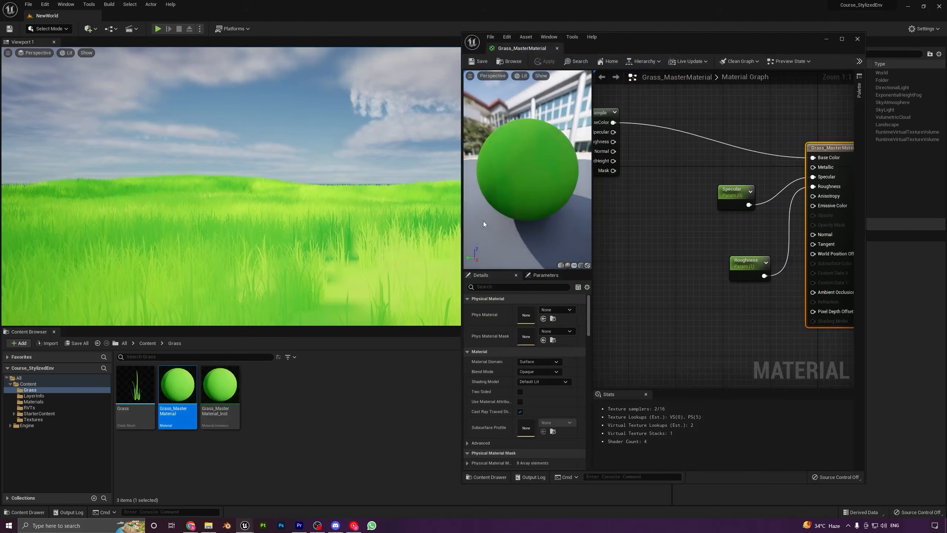
pyautogui.moveTo(631, 203); pyautogui.dragTo(721, 229, button='right')
pyautogui.moveTo(693, 210); pyautogui.dragTo(654, 167)
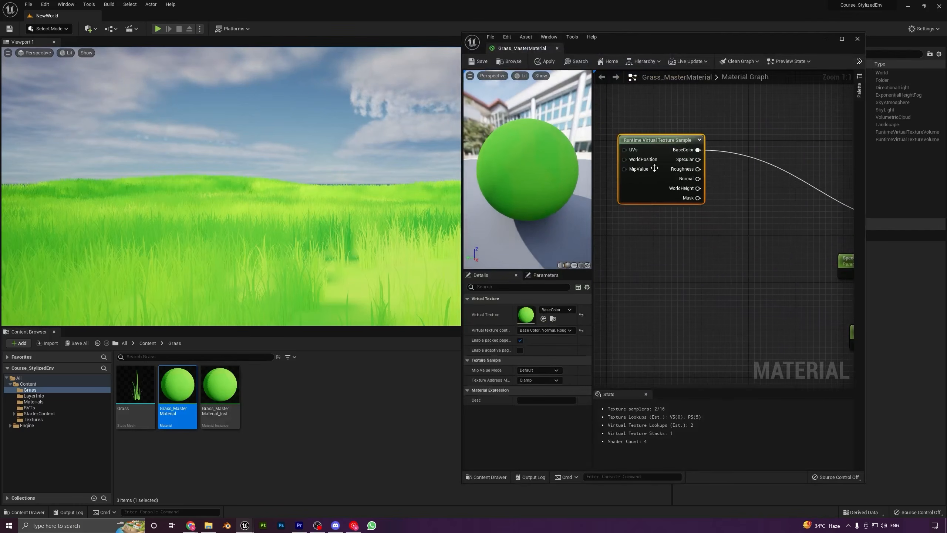
pyautogui.moveTo(713, 243); pyautogui.dragTo(743, 296, button='right')
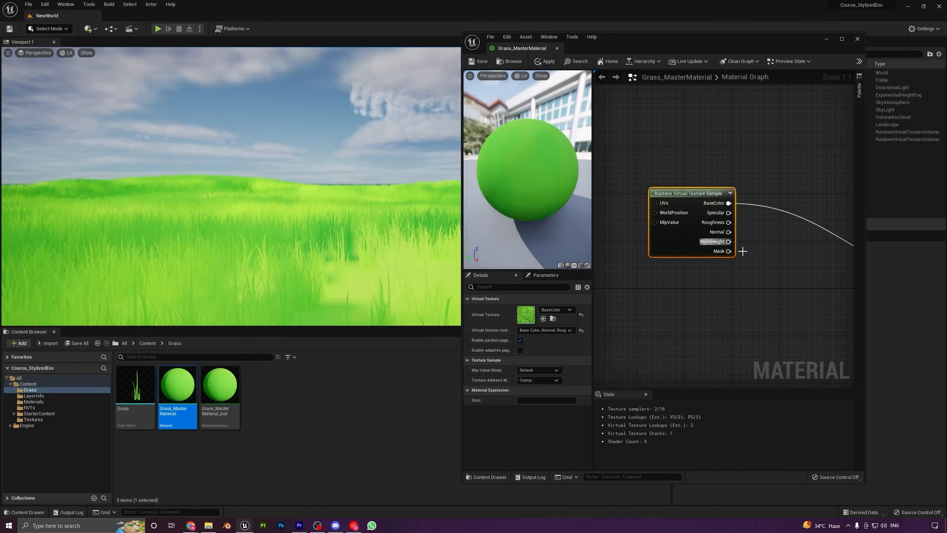
pyautogui.moveTo(742, 252); pyautogui.dragTo(734, 195, button='right')
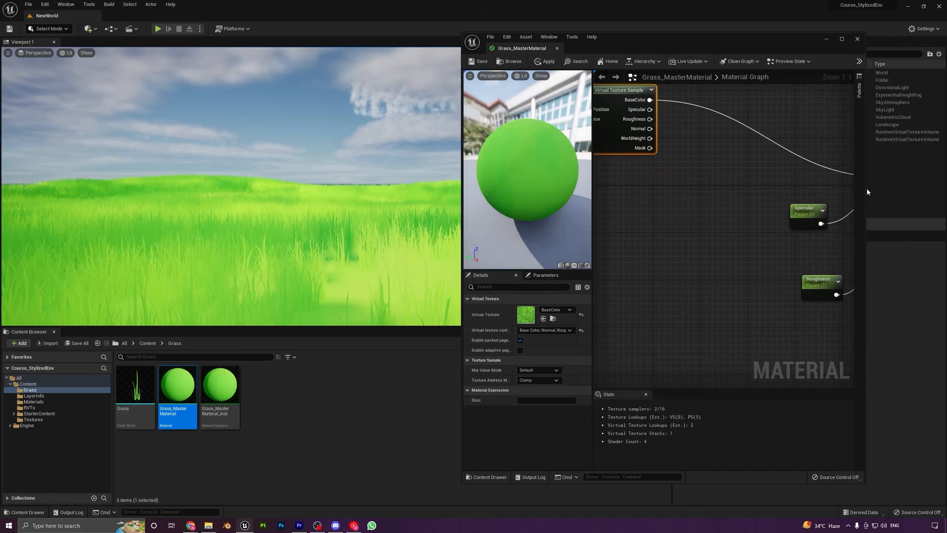
pyautogui.moveTo(865, 188); pyautogui.dragTo(917, 189)
pyautogui.moveTo(734, 192); pyautogui.dragTo(772, 227, button='right')
pyautogui.moveTo(671, 132); pyautogui.dragTo(683, 126)
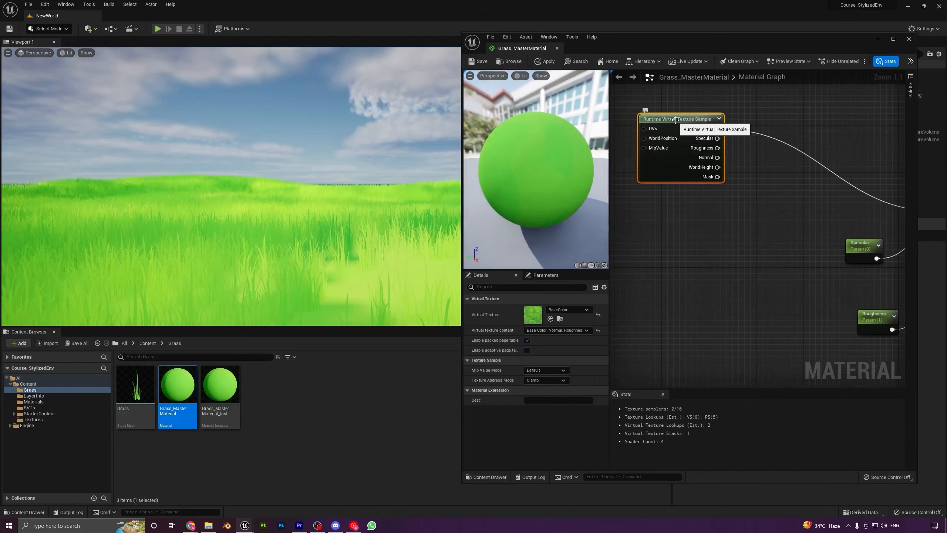
# Add a RuntimeVirtualTextureSampleParameter node and place it directly below the existing Runtime Virtual Texture Sample node
pyautogui.rightClick(678, 203)
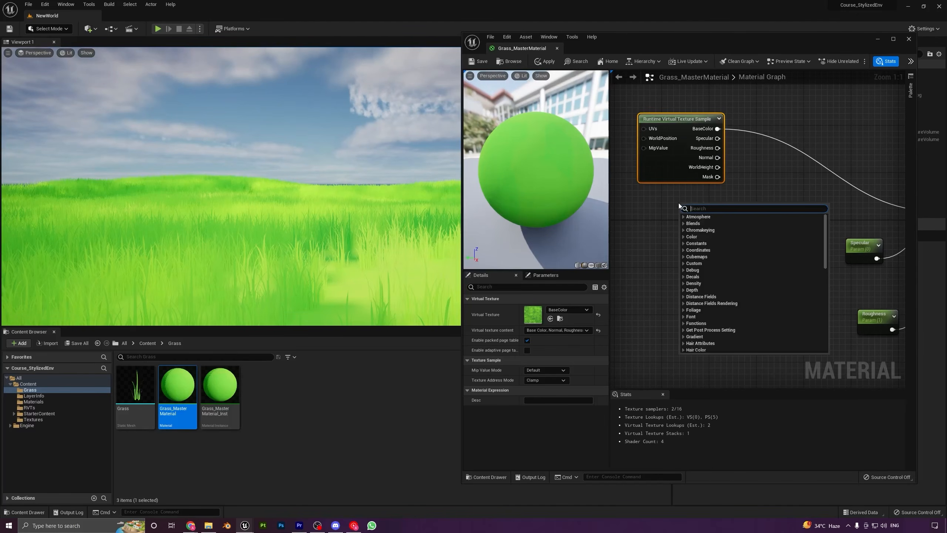
pyautogui.write('runtime')
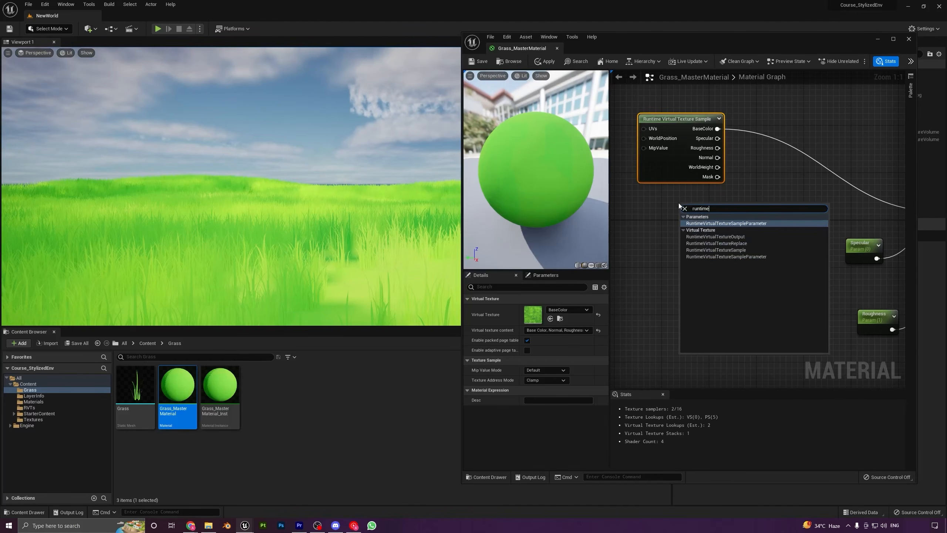
pyautogui.press('Down')
pyautogui.press('Down')
pyautogui.press('Down')
pyautogui.press('Down')
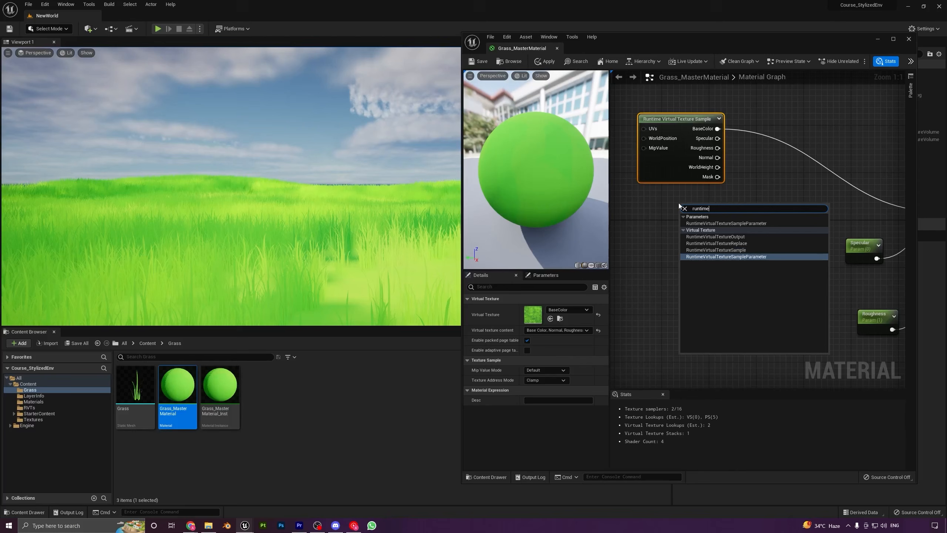
pyautogui.press('Return')
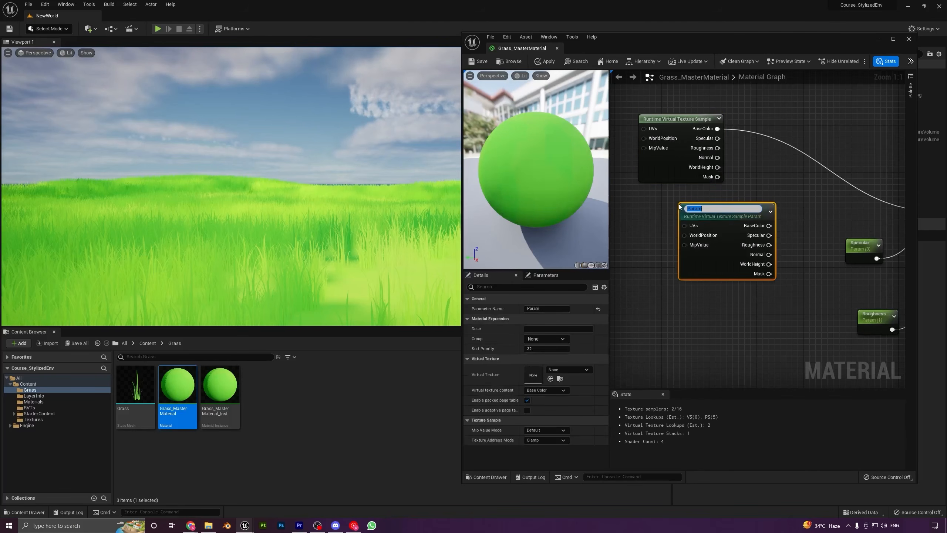
pyautogui.moveTo(729, 207); pyautogui.dragTo(677, 203)
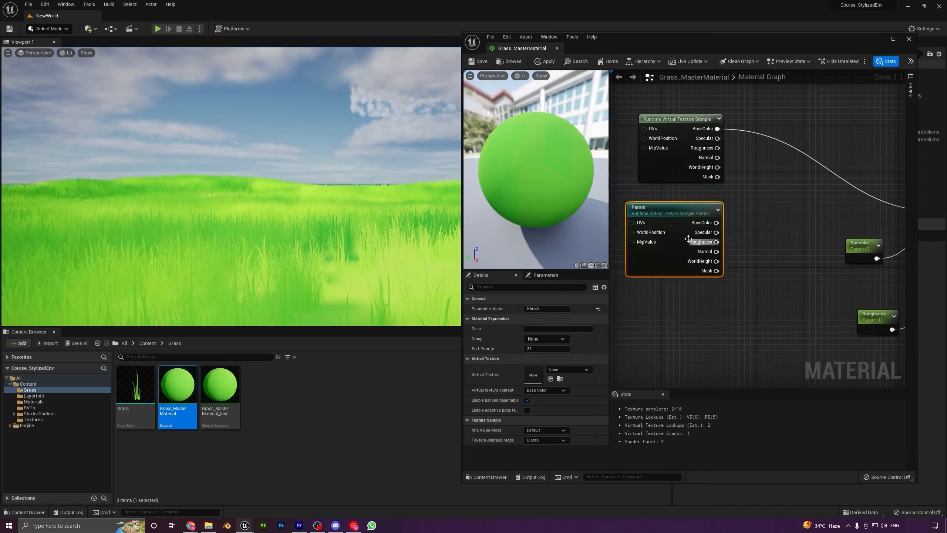
pyautogui.moveTo(670, 225); pyautogui.dragTo(673, 225)
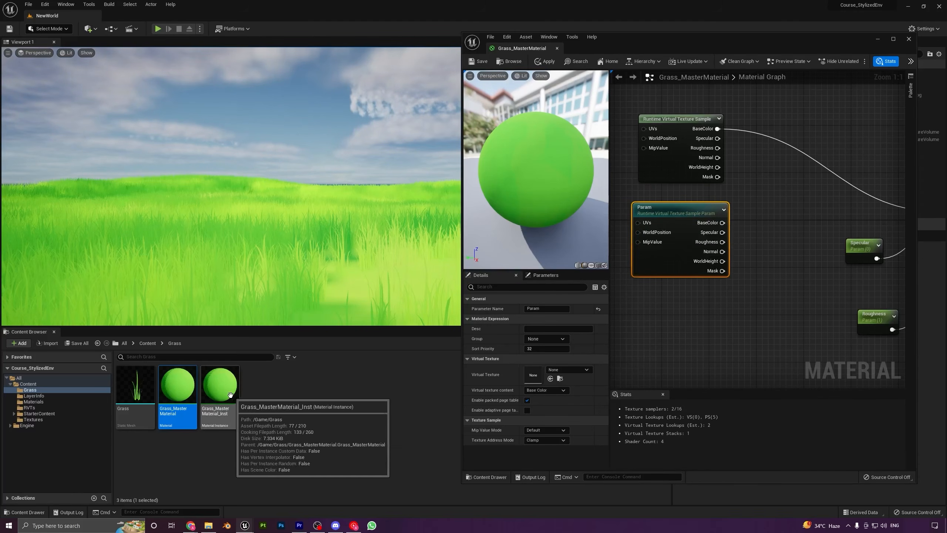
# Connect the parameter node's BaseColor to the material's Base Color, assign it the BaseColor virtual texture and save the material
pyautogui.scroll(-3, 729, 284)
pyautogui.moveTo(724, 241); pyautogui.dragTo(870, 233)
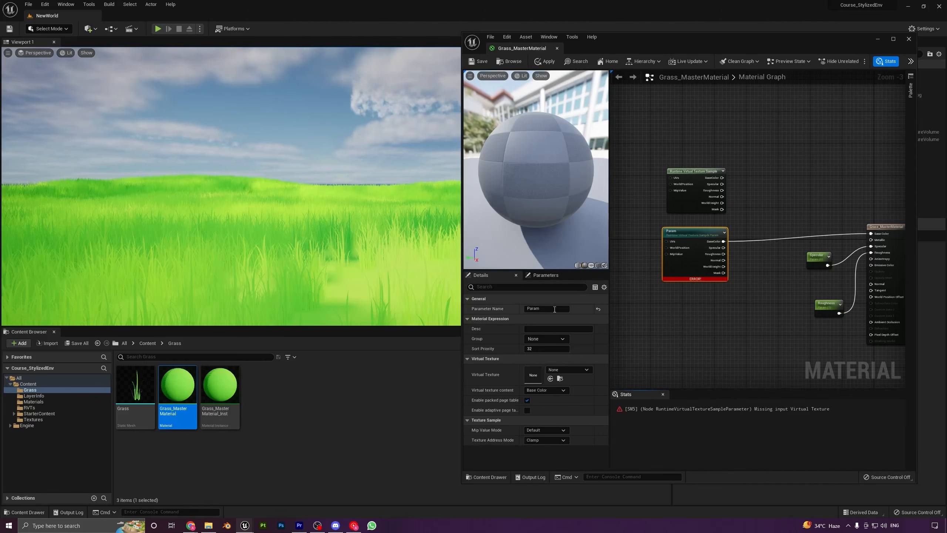
pyautogui.click(572, 370)
pyautogui.click(574, 276)
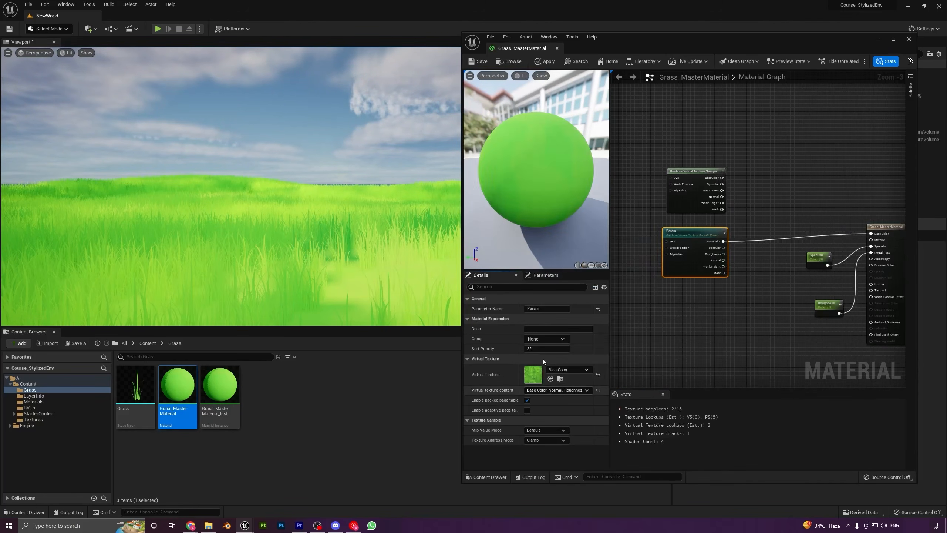
pyautogui.click(478, 63)
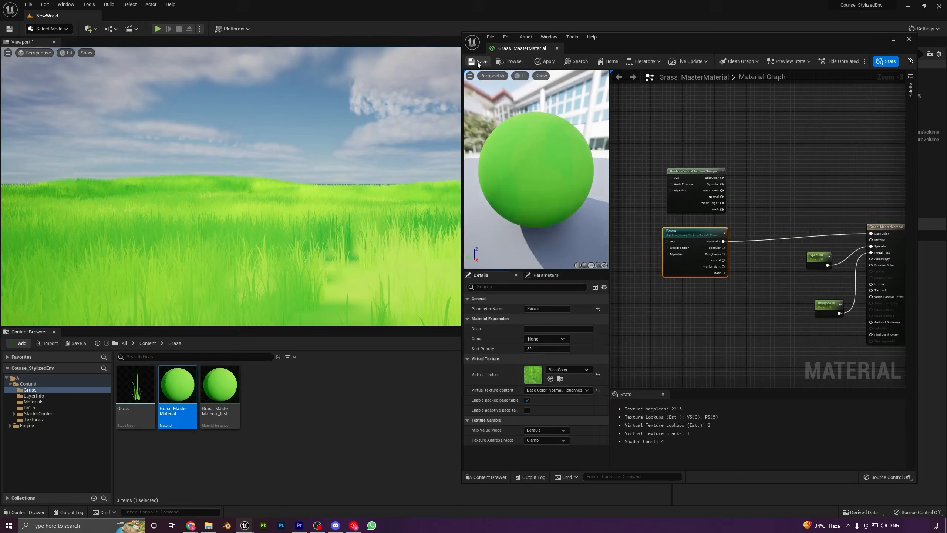
# Enable the Param override in Grass_MasterMaterial_Inst, try the Height virtual texture and switch it back to BaseColor
pyautogui.doubleClick(222, 389)
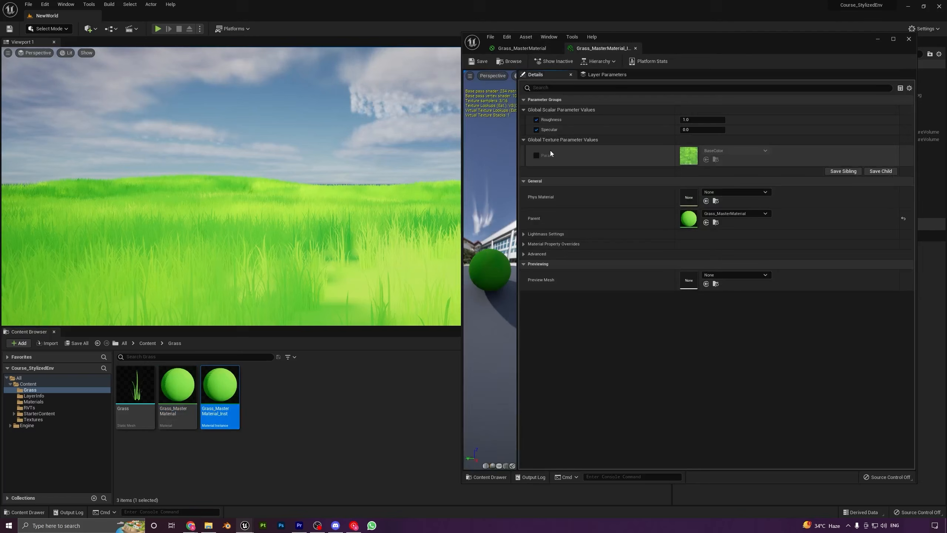
pyautogui.click(536, 155)
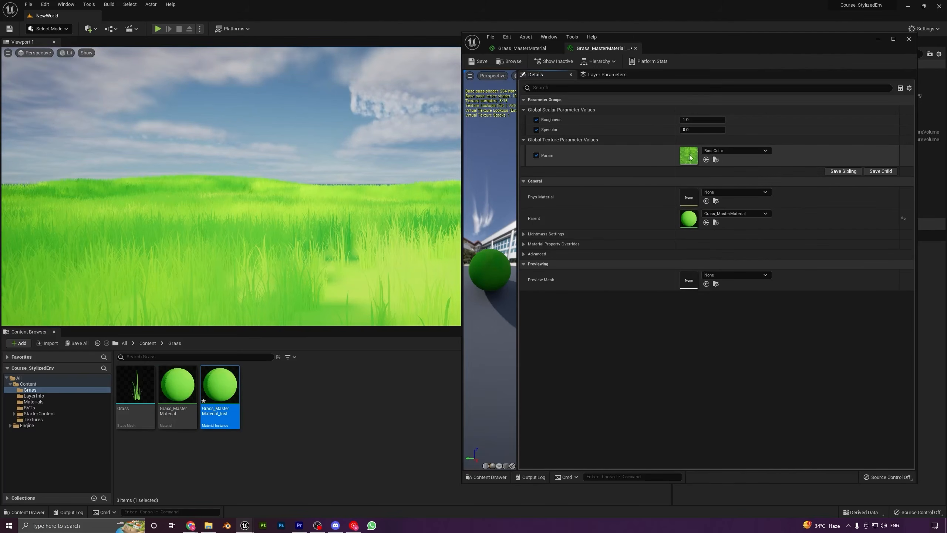
pyautogui.click(736, 150)
pyautogui.click(738, 263)
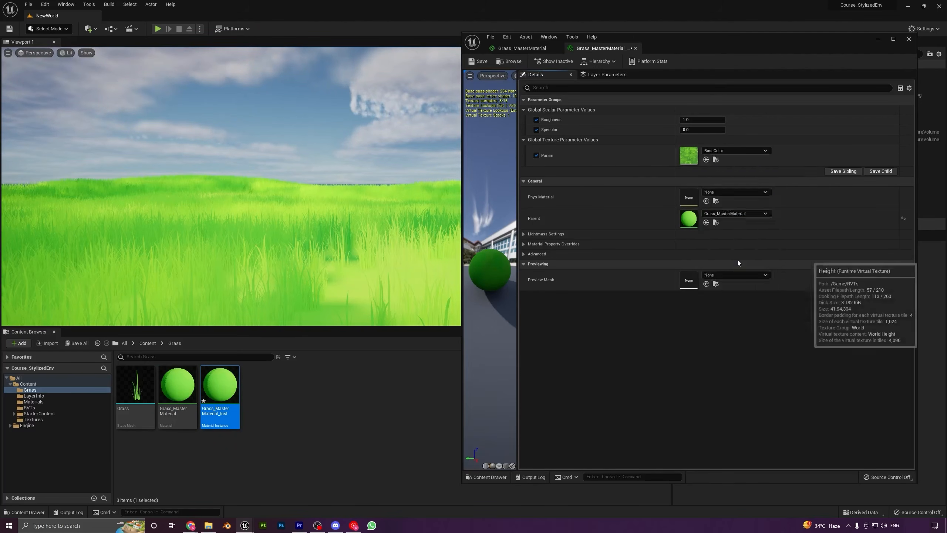
pyautogui.click(736, 150)
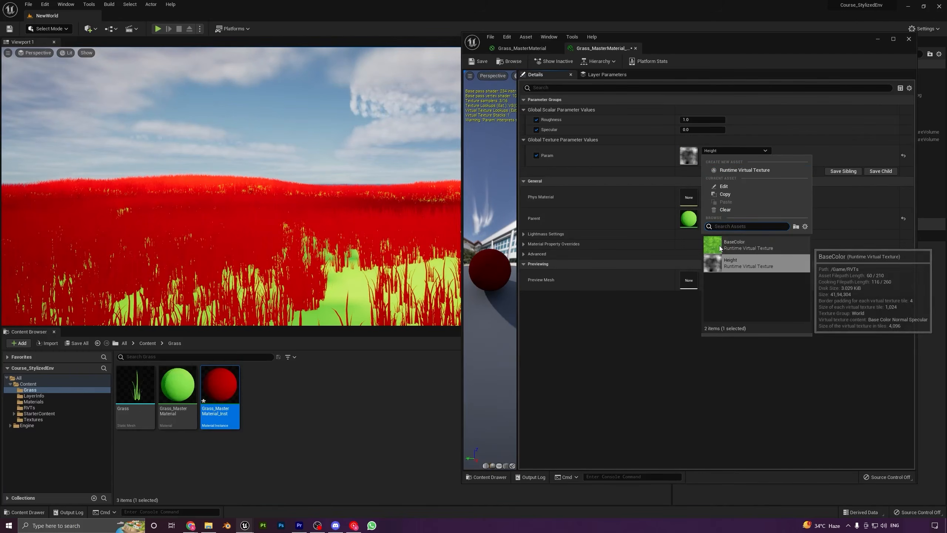
pyautogui.click(744, 245)
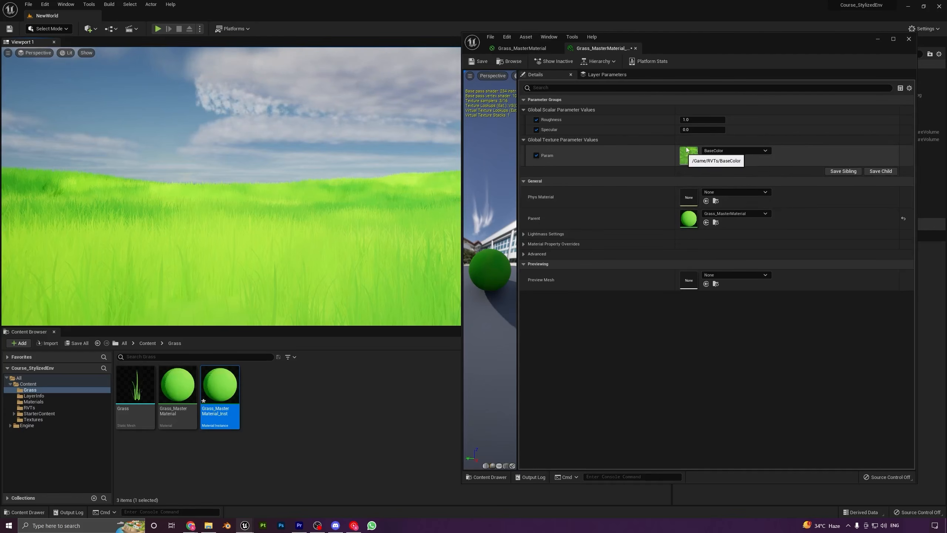
# Delete the virtual texture parameter node from Grass_MasterMaterial, reconnect the original sample's BaseColor to Base Color and apply the material
pyautogui.click(506, 53)
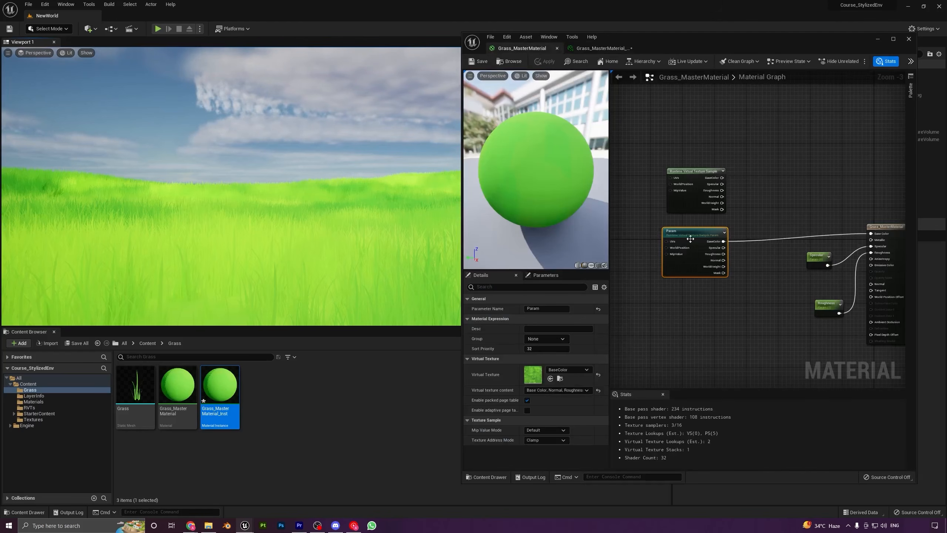
pyautogui.click(601, 48)
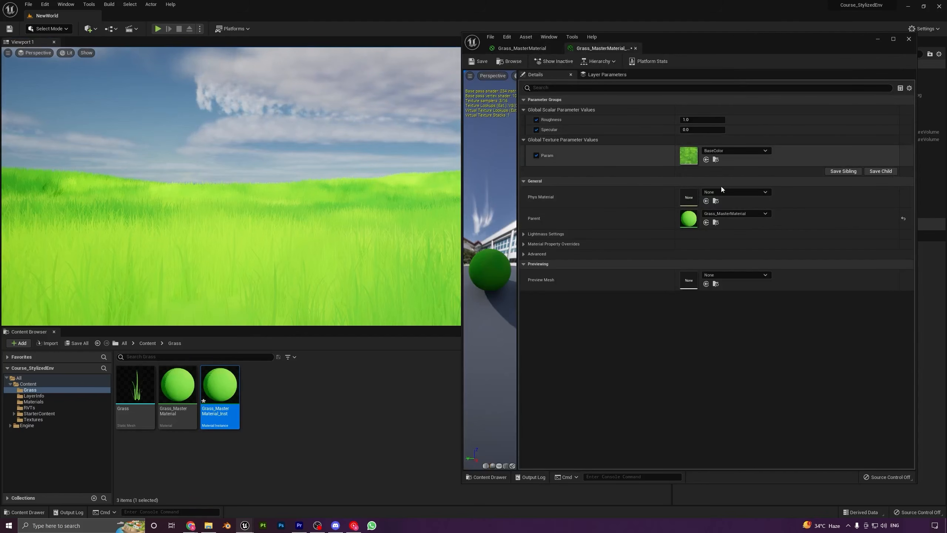
pyautogui.click(522, 48)
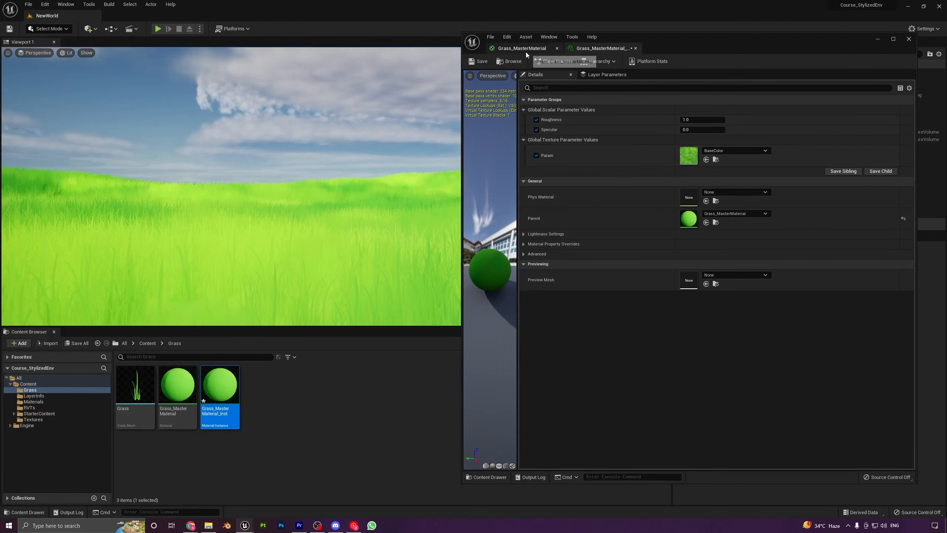
pyautogui.press('Delete')
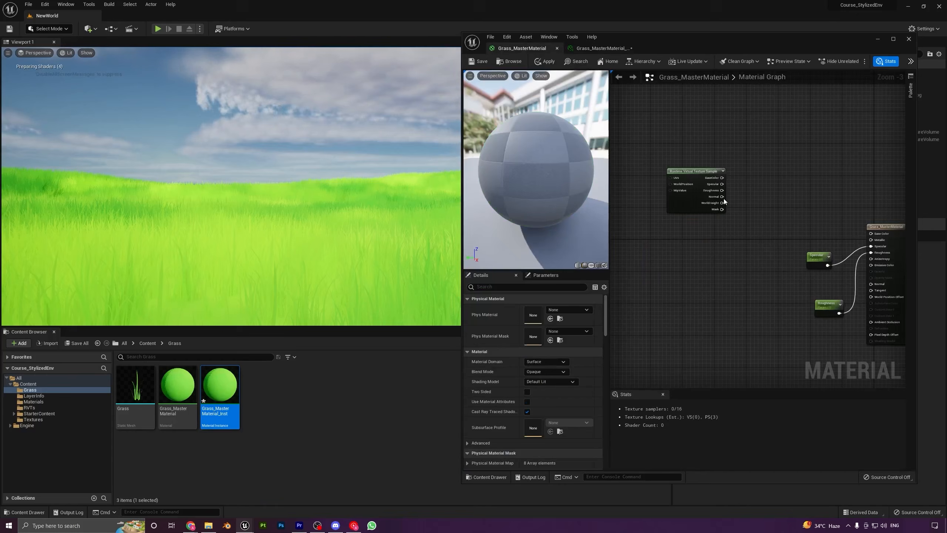
pyautogui.moveTo(722, 177); pyautogui.dragTo(871, 233)
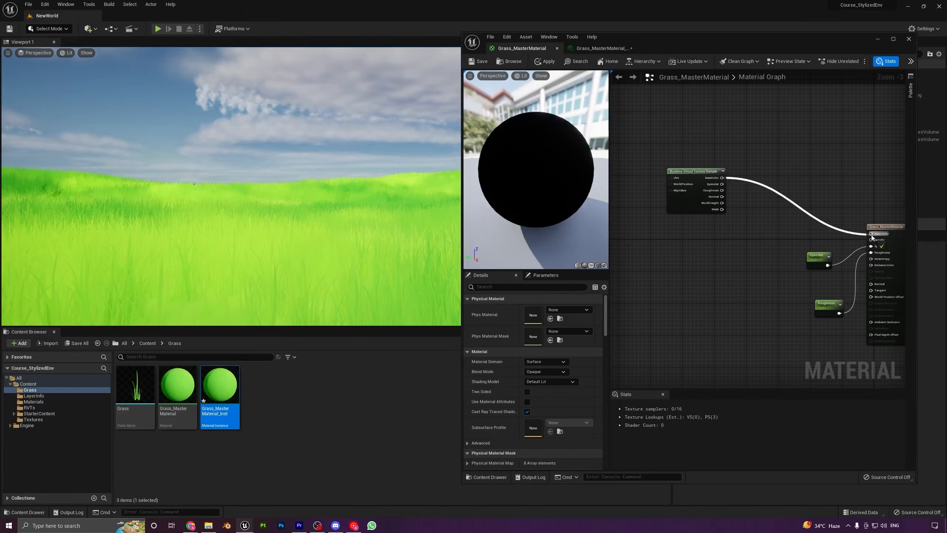
pyautogui.moveTo(662, 158); pyautogui.dragTo(628, 158, button='right')
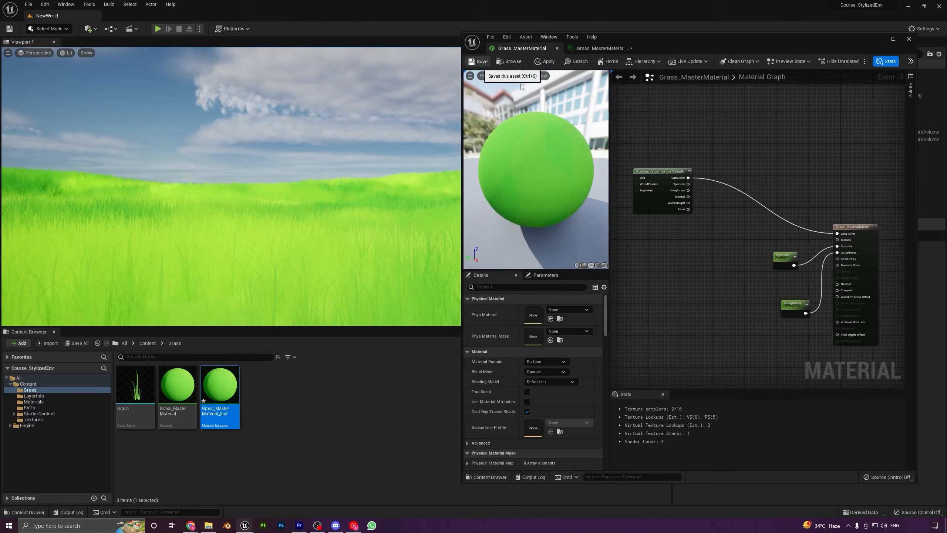
pyautogui.click(545, 61)
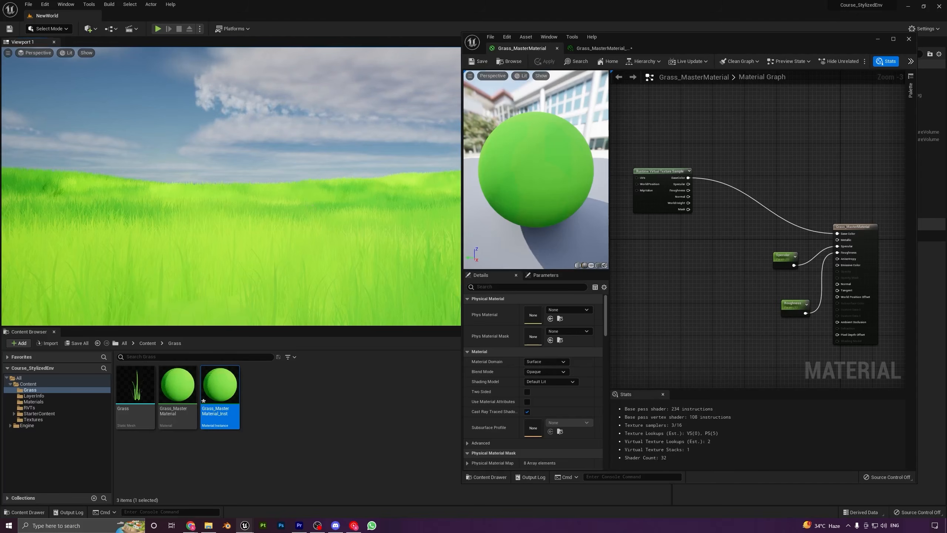
# Add a Constant4Vector node below the Runtime Virtual Texture Sample node in Grass_MasterMaterial
pyautogui.moveTo(307, 186); pyautogui.dragTo(306, 166, button='right')
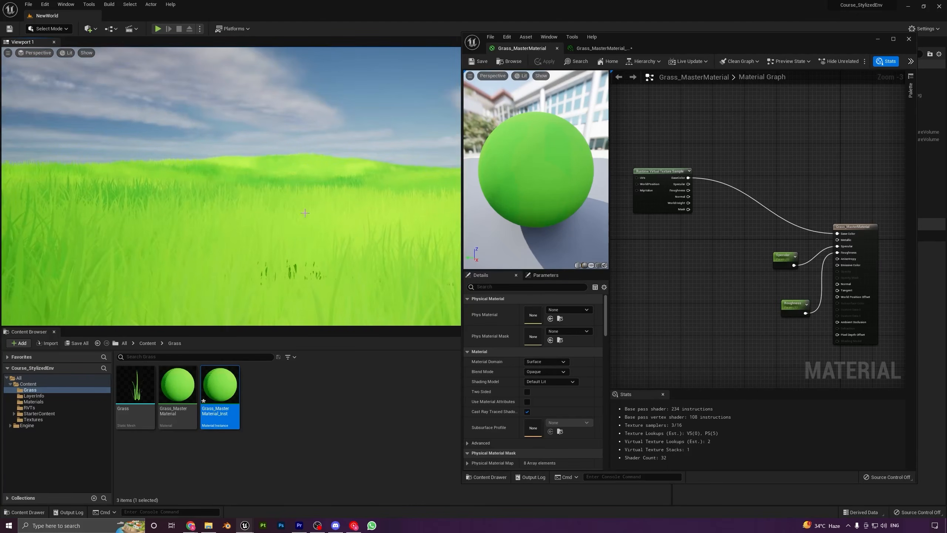
pyautogui.moveTo(304, 213); pyautogui.dragTo(312, 200, button='right')
pyautogui.moveTo(682, 247); pyautogui.dragTo(677, 247, button='right')
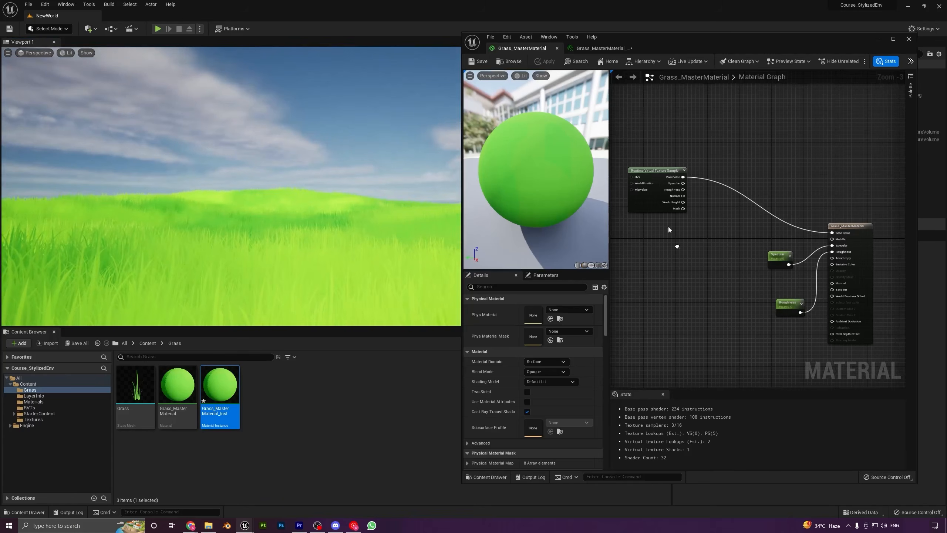
pyautogui.click(638, 237)
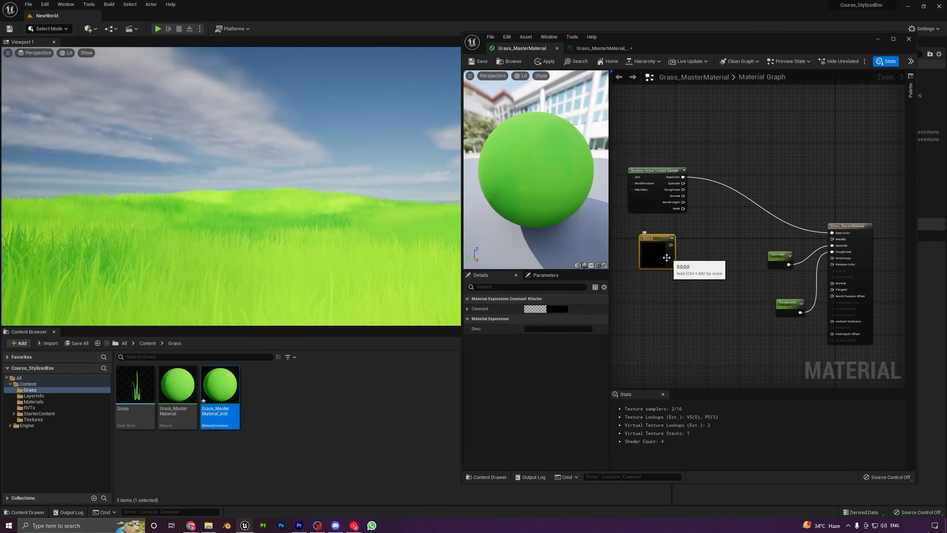
# Replace the Constant4Vector with a vector parameter node named TipColor below the Runtime Virtual Texture Sample node
pyautogui.press('Delete')
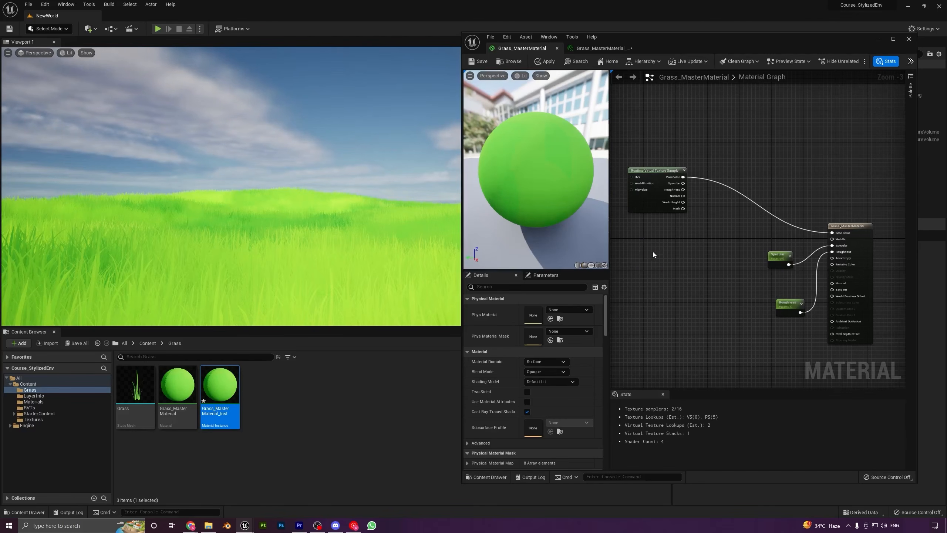
pyautogui.click(652, 242)
pyautogui.write('vvvvvvvvv')
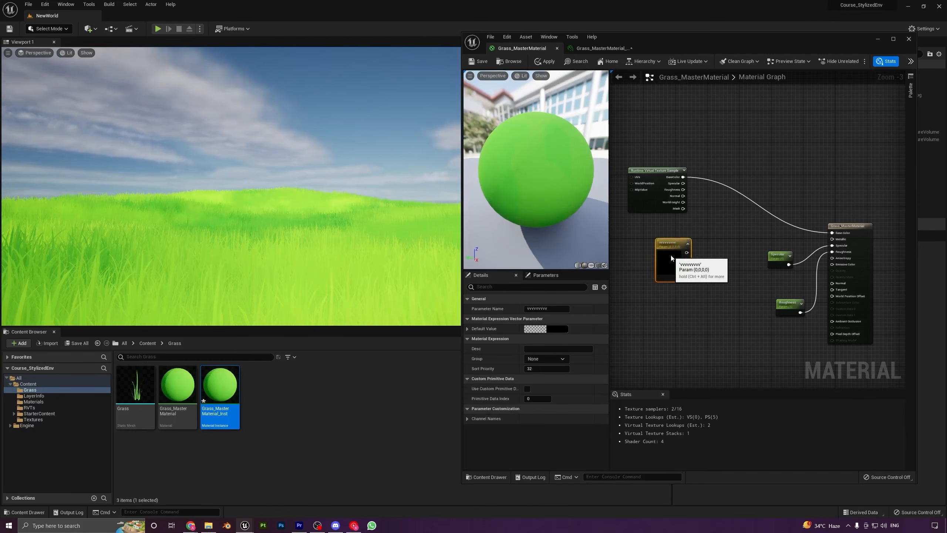
pyautogui.press('Return')
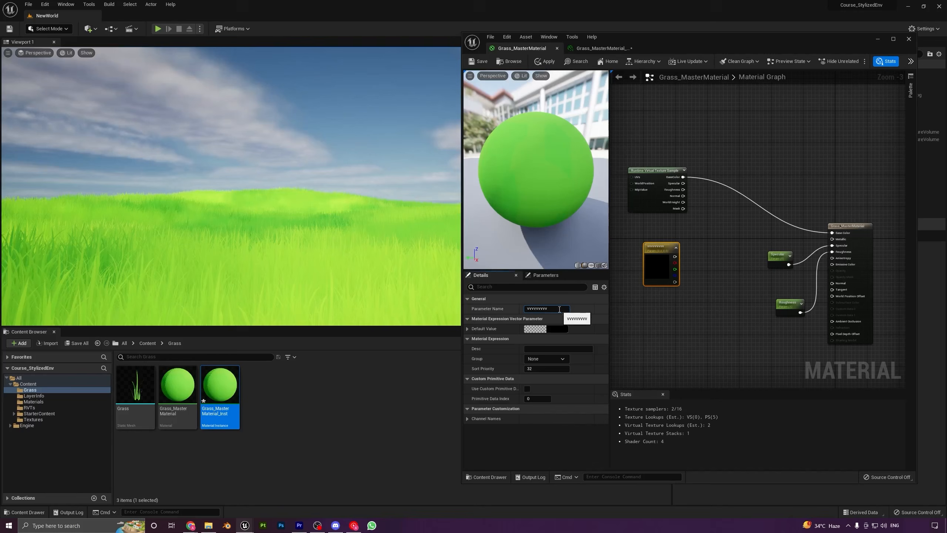
pyautogui.click(558, 309)
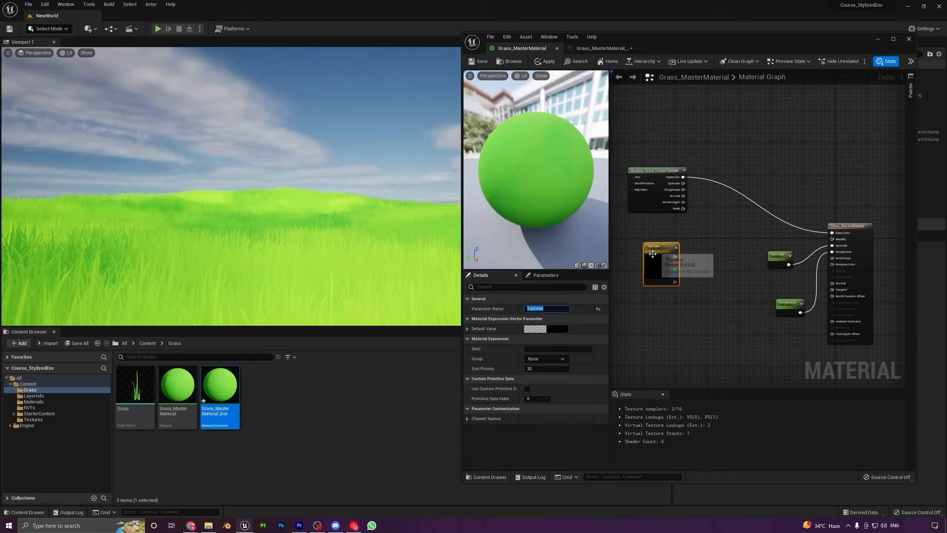
# Set TipColor's default value to a yellow-green, sRGB hex C5DF42FF, with alpha 1.0
pyautogui.click(557, 330)
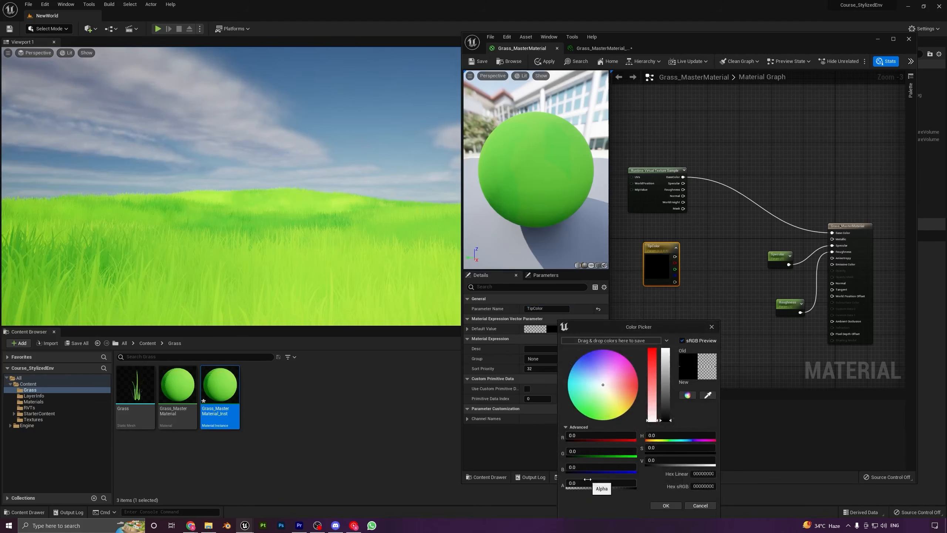
pyautogui.moveTo(587, 479); pyautogui.dragTo(636, 481)
pyautogui.moveTo(601, 401); pyautogui.dragTo(611, 414)
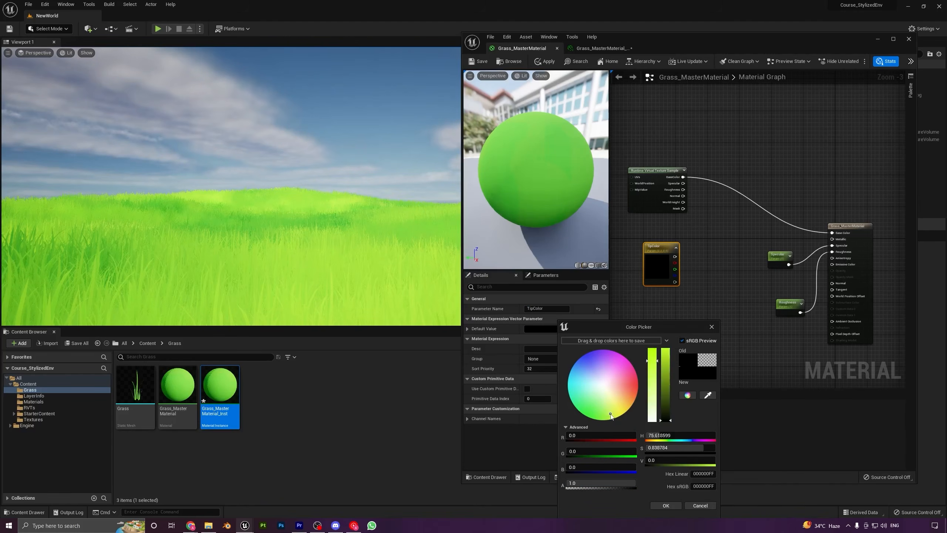
pyautogui.moveTo(667, 409); pyautogui.dragTo(653, 354)
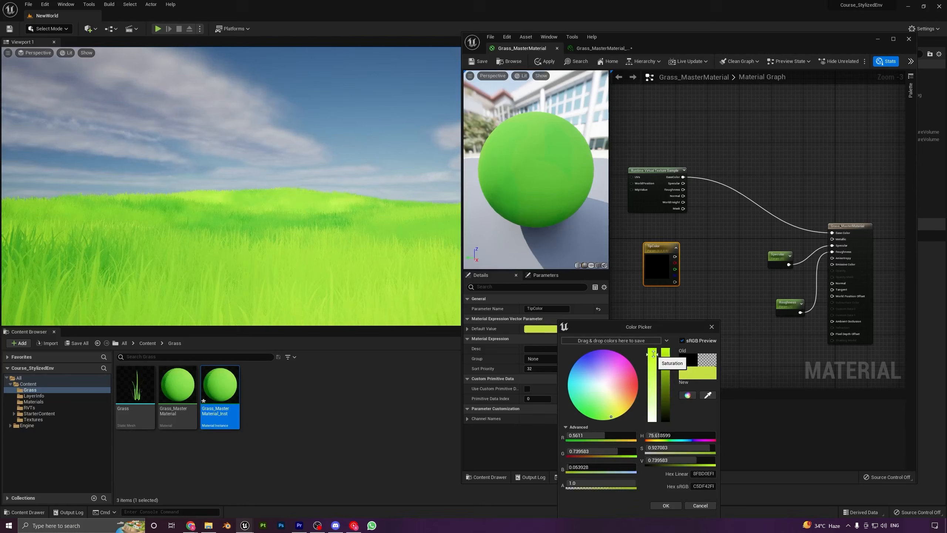
pyautogui.click(666, 505)
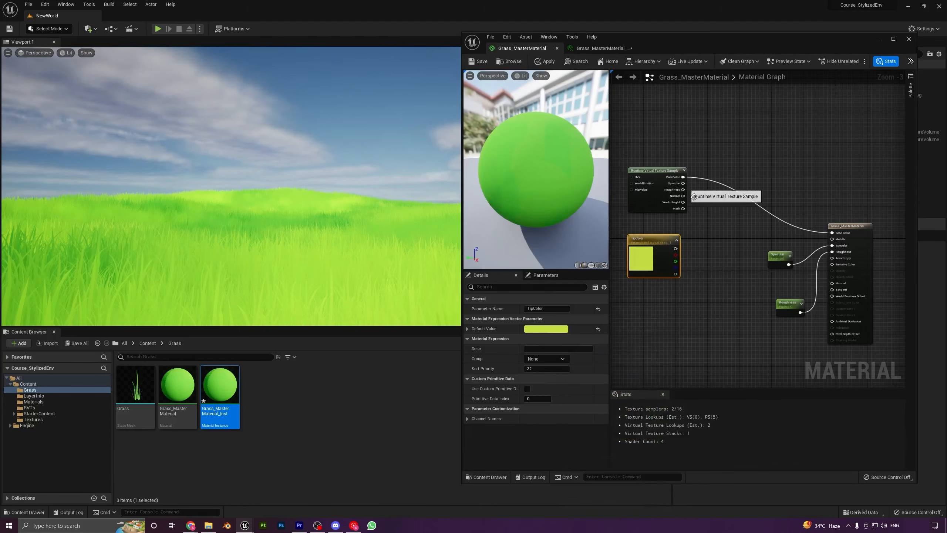
# Add a Lerp node with the virtual texture sample's BaseColor wired into A and TipColor into B
pyautogui.moveTo(683, 183); pyautogui.dragTo(711, 217)
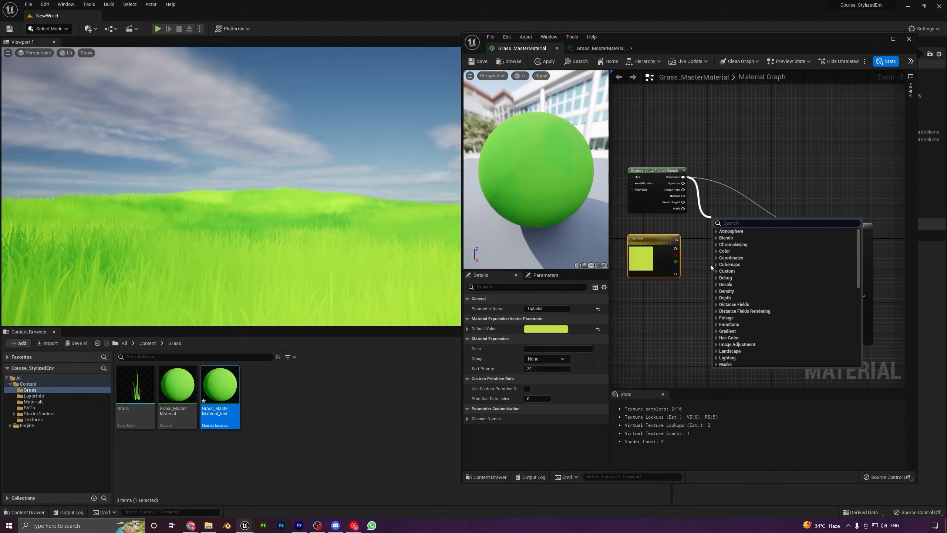
pyautogui.click(698, 223)
pyautogui.moveTo(683, 177); pyautogui.dragTo(697, 199)
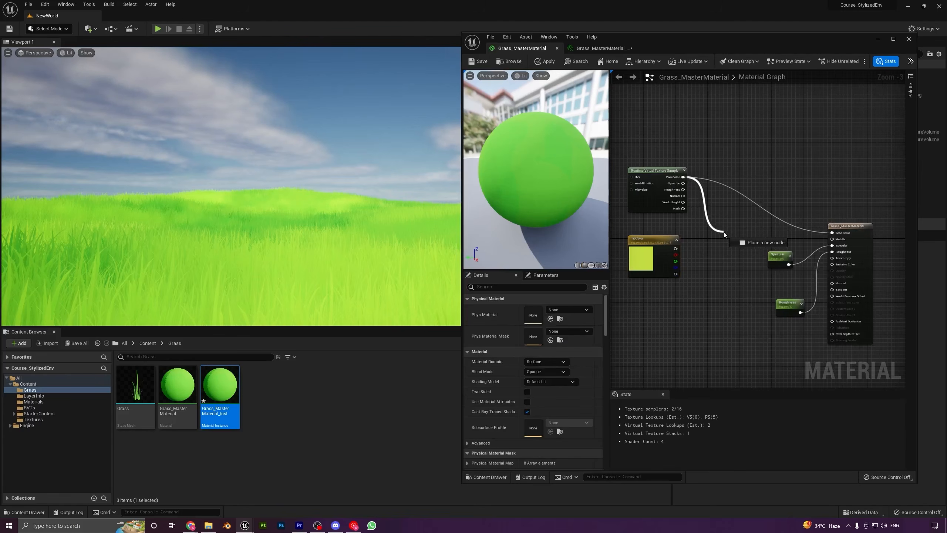
pyautogui.moveTo(724, 232); pyautogui.dragTo(723, 231)
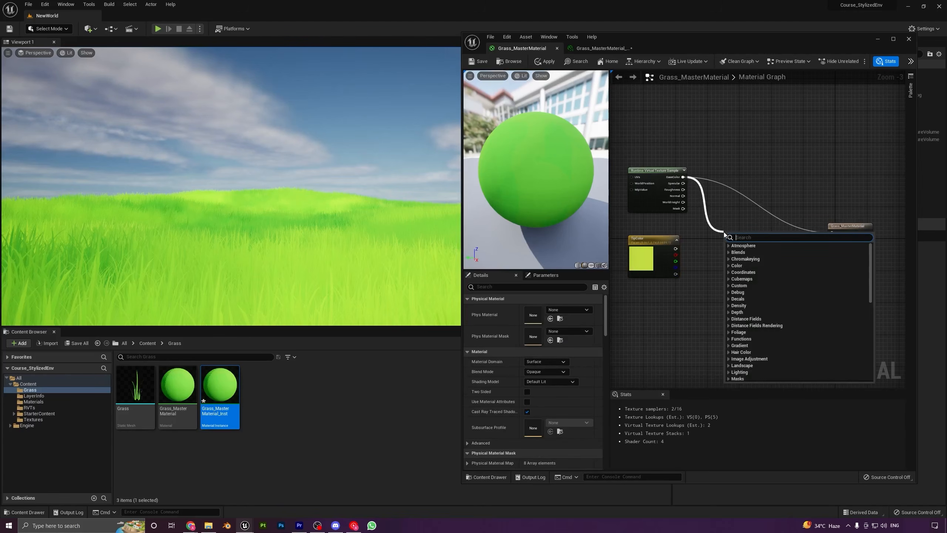
pyautogui.write('lerp')
pyautogui.press('Return')
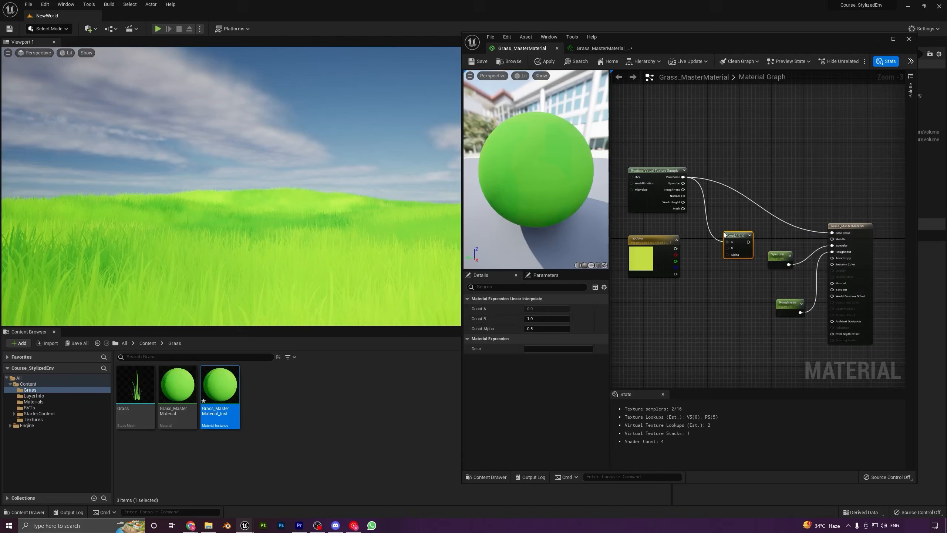
pyautogui.moveTo(675, 251); pyautogui.dragTo(729, 249)
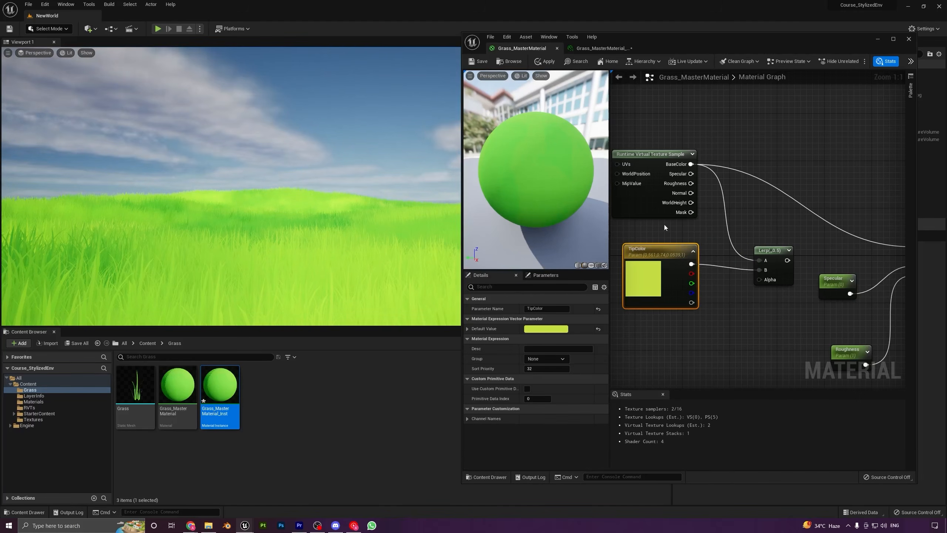
# Reposition the Runtime Virtual Texture Sample and TipColor nodes neatly beside the Lerp node
pyautogui.moveTo(650, 201); pyautogui.dragTo(672, 200)
pyautogui.moveTo(674, 160); pyautogui.dragTo(669, 159)
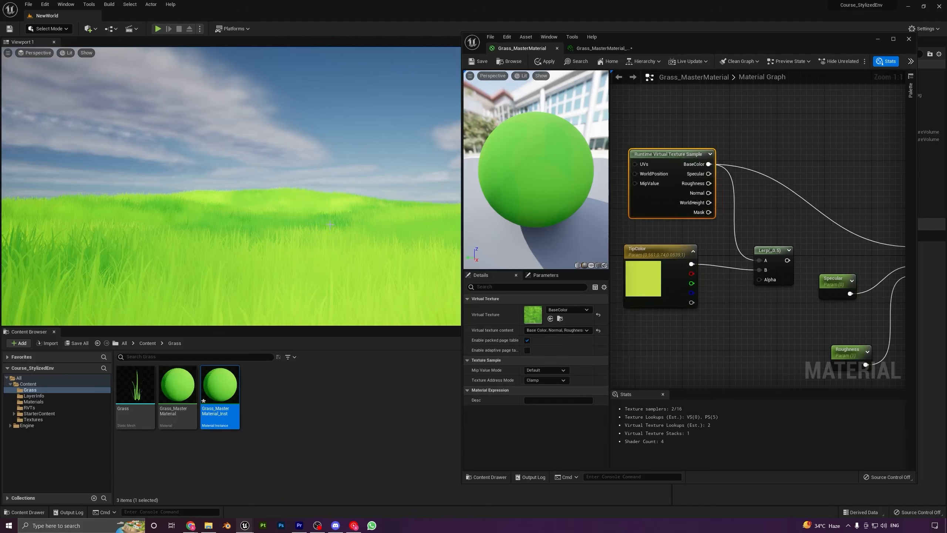
pyautogui.moveTo(642, 264); pyautogui.dragTo(653, 257)
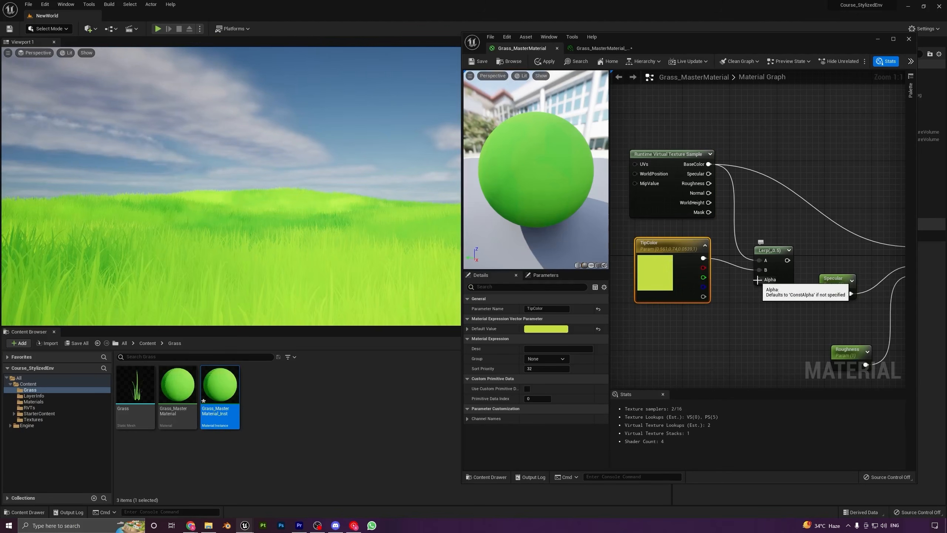
pyautogui.moveTo(759, 279); pyautogui.dragTo(745, 307)
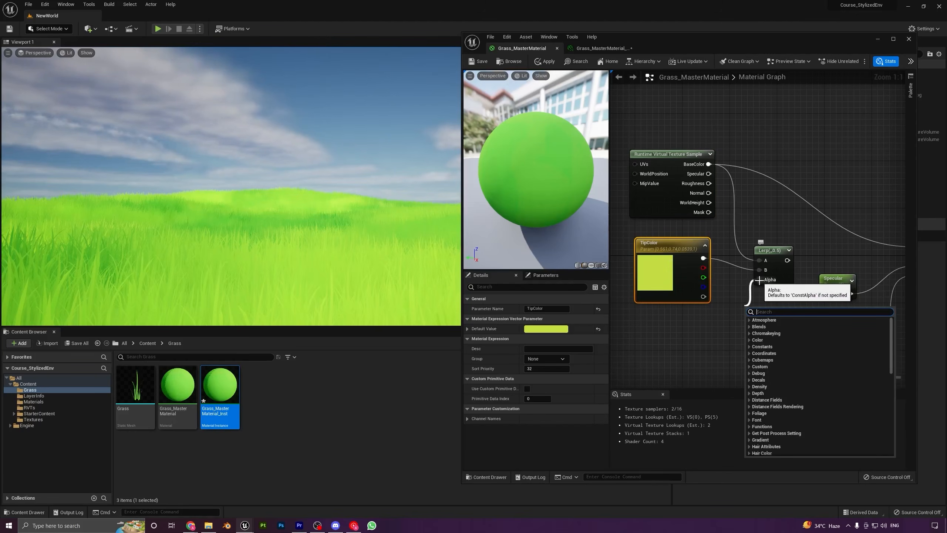
pyautogui.press('Escape')
pyautogui.moveTo(649, 207); pyautogui.dragTo(656, 194)
pyautogui.moveTo(664, 266)
pyautogui.mouseDown()
pyautogui.moveTo(688, 266)
pyautogui.moveTo(658, 260)
pyautogui.mouseUp()
pyautogui.moveTo(751, 298); pyautogui.dragTo(763, 236, button='right')
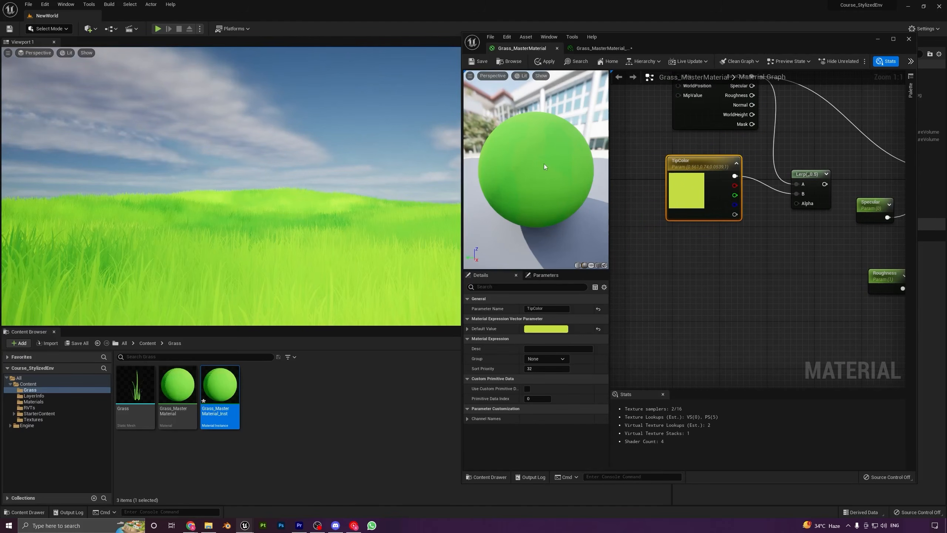
# Switch the material preview mesh to a plane, trying the other primitive shapes too, and view it from the front
pyautogui.click(591, 266)
pyautogui.moveTo(526, 164); pyautogui.dragTo(481, 152)
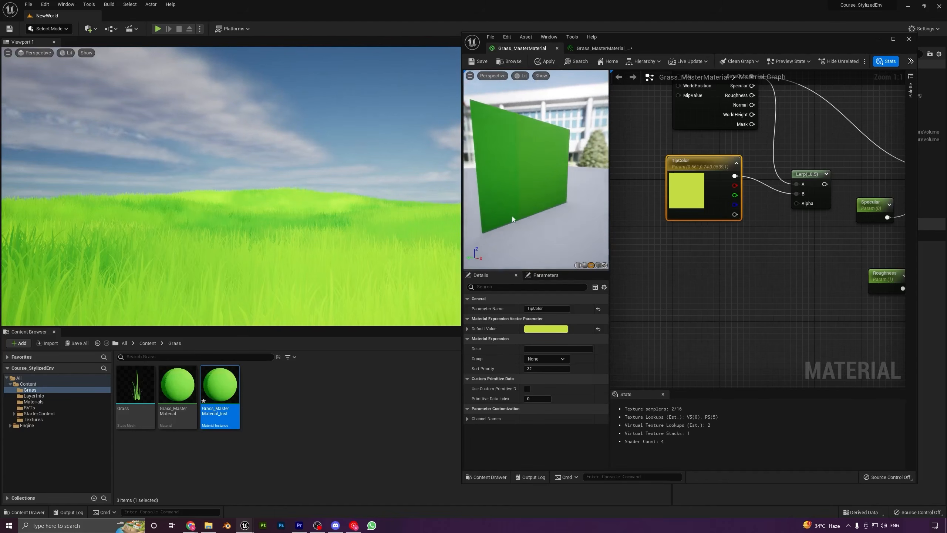
pyautogui.click(584, 265)
pyautogui.click(577, 265)
pyautogui.click(591, 265)
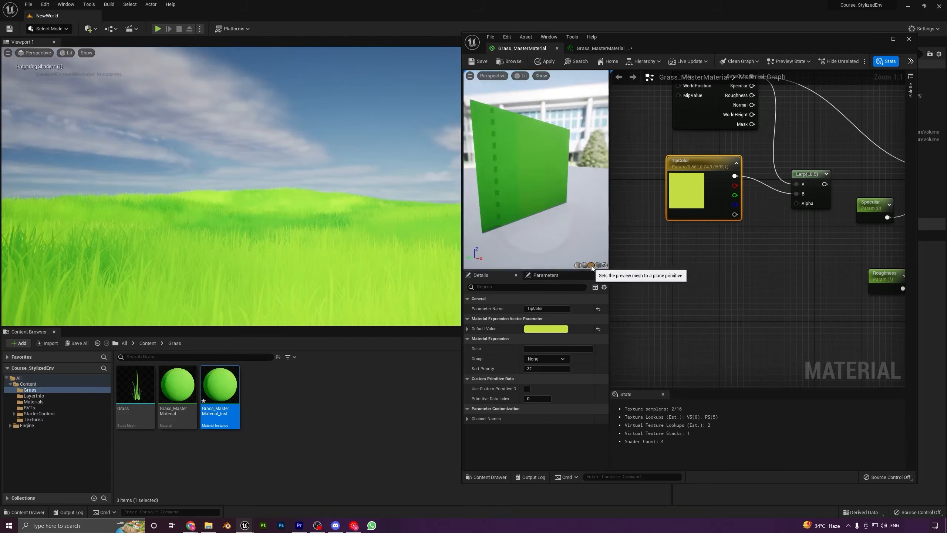
pyautogui.moveTo(535, 176)
pyautogui.mouseDown()
pyautogui.moveTo(518, 171)
pyautogui.moveTo(548, 168)
pyautogui.moveTo(492, 159)
pyautogui.moveTo(528, 168)
pyautogui.mouseUp()
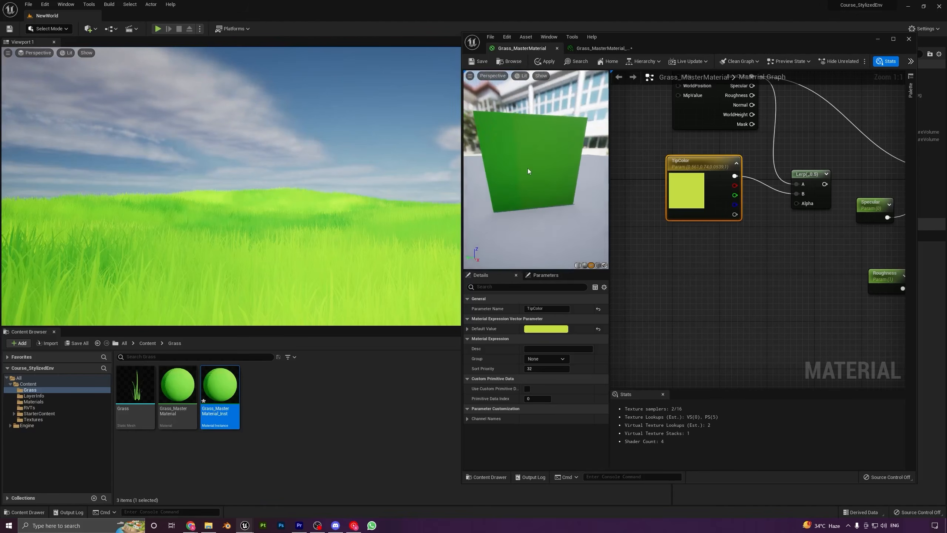
# Add a LinearGradient node and place it below the TipColor node
pyautogui.rightClick(654, 269)
pyautogui.write('linear')
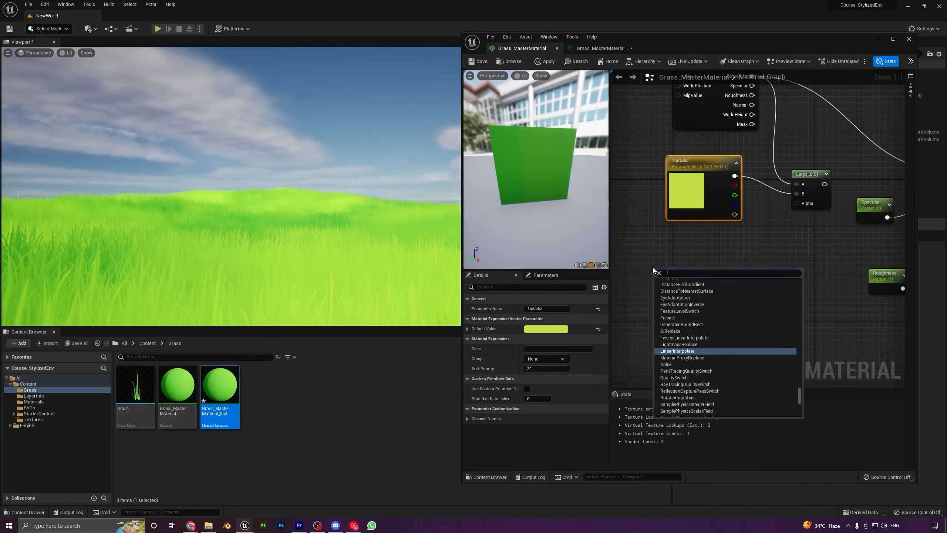
pyautogui.press('Up')
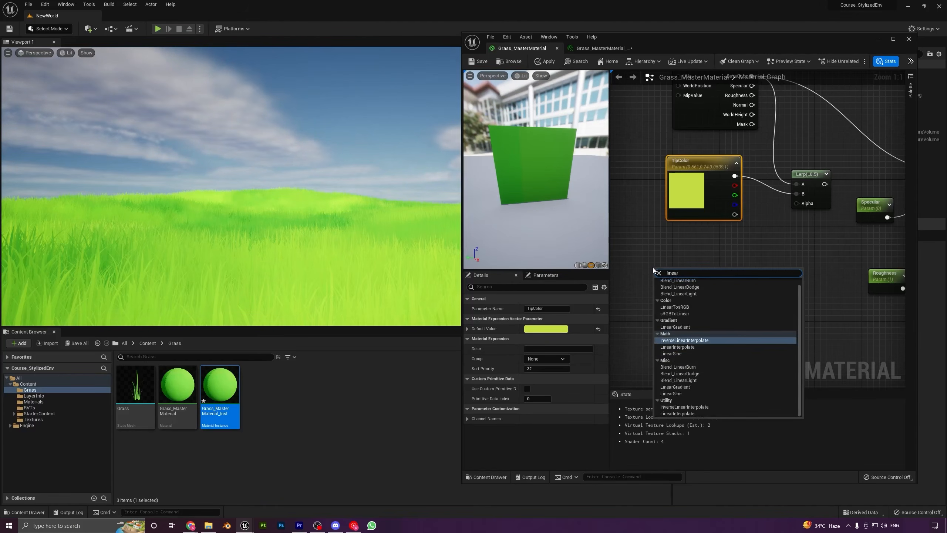
pyautogui.press('Up')
pyautogui.press('Up')
pyautogui.press('Down')
pyautogui.press('Return')
pyautogui.moveTo(653, 269); pyautogui.dragTo(608, 229)
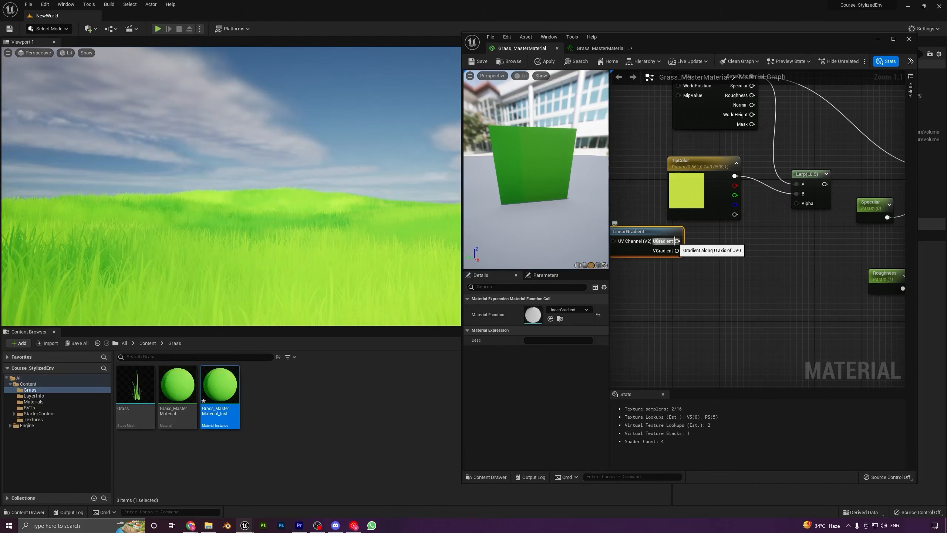
# Add a Multiply node fed by the LinearGradient's VGradient output into A and place it beneath the Lerp node's inputs
pyautogui.moveTo(678, 251)
pyautogui.mouseDown()
pyautogui.moveTo(744, 281)
pyautogui.moveTo(685, 254)
pyautogui.mouseUp()
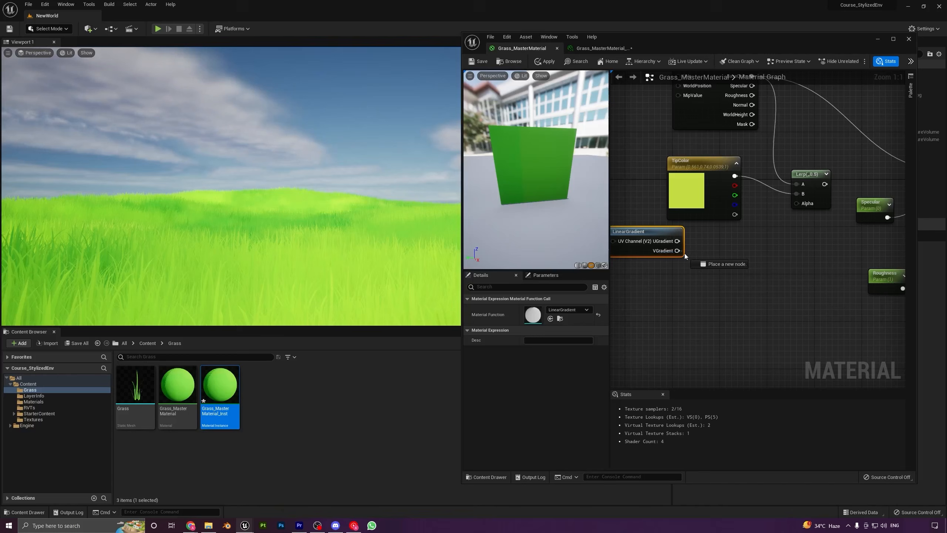
pyautogui.moveTo(737, 272); pyautogui.dragTo(737, 272)
pyautogui.click(535, 145)
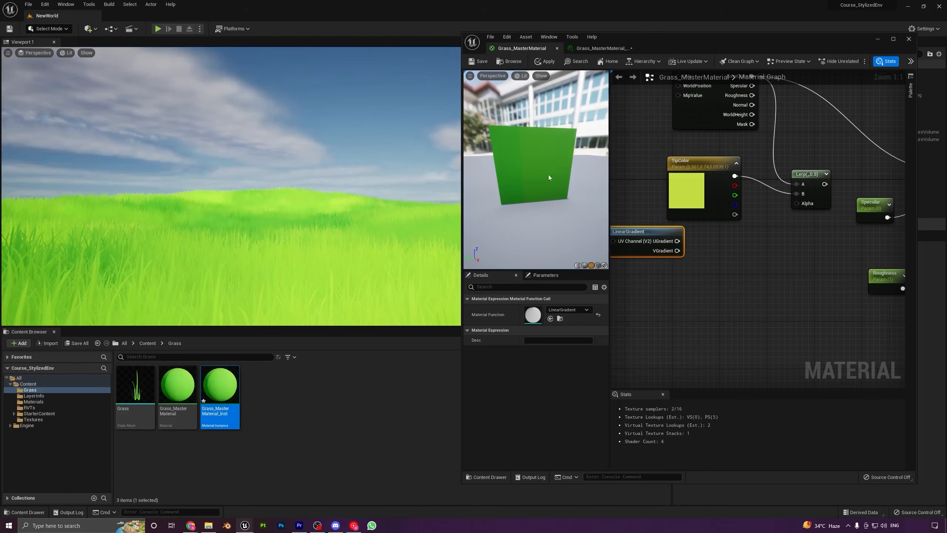
pyautogui.moveTo(347, 225)
pyautogui.mouseDown(button='right')
pyautogui.moveTo(347, 236)
pyautogui.moveTo(334, 237)
pyautogui.moveTo(346, 216)
pyautogui.mouseUp(button='right')
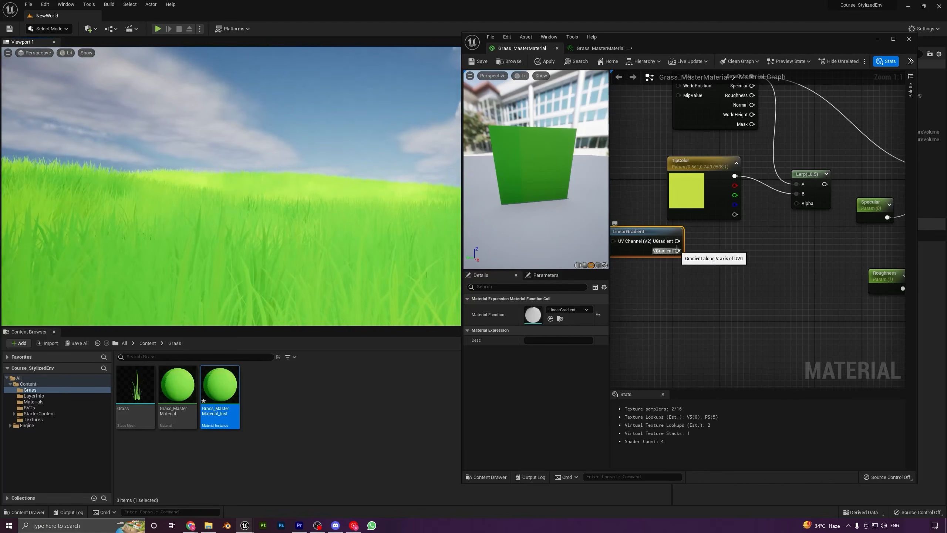
pyautogui.moveTo(677, 250); pyautogui.dragTo(730, 283)
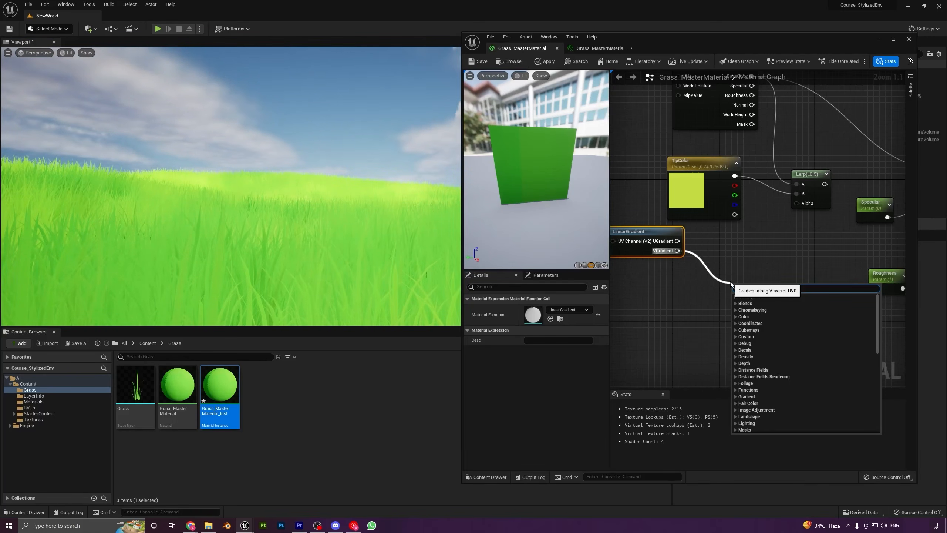
pyautogui.write('multiply')
pyautogui.press('Return')
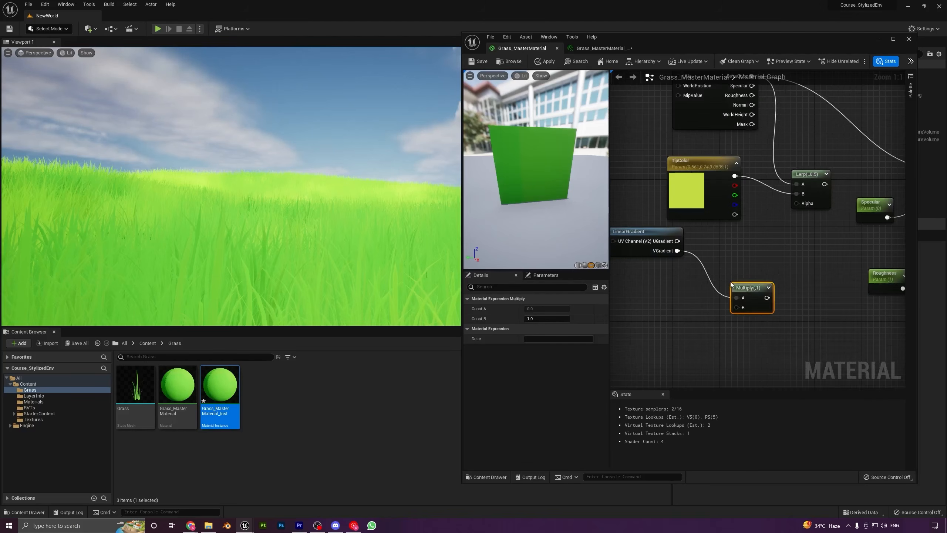
pyautogui.moveTo(742, 287); pyautogui.dragTo(743, 255)
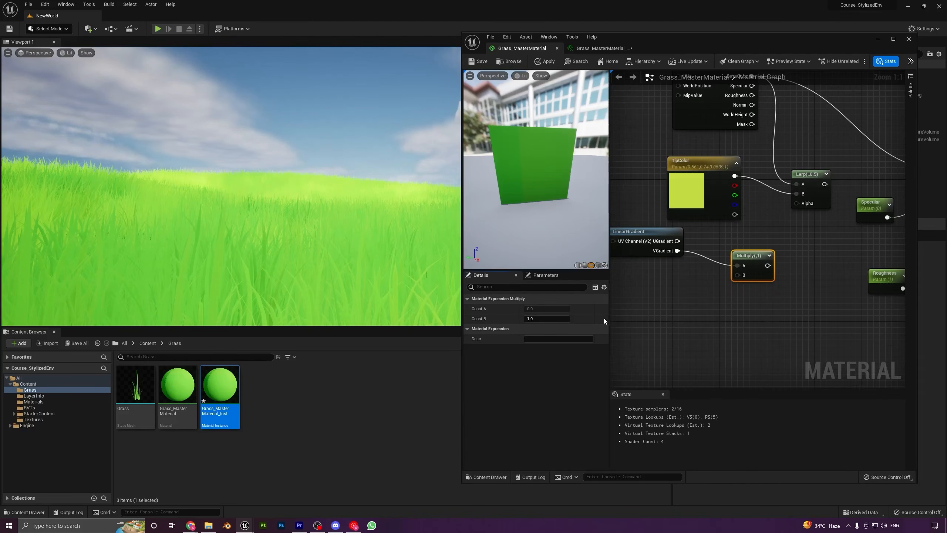
# Add a Constant node wired into the Multiply node's B input and convert it to a parameter
pyautogui.click(653, 309)
pyautogui.moveTo(666, 313); pyautogui.dragTo(738, 276)
pyautogui.rightClick(665, 309)
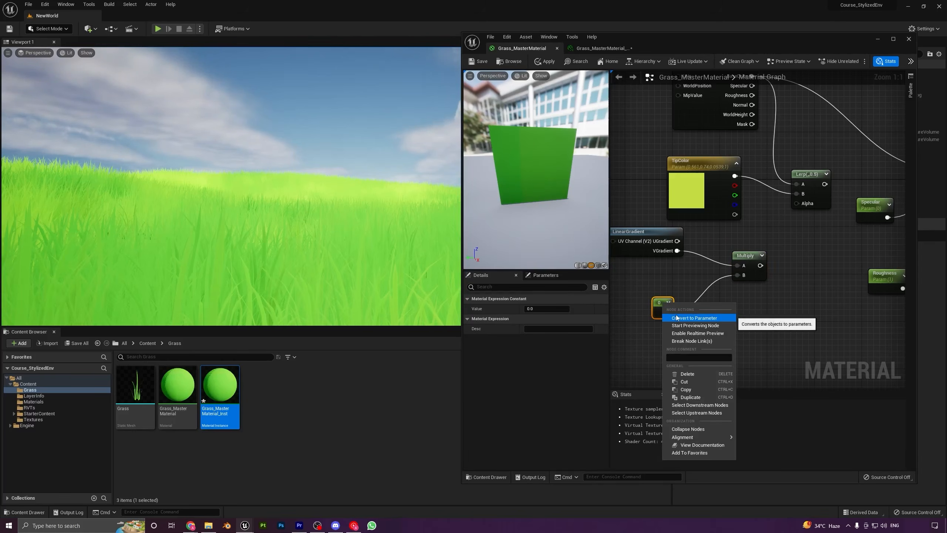
pyautogui.click(673, 317)
# Name the parameter GradientStrength with a default value of 0.3, and tidy its position and that of the LinearGradient node
pyautogui.write('G')
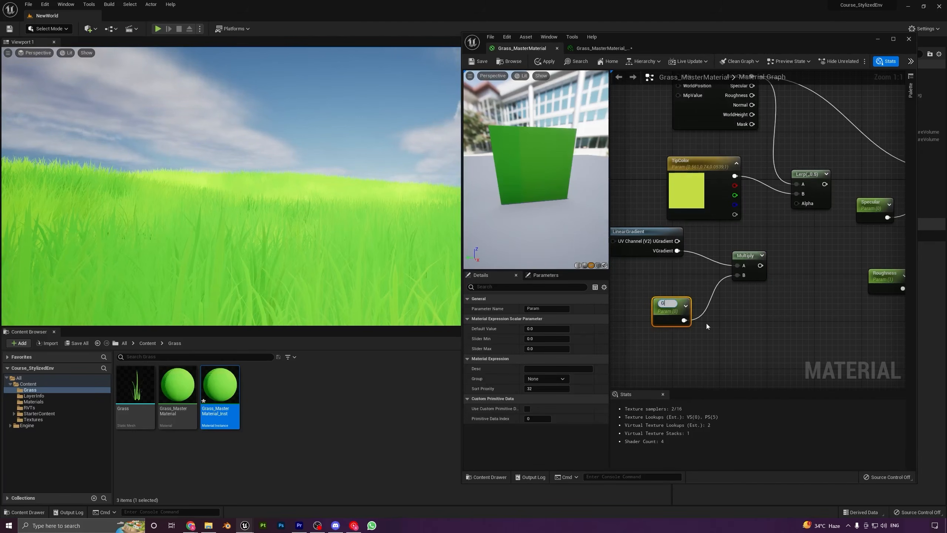
pyautogui.write('radientStreng')
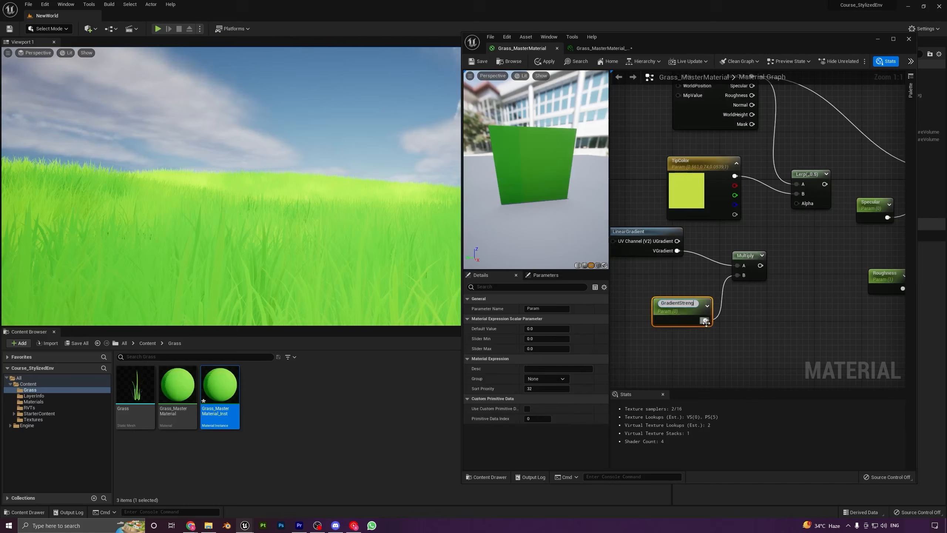
pyautogui.write('th')
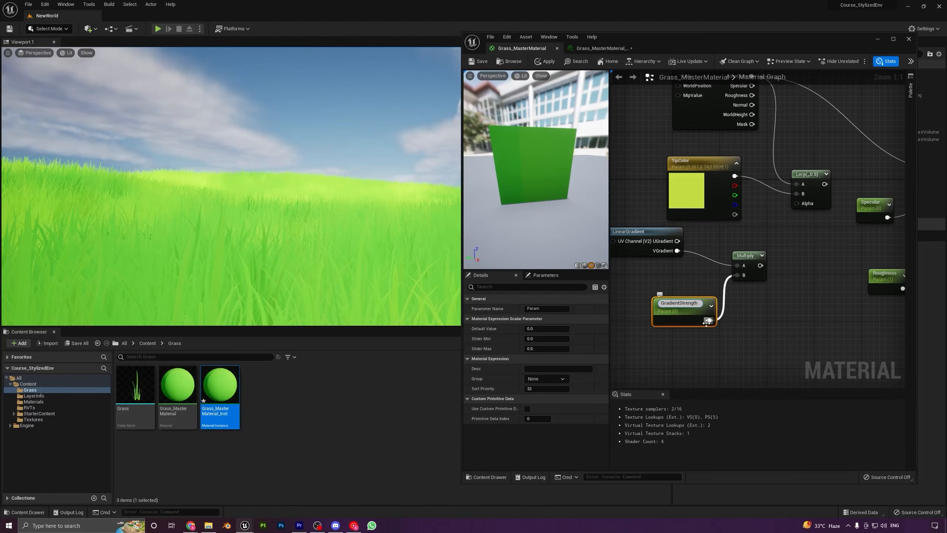
pyautogui.press('Return')
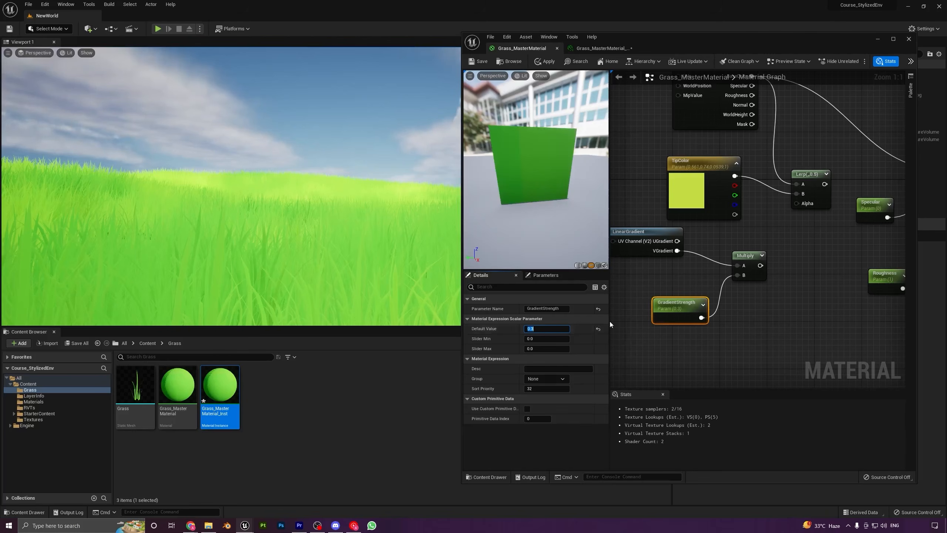
pyautogui.moveTo(674, 306); pyautogui.dragTo(659, 294)
pyautogui.moveTo(643, 234); pyautogui.dragTo(655, 239)
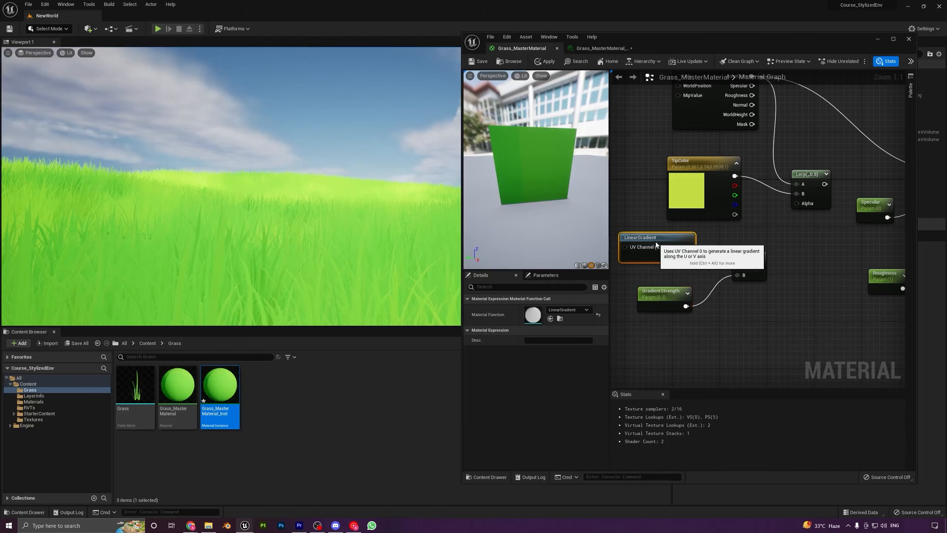
# Align the Multiply node with the LinearGradient node and preview its output on the preview mesh
pyautogui.moveTo(750, 265); pyautogui.dragTo(750, 253)
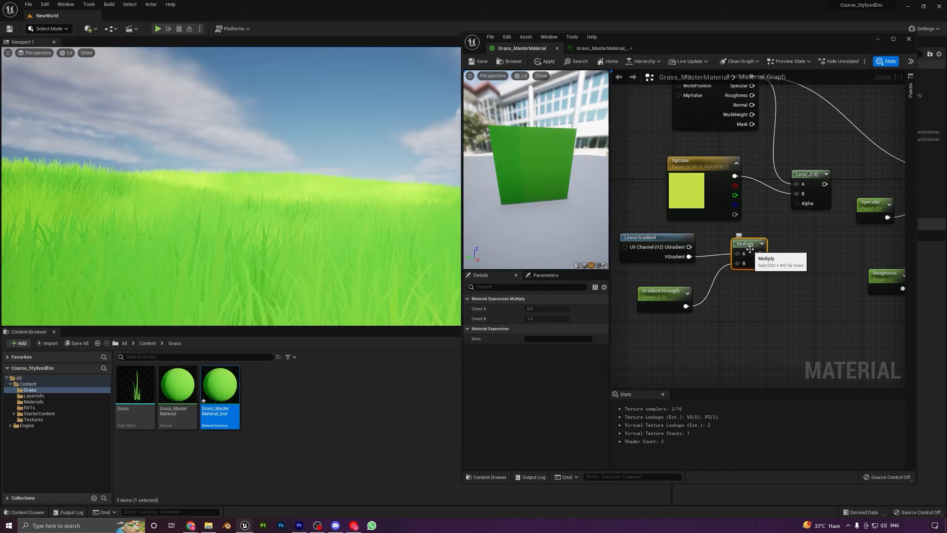
pyautogui.rightClick(750, 250)
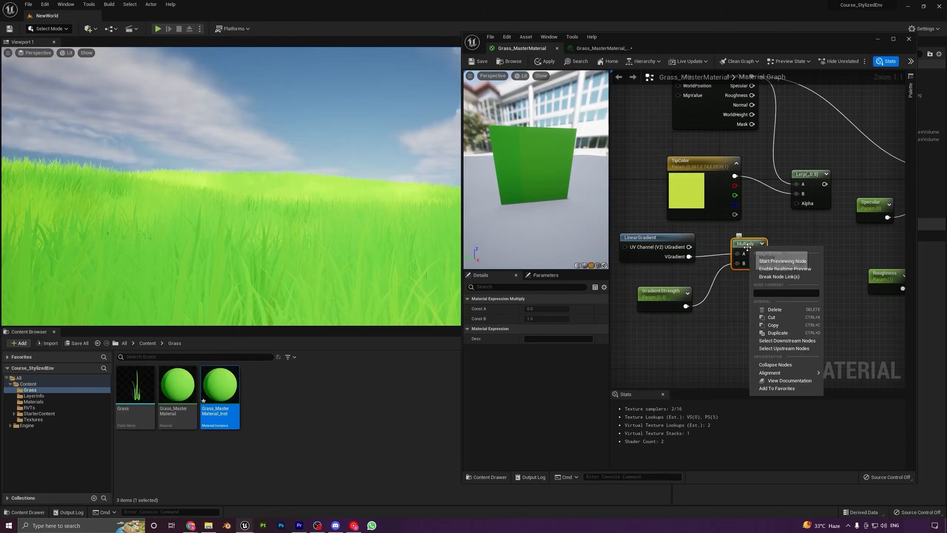
pyautogui.click(778, 262)
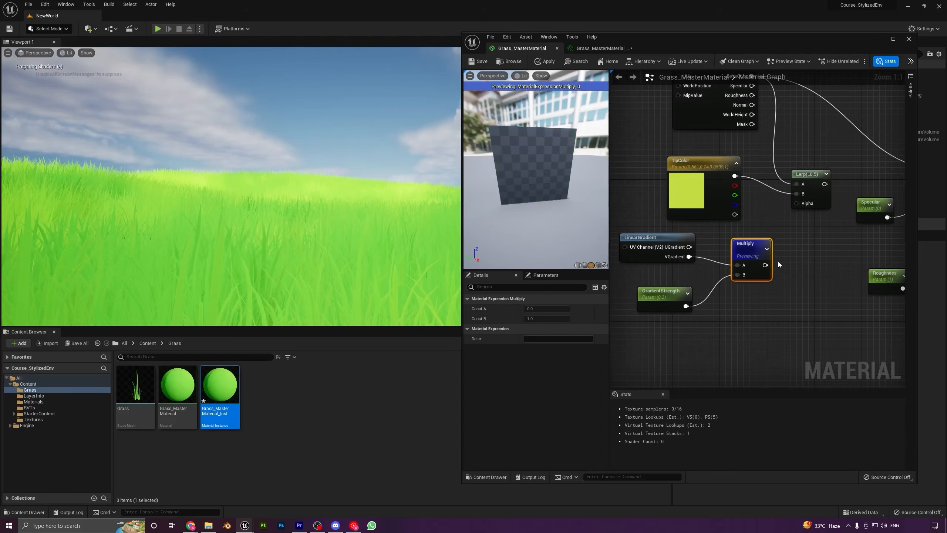
pyautogui.moveTo(550, 177); pyautogui.dragTo(537, 157)
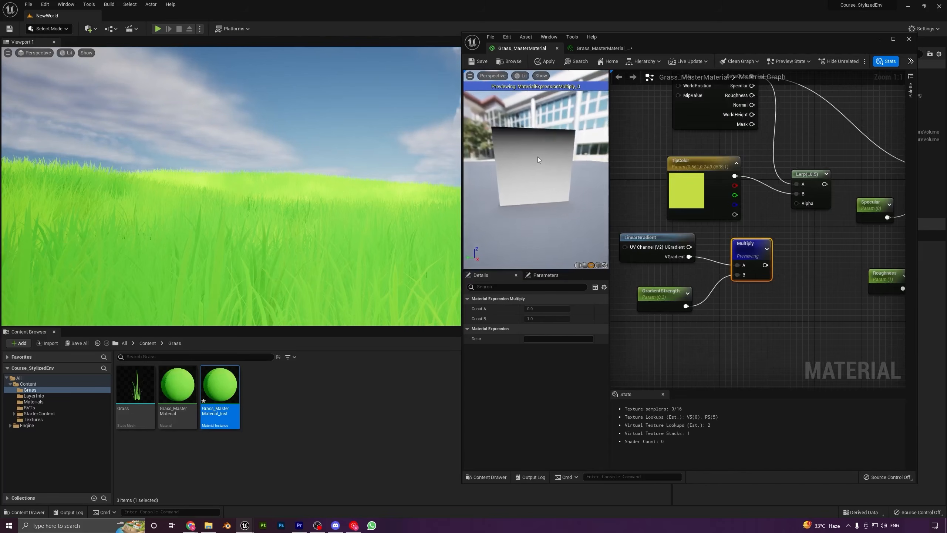
# Try GradientStrength default values from near 0 up to about 1.0, ending at about 0.76, to compare the previewed gradient
pyautogui.click(660, 294)
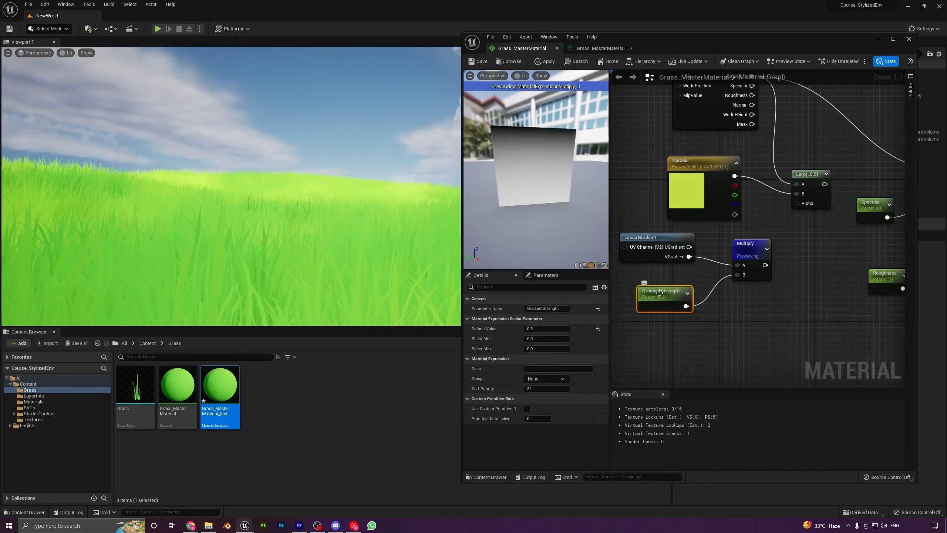
pyautogui.moveTo(547, 329)
pyautogui.mouseDown()
pyautogui.moveTo(582, 328)
pyautogui.moveTo(535, 328)
pyautogui.moveTo(547, 329)
pyautogui.mouseUp()
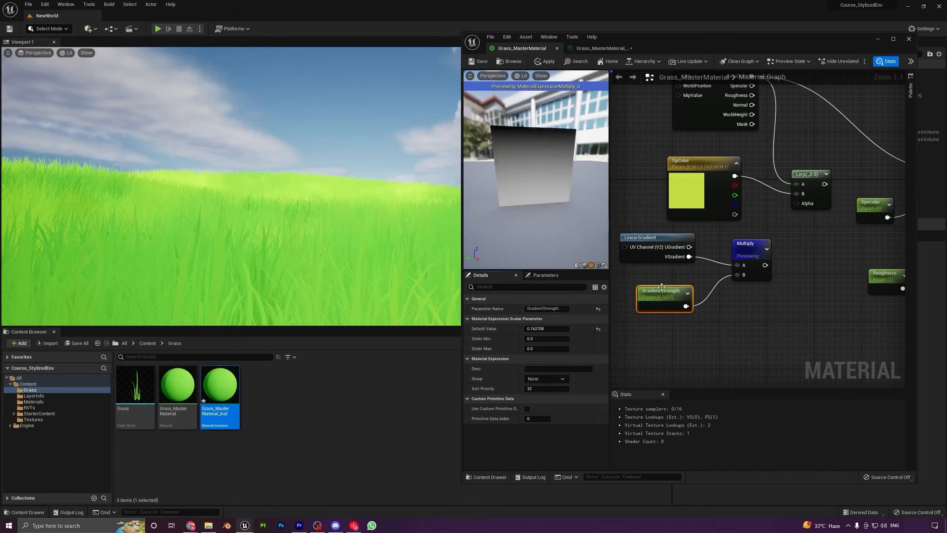
pyautogui.moveTo(661, 295); pyautogui.dragTo(650, 295)
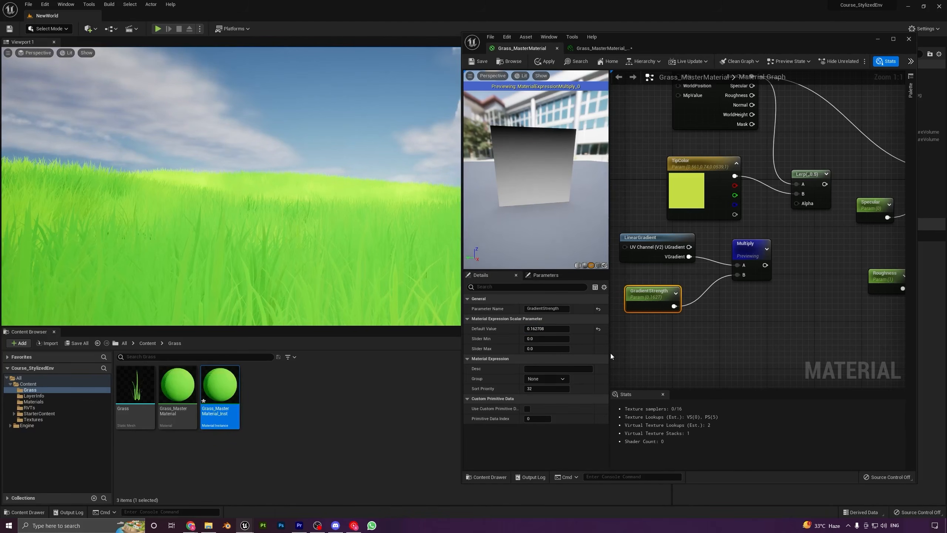
pyautogui.moveTo(543, 329); pyautogui.dragTo(537, 329)
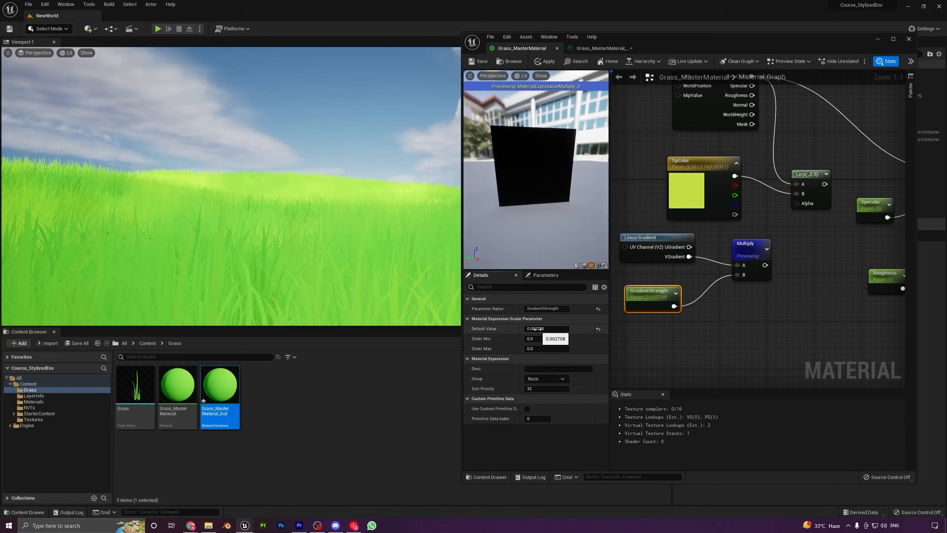
pyautogui.press('Return')
pyautogui.moveTo(541, 329); pyautogui.dragTo(540, 328)
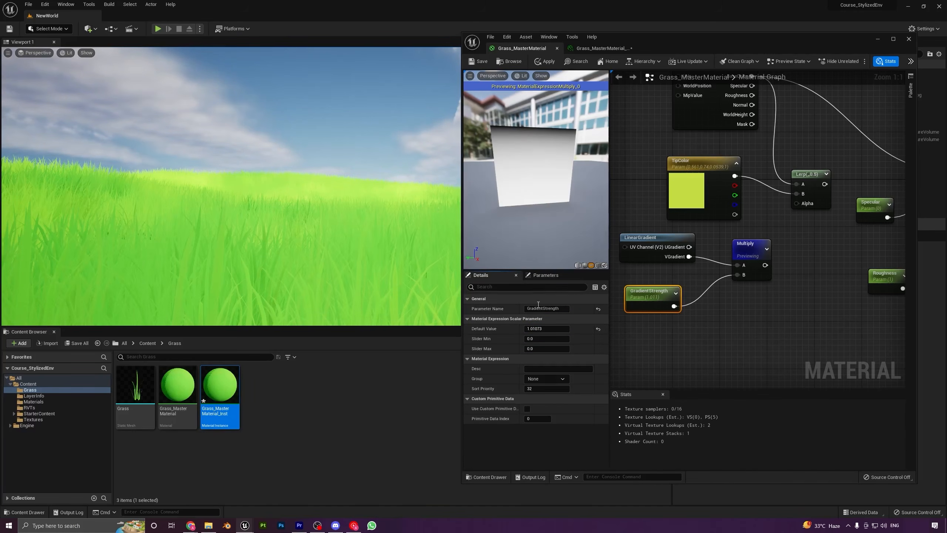
pyautogui.moveTo(536, 328); pyautogui.dragTo(538, 328)
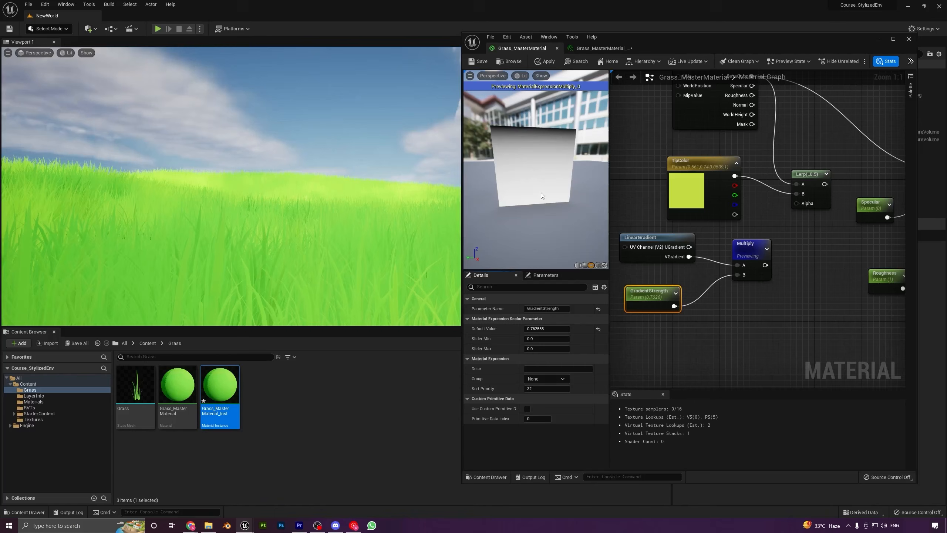
# Insert a 1-x node between the LinearGradient's VGradient output and the Multiply node's A input
pyautogui.moveTo(673, 259)
pyautogui.mouseDown()
pyautogui.moveTo(649, 248)
pyautogui.moveTo(669, 250)
pyautogui.moveTo(682, 267)
pyautogui.mouseUp()
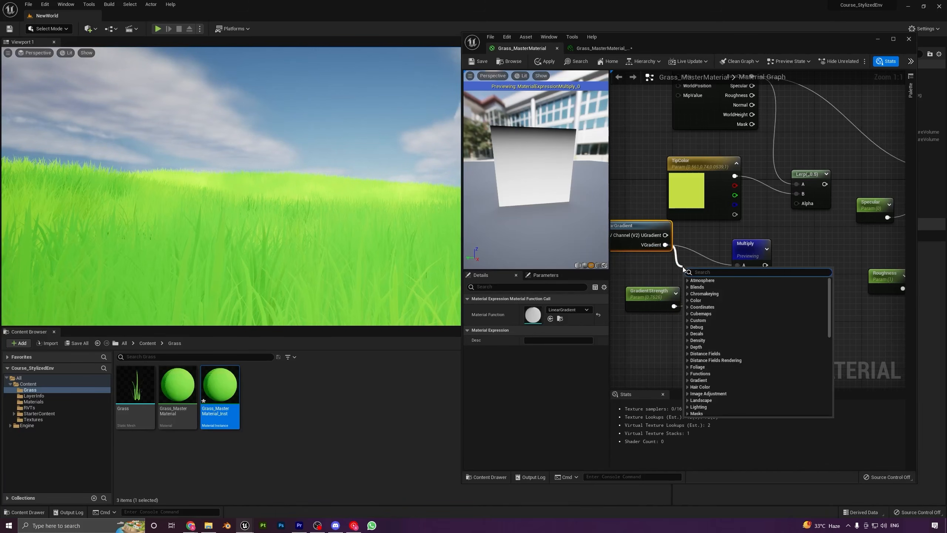
pyautogui.write('1-')
pyautogui.press('Return')
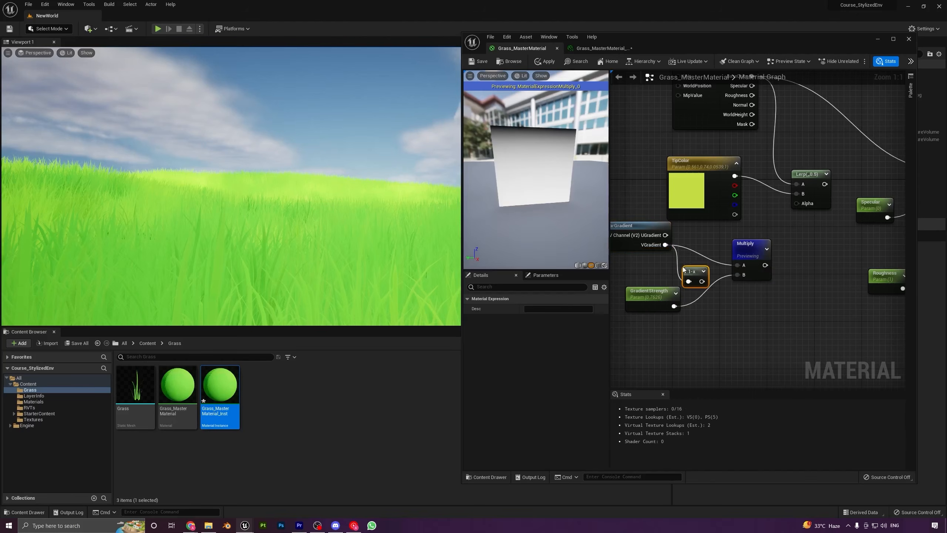
pyautogui.moveTo(702, 281); pyautogui.dragTo(706, 248)
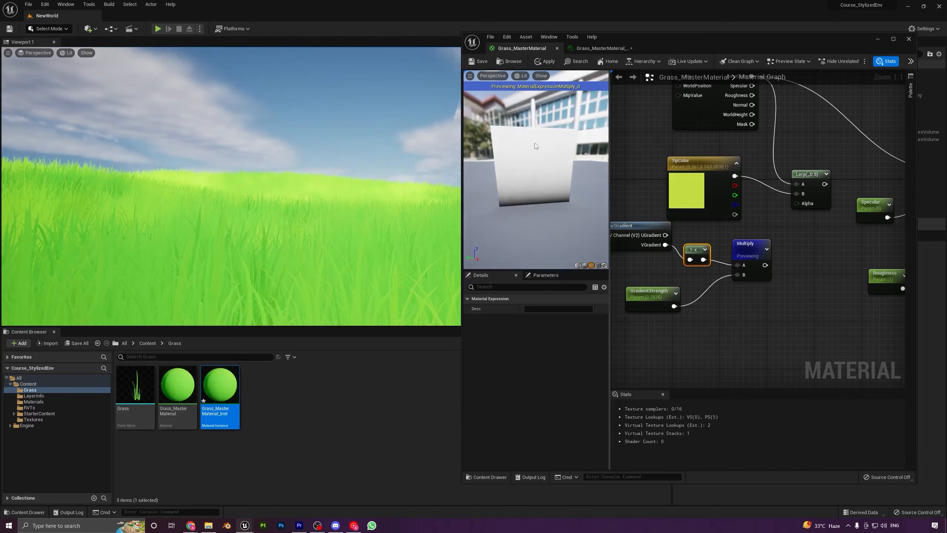
# Connect the Multiply node's output to the Lerp node's Alpha input
pyautogui.moveTo(712, 330); pyautogui.dragTo(685, 356, button='right')
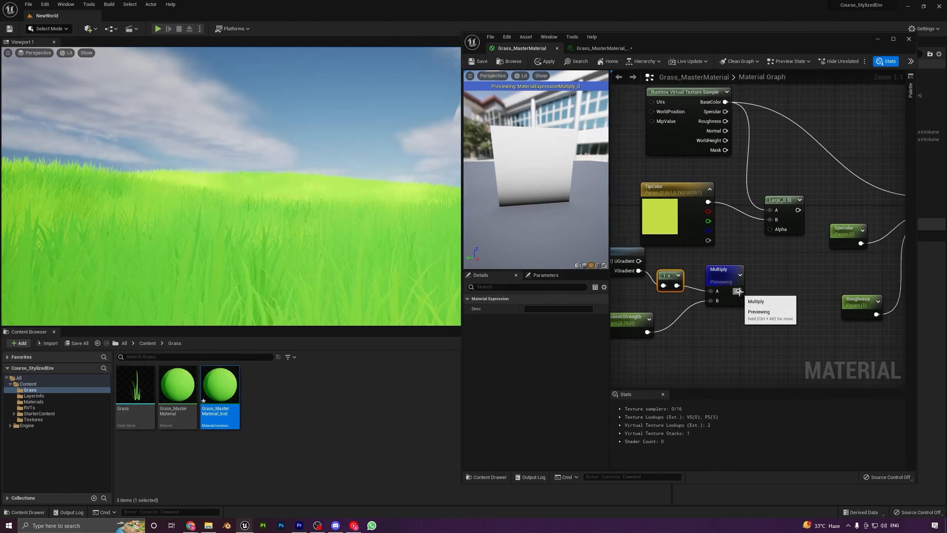
pyautogui.moveTo(738, 291); pyautogui.dragTo(769, 233)
pyautogui.click(792, 245)
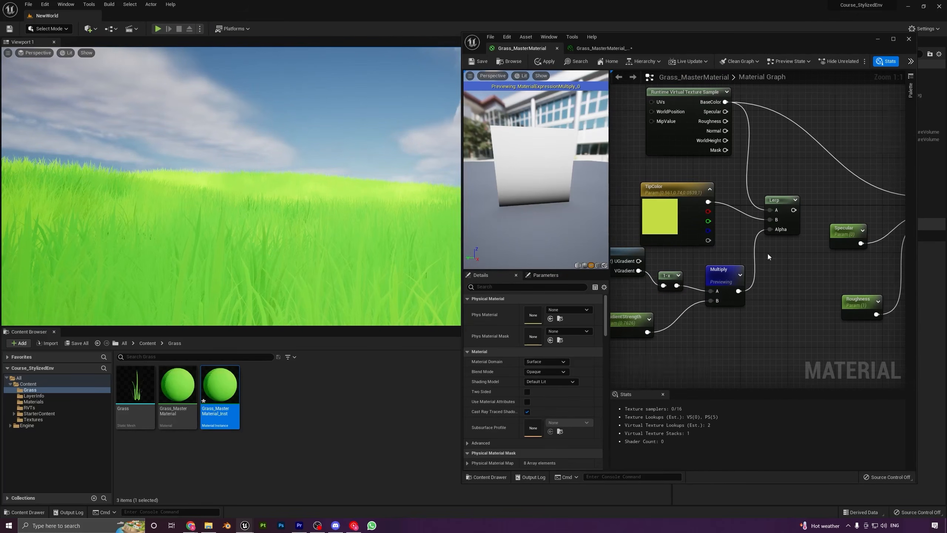
# Stop previewing the Multiply node so the preview mesh shows the full material
pyautogui.moveTo(767, 253); pyautogui.dragTo(742, 246, button='right')
pyautogui.rightClick(786, 266)
pyautogui.press('Escape')
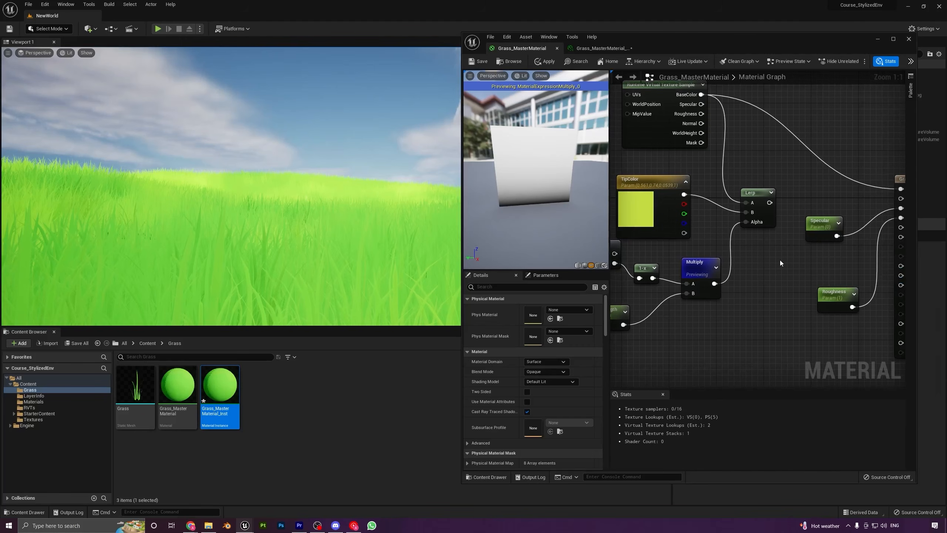
pyautogui.click(702, 262)
pyautogui.rightClick(693, 260)
pyautogui.click(710, 280)
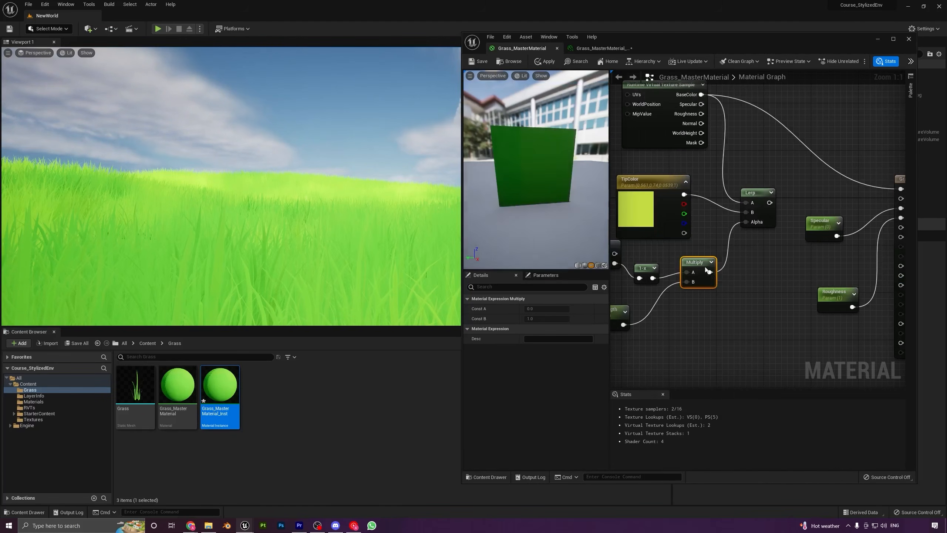
# Connect the Lerp node's output to the material's Base Color input
pyautogui.moveTo(764, 220); pyautogui.dragTo(897, 189)
pyautogui.moveTo(737, 234); pyautogui.dragTo(820, 253, button='right')
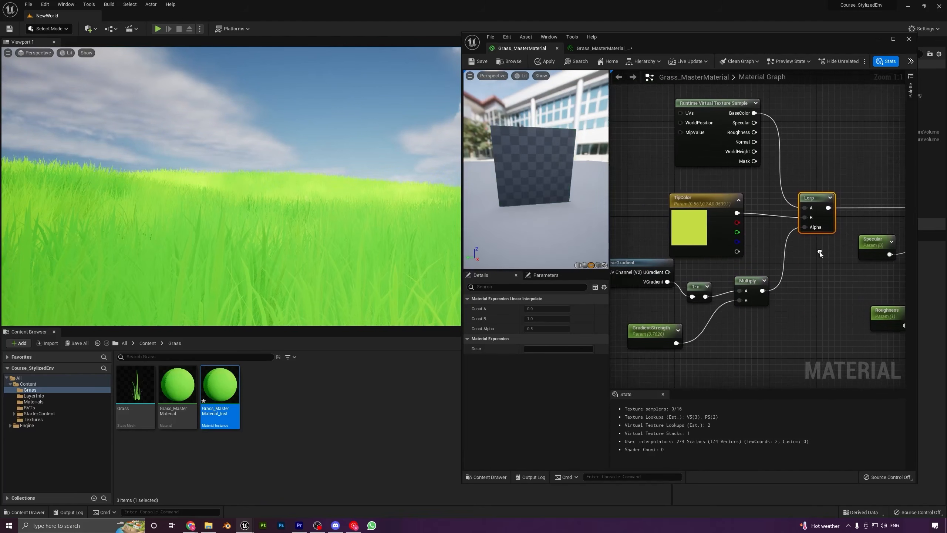
pyautogui.moveTo(717, 227); pyautogui.dragTo(718, 209)
pyautogui.moveTo(834, 261); pyautogui.dragTo(812, 257, button='right')
# Test the tip gradient on the preview mesh with GradientStrength defaults of about 0.1 and then well above 1
pyautogui.click(666, 319)
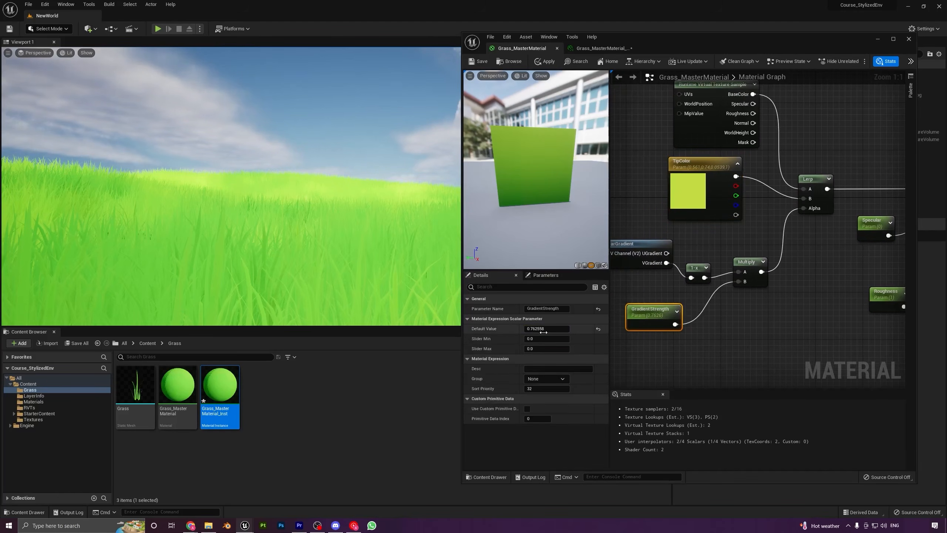
pyautogui.moveTo(544, 329)
pyautogui.mouseDown()
pyautogui.moveTo(530, 328)
pyautogui.moveTo(548, 329)
pyautogui.mouseUp()
pyautogui.moveTo(699, 127); pyautogui.dragTo(686, 124)
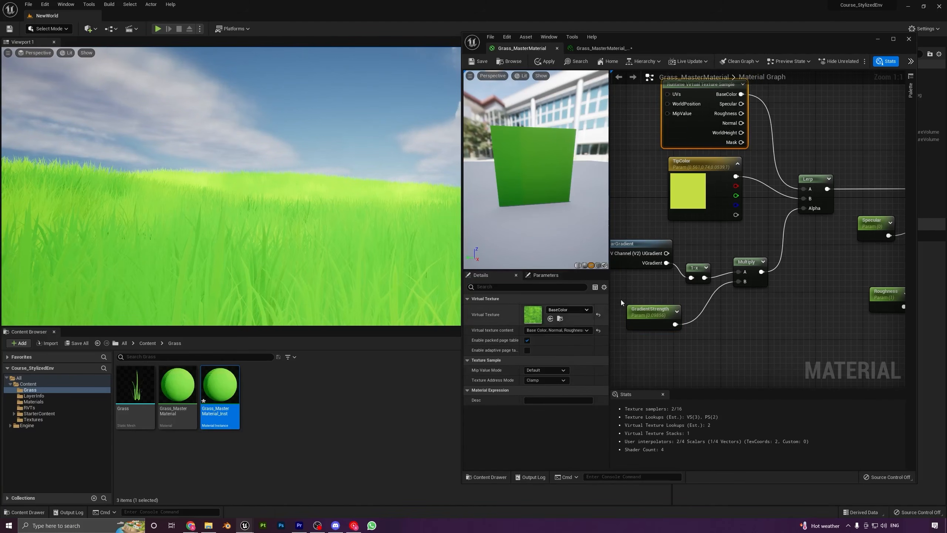
pyautogui.click(652, 311)
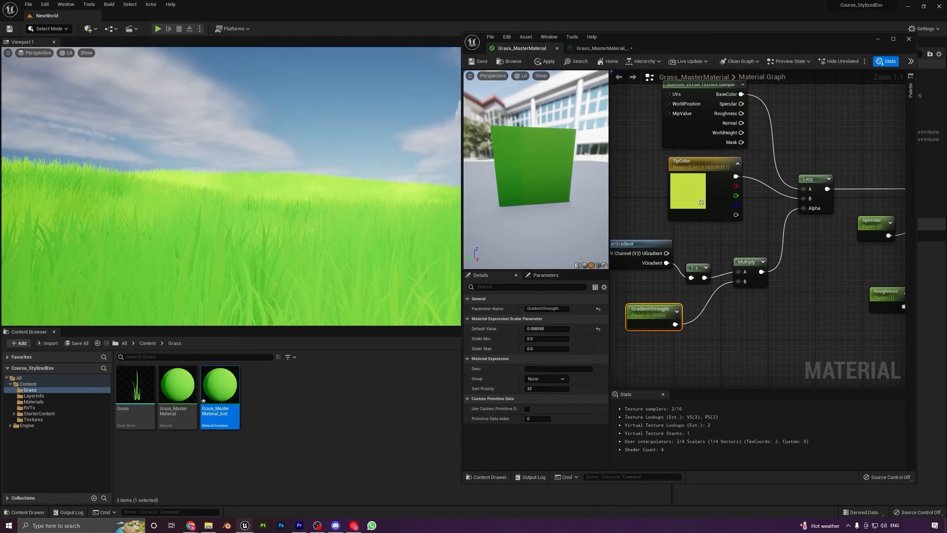
pyautogui.moveTo(532, 327); pyautogui.dragTo(549, 328)
# Try a pink TipColor to check the gradient on the preview mesh, then undo the colour change
pyautogui.doubleClick(685, 193)
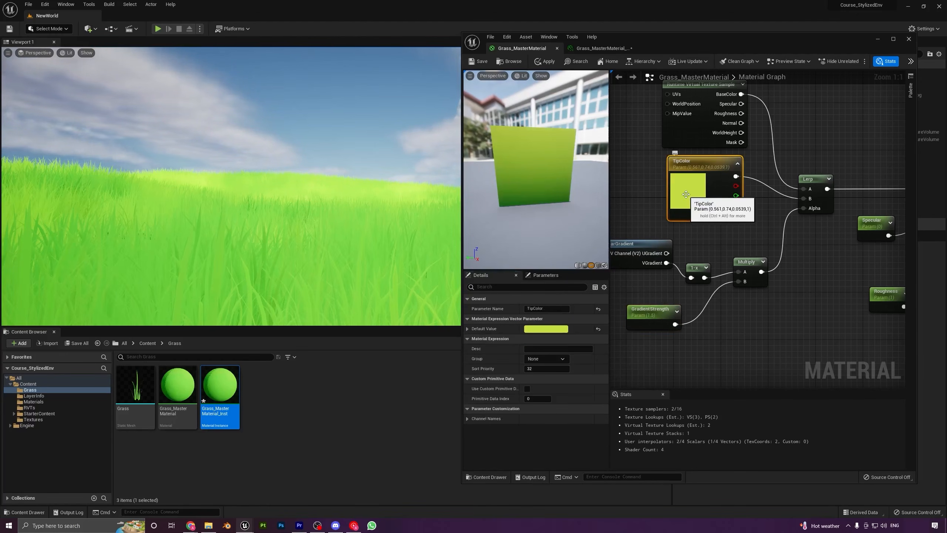
pyautogui.click(750, 260)
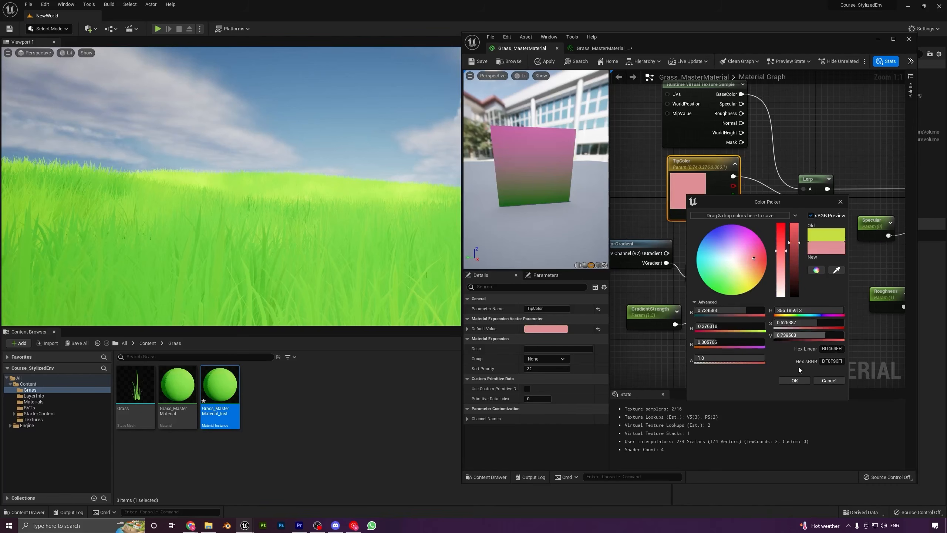
pyautogui.click(795, 380)
pyautogui.hotkey('ctrl', 'z')
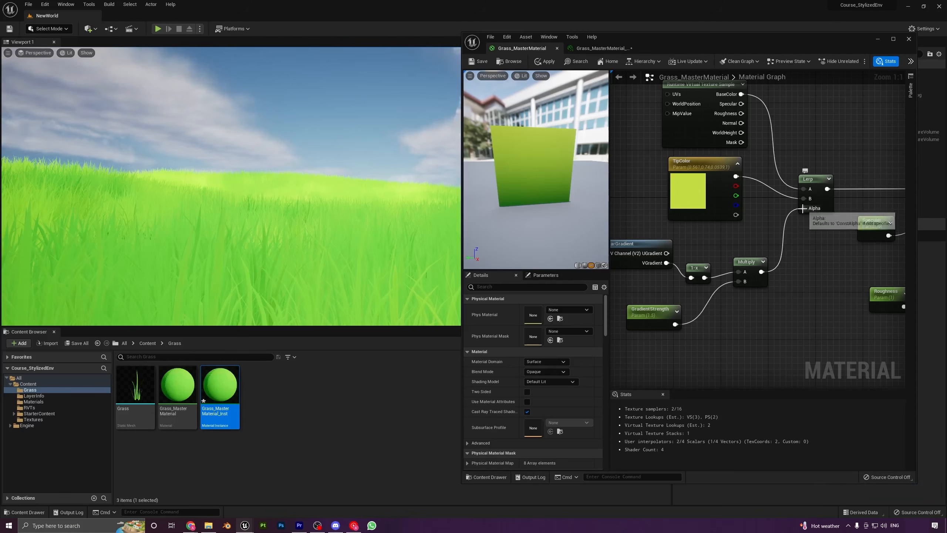
# Space out the Runtime Virtual Texture Sample and TipColor nodes to tidy the graph
pyautogui.moveTo(701, 130); pyautogui.dragTo(700, 119)
pyautogui.moveTo(694, 185)
pyautogui.mouseDown()
pyautogui.moveTo(675, 179)
pyautogui.moveTo(682, 185)
pyautogui.mouseUp()
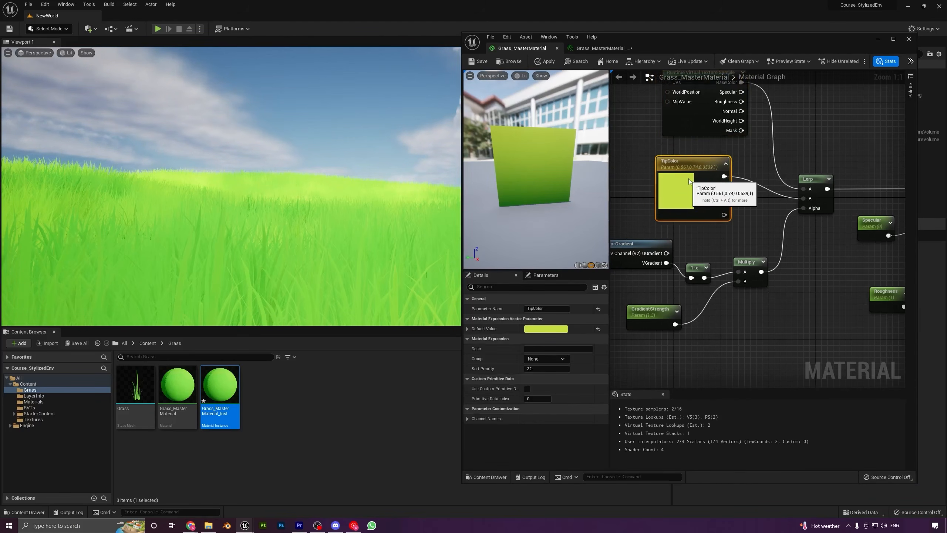
pyautogui.moveTo(622, 221); pyautogui.dragTo(784, 329)
# Set the GradientStrength parameter's default value to 0.3 and apply the material
pyautogui.click(653, 311)
pyautogui.click(545, 328)
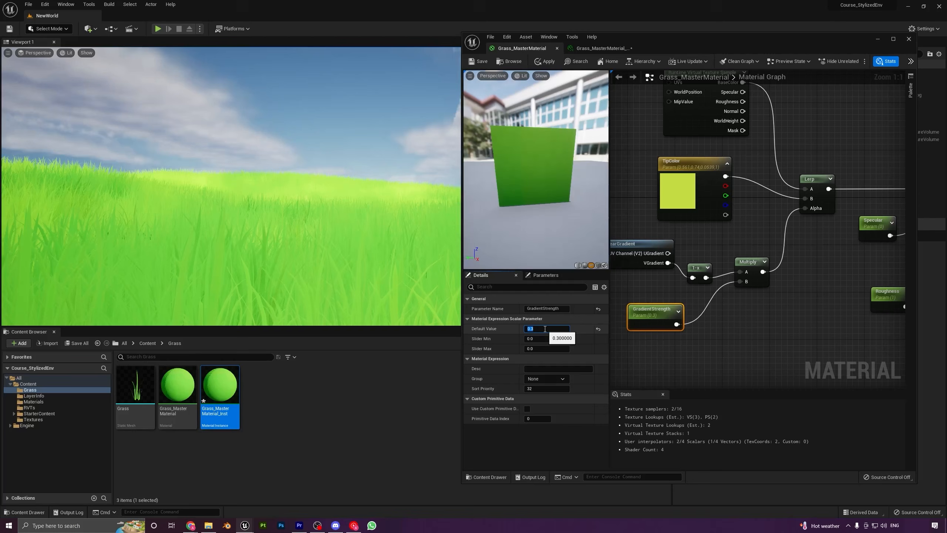
pyautogui.click(681, 339)
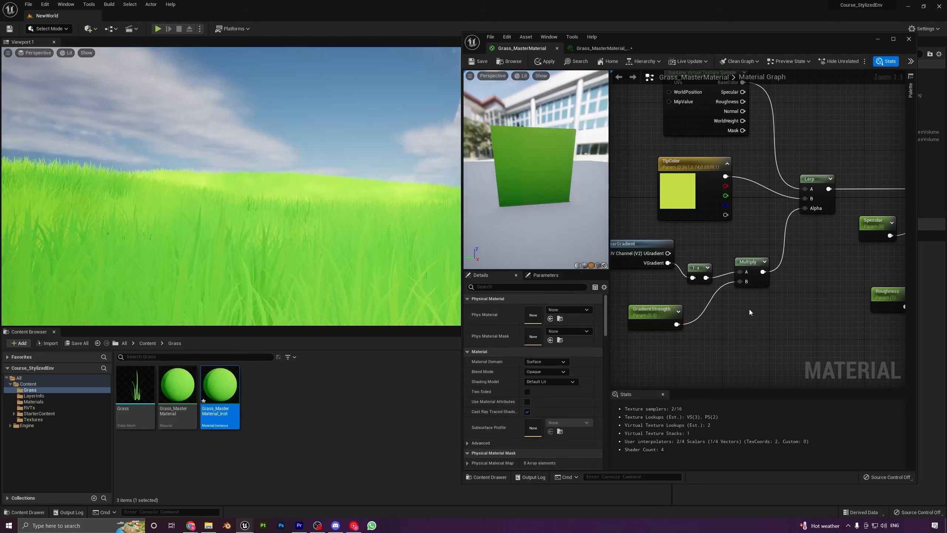
pyautogui.scroll(-4, 749, 309)
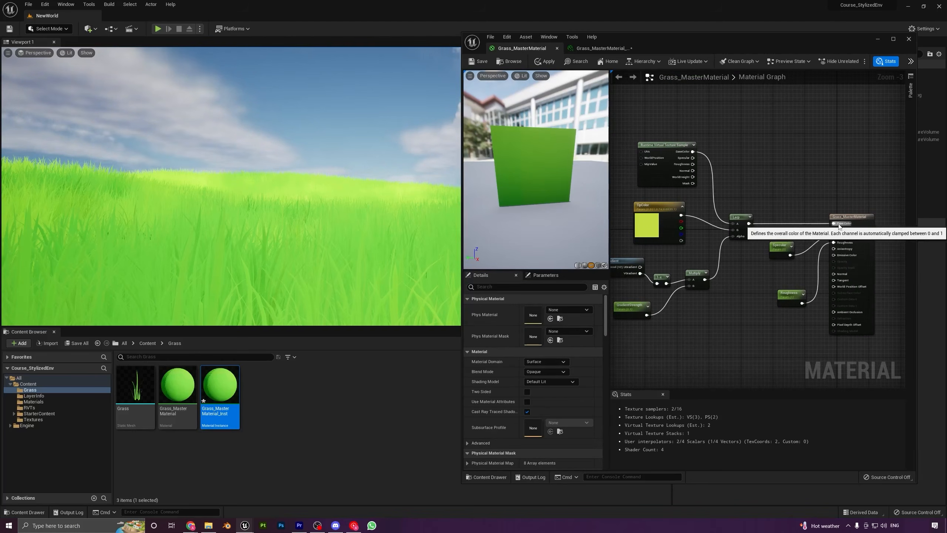
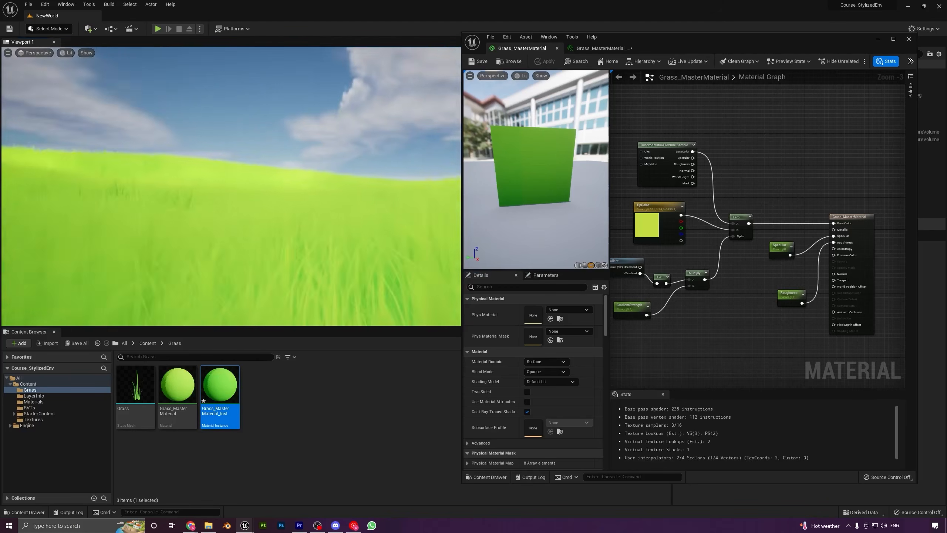
# In the grass material instance, enable the GradientStrength and TipColor overrides and set GradientStrength to about 0.78
pyautogui.moveTo(232, 186); pyautogui.dragTo(261, 194, button='right')
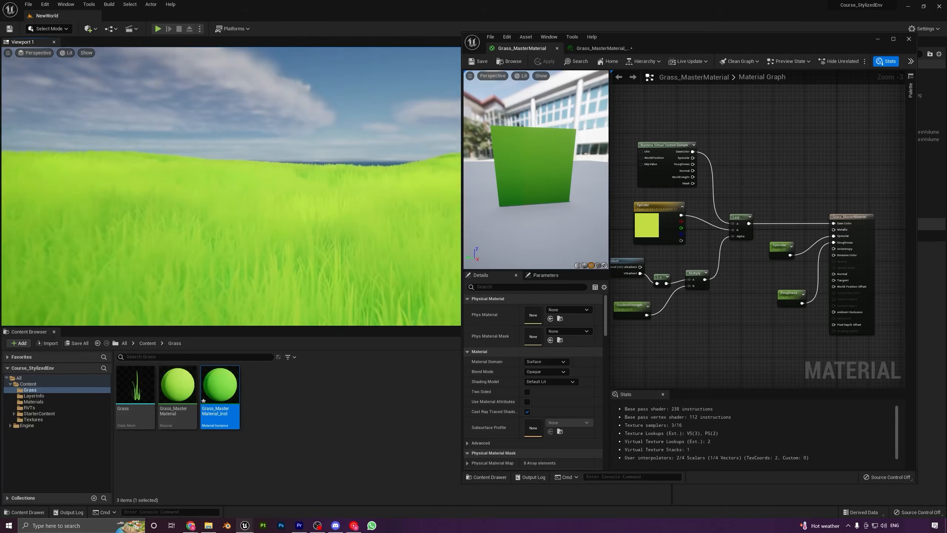
pyautogui.click(592, 50)
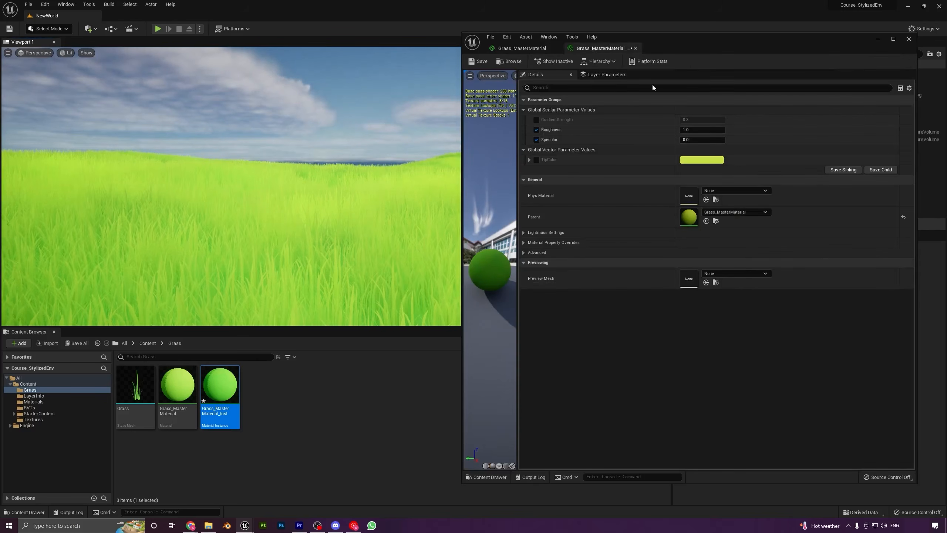
pyautogui.click(537, 120)
pyautogui.moveTo(703, 121)
pyautogui.mouseDown()
pyautogui.moveTo(747, 120)
pyautogui.moveTo(723, 120)
pyautogui.mouseUp()
pyautogui.click(536, 160)
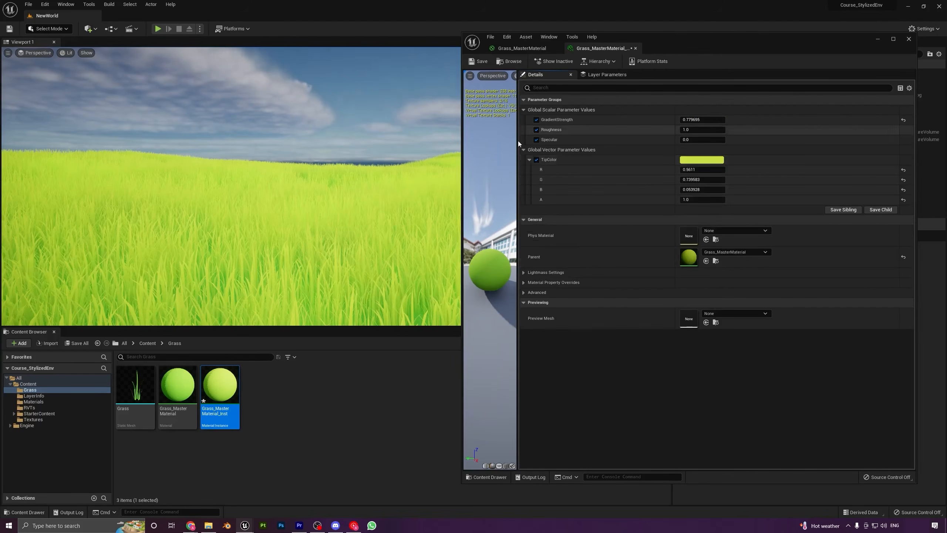
# Lower the instance's GradientStrength to about 0.16 and toggle its override off and on to compare the grass
pyautogui.moveTo(702, 119); pyautogui.dragTo(696, 120)
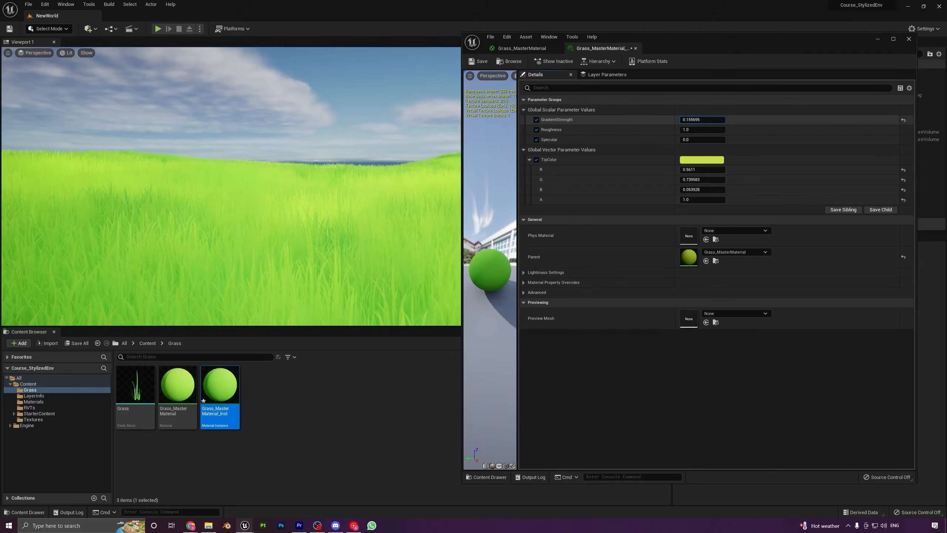
pyautogui.click(535, 120)
pyautogui.click(536, 120)
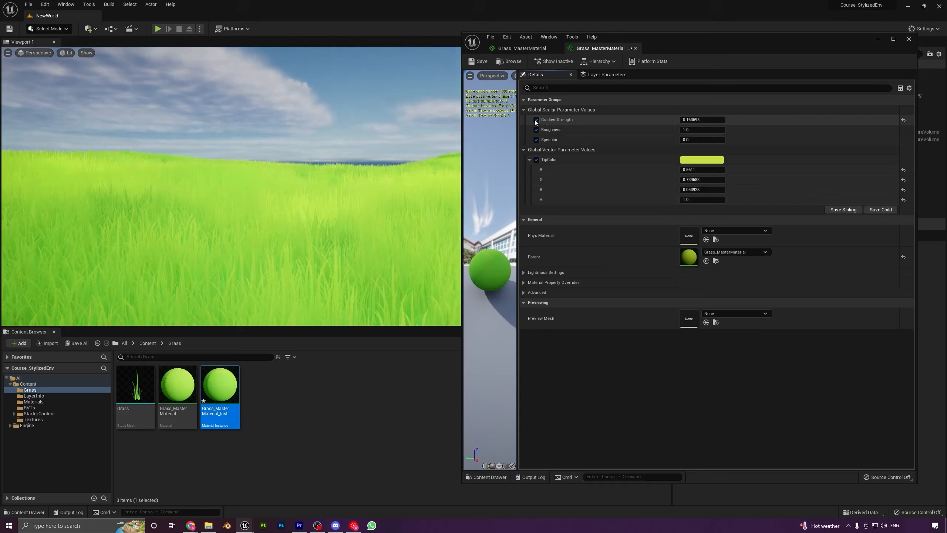
pyautogui.click(536, 120)
pyautogui.click(536, 120)
# Shift the instance's TipColor toward a greener yellow-green, about R 0.41, G 0.74, B 0.10, and accept it
pyautogui.press('w')
pyautogui.moveTo(260, 178); pyautogui.dragTo(300, 179, button='right')
pyautogui.click(690, 160)
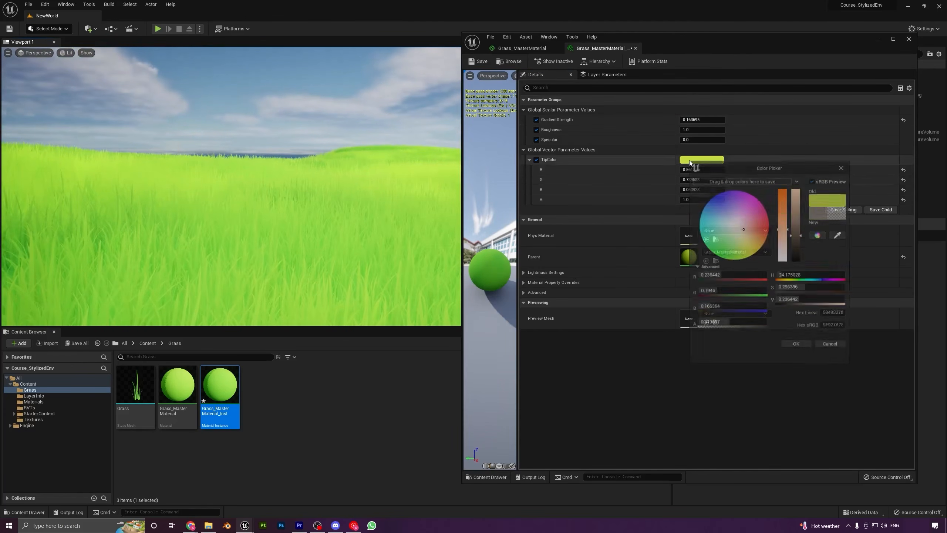
pyautogui.moveTo(747, 246); pyautogui.dragTo(732, 263)
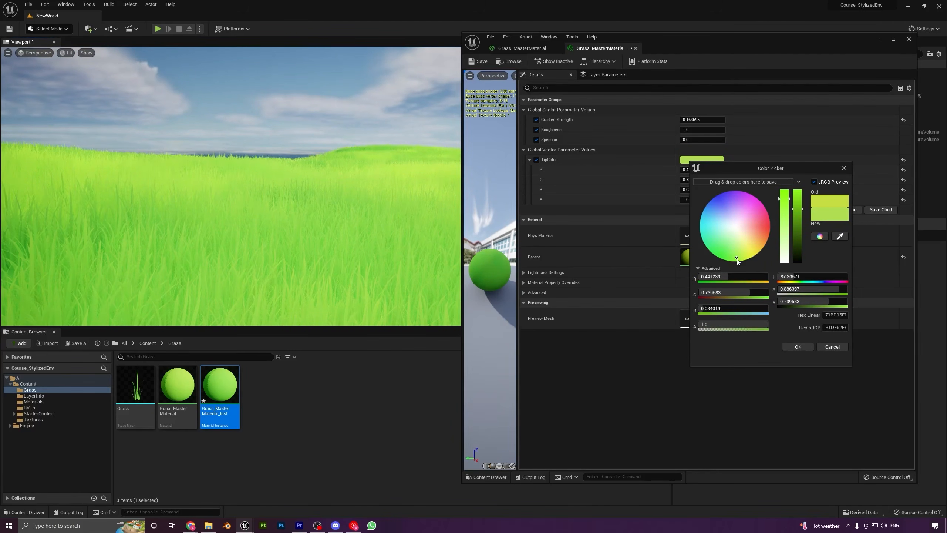
pyautogui.moveTo(738, 260); pyautogui.dragTo(732, 258)
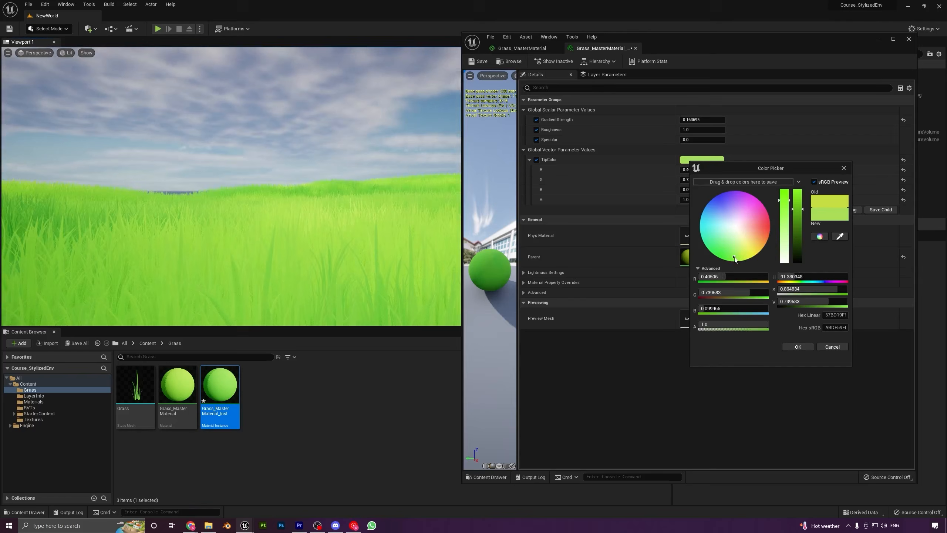
pyautogui.click(797, 347)
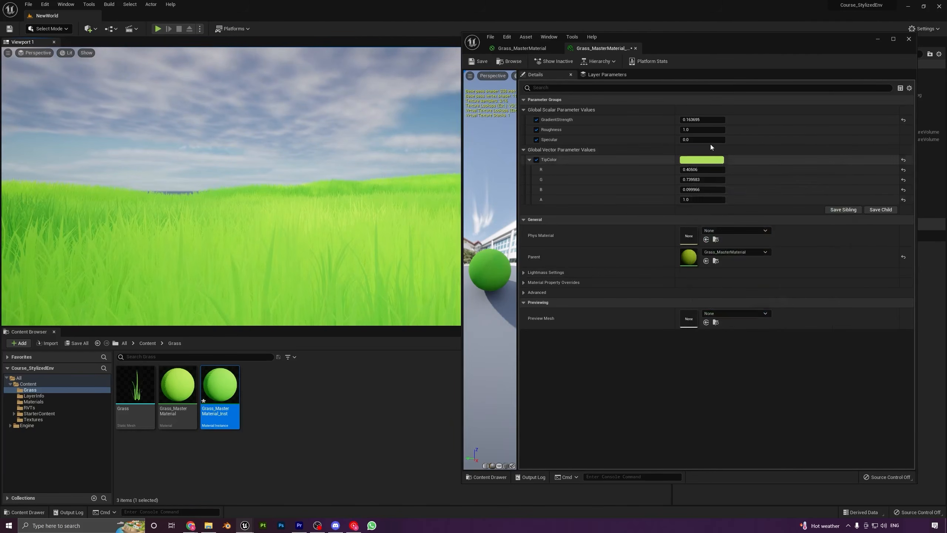
# Compare GradientStrength values of 0.2, a negative amount and 0 on the grass, settling on 0.2
pyautogui.click(698, 120)
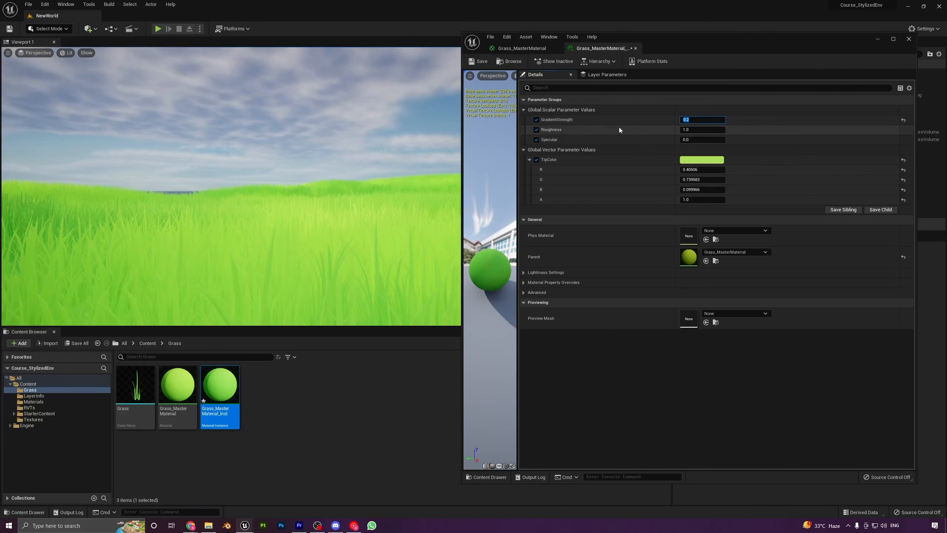
pyautogui.click(675, 107)
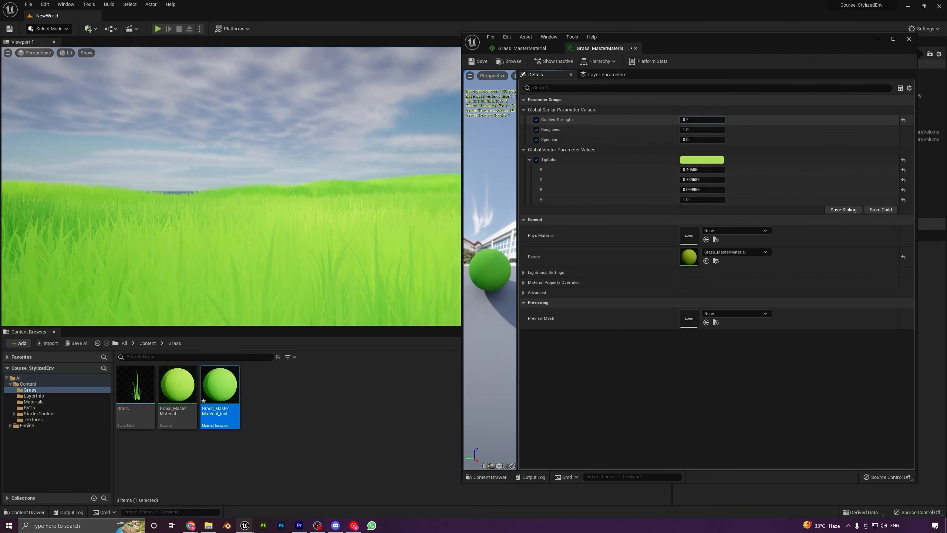
pyautogui.moveTo(698, 120)
pyautogui.mouseDown()
pyautogui.moveTo(707, 120)
pyautogui.moveTo(694, 119)
pyautogui.mouseUp()
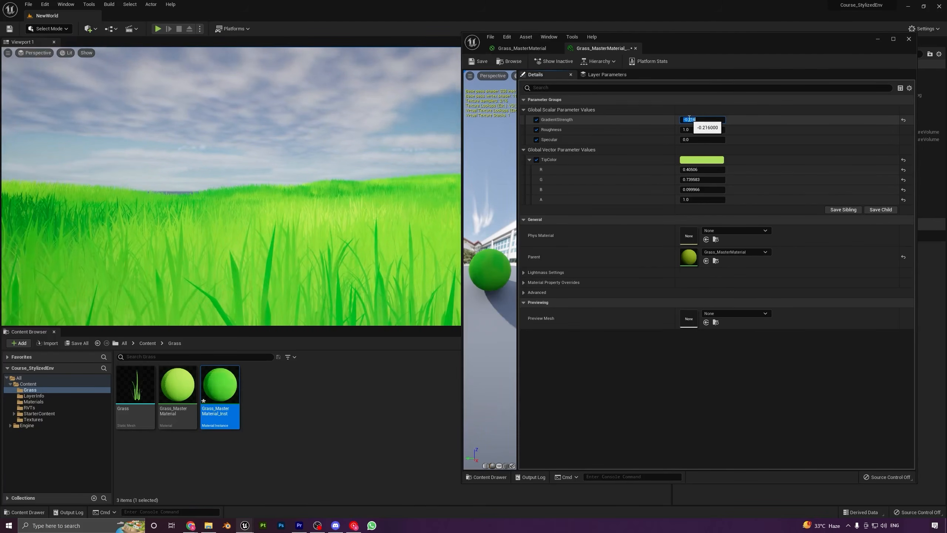
pyautogui.write('0')
pyautogui.press('Return')
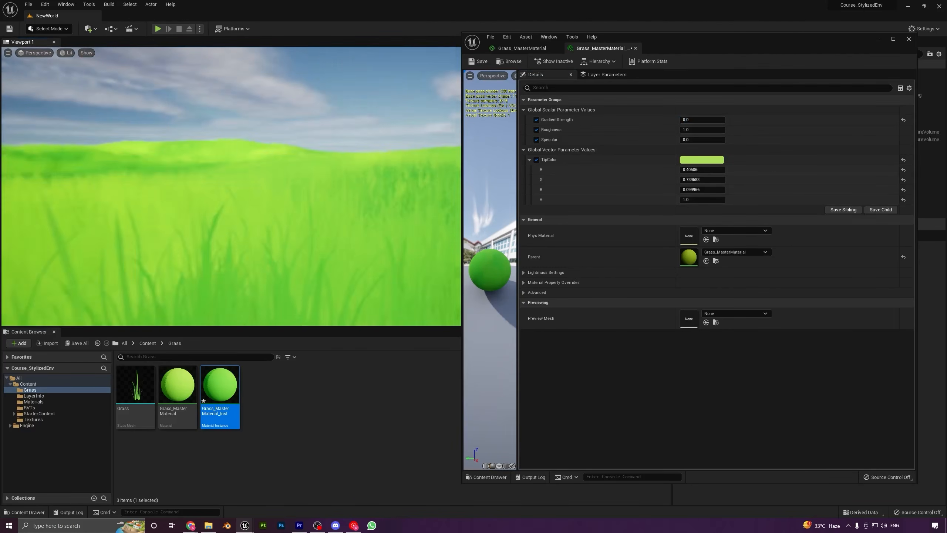
pyautogui.moveTo(703, 120)
pyautogui.mouseDown()
pyautogui.moveTo(686, 119)
pyautogui.moveTo(706, 120)
pyautogui.mouseUp()
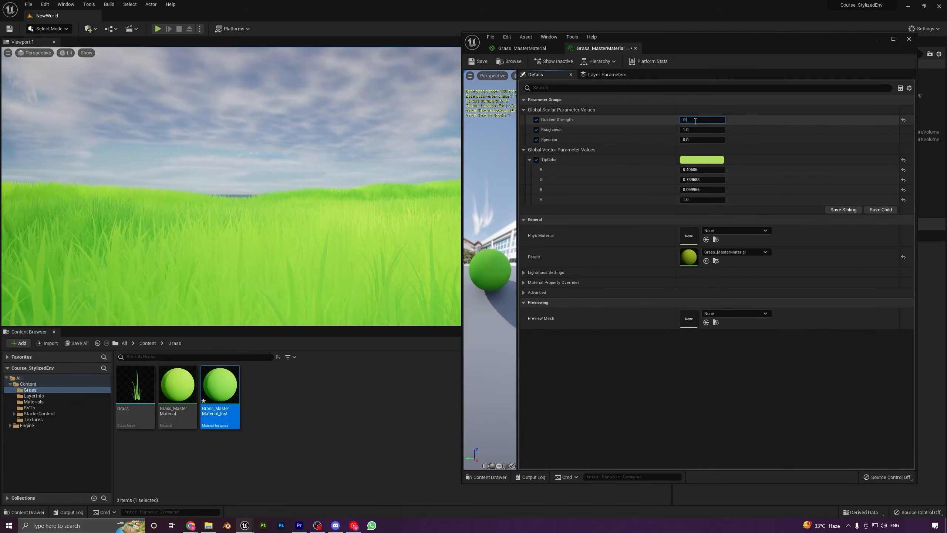
pyautogui.moveTo(317, 168); pyautogui.dragTo(335, 186, button='right')
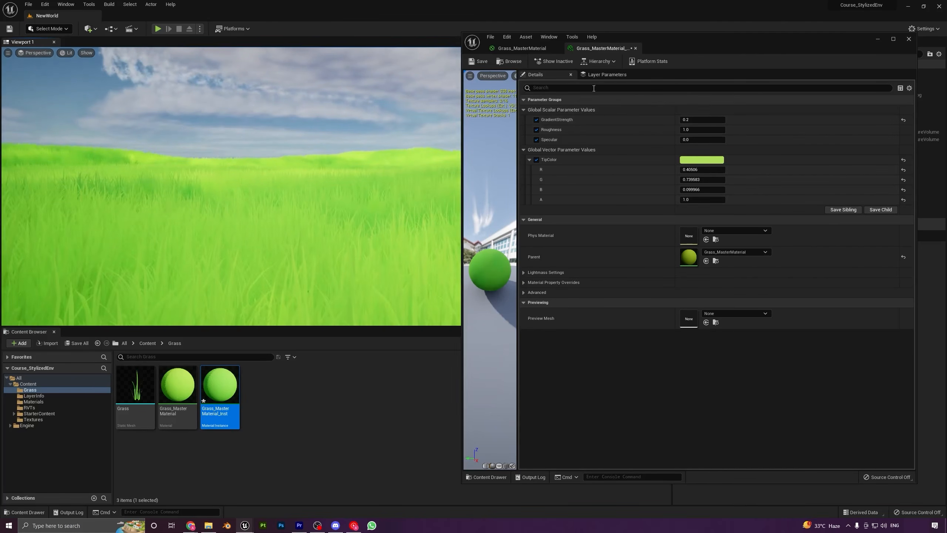
# Save the grass material instance and return to the Grass_MasterMaterial graph
pyautogui.click(533, 49)
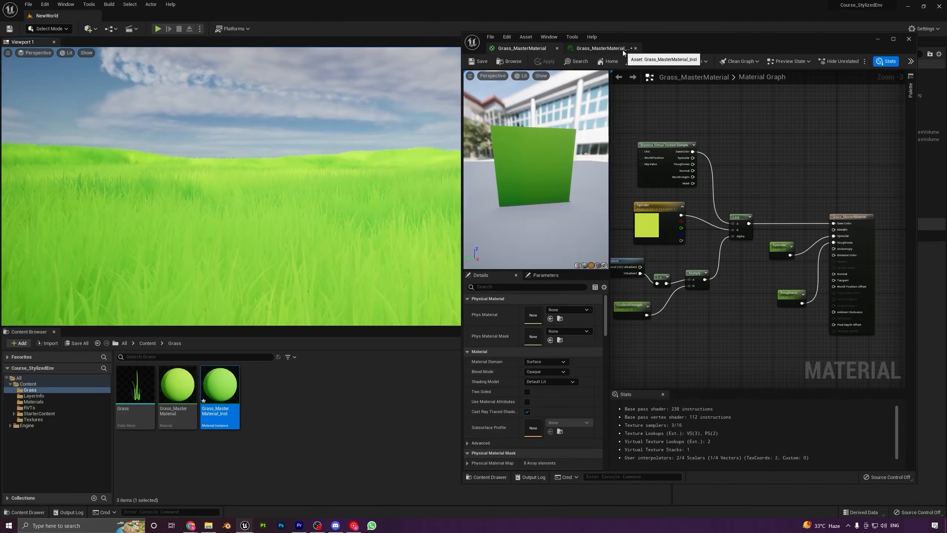
pyautogui.click(621, 49)
pyautogui.click(522, 48)
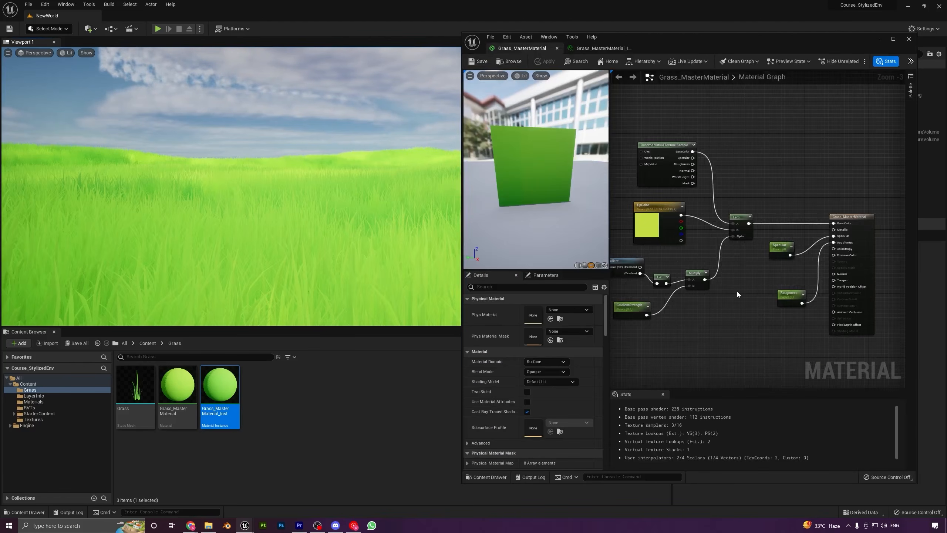
# Bring the Specular and Roughness nodes closer together and move the material result node farther from them
pyautogui.moveTo(717, 198); pyautogui.dragTo(733, 206)
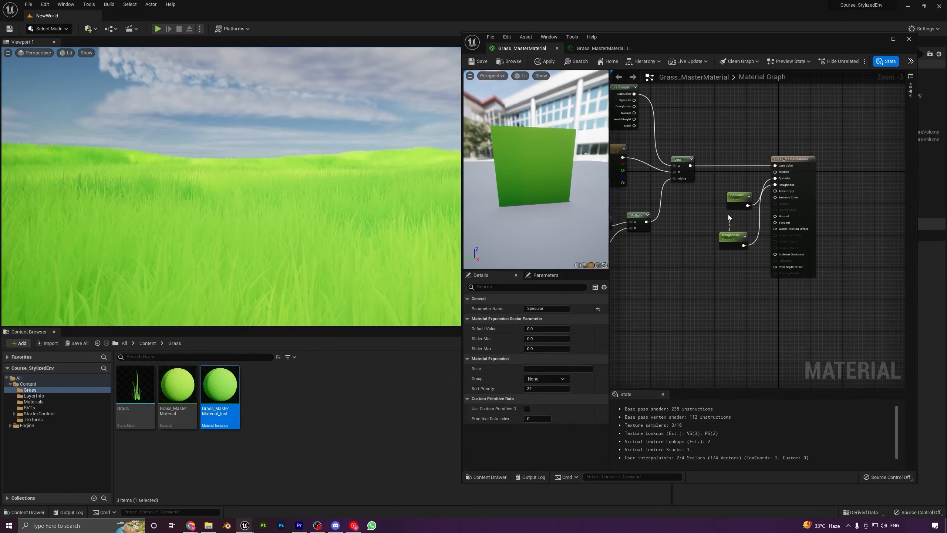
pyautogui.moveTo(731, 239)
pyautogui.mouseDown()
pyautogui.moveTo(730, 197)
pyautogui.moveTo(729, 223)
pyautogui.mouseUp()
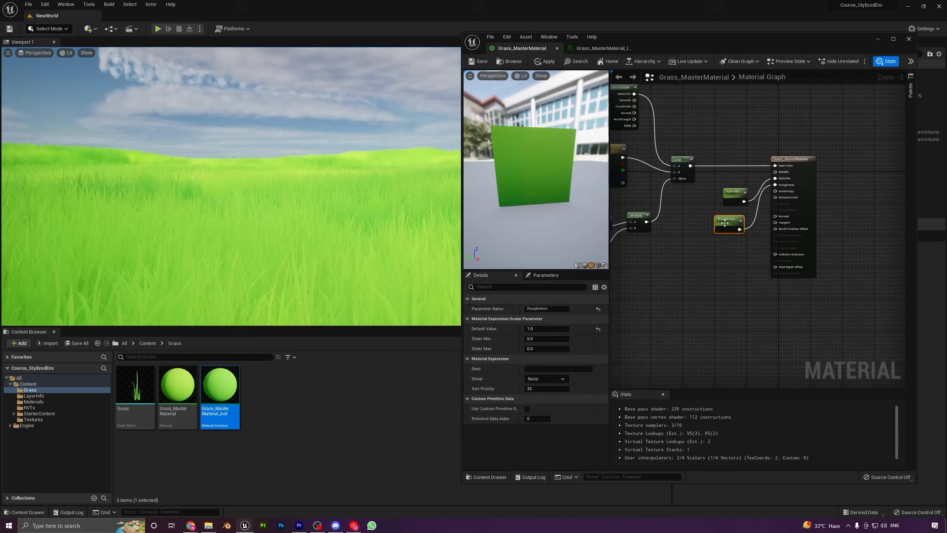
pyautogui.moveTo(692, 245); pyautogui.dragTo(761, 290, button='right')
pyautogui.scroll(-3, 750, 266)
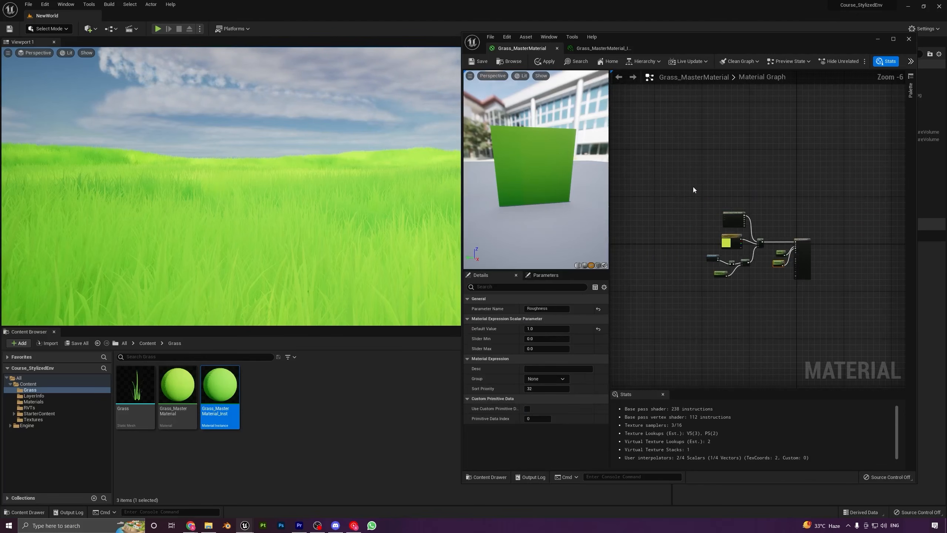
pyautogui.moveTo(692, 187); pyautogui.dragTo(766, 290)
pyautogui.scroll(2, 764, 290)
pyautogui.moveTo(782, 293); pyautogui.dragTo(765, 285, button='right')
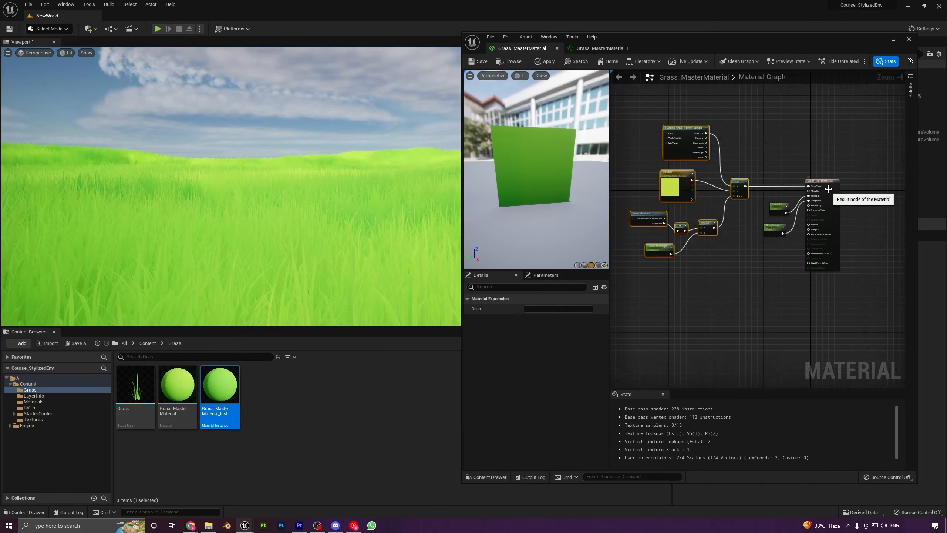
pyautogui.moveTo(826, 186); pyautogui.dragTo(852, 191)
pyautogui.moveTo(768, 266); pyautogui.dragTo(763, 234, button='right')
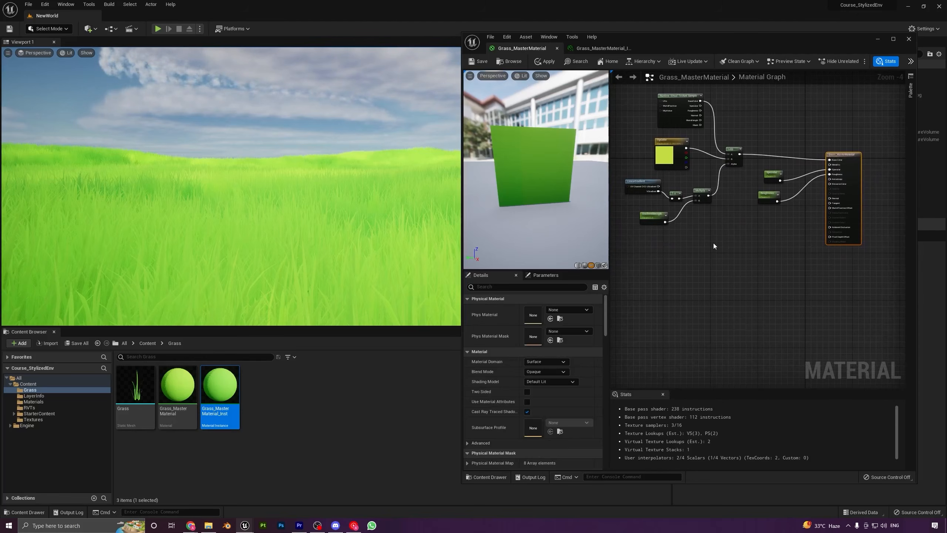
# Enable Two Sided on Grass_MasterMaterial and save the material
pyautogui.rightClick(740, 252)
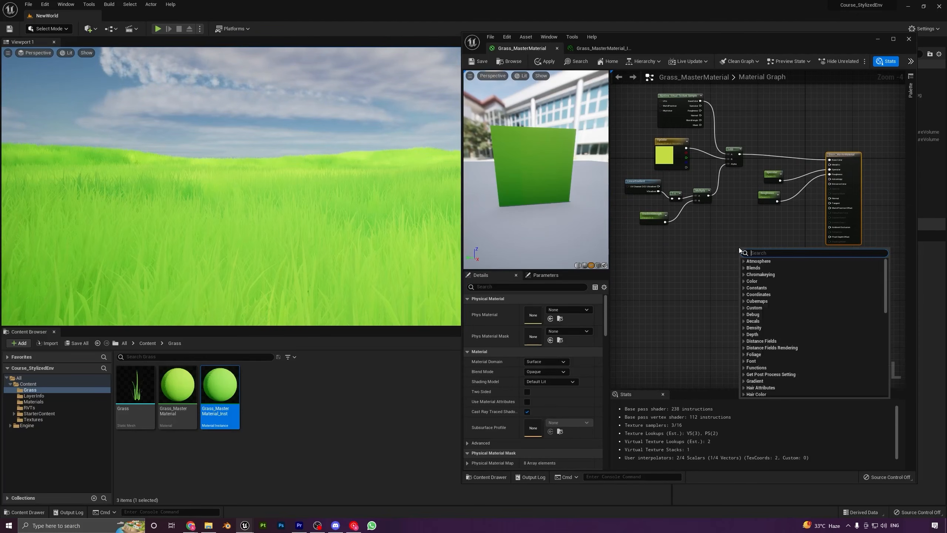
pyautogui.click(705, 271)
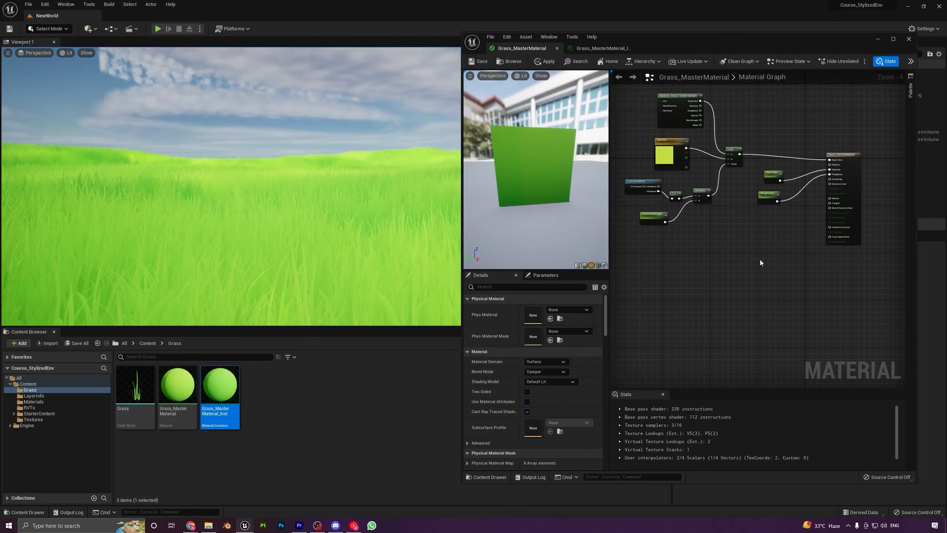
pyautogui.moveTo(759, 259)
pyautogui.mouseDown(button='right')
pyautogui.moveTo(740, 251)
pyautogui.moveTo(748, 267)
pyautogui.mouseUp(button='right')
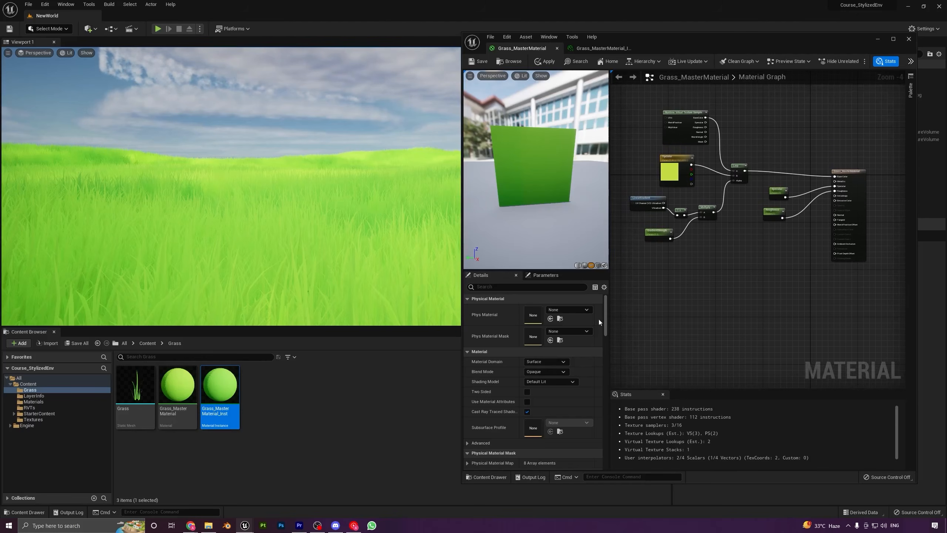
pyautogui.click(527, 392)
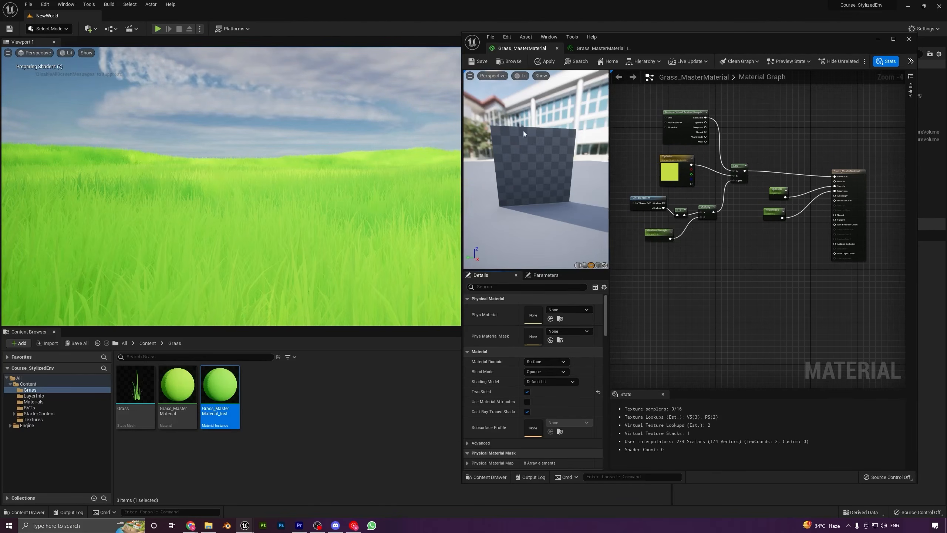
pyautogui.click(479, 62)
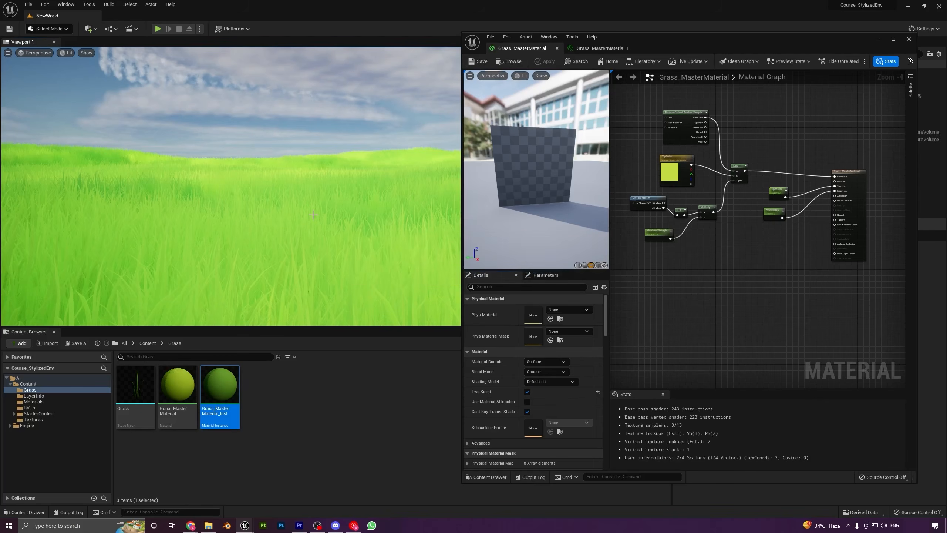
# Inspect the grass shading in the level and line up the Specular node above the Roughness node
pyautogui.moveTo(314, 215); pyautogui.dragTo(213, 223, button='right')
pyautogui.moveTo(794, 247); pyautogui.dragTo(681, 255, button='right')
pyautogui.scroll(4, 676, 265)
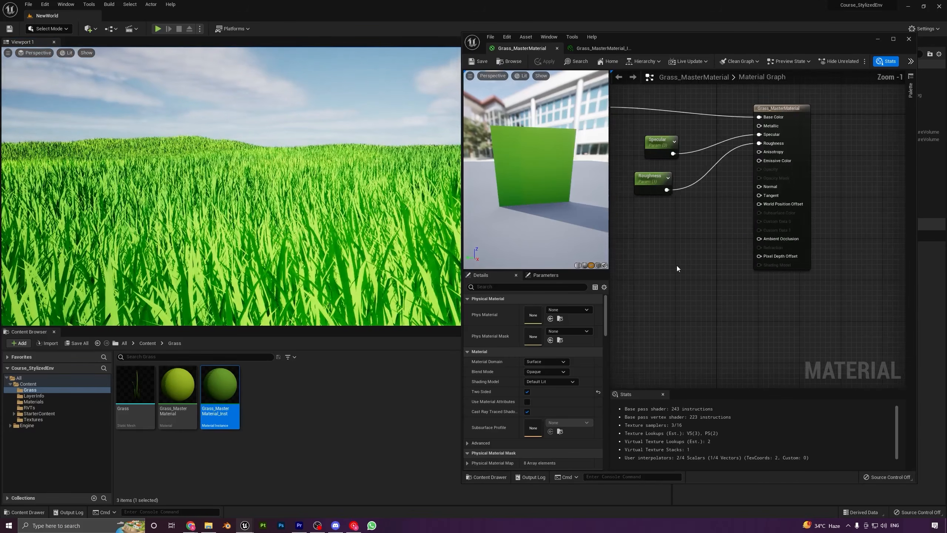
pyautogui.moveTo(711, 207); pyautogui.dragTo(704, 264, button='right')
pyautogui.moveTo(648, 225); pyautogui.dragTo(644, 181)
pyautogui.moveTo(764, 231); pyautogui.dragTo(412, 238)
pyautogui.moveTo(332, 196); pyautogui.dragTo(377, 189, button='right')
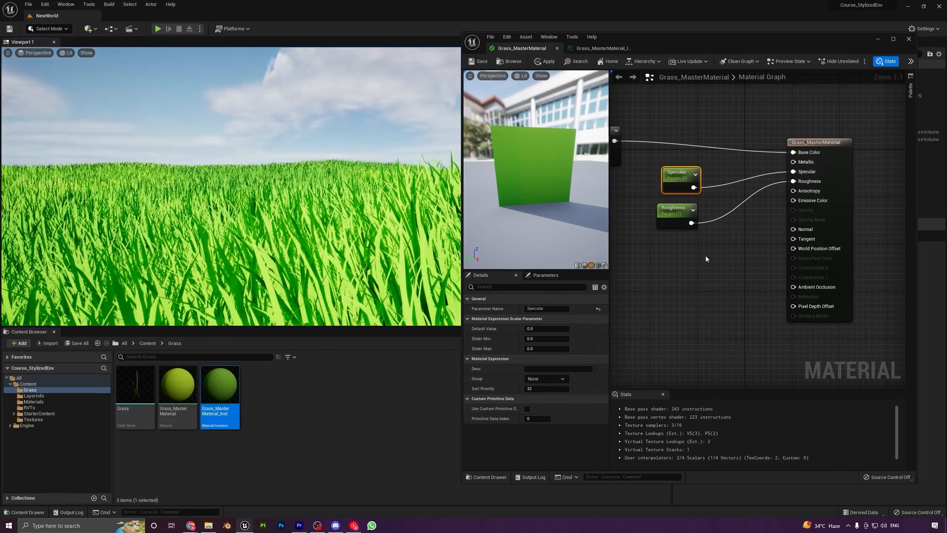
# Add a Multiply node below the Roughness parameter and place it near the material result node
pyautogui.rightClick(671, 236)
pyautogui.click(638, 258)
pyautogui.rightClick(638, 257)
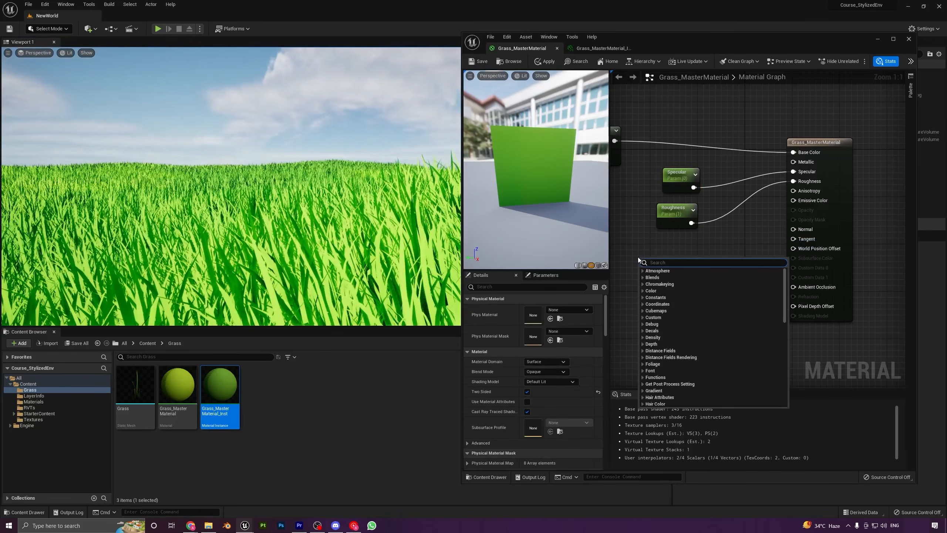
pyautogui.write('multiply')
pyautogui.press('Return')
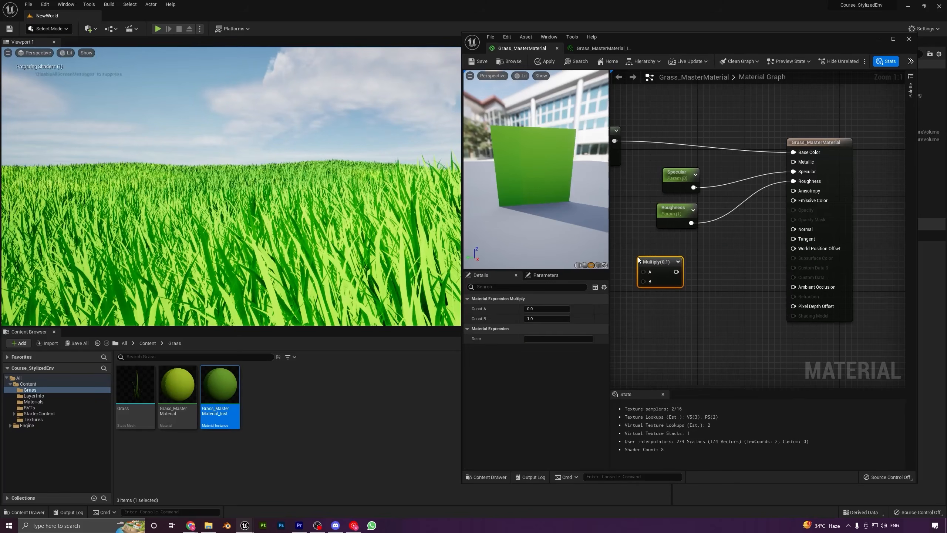
pyautogui.moveTo(660, 258); pyautogui.dragTo(732, 251)
# Add a TwoSidedSign node, connect it to the Multiply node's A input and position it below Roughness
pyautogui.rightClick(641, 263)
pyautogui.press('Escape')
pyautogui.rightClick(646, 268)
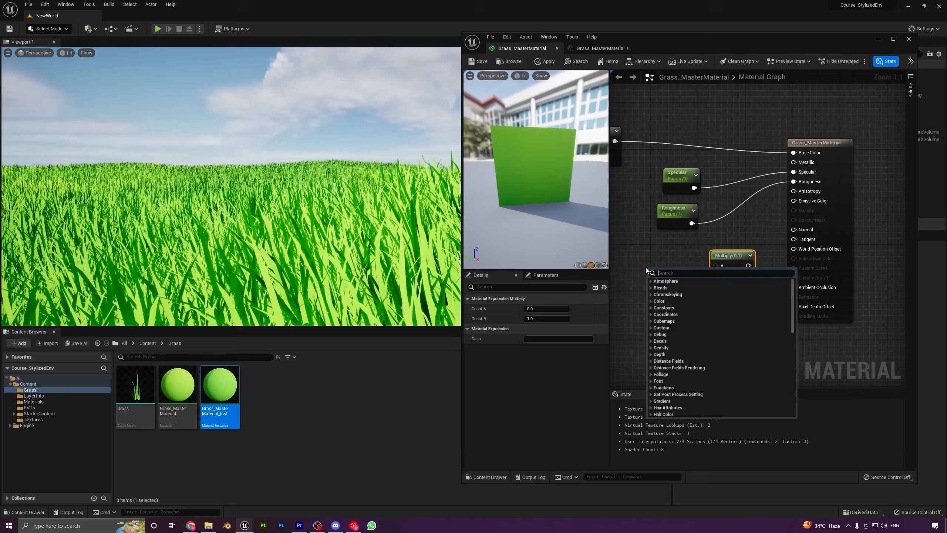
pyautogui.write('twos')
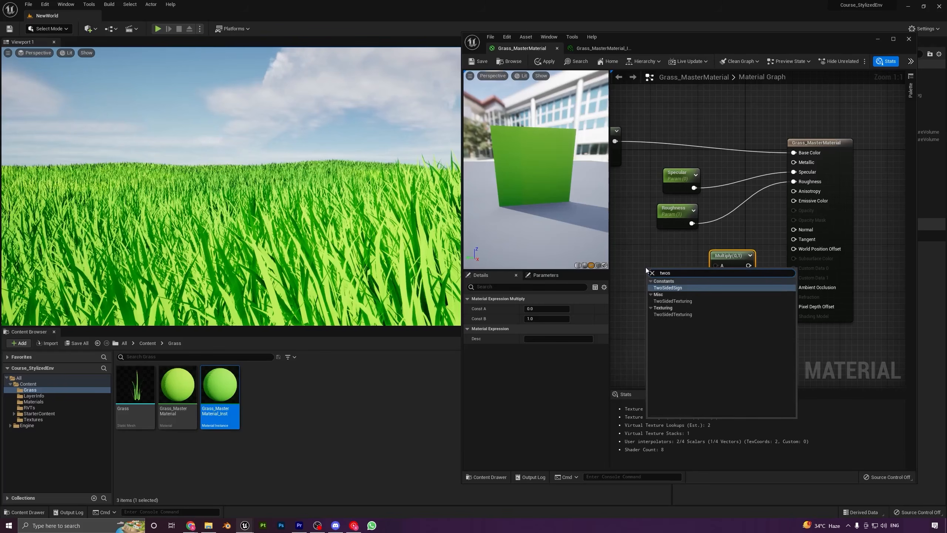
pyautogui.press('Return')
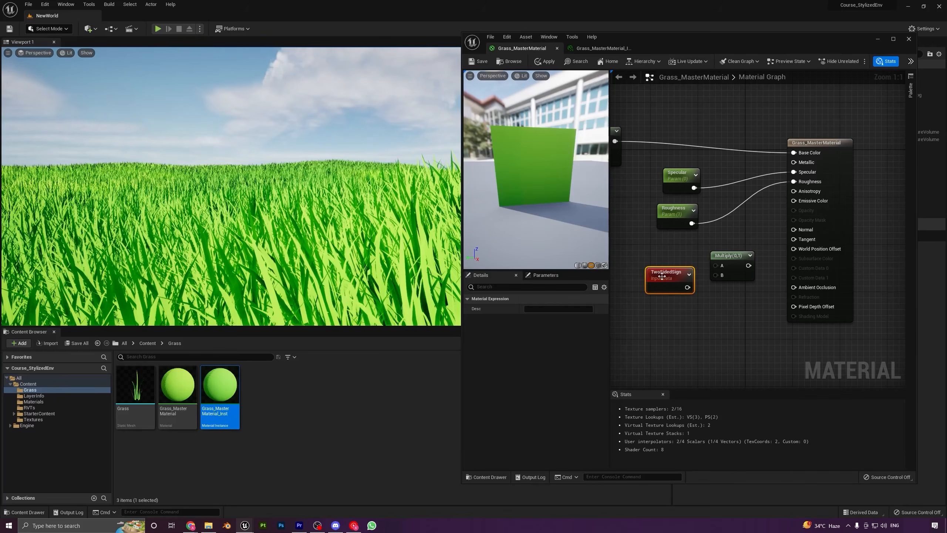
pyautogui.moveTo(661, 276); pyautogui.dragTo(715, 266)
pyautogui.moveTo(672, 269); pyautogui.dragTo(691, 275, button='right')
pyautogui.moveTo(650, 246); pyautogui.dragTo(662, 252)
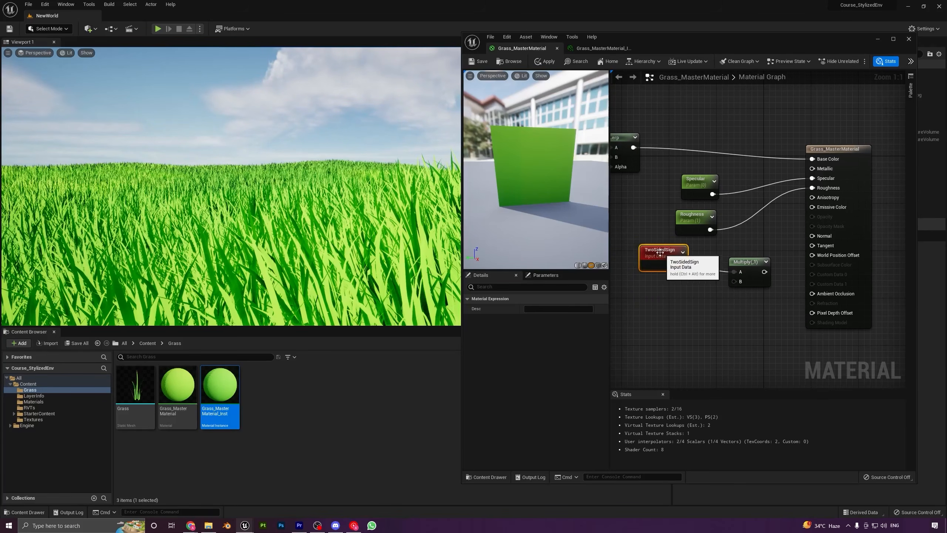
# Add a Constant3Vector node, connect it to Multiply's B input and set its B channel to 1
pyautogui.press('3')
pyautogui.click(660, 303)
pyautogui.moveTo(687, 328); pyautogui.dragTo(733, 282)
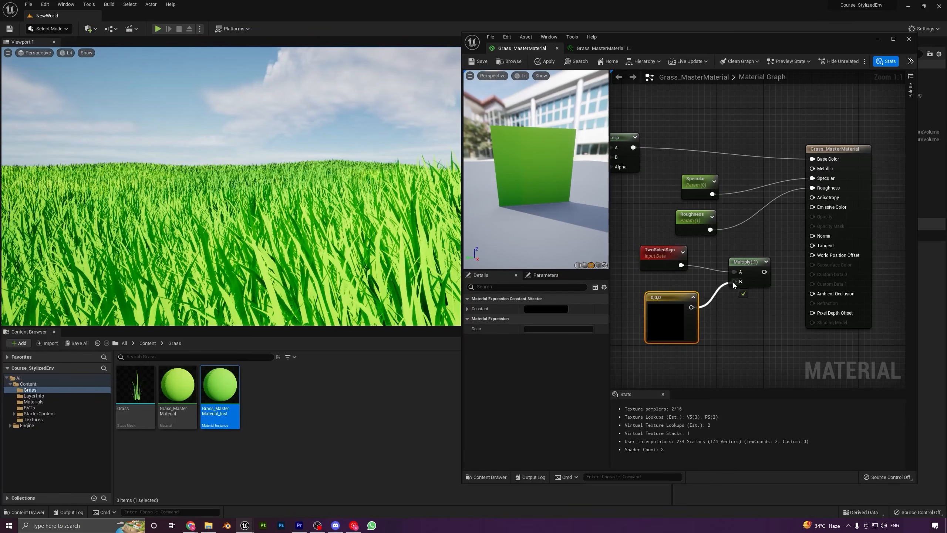
pyautogui.click(467, 308)
pyautogui.moveTo(530, 339)
pyautogui.mouseDown()
pyautogui.moveTo(552, 338)
pyautogui.moveTo(539, 339)
pyautogui.mouseUp()
pyautogui.write('1')
pyautogui.press('Return')
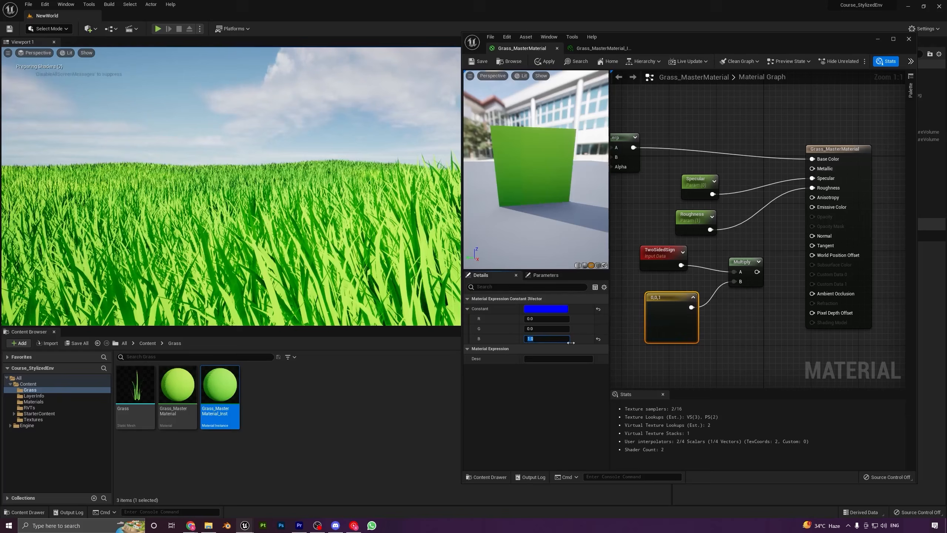
# Align the constant vector under TwoSidedSign, connect Multiply to the material's Normal input and save
pyautogui.click(626, 348)
pyautogui.click(653, 319)
pyautogui.moveTo(667, 318)
pyautogui.mouseDown()
pyautogui.moveTo(680, 320)
pyautogui.moveTo(657, 309)
pyautogui.moveTo(665, 319)
pyautogui.mouseUp()
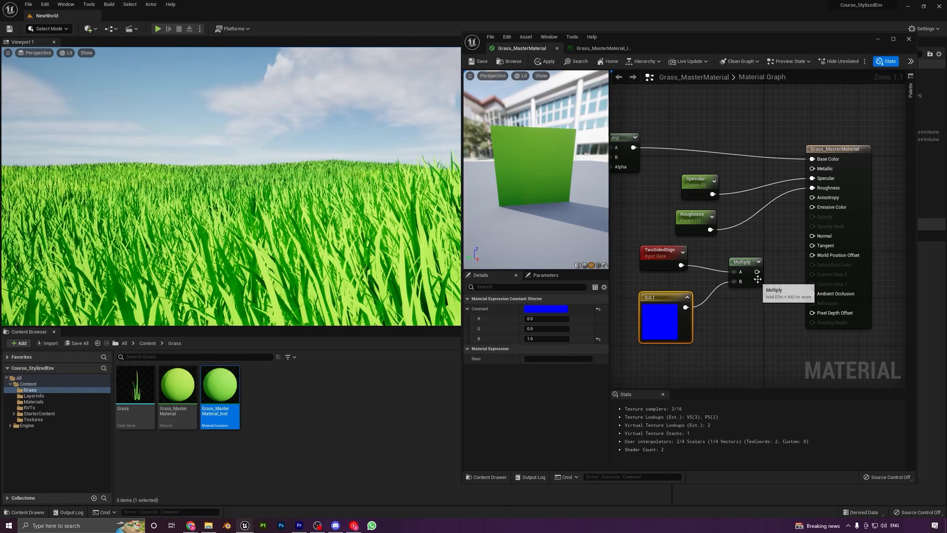
pyautogui.moveTo(756, 272); pyautogui.dragTo(813, 236)
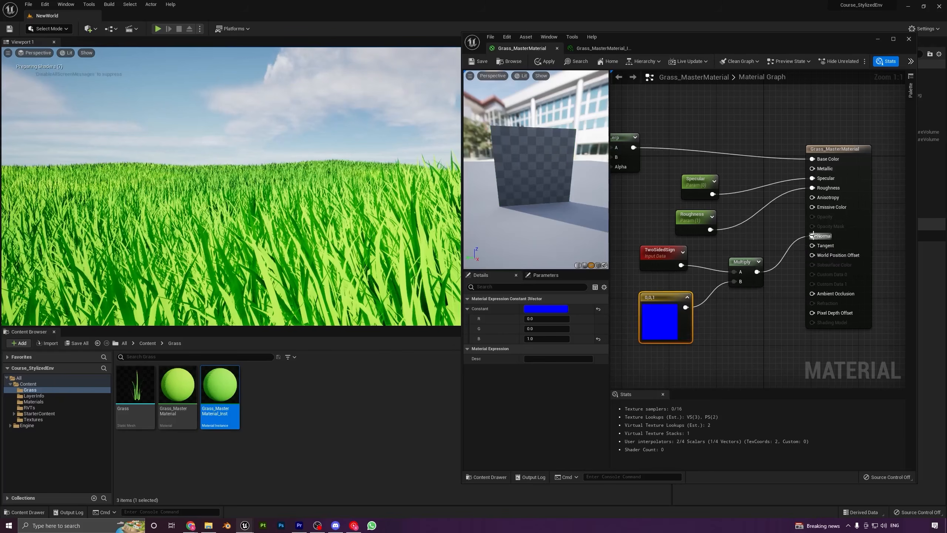
pyautogui.click(479, 61)
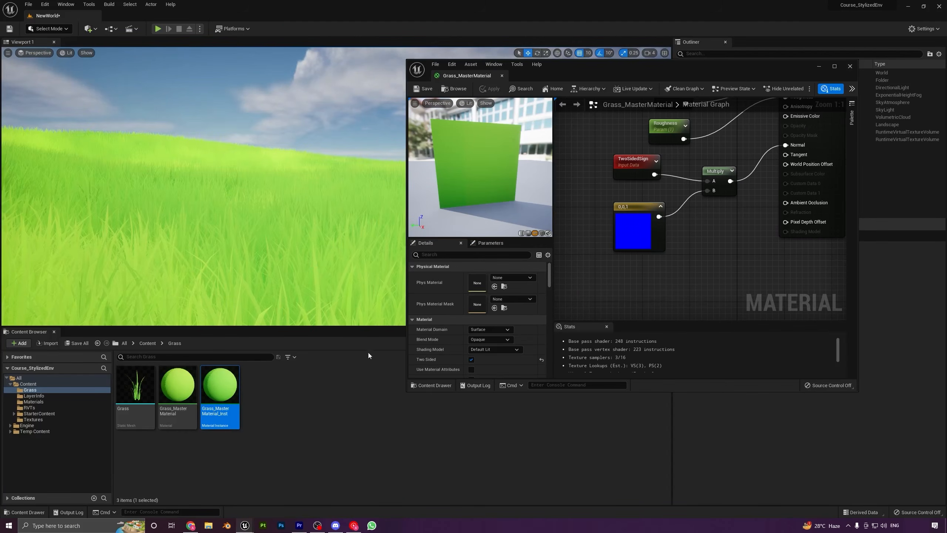
# Minimise the material editor and inspect the grass shading across the landscape in the level viewport
pyautogui.click(819, 67)
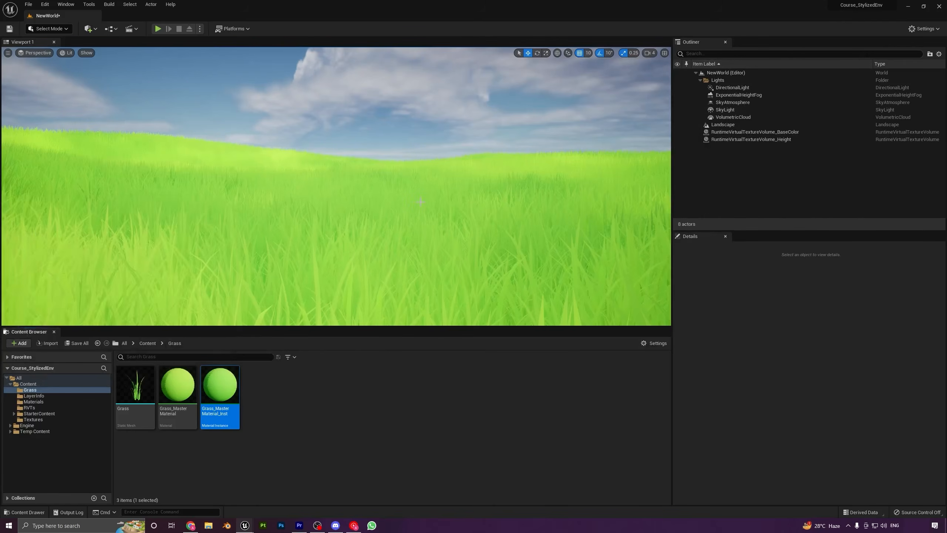
pyautogui.moveTo(336, 186); pyautogui.dragTo(314, 217, button='right')
pyautogui.moveTo(337, 186); pyautogui.dragTo(337, 149, button='right')
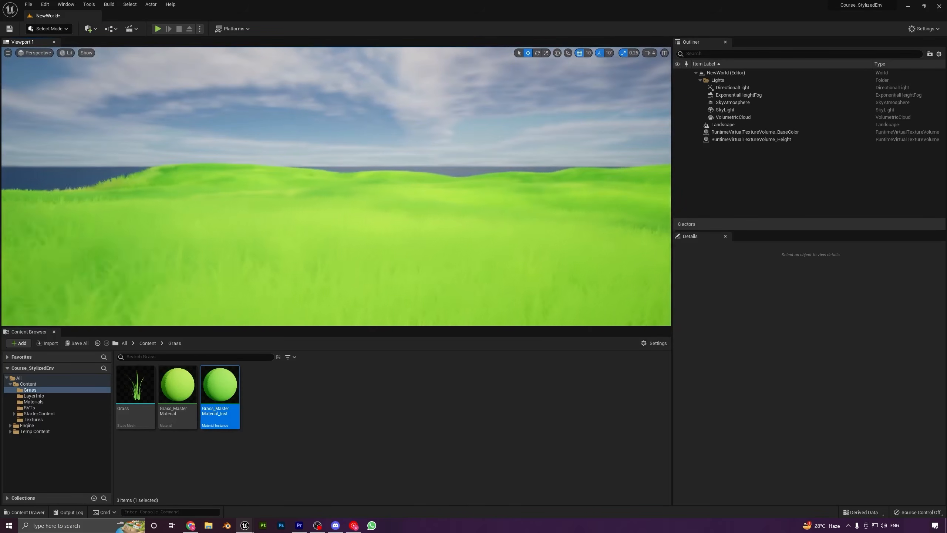
# Reopen Grass_MasterMaterial in a maximised editor and add a SimpleGrassWind node below the normal-correction nodes
pyautogui.doubleClick(182, 392)
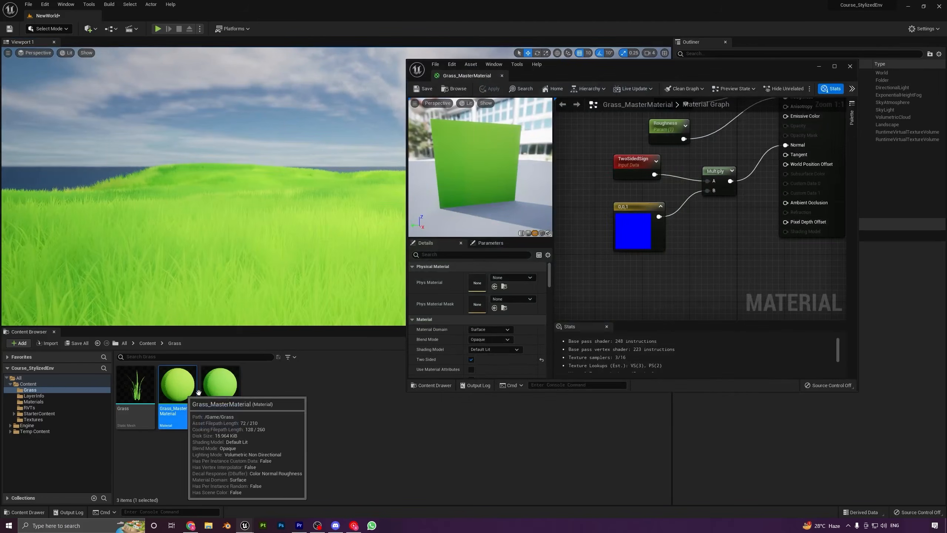
pyautogui.click(835, 66)
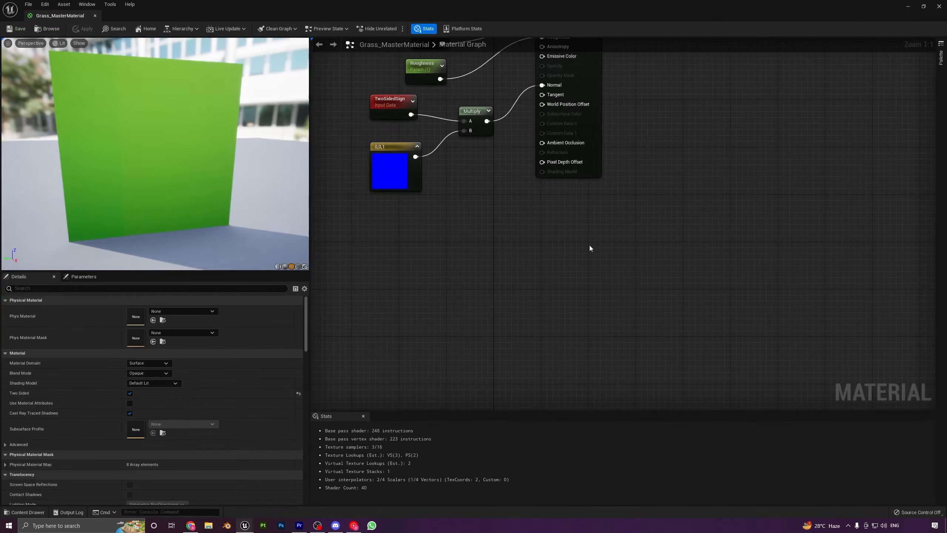
pyautogui.scroll(-4, 588, 244)
pyautogui.moveTo(466, 307); pyautogui.dragTo(506, 235, button='right')
pyautogui.rightClick(500, 243)
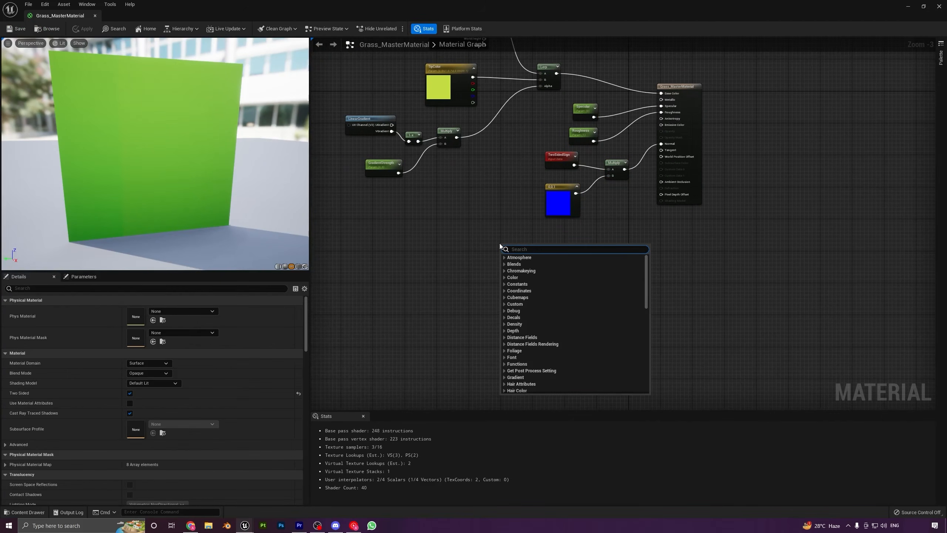
pyautogui.write('simple')
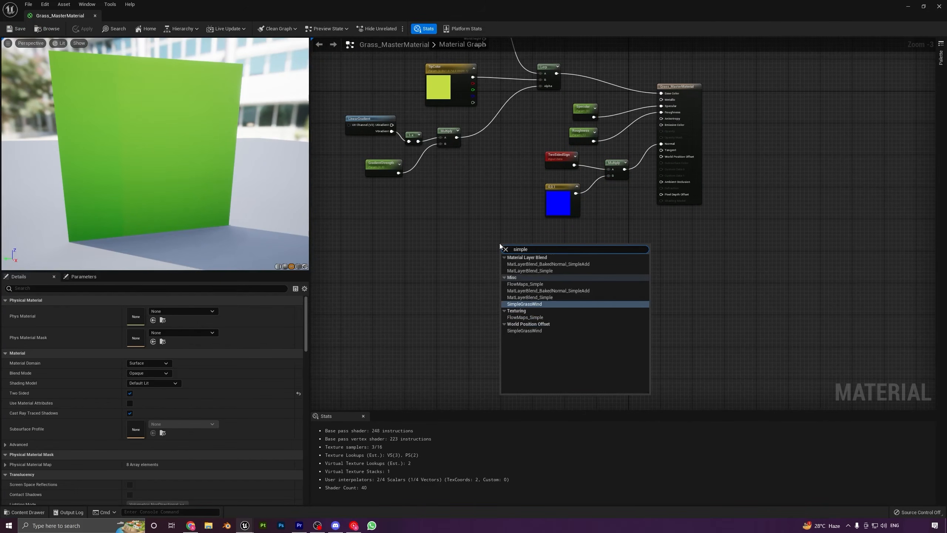
pyautogui.press('Return')
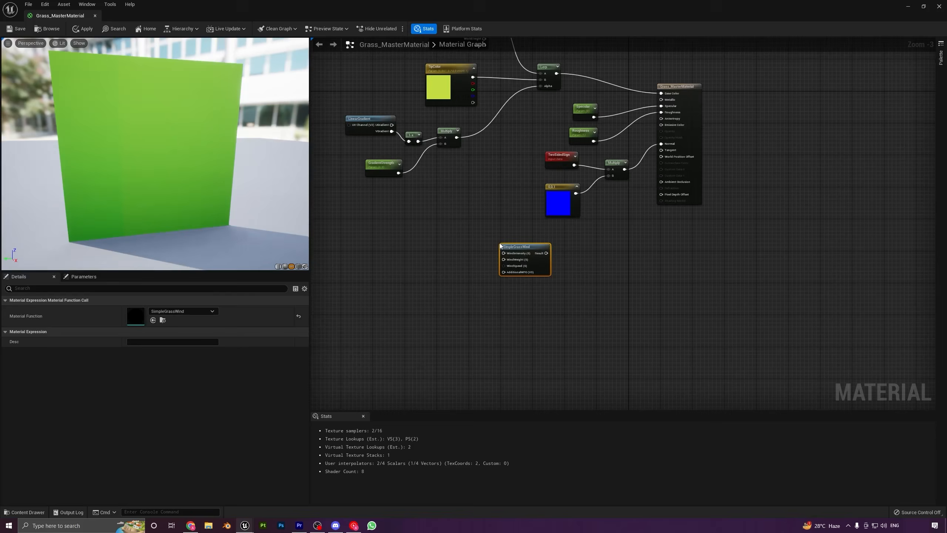
# Add a Constant node beside SimpleGrassWind and connect it to the WindIntensity input
pyautogui.scroll(3, 458, 231)
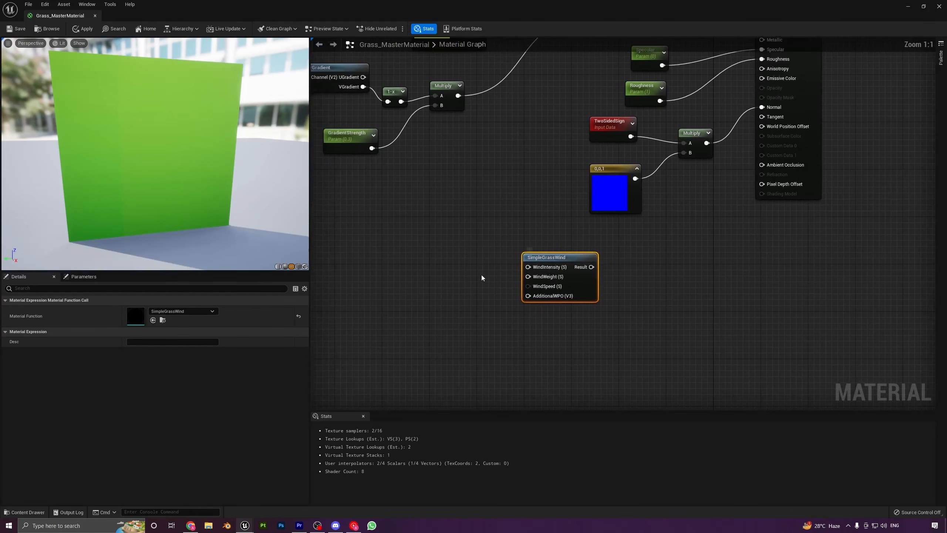
pyautogui.moveTo(481, 278); pyautogui.dragTo(485, 265, button='right')
pyautogui.click(474, 263)
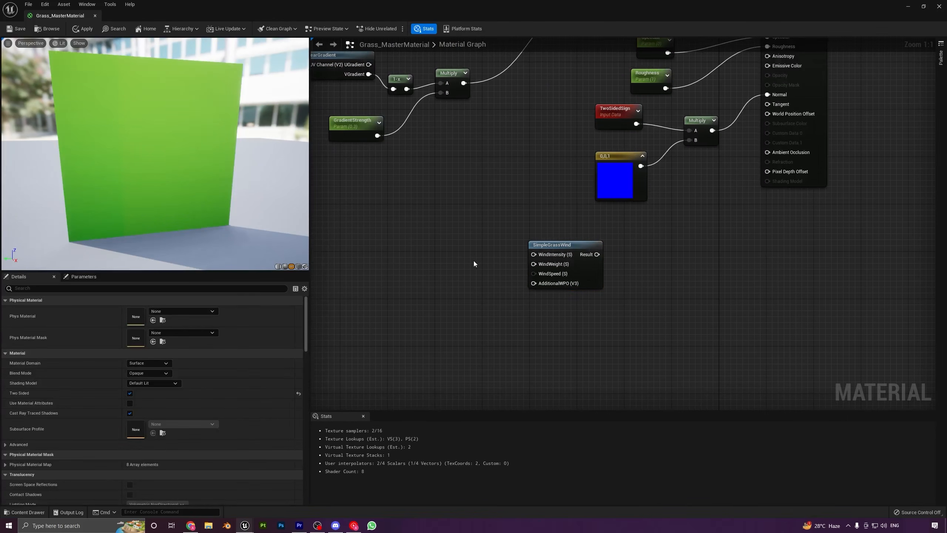
pyautogui.press('1')
pyautogui.click(445, 235)
pyautogui.moveTo(453, 240); pyautogui.dragTo(534, 254)
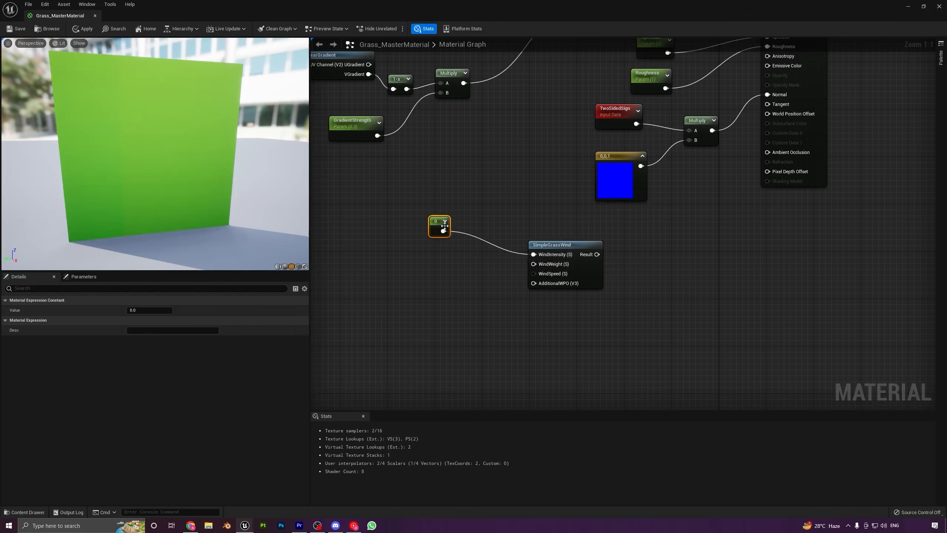
# Convert the constant to a parameter named WindIntensity and set its default value to 0.3
pyautogui.rightClick(444, 225)
pyautogui.click(454, 235)
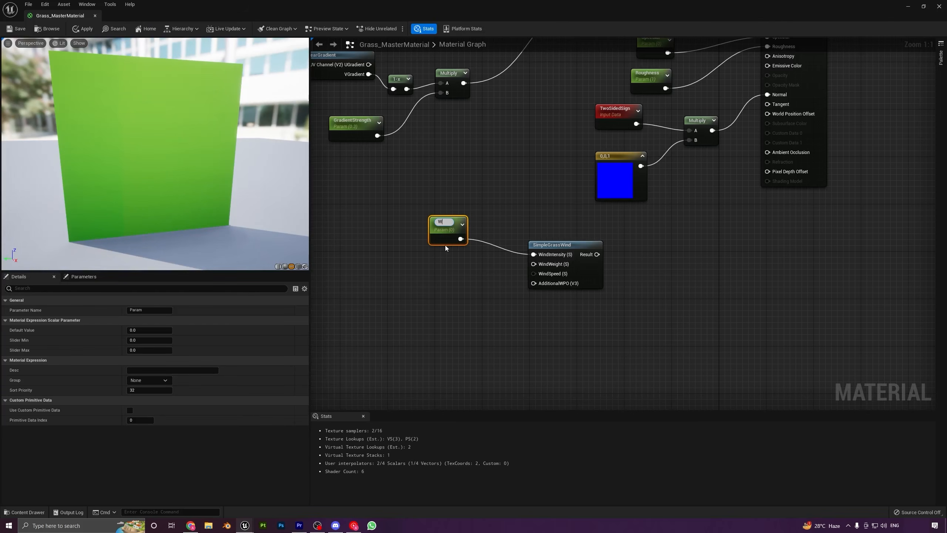
pyautogui.write('WindIntensity')
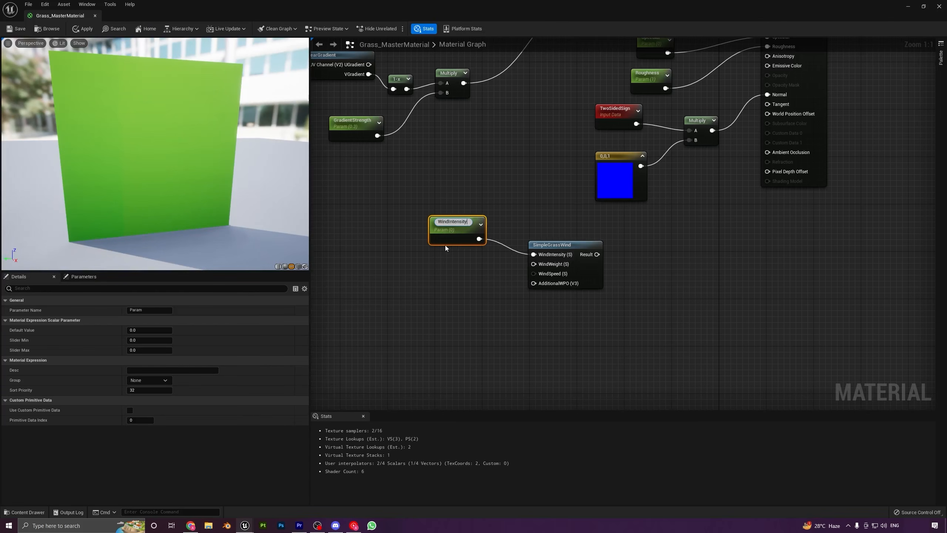
pyautogui.press('Return')
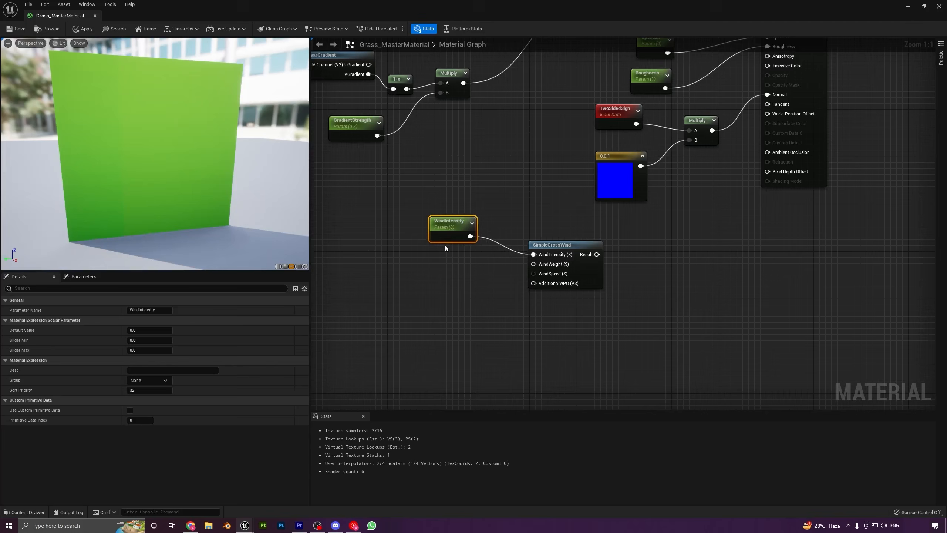
pyautogui.click(147, 329)
pyautogui.press('Return')
# Duplicate the WindIntensity parameter below the original and connect the copy to SimpleGrassWind's WindSpeed input
pyautogui.hotkey('ctrl', 'd')
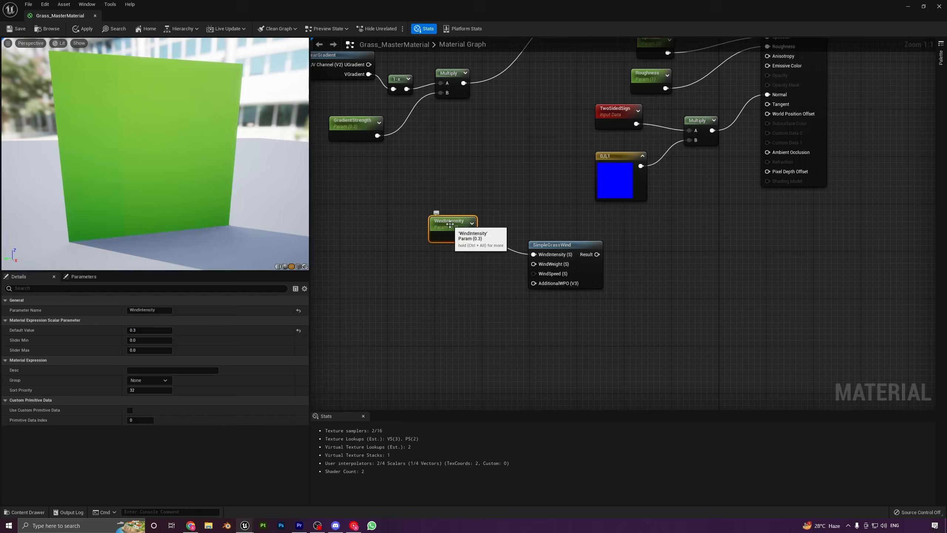
pyautogui.moveTo(480, 229); pyautogui.dragTo(539, 268)
pyautogui.hotkey('ctrl', 'z')
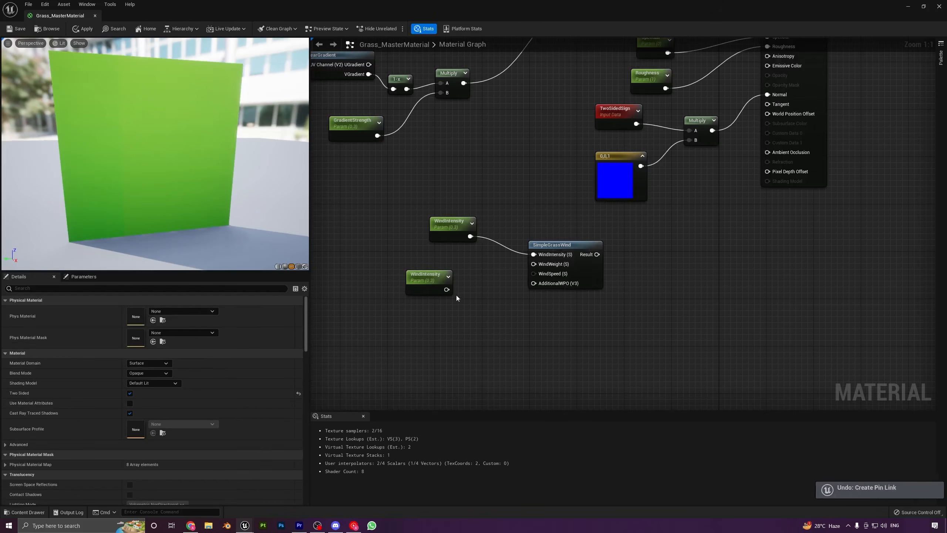
pyautogui.moveTo(446, 290); pyautogui.dragTo(533, 273)
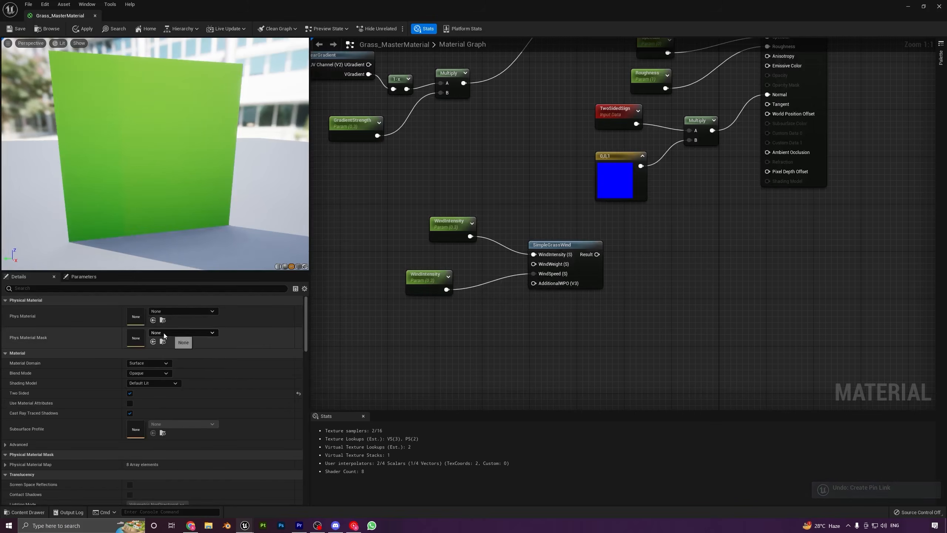
# Rename the duplicated parameter as WindSpeed and move it slightly closer to the WindIntensity parameter
pyautogui.click(423, 284)
pyautogui.click(159, 310)
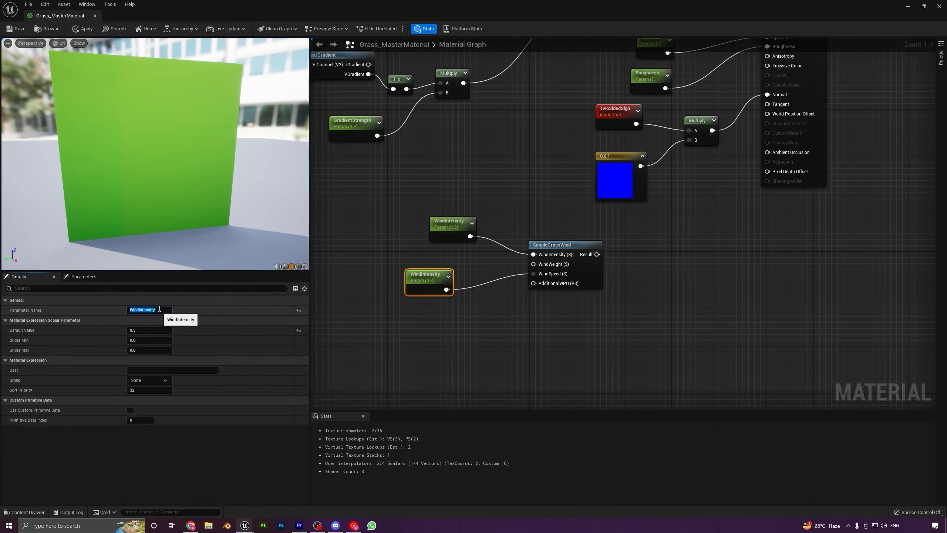
pyautogui.write('WindSpeed')
pyautogui.press('Return')
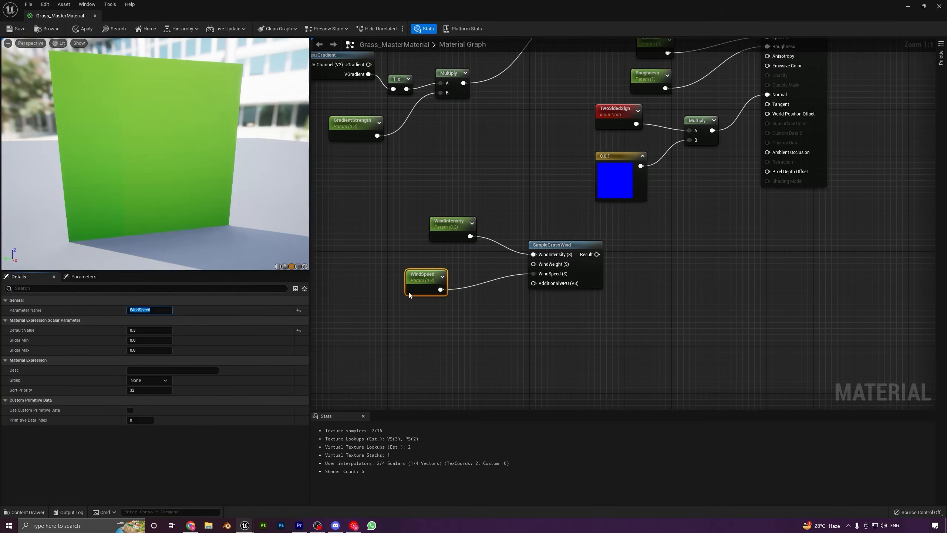
pyautogui.moveTo(408, 292); pyautogui.dragTo(408, 280)
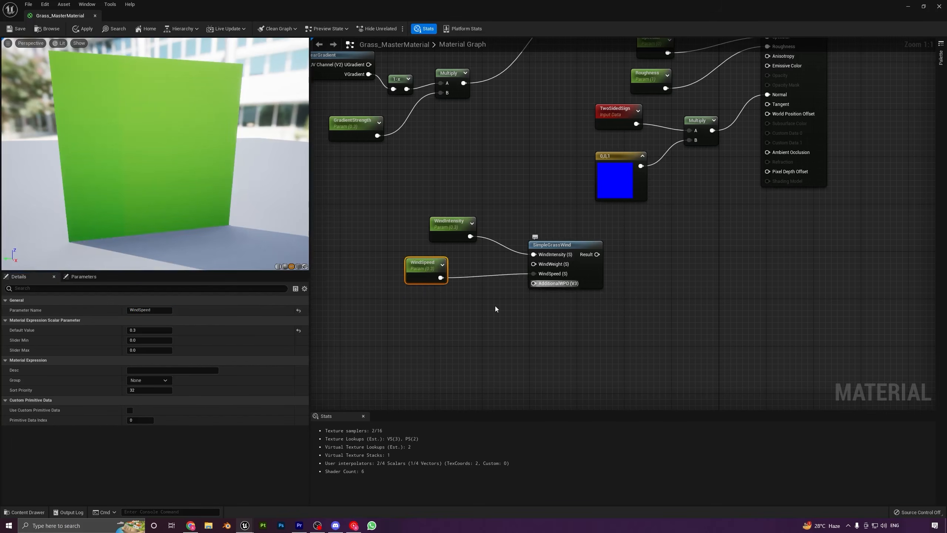
# Add a Constant node below WindSpeed, connect it to SimpleGrassWind's AdditionalWPO input and shift WindSpeed down
pyautogui.click(485, 315)
pyautogui.moveTo(489, 321); pyautogui.dragTo(532, 284)
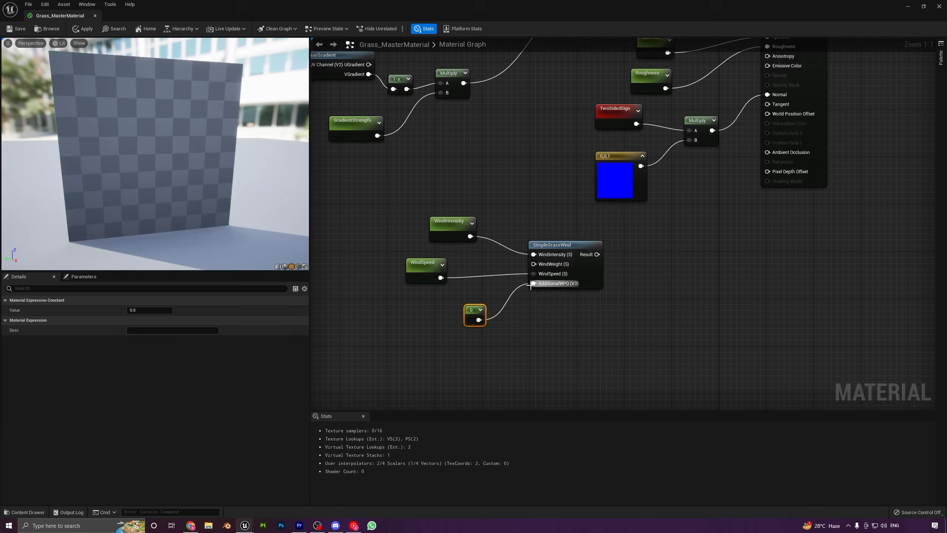
pyautogui.moveTo(419, 267); pyautogui.dragTo(431, 290)
pyautogui.click(538, 338)
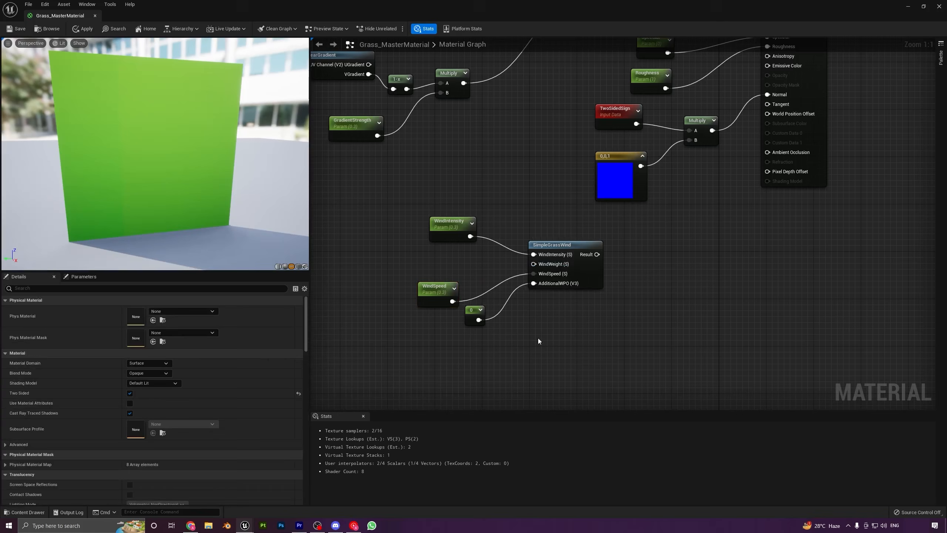
# Spread out the WindIntensity, WindSpeed and constant nodes, leaving a gap between the two wind parameters
pyautogui.moveTo(538, 338); pyautogui.dragTo(528, 346, button='right')
pyautogui.moveTo(517, 272); pyautogui.dragTo(493, 272)
pyautogui.click(426, 233)
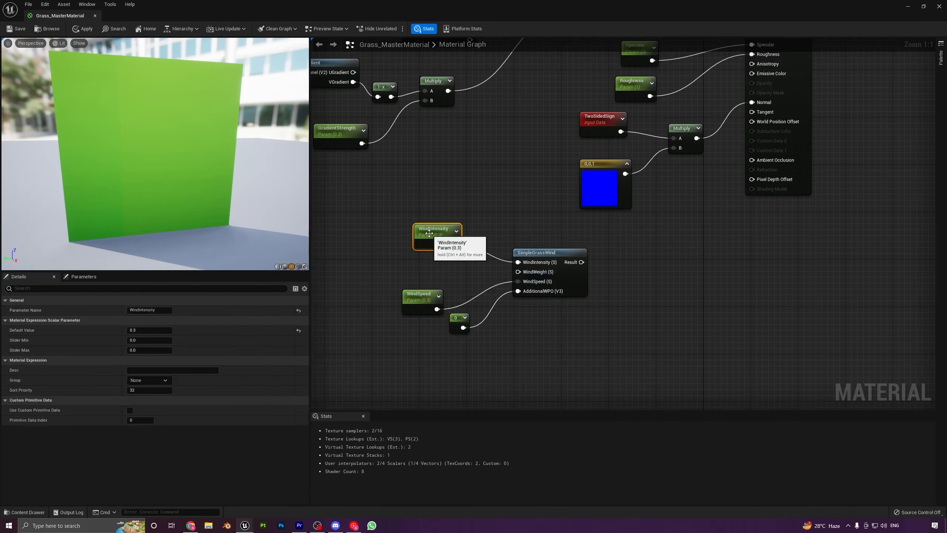
pyautogui.moveTo(425, 233); pyautogui.dragTo(403, 192)
pyautogui.moveTo(416, 299); pyautogui.dragTo(404, 293)
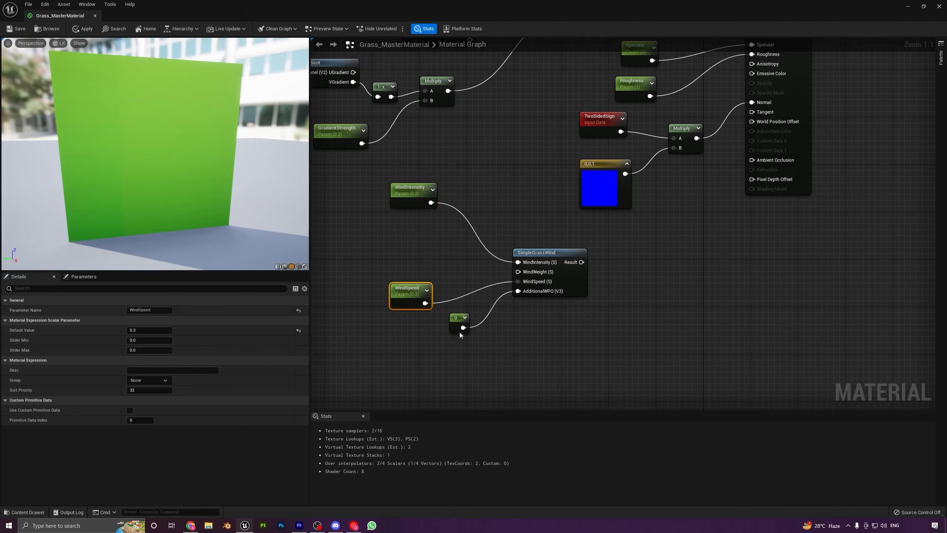
pyautogui.moveTo(456, 323); pyautogui.dragTo(436, 334)
# Try connecting SimpleGrassWind's Result to the material's World Position Offset input and undo the link
pyautogui.moveTo(581, 262); pyautogui.dragTo(752, 122)
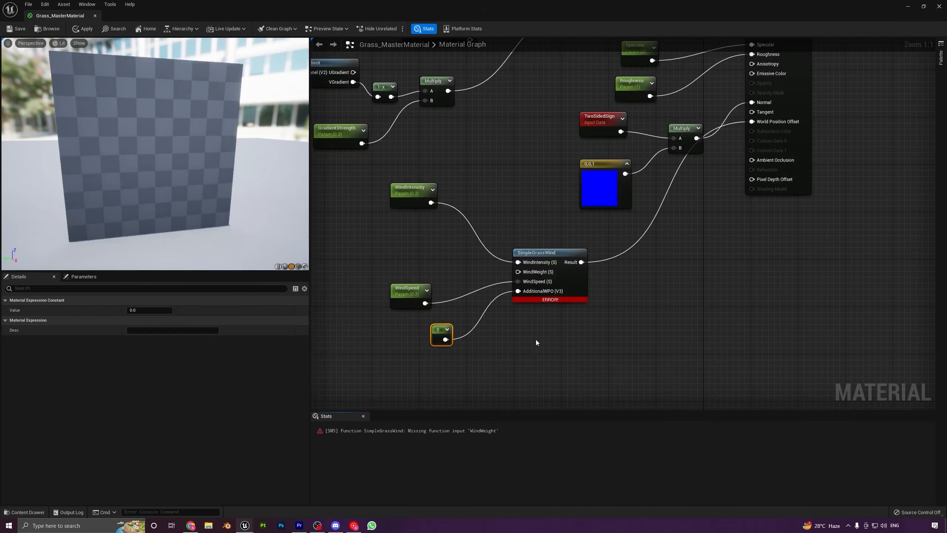
pyautogui.moveTo(536, 339); pyautogui.dragTo(561, 330, button='right')
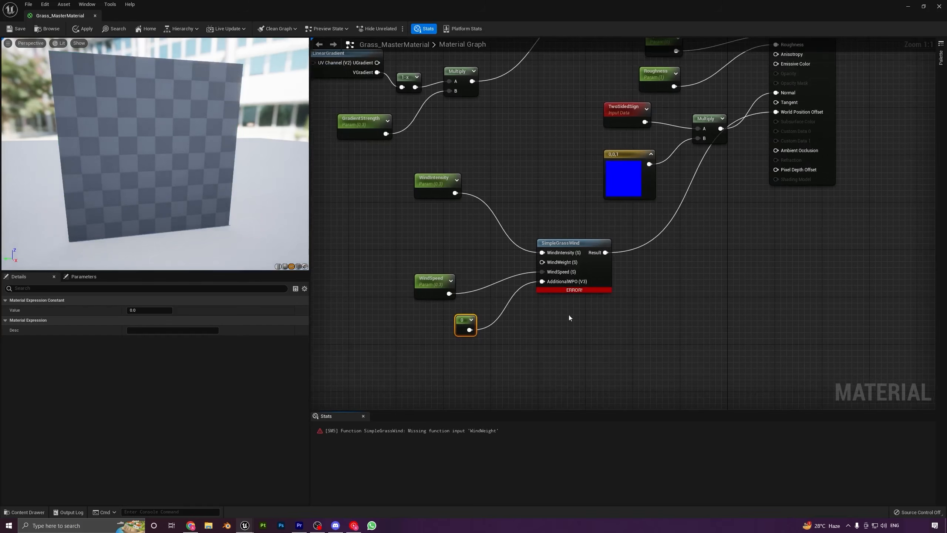
pyautogui.hotkey('ctrl', 'z')
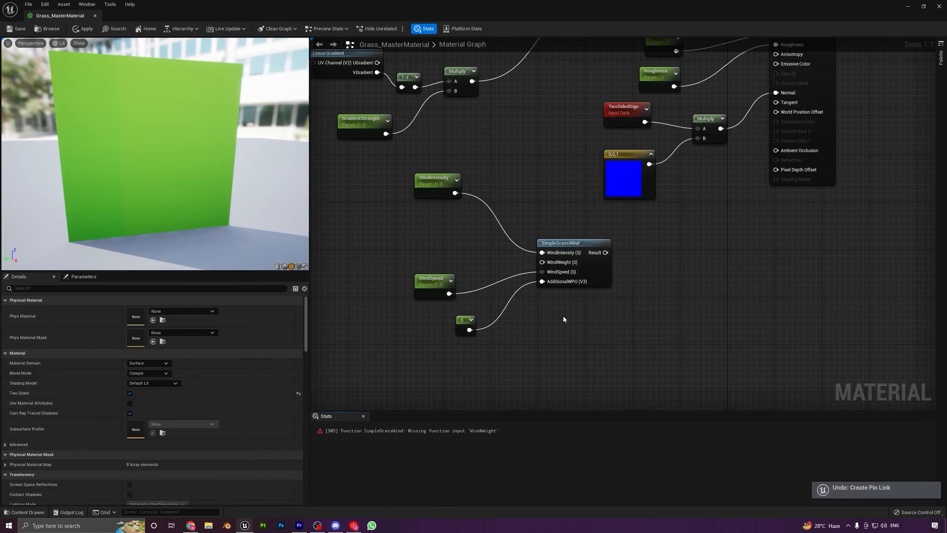
# Examine the grass material on the preview plane from a different angle and distance
pyautogui.moveTo(161, 204); pyautogui.dragTo(209, 180)
pyautogui.scroll(-3, 238, 185)
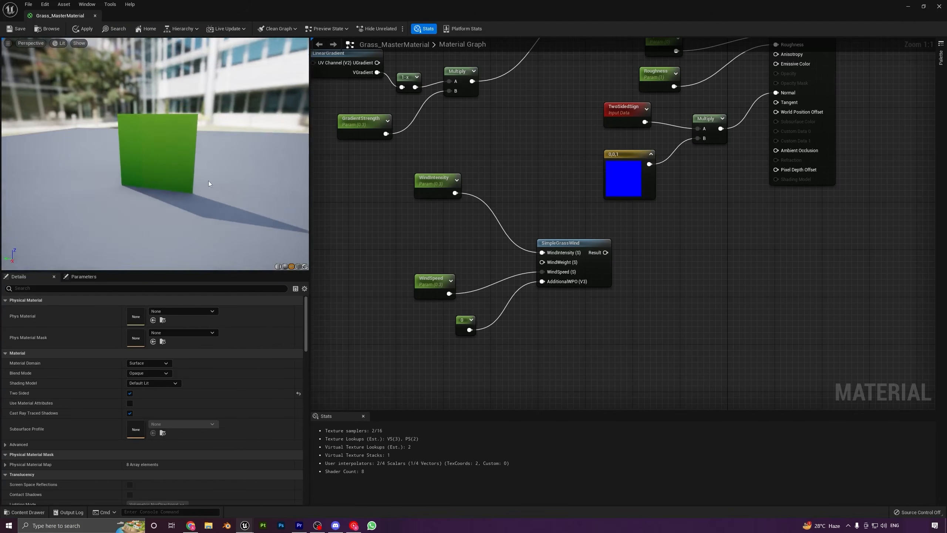
pyautogui.moveTo(194, 187); pyautogui.dragTo(180, 80, button='right')
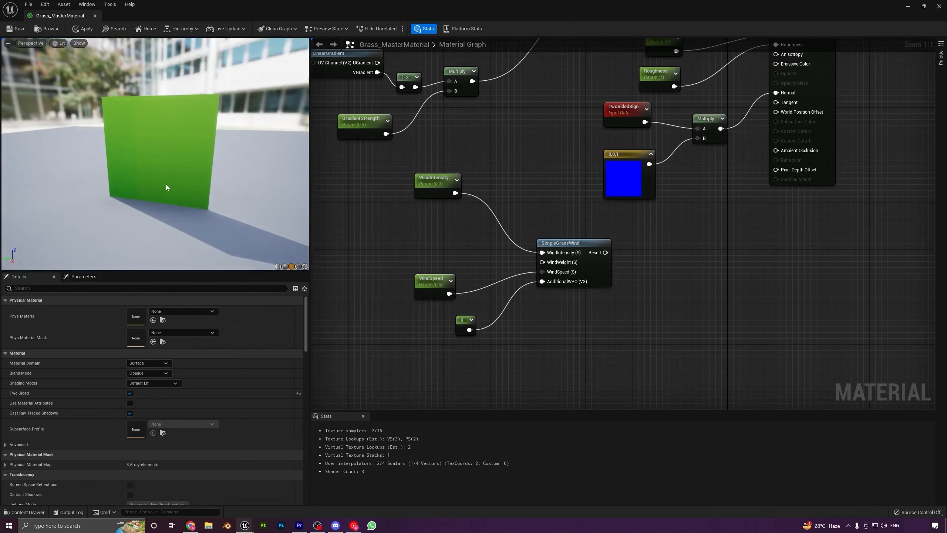
pyautogui.moveTo(166, 187); pyautogui.dragTo(174, 188)
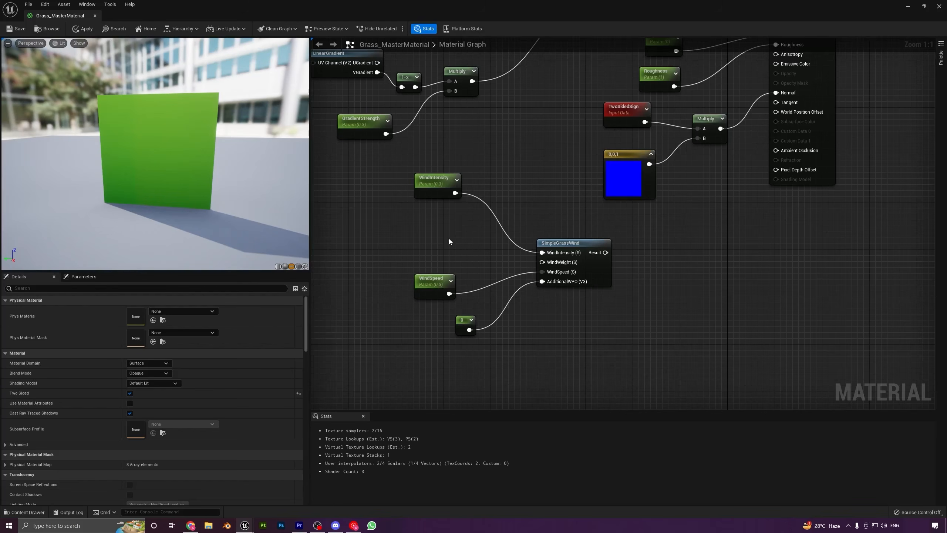
# Review the empty WindWeight input and the LinearGradient, 1-x and Multiply nodes that form the tip gradient
pyautogui.moveTo(448, 241); pyautogui.dragTo(422, 268, button='right')
pyautogui.moveTo(516, 288); pyautogui.dragTo(426, 265)
pyautogui.click(552, 227)
pyautogui.moveTo(433, 217); pyautogui.dragTo(510, 255, button='right')
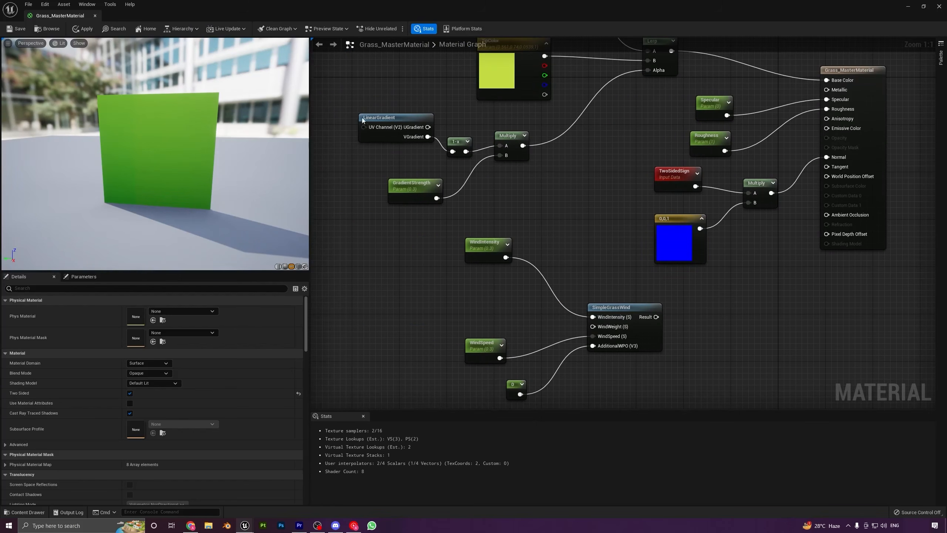
pyautogui.moveTo(363, 120); pyautogui.dragTo(560, 212)
pyautogui.moveTo(364, 99); pyautogui.dragTo(546, 201)
pyautogui.moveTo(546, 202); pyautogui.dragTo(524, 278, button='right')
pyautogui.click(552, 234)
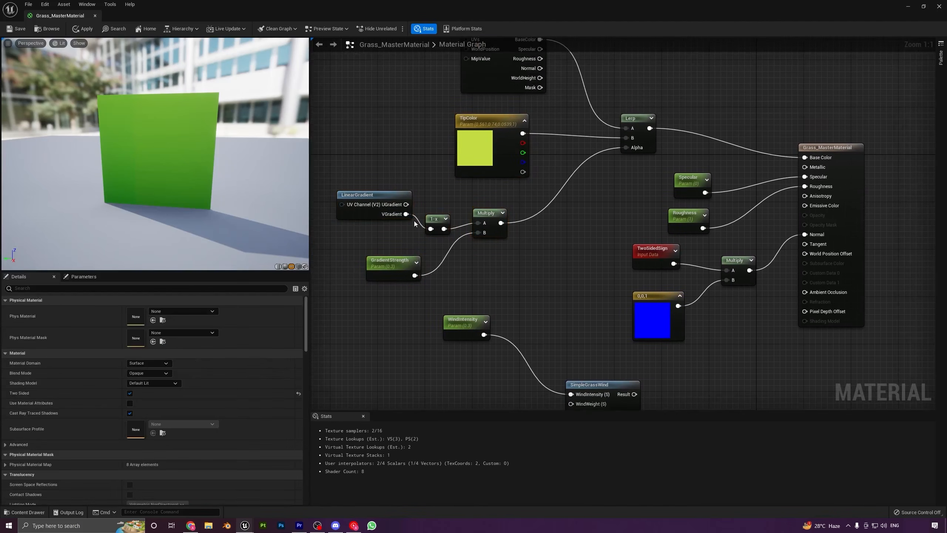
# Start previewing the tip gradient's Multiply node and examine its mask on the preview plane
pyautogui.click(490, 214)
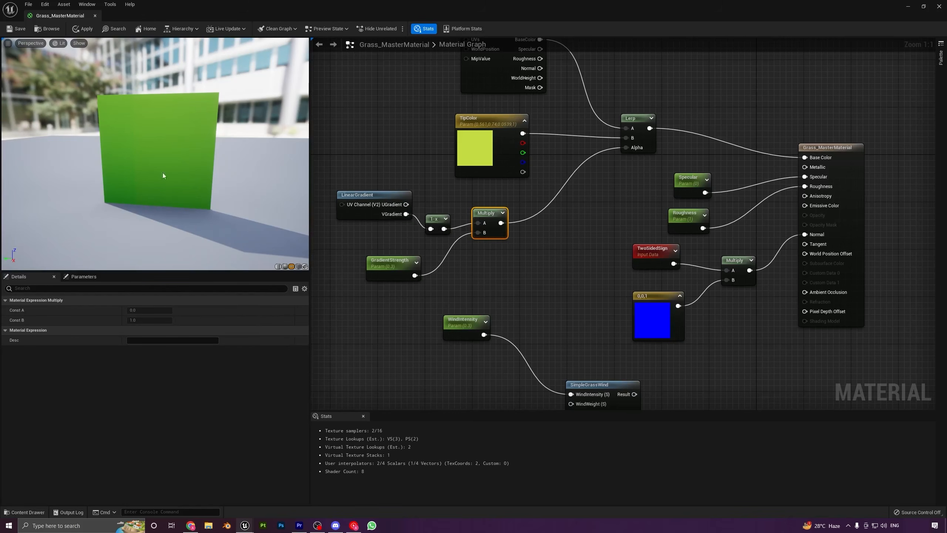
pyautogui.rightClick(482, 214)
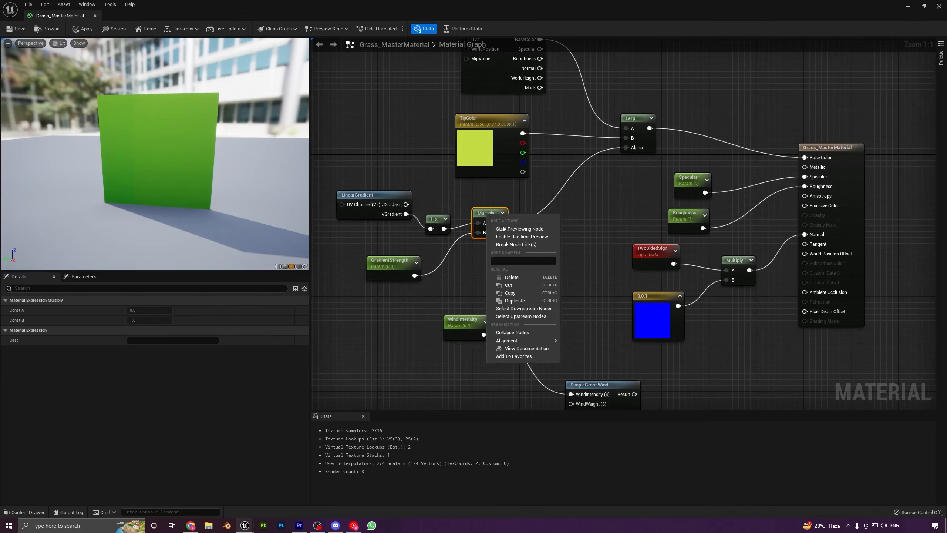
pyautogui.click(508, 221)
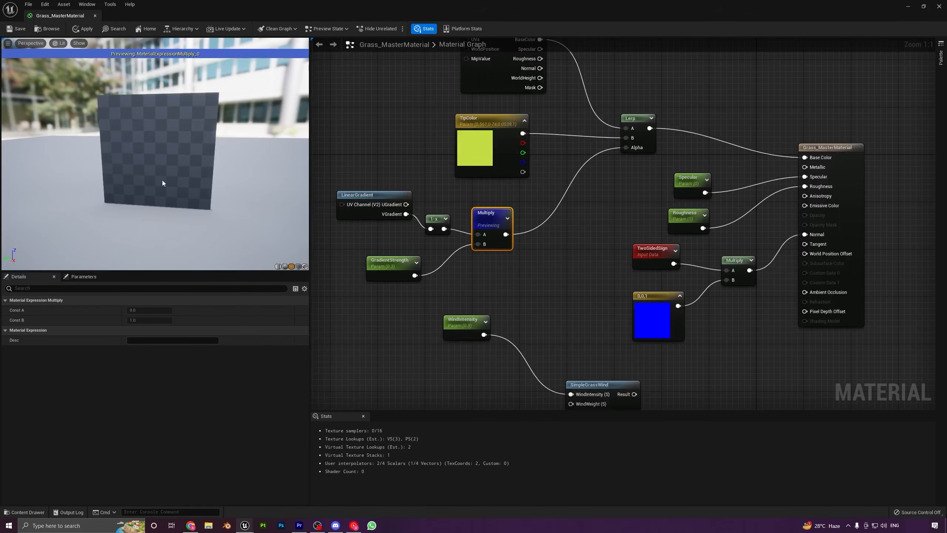
pyautogui.moveTo(165, 179); pyautogui.dragTo(120, 210)
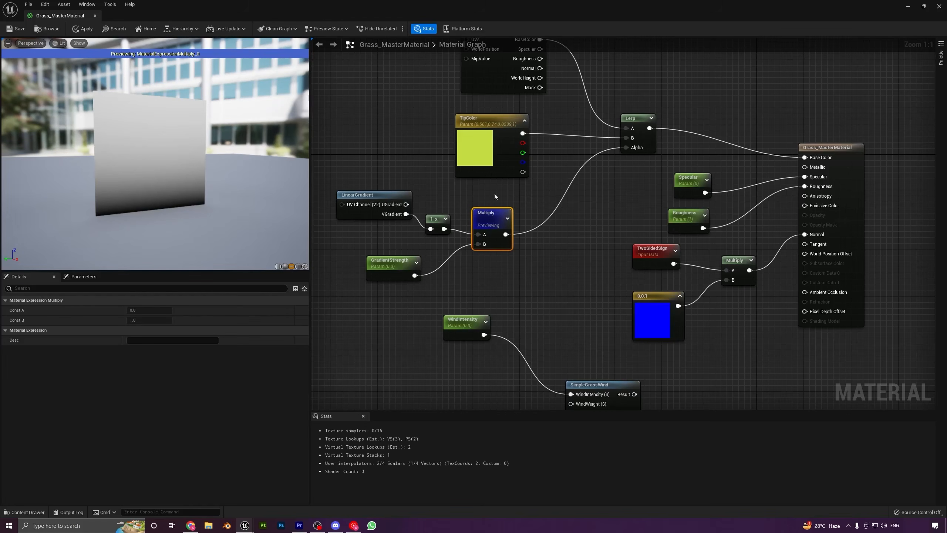
# Stop previewing the tip gradient's Multiply node
pyautogui.moveTo(336, 177); pyautogui.dragTo(519, 286)
pyautogui.click(520, 289)
pyautogui.moveTo(520, 289); pyautogui.dragTo(489, 213, button='right')
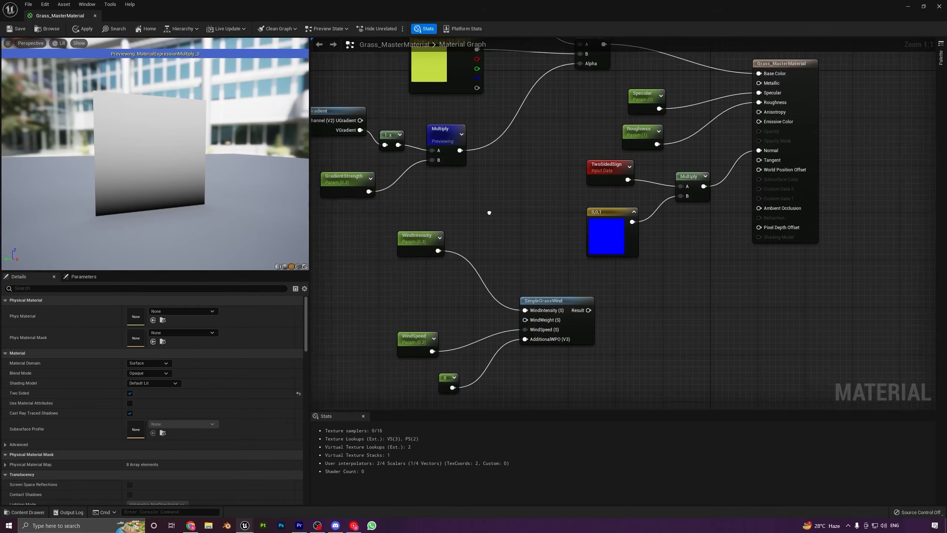
pyautogui.click(443, 144)
pyautogui.rightClick(444, 133)
pyautogui.click(461, 149)
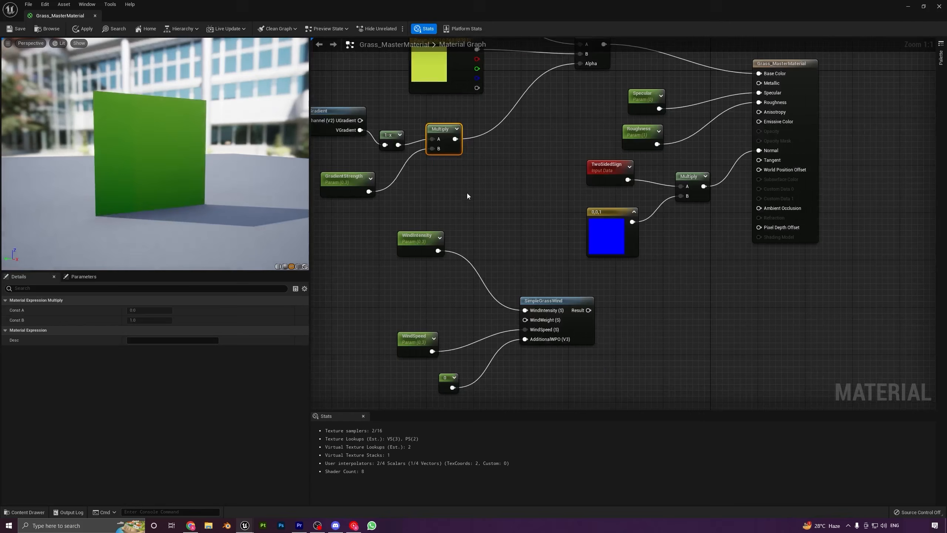
# Duplicate the LinearGradient, 1-x, GradientStrength and Multiply nodes beside SimpleGrassWind and connect the copied Multiply to WindWeight
pyautogui.moveTo(467, 192); pyautogui.dragTo(515, 211, button='right')
pyautogui.moveTo(335, 116); pyautogui.dragTo(537, 214)
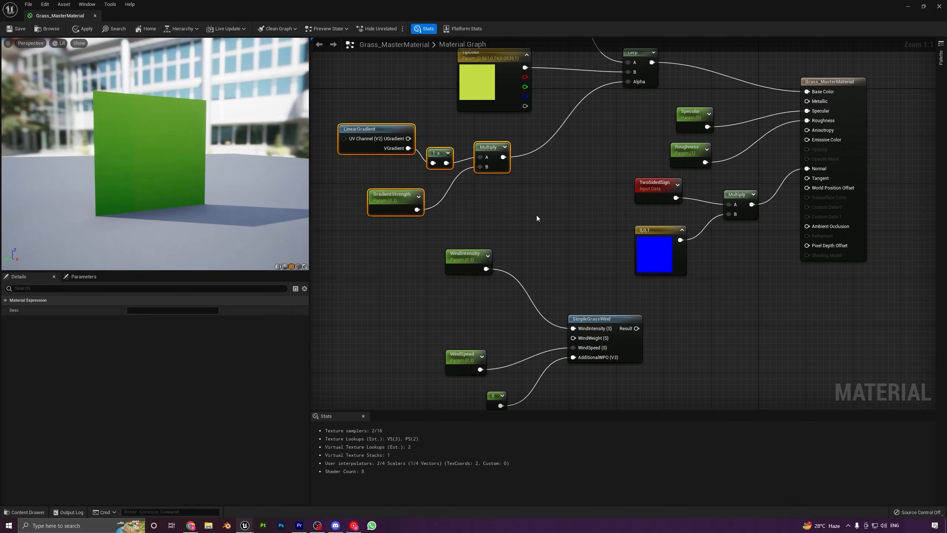
pyautogui.hotkey('ctrl', 'c')
pyautogui.hotkey('ctrl', 'v')
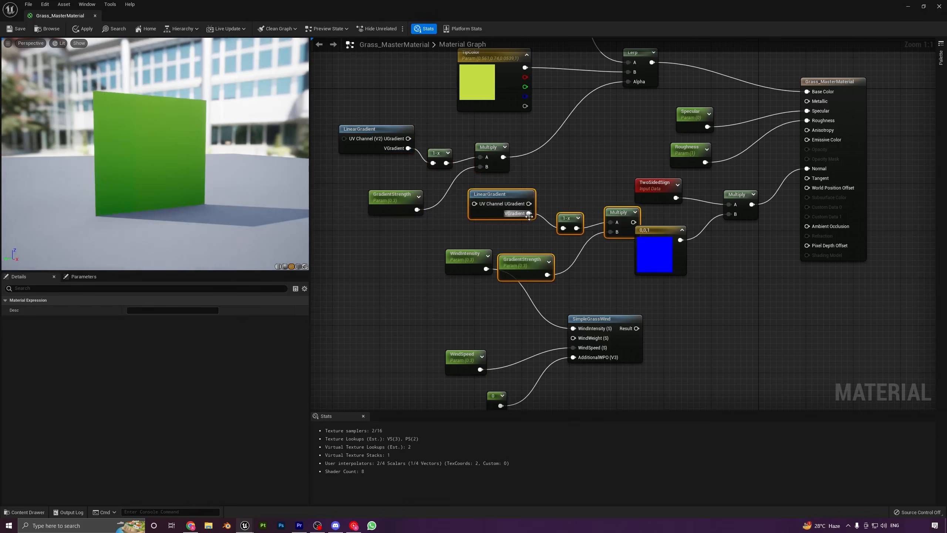
pyautogui.moveTo(591, 223); pyautogui.dragTo(450, 308)
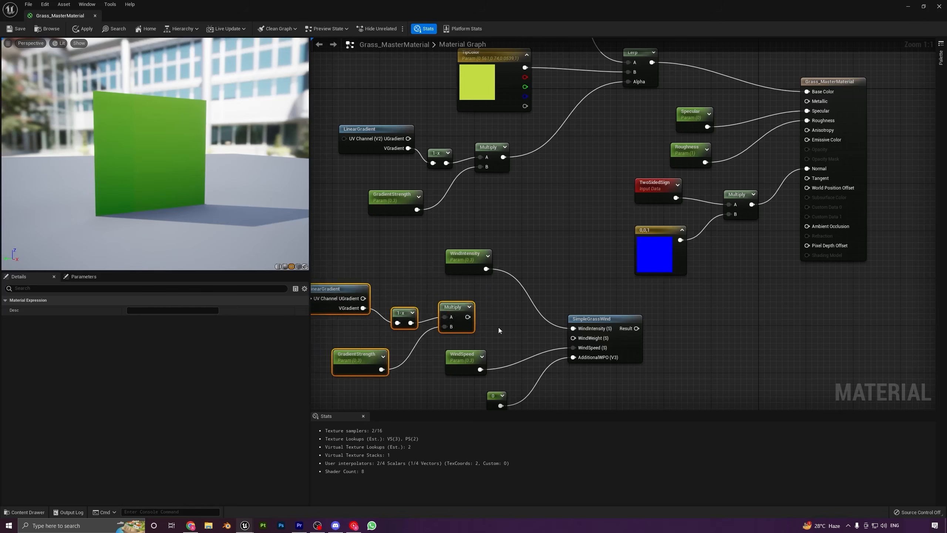
pyautogui.moveTo(499, 323); pyautogui.dragTo(530, 249, button='right')
pyautogui.moveTo(502, 243); pyautogui.dragTo(604, 264)
# Place the copied GradientStrength parameter below its LinearGradient node and rename it WindGradientStrength
pyautogui.moveTo(457, 313); pyautogui.dragTo(540, 327, button='right')
pyautogui.click(474, 298)
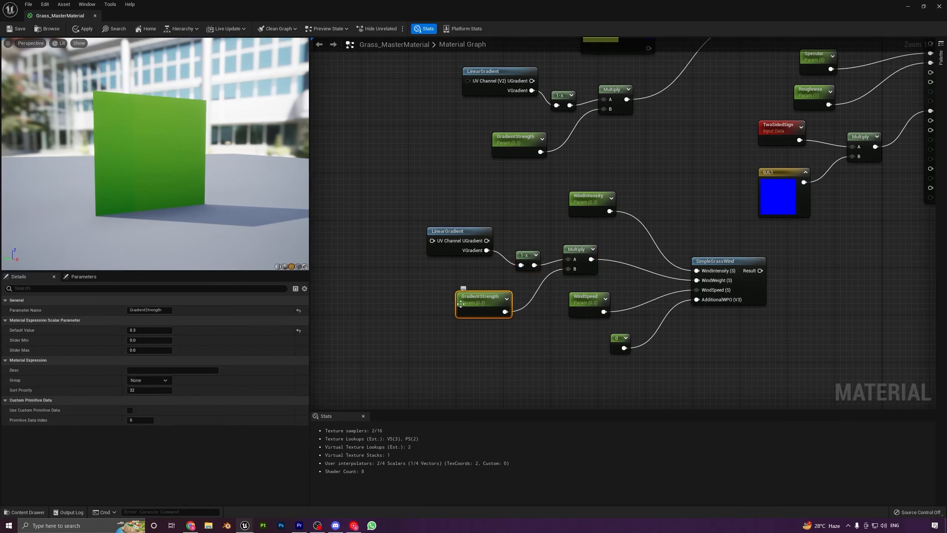
pyautogui.moveTo(475, 298); pyautogui.dragTo(460, 282)
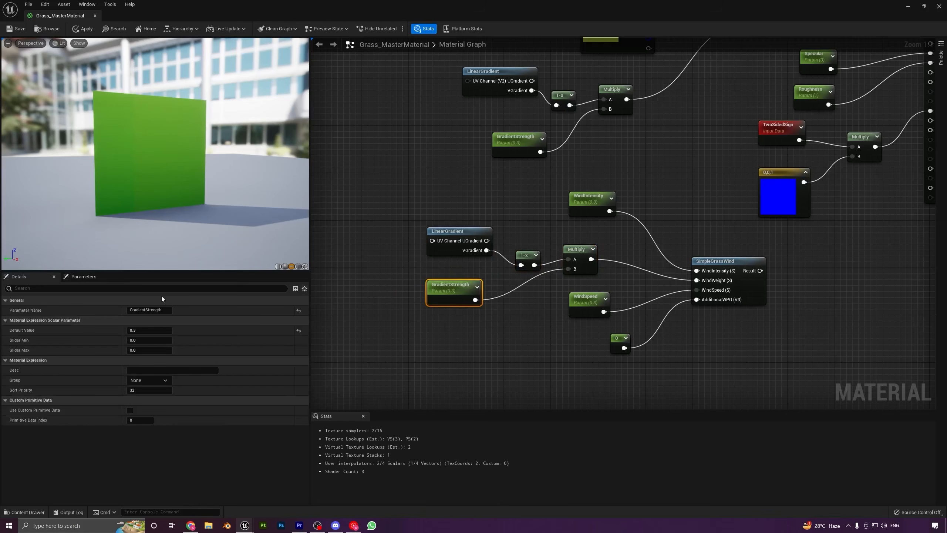
pyautogui.click(160, 310)
pyautogui.doubleClick(159, 309)
pyautogui.write('WindGradientStrength')
pyautogui.press('Return')
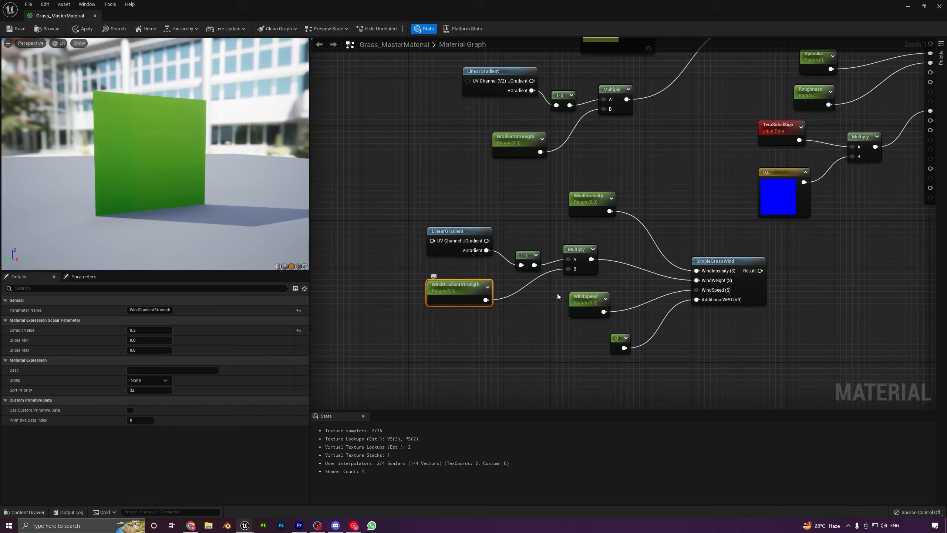
# Start previewing the wind gradient's Multiply node and examine its mask on the preview plane
pyautogui.rightClick(581, 252)
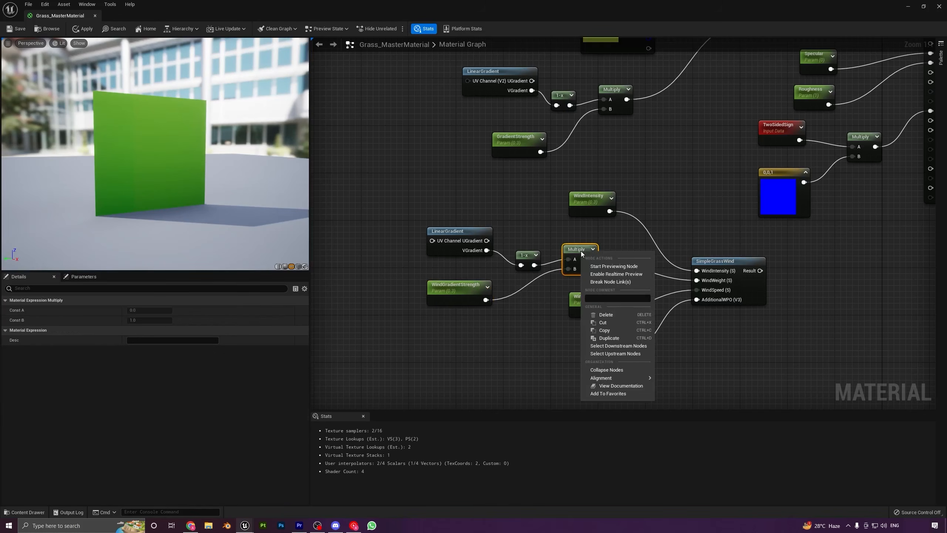
pyautogui.click(596, 266)
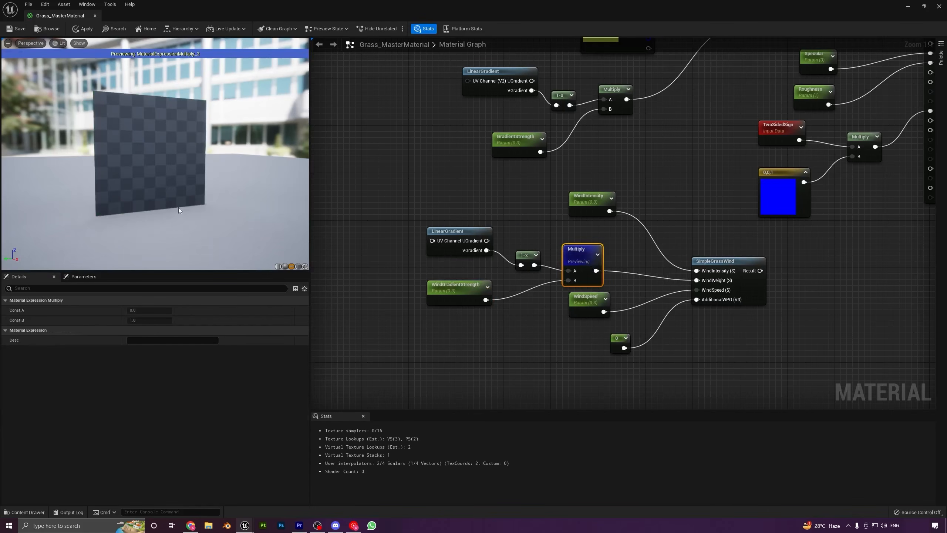
pyautogui.moveTo(179, 181); pyautogui.dragTo(253, 230)
pyautogui.scroll(-2, 253, 231)
pyautogui.scroll(8, 237, 229)
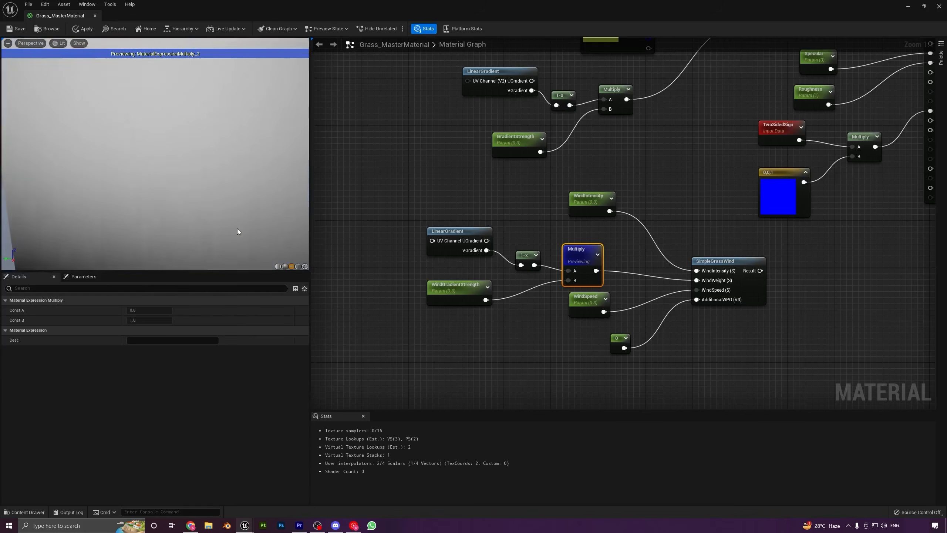
pyautogui.scroll(-5, 216, 214)
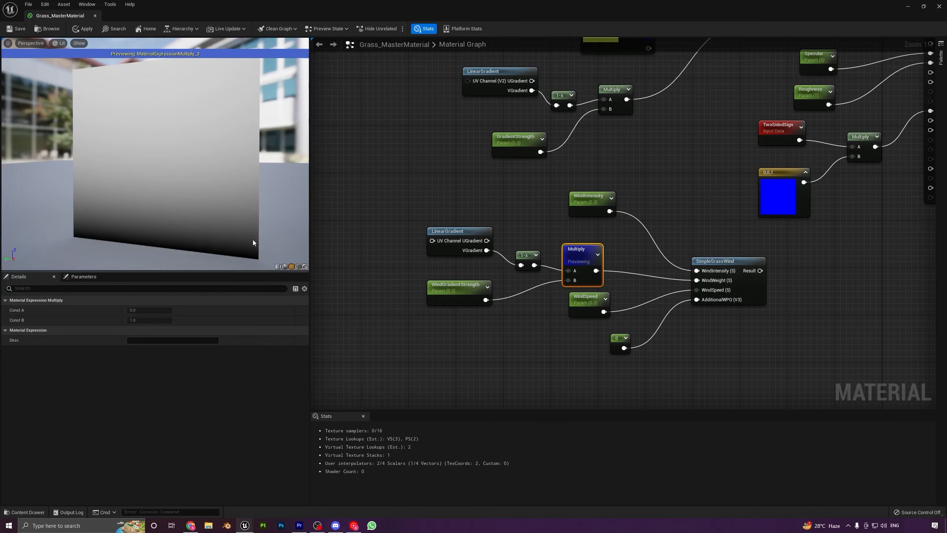
pyautogui.moveTo(212, 200)
pyautogui.mouseDown()
pyautogui.moveTo(198, 201)
pyautogui.moveTo(213, 201)
pyautogui.mouseUp()
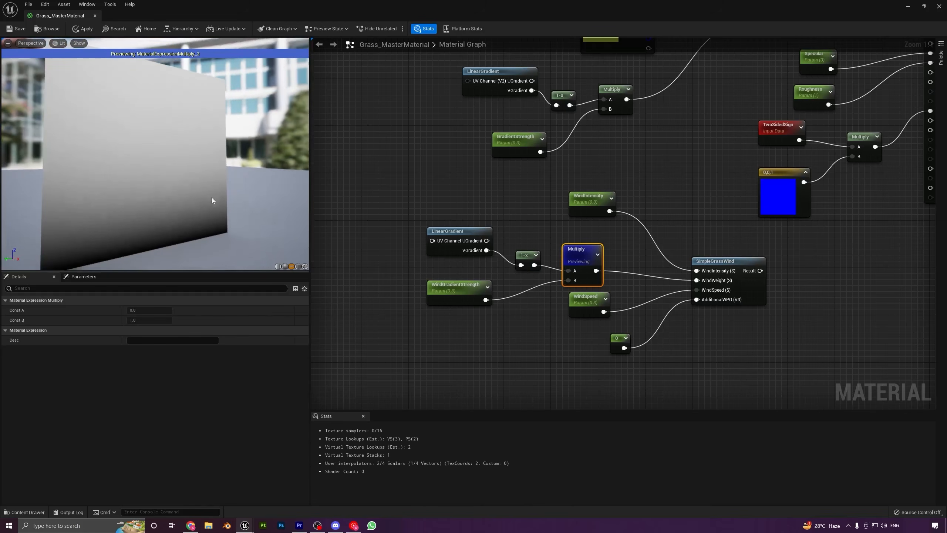
# Set WindGradientStrength's default value to 0.9 while checking the mask, and save the material
pyautogui.click(446, 285)
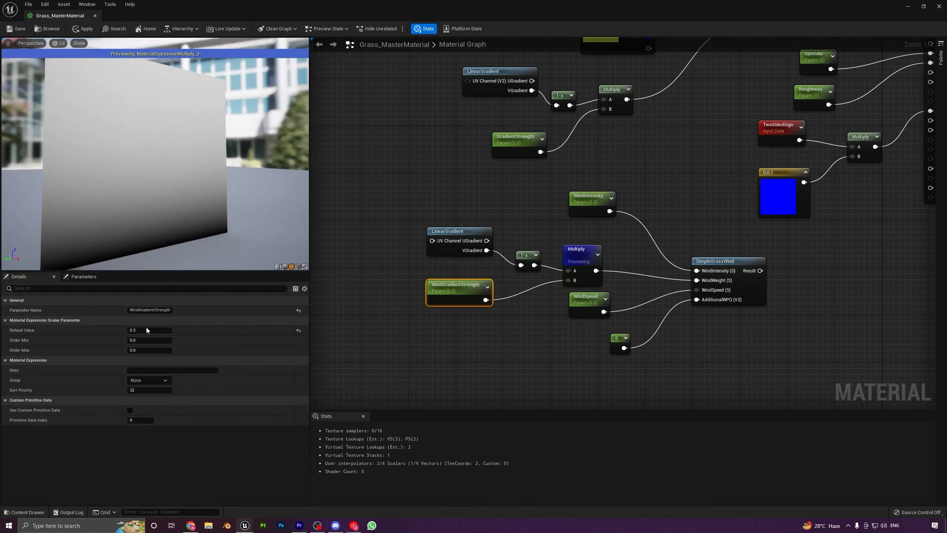
pyautogui.moveTo(142, 330); pyautogui.dragTo(155, 330)
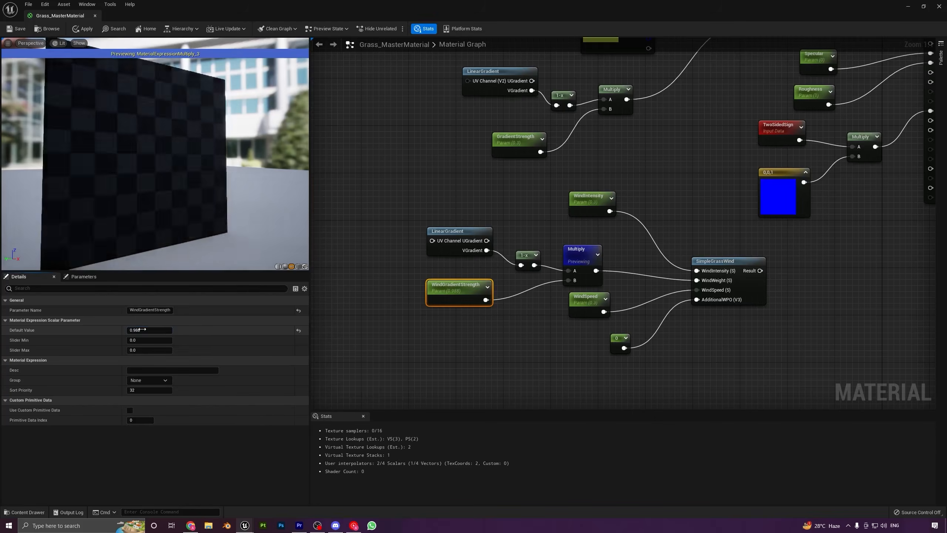
pyautogui.moveTo(228, 249); pyautogui.dragTo(193, 249)
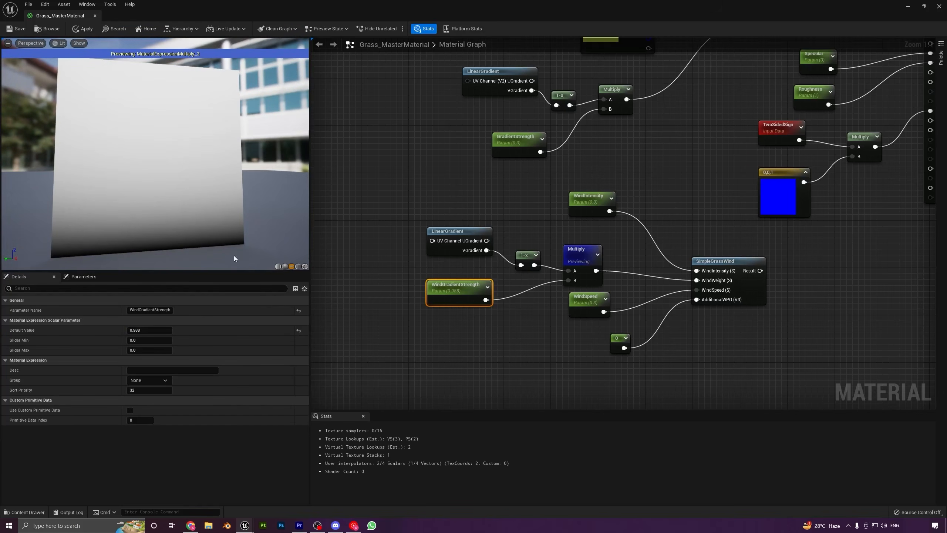
pyautogui.moveTo(147, 330); pyautogui.dragTo(142, 330)
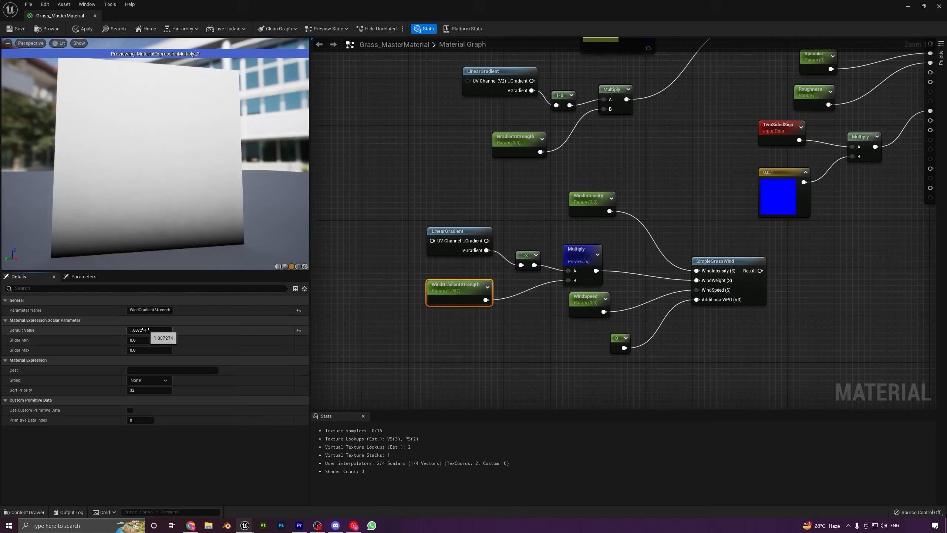
pyautogui.click(149, 330)
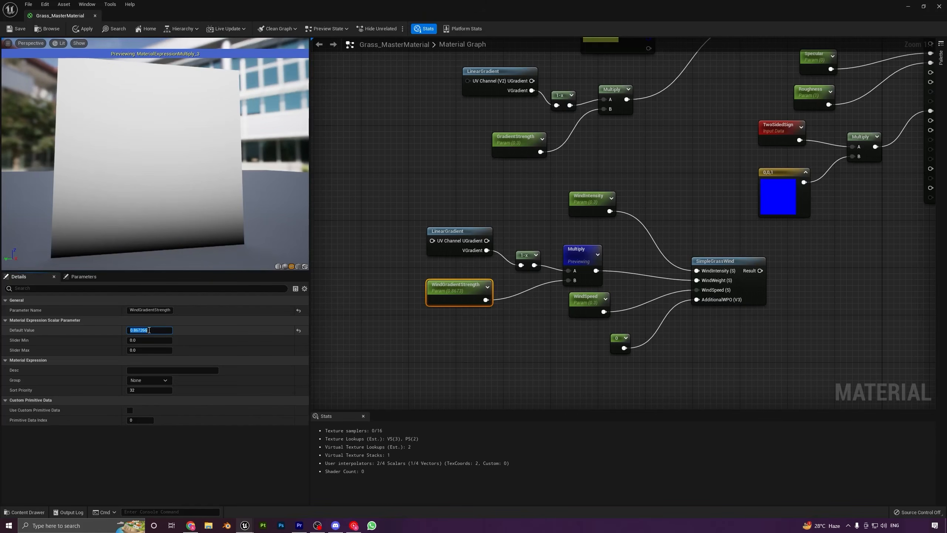
pyautogui.write('0.9')
pyautogui.press('Return')
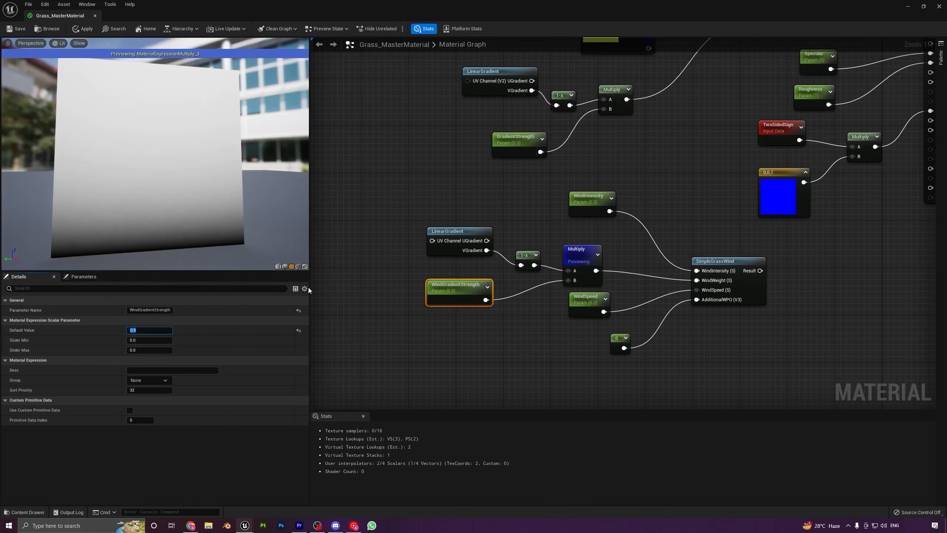
pyautogui.click(395, 331)
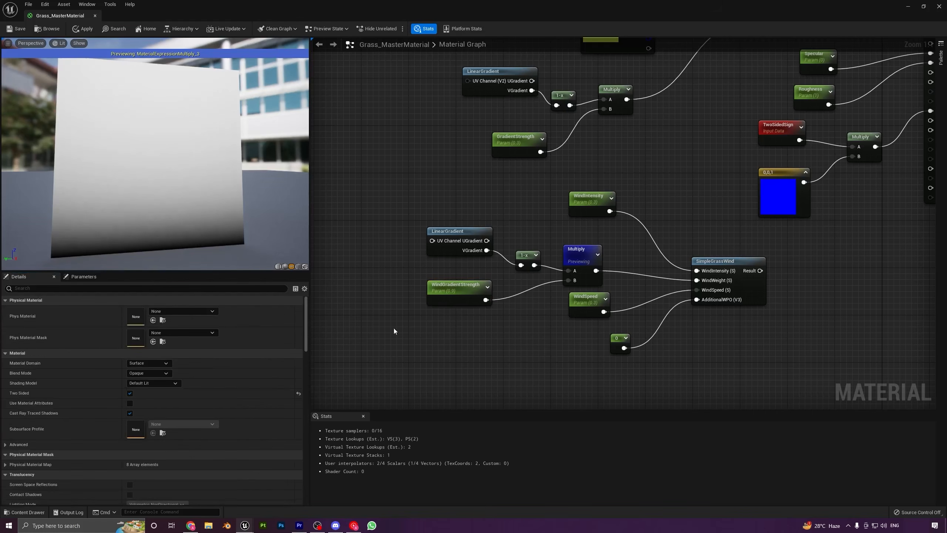
pyautogui.click(20, 30)
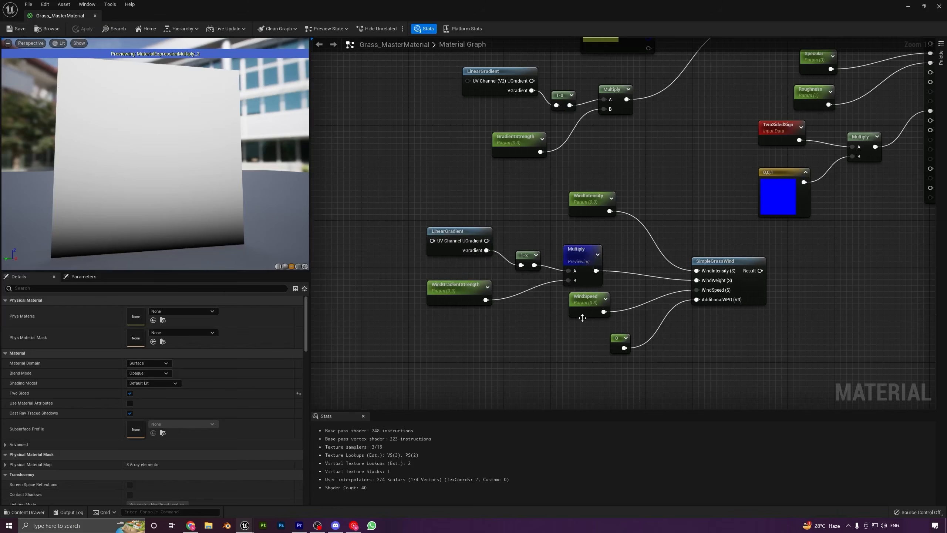
# Stop previewing the wind gradient's Multiply node and connect SimpleGrassWind's Result to the material's World Position Offset
pyautogui.moveTo(555, 328); pyautogui.dragTo(425, 324, button='right')
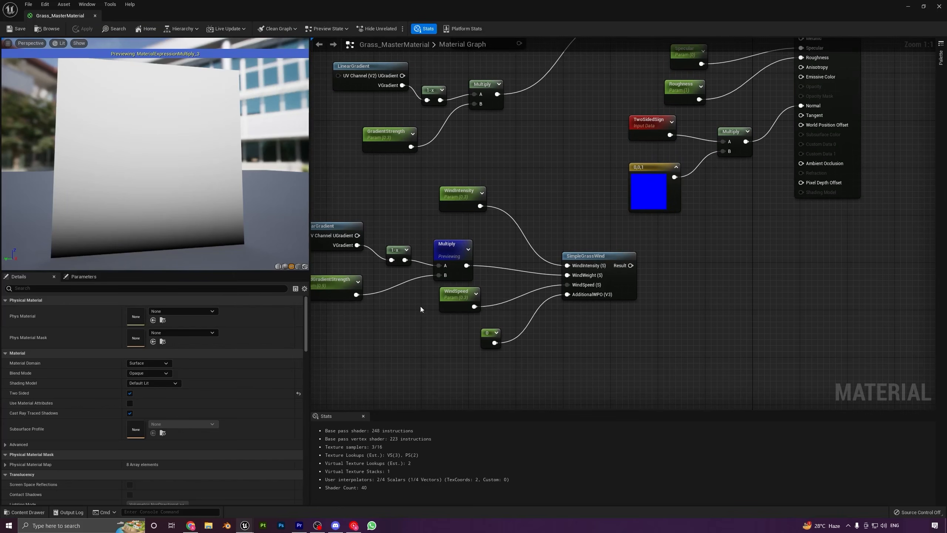
pyautogui.rightClick(450, 251)
pyautogui.click(469, 266)
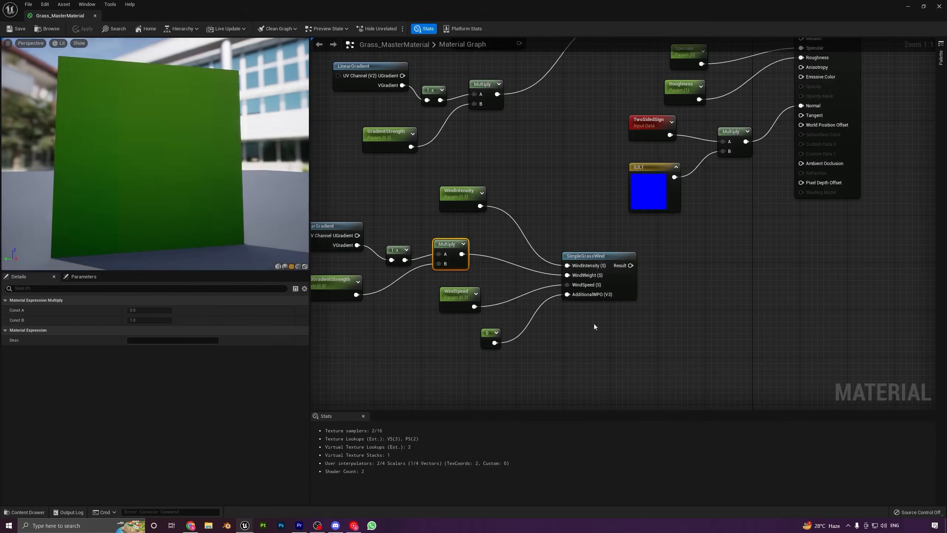
pyautogui.scroll(-3, 594, 323)
pyautogui.click(711, 298)
pyautogui.moveTo(675, 285); pyautogui.dragTo(804, 181)
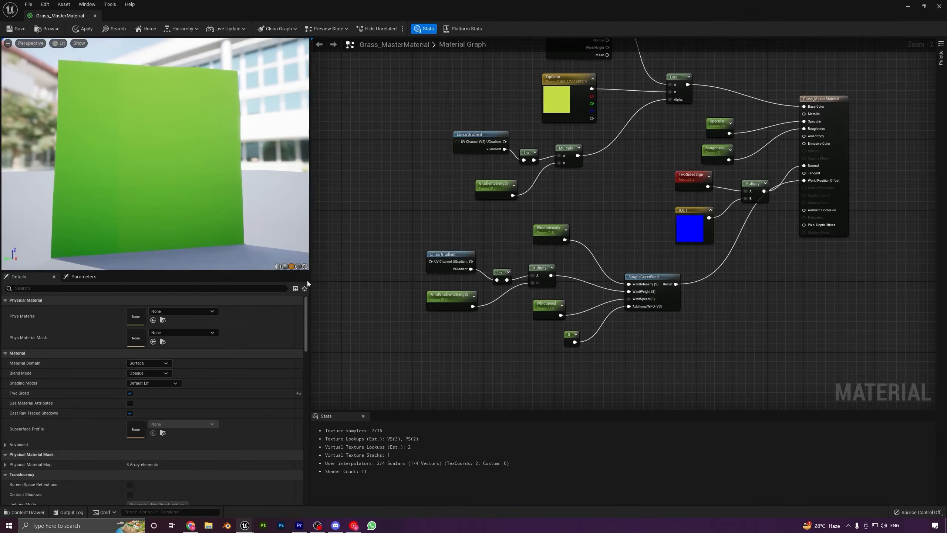
# Switch the preview mesh to a sphere and examine the wind motion on it
pyautogui.scroll(-5, 170, 158)
pyautogui.scroll(8, 171, 159)
pyautogui.scroll(-6, 170, 158)
pyautogui.moveTo(171, 159)
pyautogui.mouseDown()
pyautogui.moveTo(180, 127)
pyautogui.moveTo(209, 145)
pyautogui.moveTo(179, 157)
pyautogui.mouseUp()
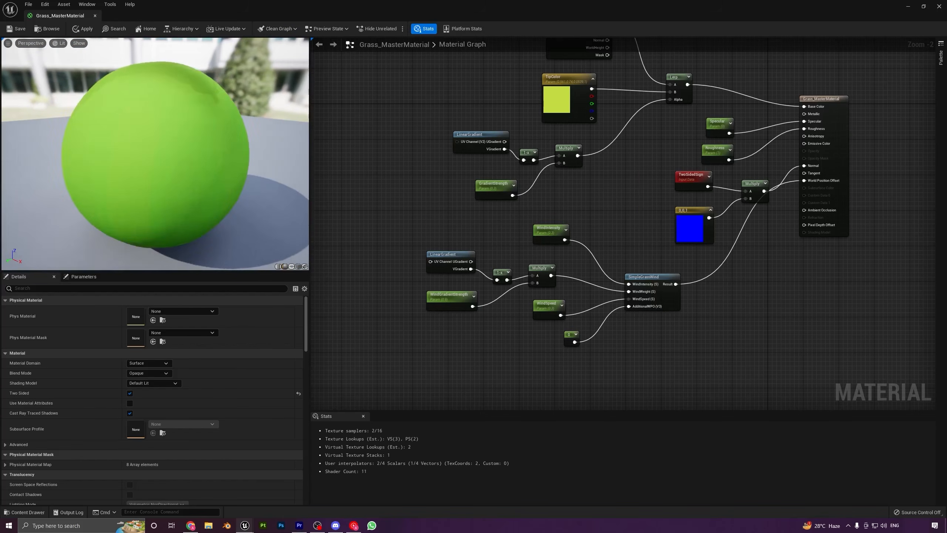
pyautogui.scroll(-5, 173, 156)
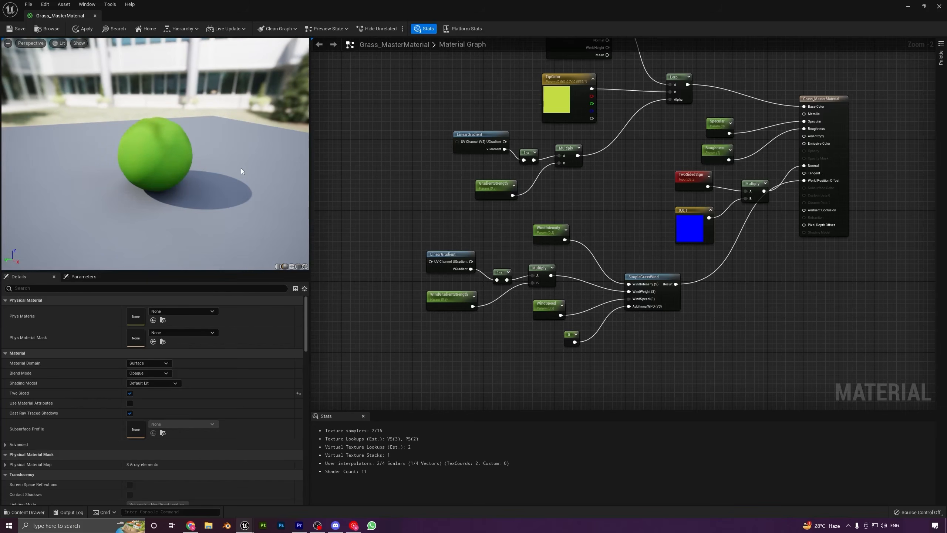
# Save the grass master material and close its editor
pyautogui.hotkey('ctrl', 's')
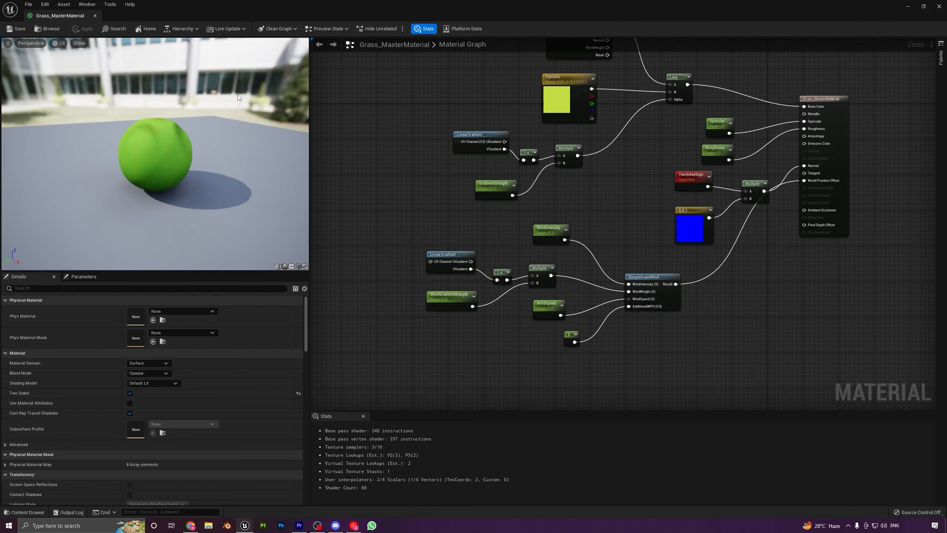
pyautogui.click(94, 16)
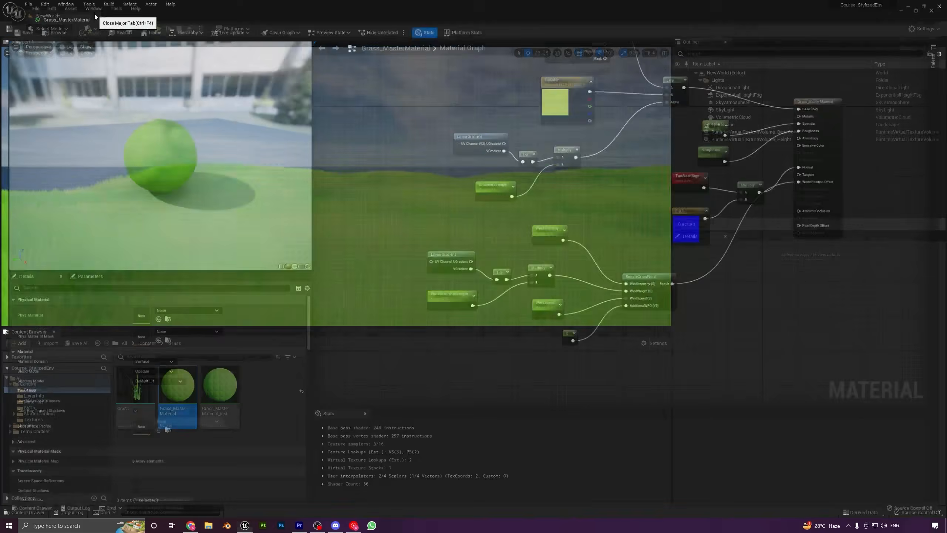
# Examine the wind-animated grass in the level from ground height, from the shoreline edge and across the field
pyautogui.moveTo(335, 187); pyautogui.dragTo(437, 222, button='right')
pyautogui.moveTo(341, 228)
pyautogui.mouseDown(button='right')
pyautogui.moveTo(341, 220)
pyautogui.moveTo(342, 228)
pyautogui.mouseUp(button='right')
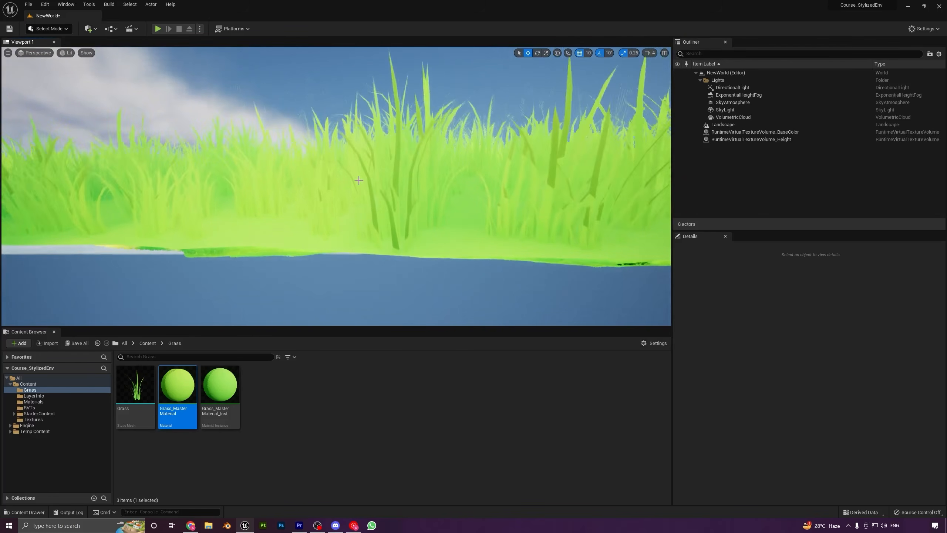
pyautogui.moveTo(369, 171); pyautogui.dragTo(370, 162, button='right')
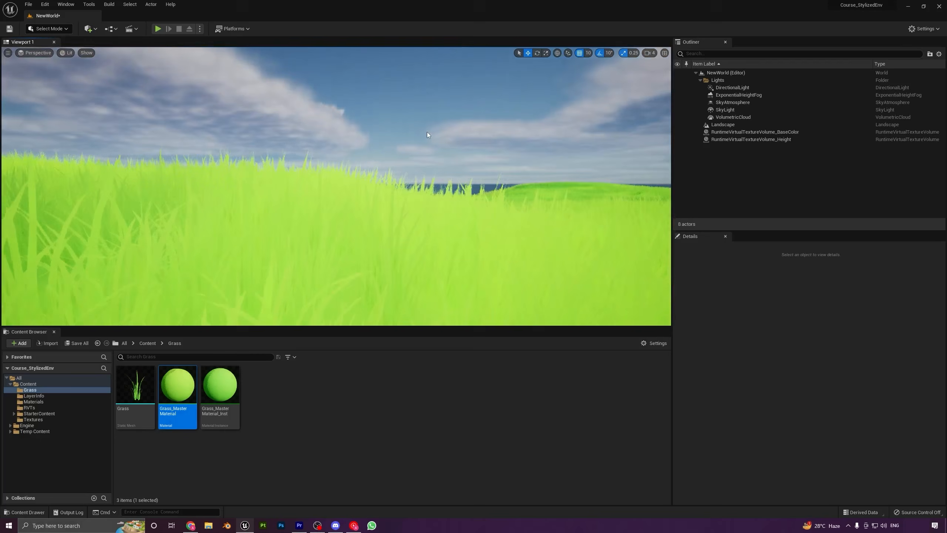
pyautogui.moveTo(421, 113); pyautogui.dragTo(440, 112, button='right')
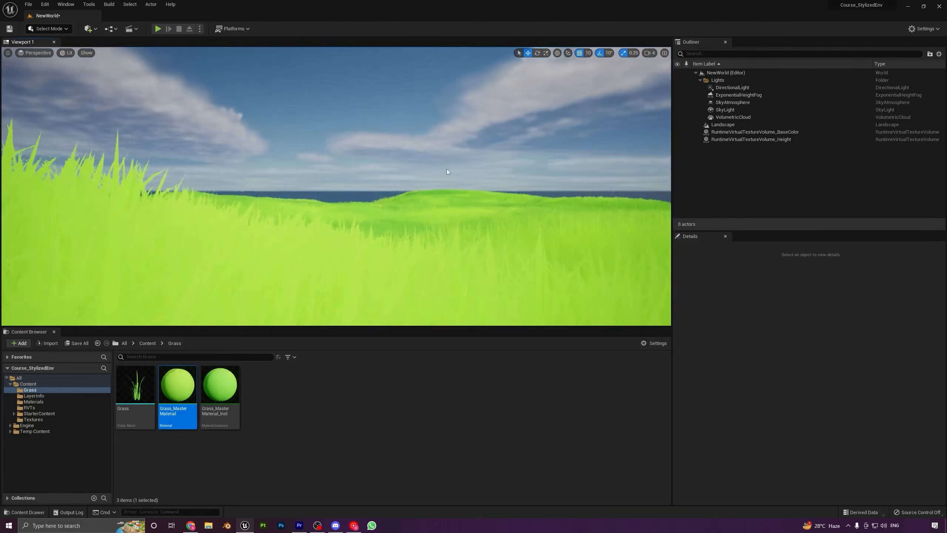
pyautogui.press('s')
pyautogui.moveTo(372, 168)
pyautogui.mouseDown(button='right')
pyautogui.moveTo(382, 181)
pyautogui.moveTo(375, 204)
pyautogui.moveTo(367, 180)
pyautogui.mouseUp(button='right')
pyautogui.press('w')
pyautogui.press('w')
pyautogui.press('s')
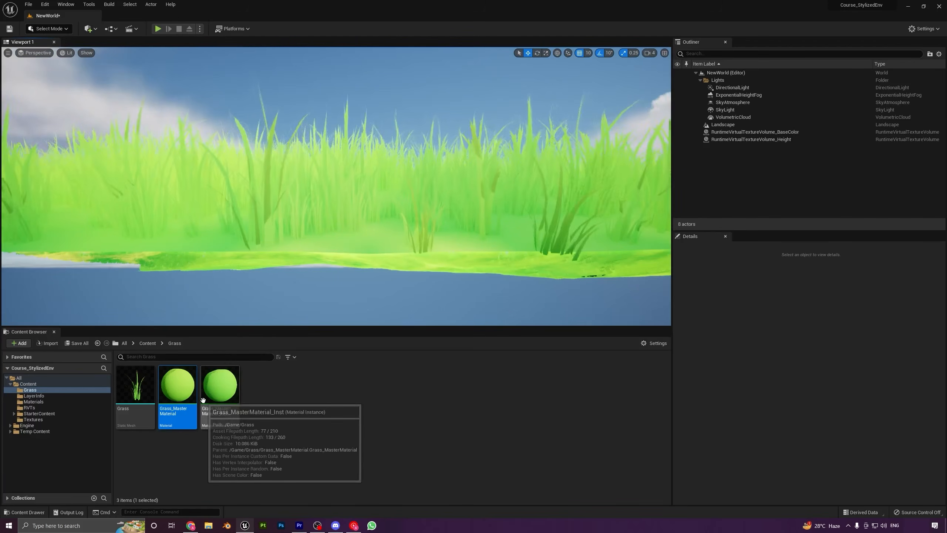
# Open the Grass_MasterMaterial_Inst material instance beside the level view and adjust its WindGradientStrength value
pyautogui.doubleClick(233, 387)
pyautogui.moveTo(476, 14); pyautogui.dragTo(737, 86)
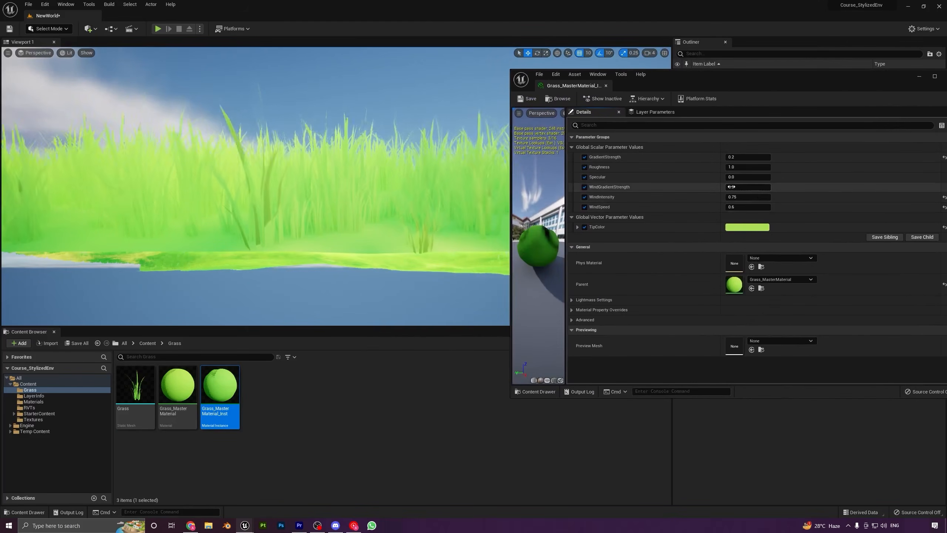
pyautogui.moveTo(742, 187); pyautogui.dragTo(721, 187)
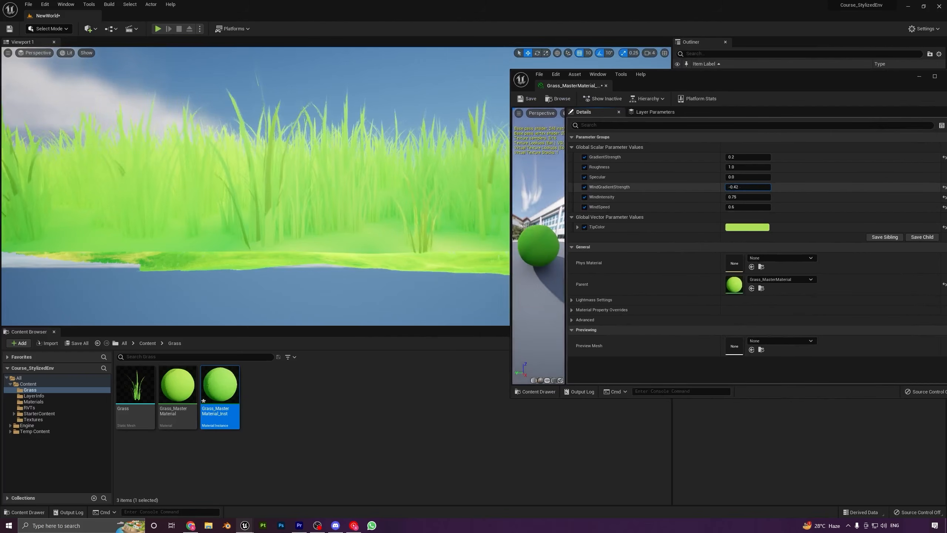
pyautogui.click(752, 188)
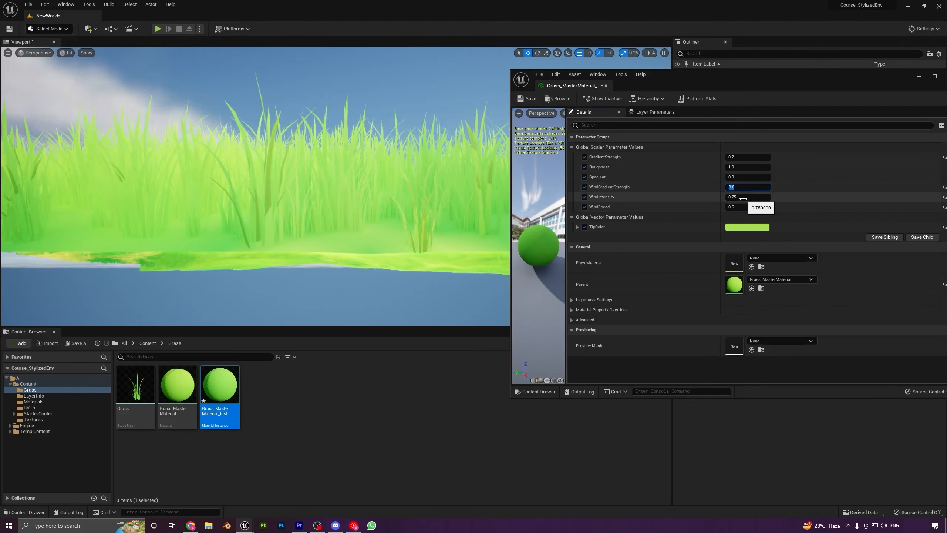
# Try WindIntensity and WindSpeed at about 1.2 with different WindGradientStrength values and compare the grass motion
pyautogui.moveTo(746, 196); pyautogui.dragTo(750, 196)
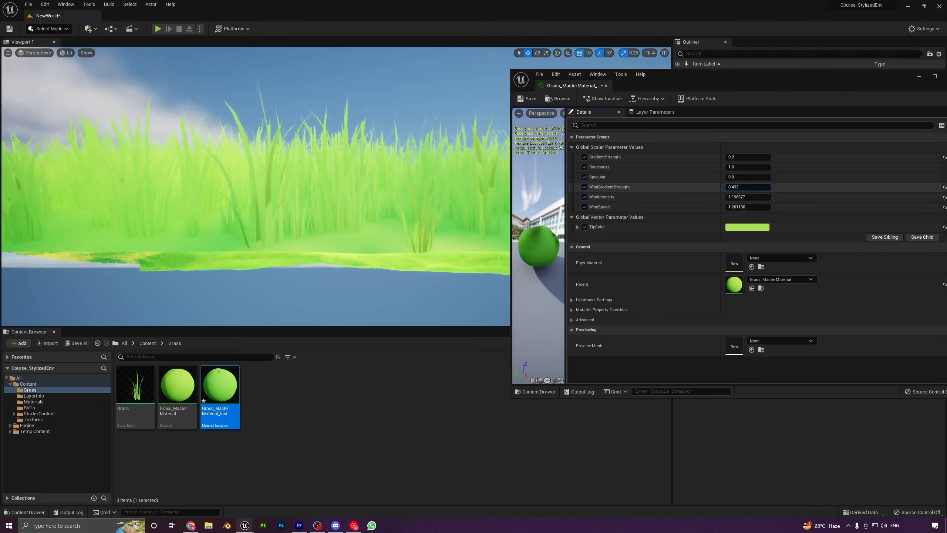
pyautogui.moveTo(747, 187); pyautogui.dragTo(761, 187)
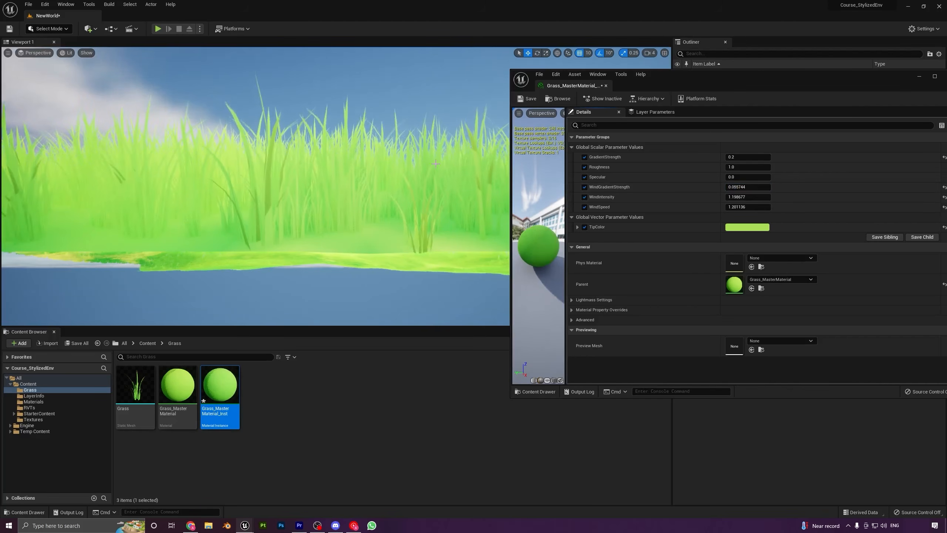
pyautogui.moveTo(391, 164); pyautogui.dragTo(402, 150, button='right')
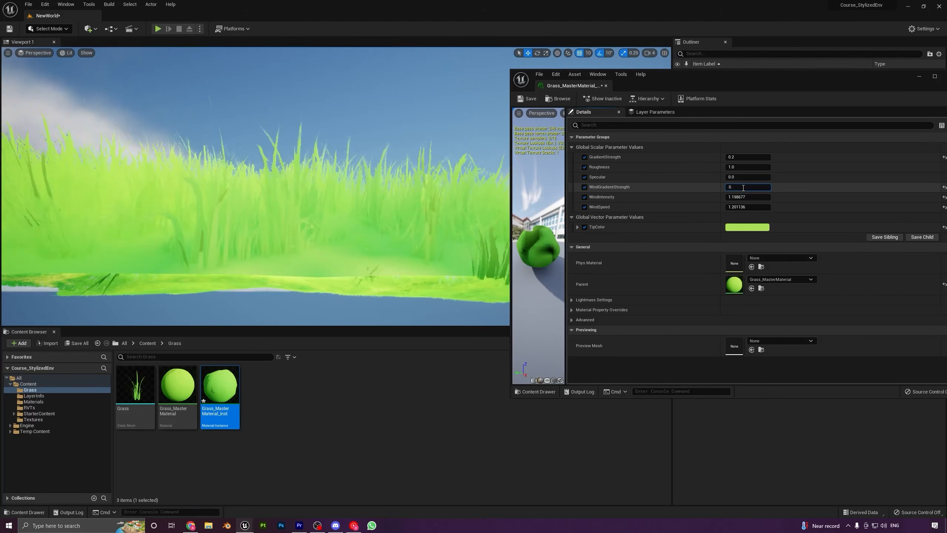
# Set WindGradientStrength to 0.9 and both WindIntensity and WindSpeed to 0.3, checking the motion across the grass field
pyautogui.press('Return')
pyautogui.moveTo(402, 209)
pyautogui.mouseDown(button='right')
pyautogui.moveTo(362, 186)
pyautogui.moveTo(365, 213)
pyautogui.moveTo(399, 184)
pyautogui.moveTo(403, 201)
pyautogui.mouseUp(button='right')
pyautogui.press('e')
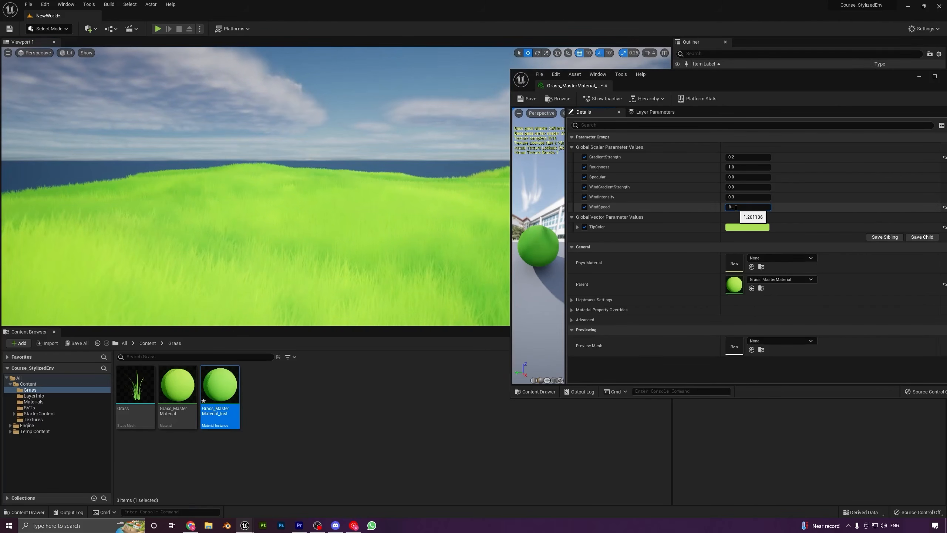
pyautogui.press('w')
pyautogui.moveTo(407, 168)
pyautogui.mouseDown(button='right')
pyautogui.moveTo(406, 197)
pyautogui.moveTo(406, 164)
pyautogui.moveTo(419, 169)
pyautogui.mouseUp(button='right')
pyautogui.press('a')
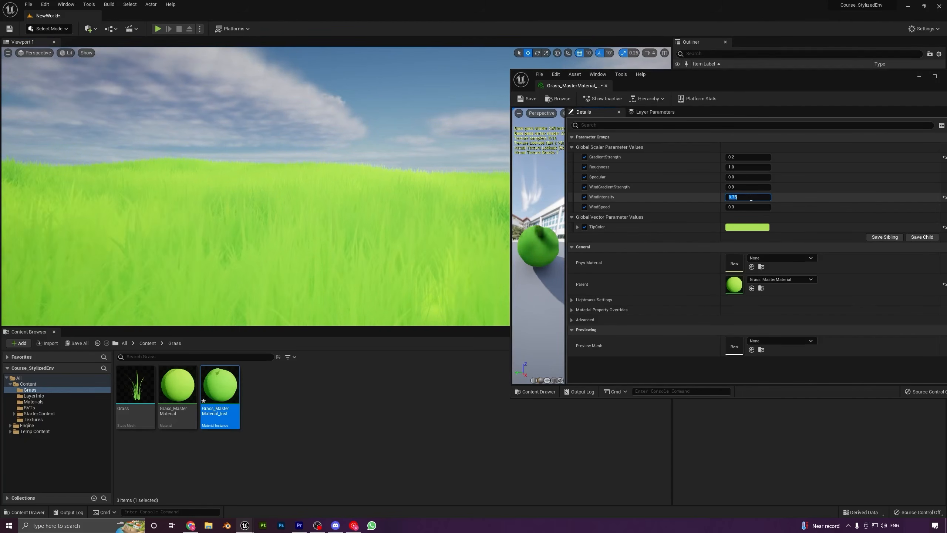
# Set WindIntensity to 0.75 and WindSpeed to 0.6 in the grass material instance and check the grass motion
pyautogui.press('Return')
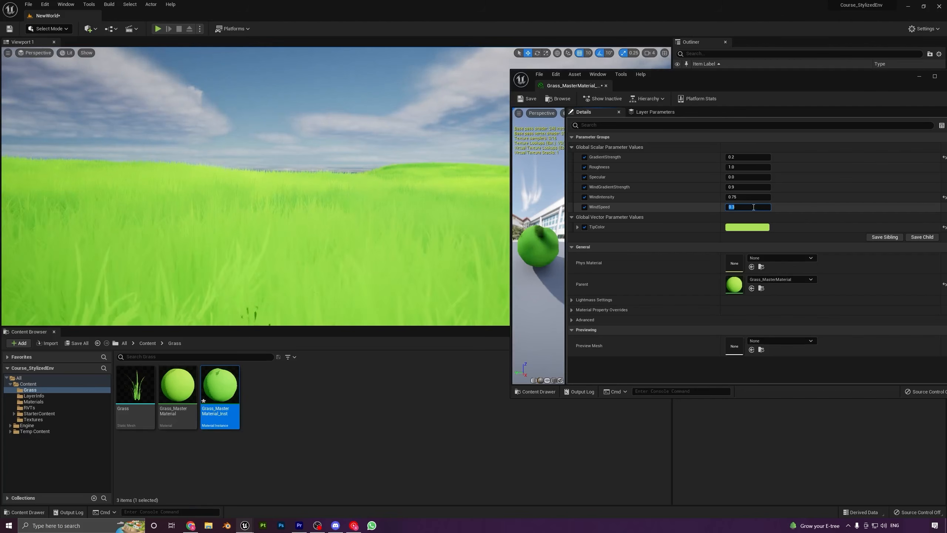
pyautogui.write('0.')
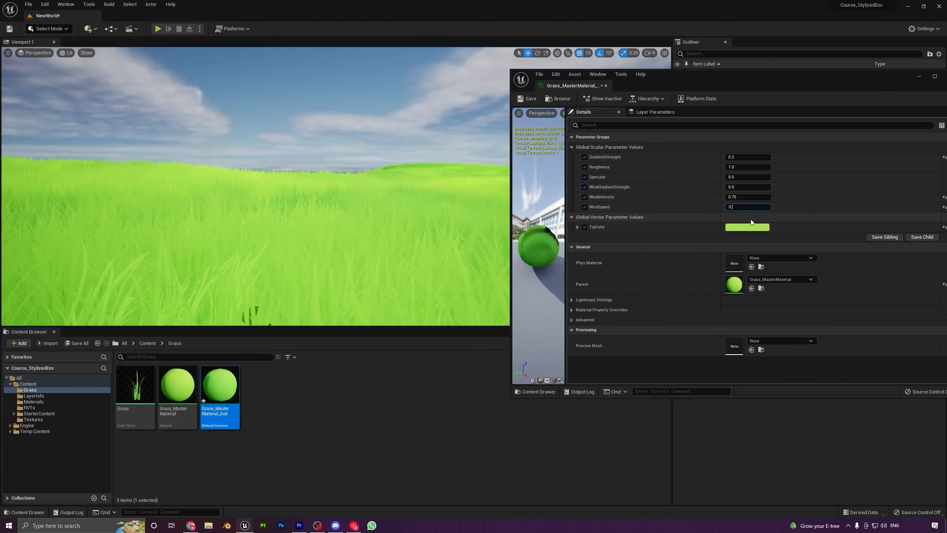
pyautogui.moveTo(403, 220); pyautogui.dragTo(435, 228, button='right')
pyautogui.press('w')
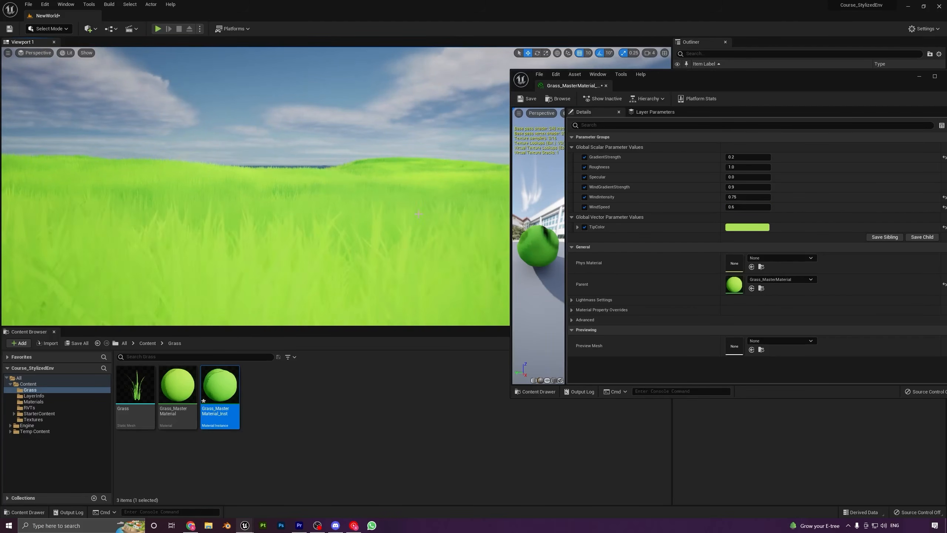
# Try WindSpeed at 0.8 and 1.0 and WindIntensity at 1.0, examining the grass motion across the field
pyautogui.press('w')
pyautogui.moveTo(383, 209); pyautogui.dragTo(459, 207, button='right')
pyautogui.press('w')
pyautogui.press('w')
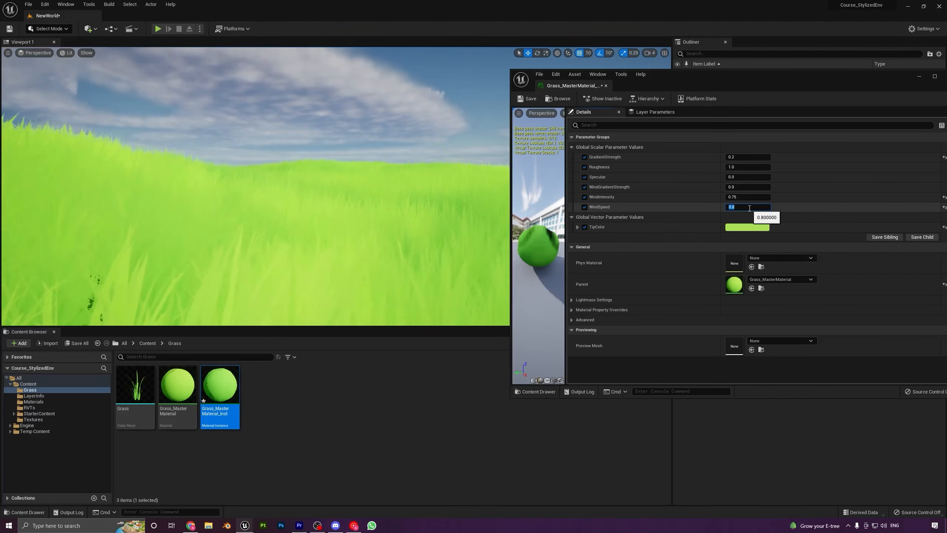
pyautogui.moveTo(373, 209); pyautogui.dragTo(443, 208, button='right')
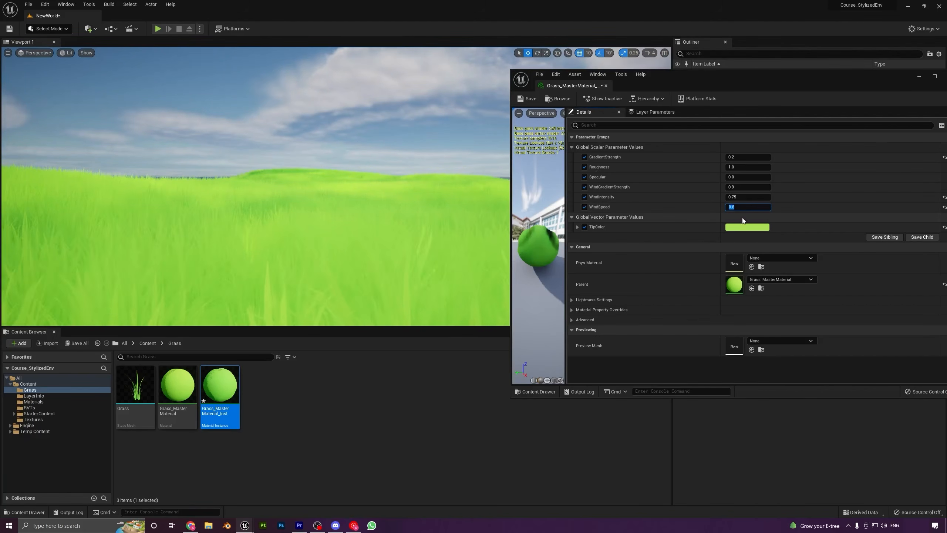
pyautogui.click(738, 197)
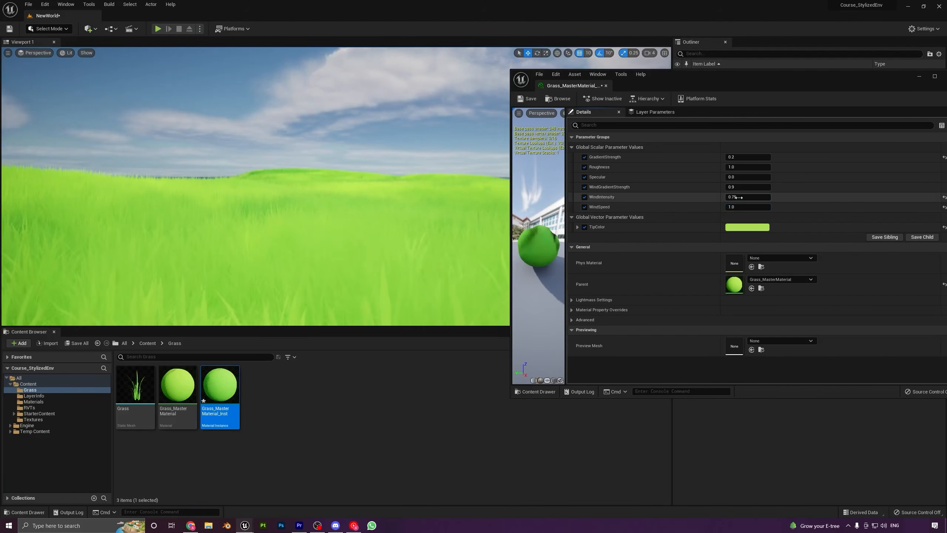
pyautogui.press('Return')
pyautogui.moveTo(366, 220); pyautogui.dragTo(46, 221, button='right')
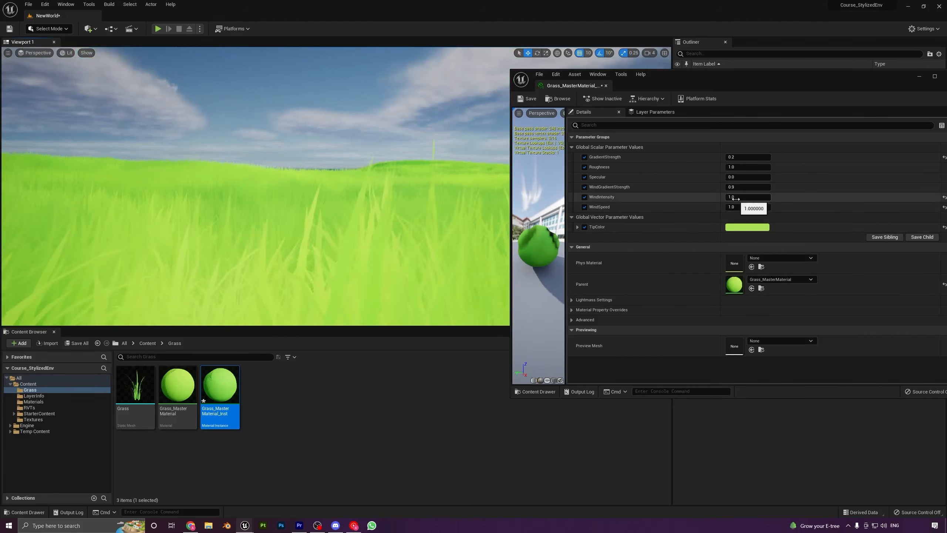
# Undo the last WindIntensity change and the last two WindSpeed changes
pyautogui.hotkey('ctrl', 'z')
pyautogui.hotkey('ctrl', 'z')
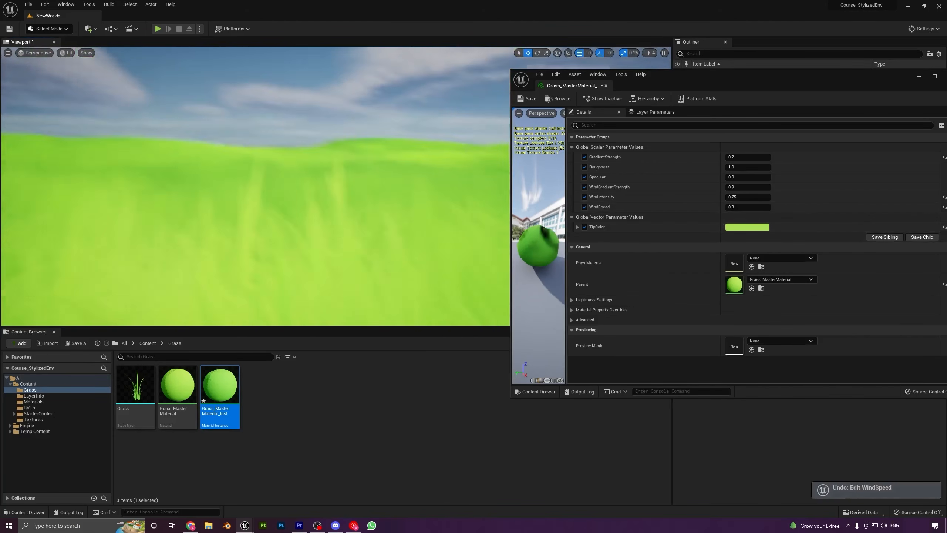
pyautogui.hotkey('ctrl', 'z')
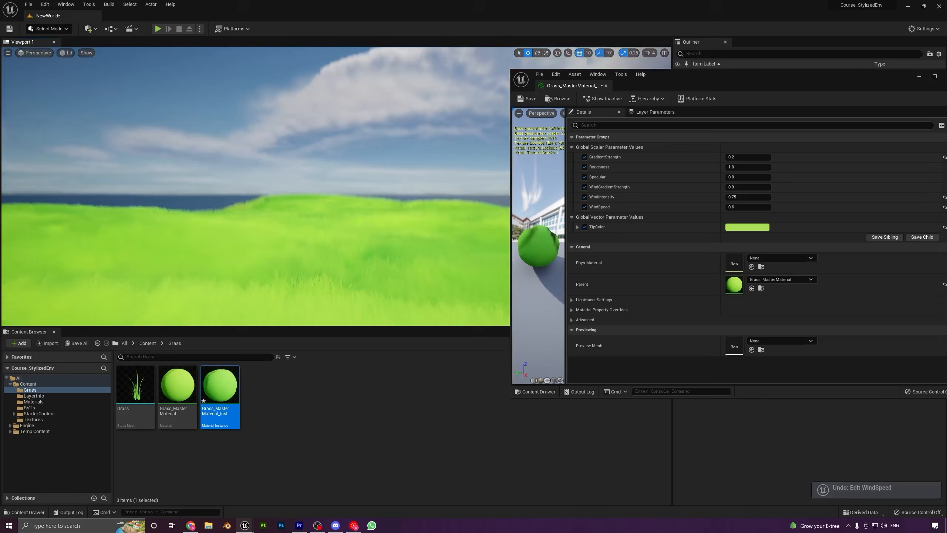
# Save the NewWorld map while viewing the wind-animated grass field from close to the ground
pyautogui.moveTo(254, 187); pyautogui.dragTo(384, 226, button='right')
pyautogui.hotkey('ctrl', 's')
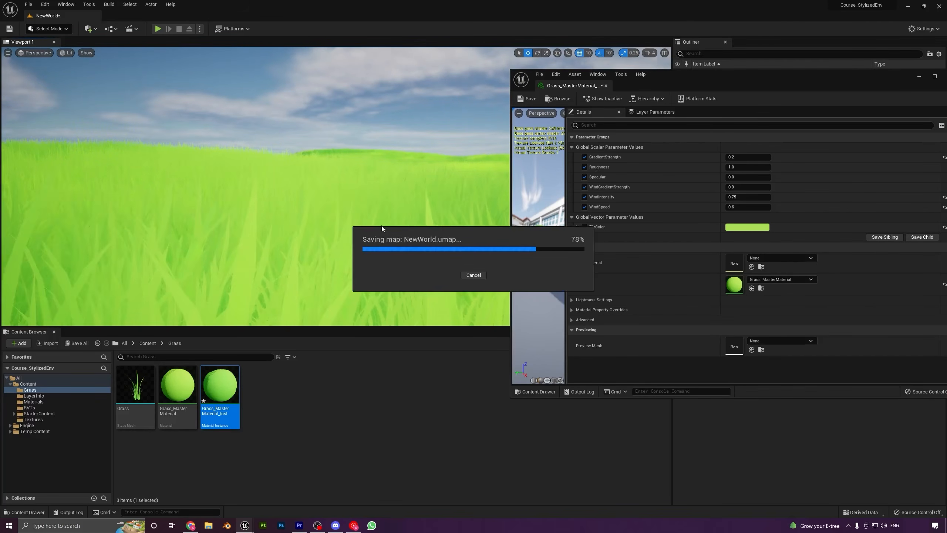
pyautogui.moveTo(337, 229)
pyautogui.mouseDown(button='right')
pyautogui.moveTo(321, 226)
pyautogui.moveTo(336, 229)
pyautogui.mouseUp(button='right')
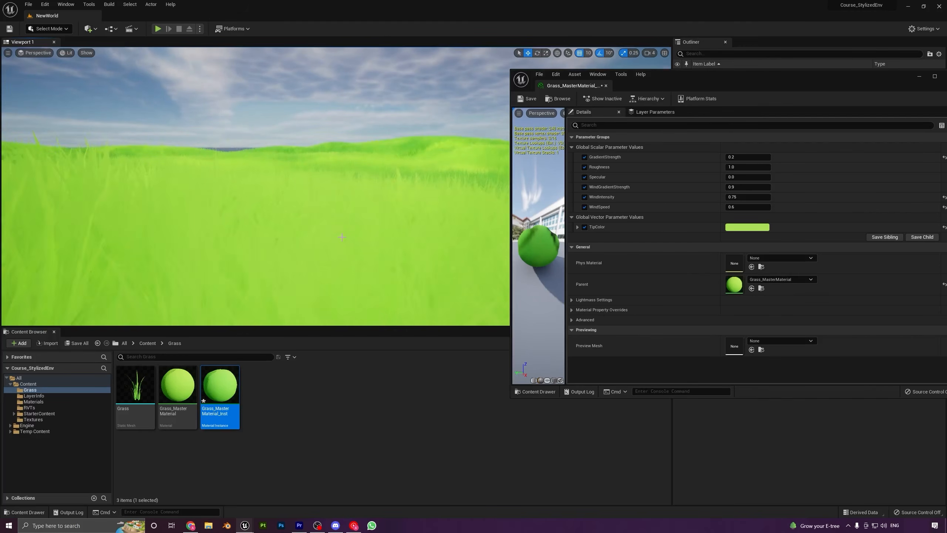